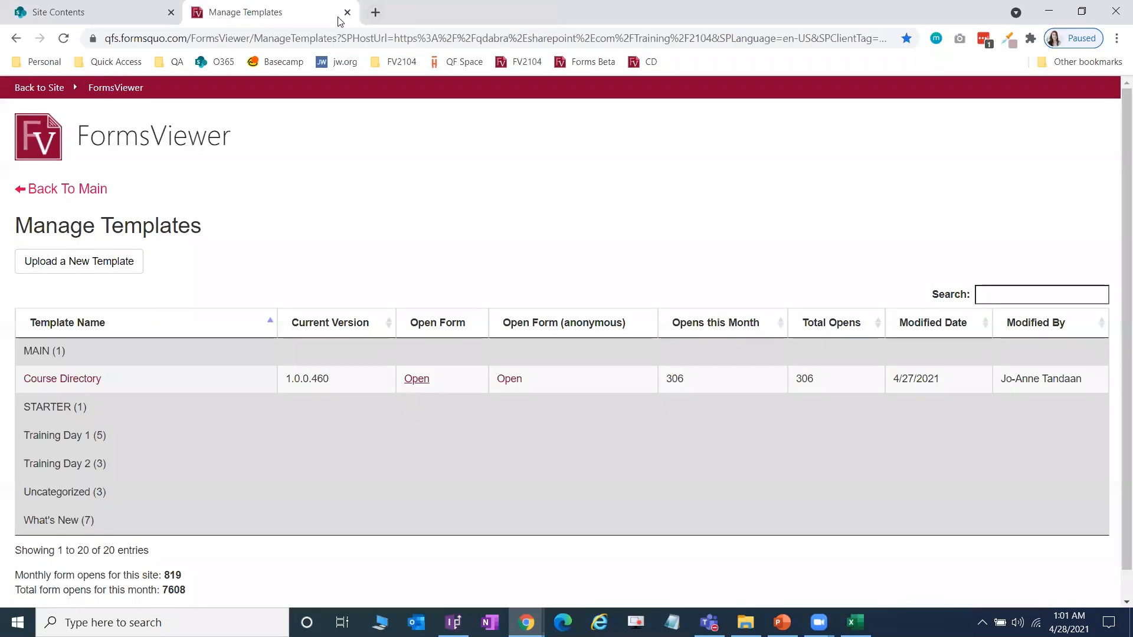
Step: In a new tab, load the FV2104 site link and trim the address back to the Training site
left_click(375, 12)
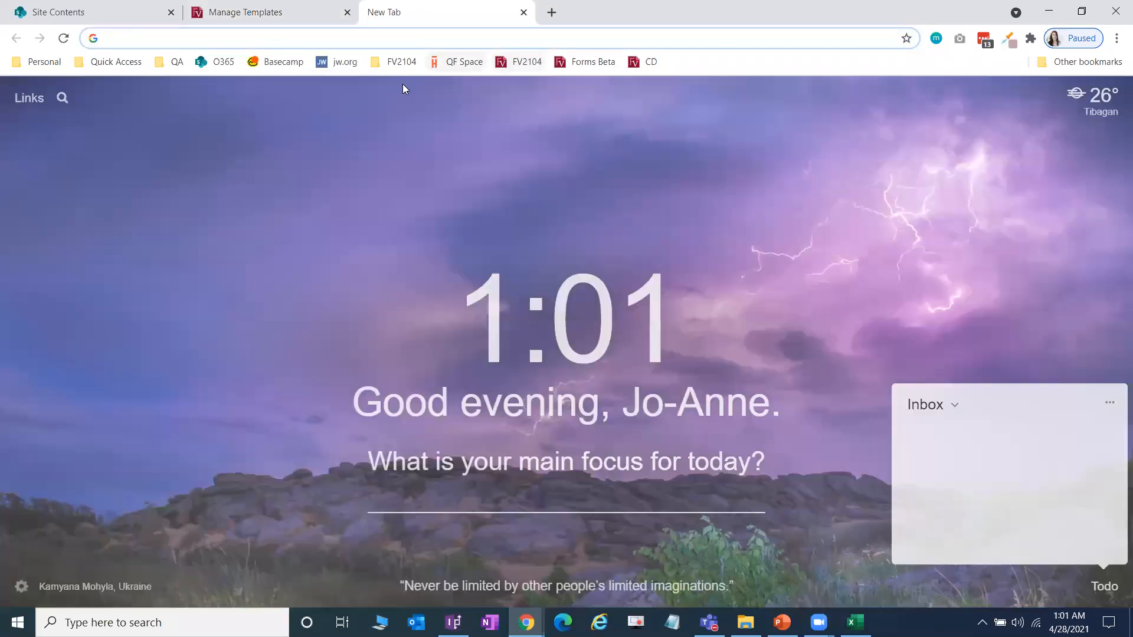
left_click(398, 62)
left_click(406, 100)
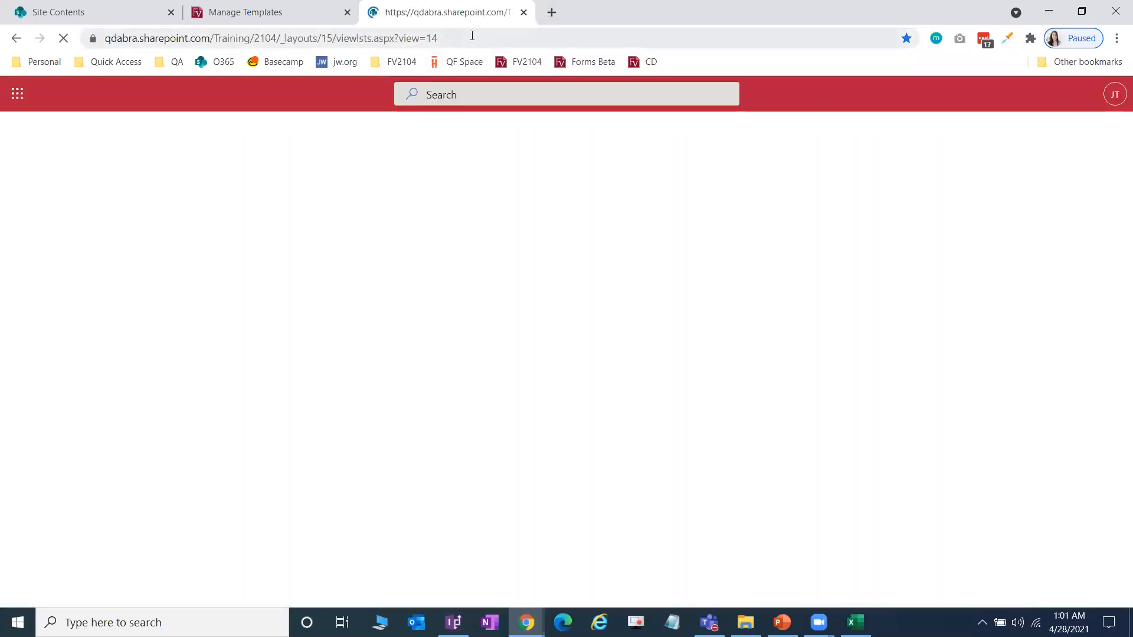
left_click_drag(472, 35, 289, 49)
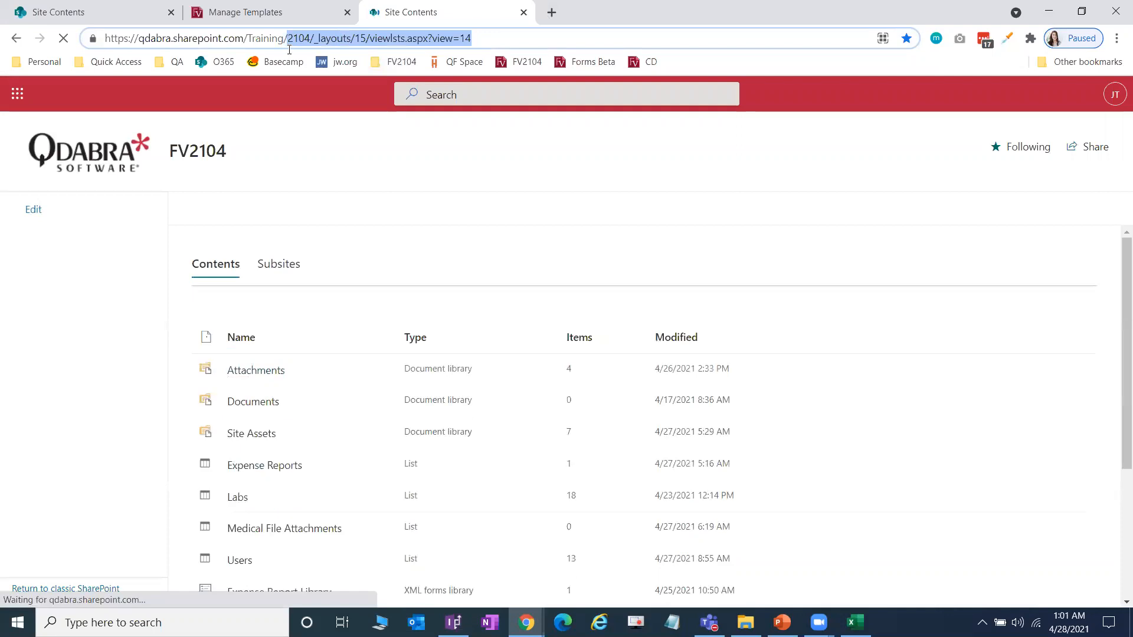
key("BackSpace")
key("Return")
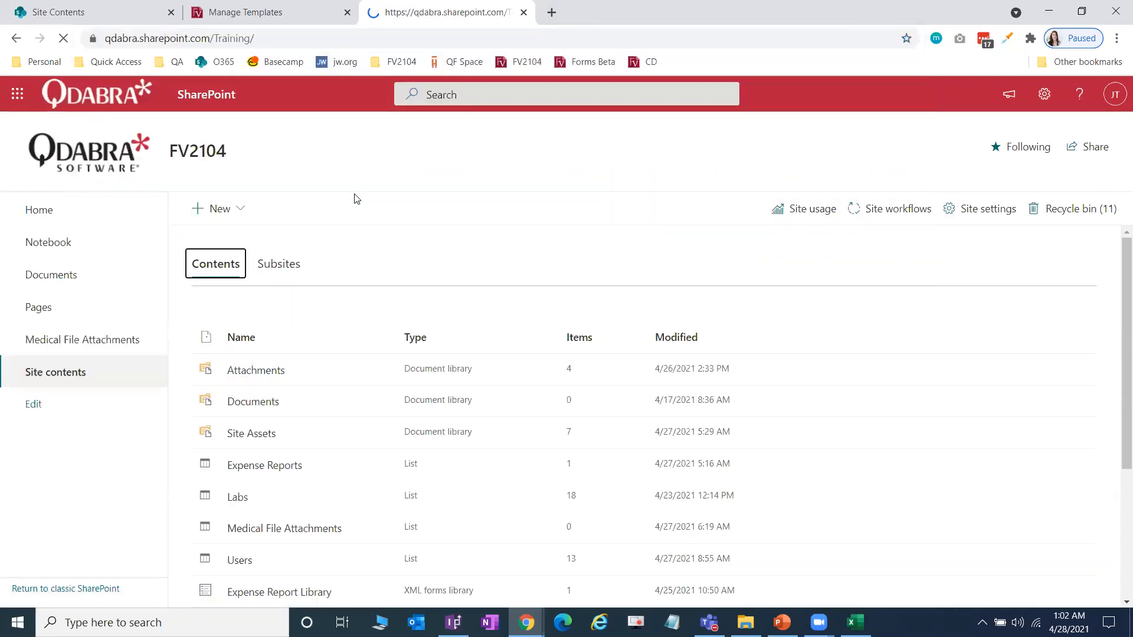
Step: Open FV2104 Test from the Training site's Subsites list, closing the mistaken FV2004_Test tab
left_click(54, 488)
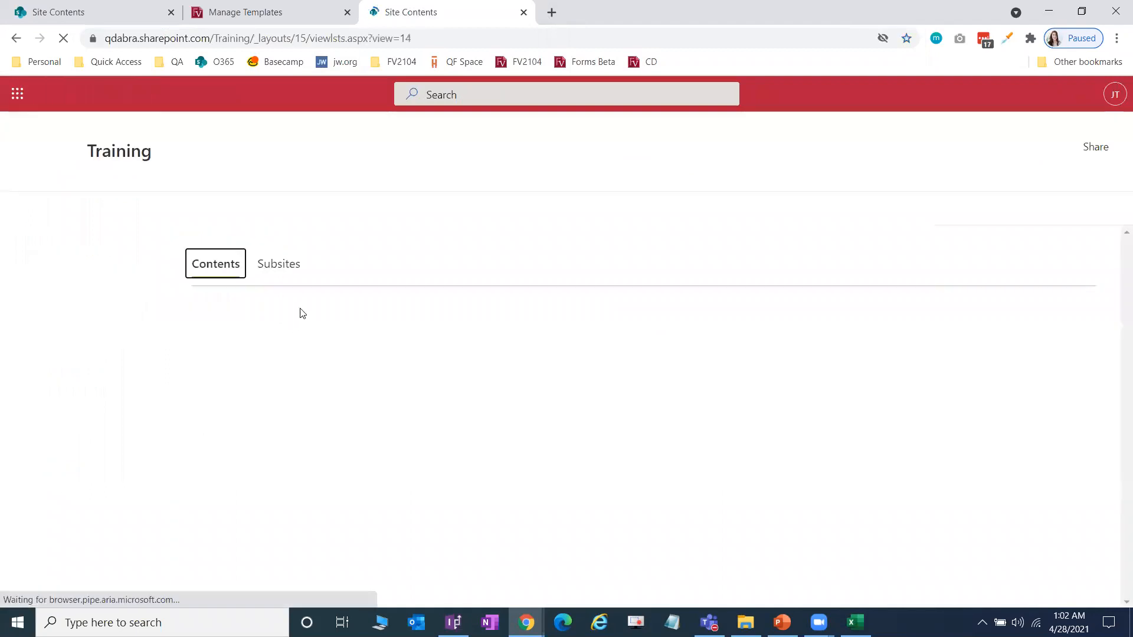
left_click(282, 274)
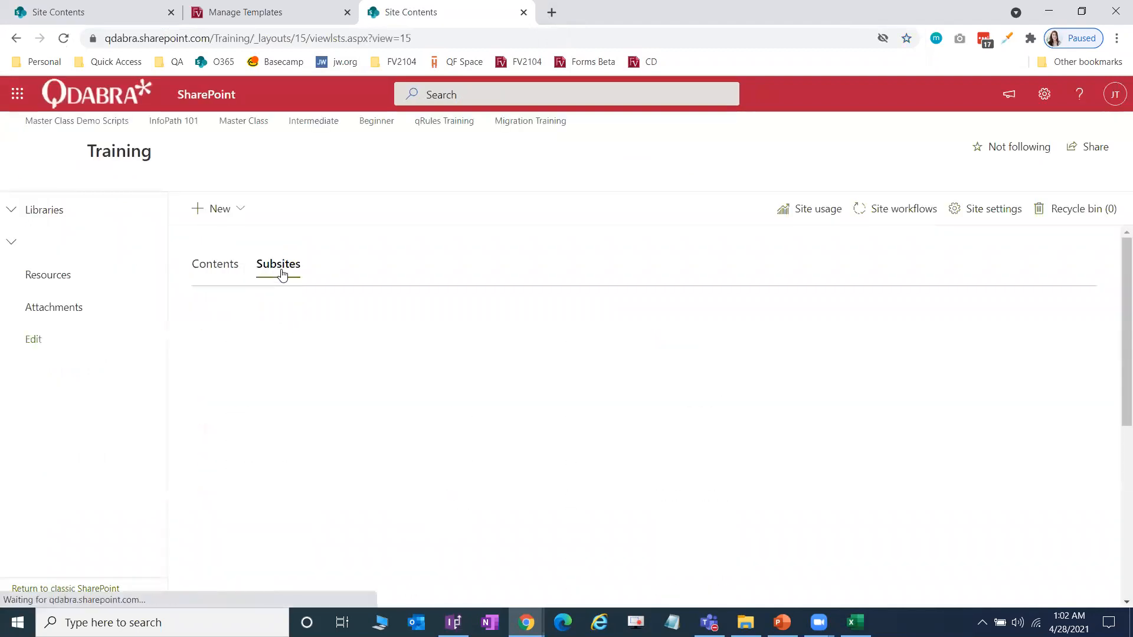
scroll(271, 417, "down", 2)
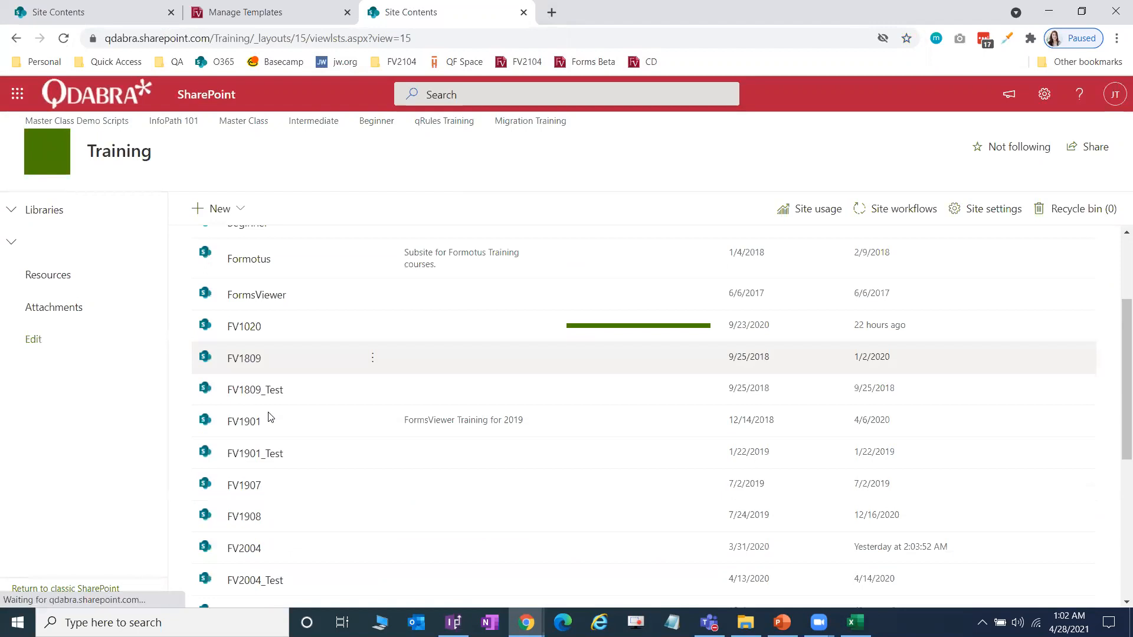
scroll(273, 442, "down", 3)
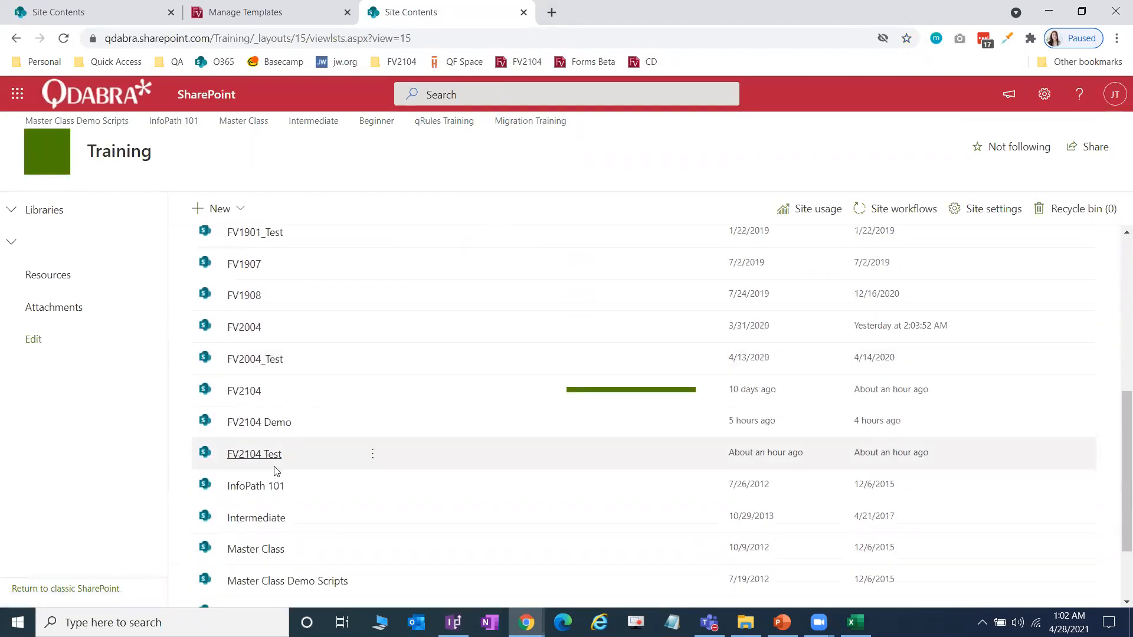
left_click(264, 358)
left_click(416, 13)
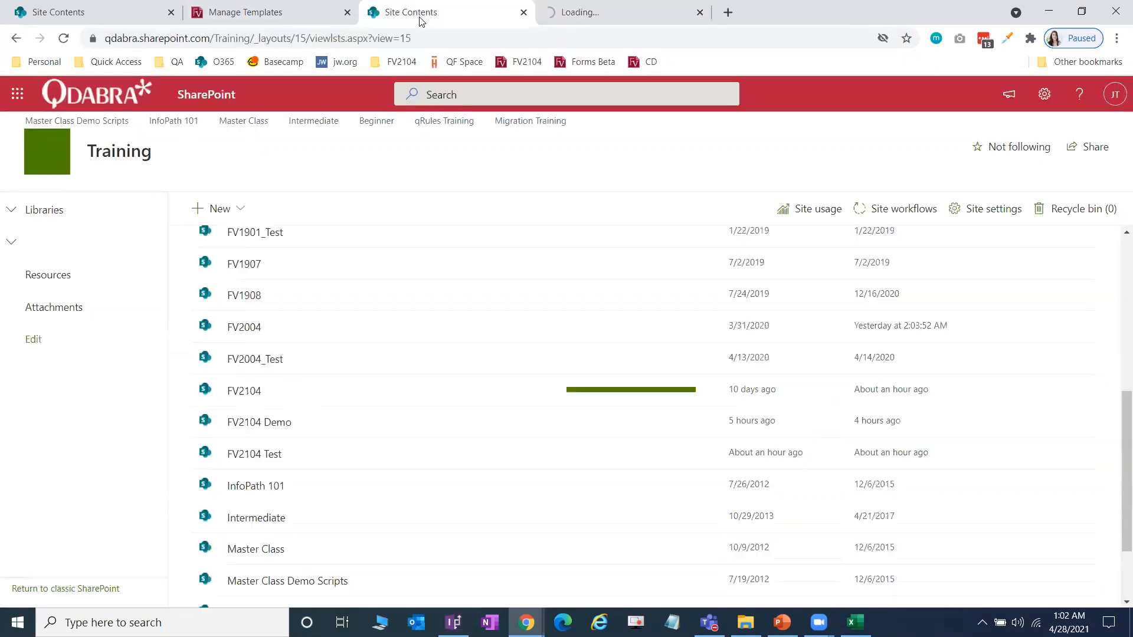
scroll(278, 452, "down", 1)
scroll(281, 450, "down", 1)
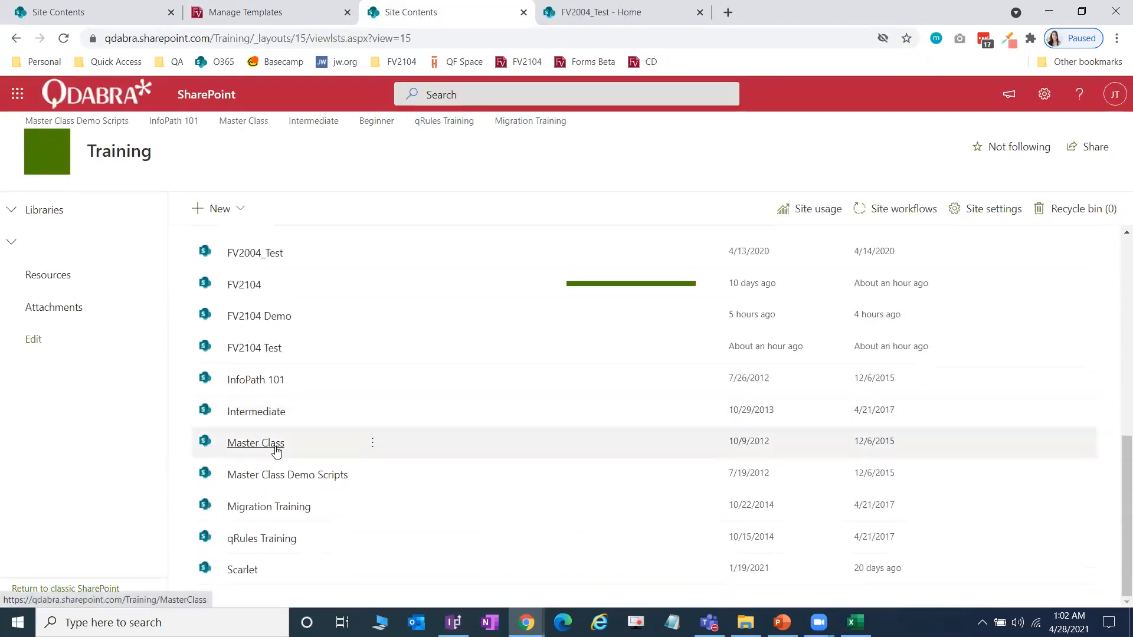
left_click(254, 348)
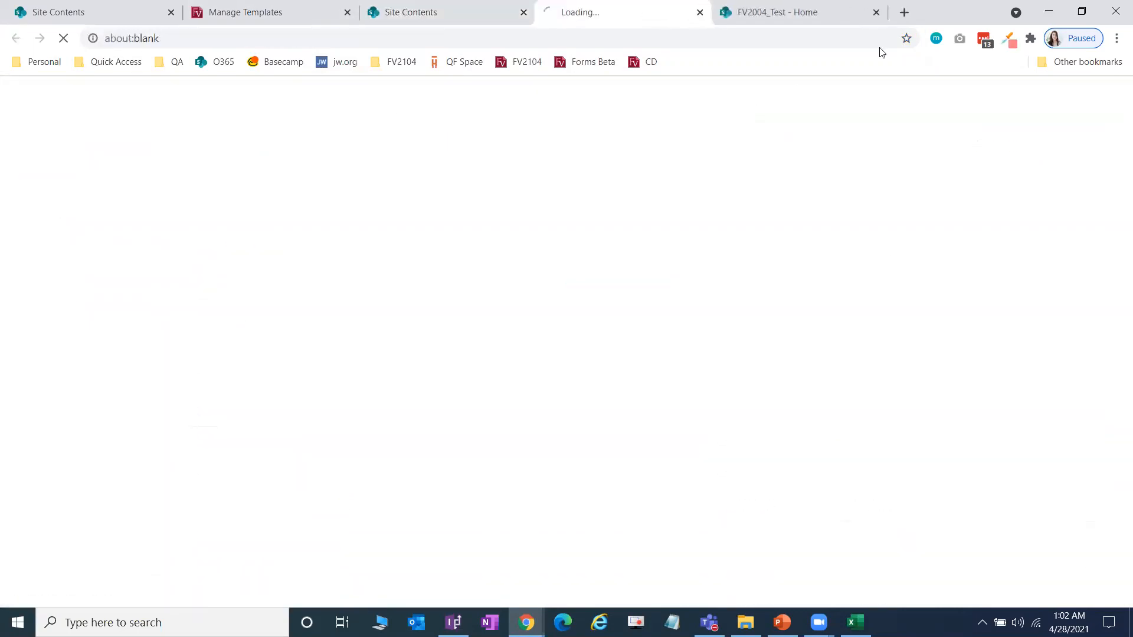
left_click(876, 12)
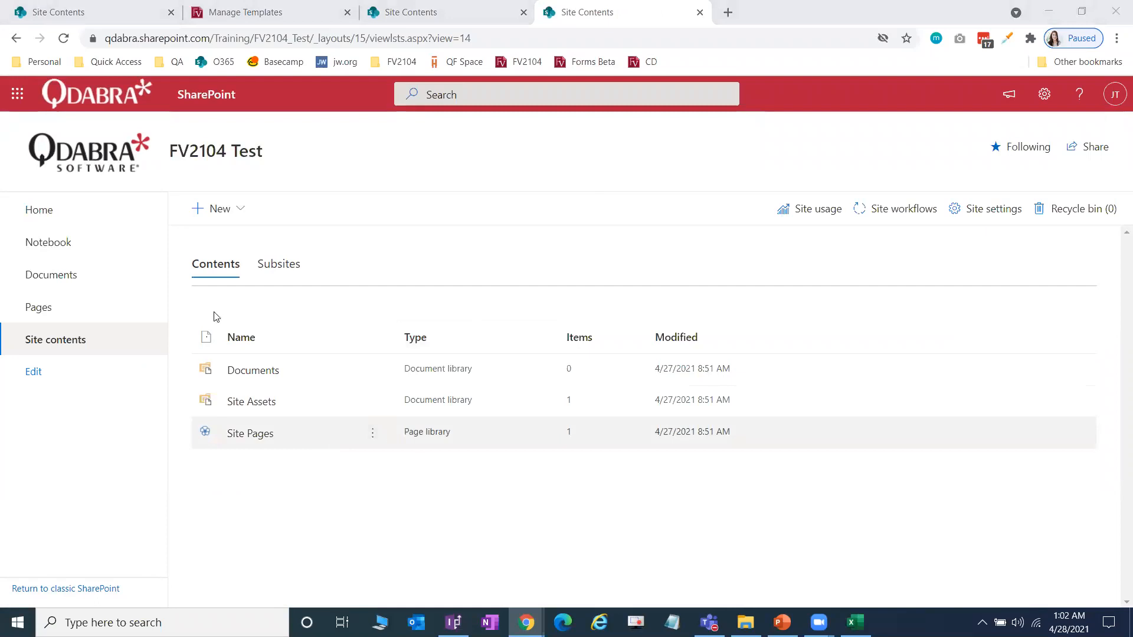
Step: Choose New > App on the site and open the SharePoint Store
left_click(236, 214)
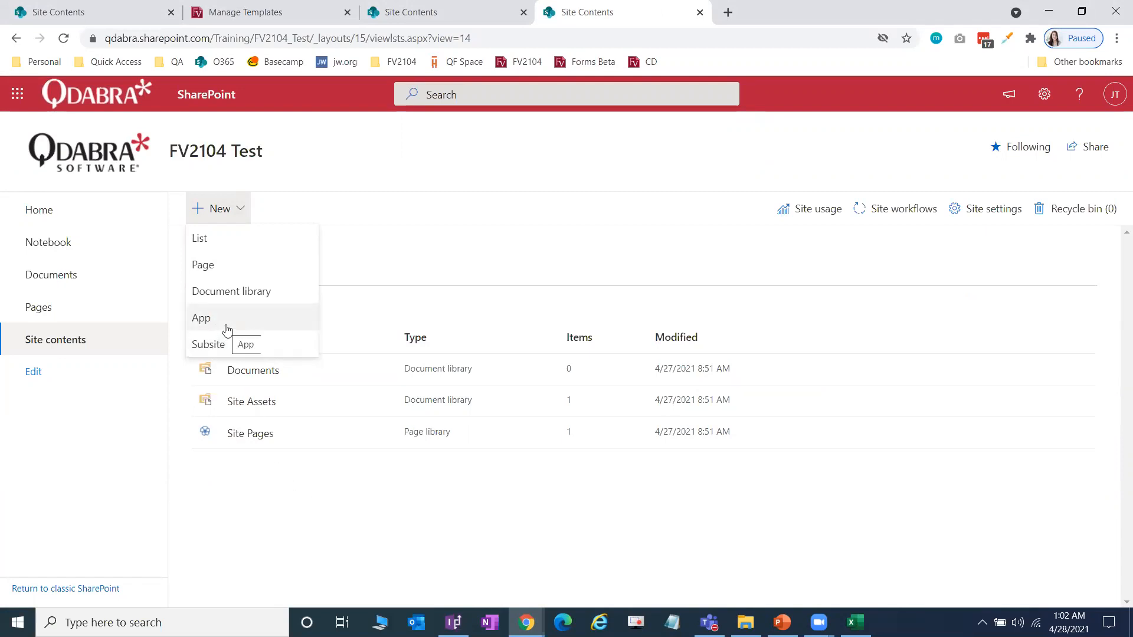
left_click(314, 473)
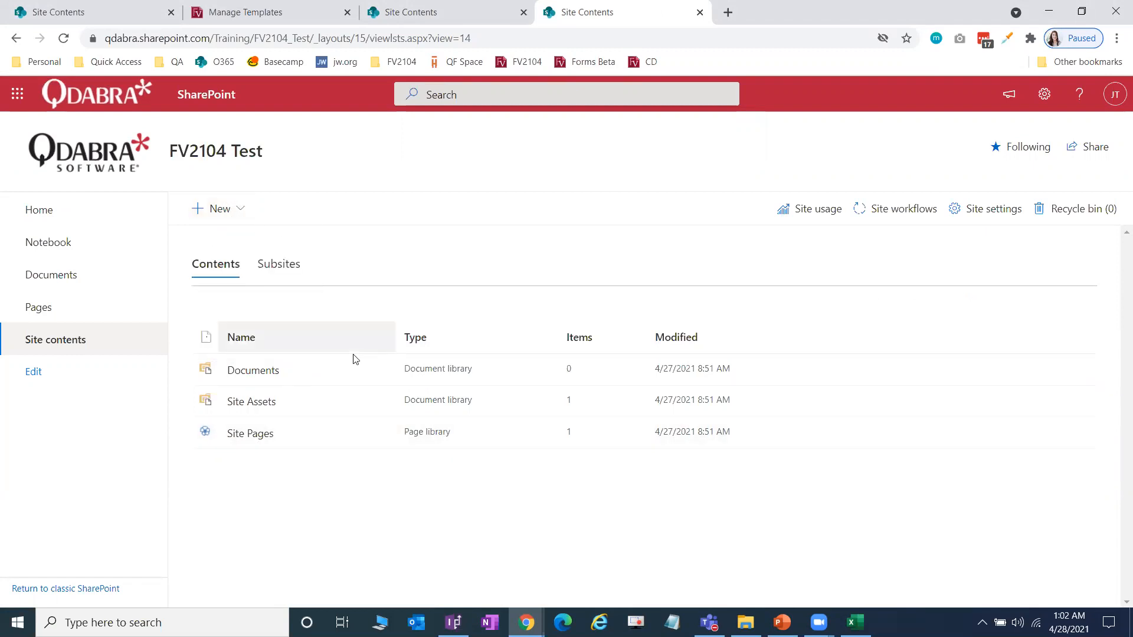
left_click(239, 212)
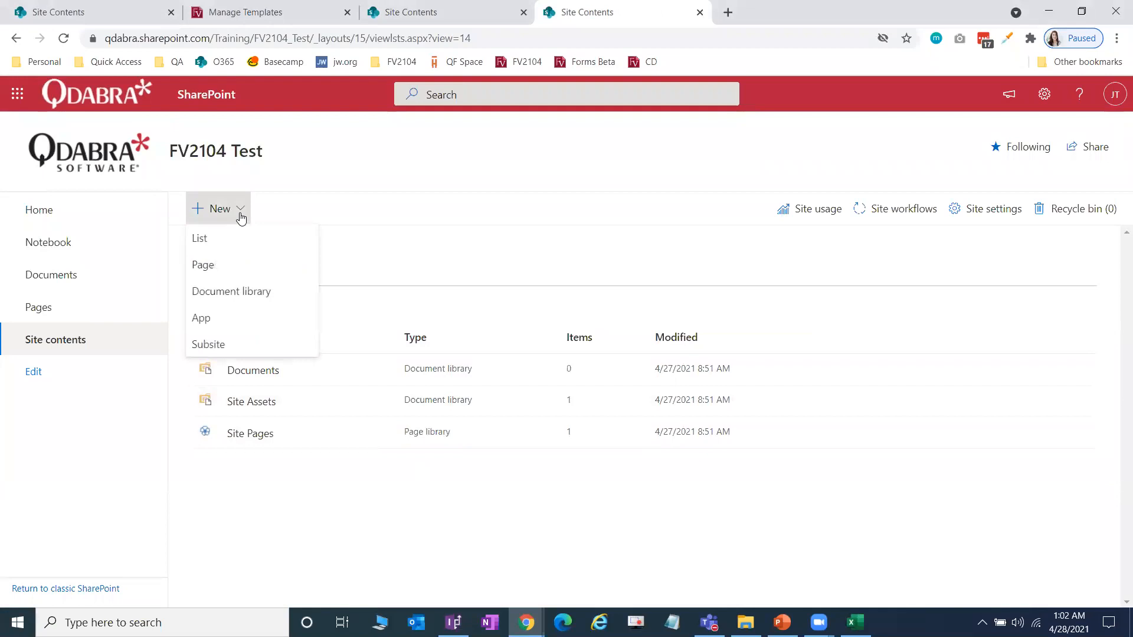
left_click(223, 325)
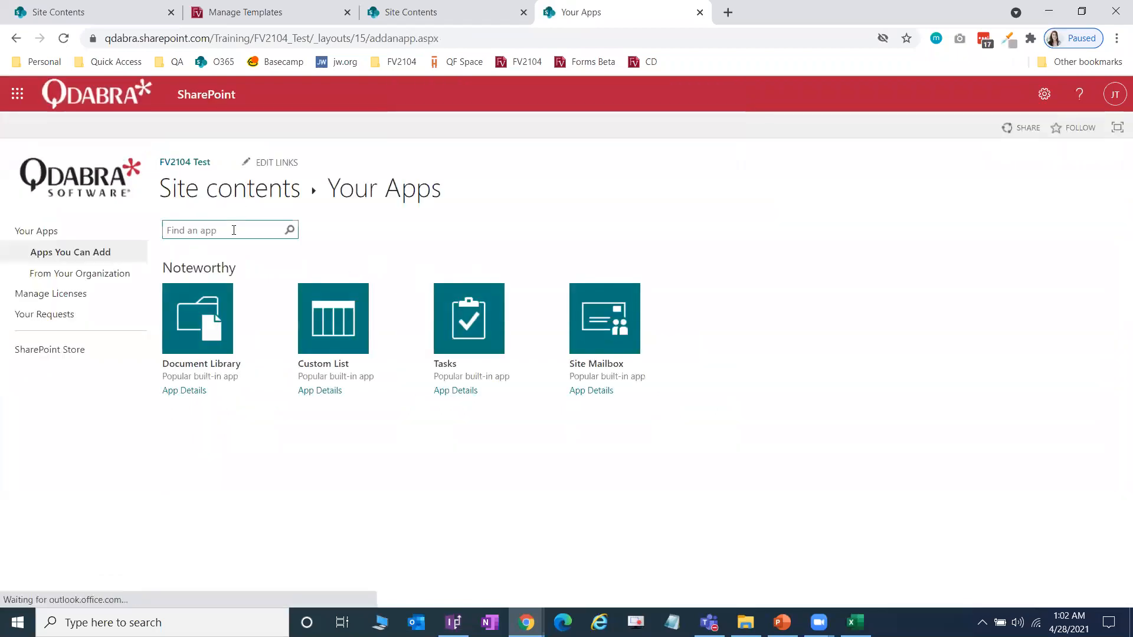
scroll(330, 307, "down", 1)
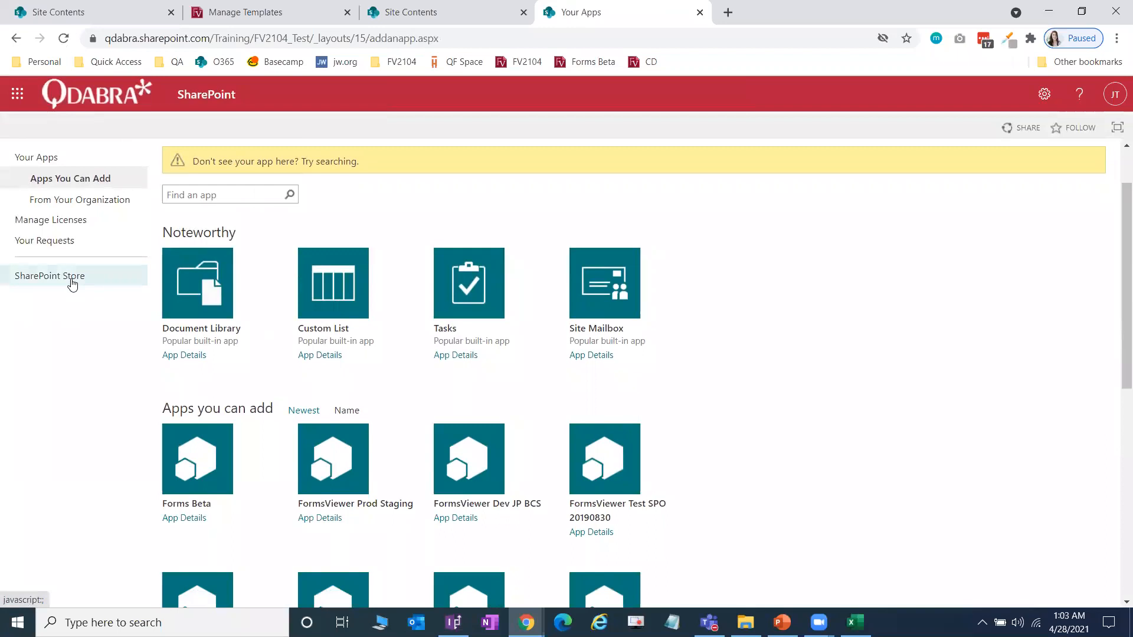
right_click(72, 284)
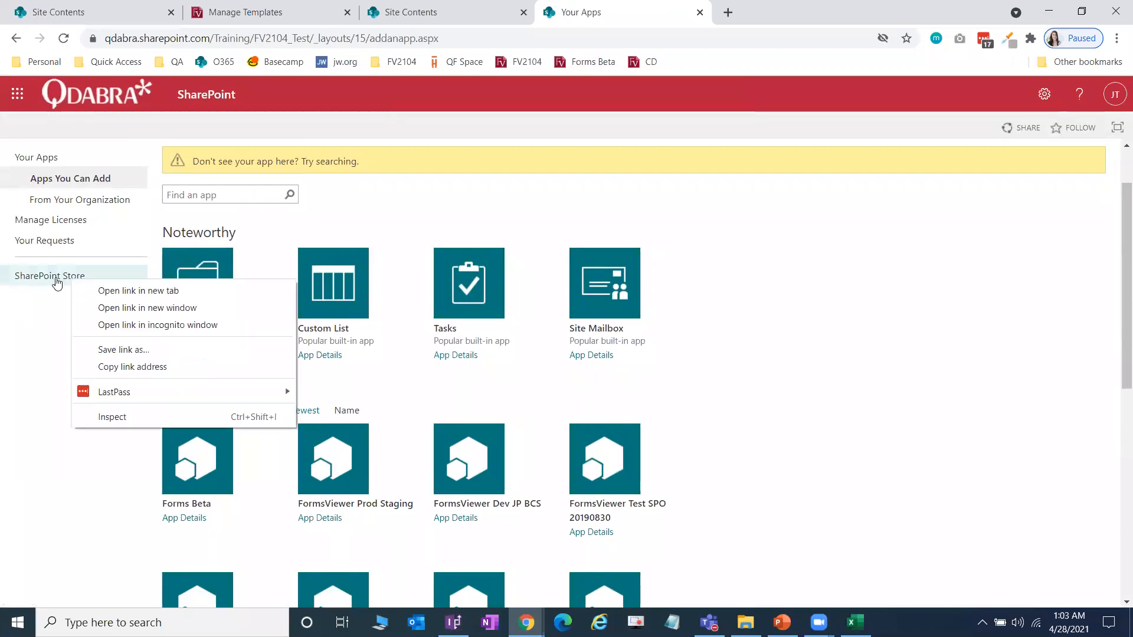
left_click(57, 281)
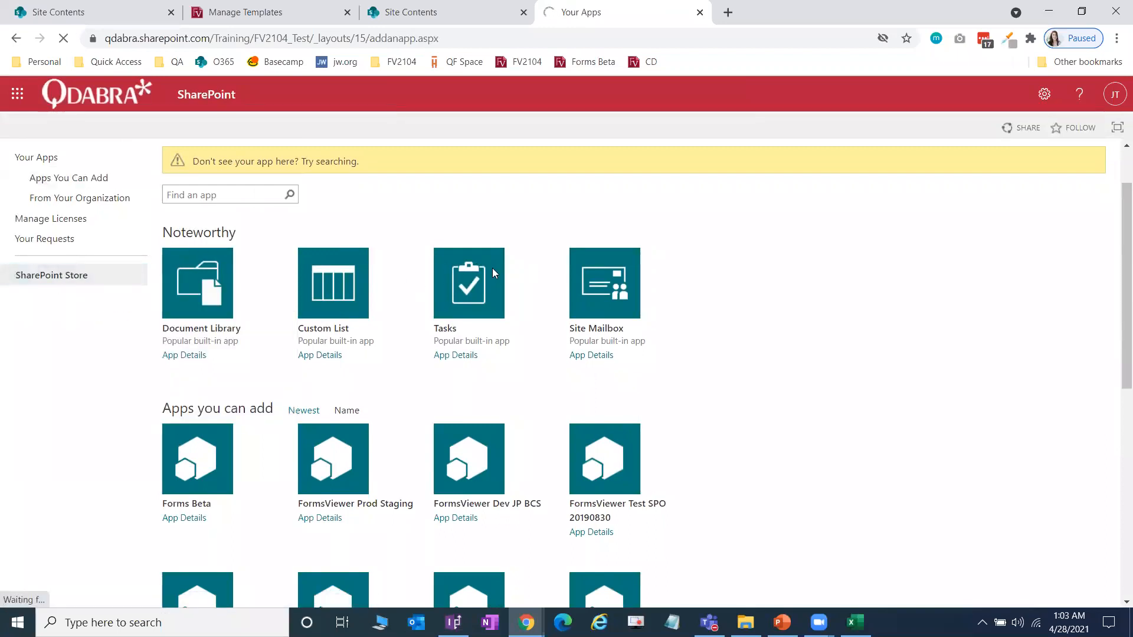
Step: Search the store for 'FormsViewer' and view the Qdabra Forms app details
left_click(817, 144)
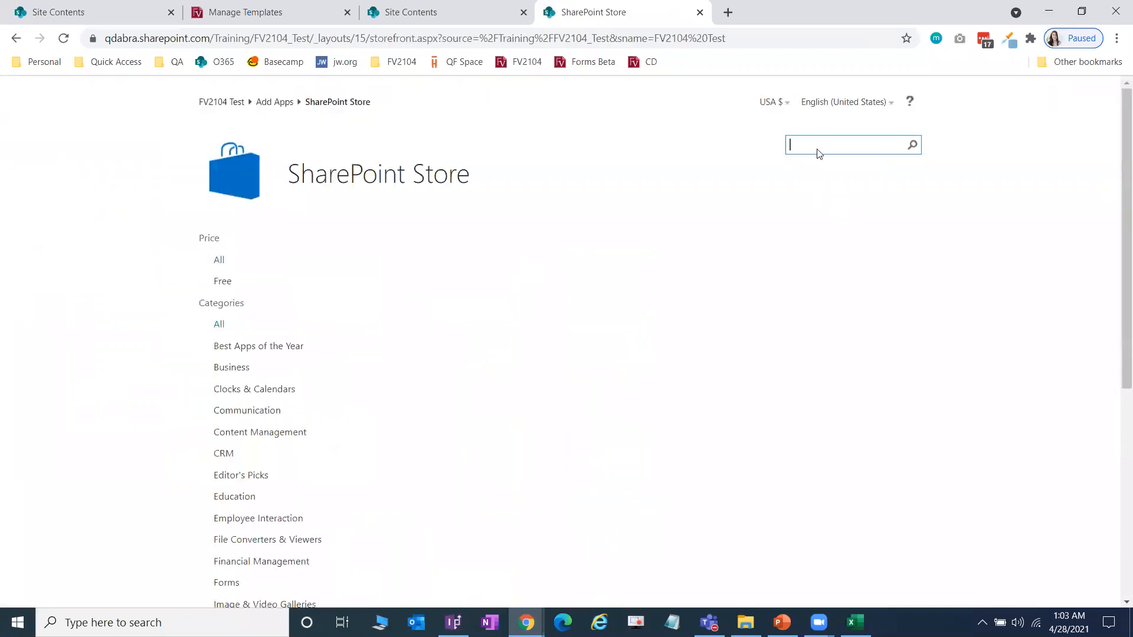
key("Return")
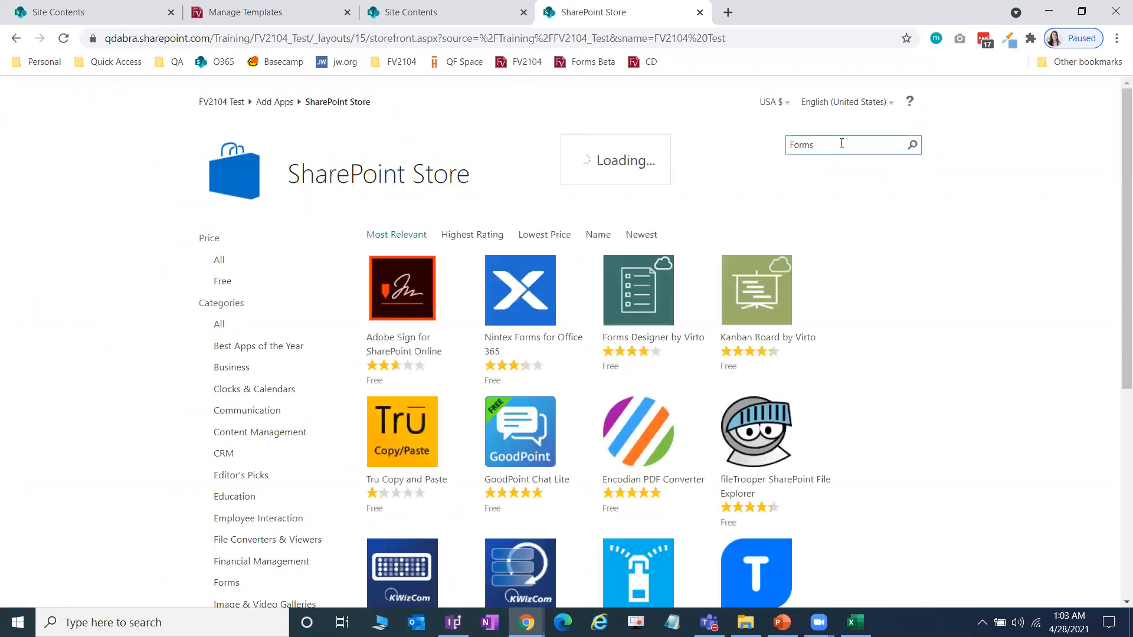
type("FormsViewer")
key("Return")
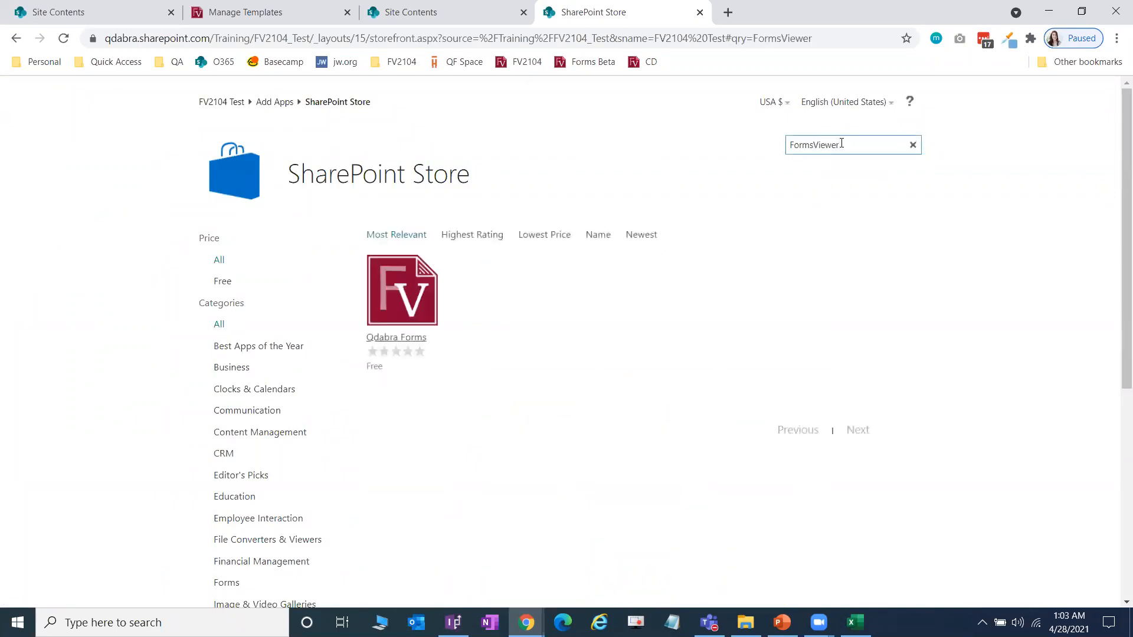
left_click(416, 294)
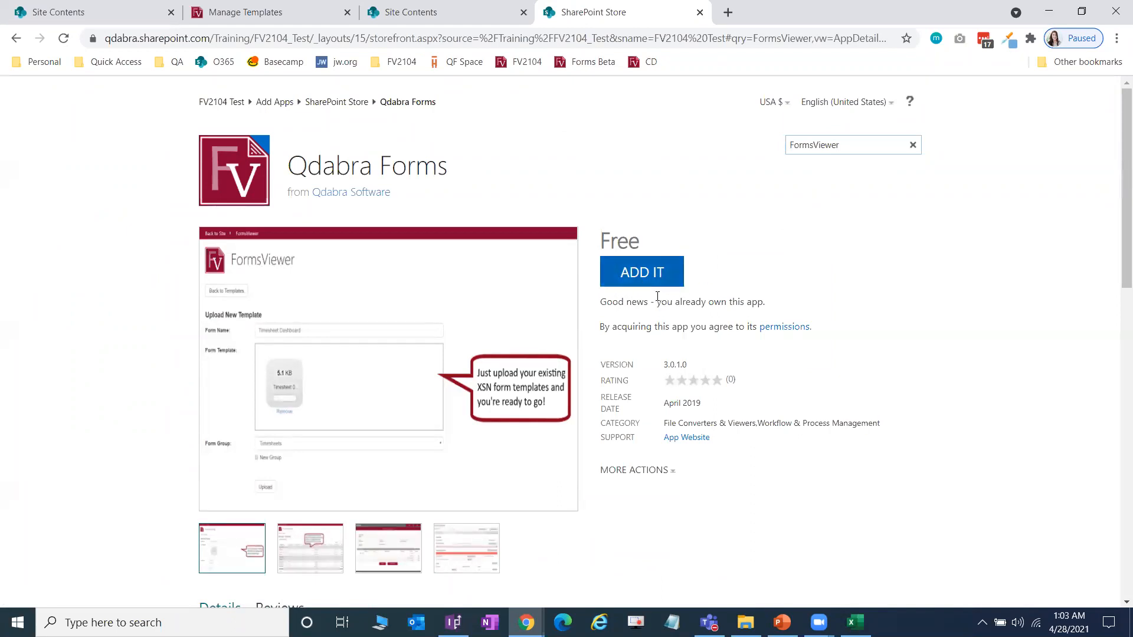
left_click(455, 5)
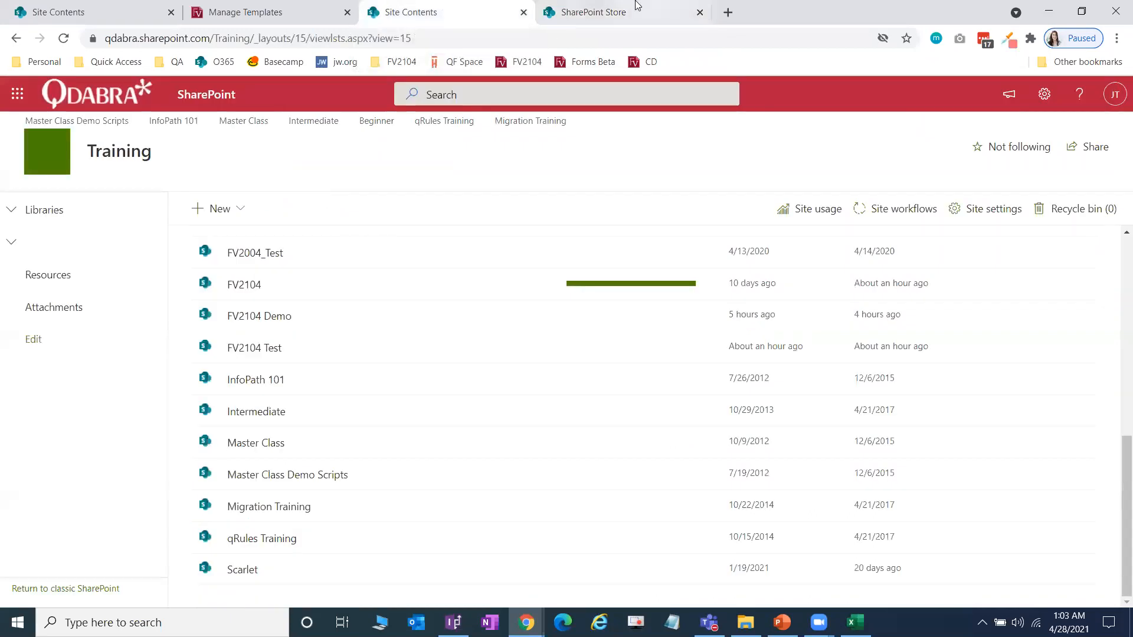
Step: Search the site's apps for 'FormsViewer', add its tile and choose Trust It
left_click(608, 9)
left_click(16, 41)
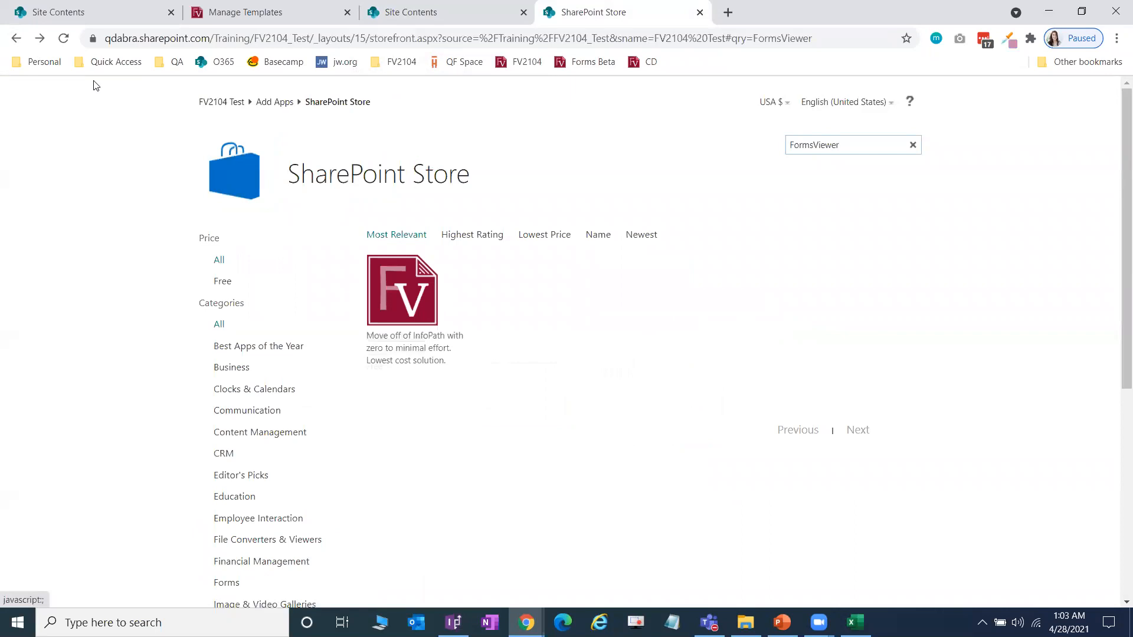
left_click(14, 40)
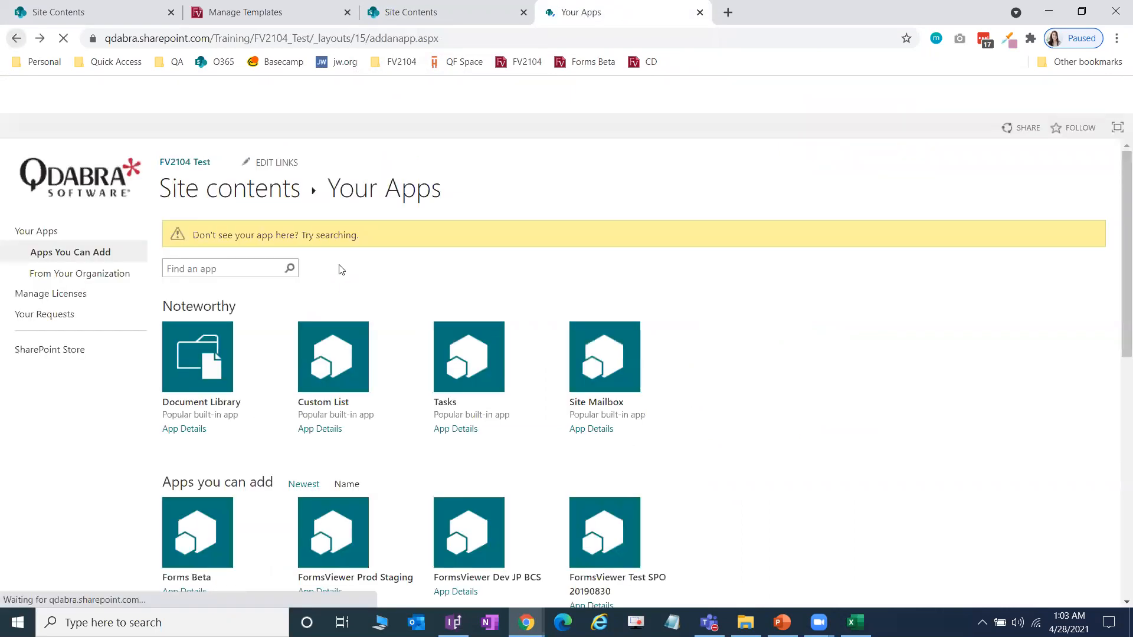
type("FormsViewer")
key("Return")
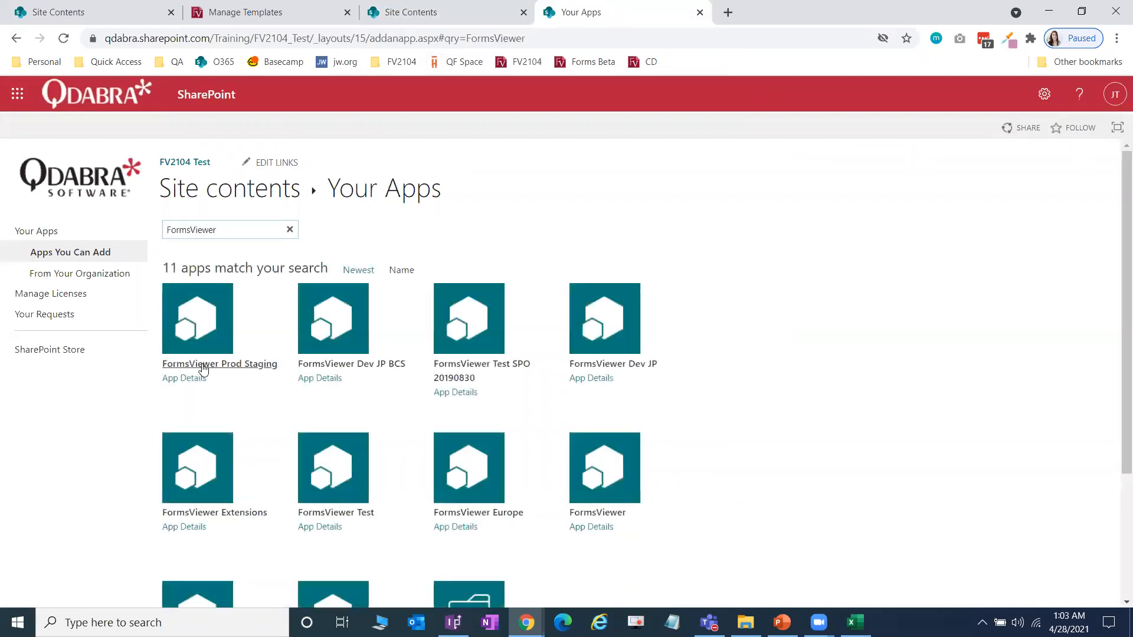
scroll(392, 393, "down", 3)
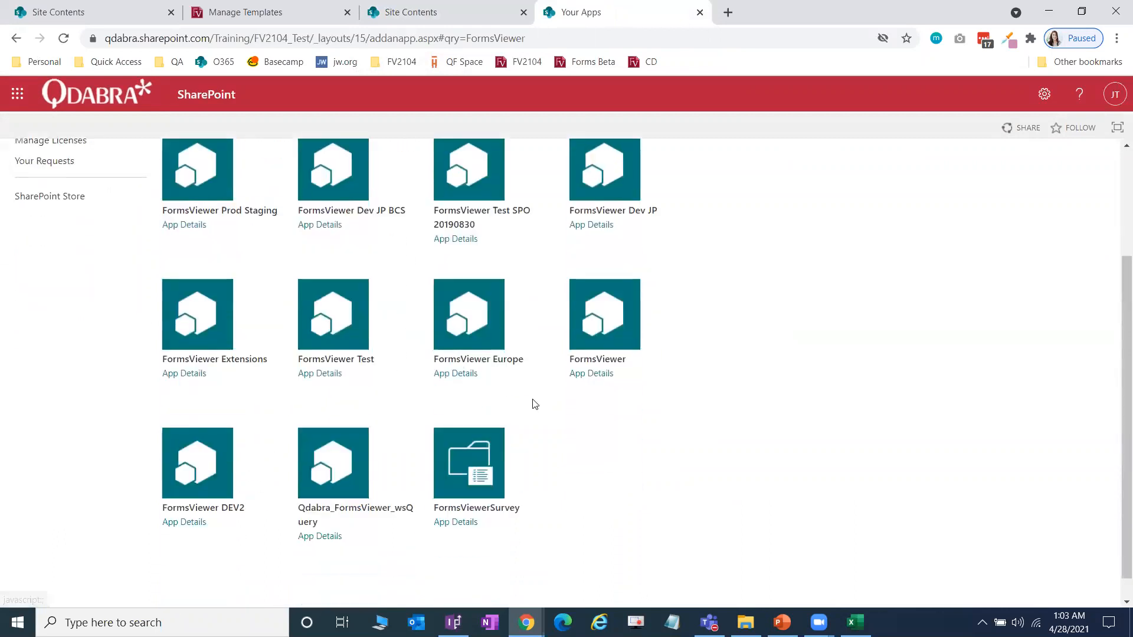
left_click(642, 304)
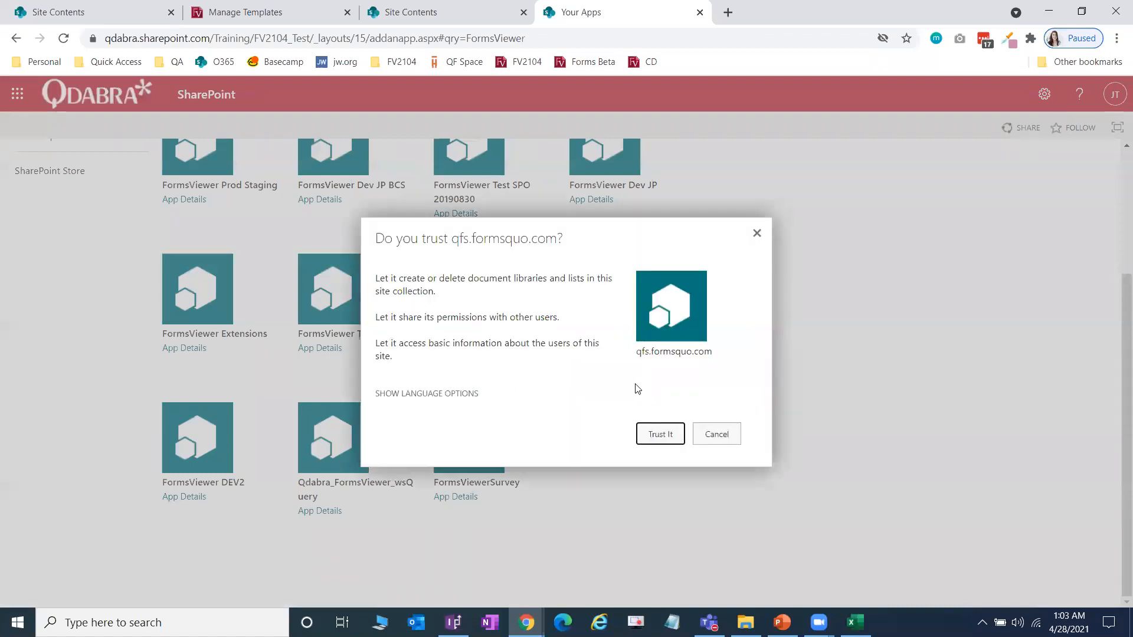
left_click(662, 434)
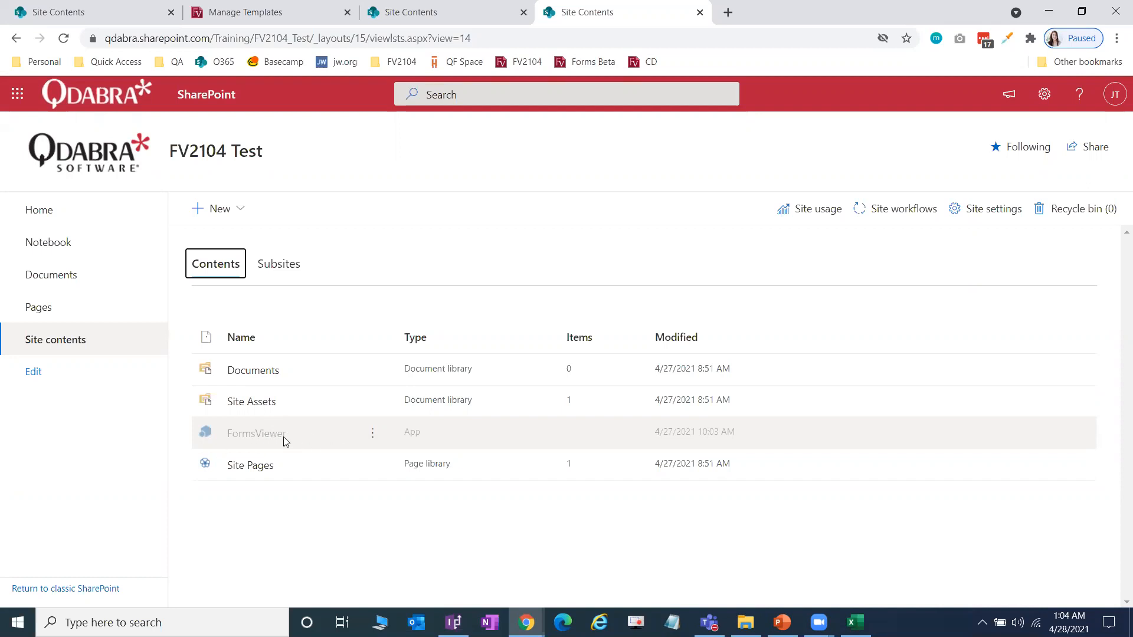
Step: Via the FV2104 bookmark in a new tab, return to the site and scroll Site contents to FormsViewer
left_click(254, 370)
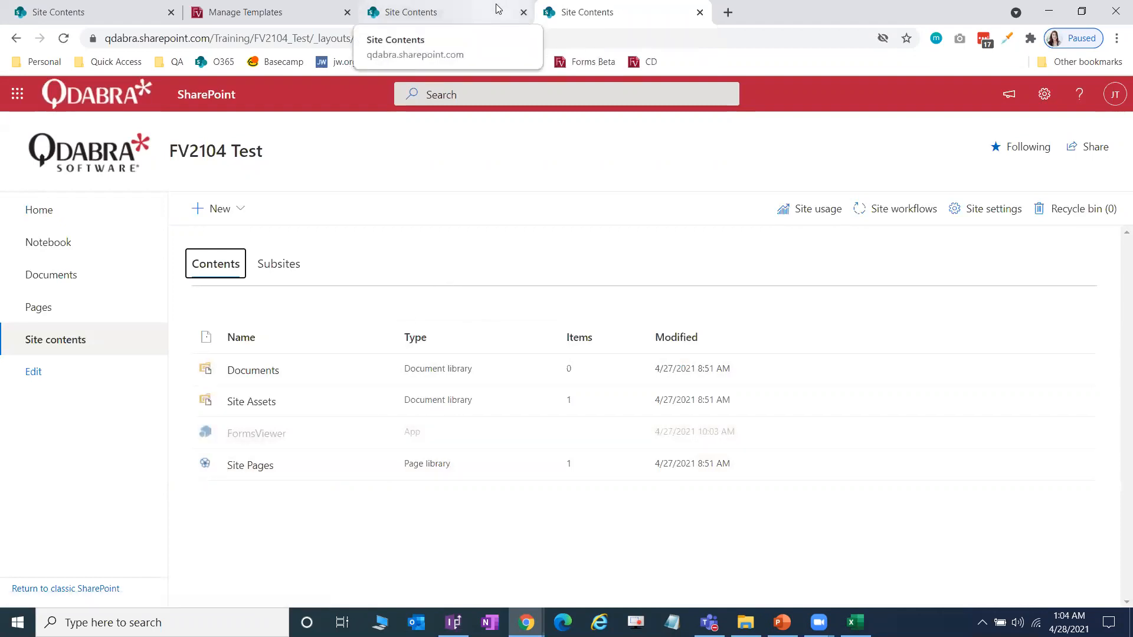
left_click(728, 12)
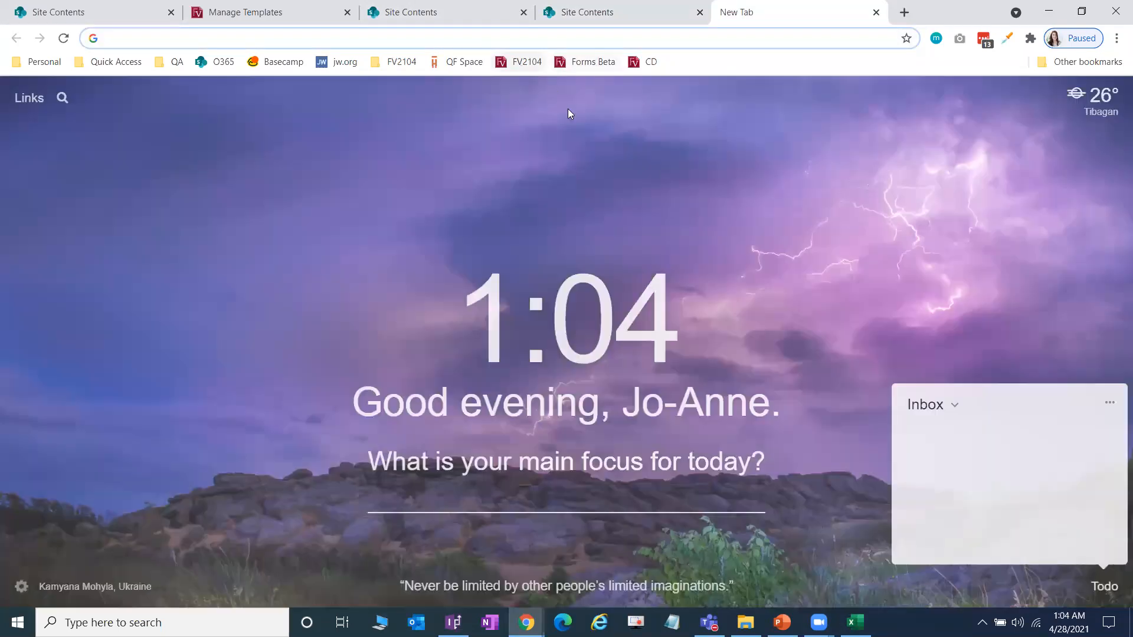
left_click(522, 62)
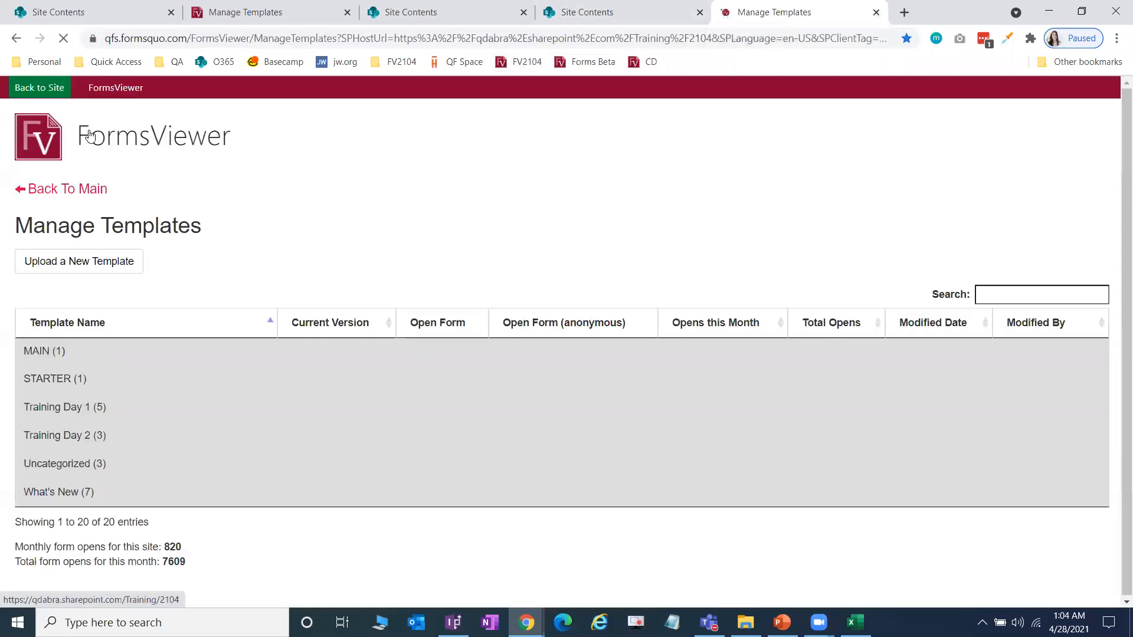
left_click(55, 93)
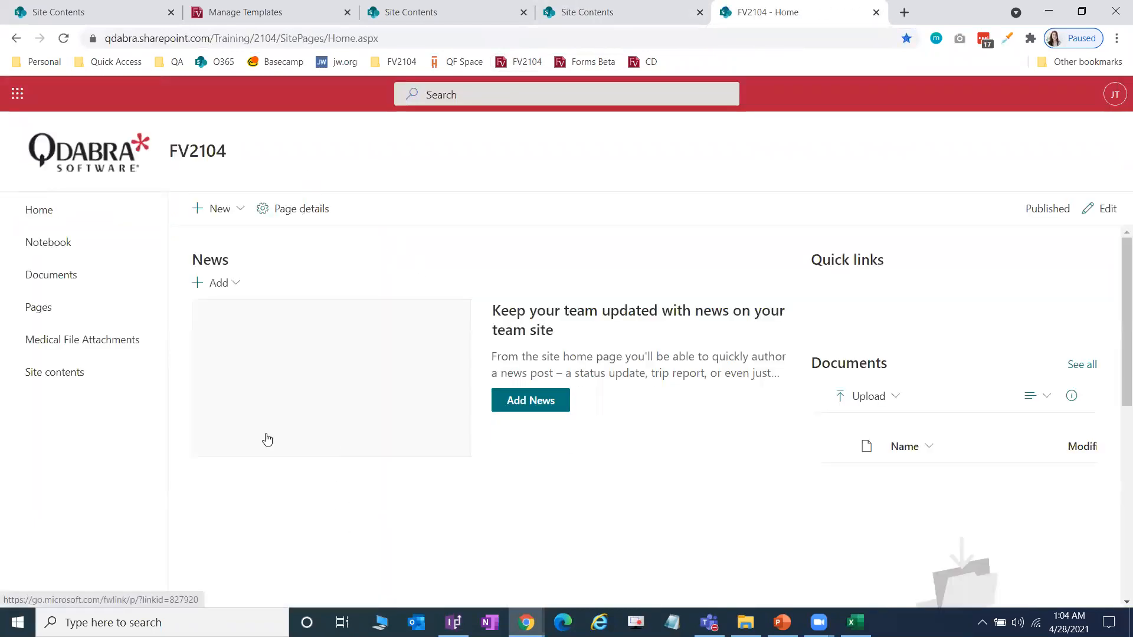
left_click(60, 374)
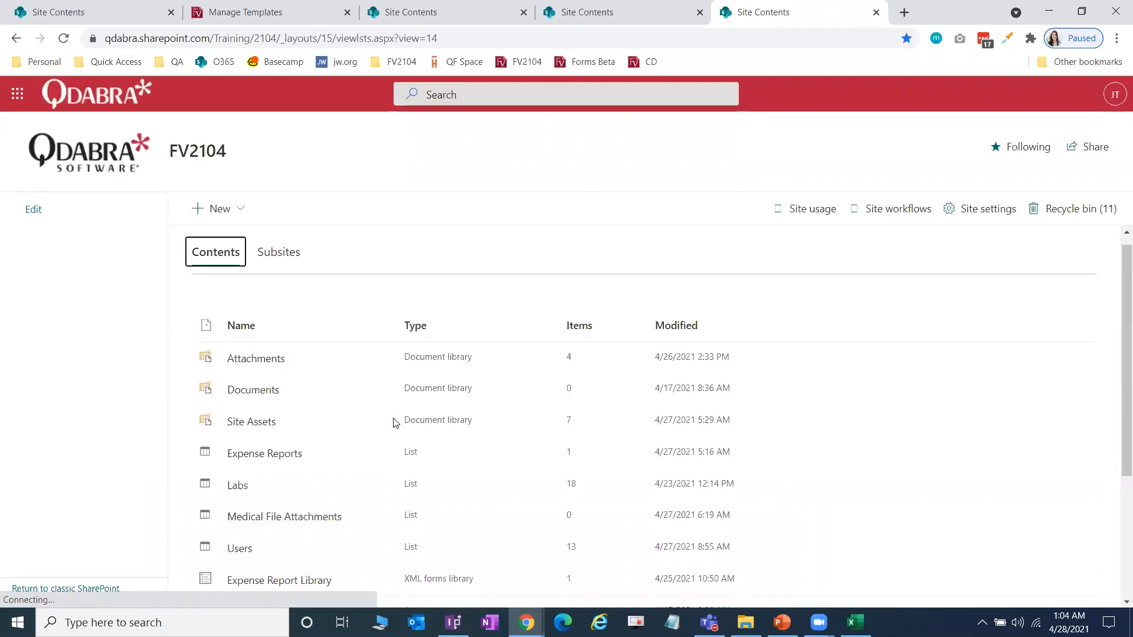
scroll(394, 422, "down", 2)
scroll(392, 422, "down", 1)
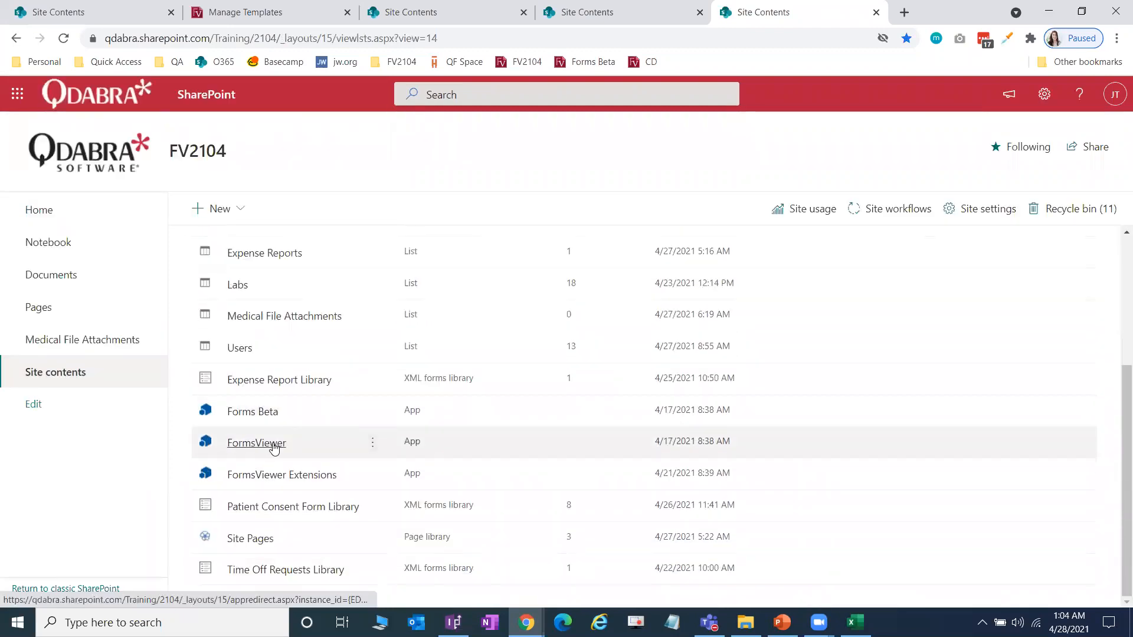
left_click(272, 446)
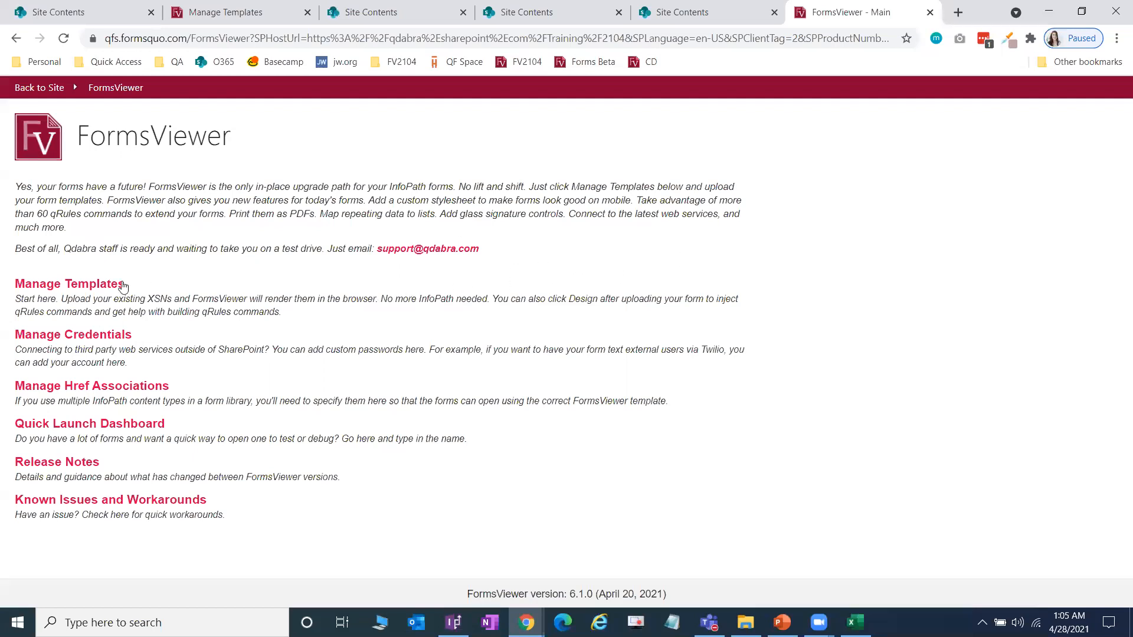
left_click(930, 13)
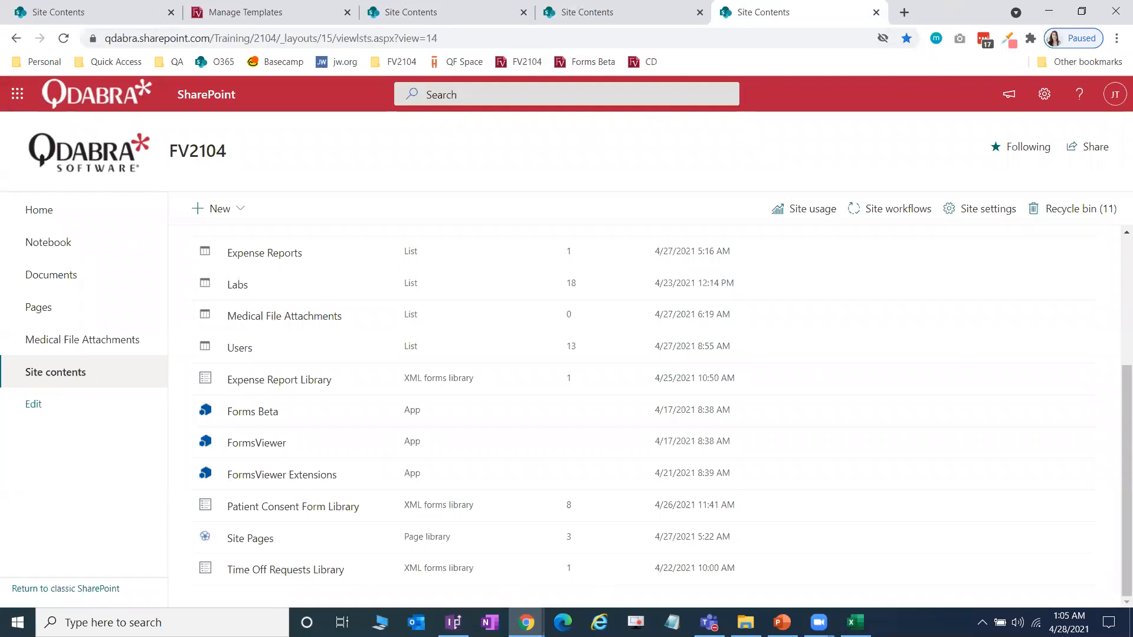
Step: Open FormsViewer App Installation Guide.pdf from Lab 1 Introduction to Forms Beta > PKG
left_click(746, 623)
left_click(546, 401)
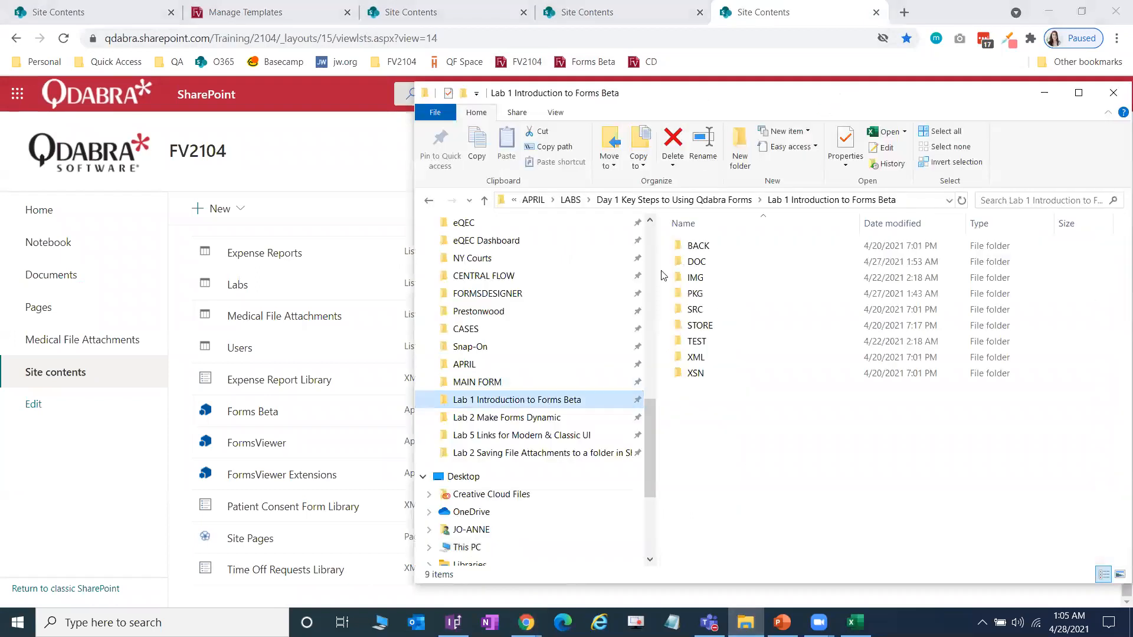
left_click_drag(767, 93, 620, 95)
double_click(570, 295)
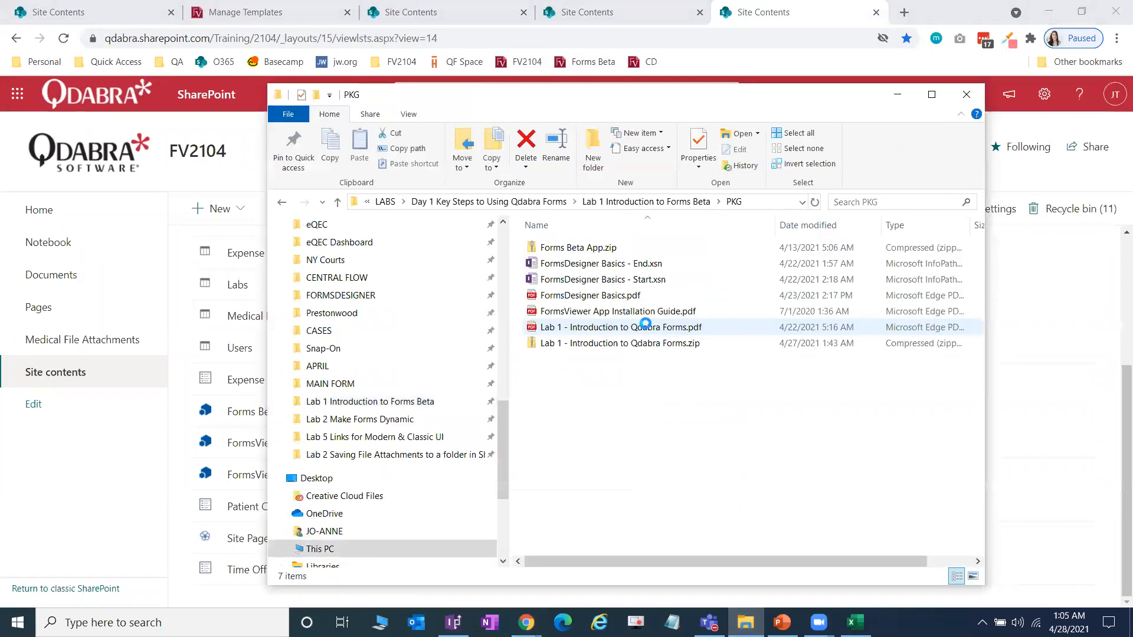
left_click(669, 313)
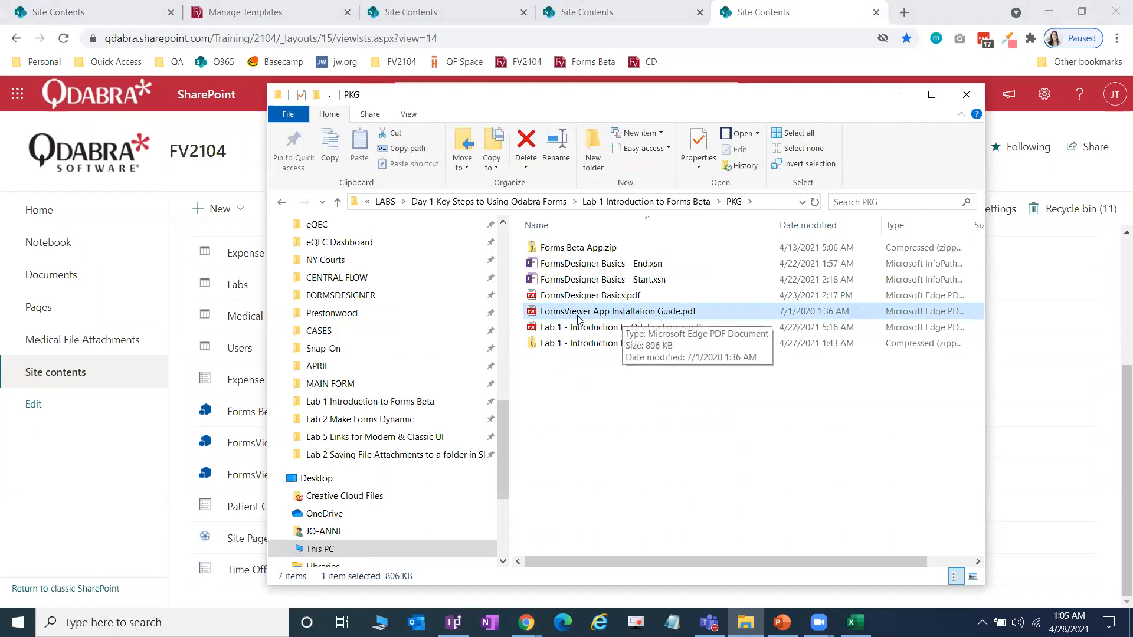
double_click(636, 315)
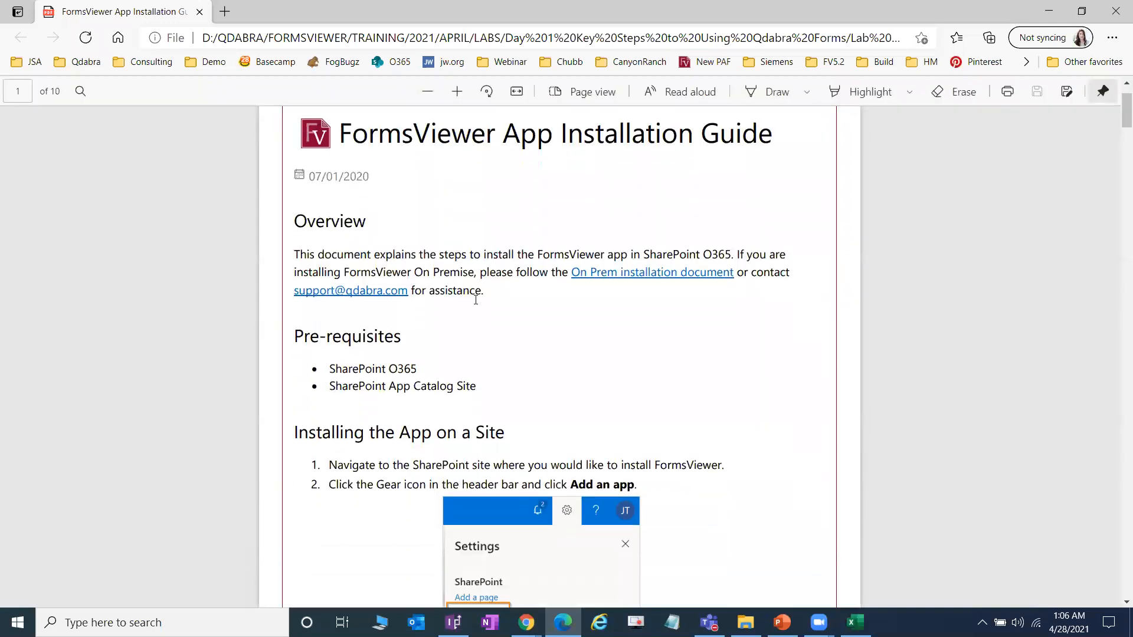
Step: Scroll the installation guide down to page 3, then close Edge
scroll(482, 322, "down", 20)
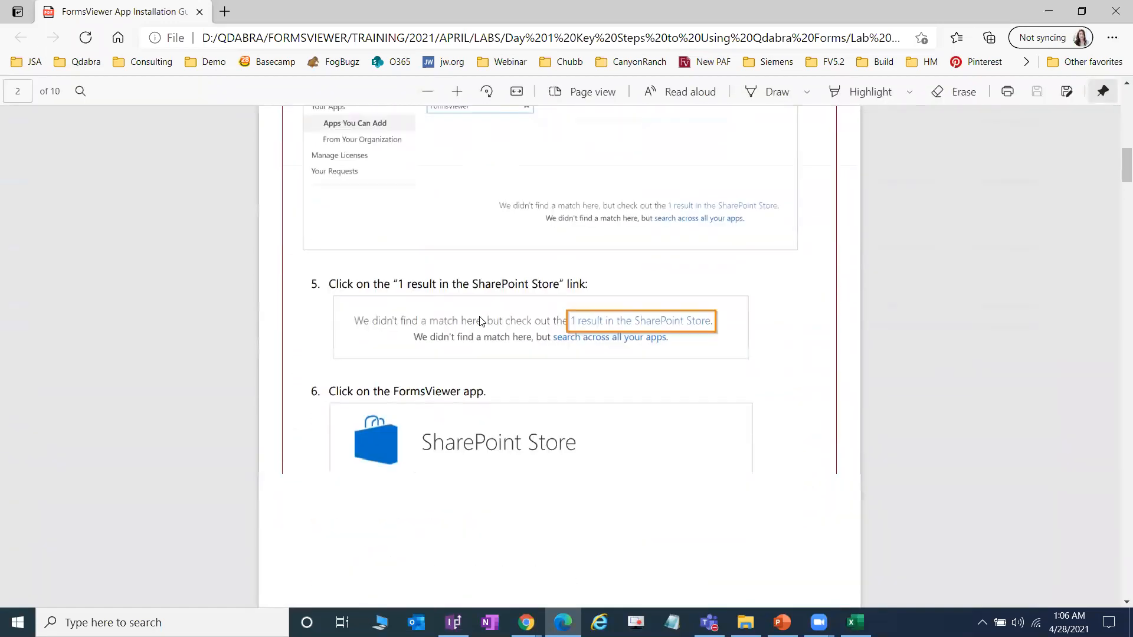
scroll(482, 322, "down", 10)
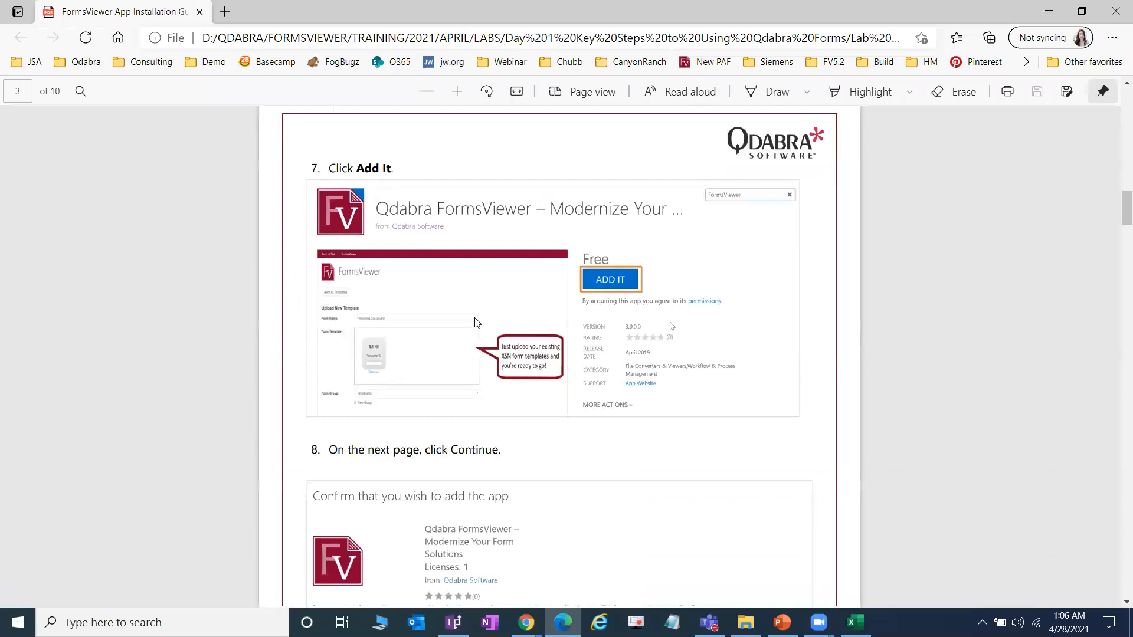
left_click(1115, 11)
left_click_drag(715, 97, 828, 100)
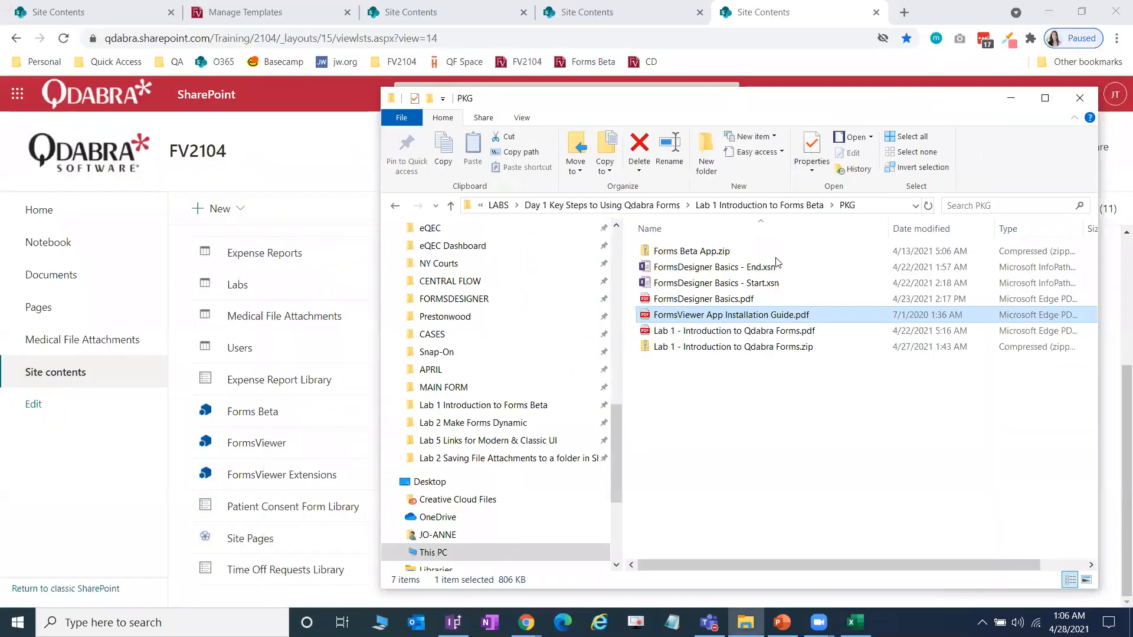
Step: Extract Forms Beta App.zip with Extract All and centre the new folder window
left_click(717, 255)
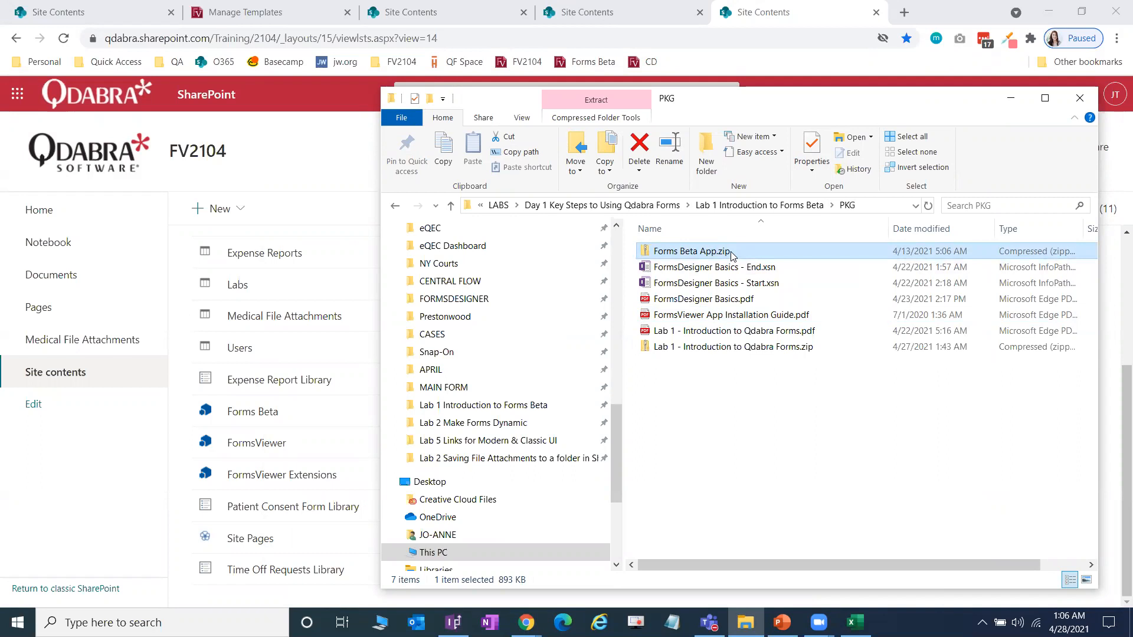
right_click(730, 253)
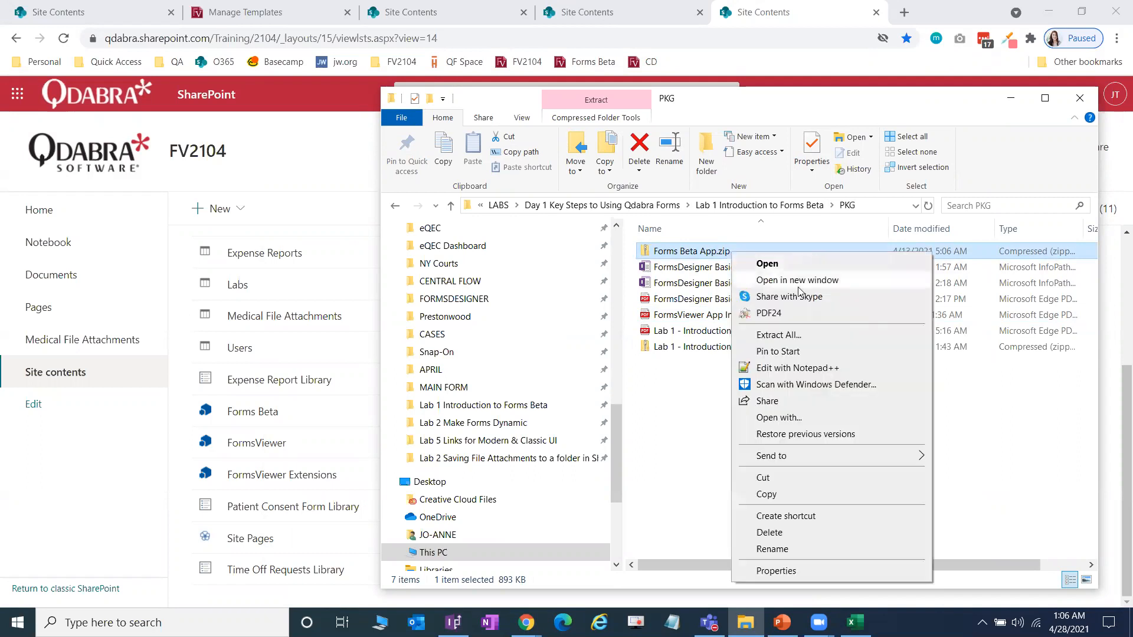
left_click(793, 333)
left_click(676, 463)
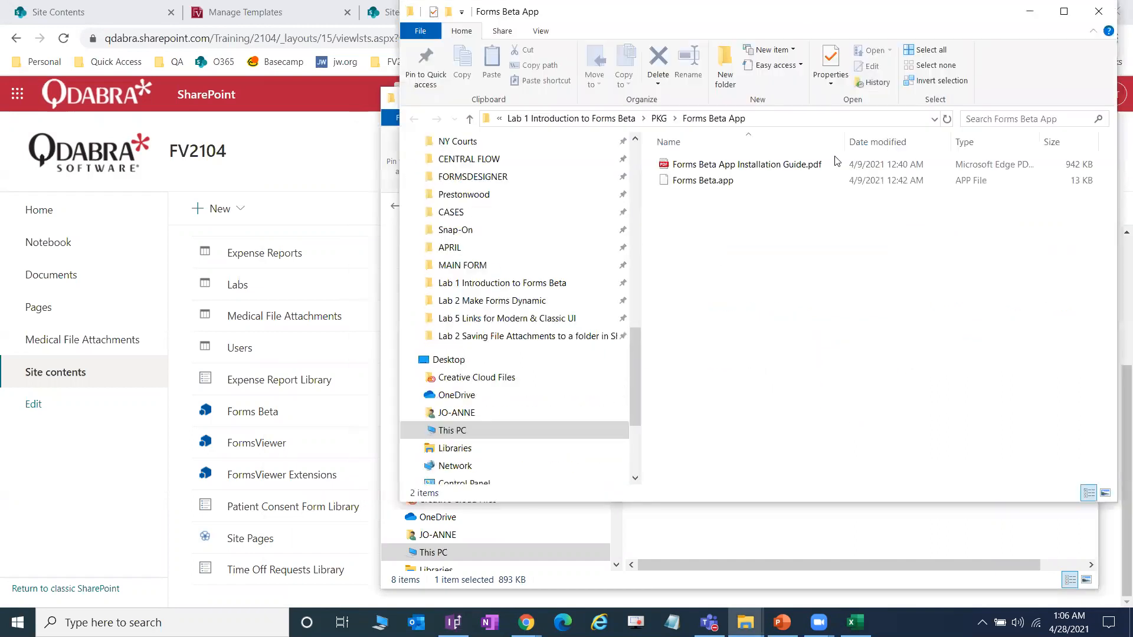
left_click_drag(913, 25, 673, 95)
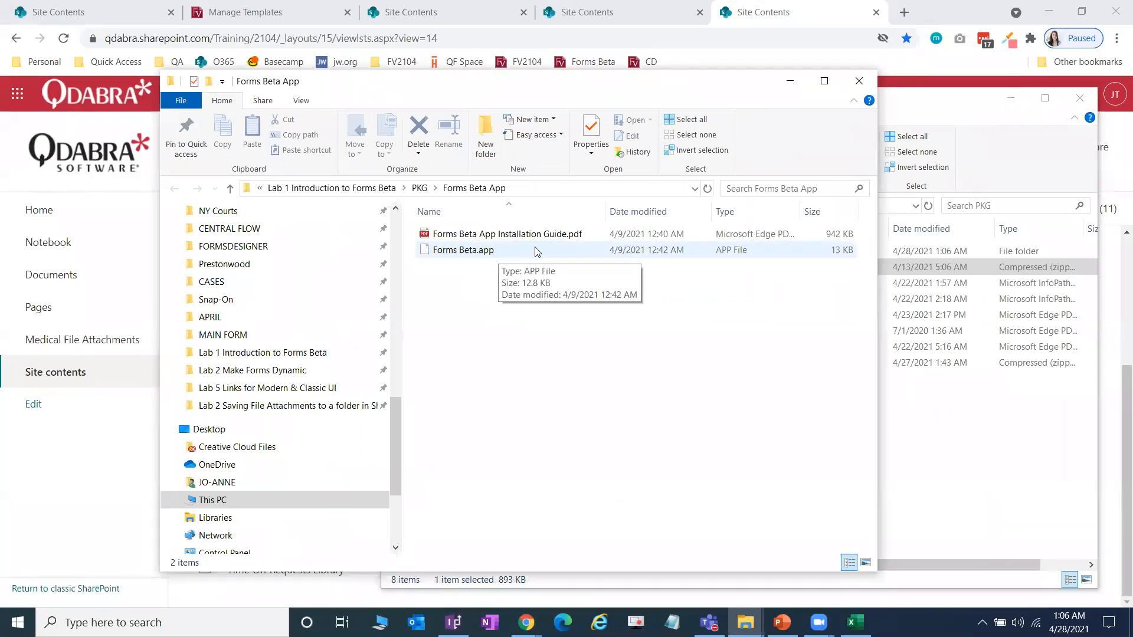
left_click(561, 234)
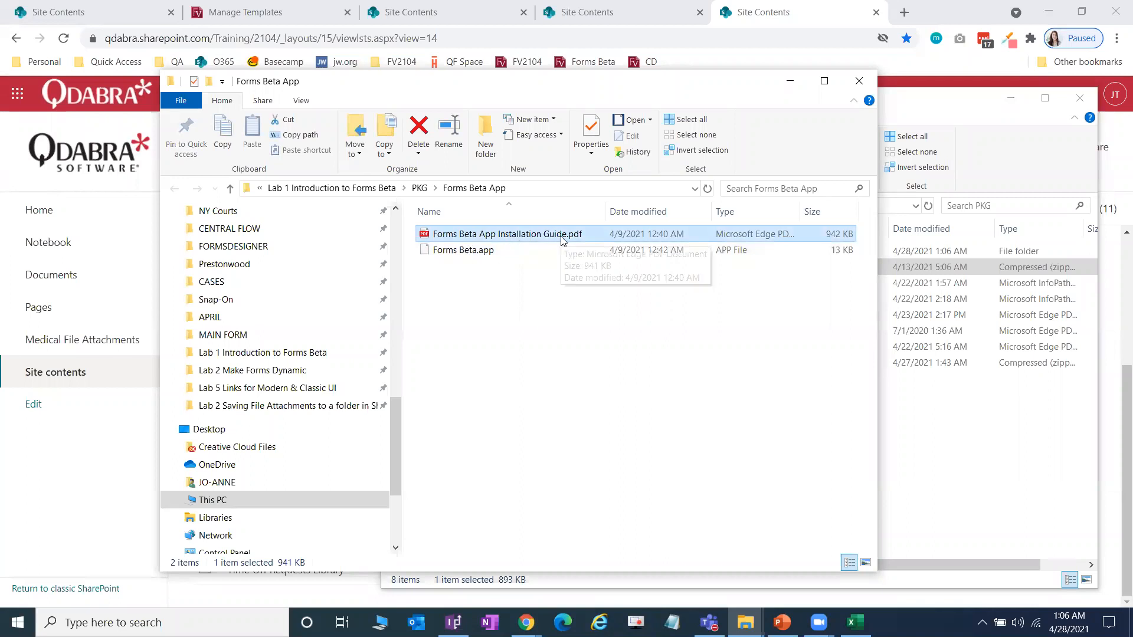
Step: Open Forms Beta App Installation Guide.pdf and scroll down to page 3
double_click(715, 236)
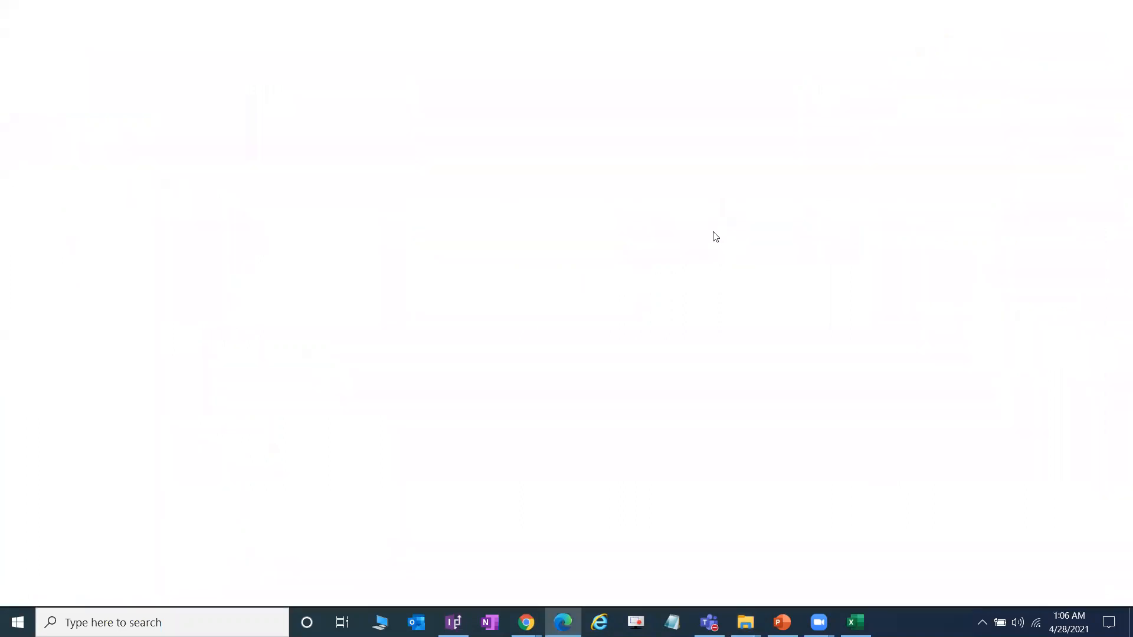
scroll(665, 288, "down", 4)
scroll(664, 284, "down", 1)
scroll(665, 285, "down", 10)
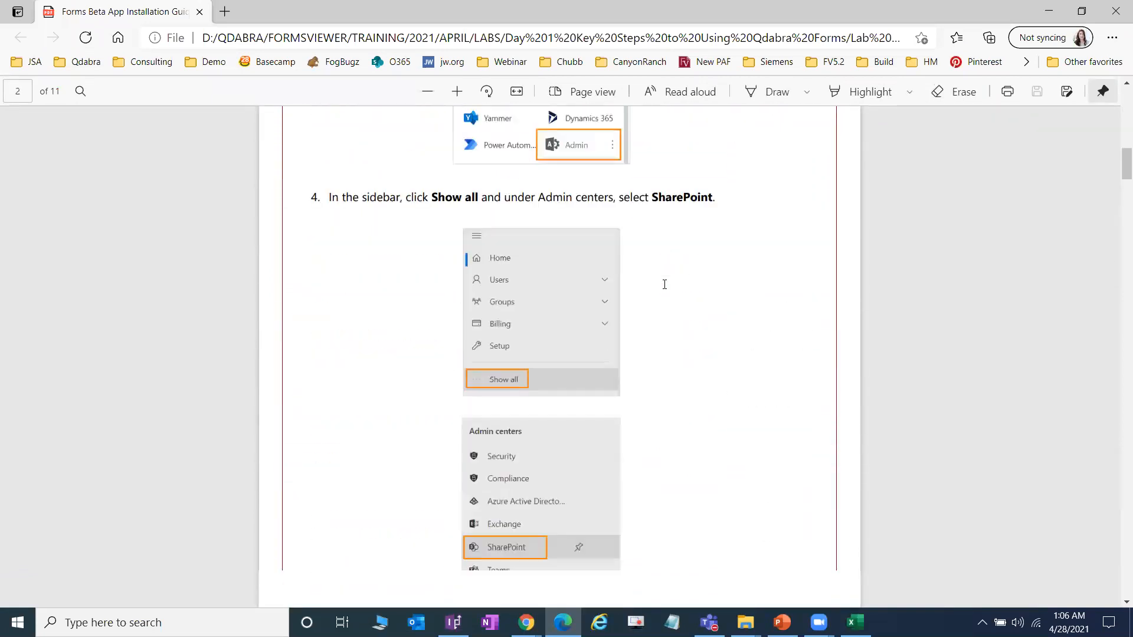
scroll(664, 284, "down", 10)
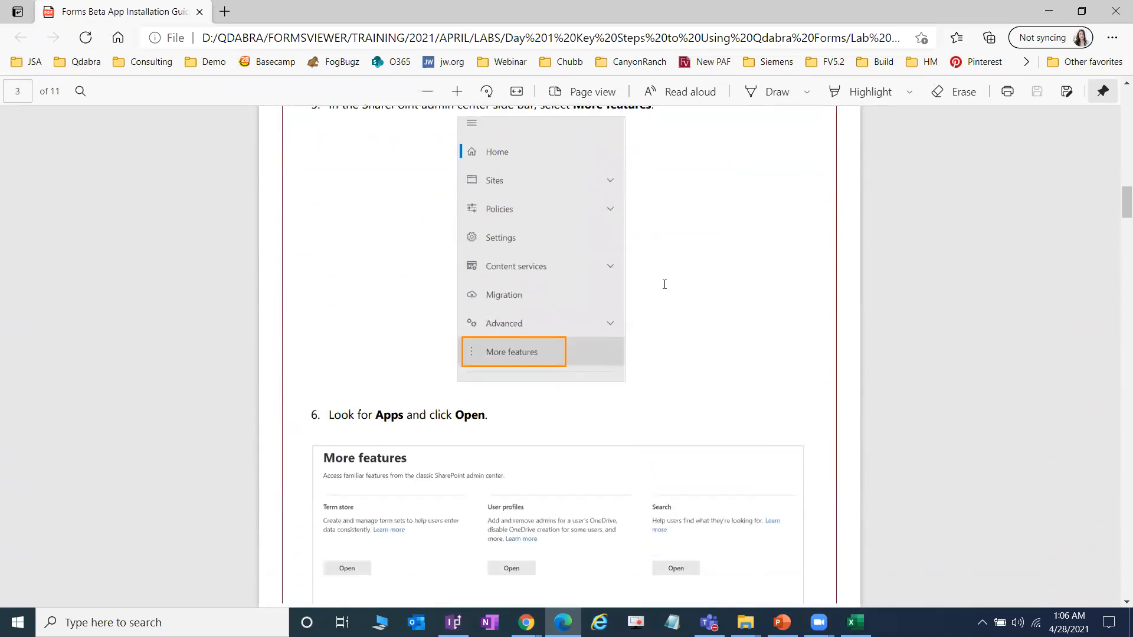
scroll(664, 284, "down", 6)
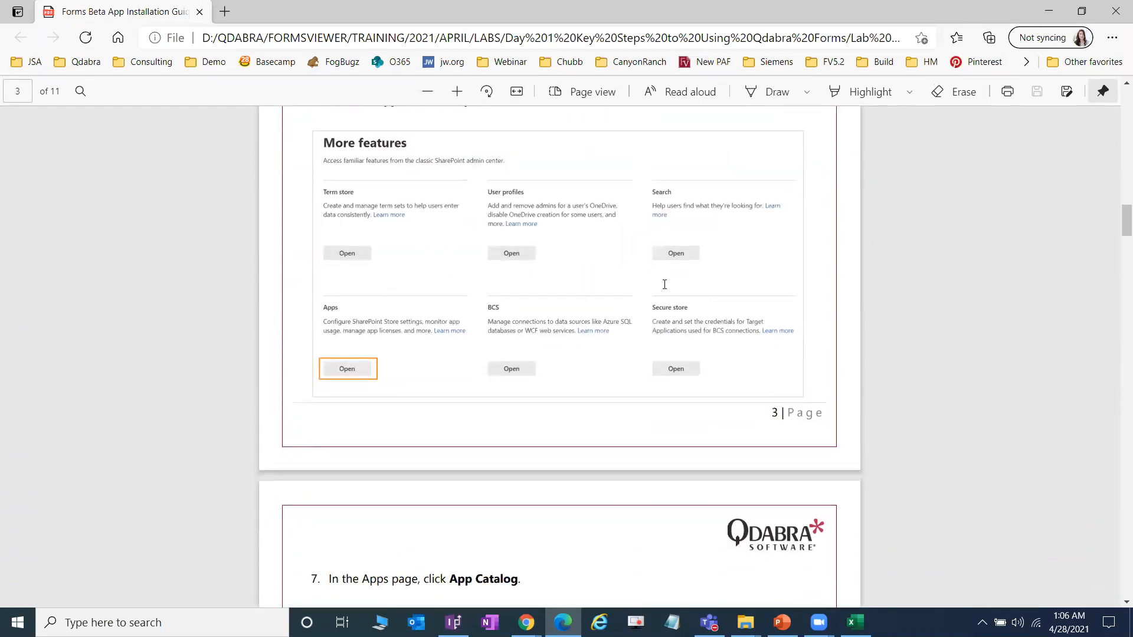
left_click(526, 623)
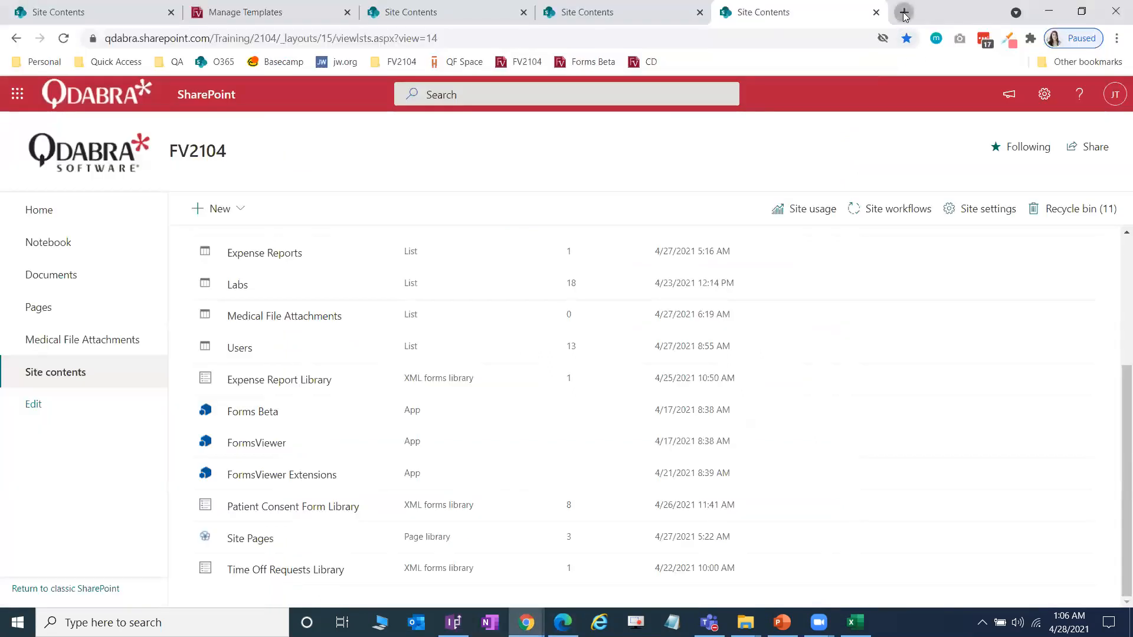
Step: Load the Office 365 team site bookmark and launch Admin from its app launcher
left_click(903, 13)
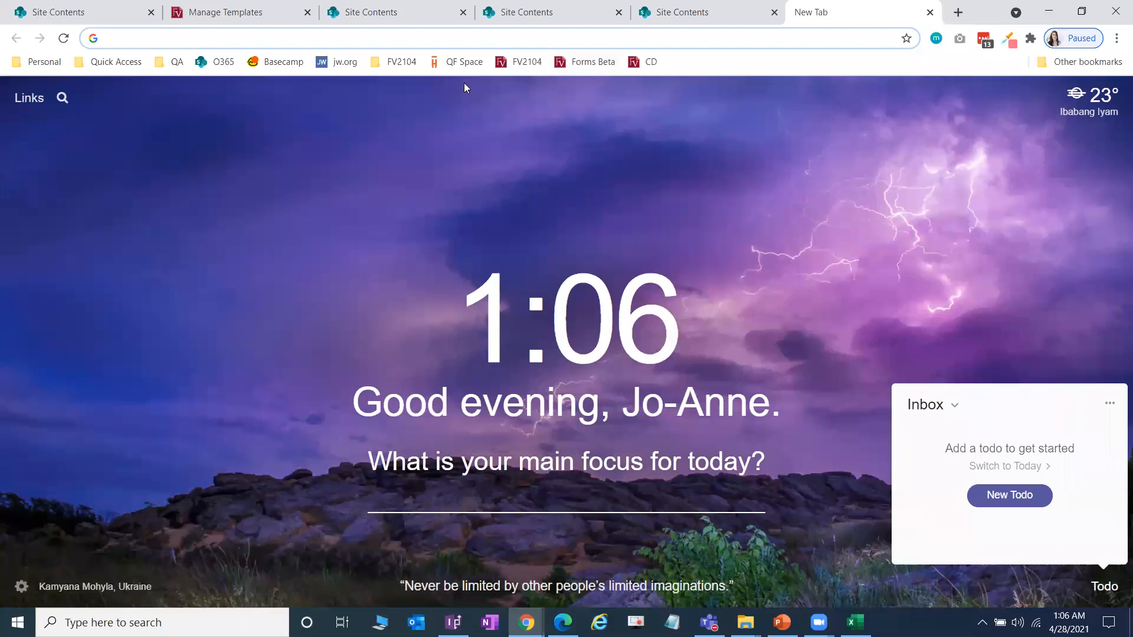
left_click(224, 63)
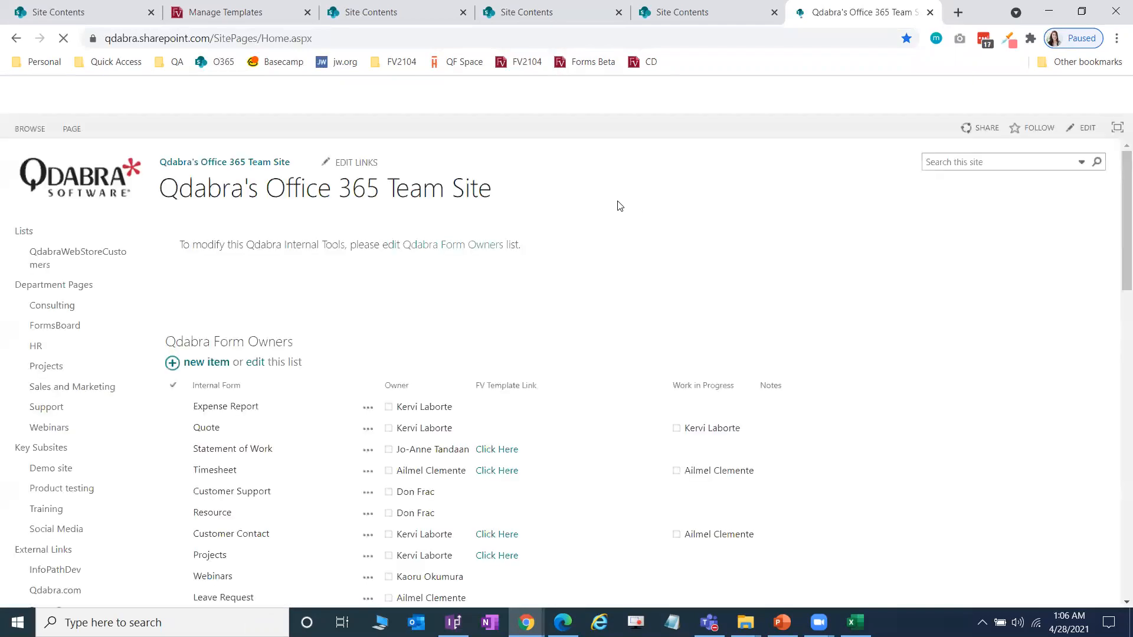
left_click(18, 98)
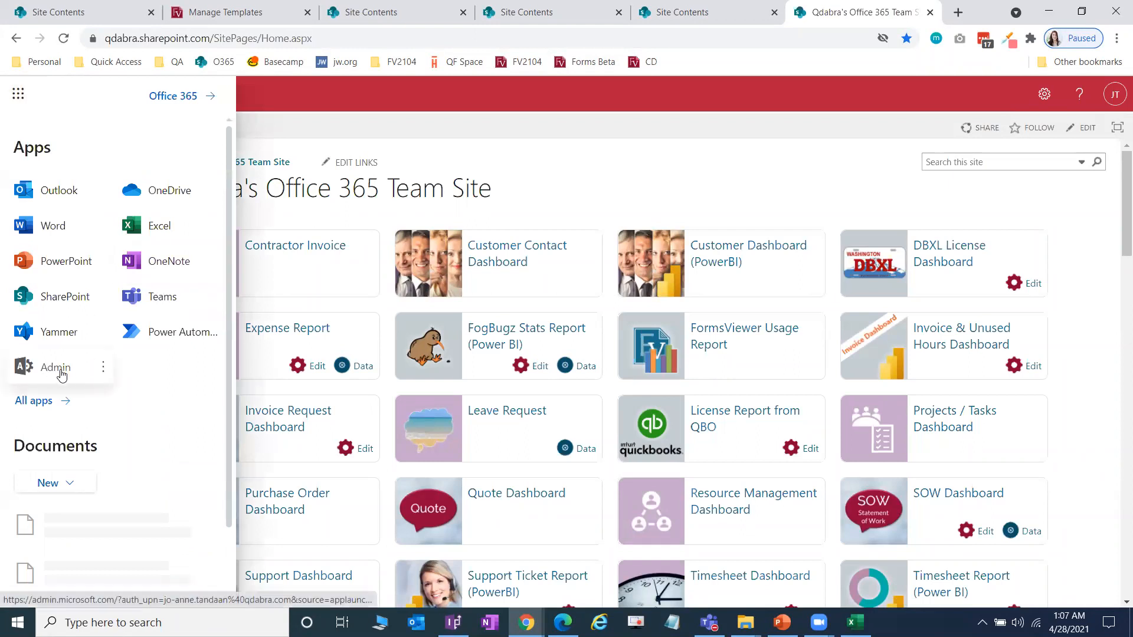
left_click(61, 374)
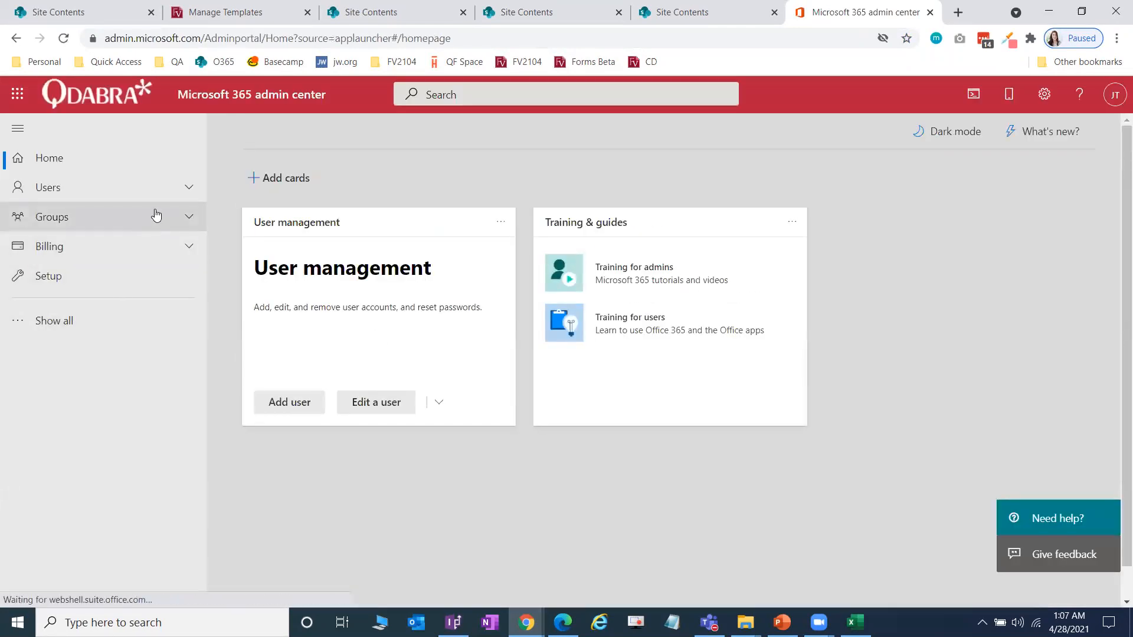
Step: Go through Show all to the SharePoint admin center and open More features
left_click(48, 322)
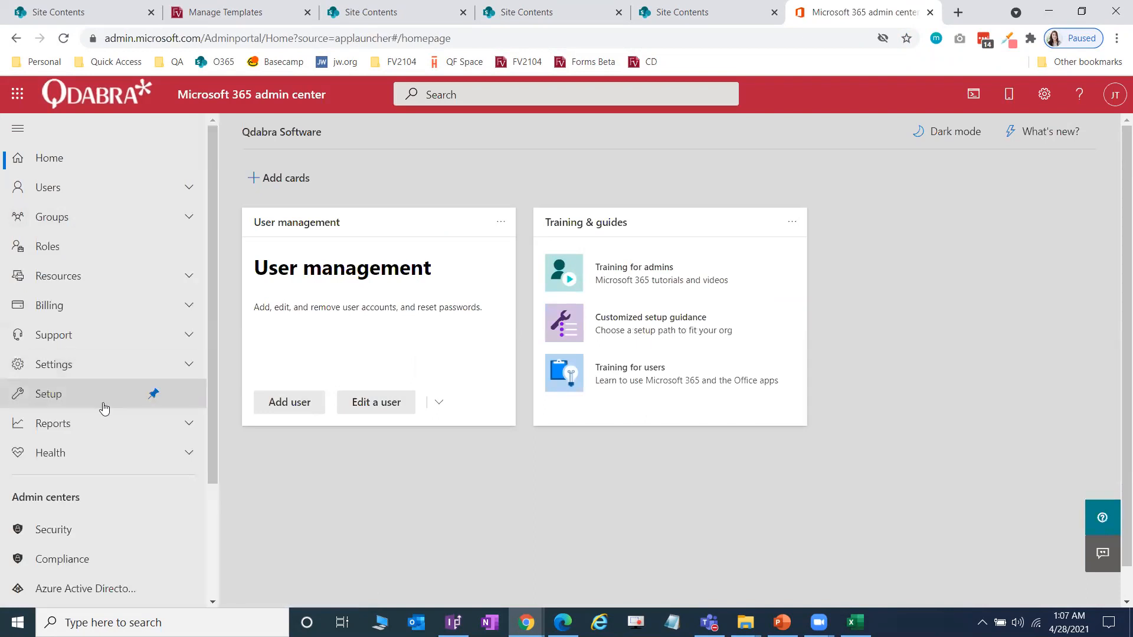
scroll(104, 408, "down", 3)
left_click(75, 501)
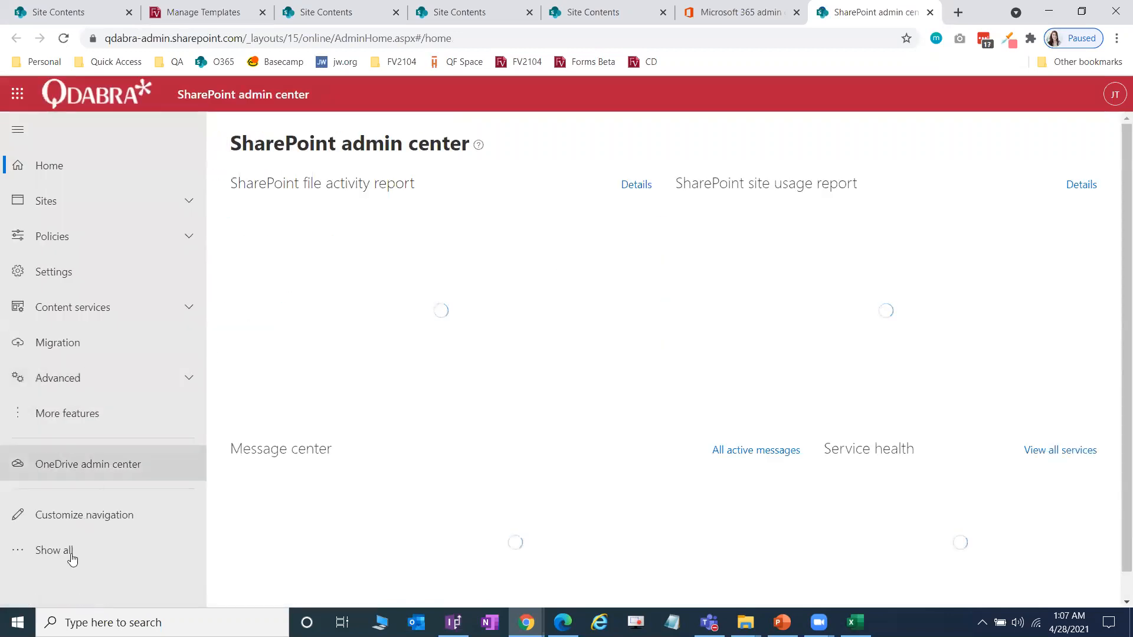
left_click(62, 414)
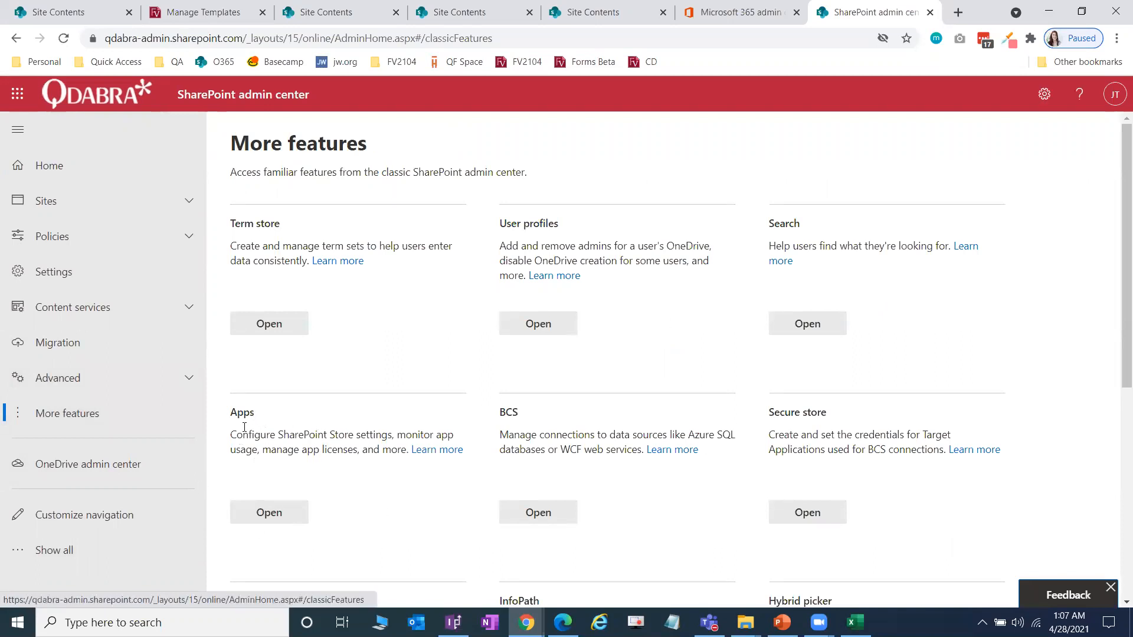
Step: Open the classic Apps settings page and close the SharePoint and Microsoft 365 admin center tabs
left_click(271, 513)
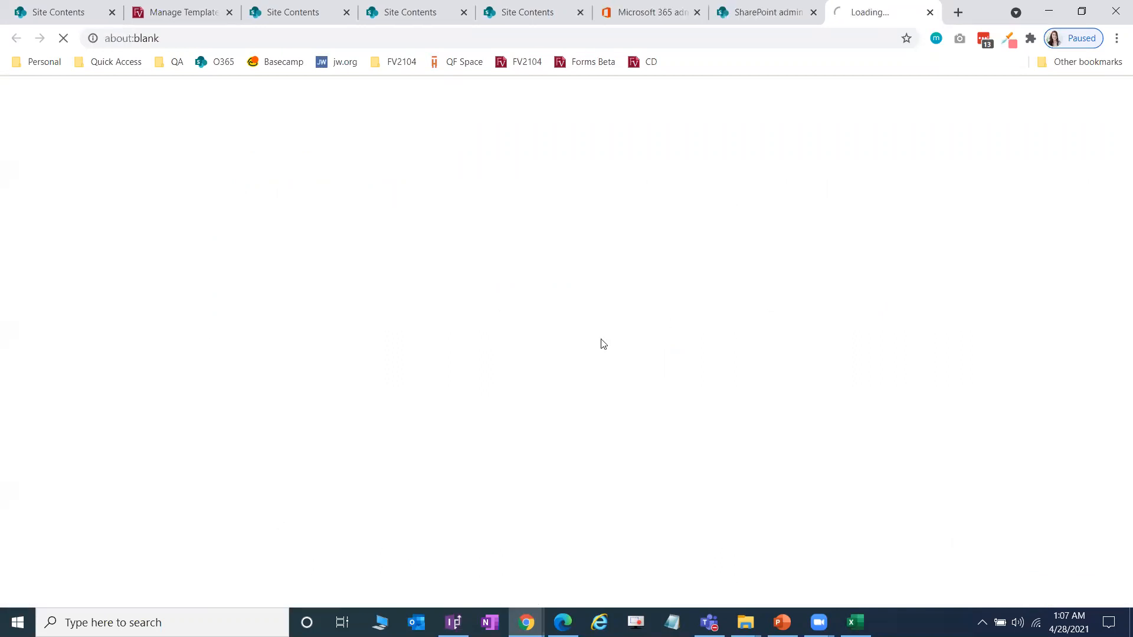
left_click(813, 12)
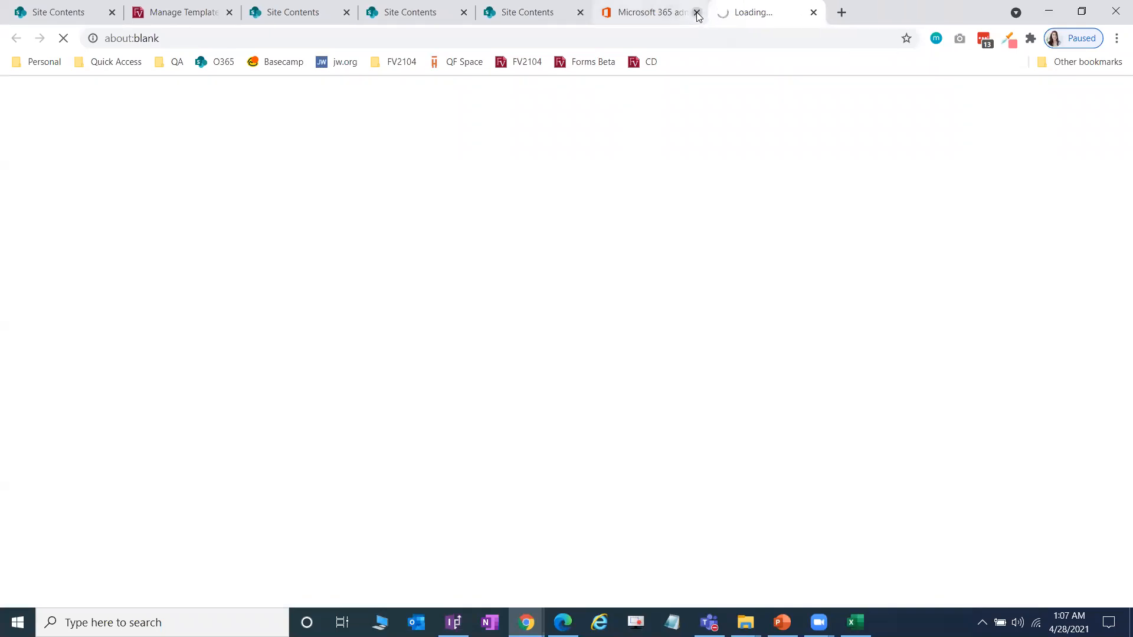
left_click(696, 11)
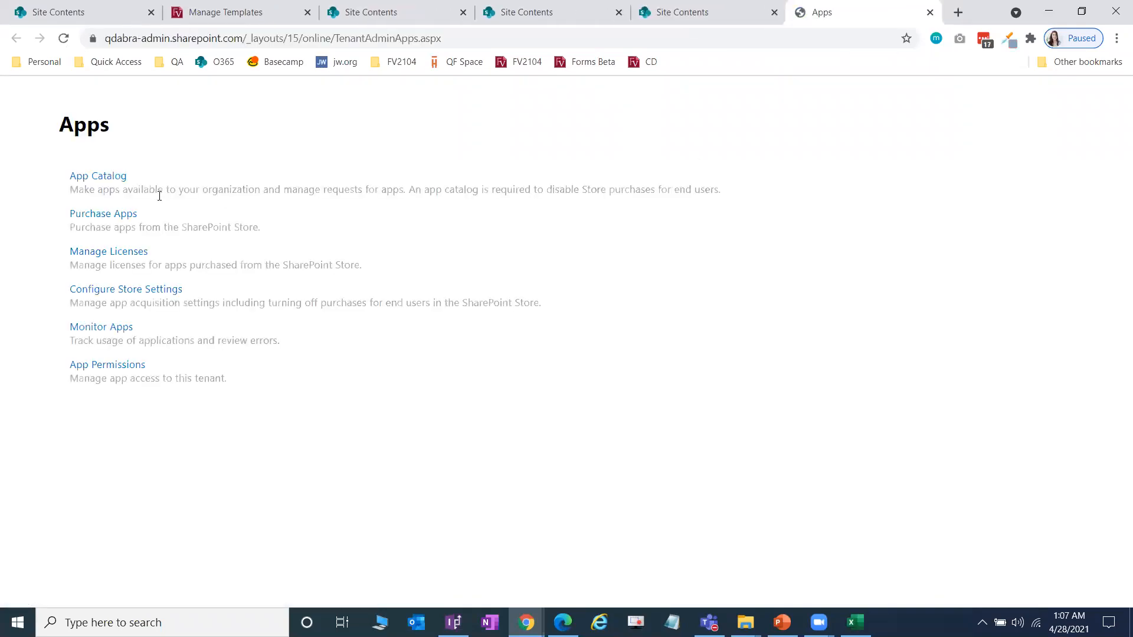
Step: Open the App Catalog's Apps for SharePoint library and review its FormsViewer packages
left_click(109, 177)
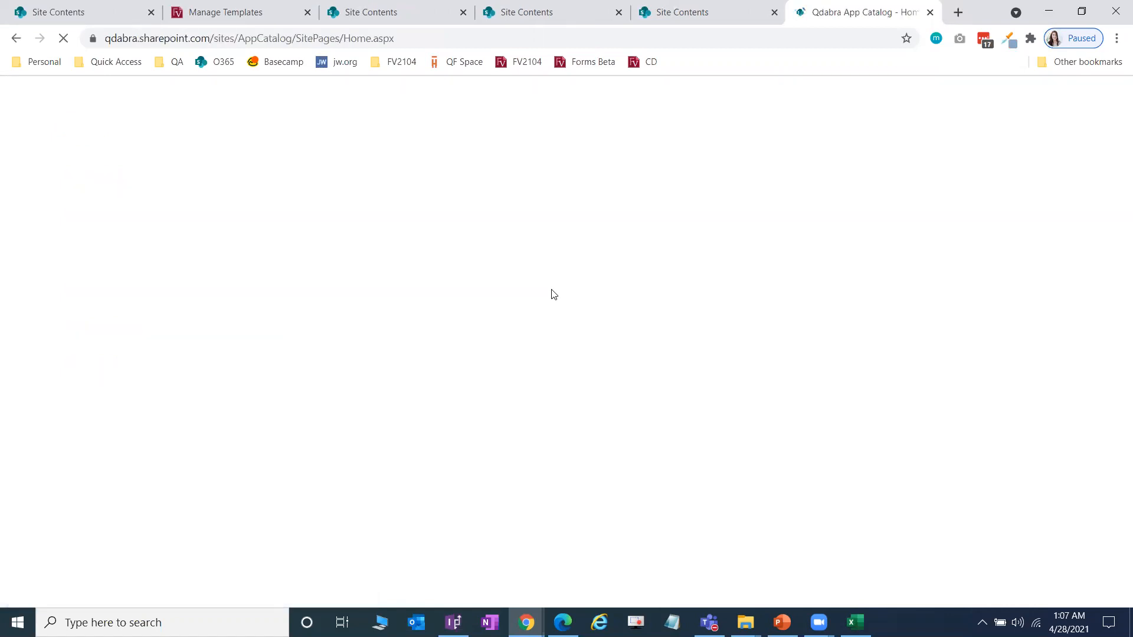
left_click(56, 272)
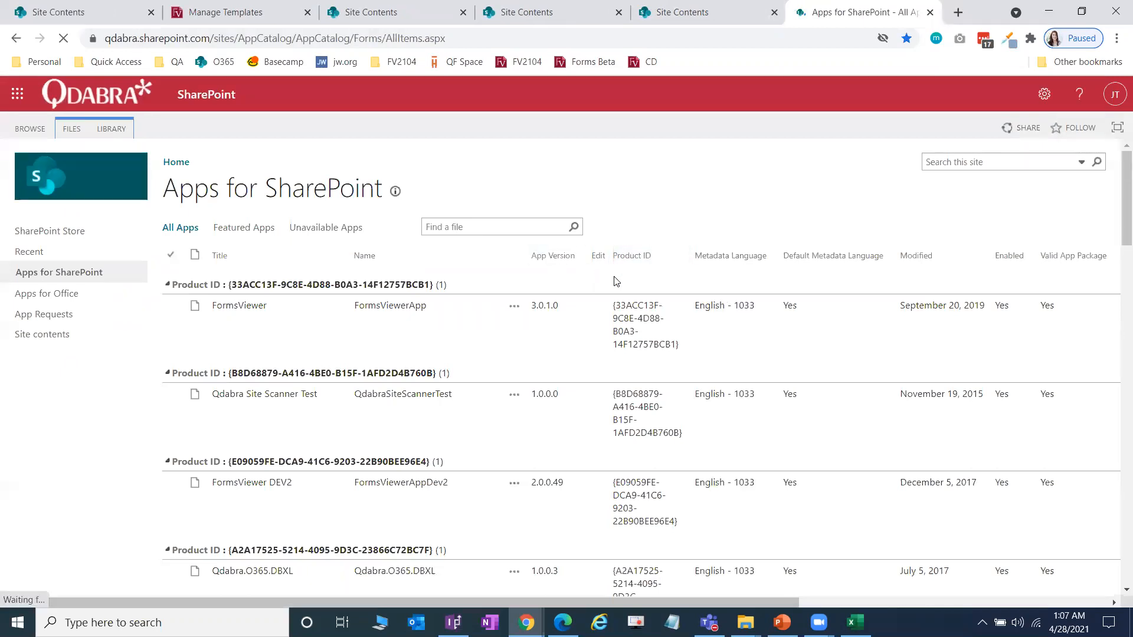
scroll(590, 284, "down", 1)
scroll(610, 301, "up", 1)
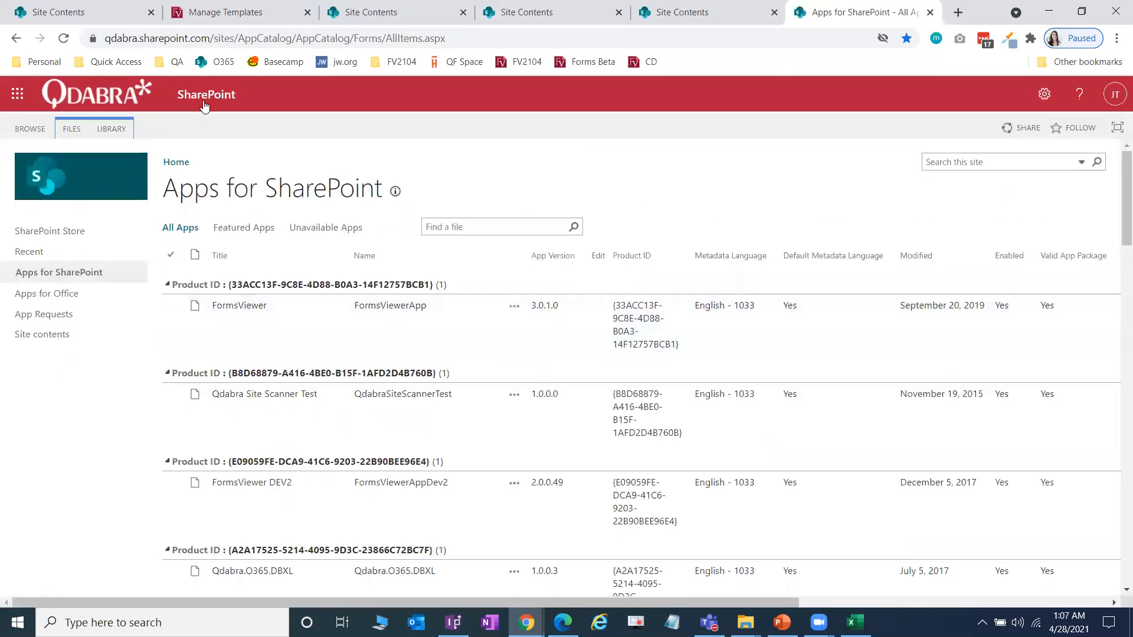
left_click(74, 131)
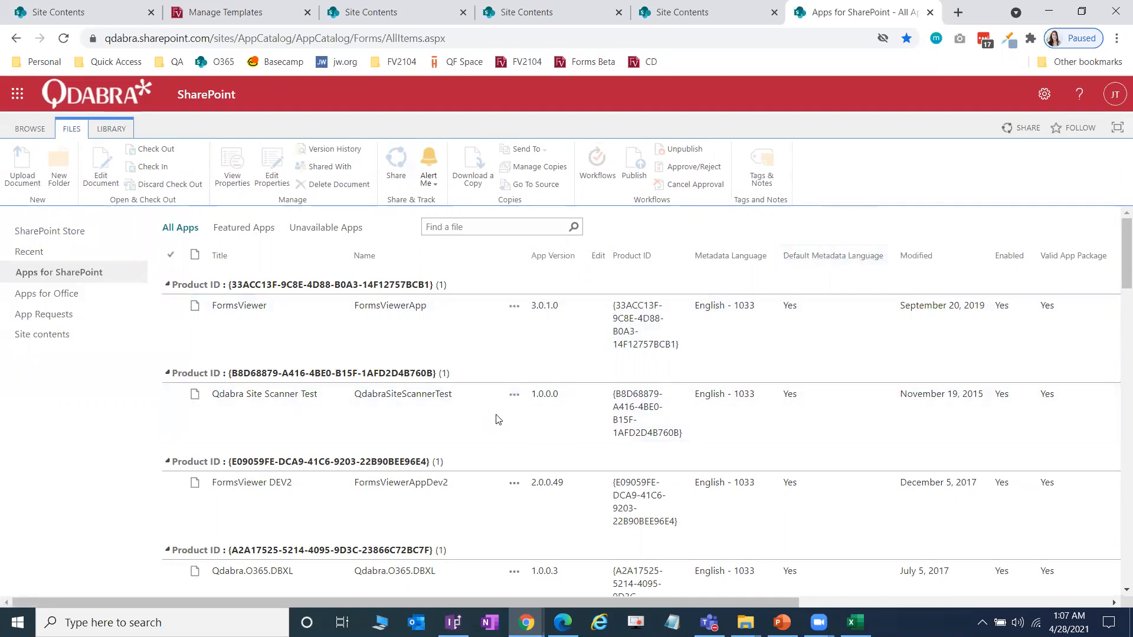
scroll(485, 410, "down", 4)
scroll(486, 415, "down", 6)
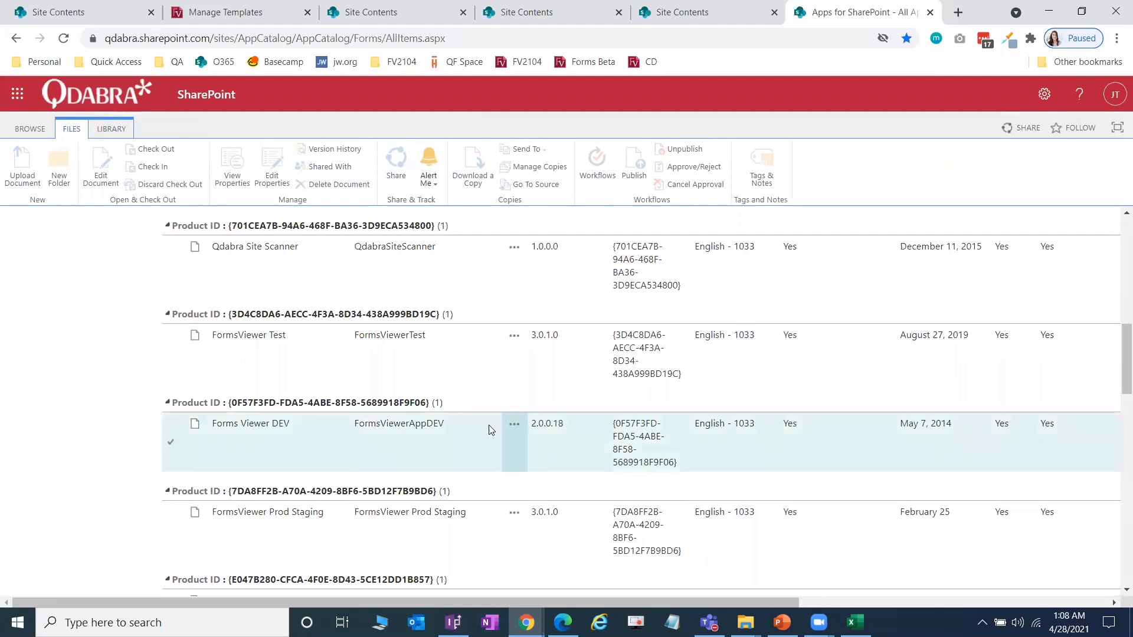
scroll(505, 433, "down", 1)
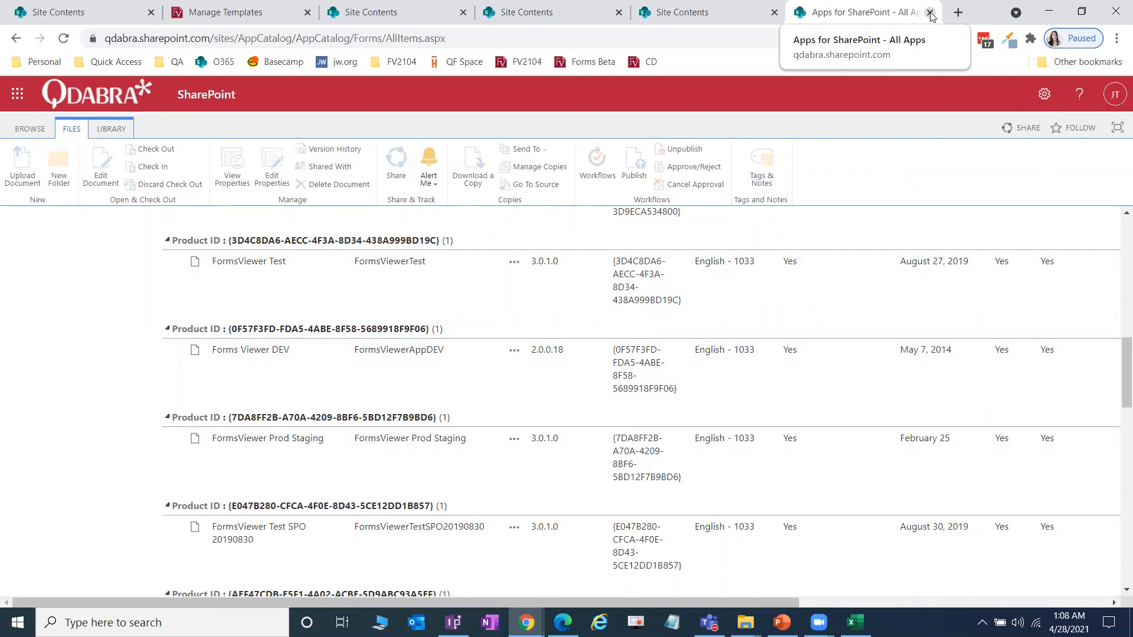
Step: From FV2104 Test site contents, add a new app by searching for Forms Beta and selecting it
left_click(930, 13)
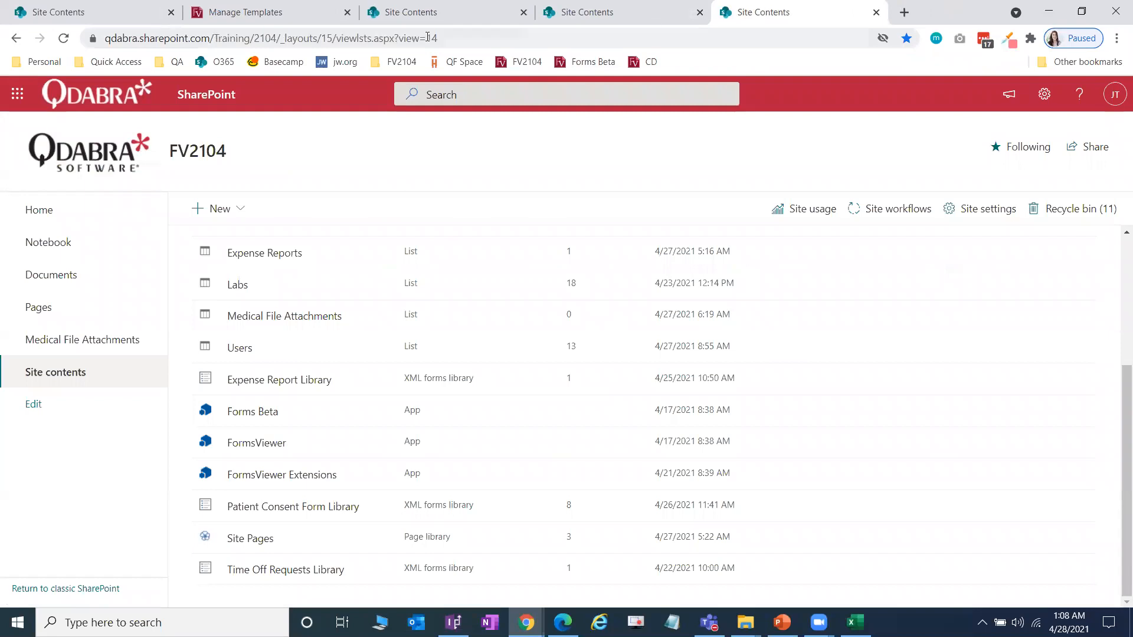
left_click(614, 7)
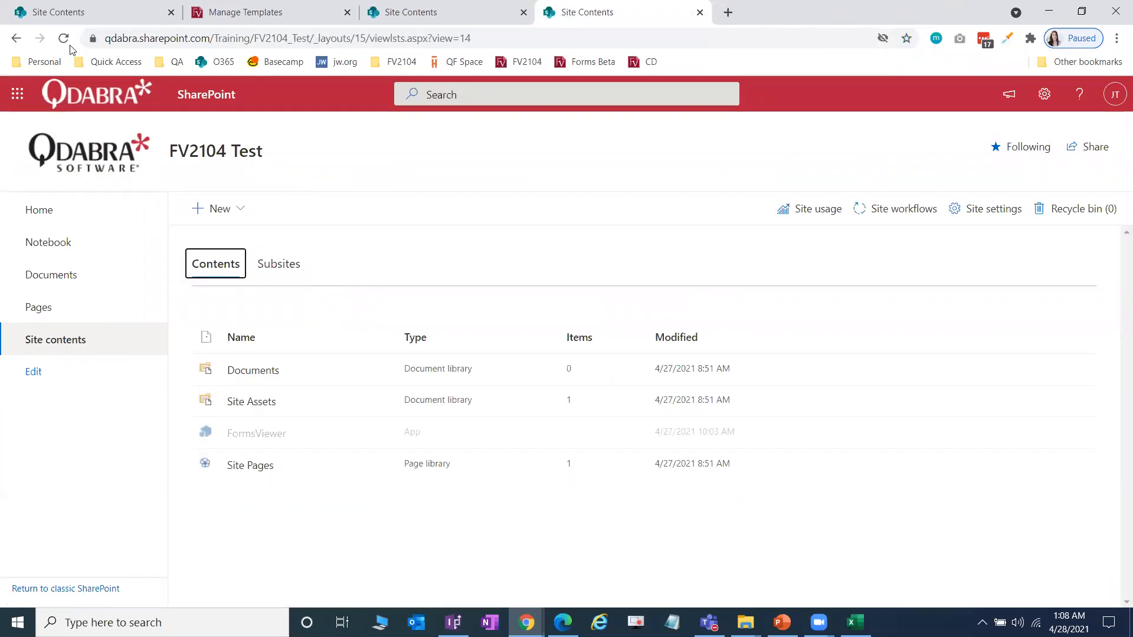
left_click(253, 373)
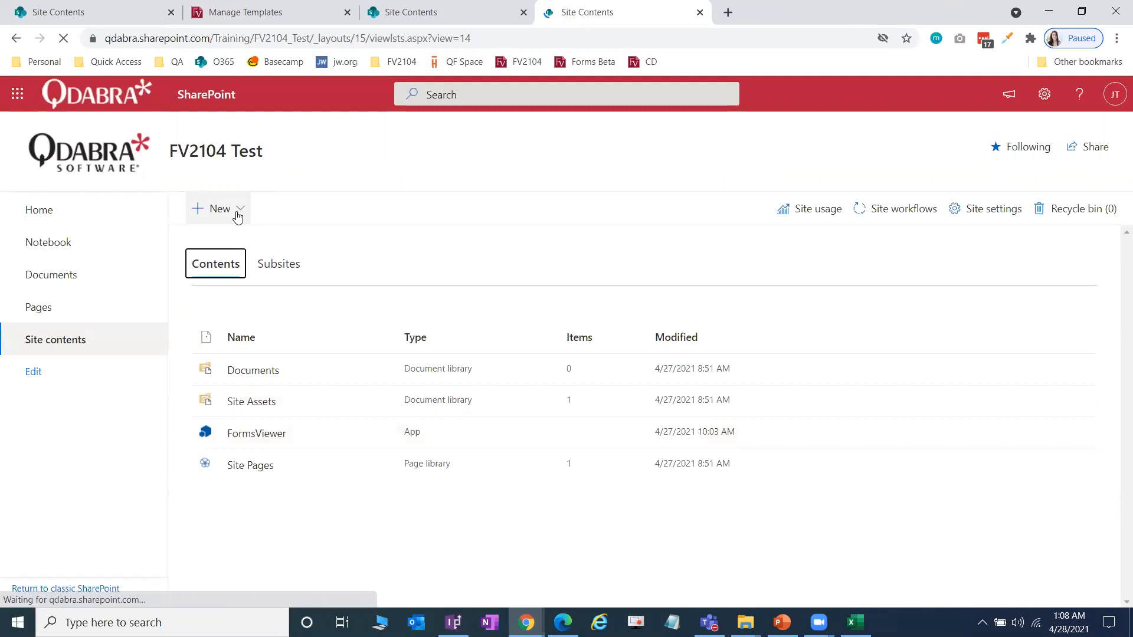
left_click(234, 214)
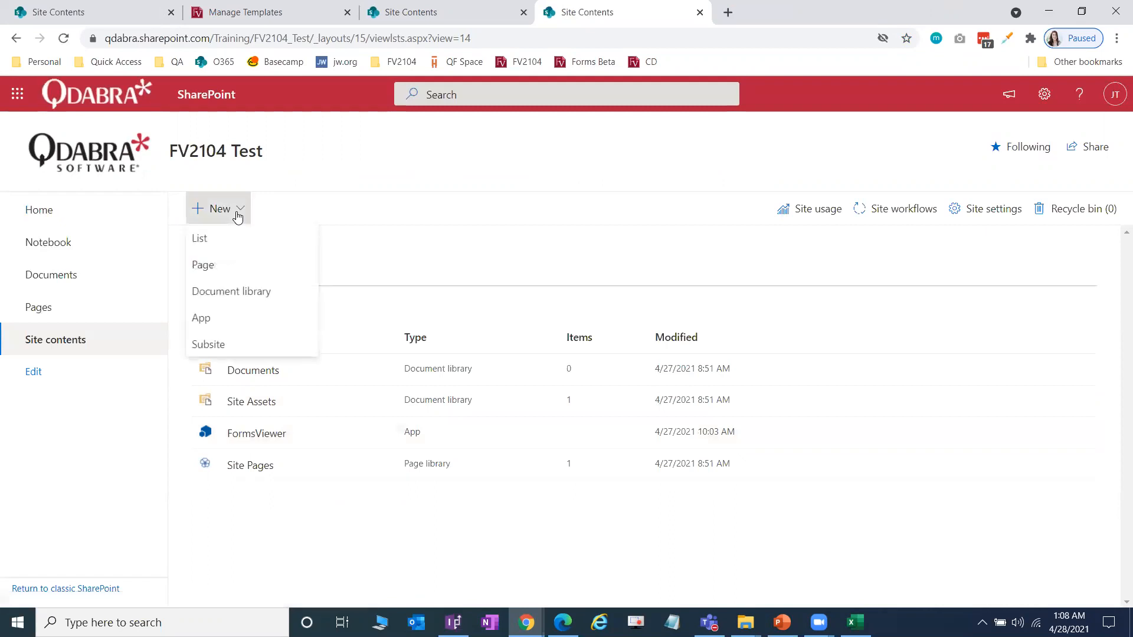
left_click(229, 324)
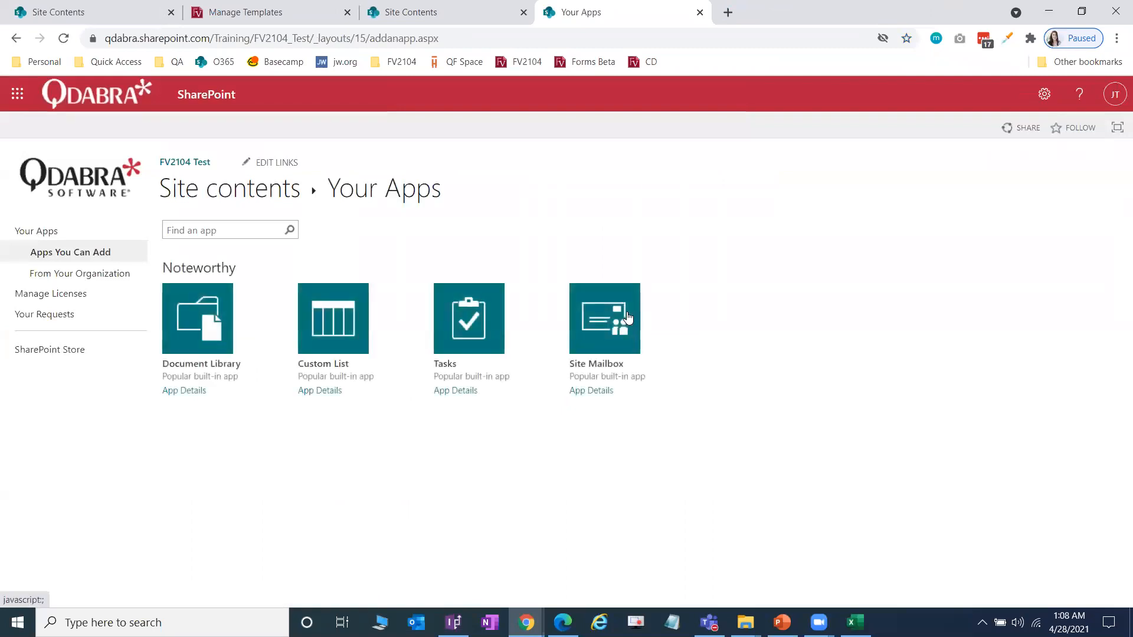
left_click(226, 268)
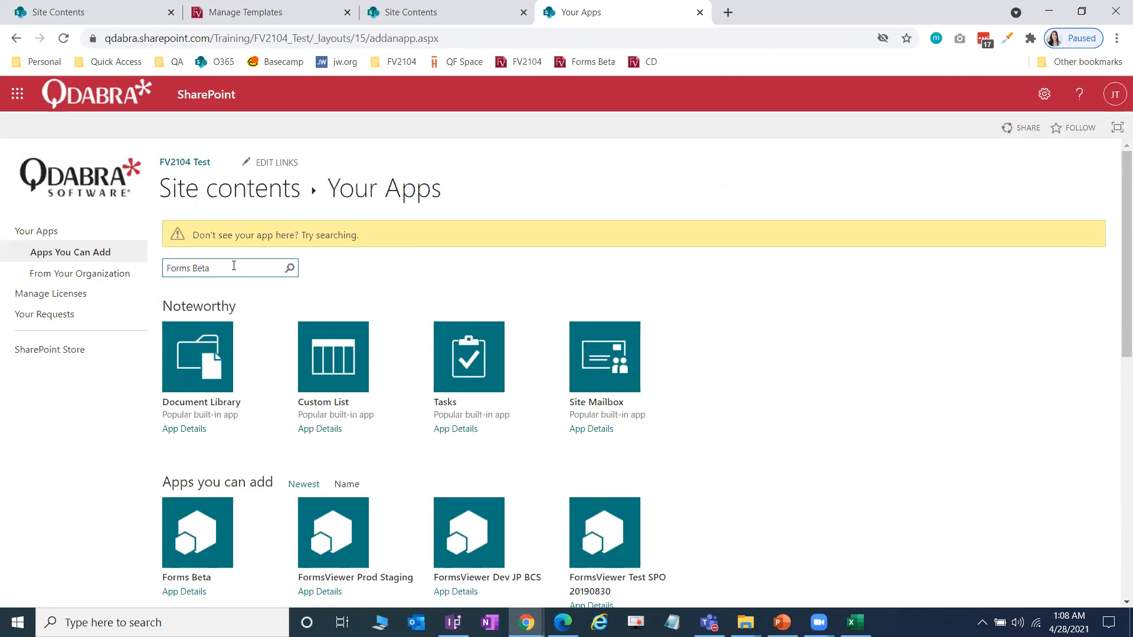
key("Return")
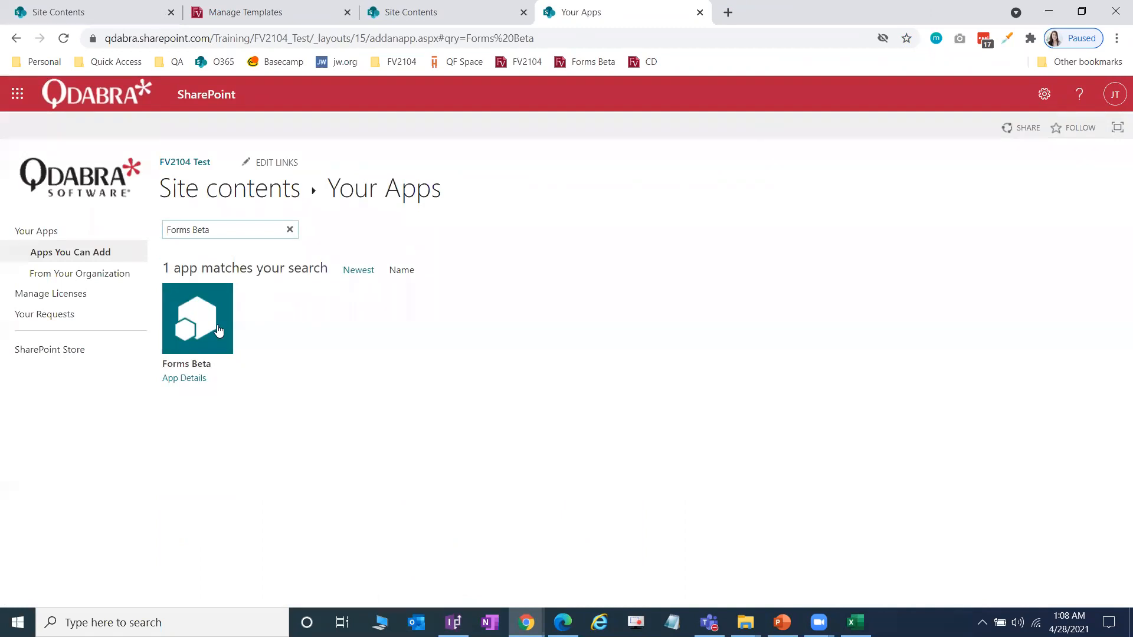
left_click(219, 330)
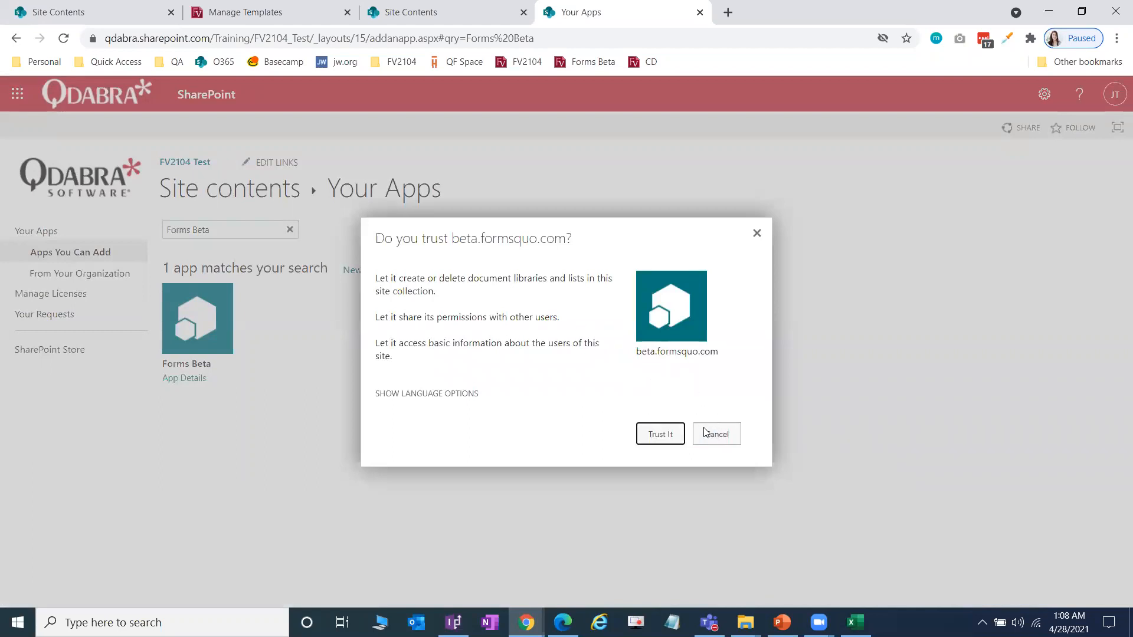
Step: Trust the Forms Beta app and refresh Site contents to see it installing
left_click(738, 425)
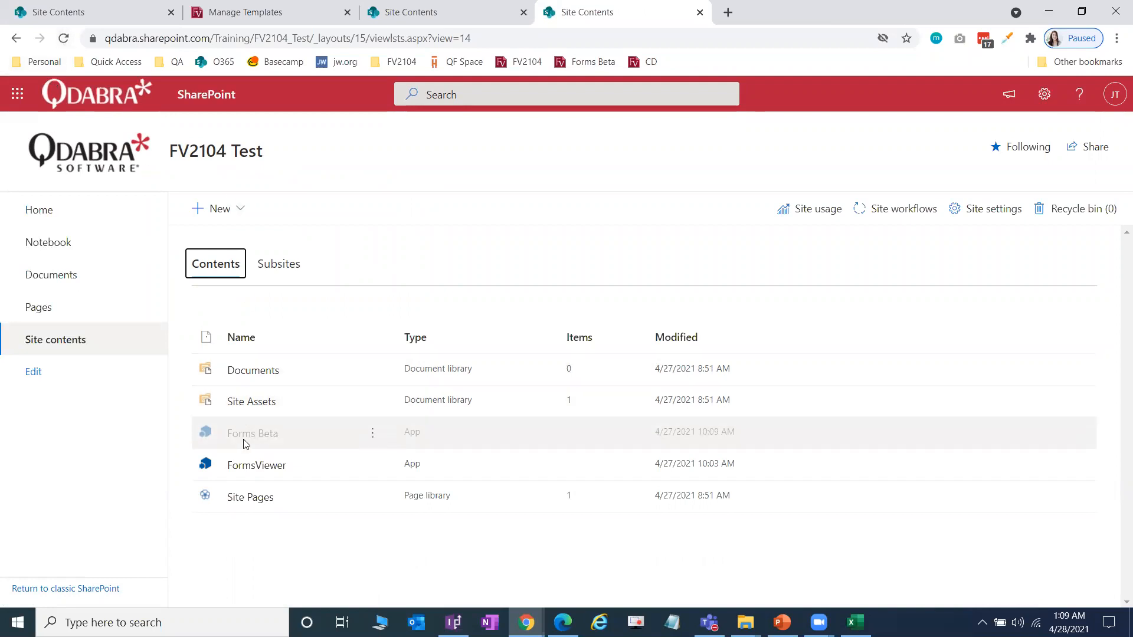
left_click(63, 38)
left_click(745, 623)
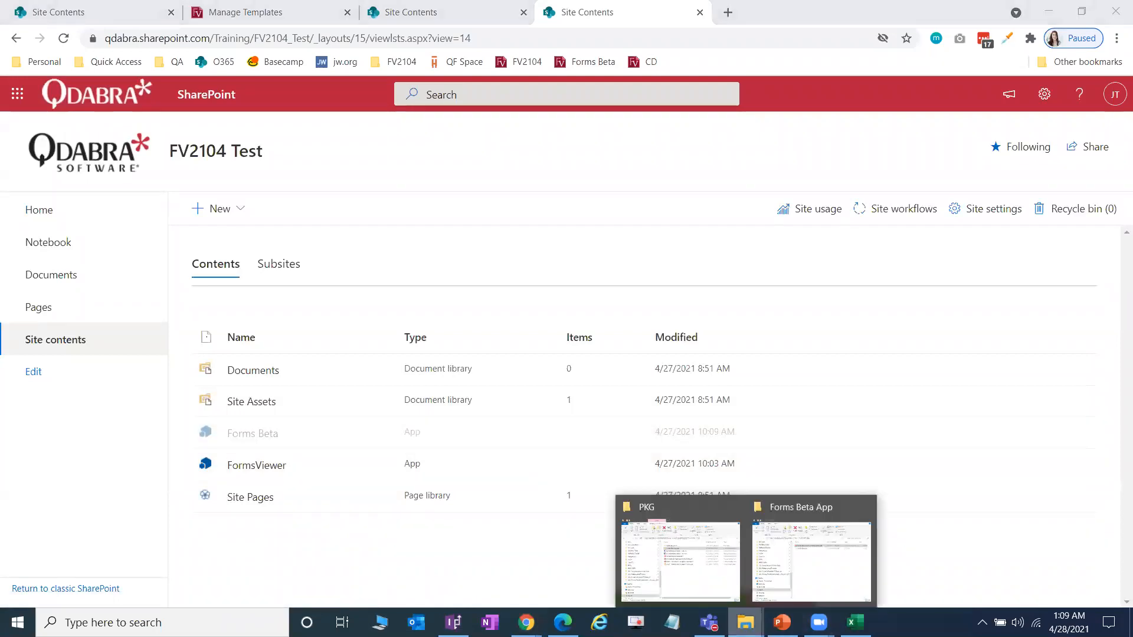
left_click(709, 580)
Step: Open the app installation guide PDF from the Forms Beta App folder
left_click(749, 252)
double_click(749, 253)
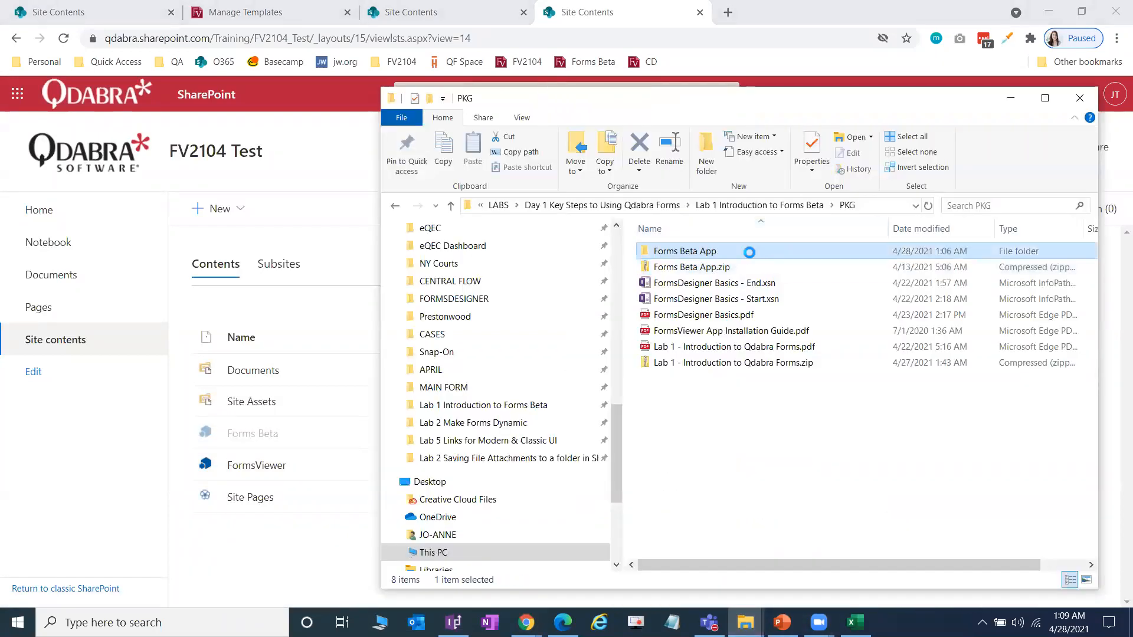
double_click(763, 258)
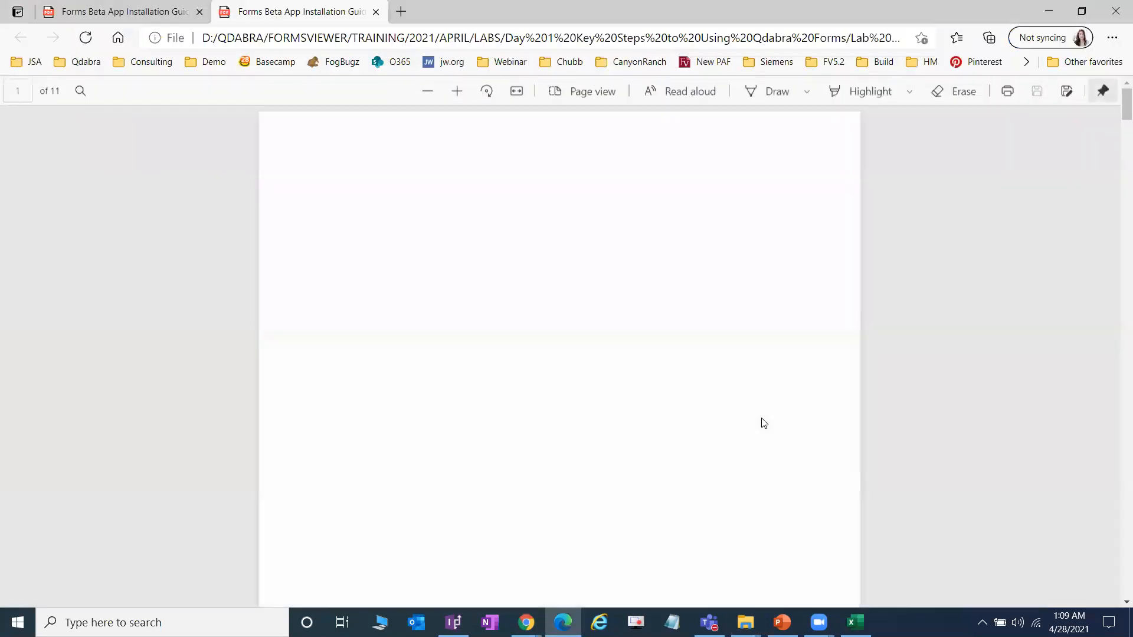
left_click(199, 11)
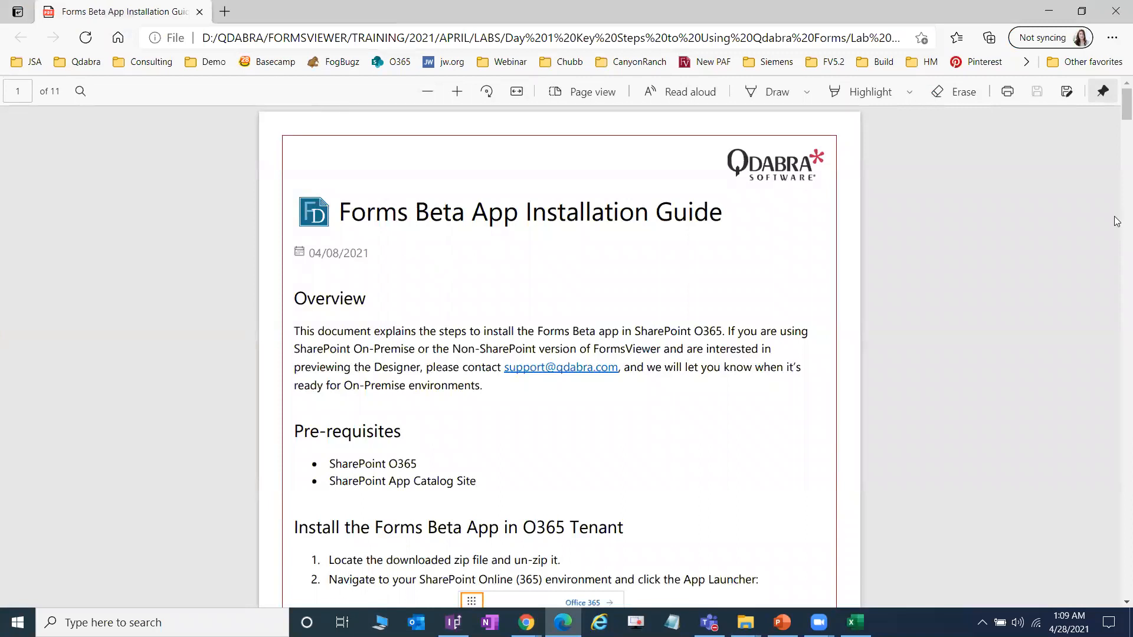
Step: Read the guide's template-upload and designer steps on pages 9–10, then close the PDF
scroll(1116, 133, "down", 5)
scroll(1116, 134, "down", 20)
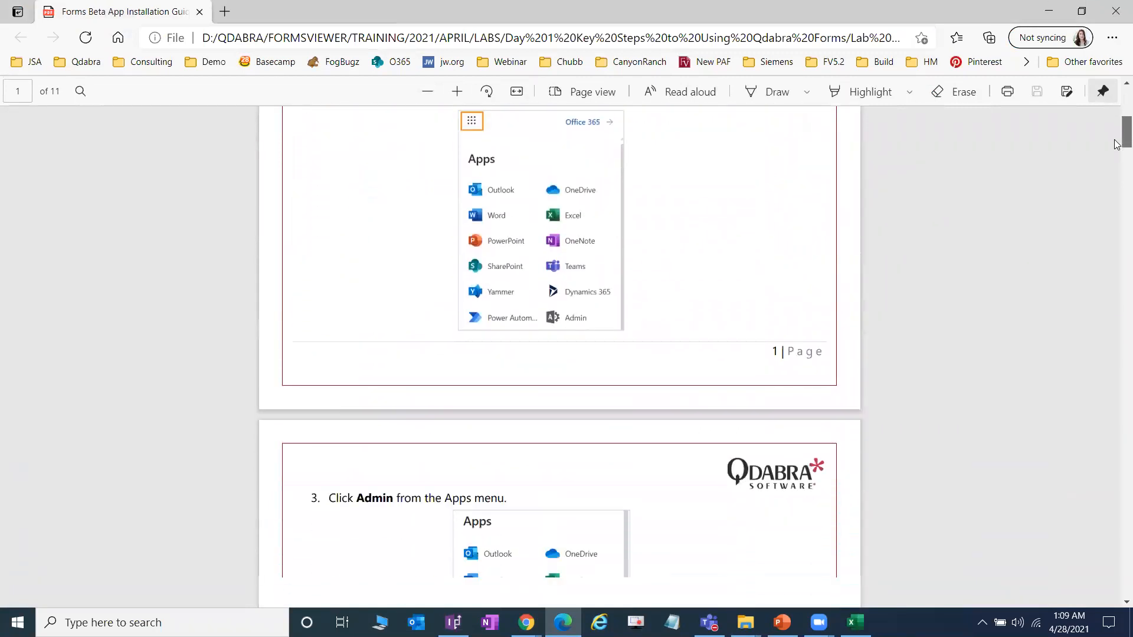
scroll(1116, 242, "down", 20)
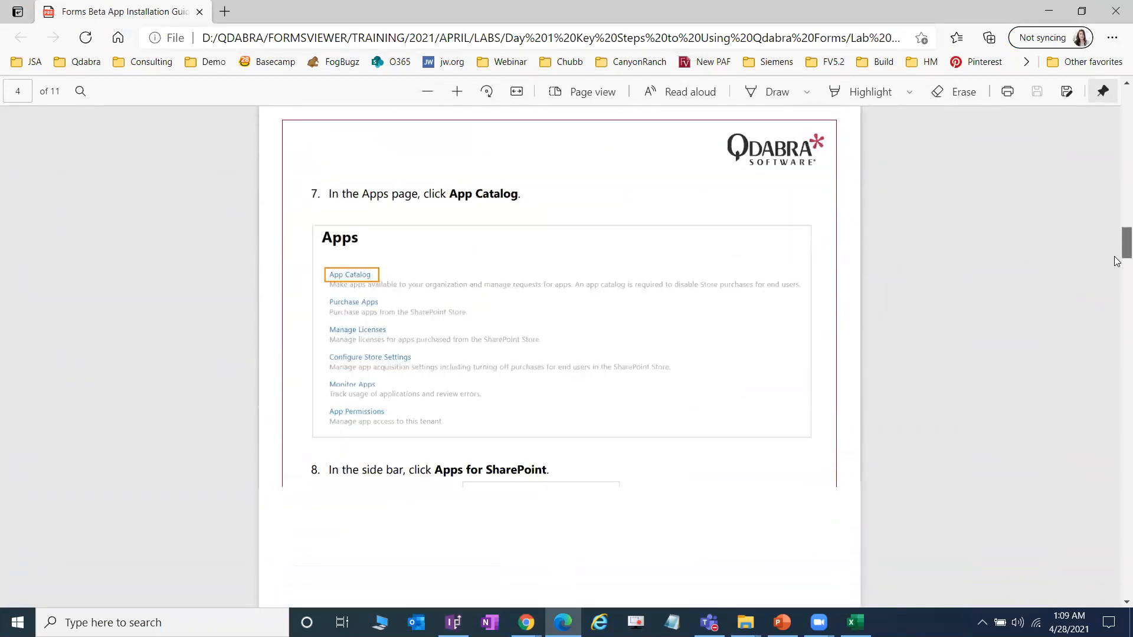
left_click_drag(1117, 307, 1116, 419)
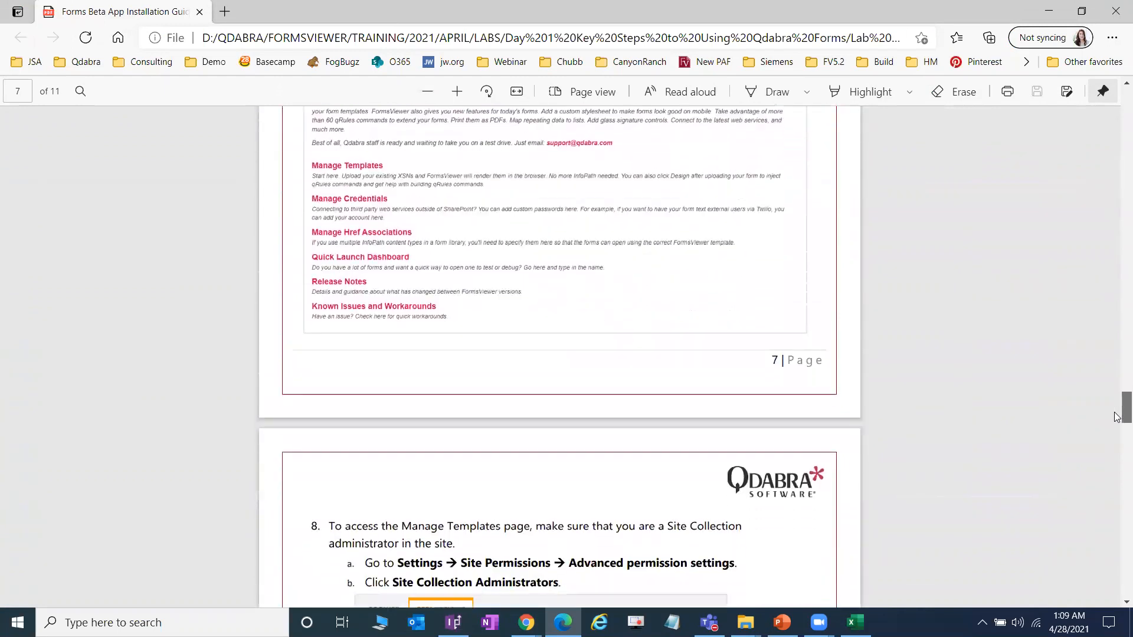
scroll(791, 430, "down", 5)
scroll(789, 429, "down", 4)
scroll(788, 428, "up", 8)
scroll(789, 428, "down", 10)
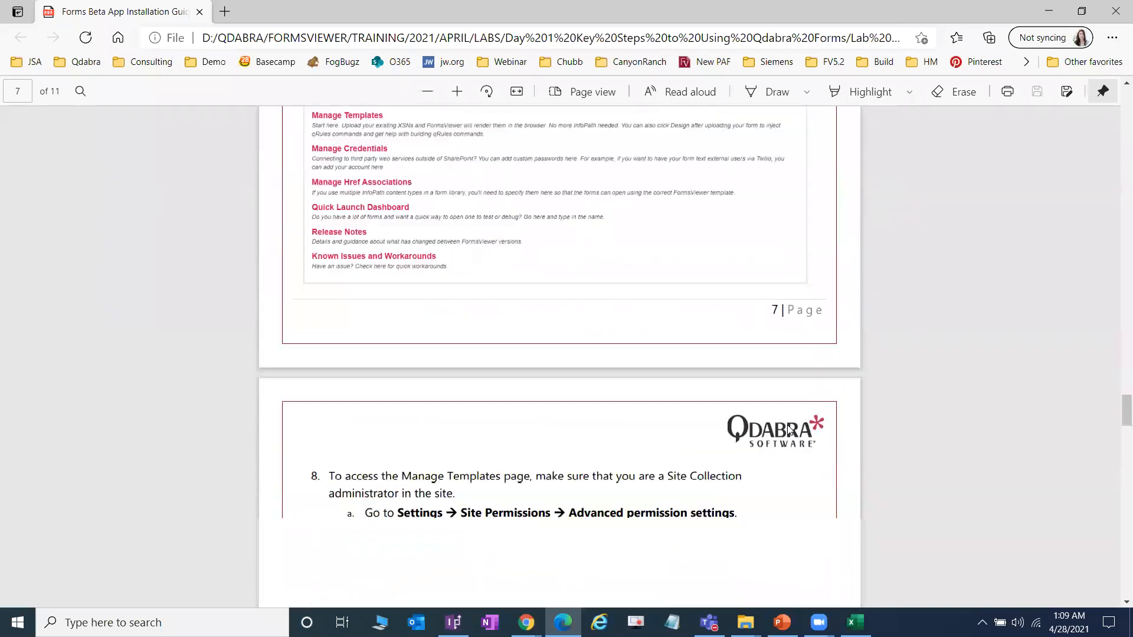
scroll(790, 430, "down", 1)
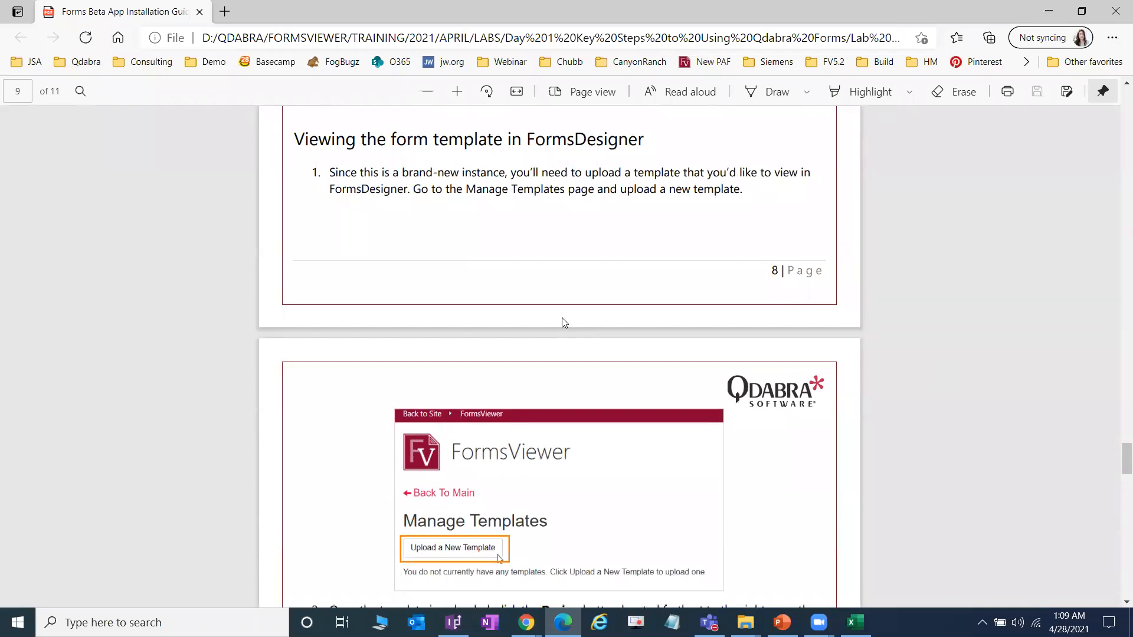
key("alt+Tab")
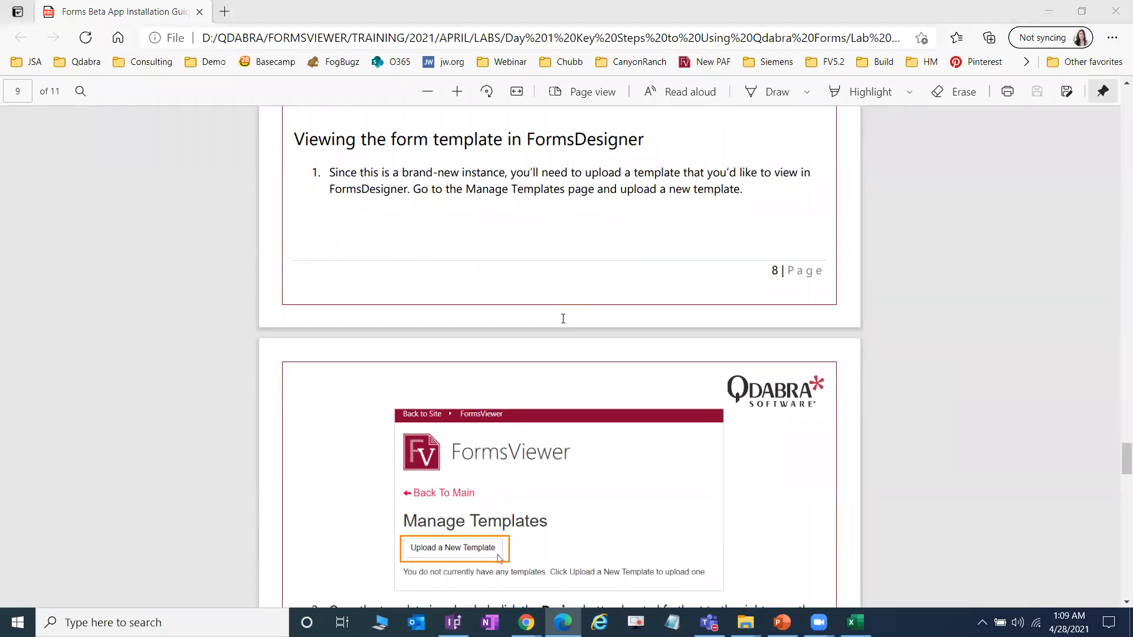
scroll(683, 407, "down", 10)
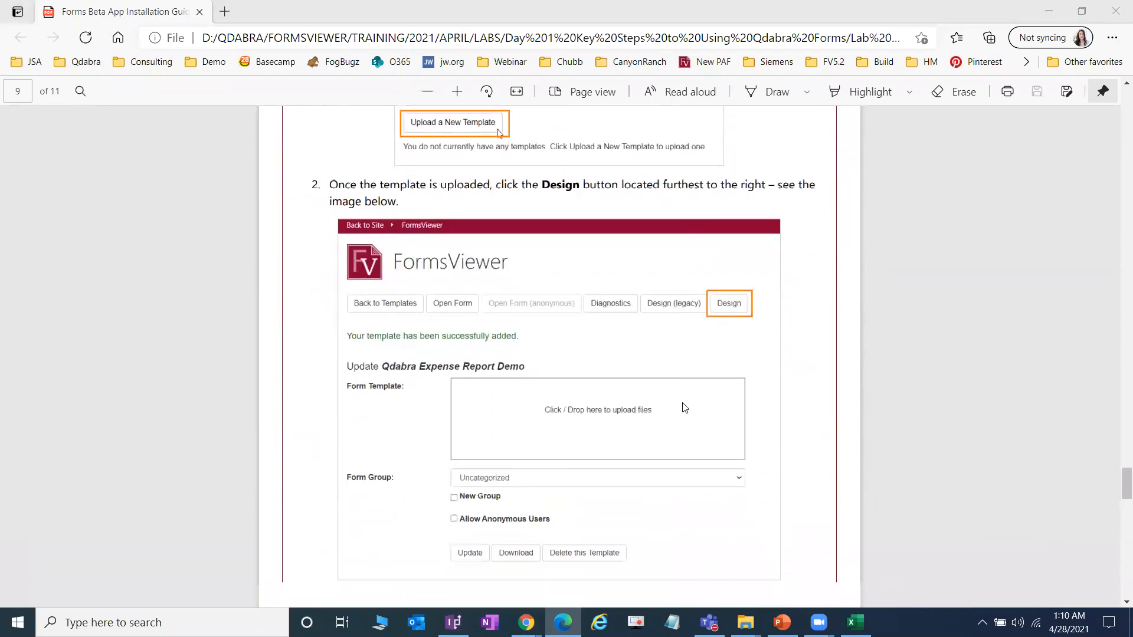
scroll(683, 411, "down", 15)
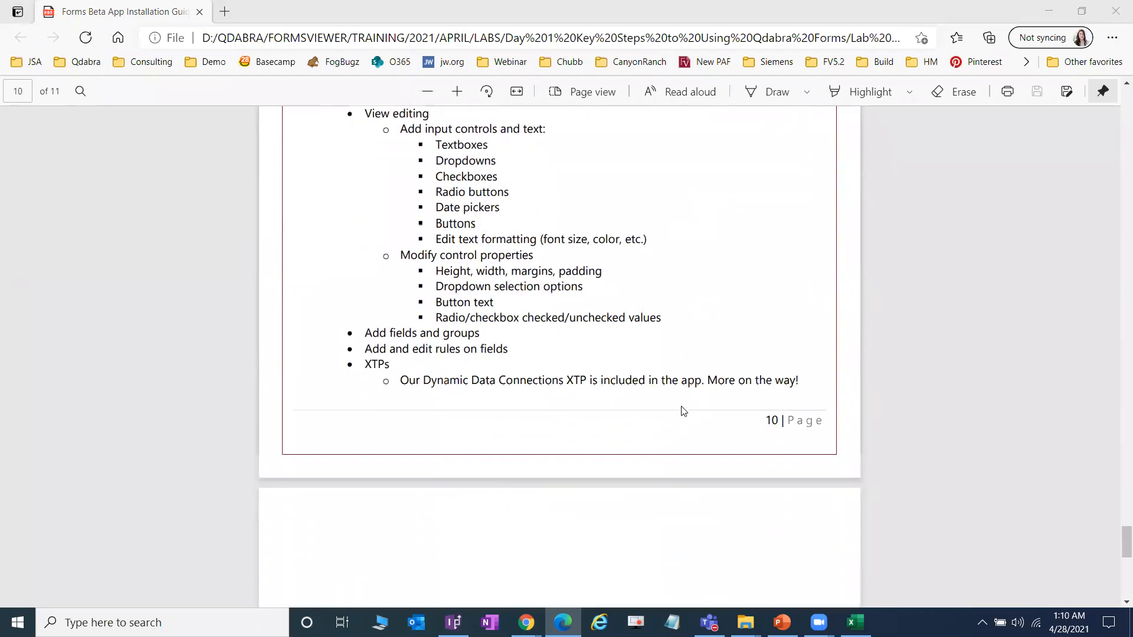
scroll(681, 410, "up", 10)
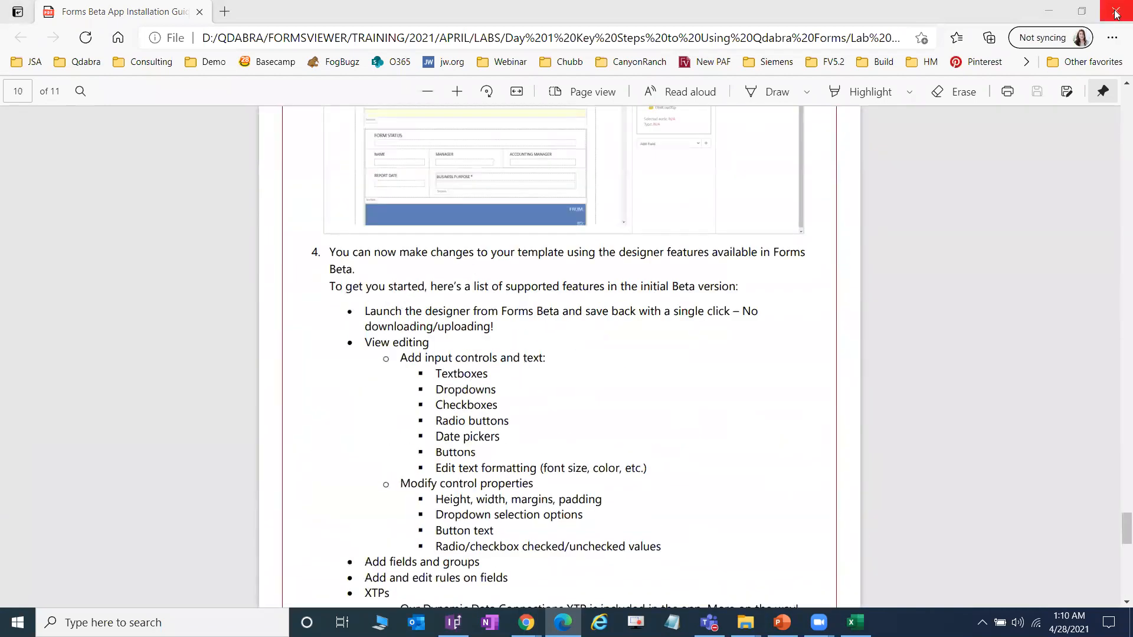
left_click(1115, 12)
left_click(291, 552)
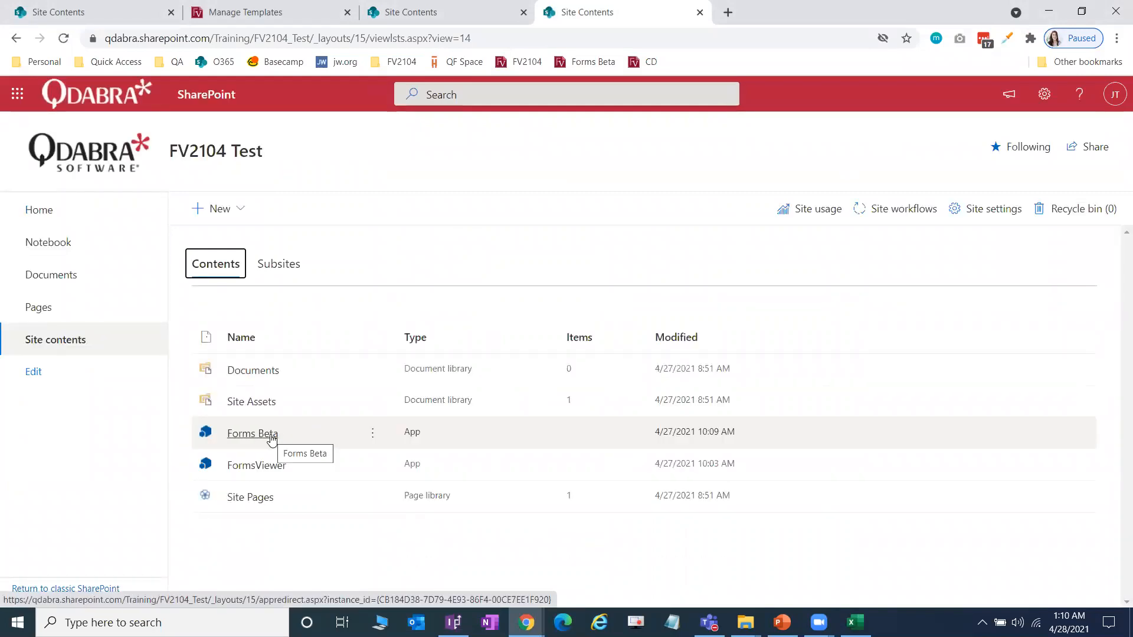
Step: Launch Forms Beta from Site Contents and go to Manage Templates > Upload a New Template
left_click(271, 438)
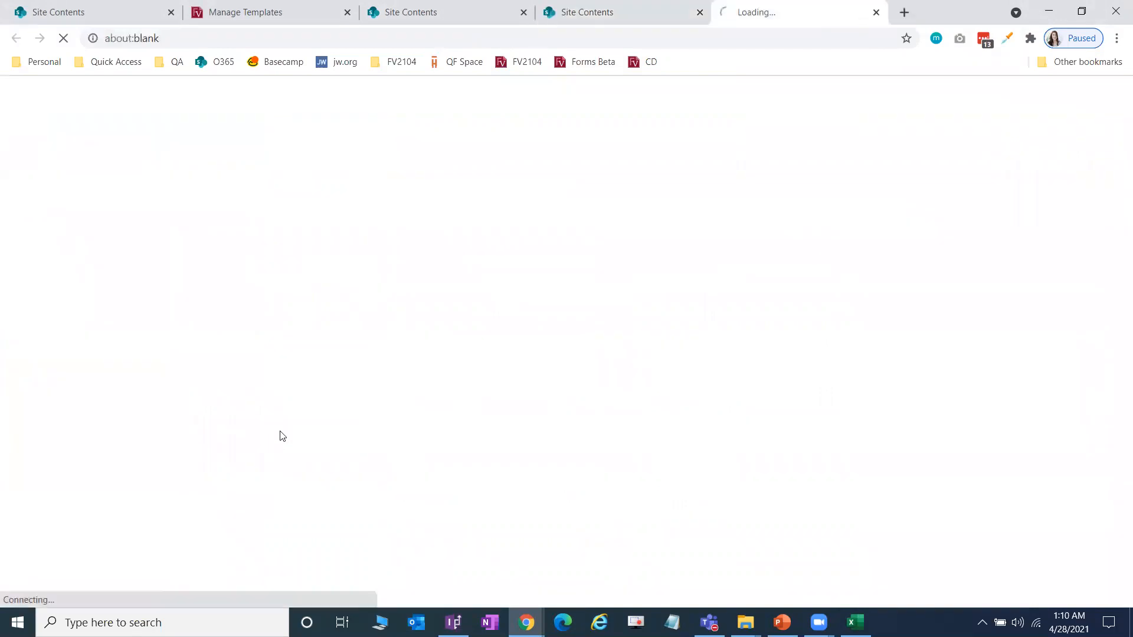
left_click(699, 13)
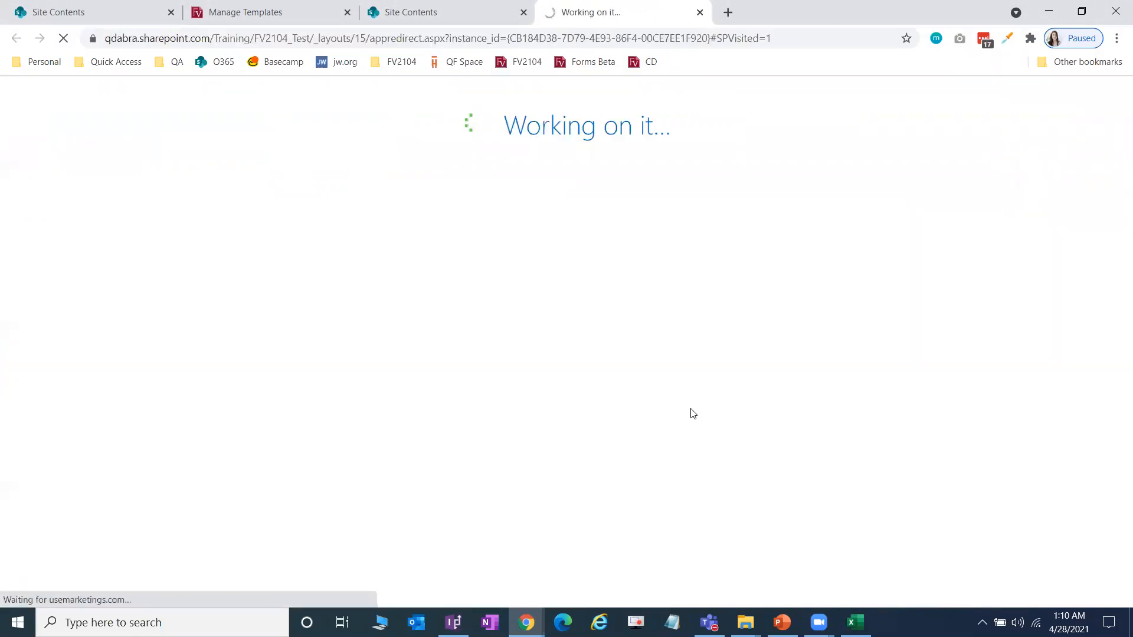
left_click(96, 265)
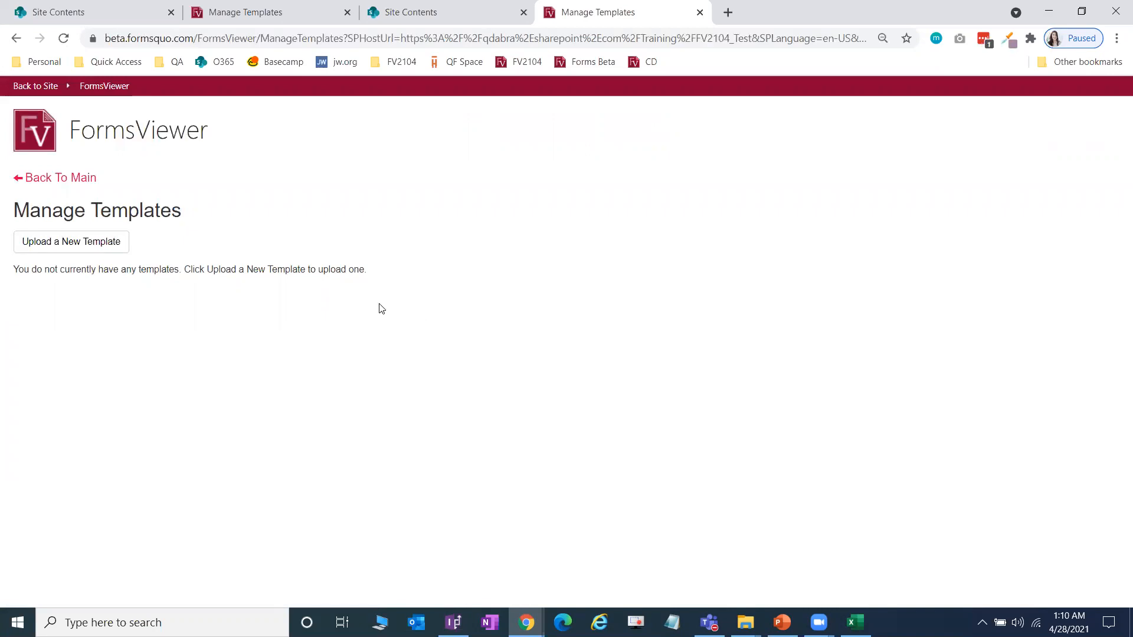
left_click(104, 249)
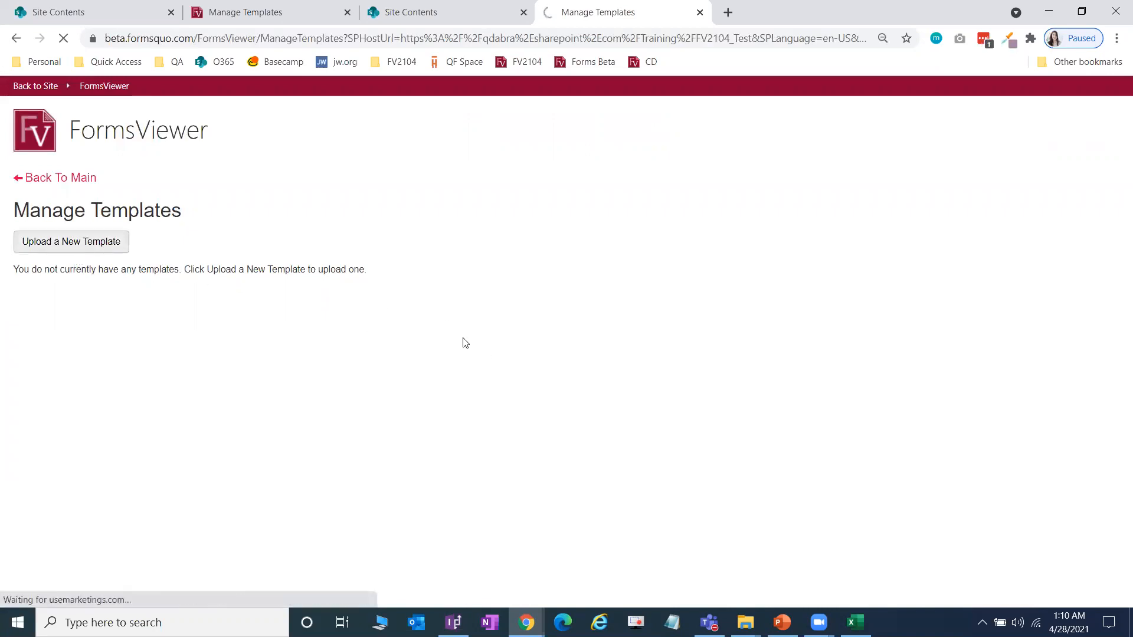
left_click(745, 622)
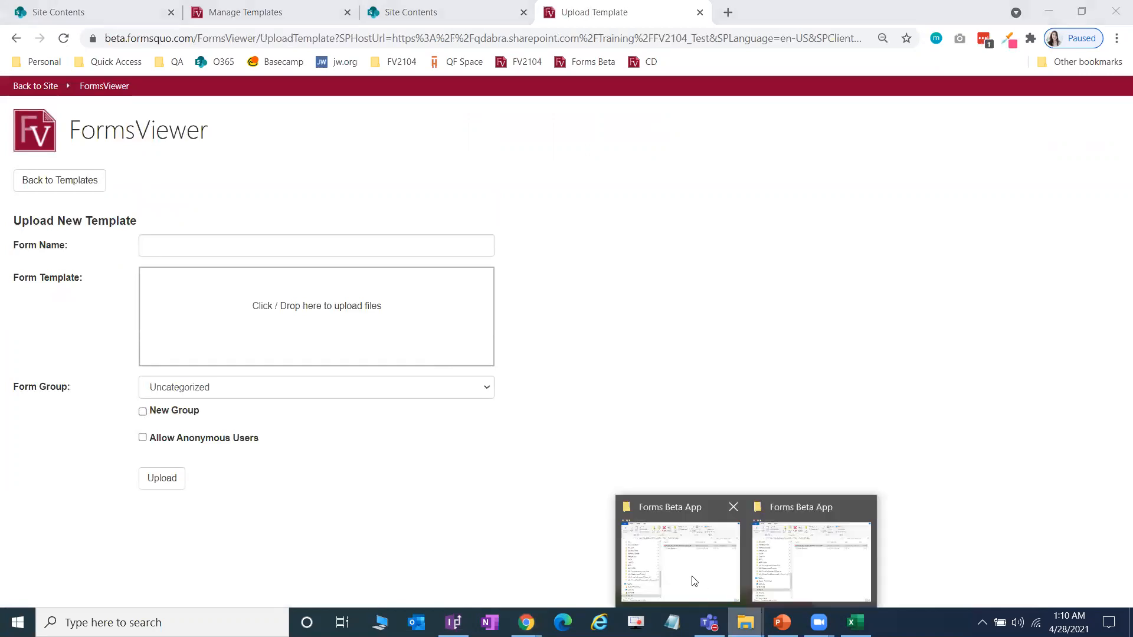
Step: Drag FormsDesigner Basics - Start.xsn from the PKG folder into the upload area and upload it
left_click(694, 581)
left_click(646, 205)
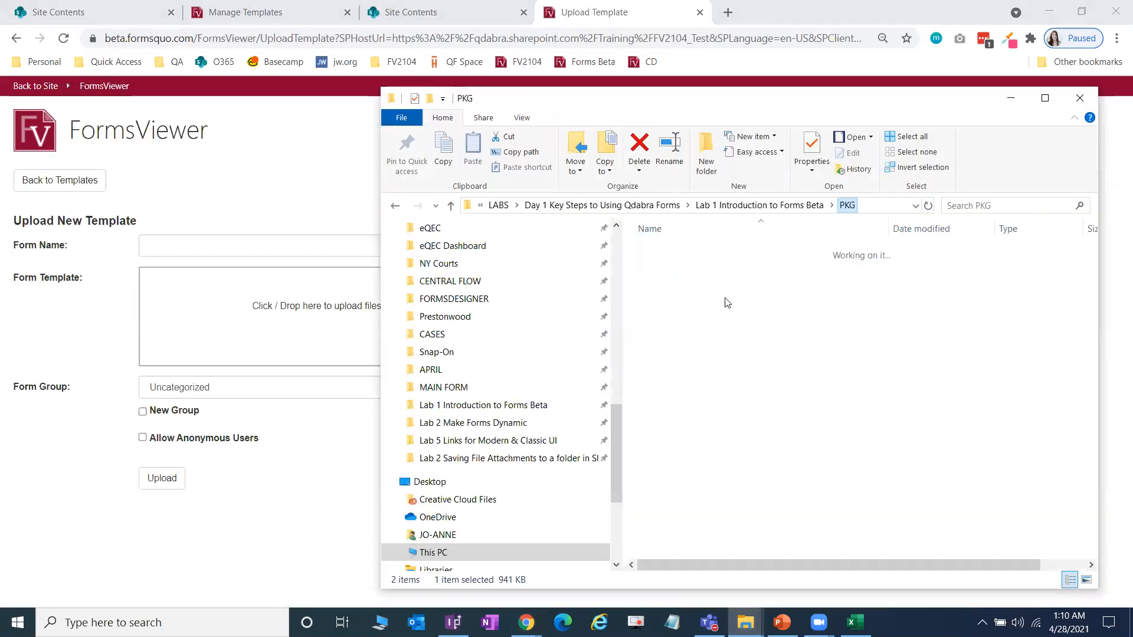
left_click(711, 284)
left_click(702, 300)
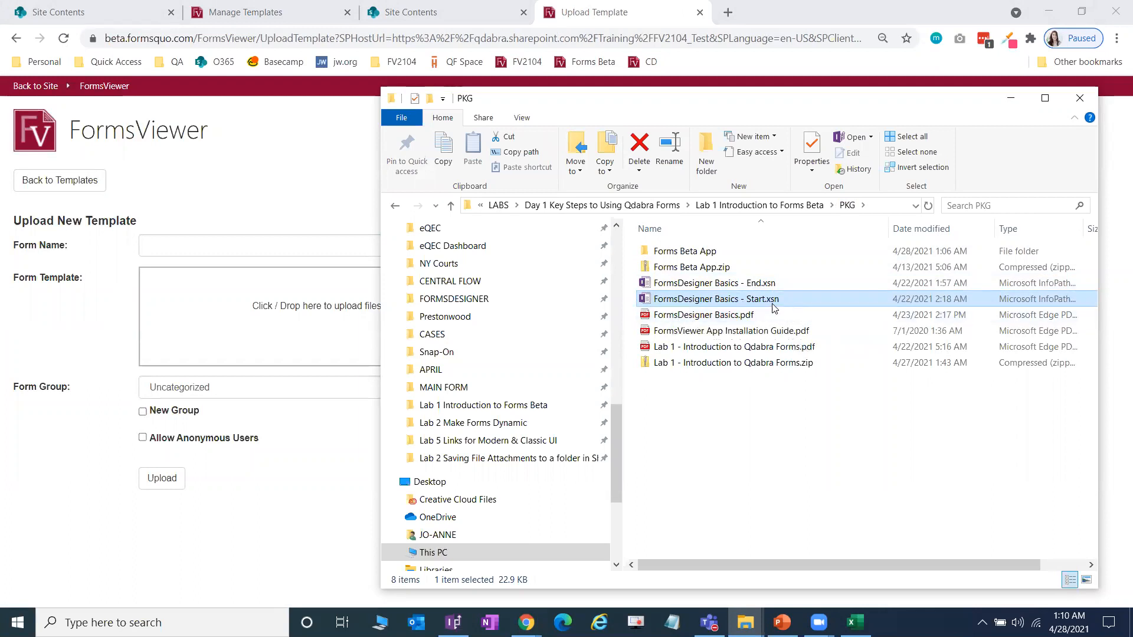
left_click_drag(779, 301, 224, 339)
left_click(163, 528)
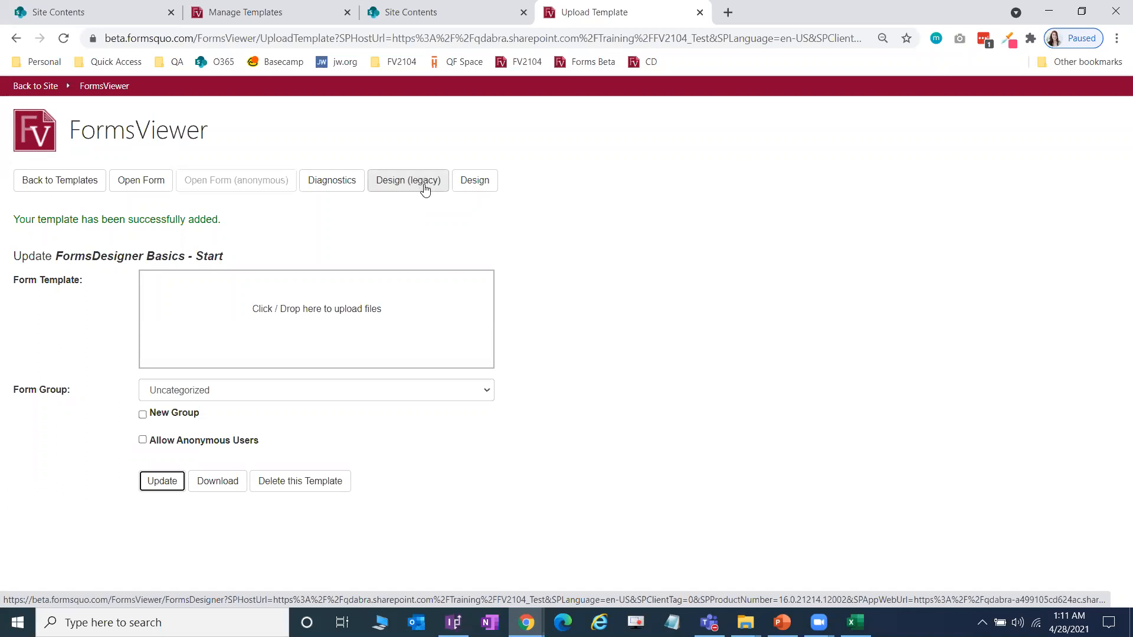
Step: Open FormsDesigner Basics - Start in the designer and scroll through the Patient Consent form
left_click(489, 186)
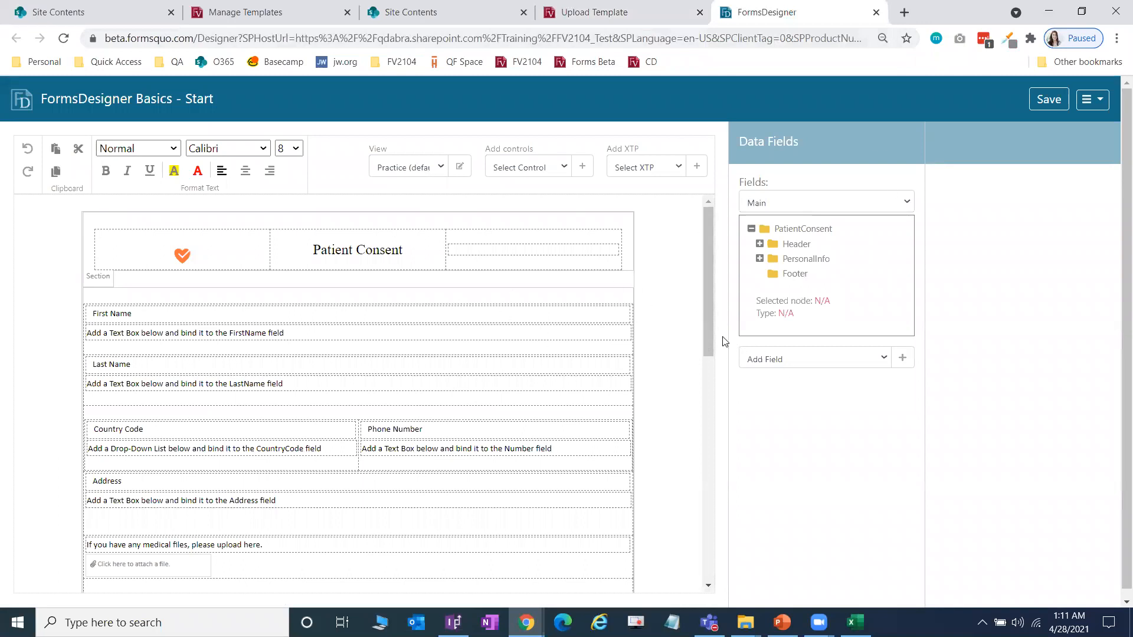
mouse_move(709, 230)
left_mouse_down()
mouse_move(719, 264)
mouse_move(718, 229)
left_mouse_up()
scroll(677, 383, "down", 2)
scroll(678, 382, "up", 2)
scroll(563, 385, "down", 6)
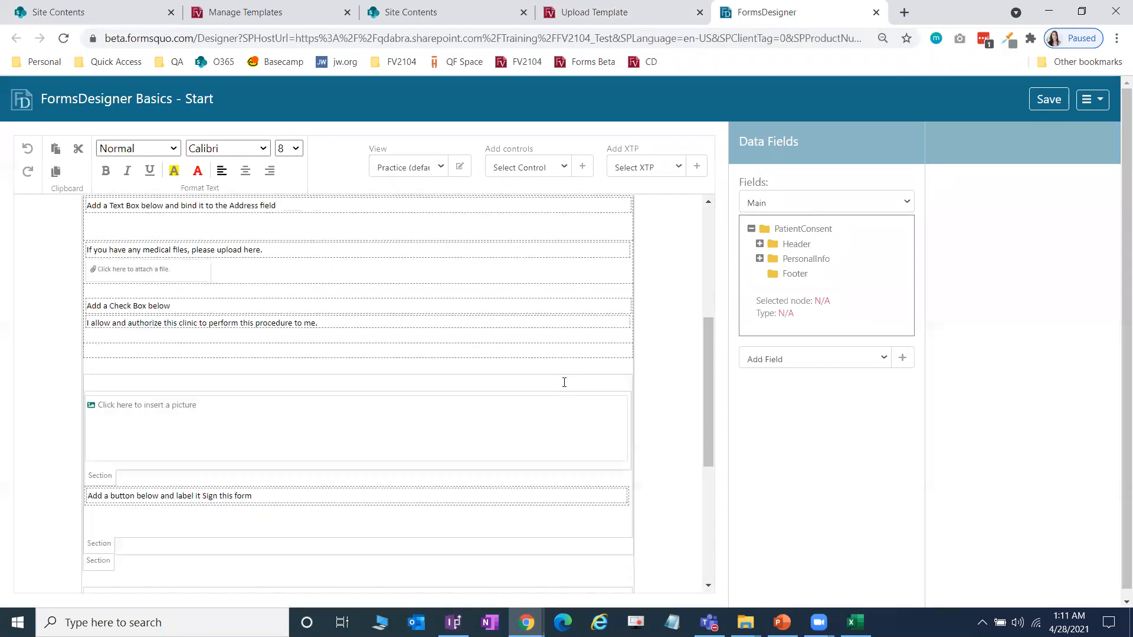
scroll(560, 385, "up", 8)
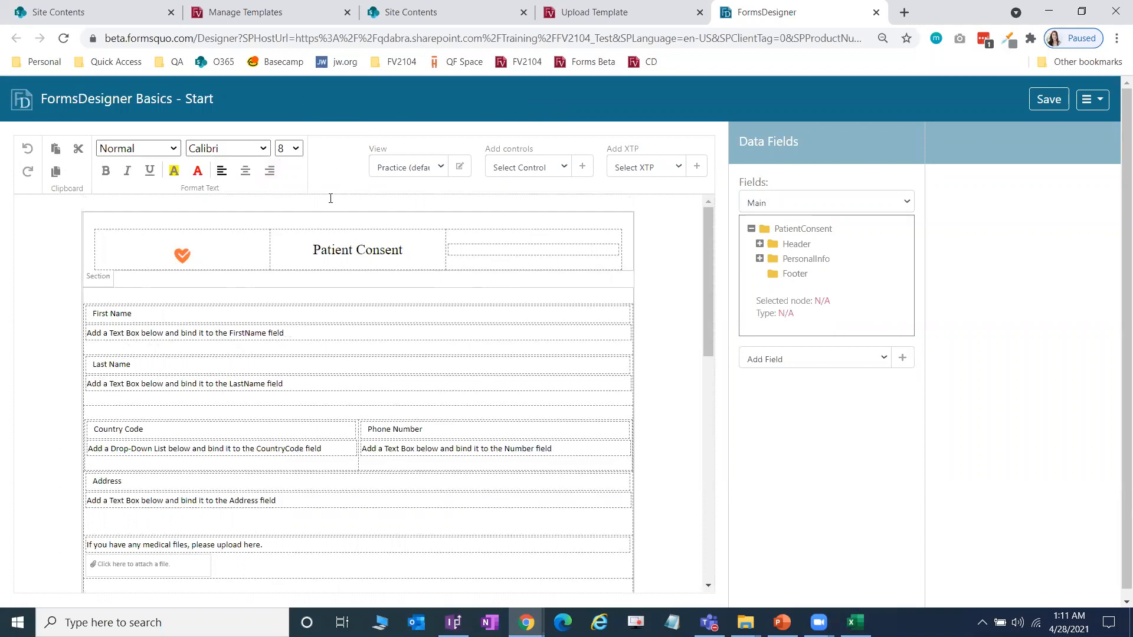
scroll(310, 368, "down", 5)
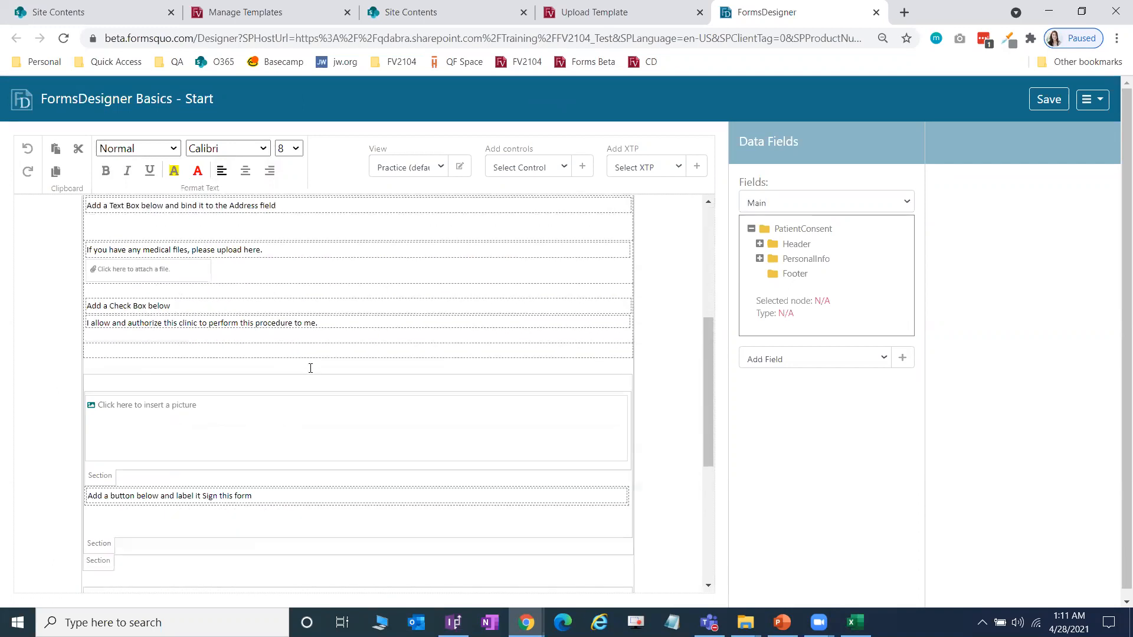
scroll(310, 369, "up", 5)
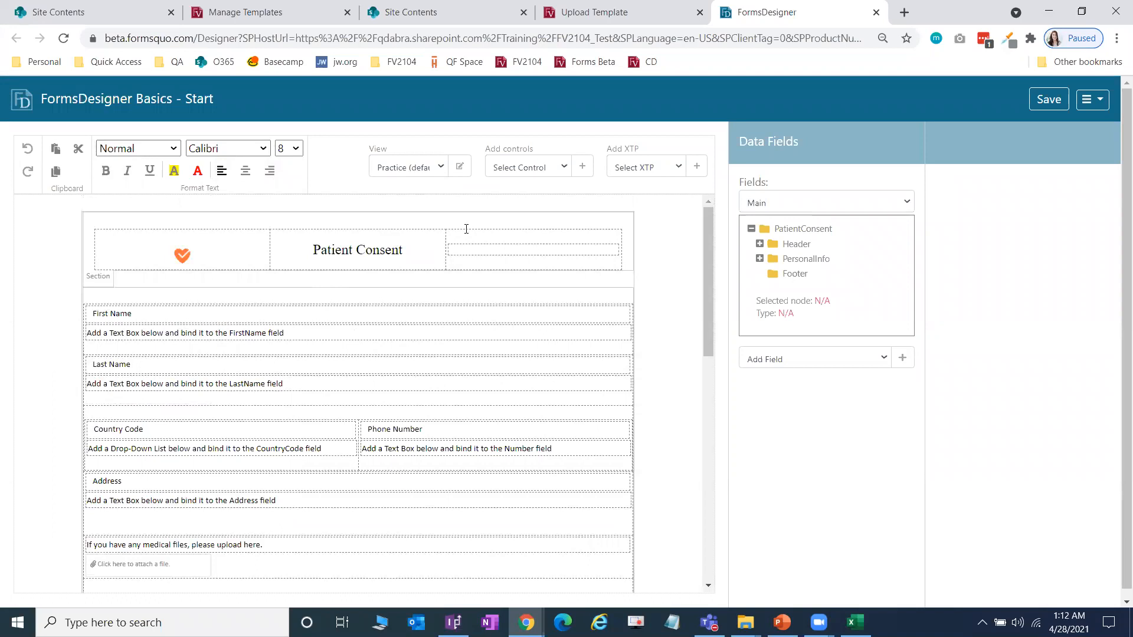
left_click(440, 168)
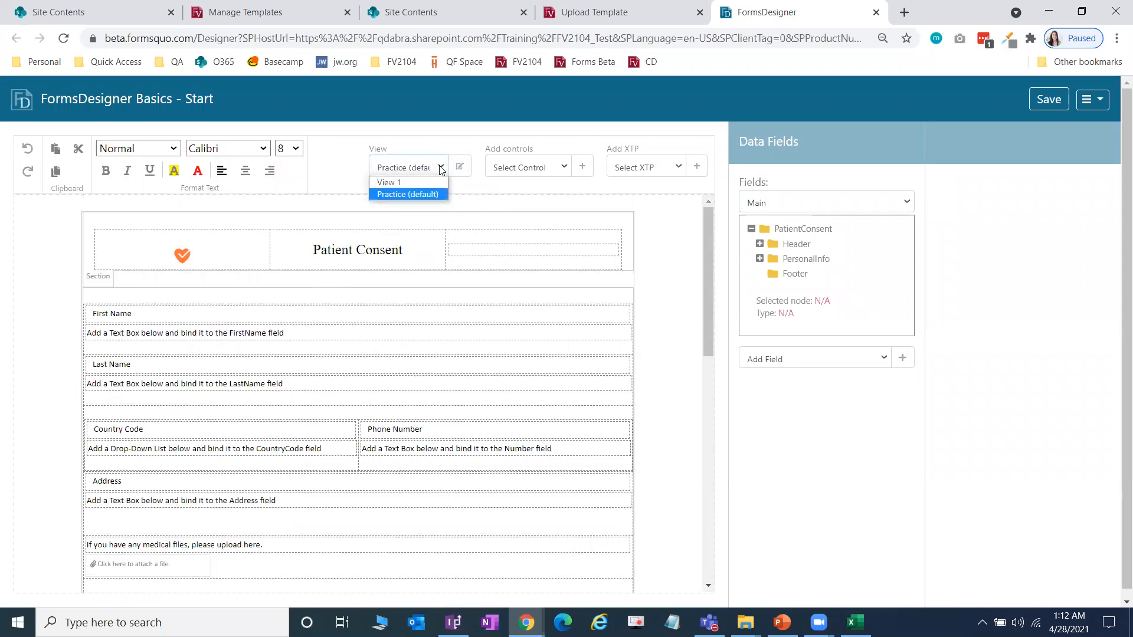
left_click(440, 168)
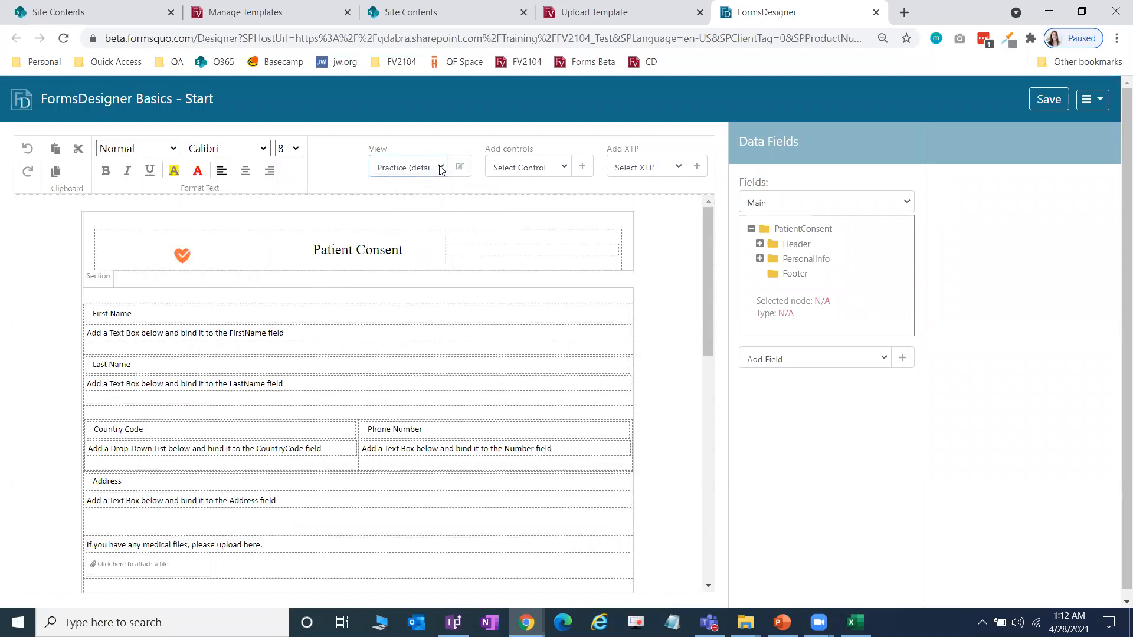
left_click(565, 169)
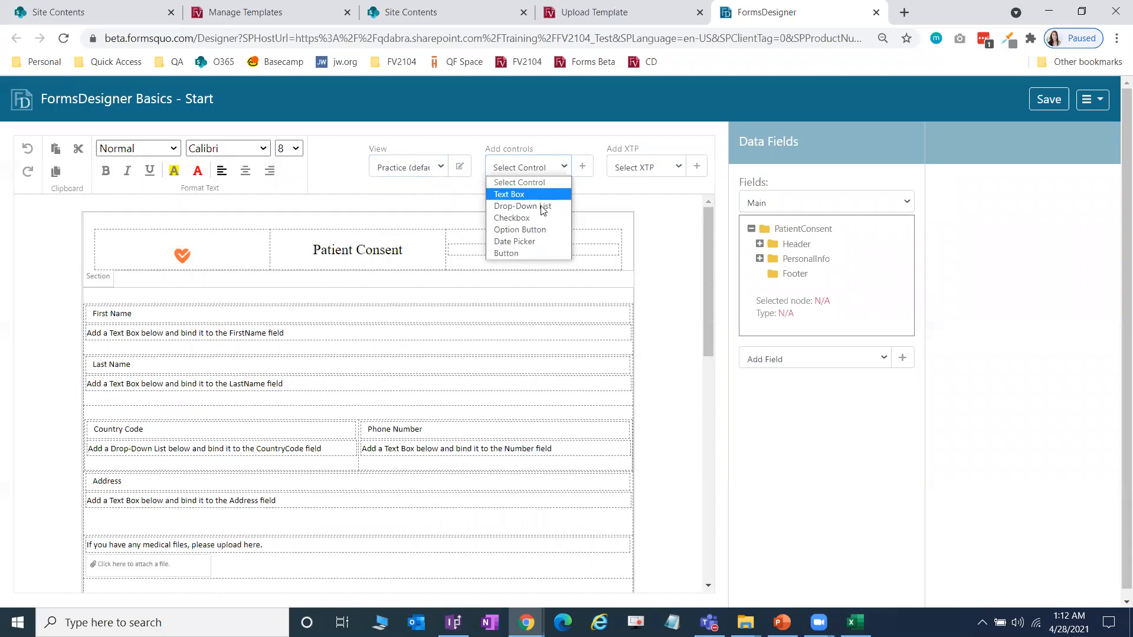
left_click(596, 188)
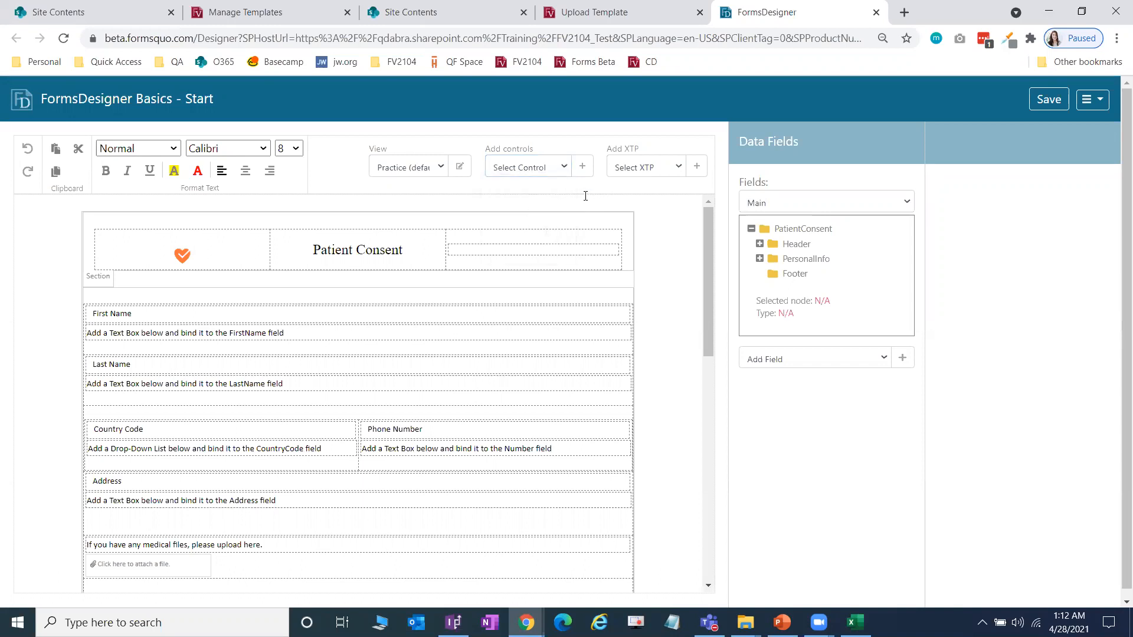
left_click(679, 171)
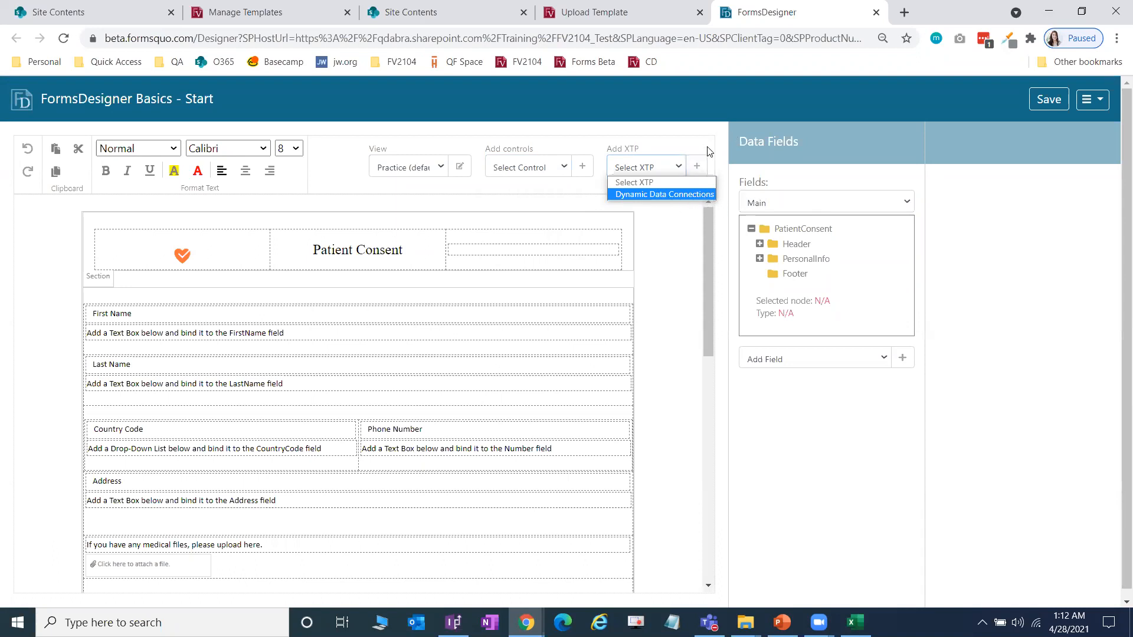
left_click(721, 139)
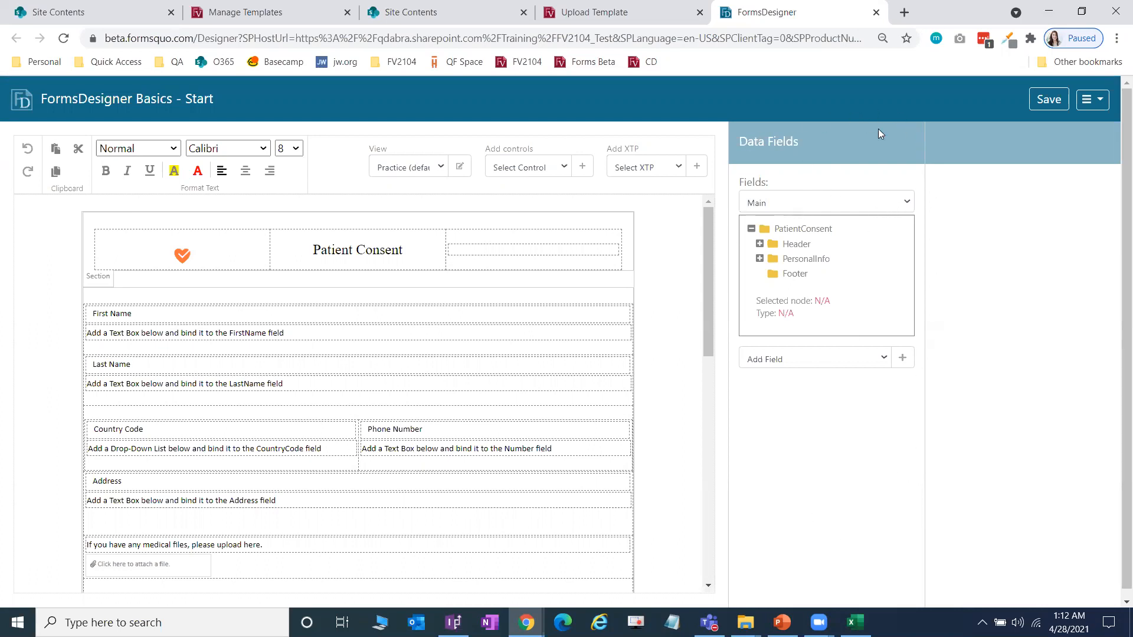
left_click(905, 205)
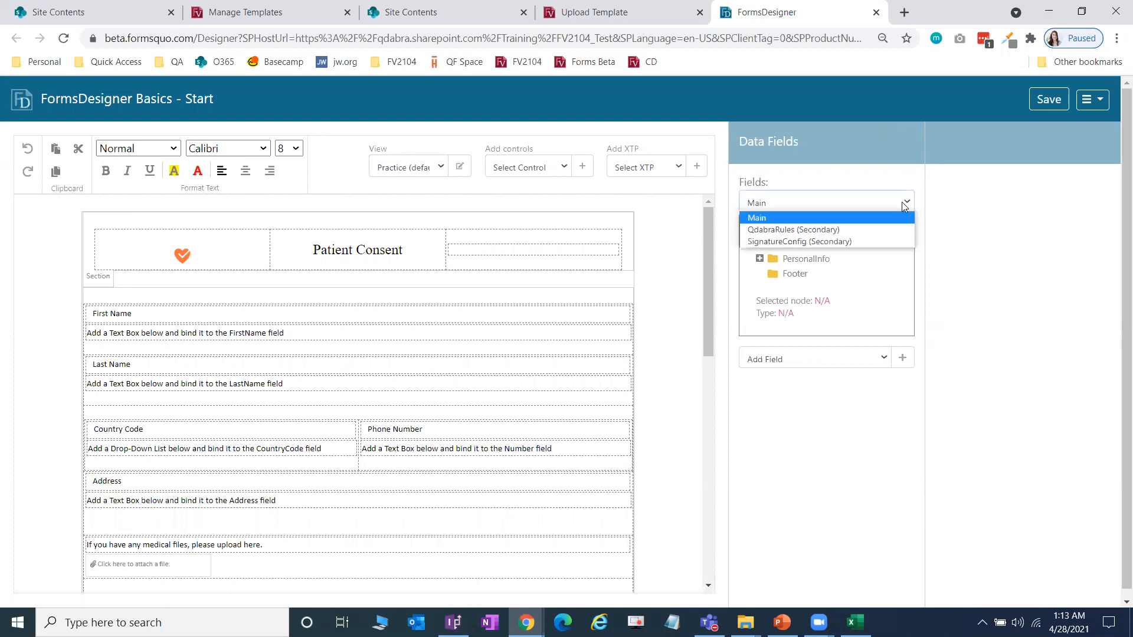
left_click(886, 230)
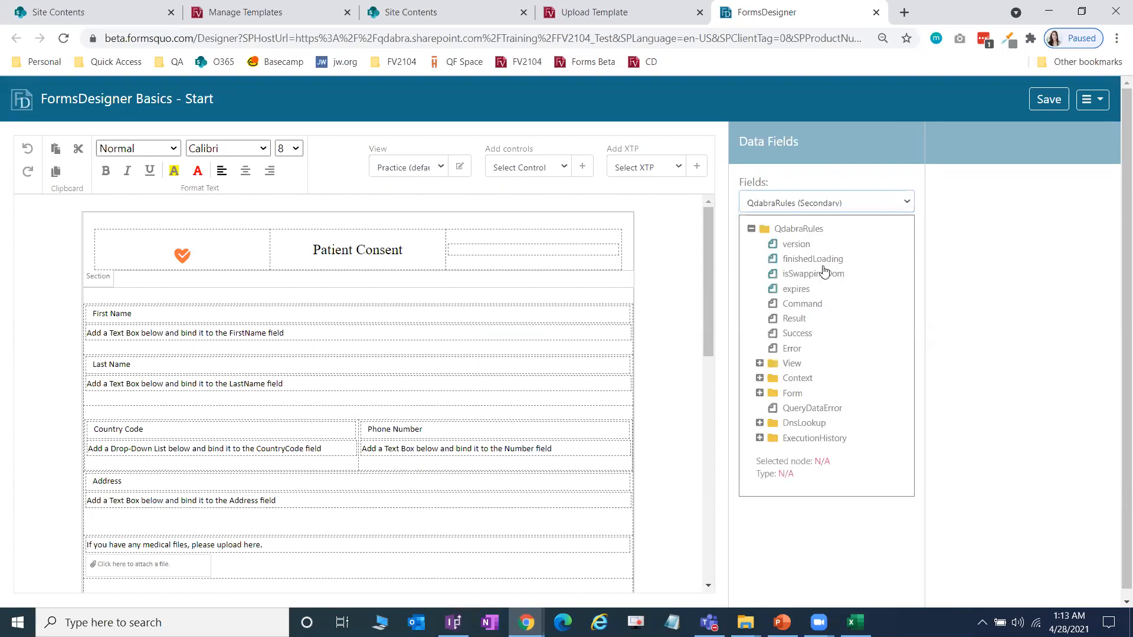
left_click(834, 260)
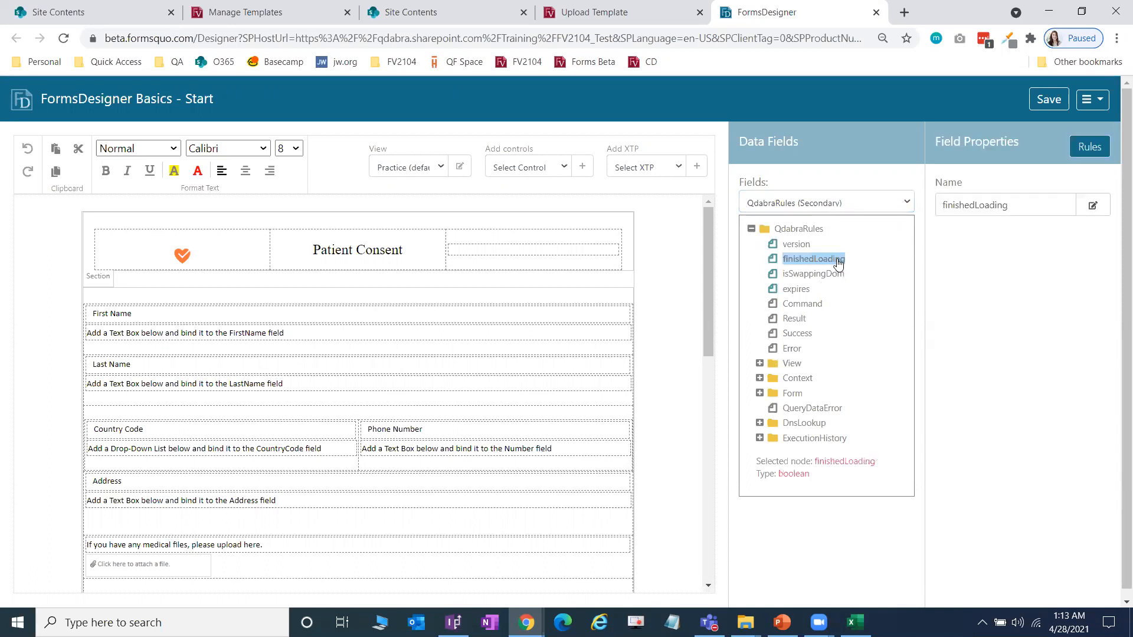
left_click(883, 202)
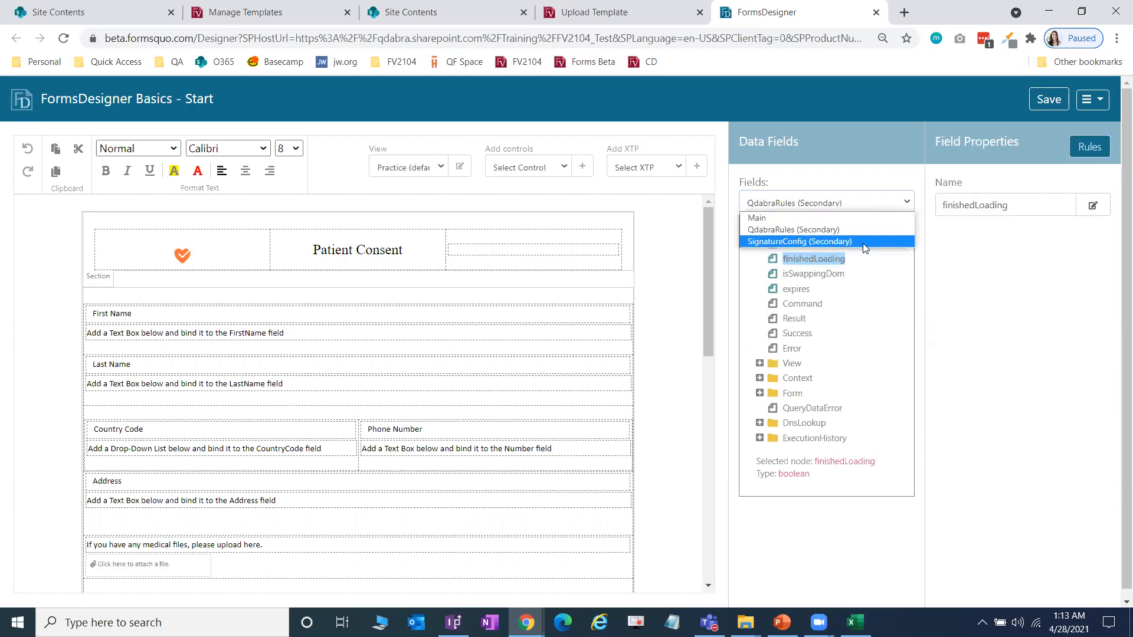
left_click(863, 243)
left_click(871, 203)
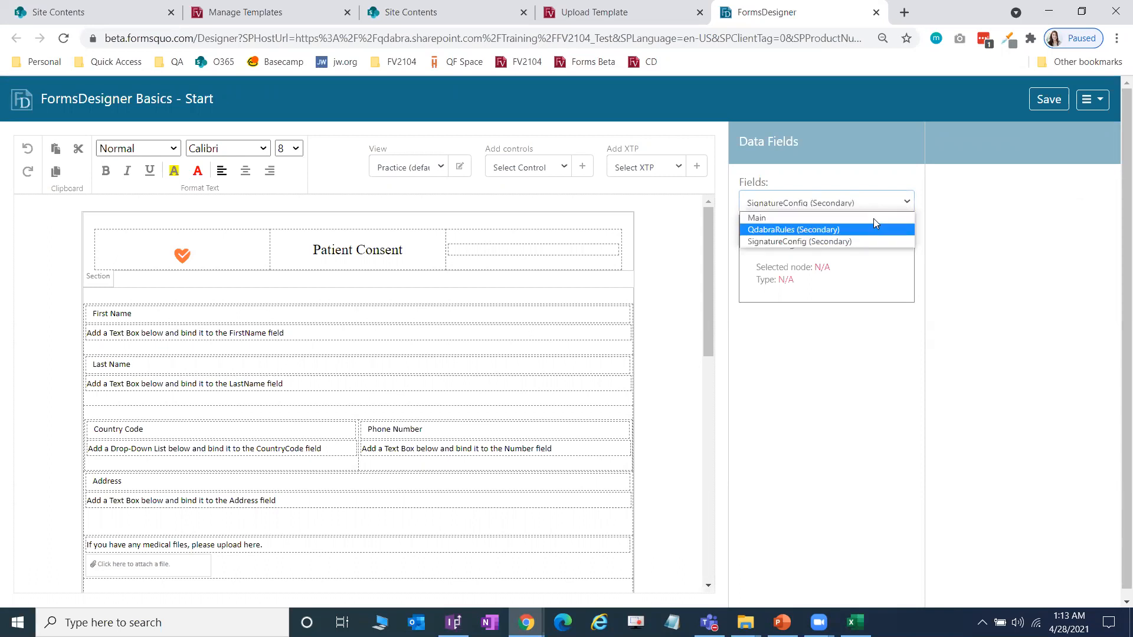
left_click(827, 221)
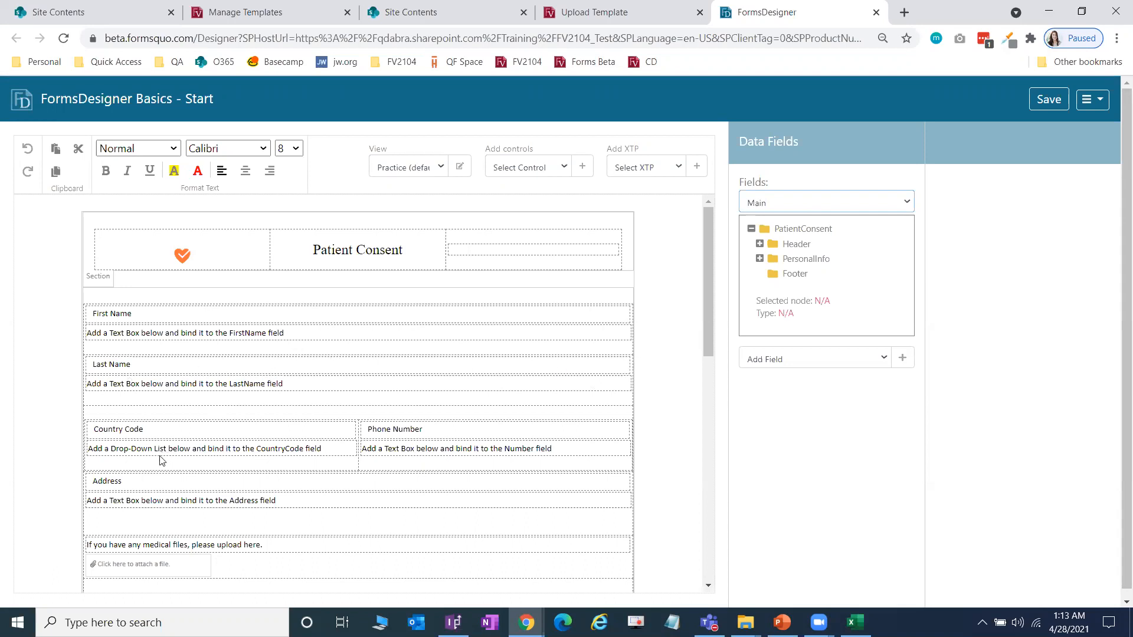
Step: Confirm the Signature picture area has no rules, then bring up the designer's main menu
scroll(470, 357, "down", 5)
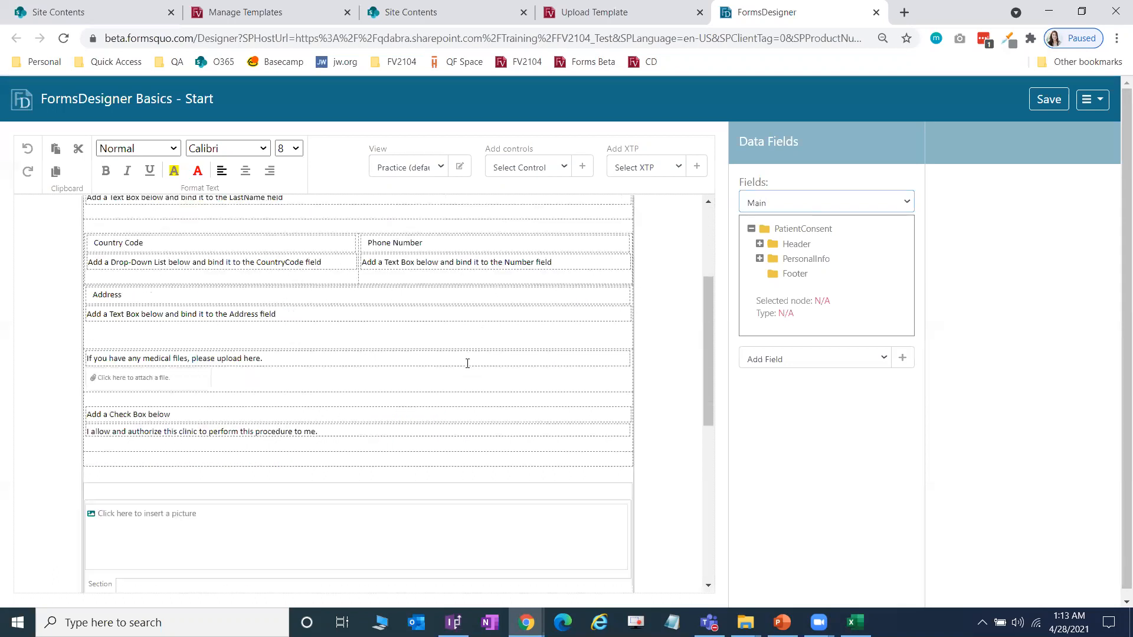
left_click(149, 429)
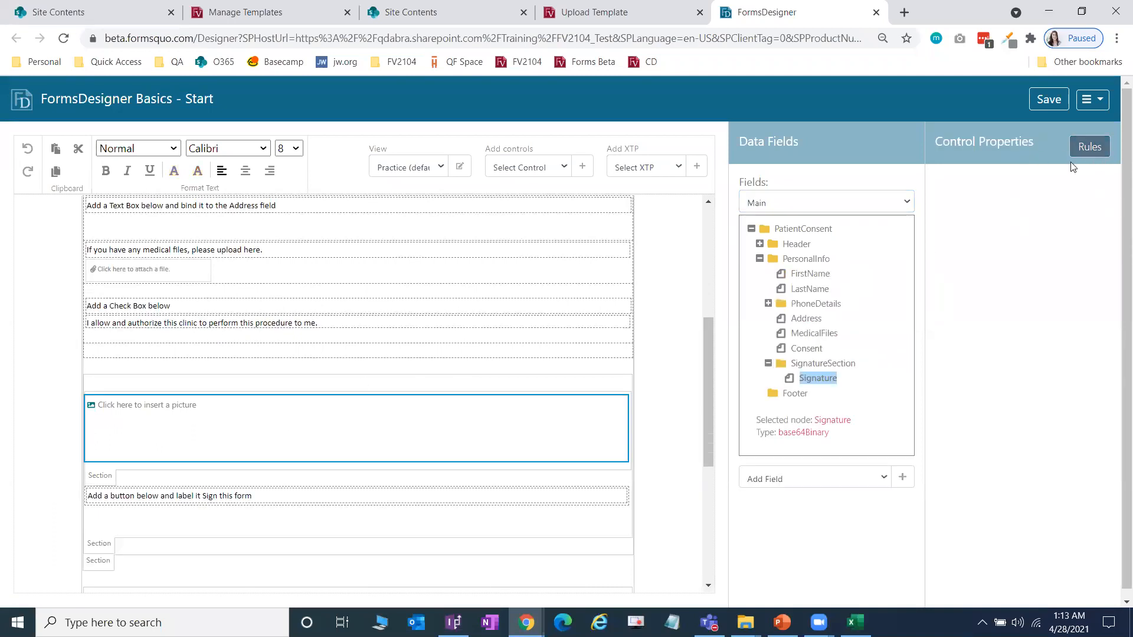
left_click(1090, 150)
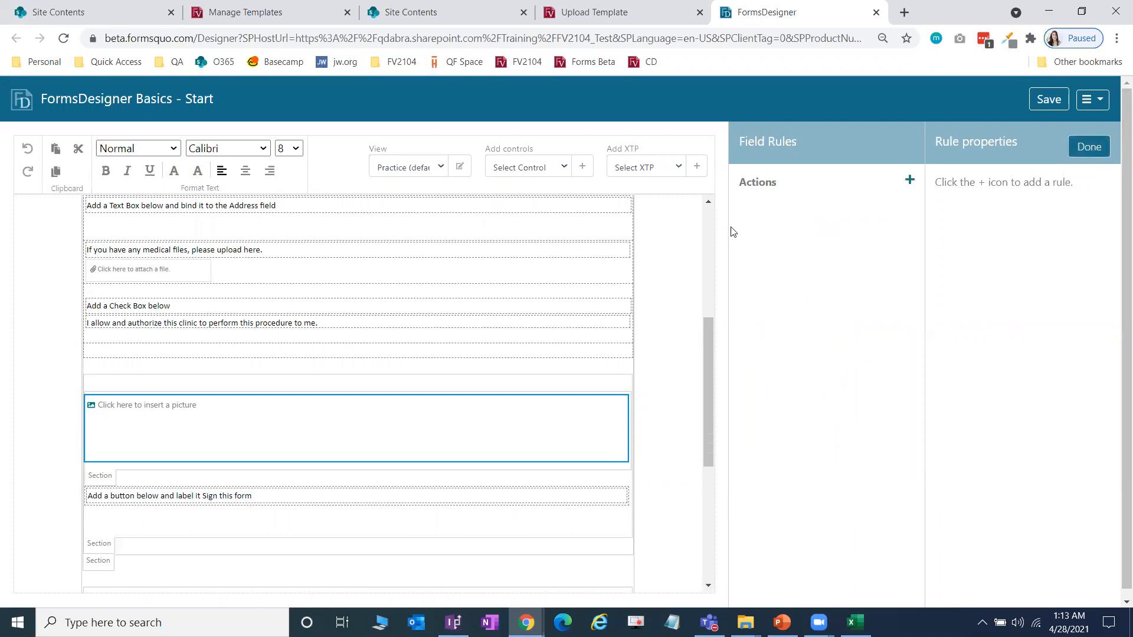
left_click(1097, 153)
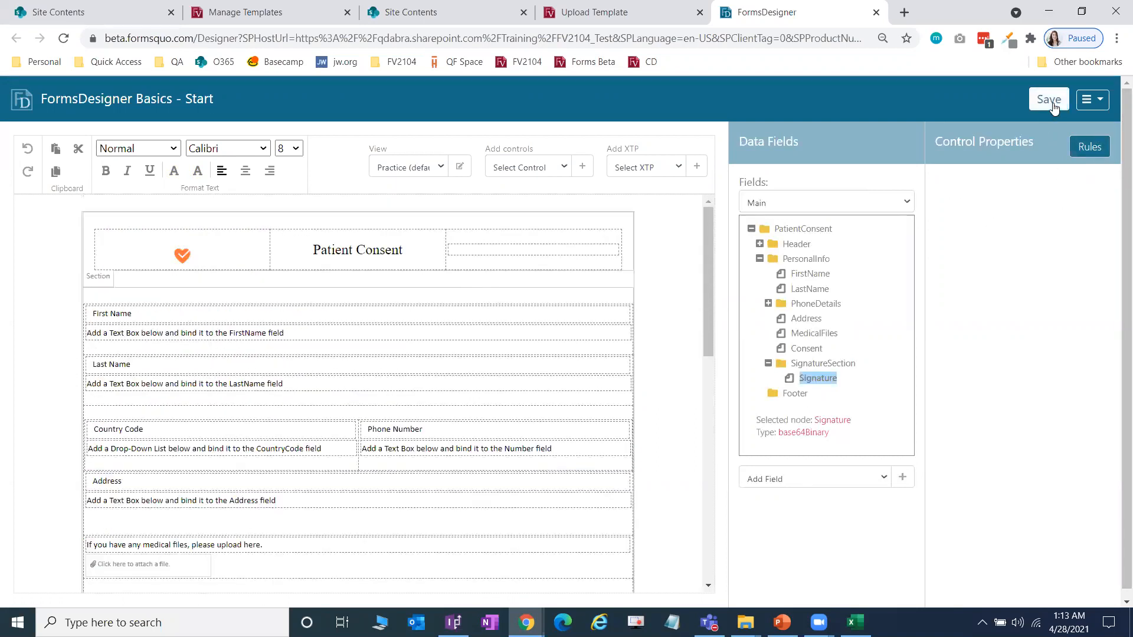
left_click(1101, 104)
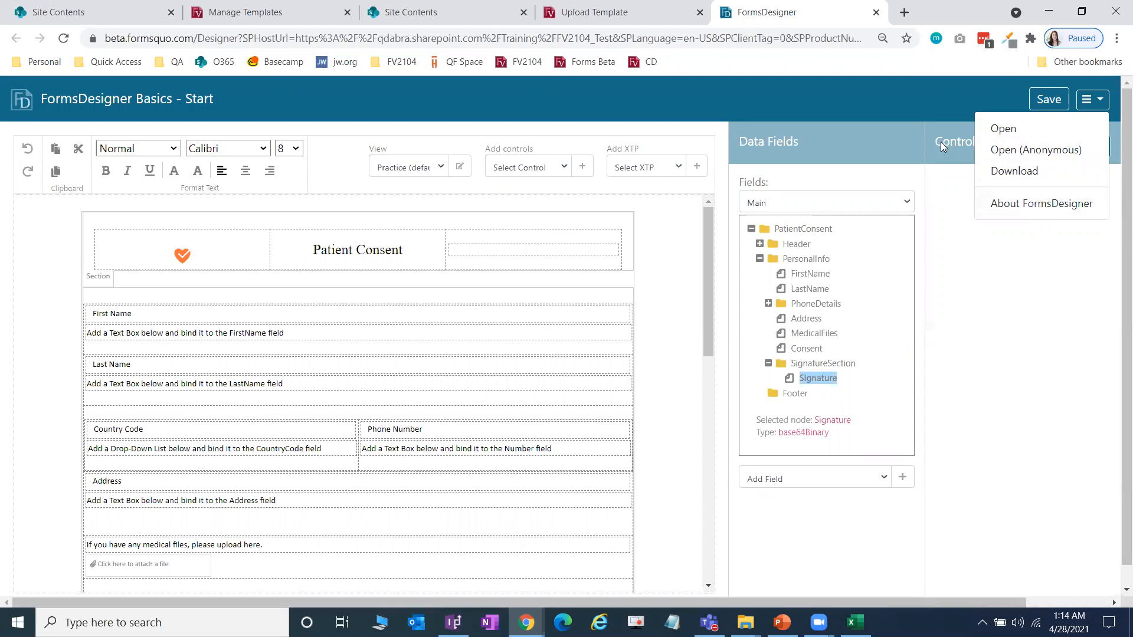
Step: Close the main menu, reopen it to show its options, and close it again
left_click(906, 141)
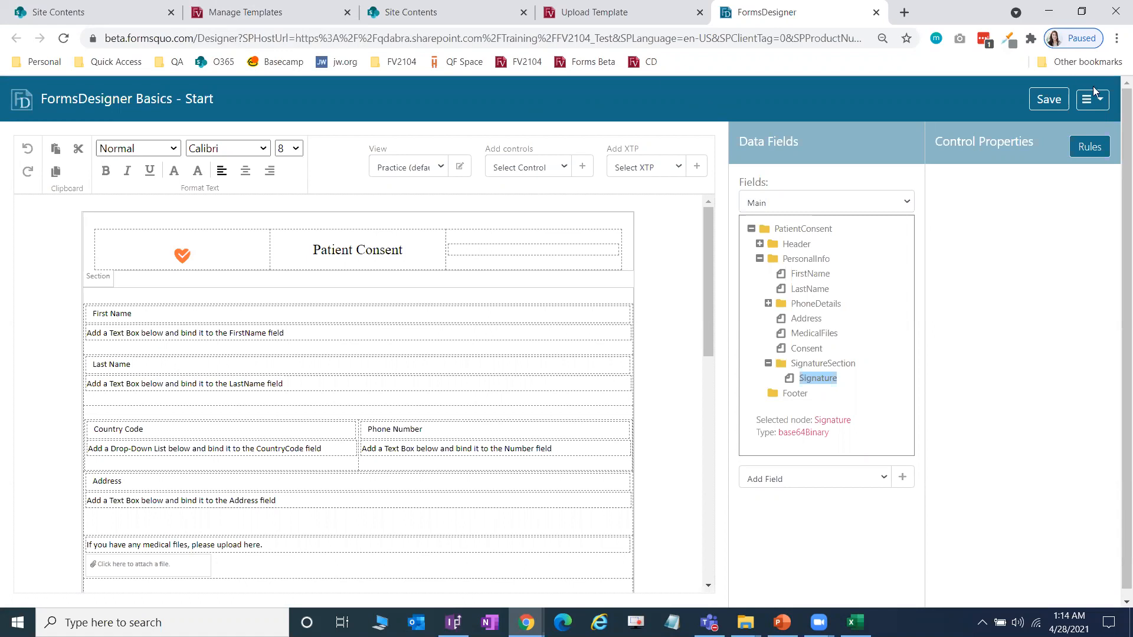
left_click(1101, 107)
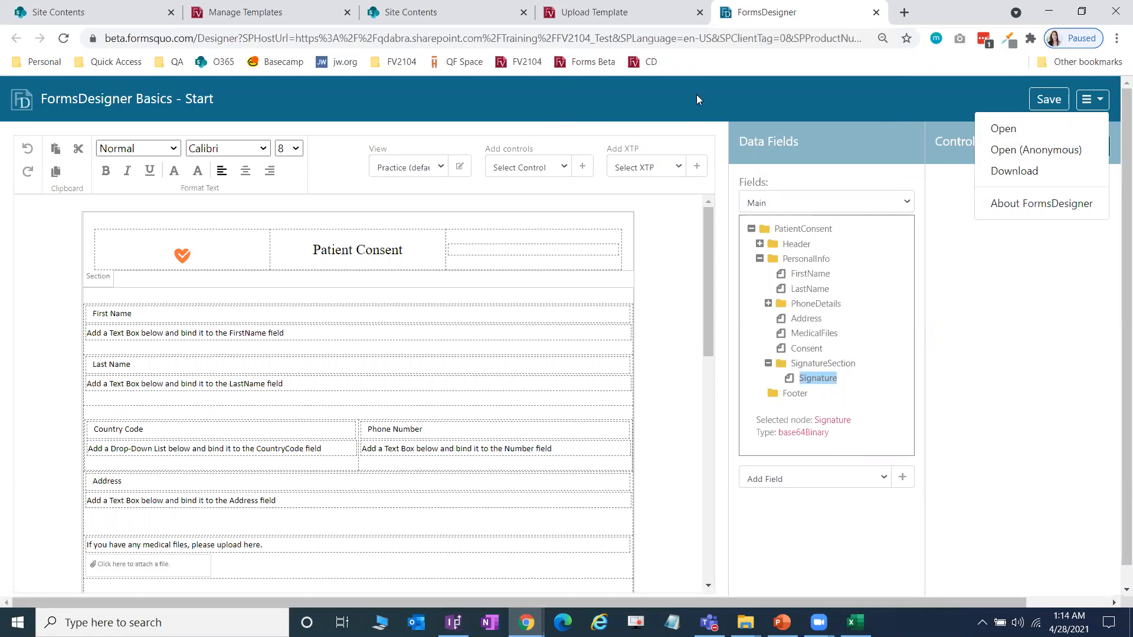
left_click(791, 111)
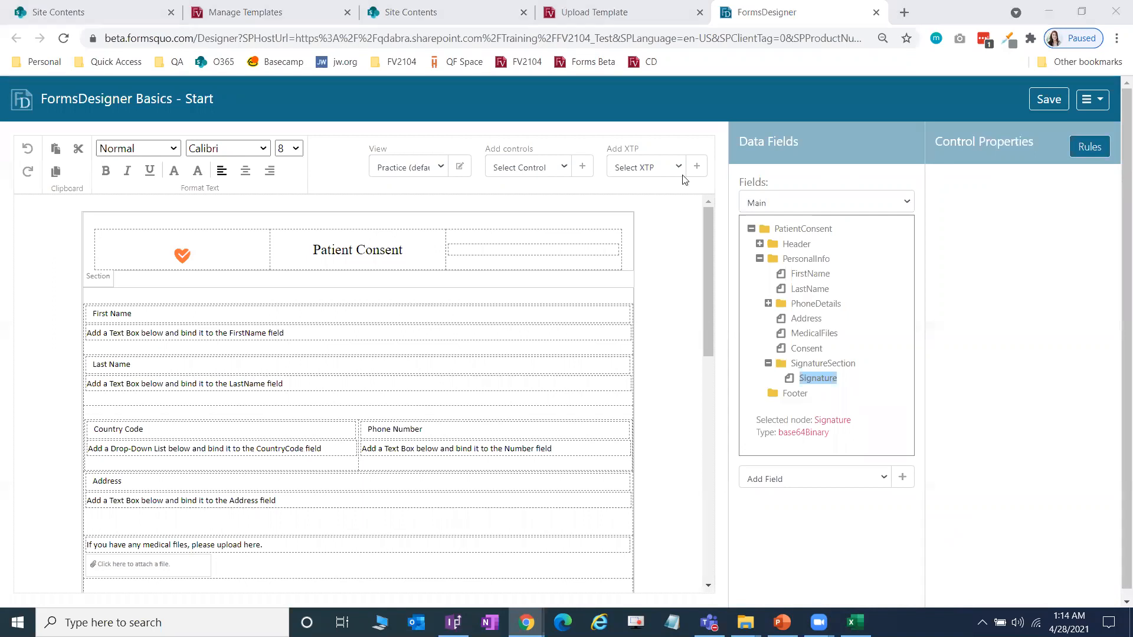
left_click(869, 205)
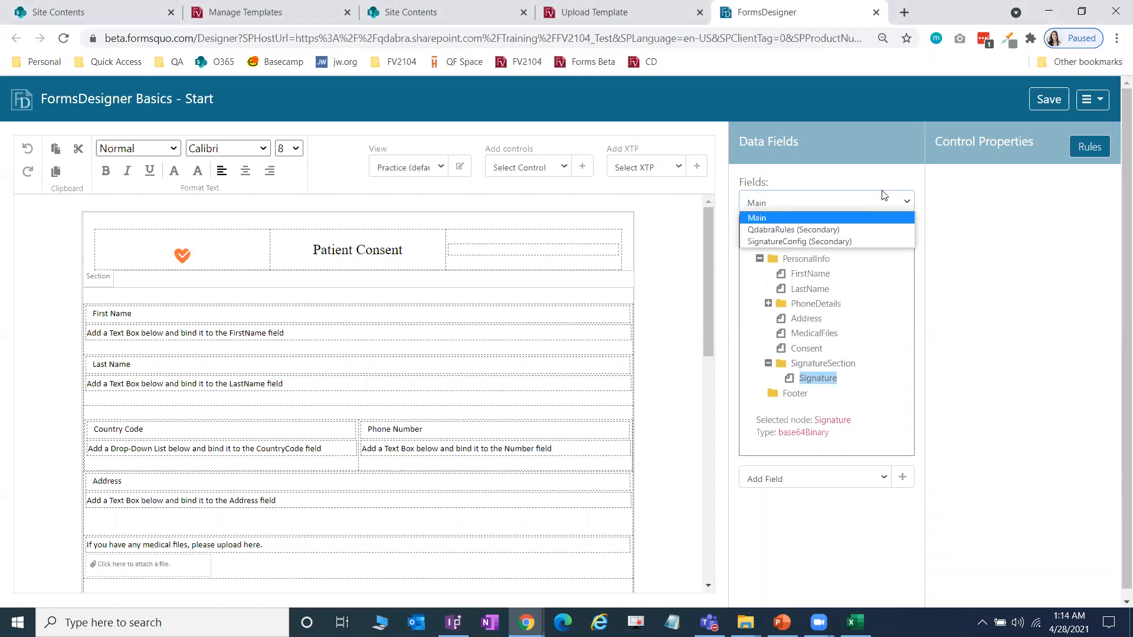
left_click(879, 204)
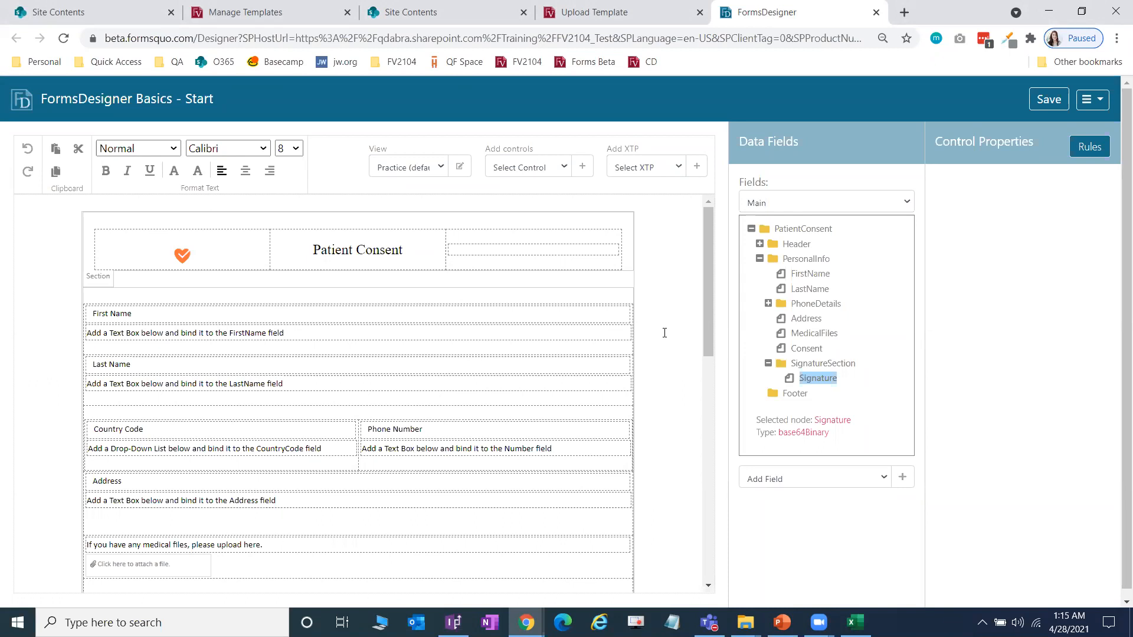
left_click_drag(708, 310, 708, 312)
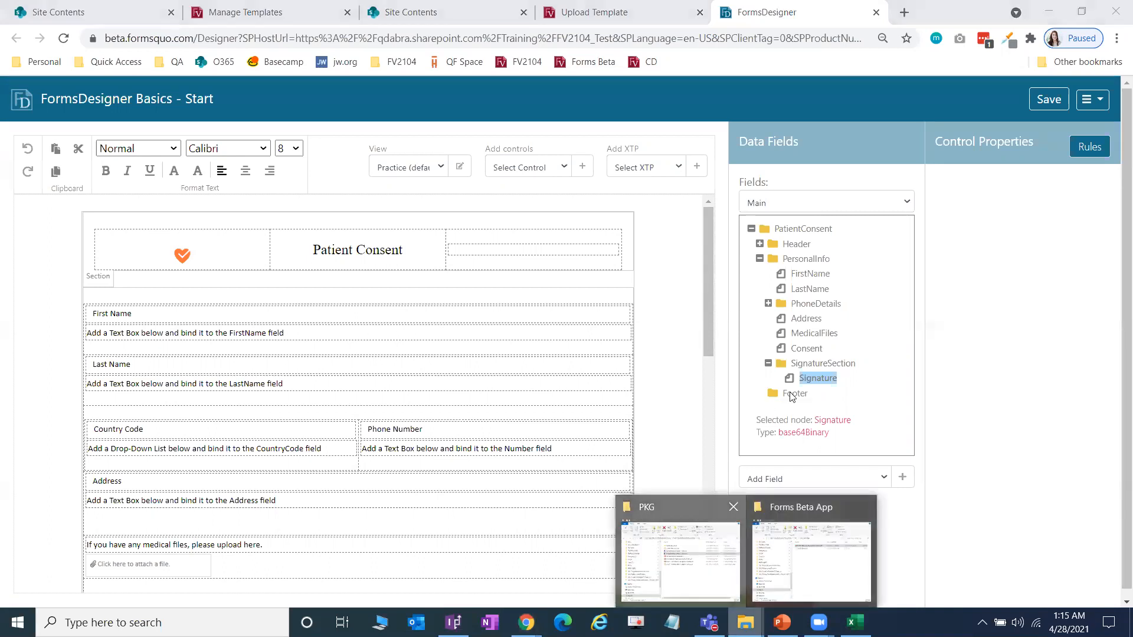
Step: Open FormsDesigner Basics.pdf from the PKG folder
left_click(680, 560)
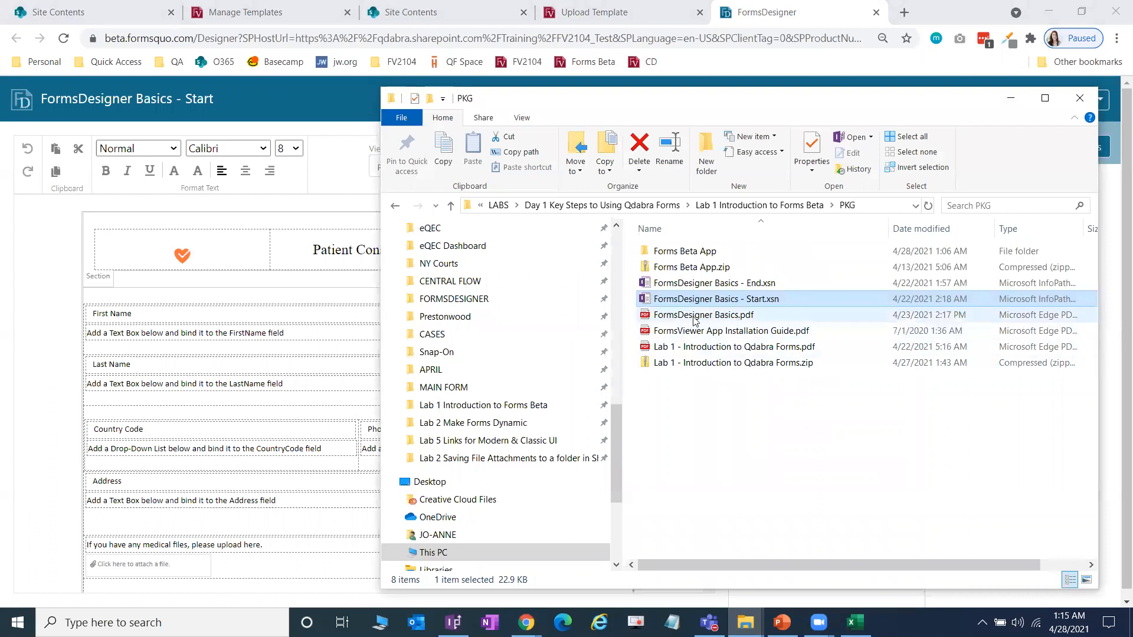
left_click(695, 319)
double_click(755, 315)
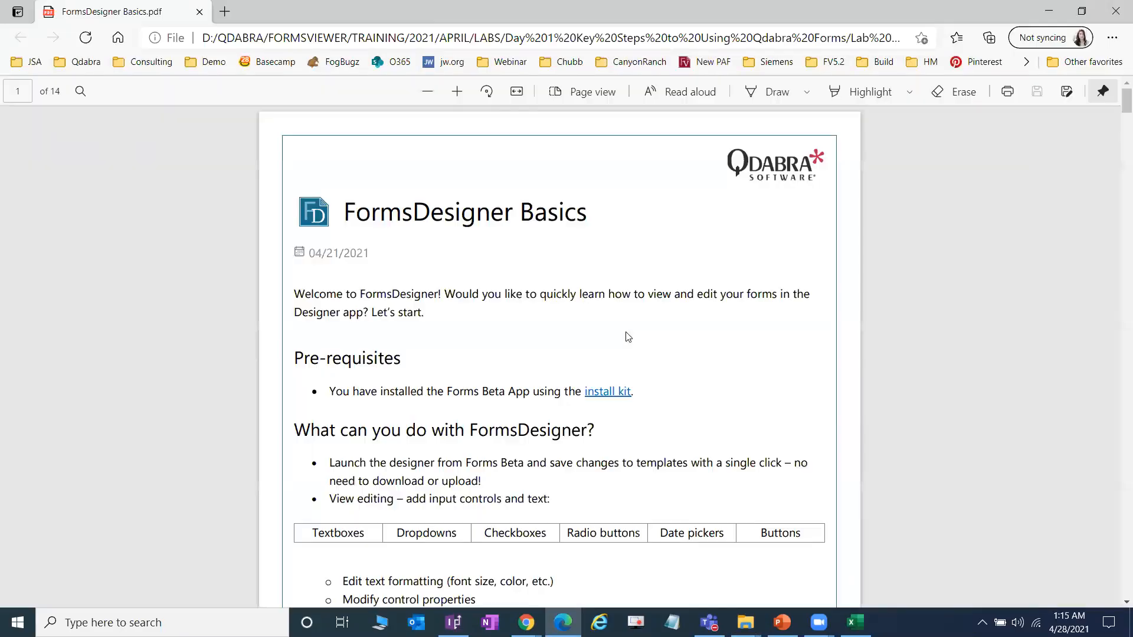
Step: Scroll the guide to page 7 of 14, the Designer Practice section on adding controls
scroll(627, 335, "down", 10)
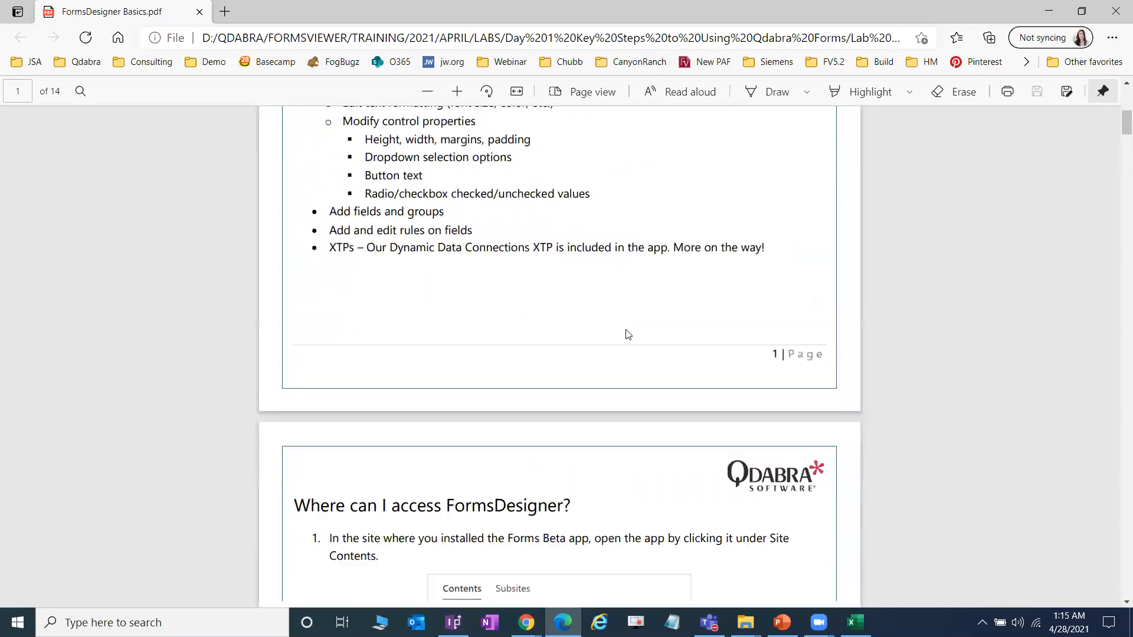
scroll(628, 335, "down", 20)
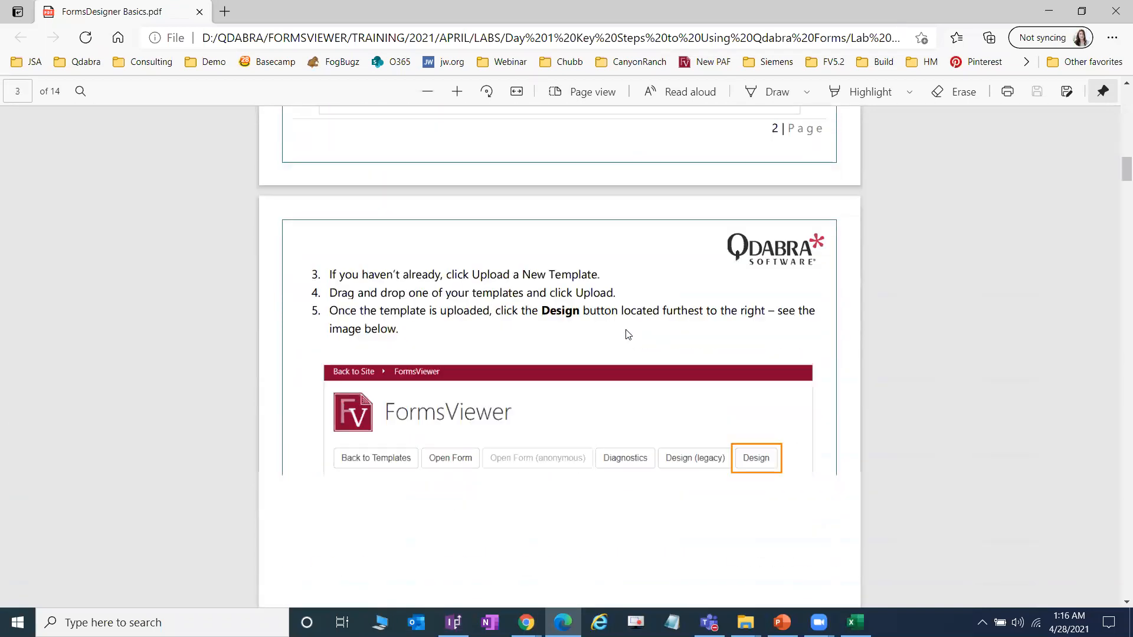
scroll(628, 335, "down", 15)
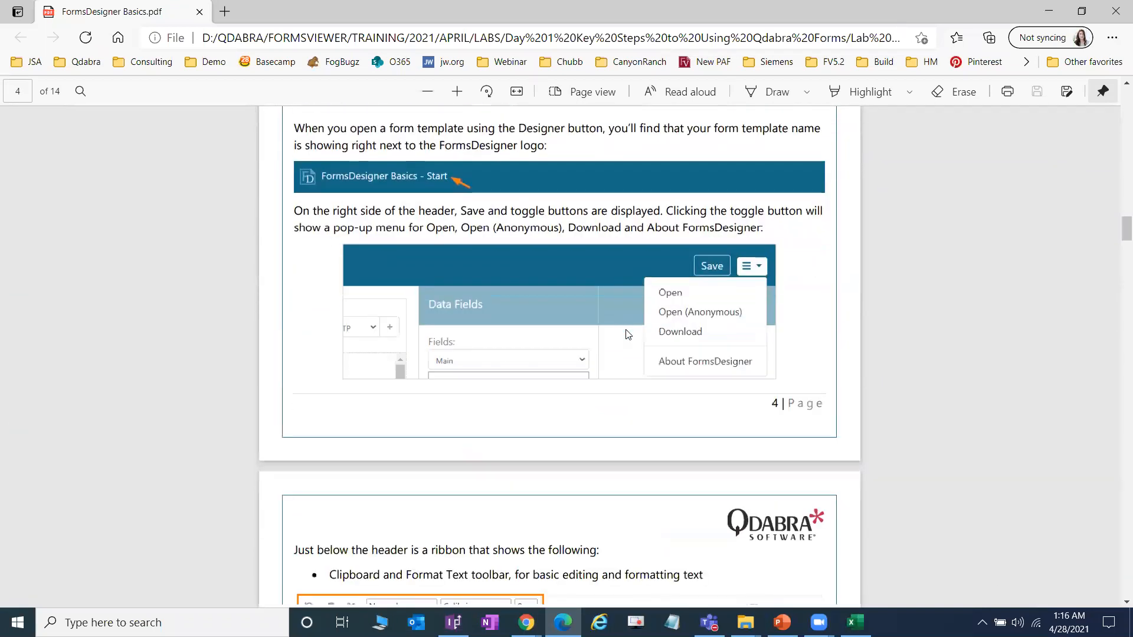
scroll(628, 335, "down", 1)
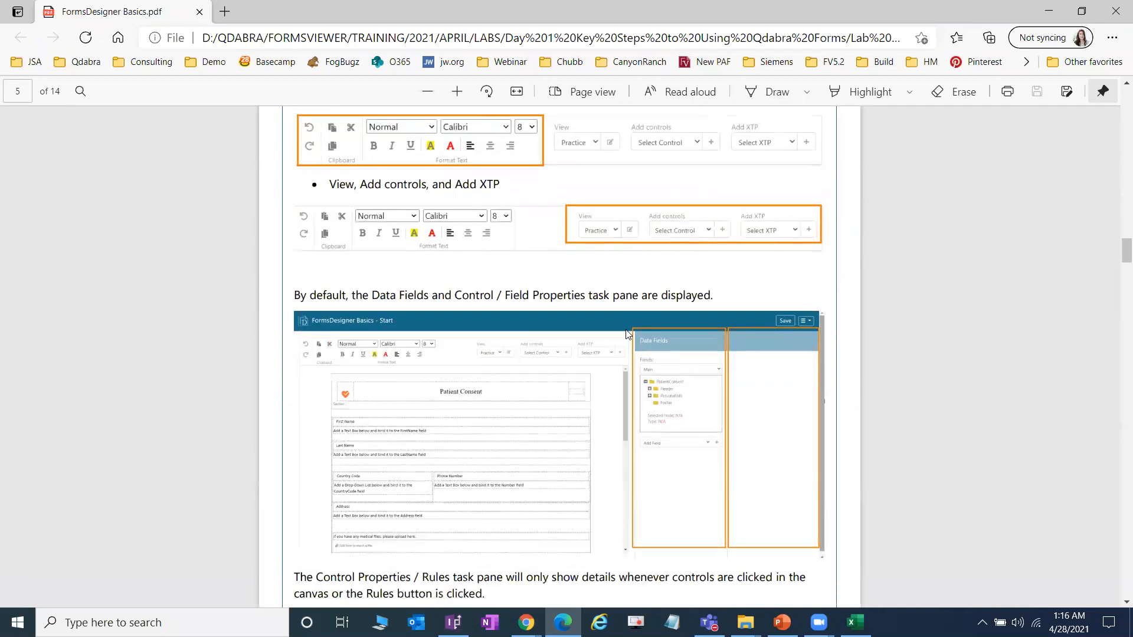
scroll(628, 334, "down", 5)
scroll(624, 331, "up", 4)
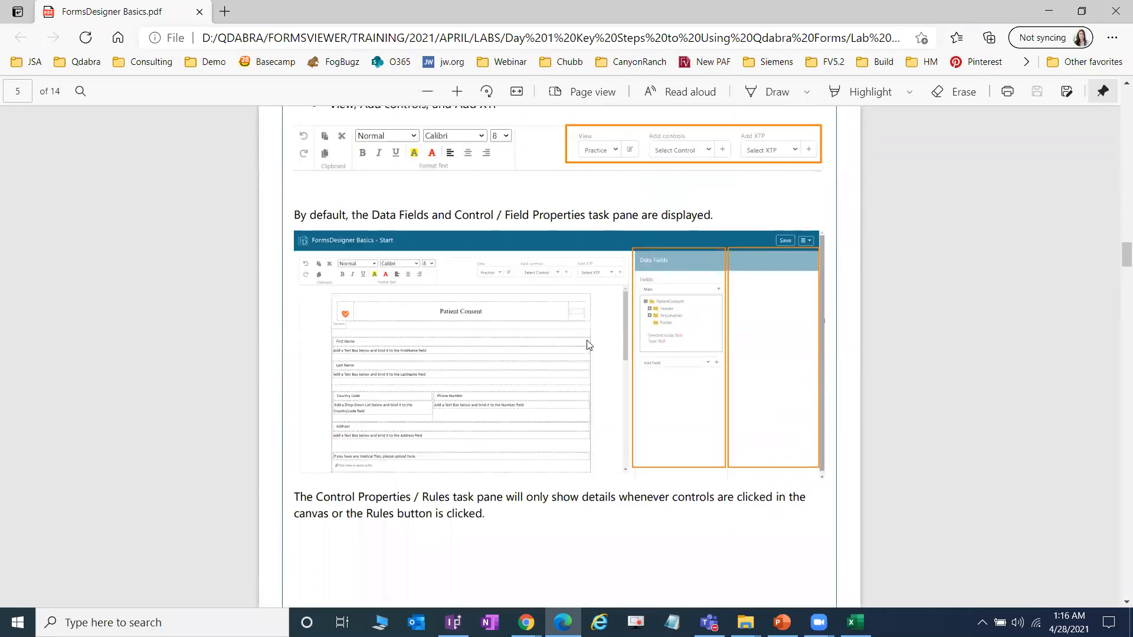
scroll(571, 349, "down", 10)
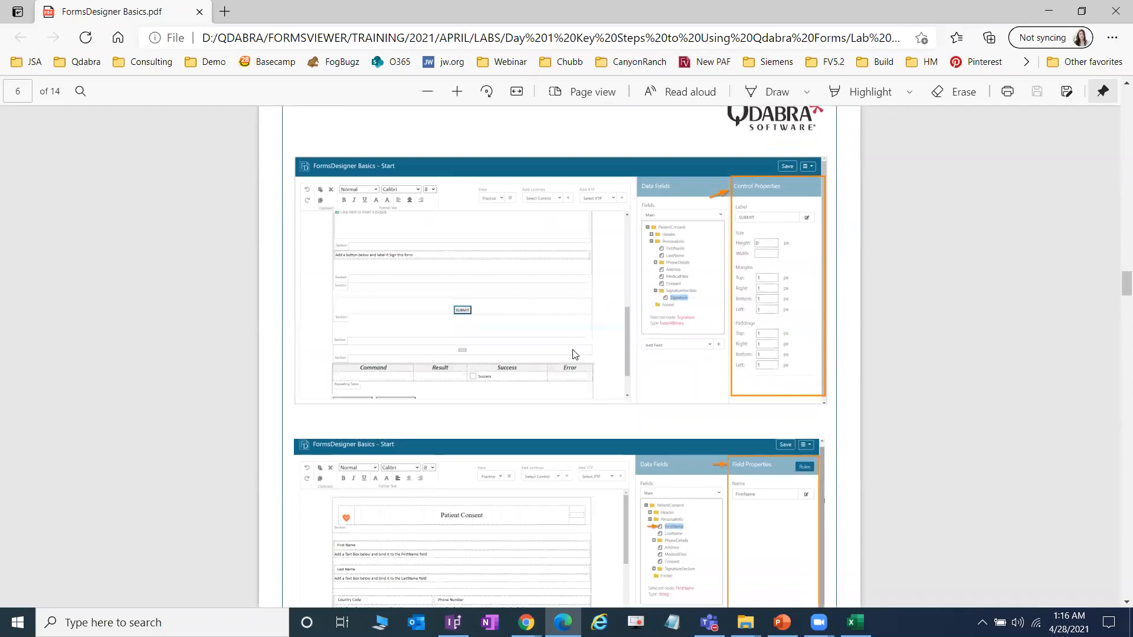
scroll(573, 354, "down", 5)
scroll(1117, 316, "down", 10)
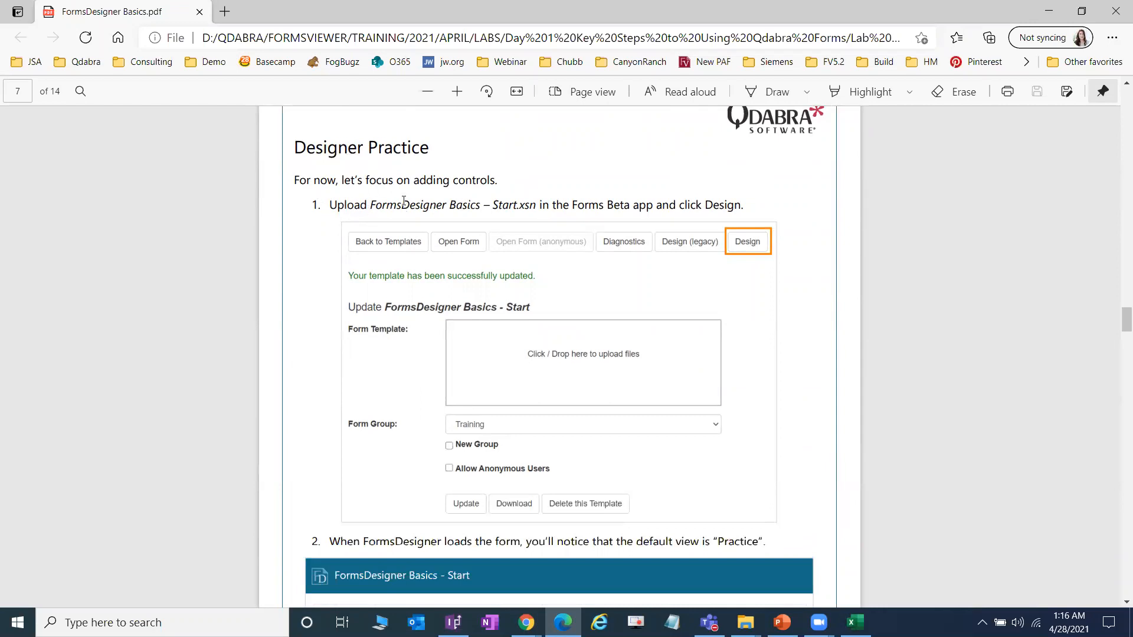
scroll(589, 299, "down", 4)
scroll(590, 299, "up", 6)
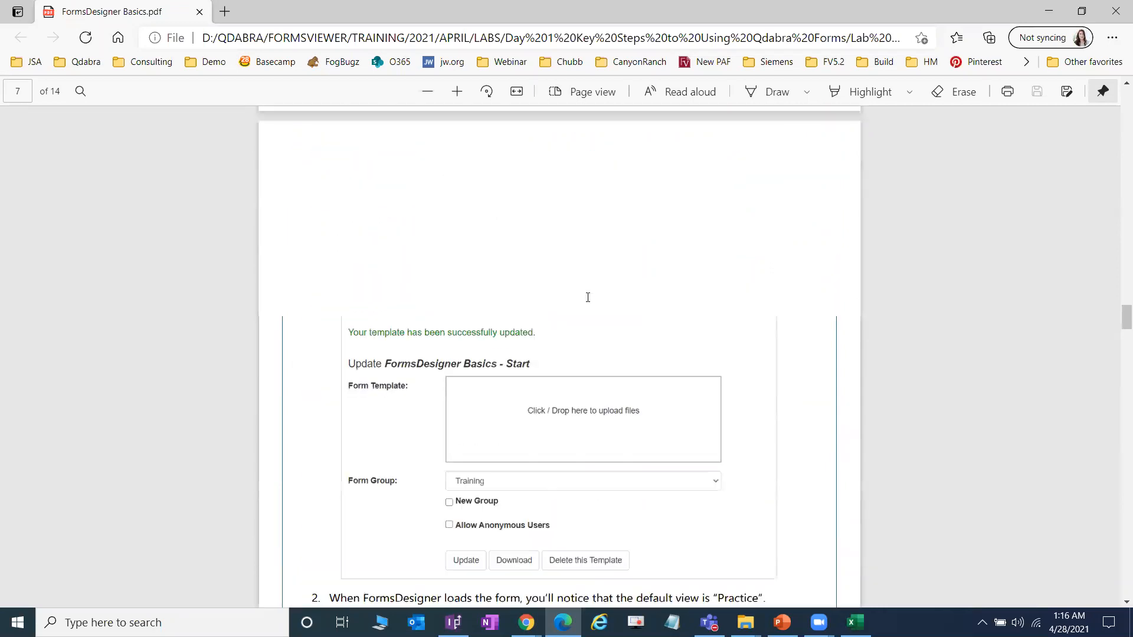
scroll(460, 239, "down", 2)
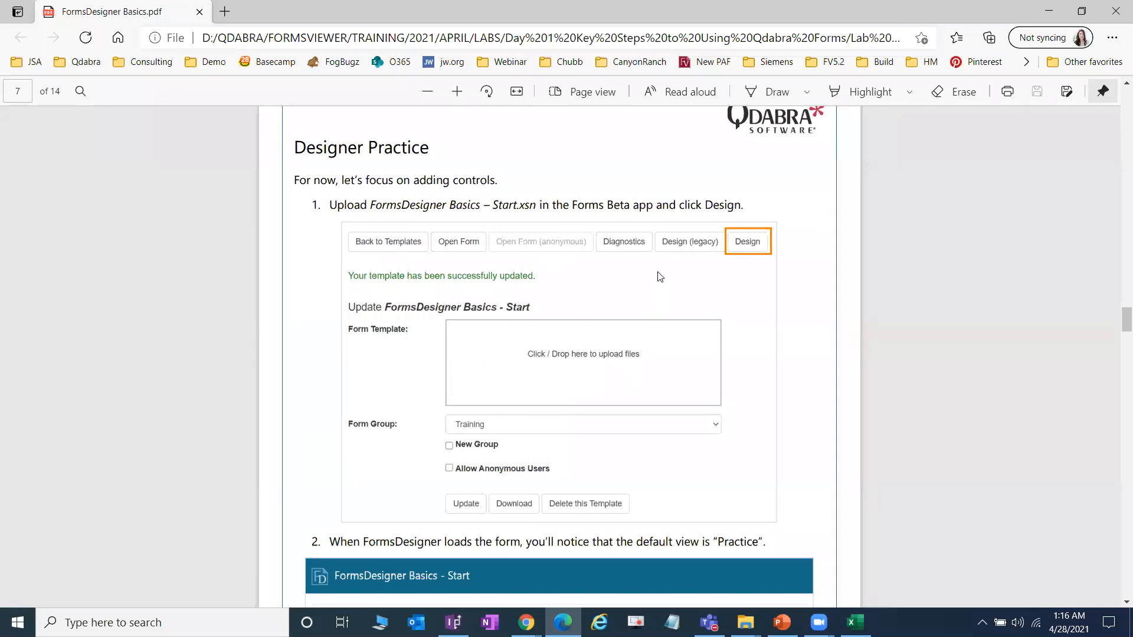
left_click(526, 623)
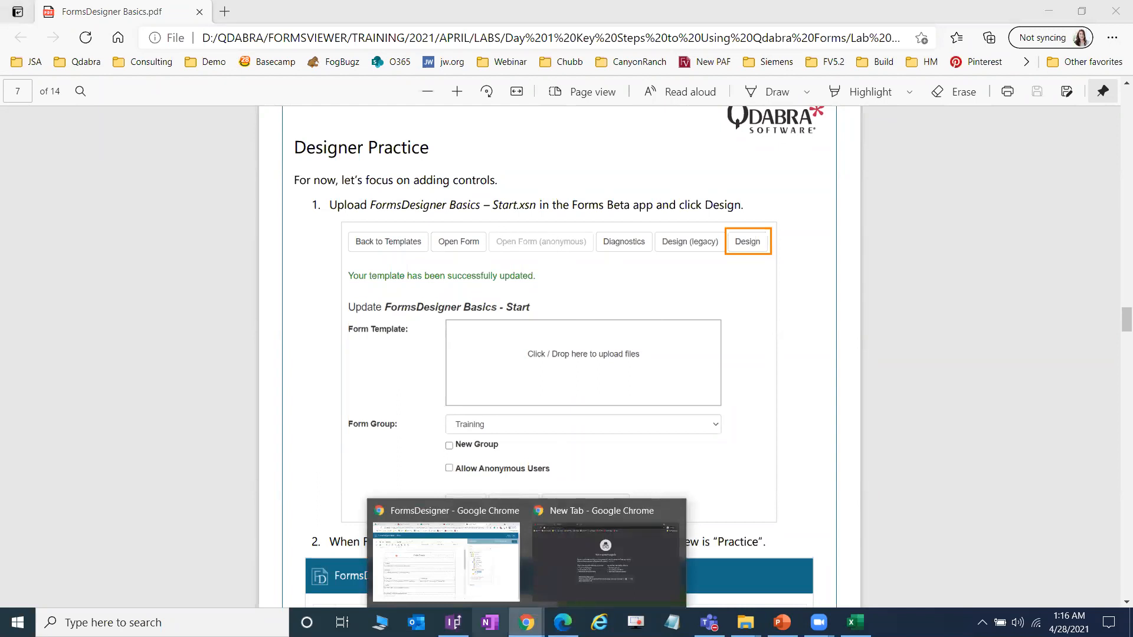
Step: Go back to the FormsDesigner tab, keep the Practice (default) view, and put the cursor under the FirstName instruction
left_click(495, 598)
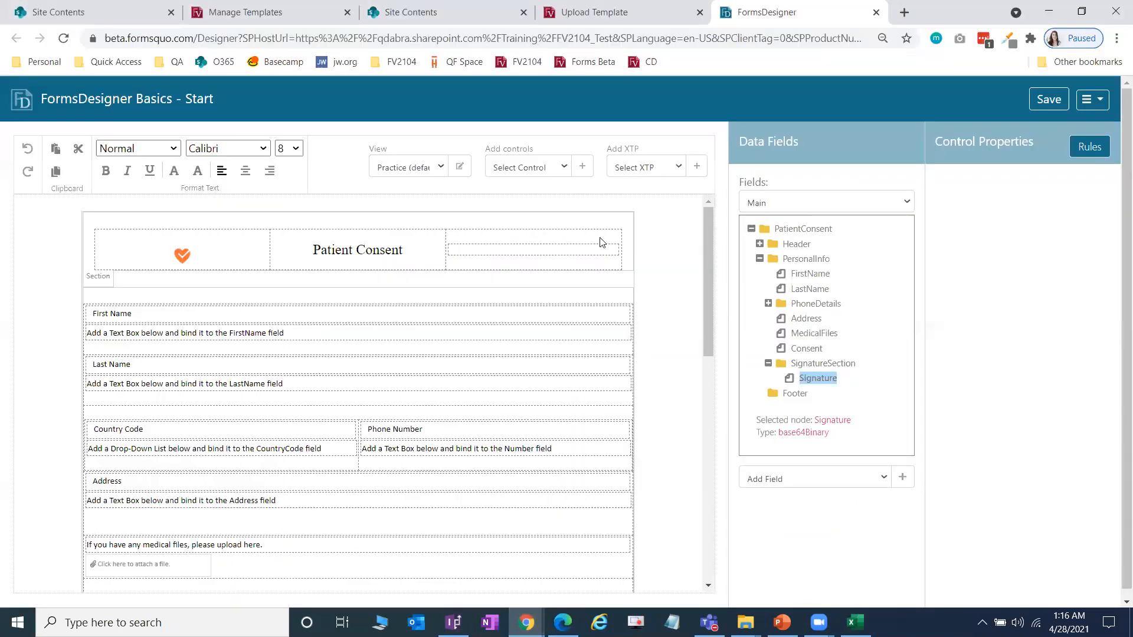
key("ctrl+shift+Tab")
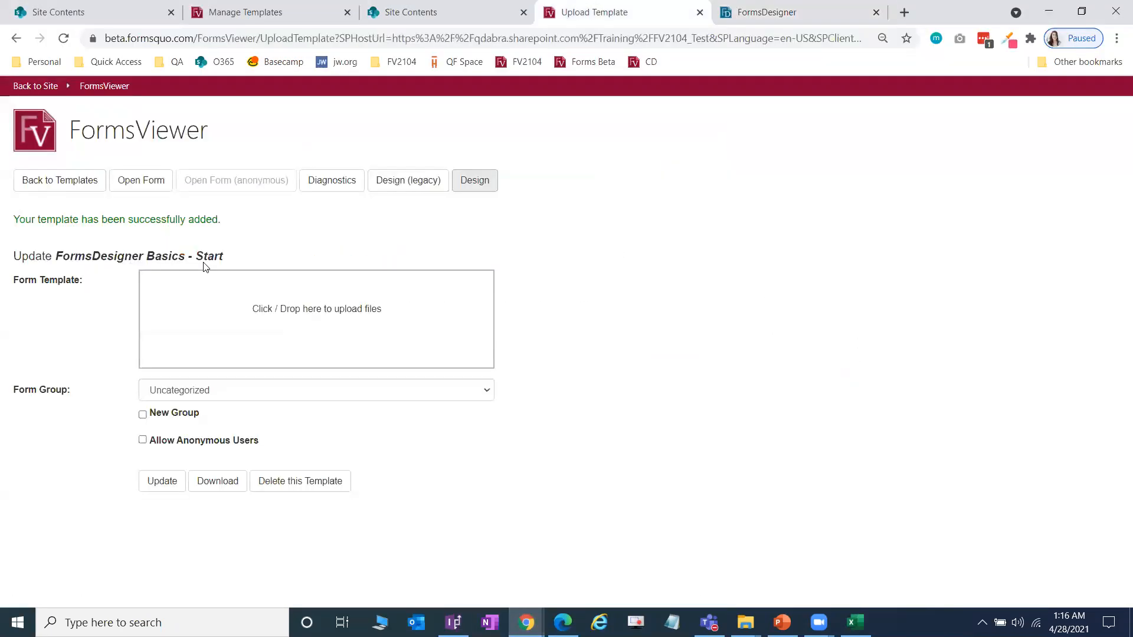
left_click(788, 7)
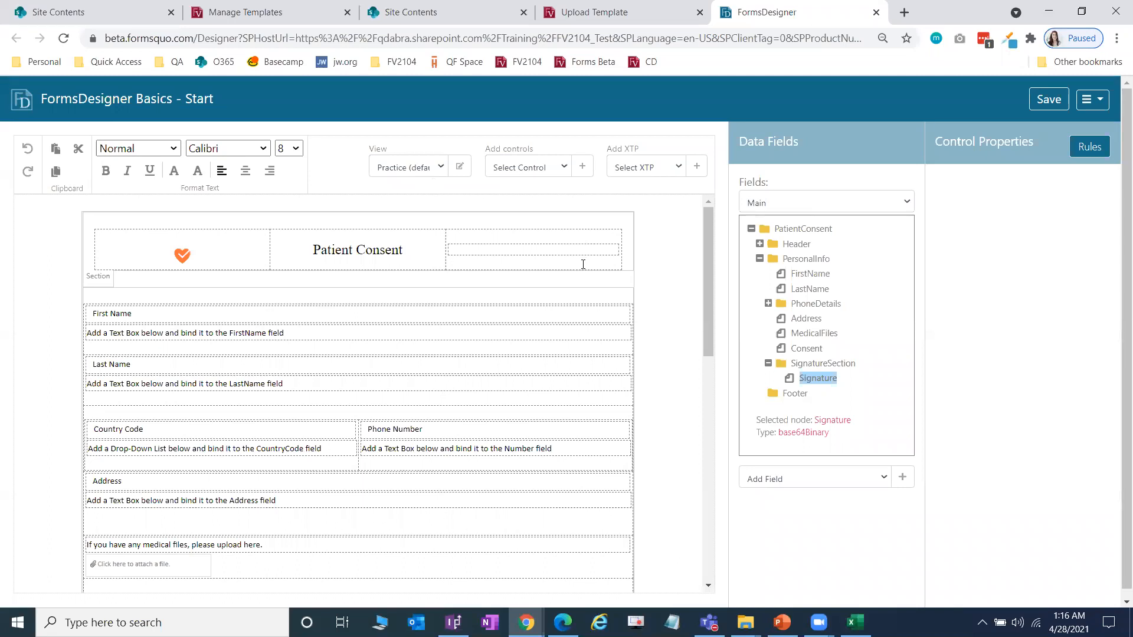
left_click(437, 170)
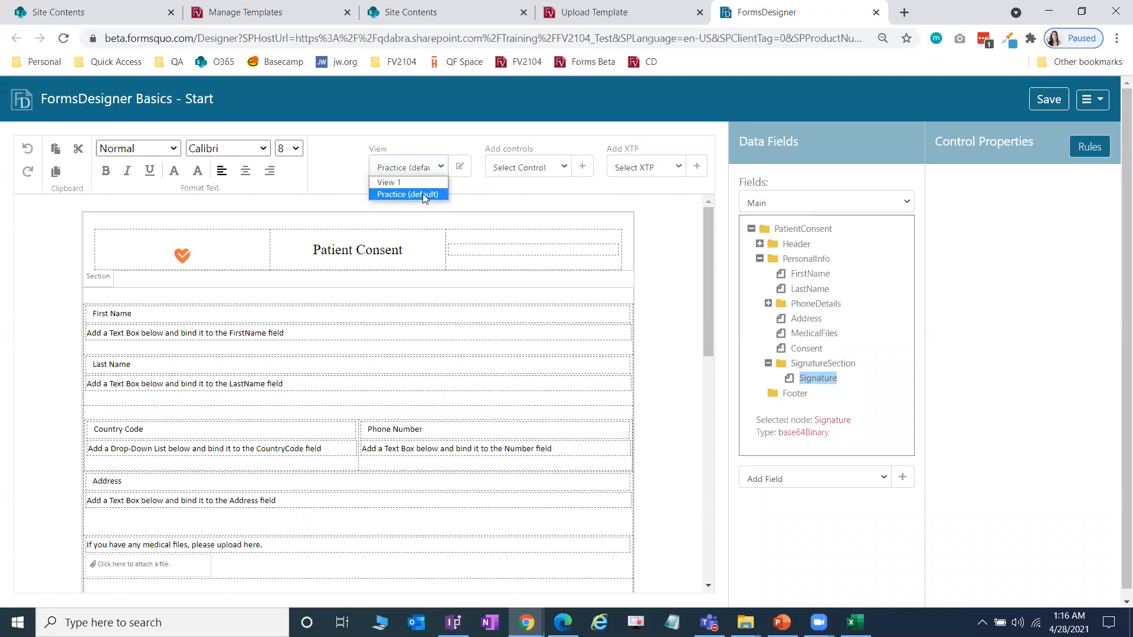
left_click(423, 195)
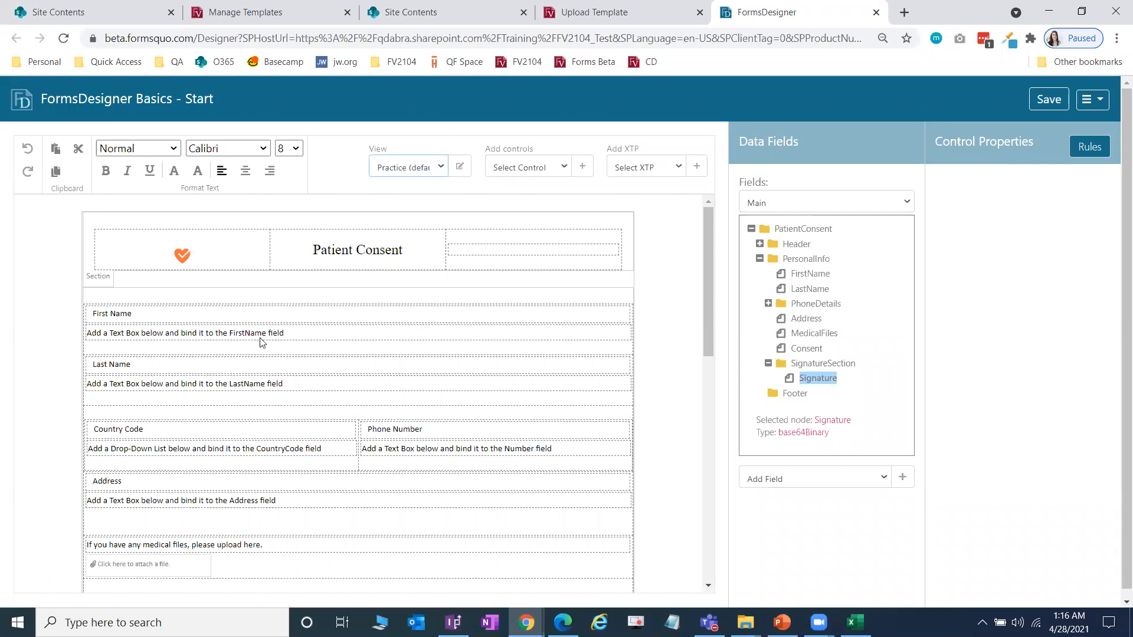
left_click(198, 334)
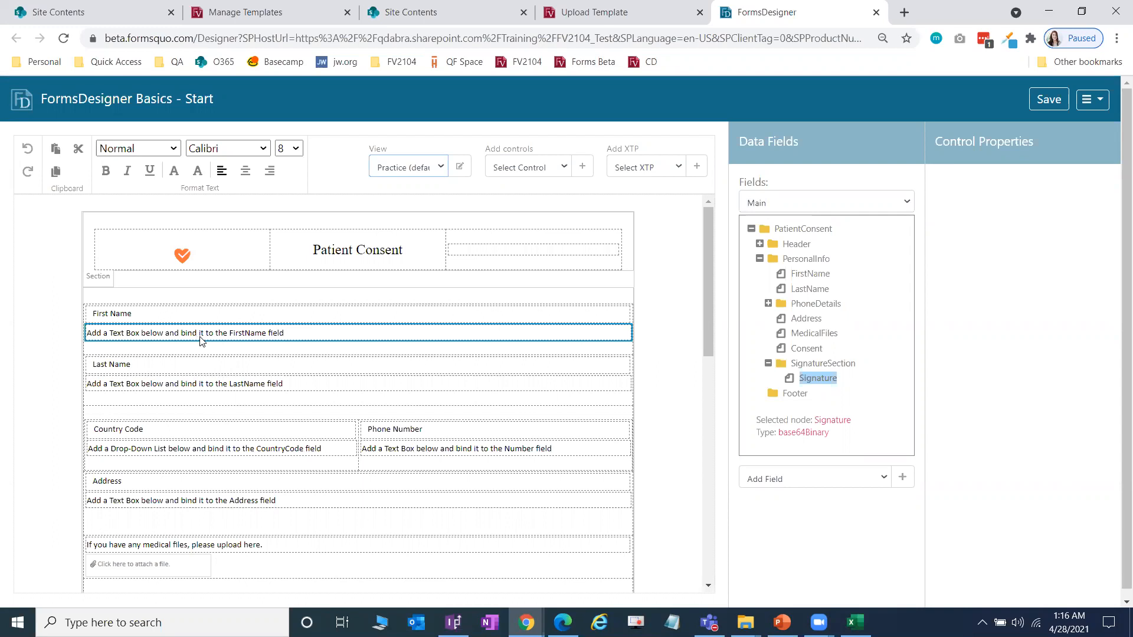
left_click(201, 348)
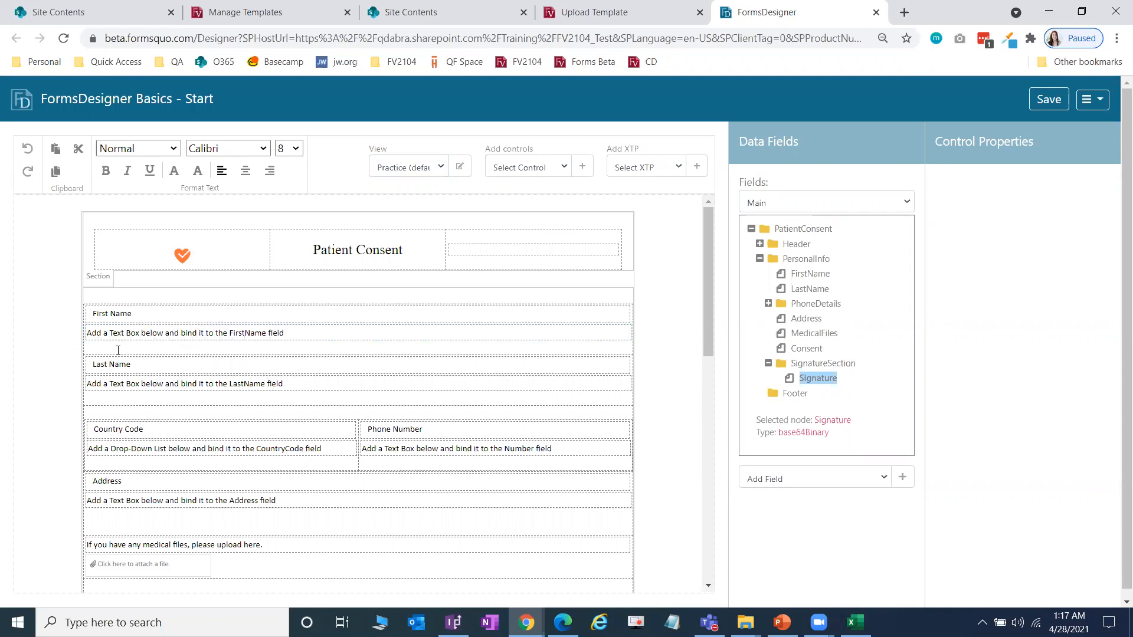
Step: Insert a Text Box bound to FirstName under First Name and delete the leftover blank line
left_click(555, 168)
left_click(550, 195)
left_click(582, 168)
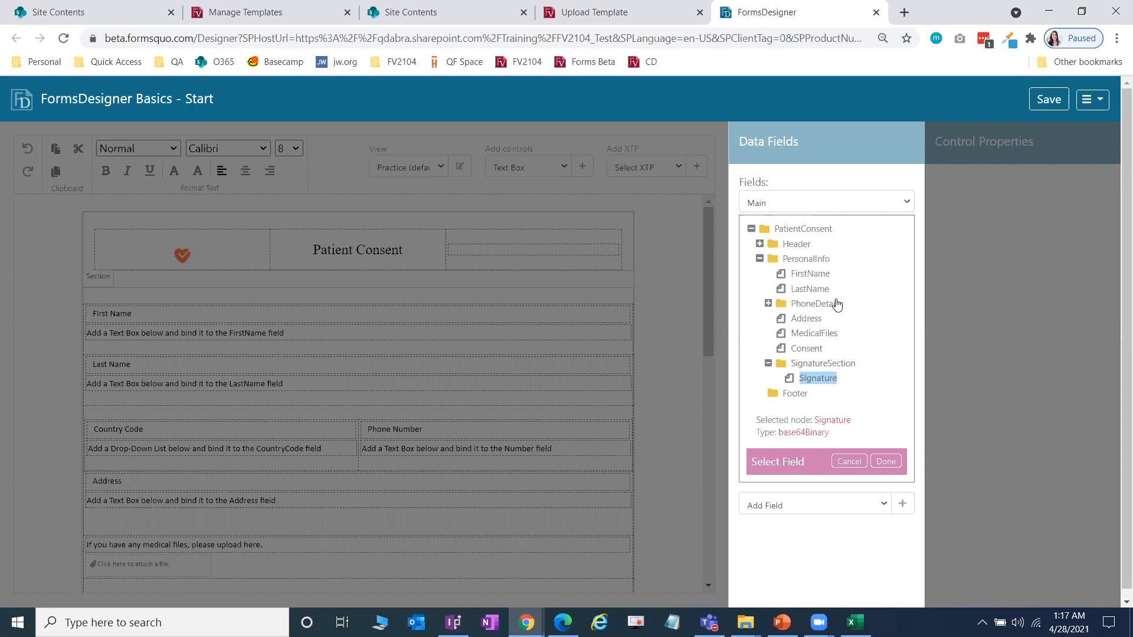
left_click(817, 275)
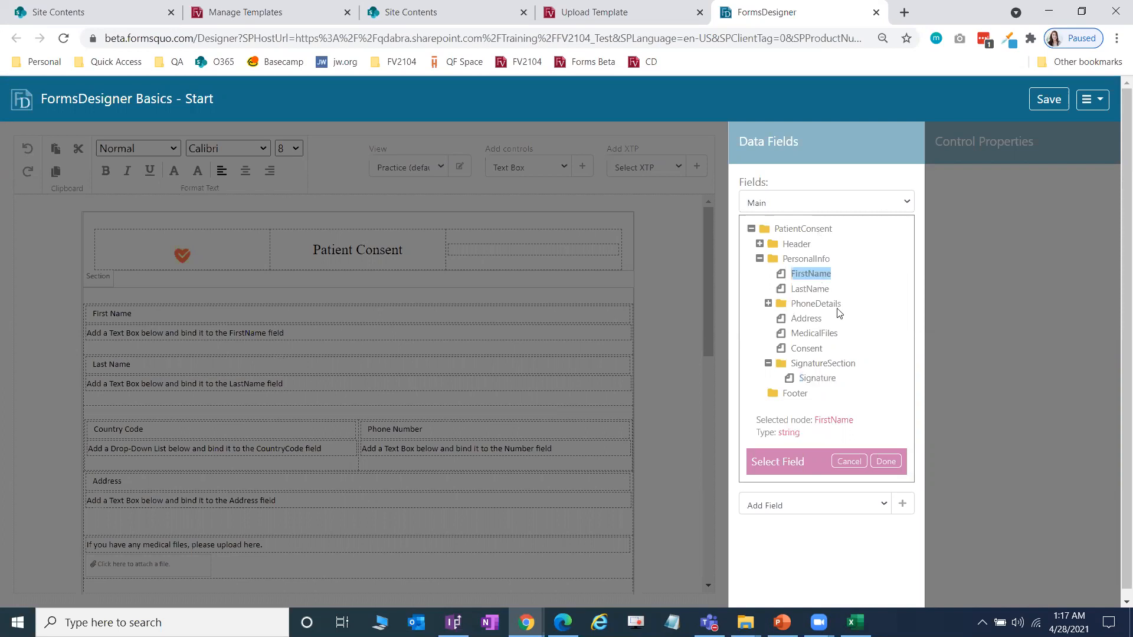
left_click(887, 462)
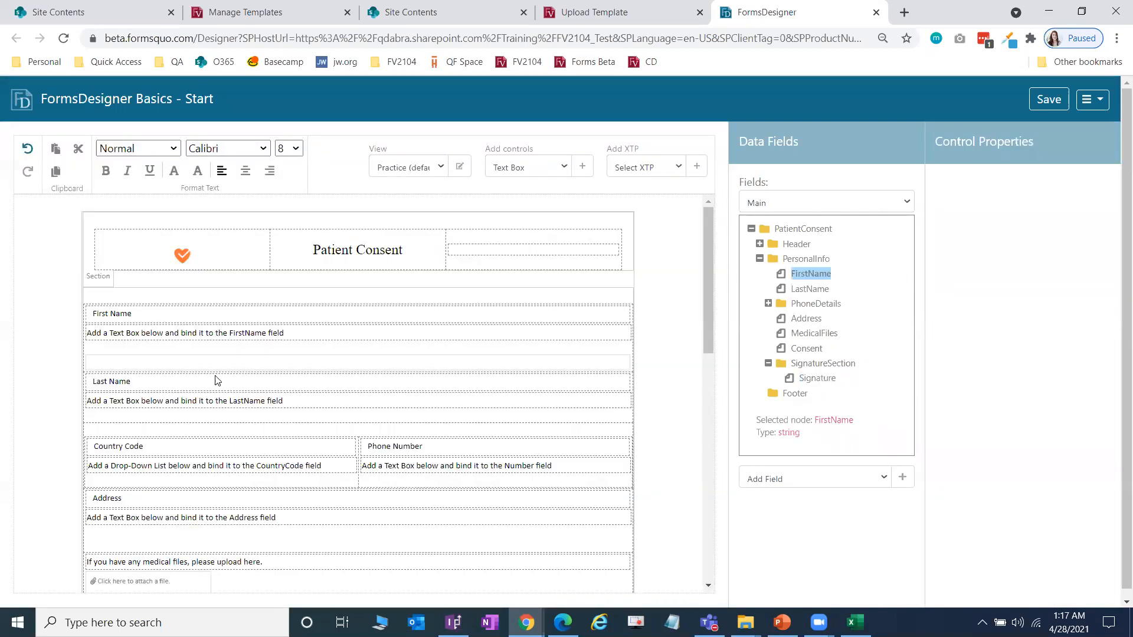
left_click(198, 348)
key("Delete")
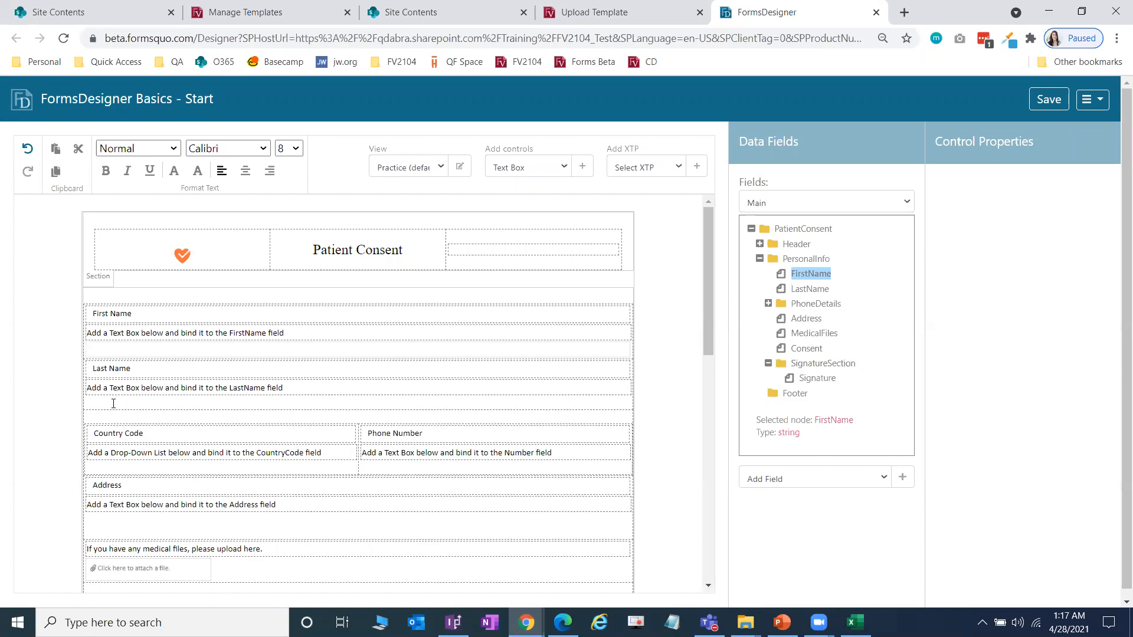
Step: Insert a Text Box bound to LastName under the Last Name label
left_click(582, 167)
left_click(808, 288)
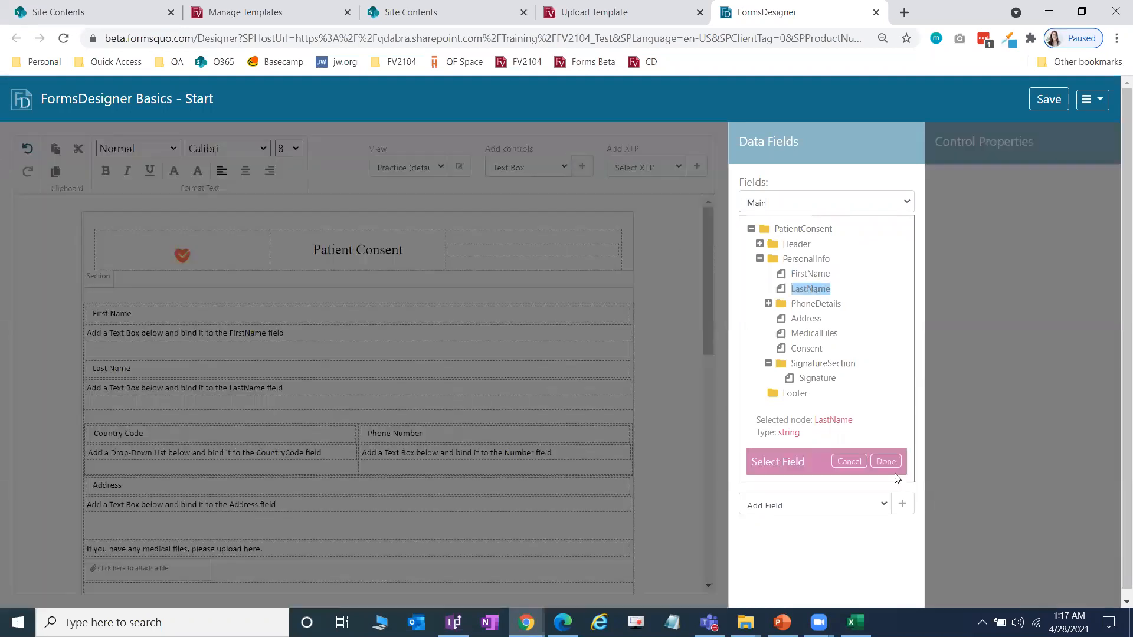
left_click(885, 461)
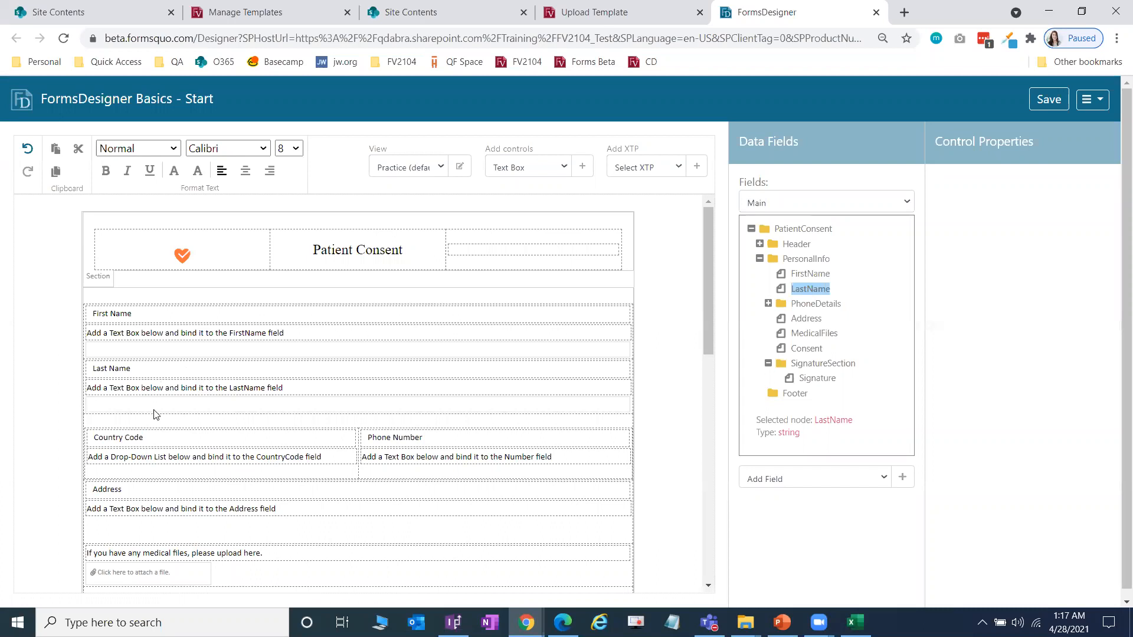
scroll(257, 394, "down", 1)
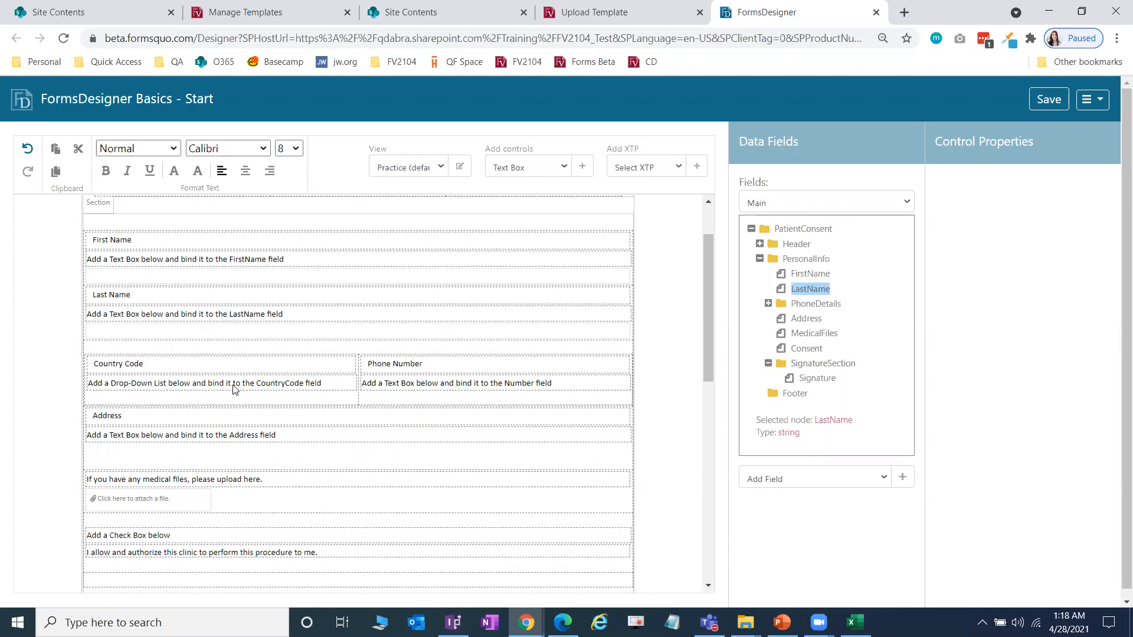
Step: Insert a Drop-Down List bound to PhoneDetails > CountryCode, remove the blank line, and select the drop-down
left_click(562, 166)
left_click(545, 204)
left_click(580, 175)
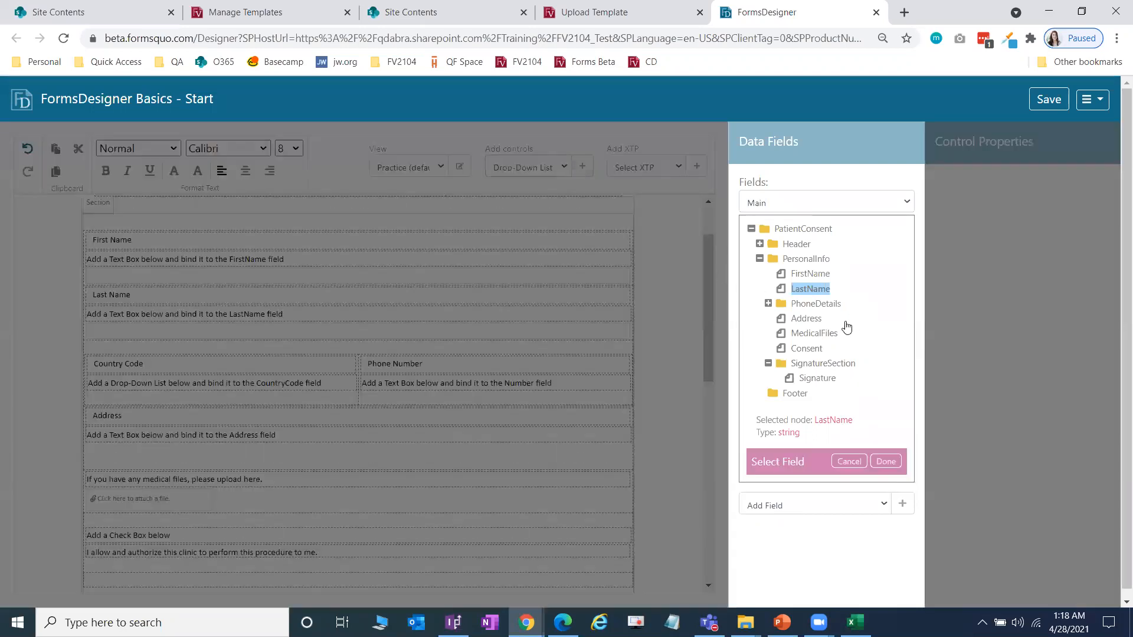
left_click(768, 303)
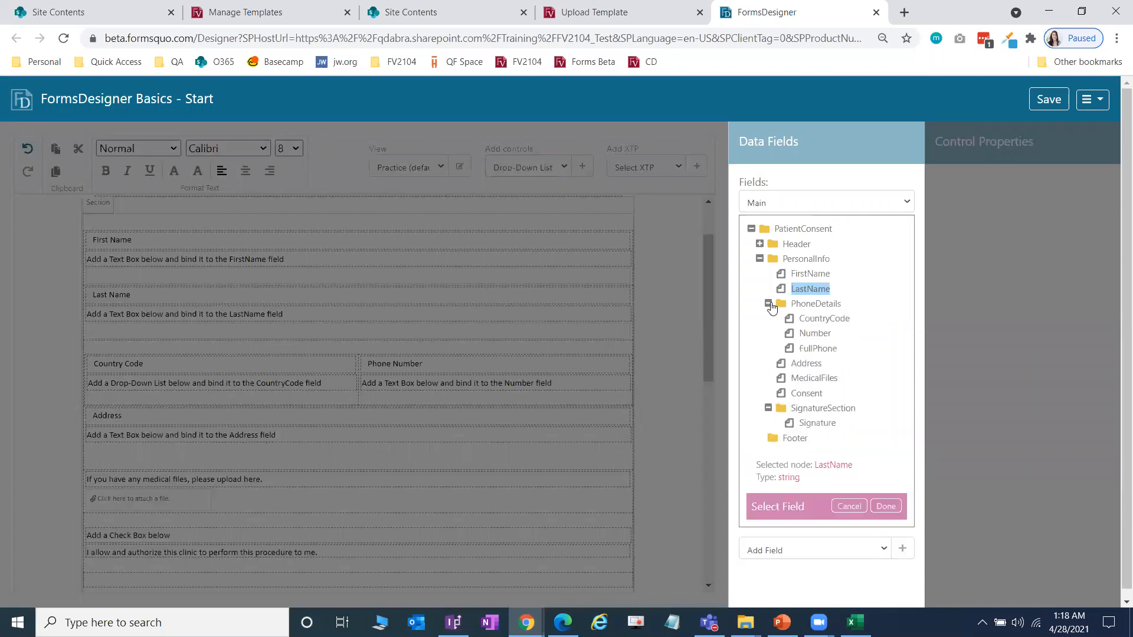
left_click(829, 321)
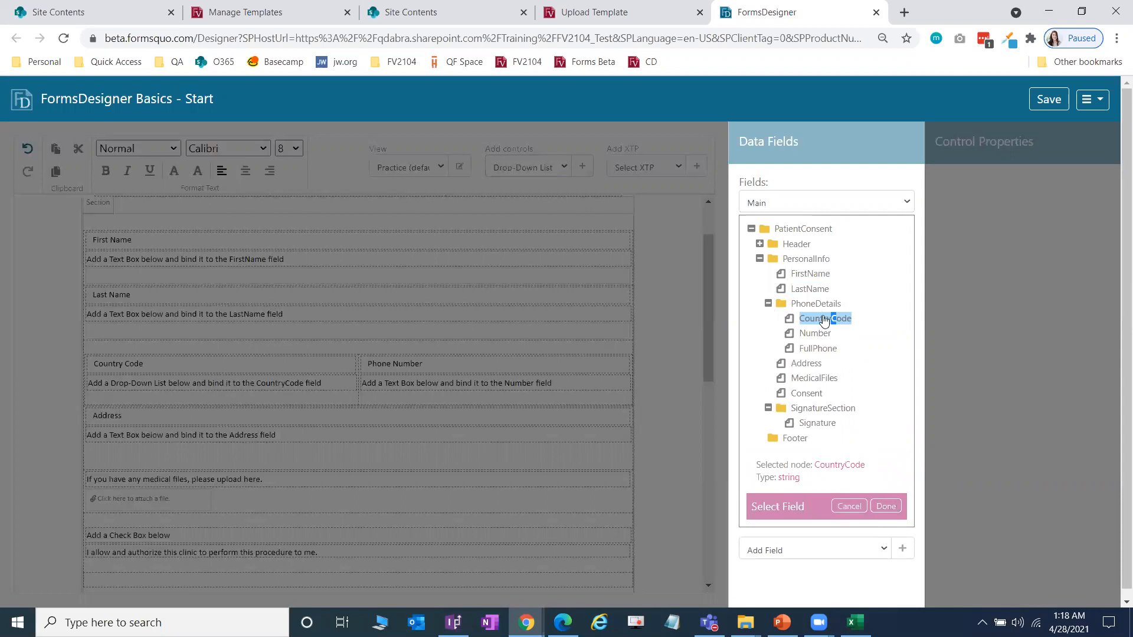
left_click(885, 506)
key("Delete")
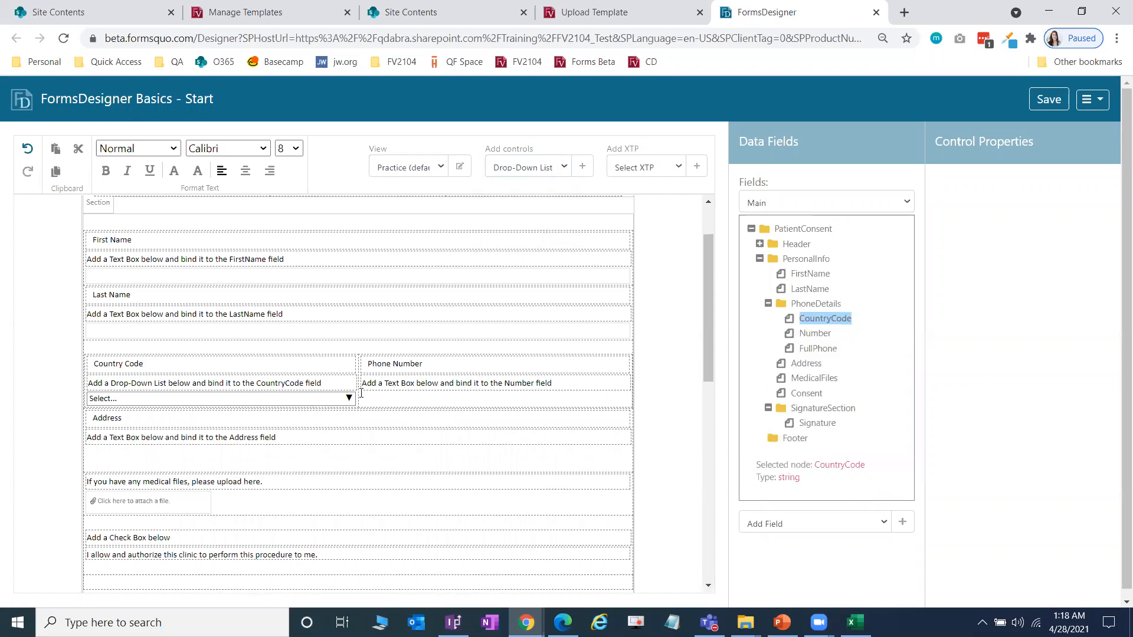
left_click(199, 400)
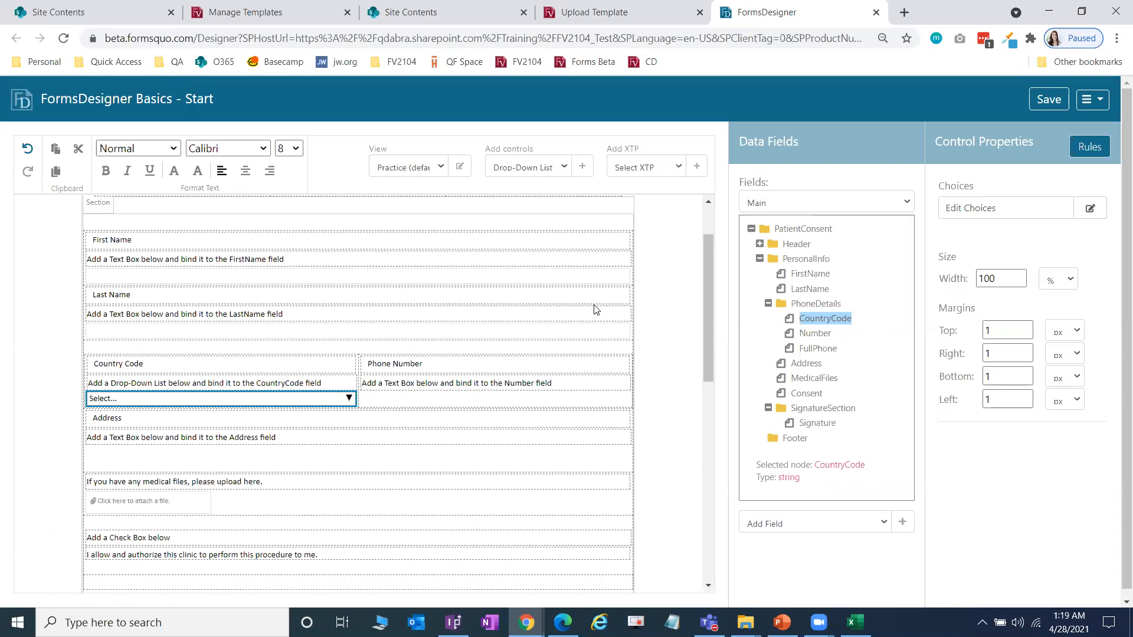
left_click(453, 622)
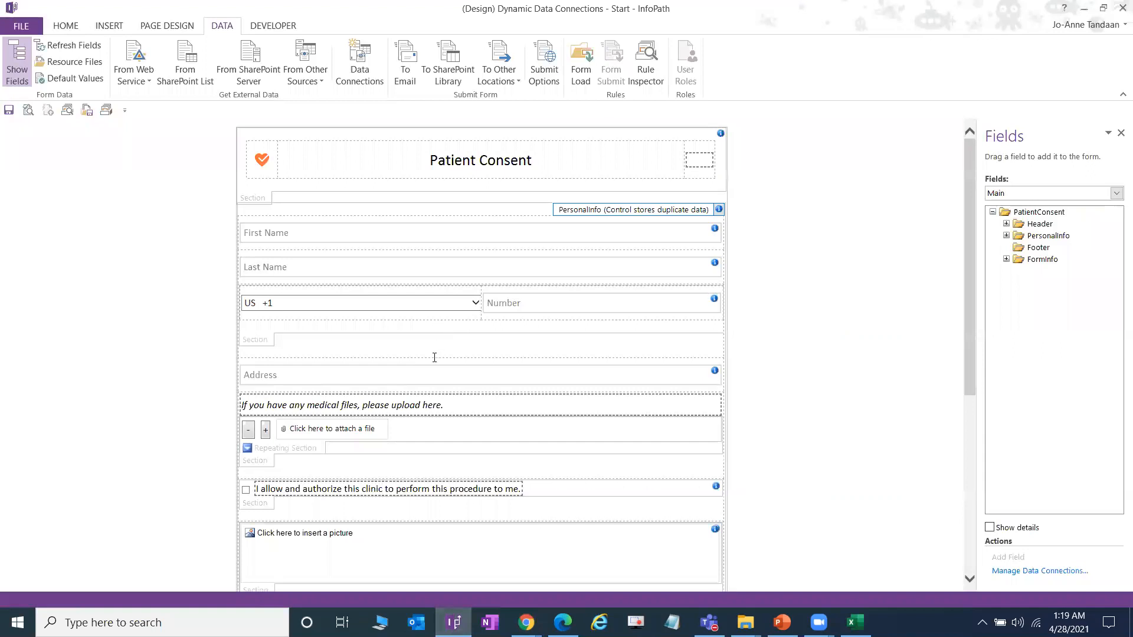
scroll(434, 356, "down", 3)
scroll(447, 182, "up", 2)
left_click(412, 233)
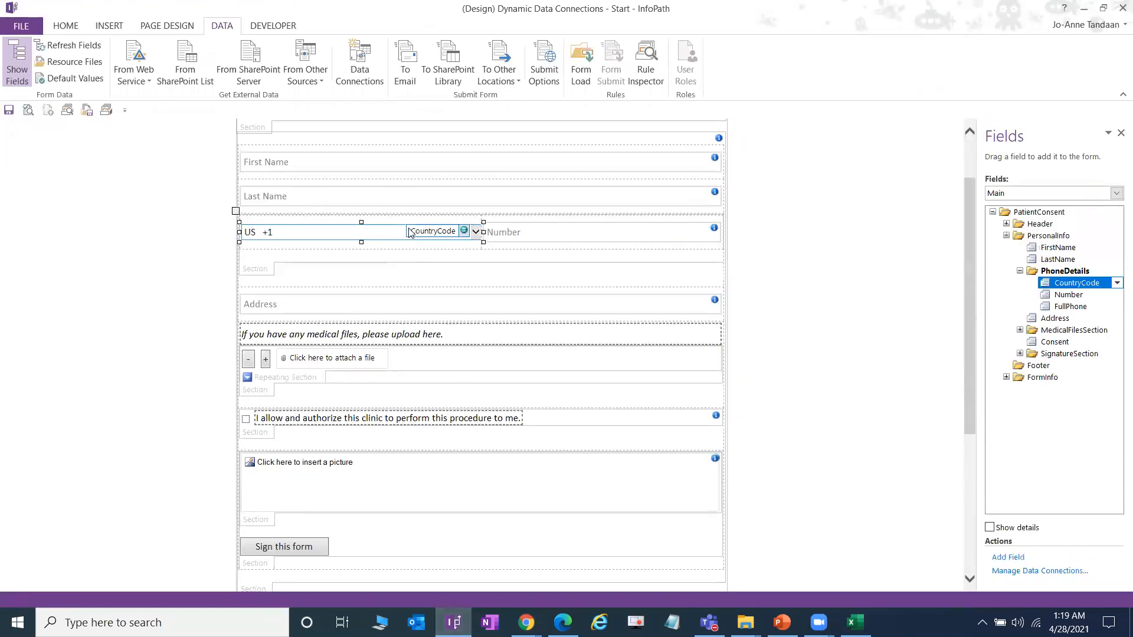
right_click(410, 232)
left_click(488, 422)
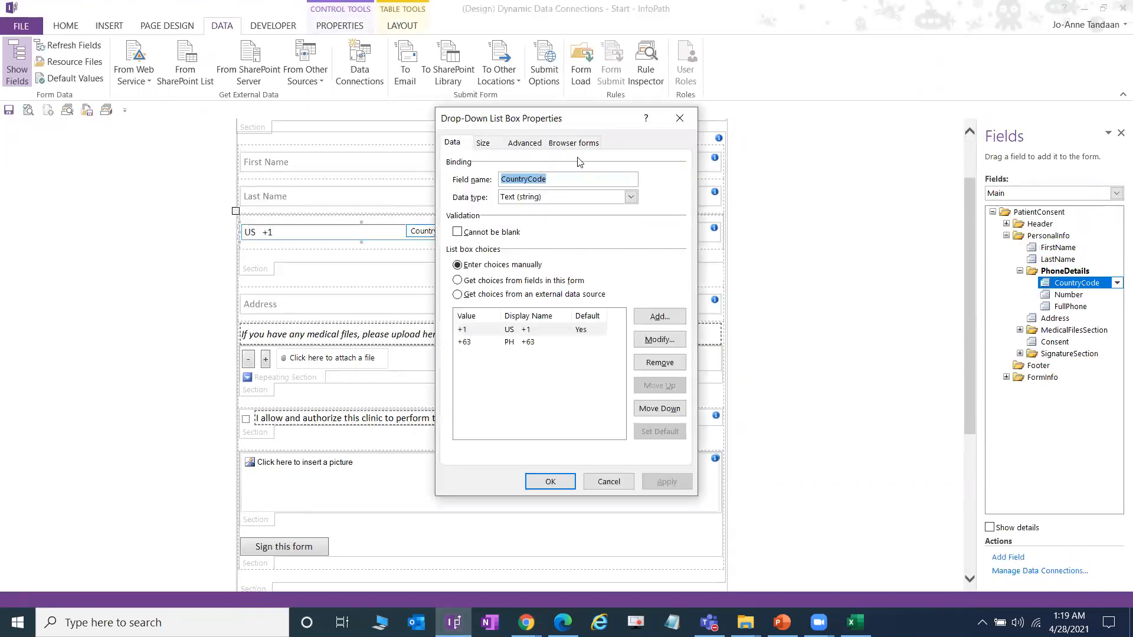
left_click_drag(575, 127, 458, 146)
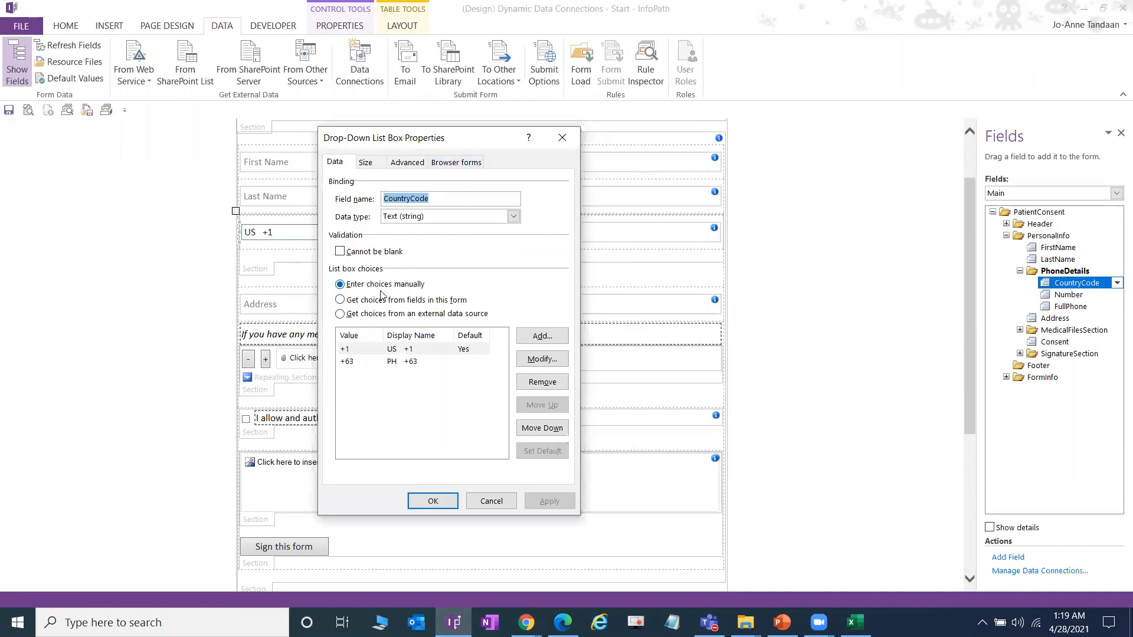
left_click(493, 501)
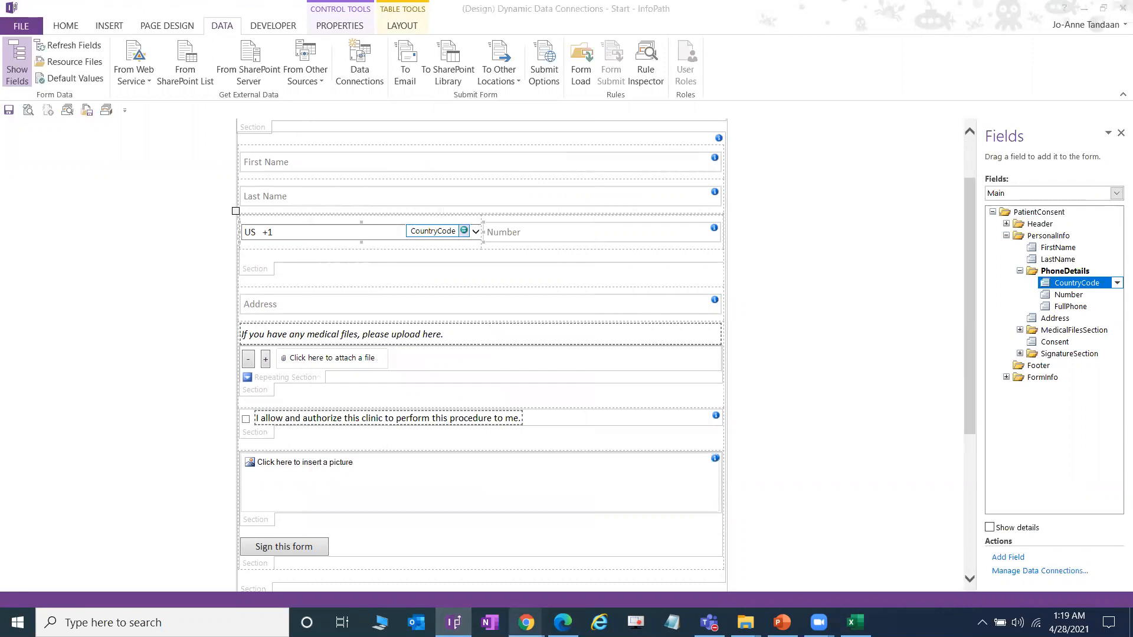
mouse_move(527, 622)
left_click(503, 584)
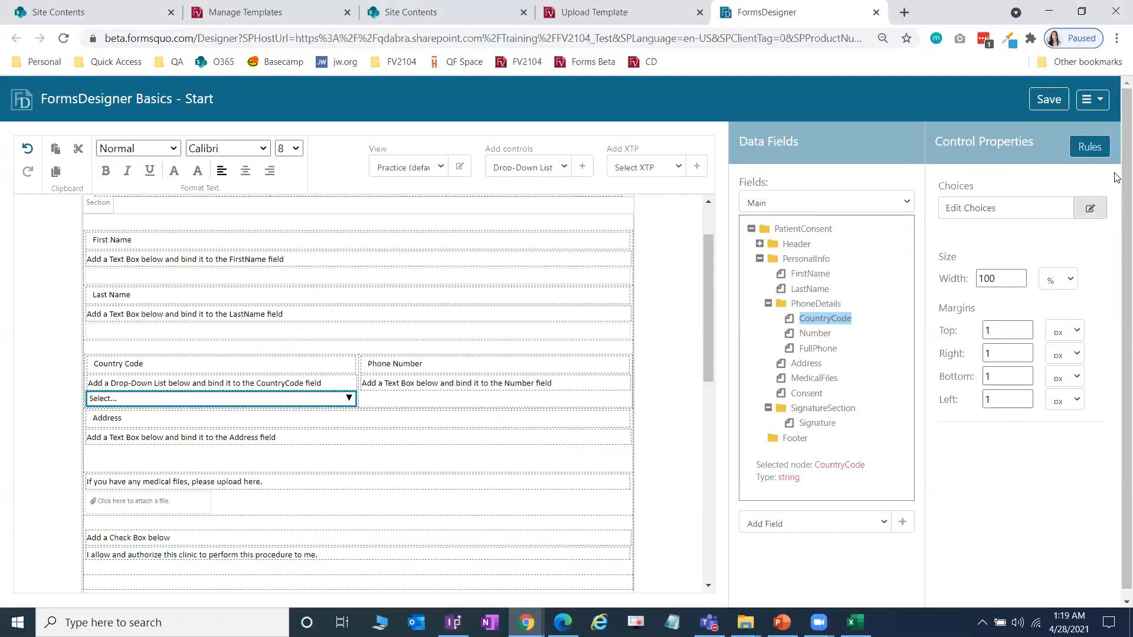
Step: Add the drop-down choice US +1 with value +1
left_click(1090, 209)
left_click(1066, 289)
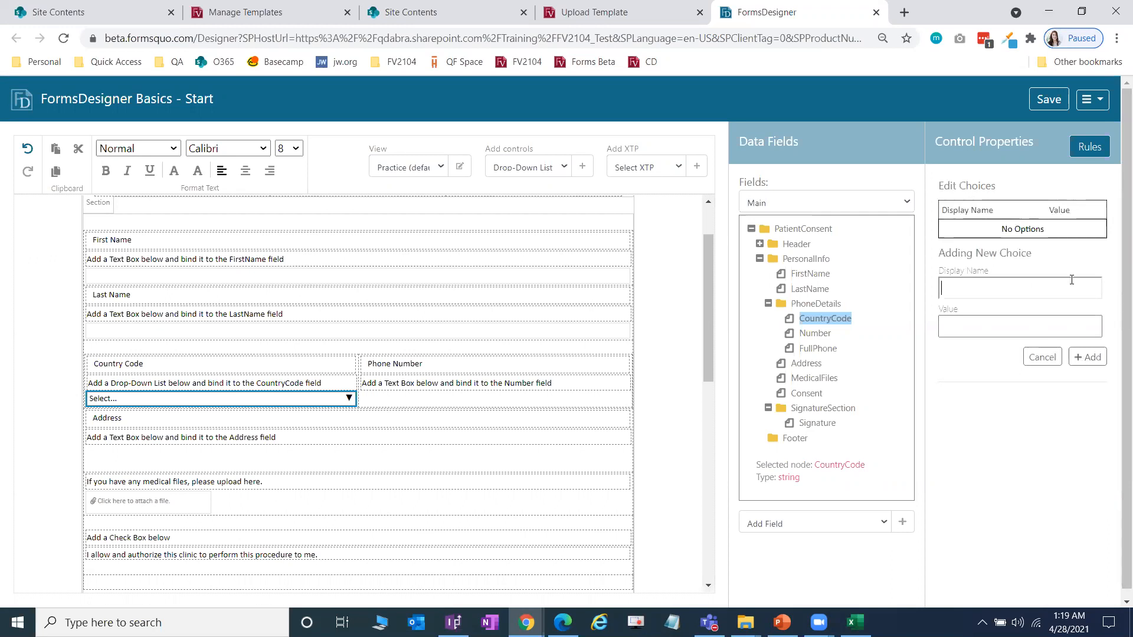
type("US +1")
key("Tab")
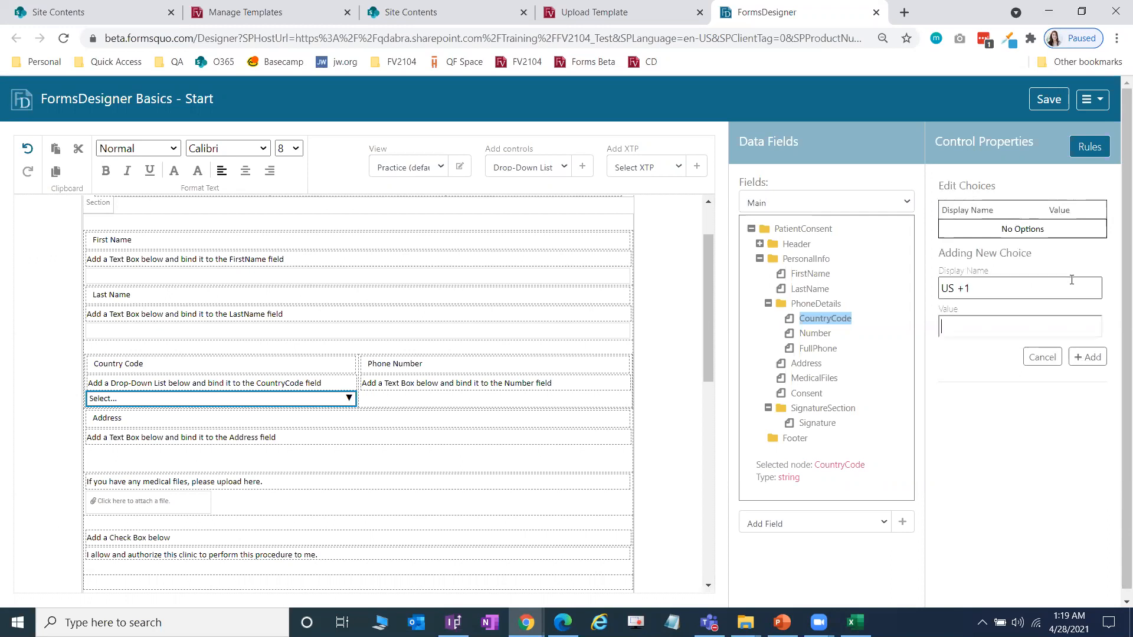
left_click(1008, 278)
left_click(982, 328)
left_click(1092, 366)
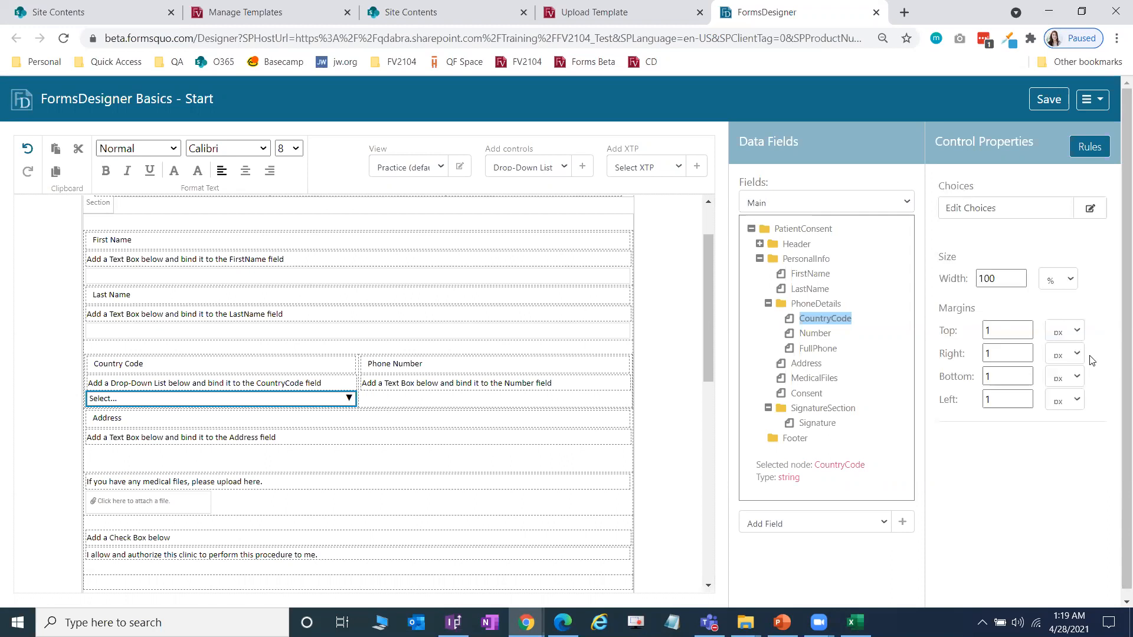
Step: Add the choice PH+63 with value +63
left_click(1020, 290)
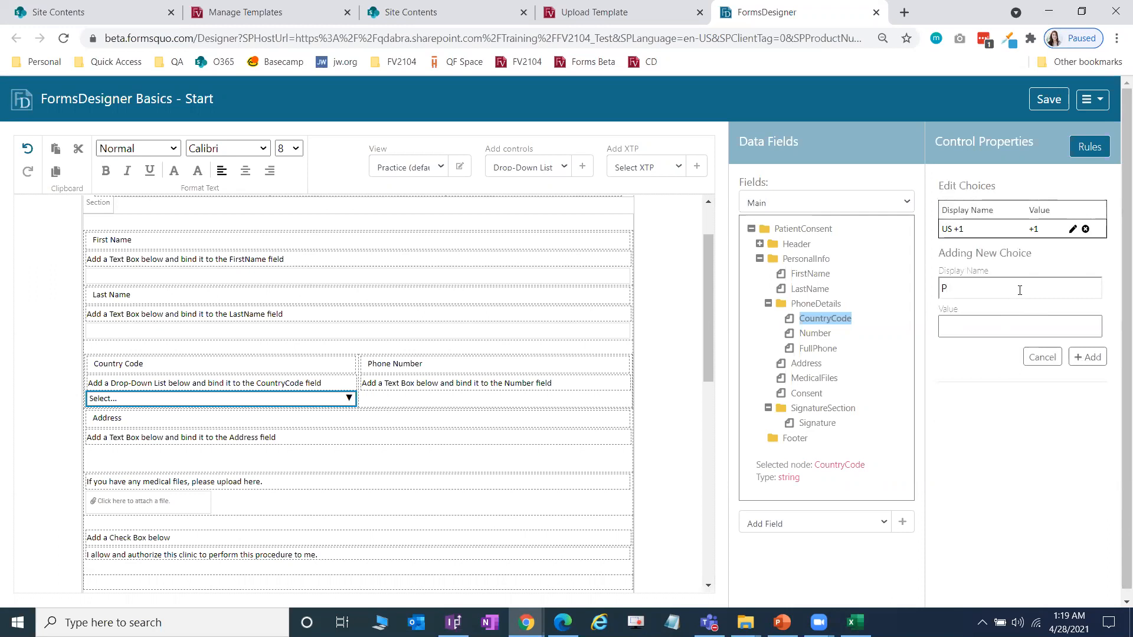
type("PH +63")
left_click(960, 290)
key("BackSpace")
left_click(977, 325)
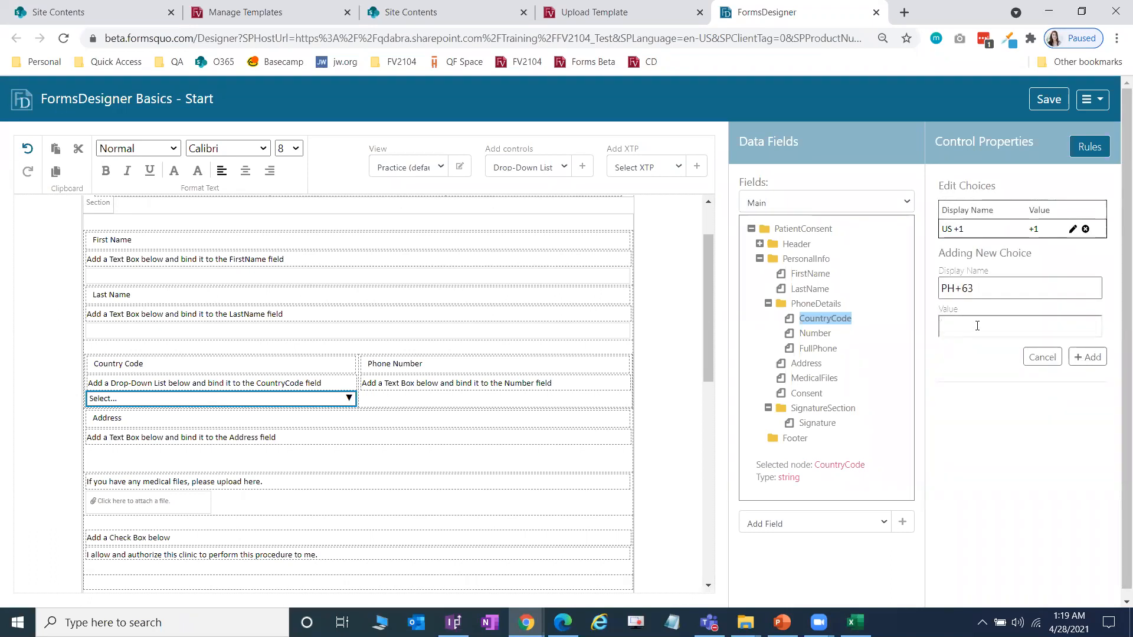
type("+63")
left_click(1091, 359)
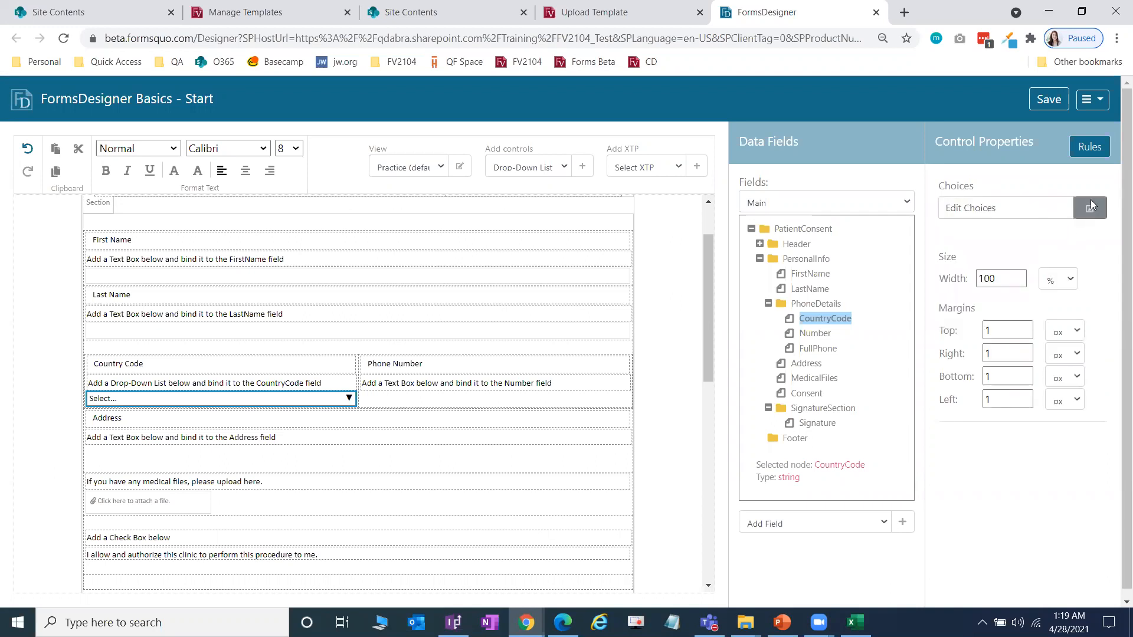
Step: Add the choice JP+81 with value +81
left_click(1092, 207)
left_click(988, 312)
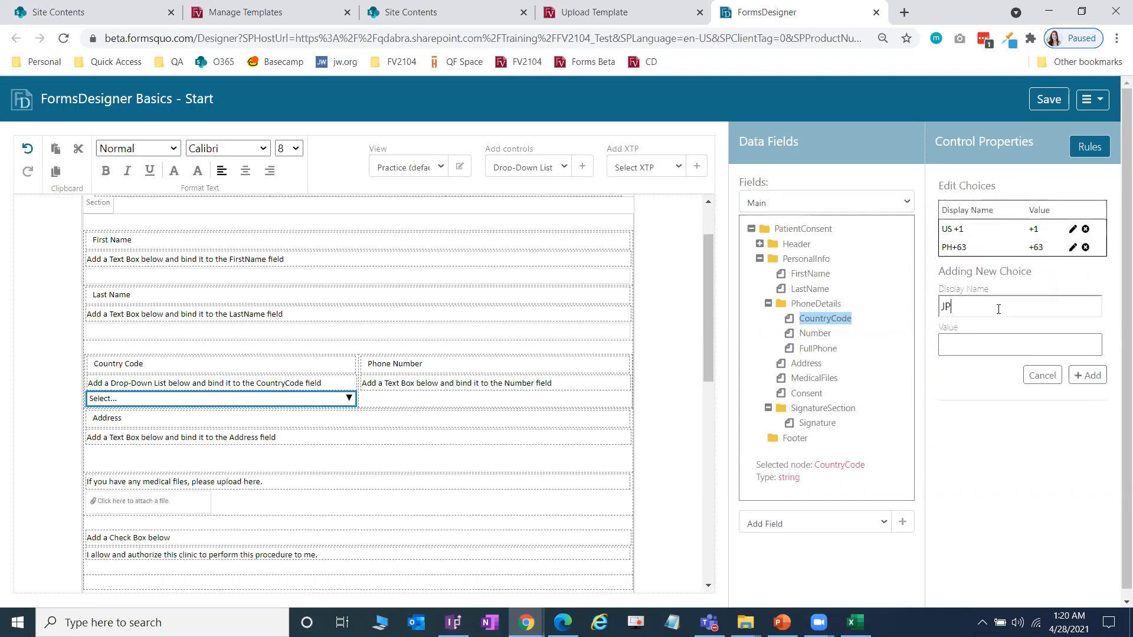
key("Tab")
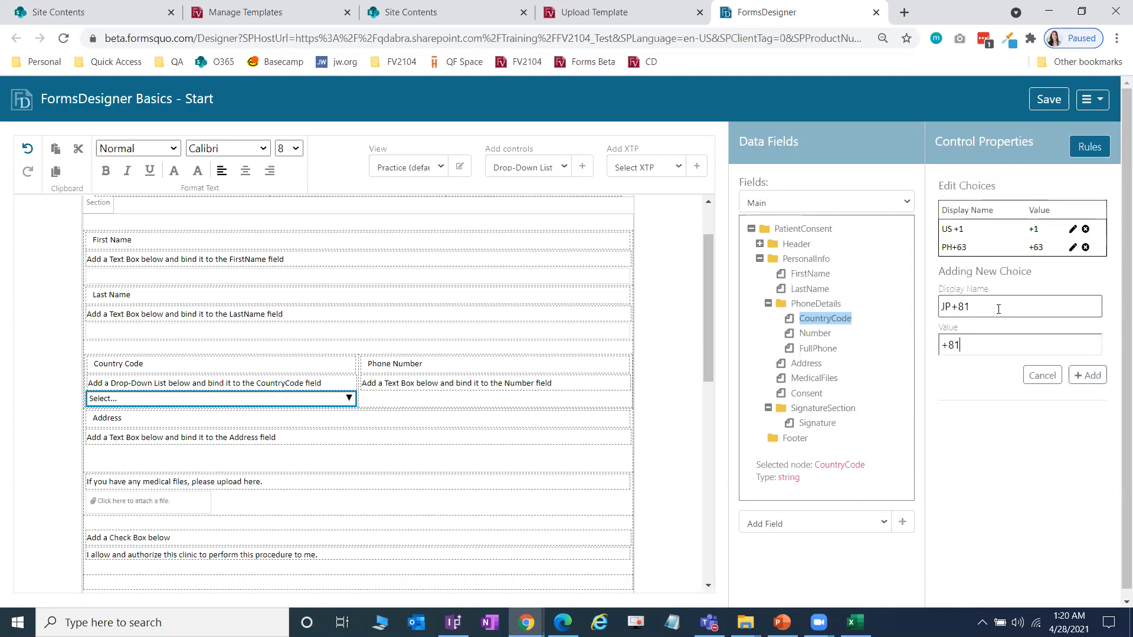
type("+81")
left_click(1087, 375)
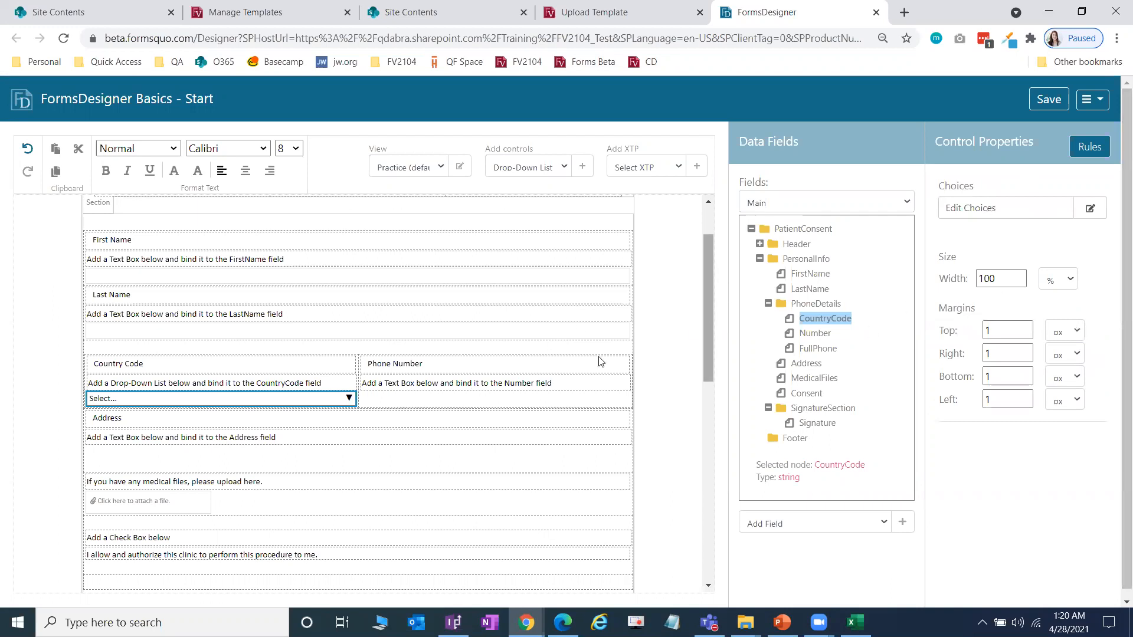
Step: Insert a Text Box bound to the Number field under the Phone Number label
left_click(382, 400)
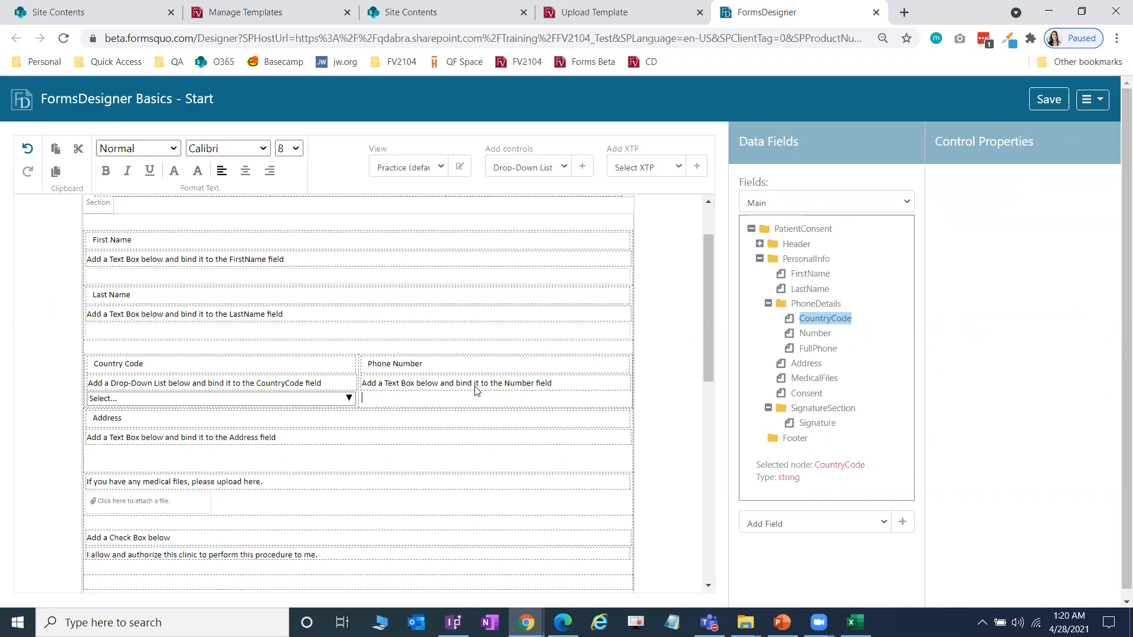
left_click(565, 168)
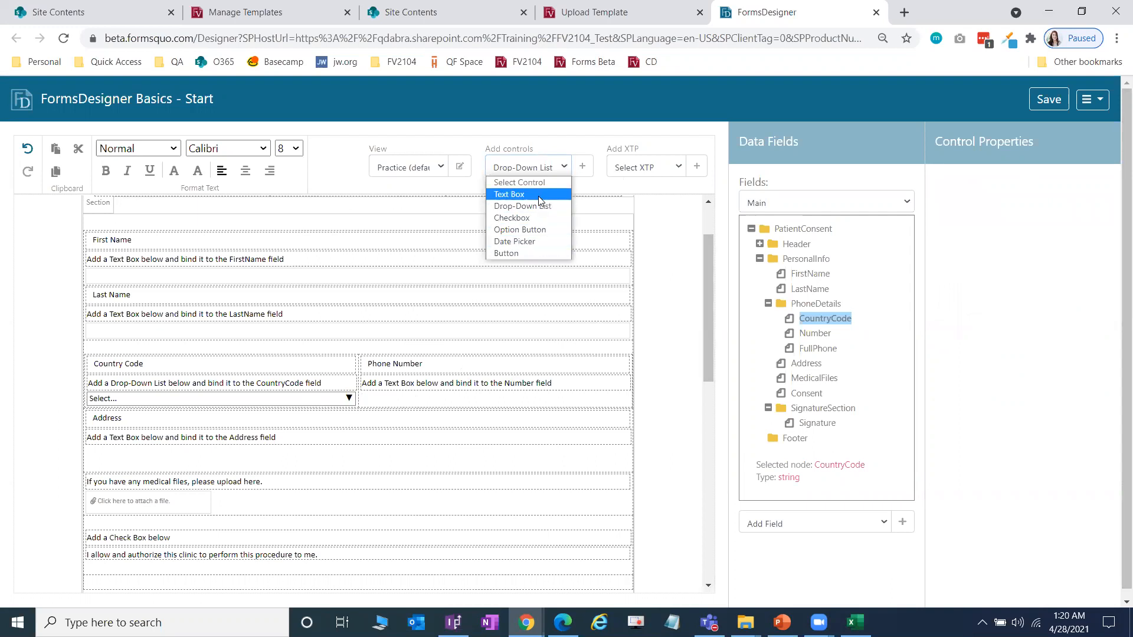
left_click(519, 194)
left_click(582, 169)
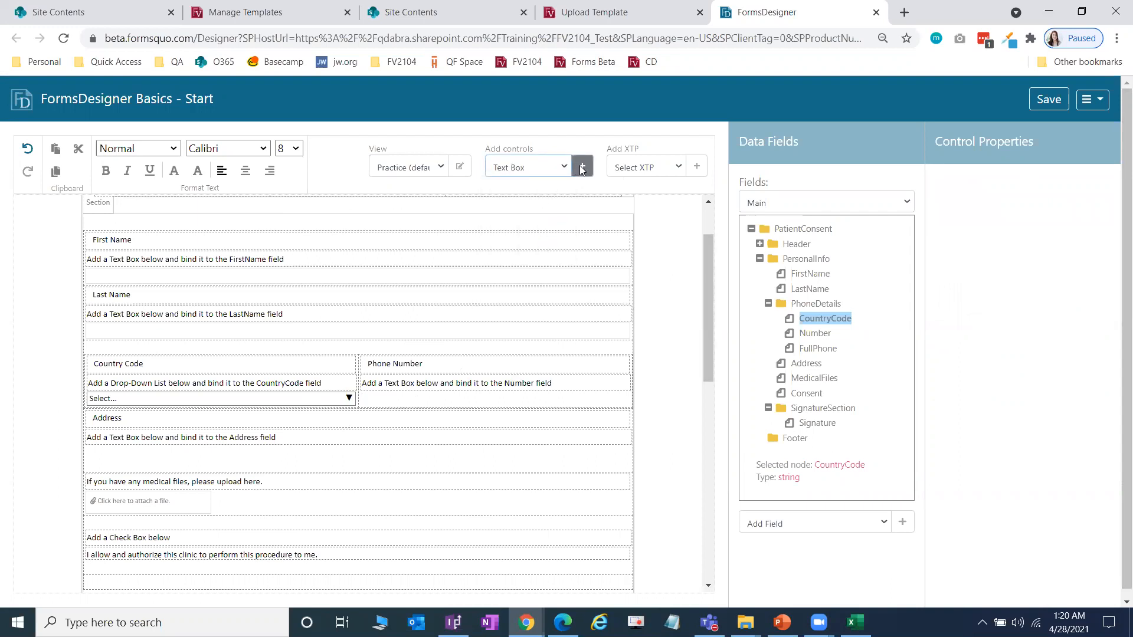
left_click(804, 334)
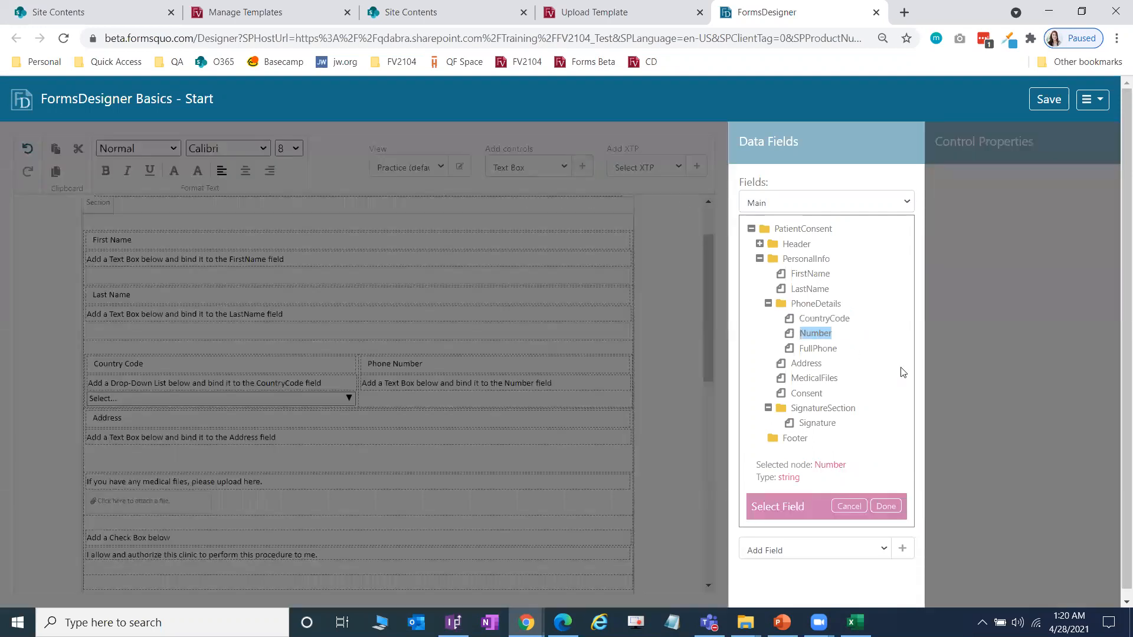
left_click(886, 506)
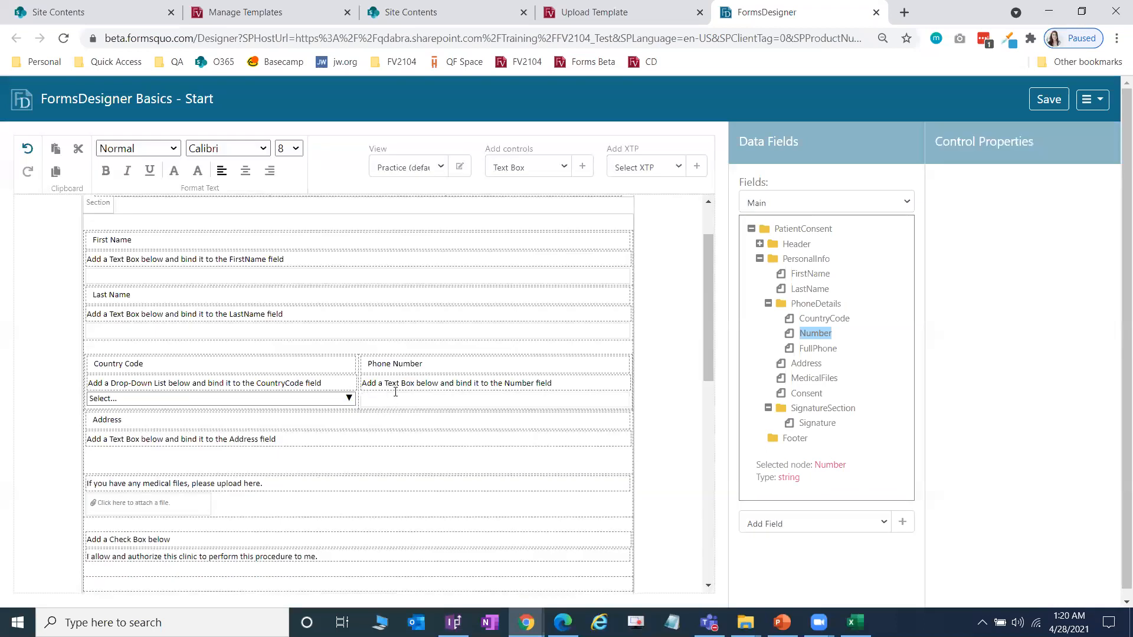
scroll(196, 342, "down", 3)
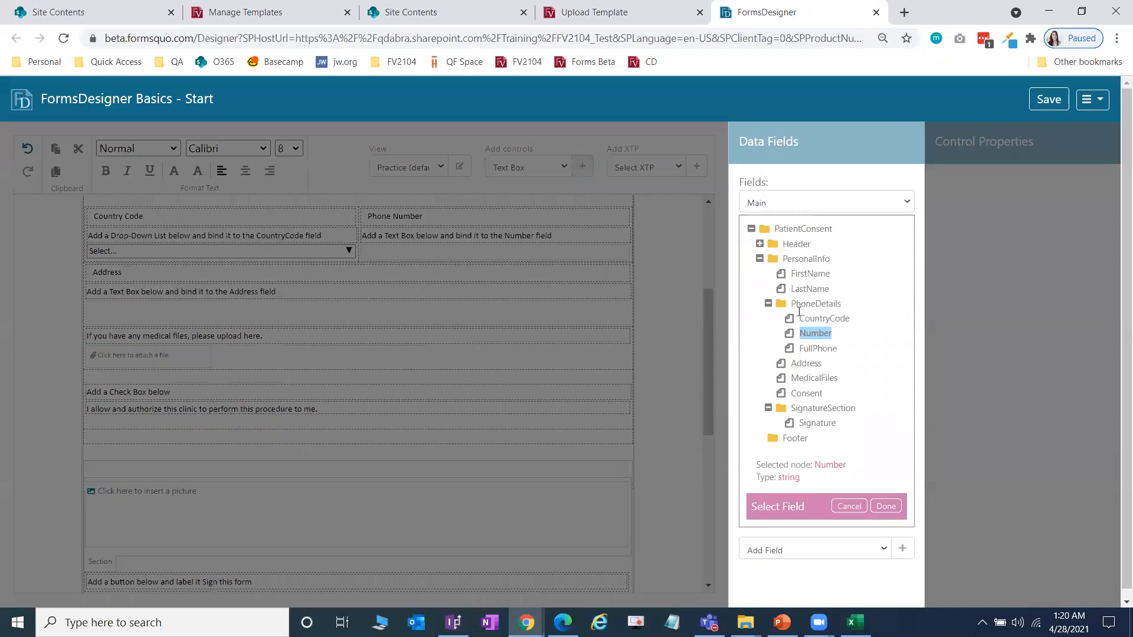
Step: Insert a Text Box bound to the Address field under the Address label
left_click(582, 166)
left_click(807, 363)
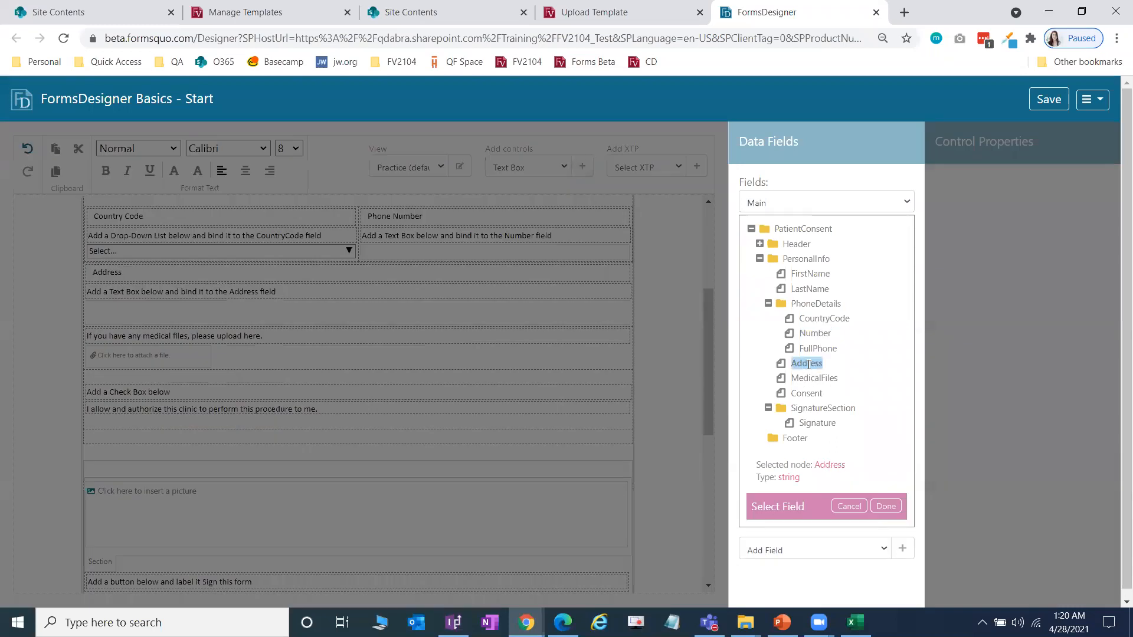
left_click(886, 507)
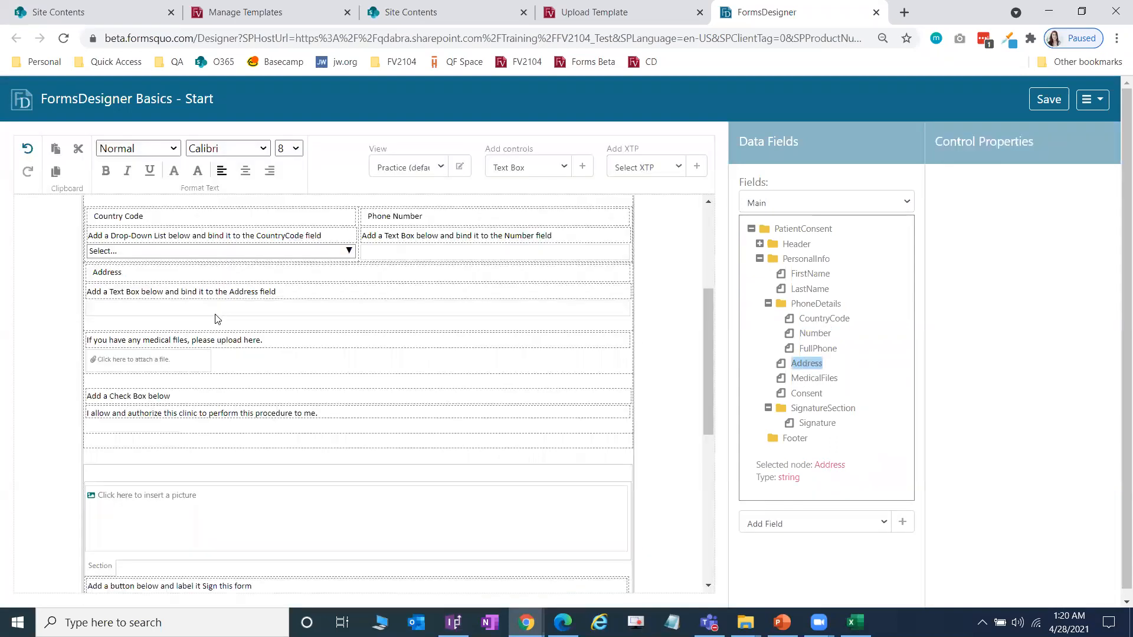
scroll(212, 315, "down", 2)
Step: Place the cursor in the empty row below the consent text
left_click(134, 326)
left_click(147, 340)
left_click(143, 356)
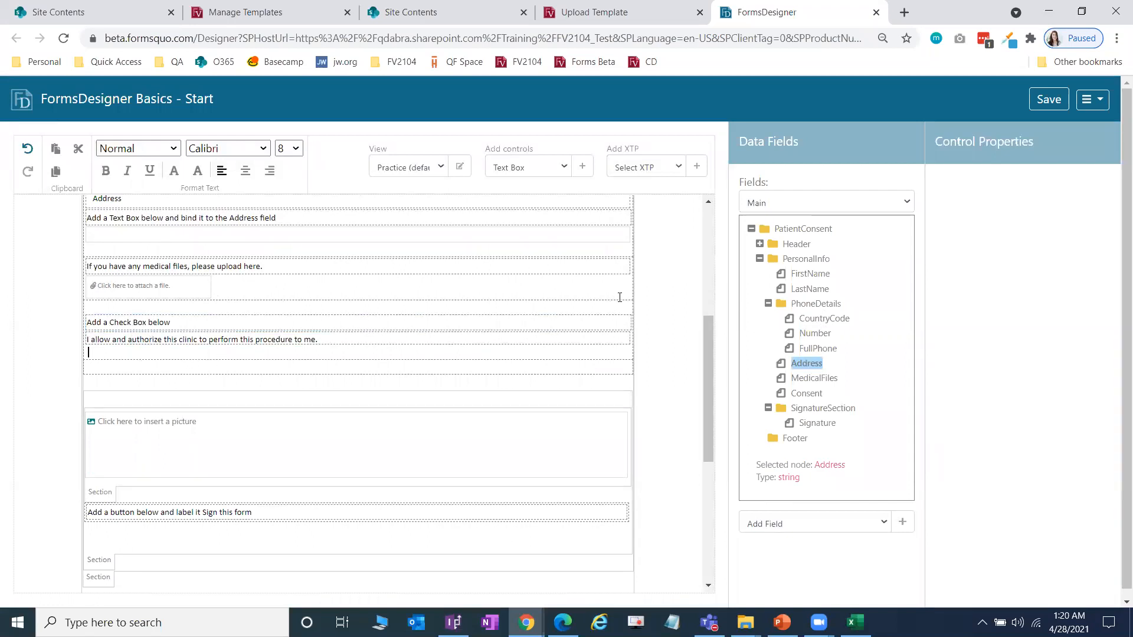
scroll(269, 260, "up", 5)
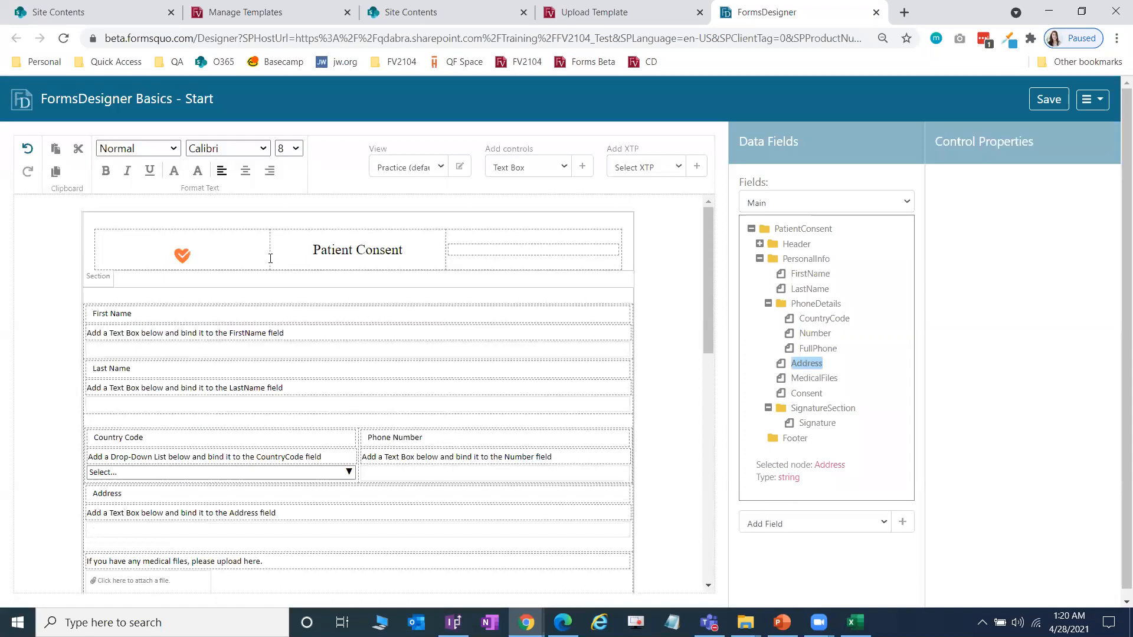
Step: With the Main data source, insert a Checkbox bound to the Consent field under the consent line
scroll(411, 277, "down", 1)
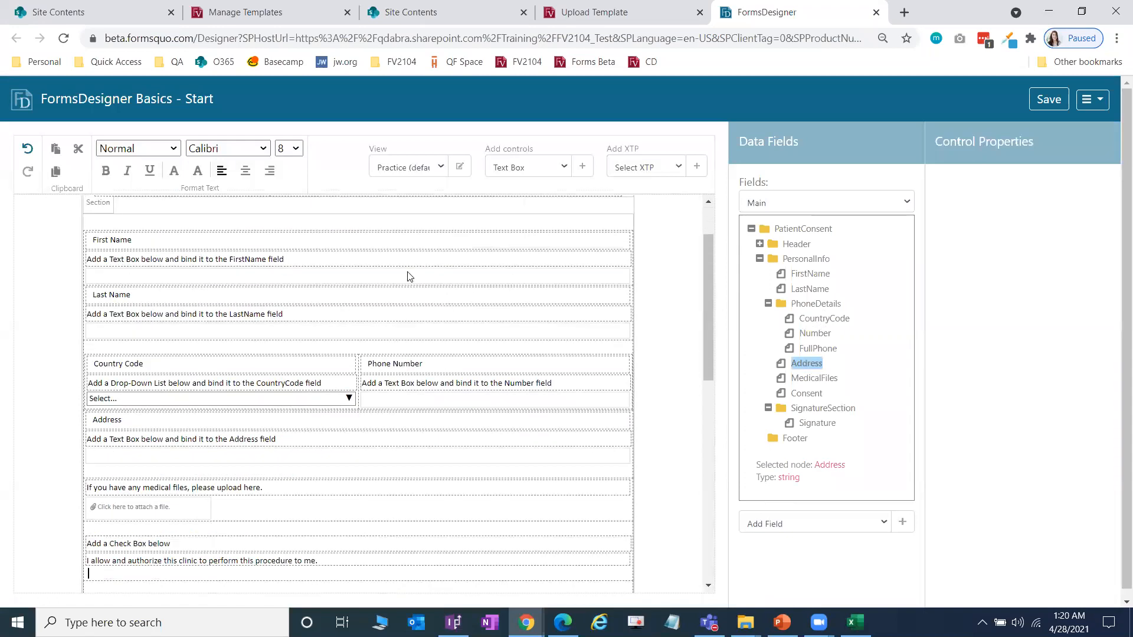
scroll(407, 277, "up", 1)
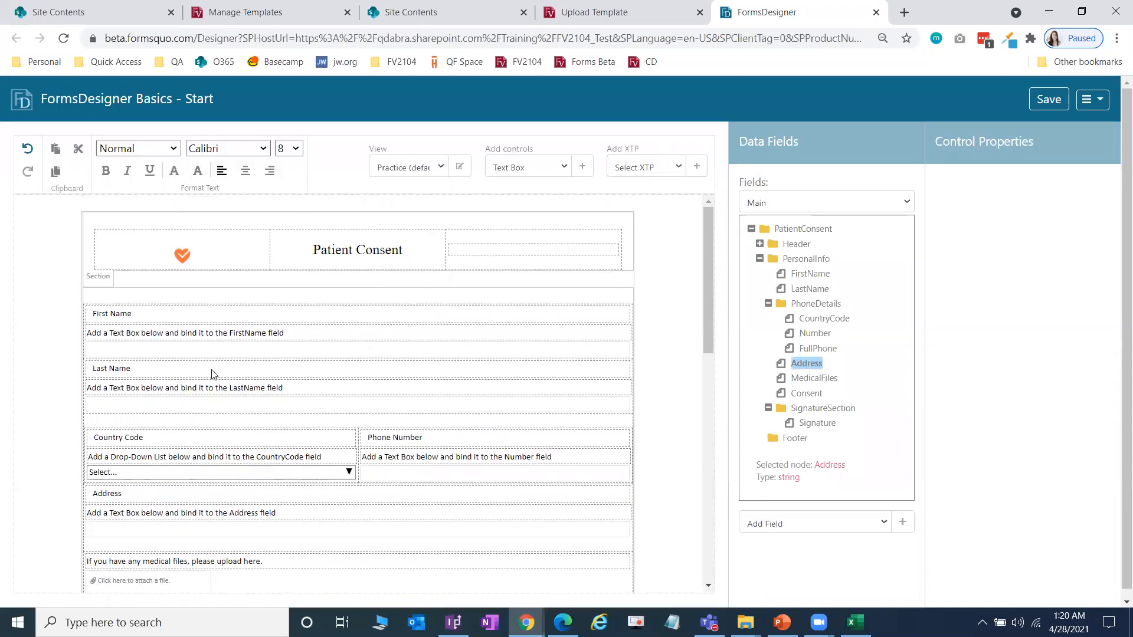
scroll(236, 361, "down", 3)
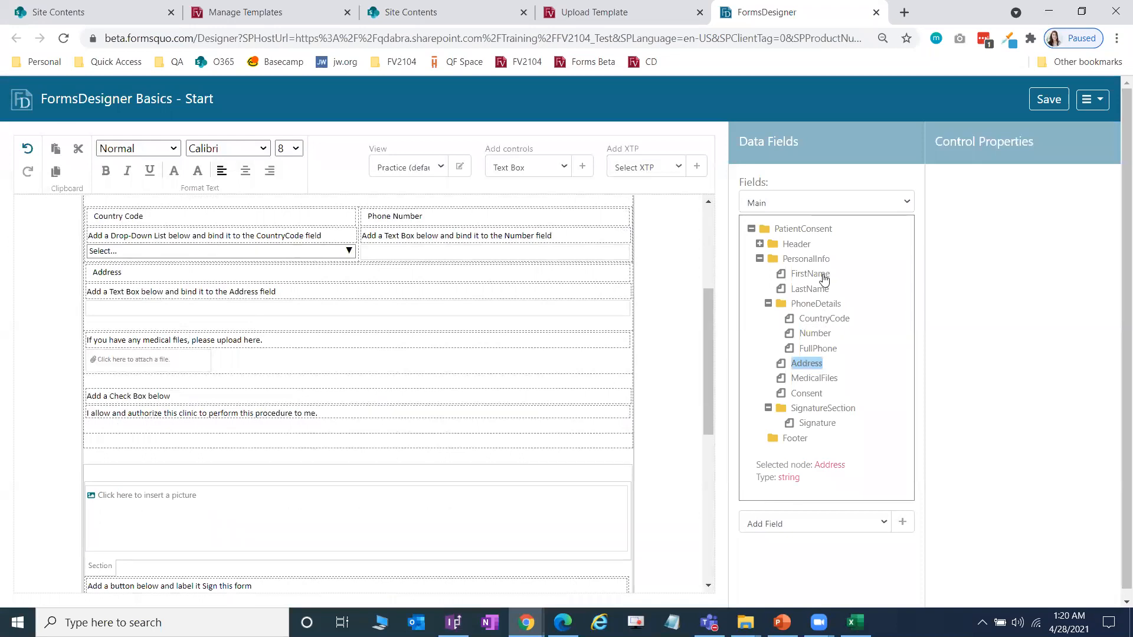
left_click(816, 216)
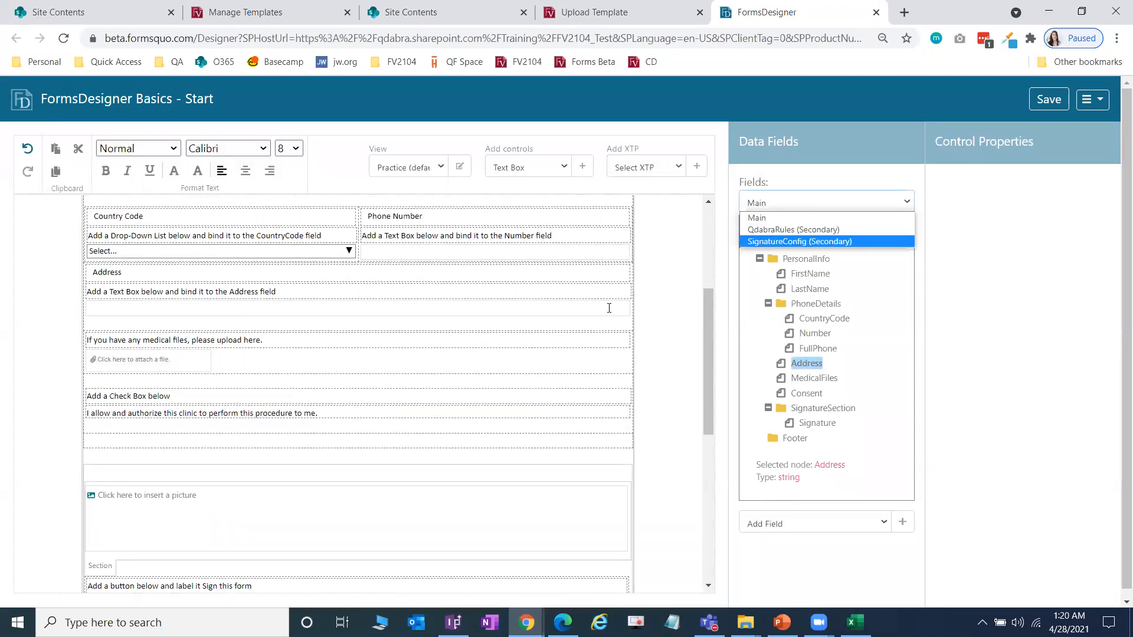
left_click(827, 165)
left_click(543, 170)
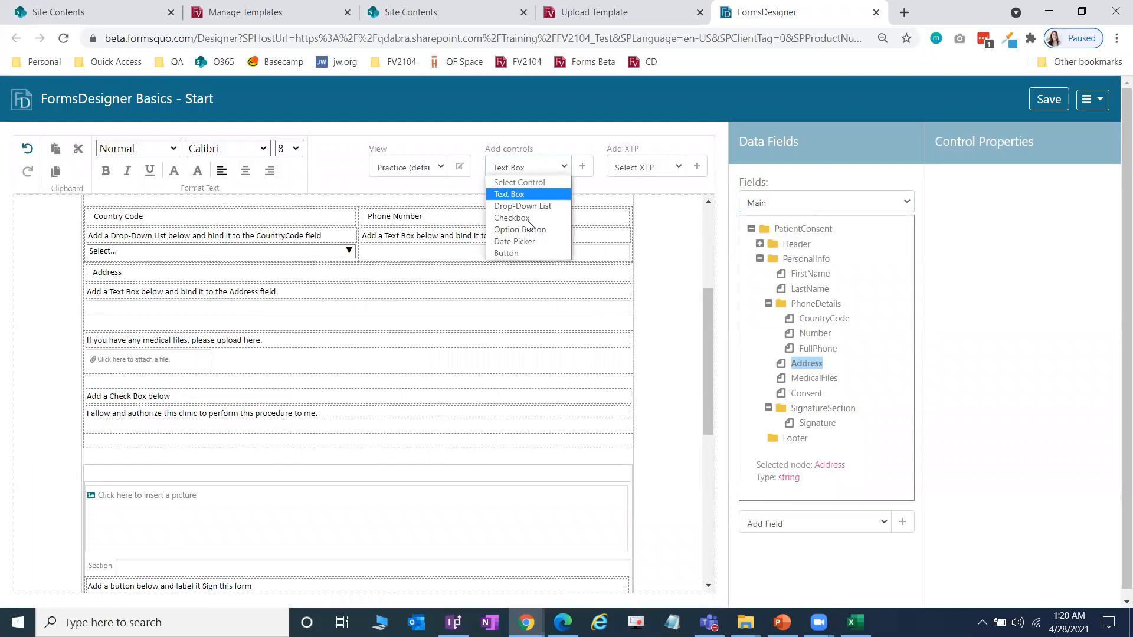
left_click(533, 219)
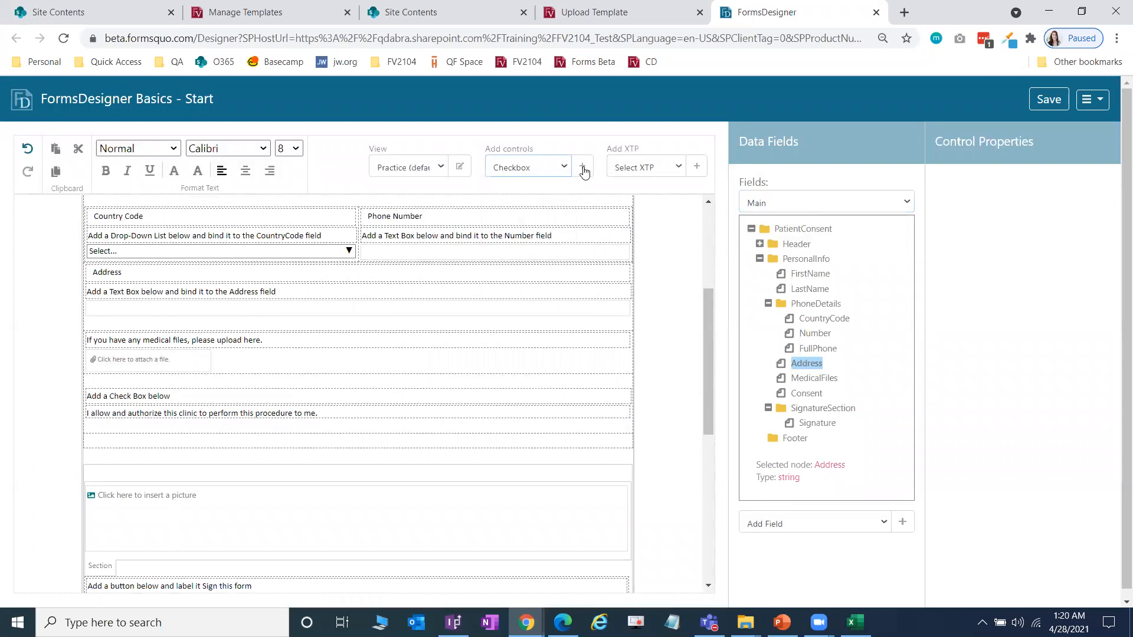
left_click(584, 170)
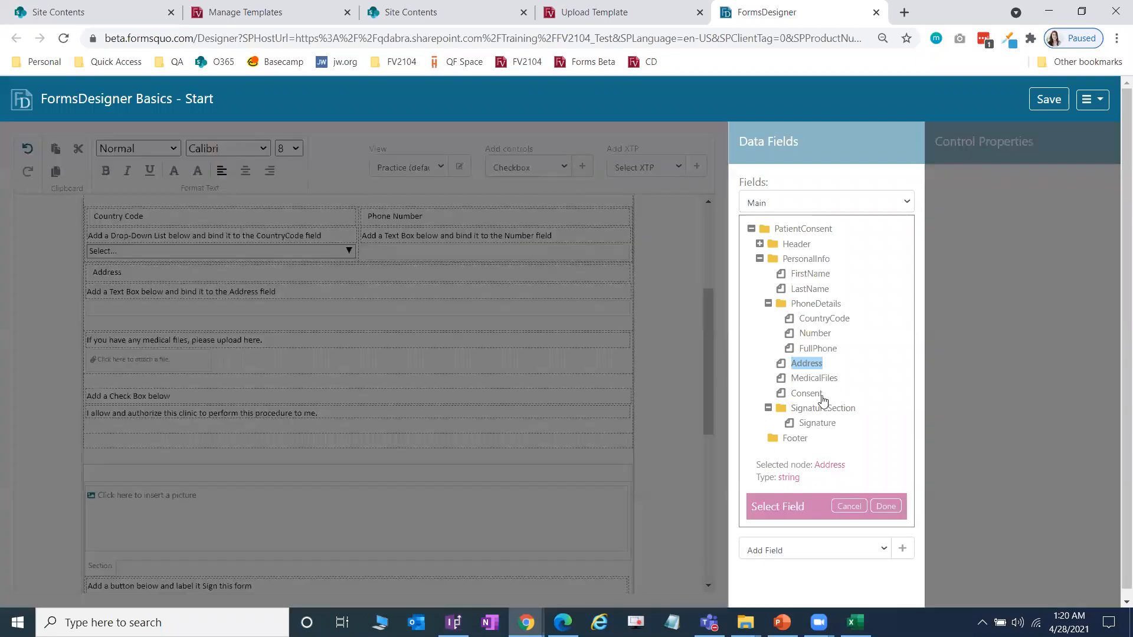
left_click(812, 393)
left_click(885, 506)
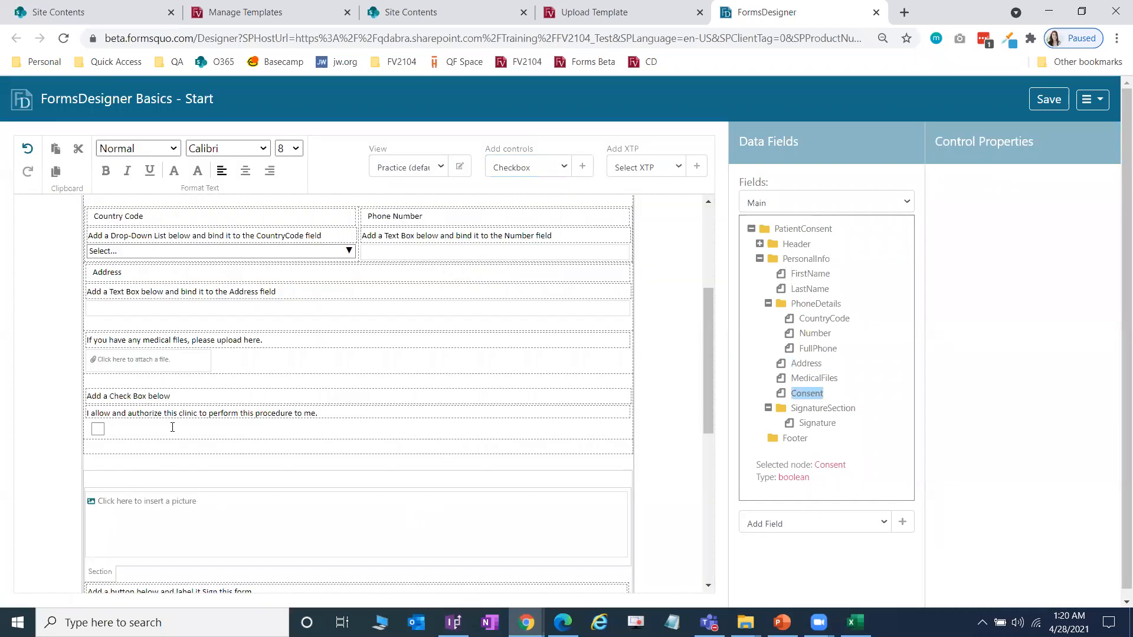
scroll(172, 427, "down", 1)
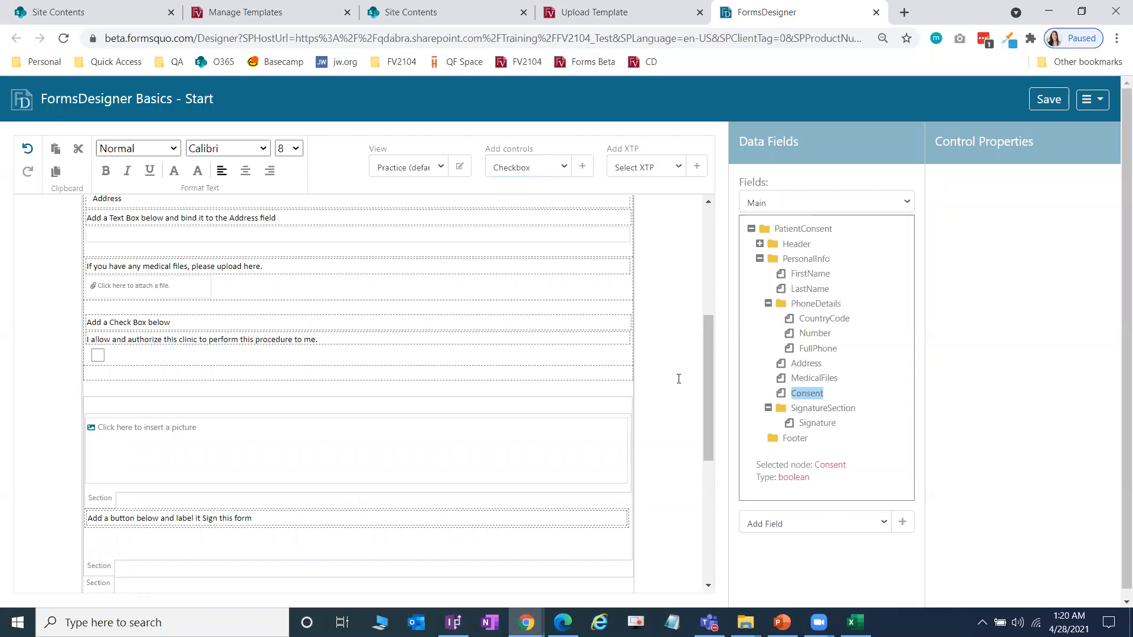
Step: Insert a Button under the signing instruction and set its label to 'Sign this form'
left_click(532, 171)
left_click(533, 251)
left_click(582, 167)
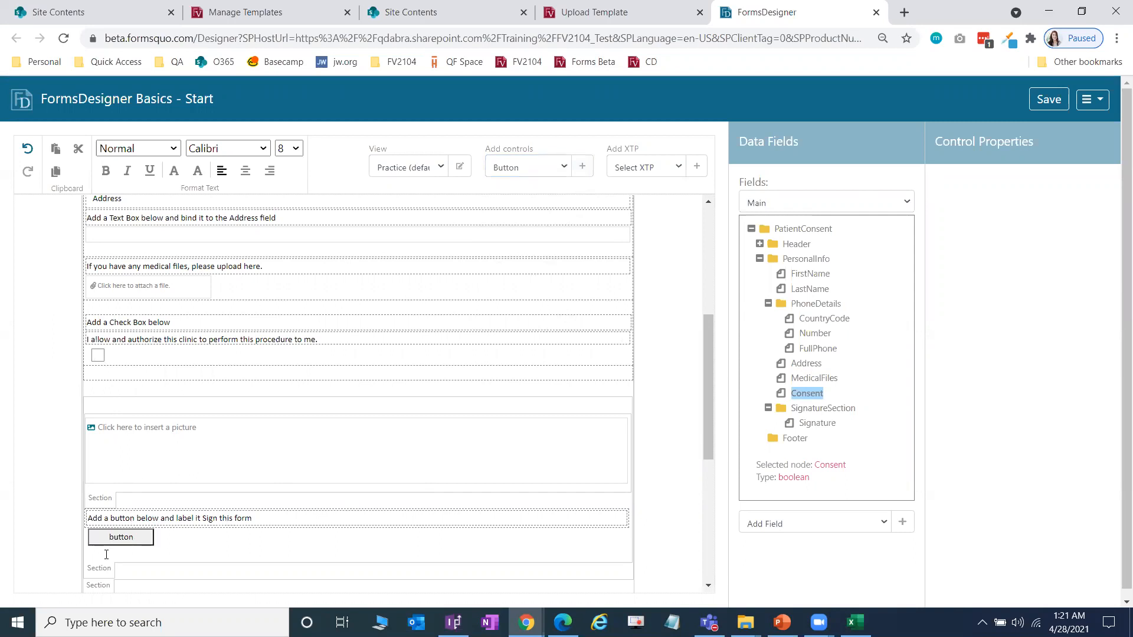
left_click(127, 540)
left_click(1080, 208)
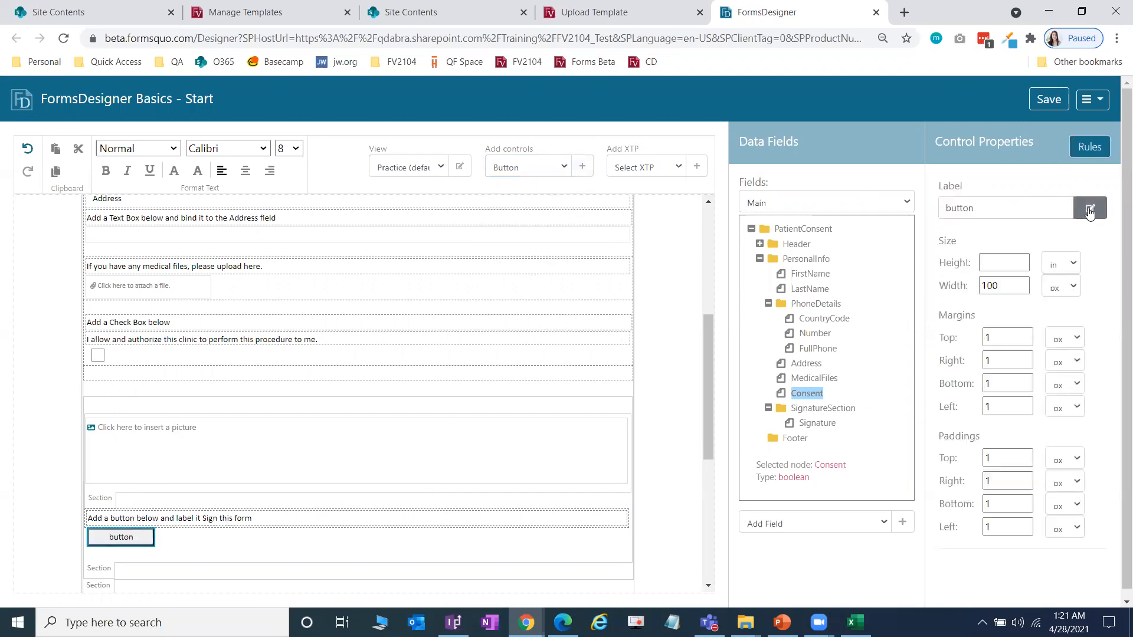
type("Sign this form")
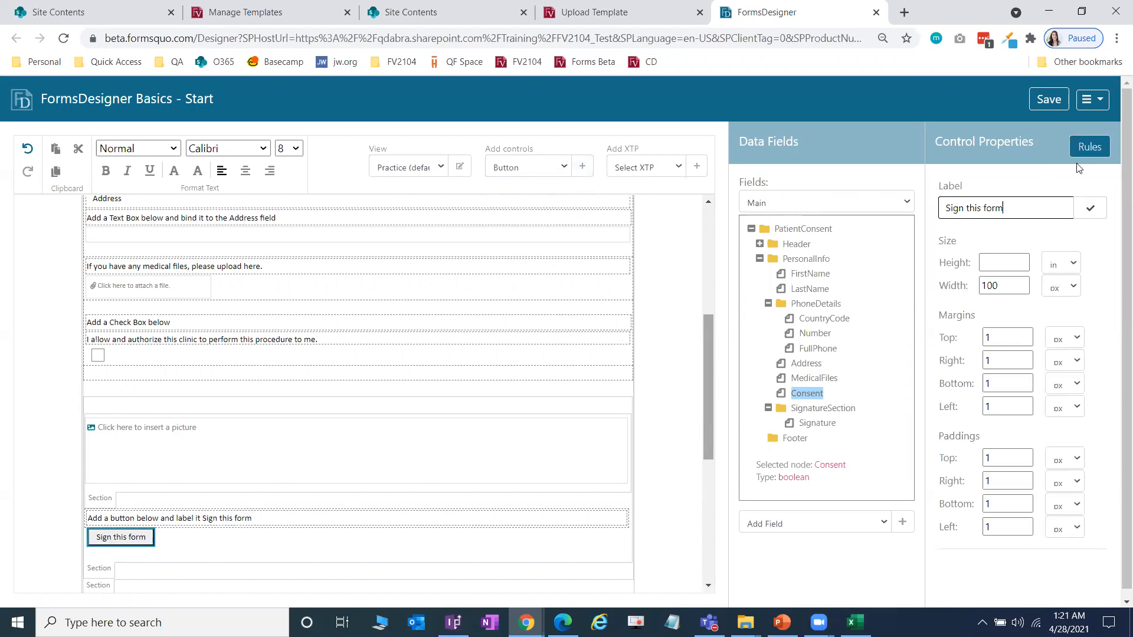
left_click(1090, 208)
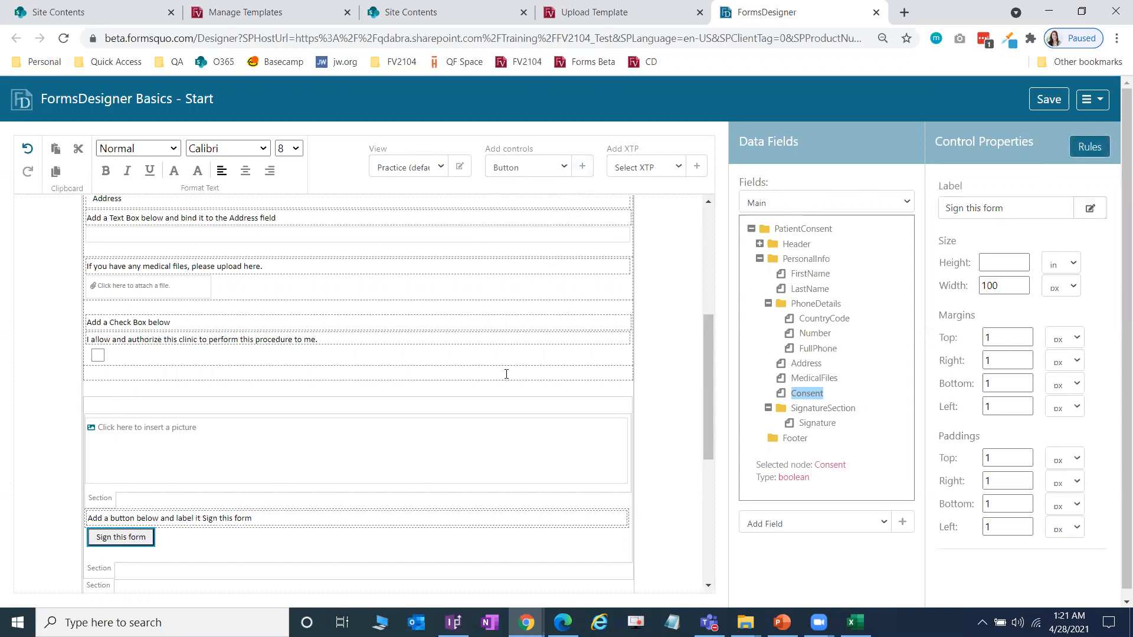
scroll(448, 396, "down", 4)
scroll(449, 396, "up", 9)
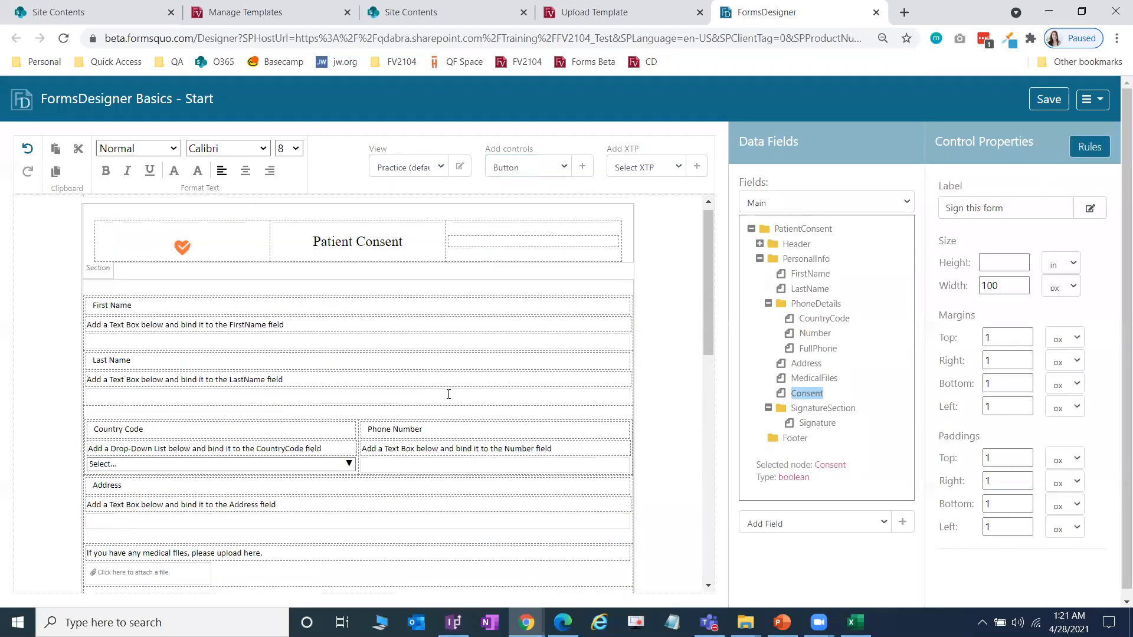
Step: Save the form design and dismiss the save confirmation
left_click(1050, 100)
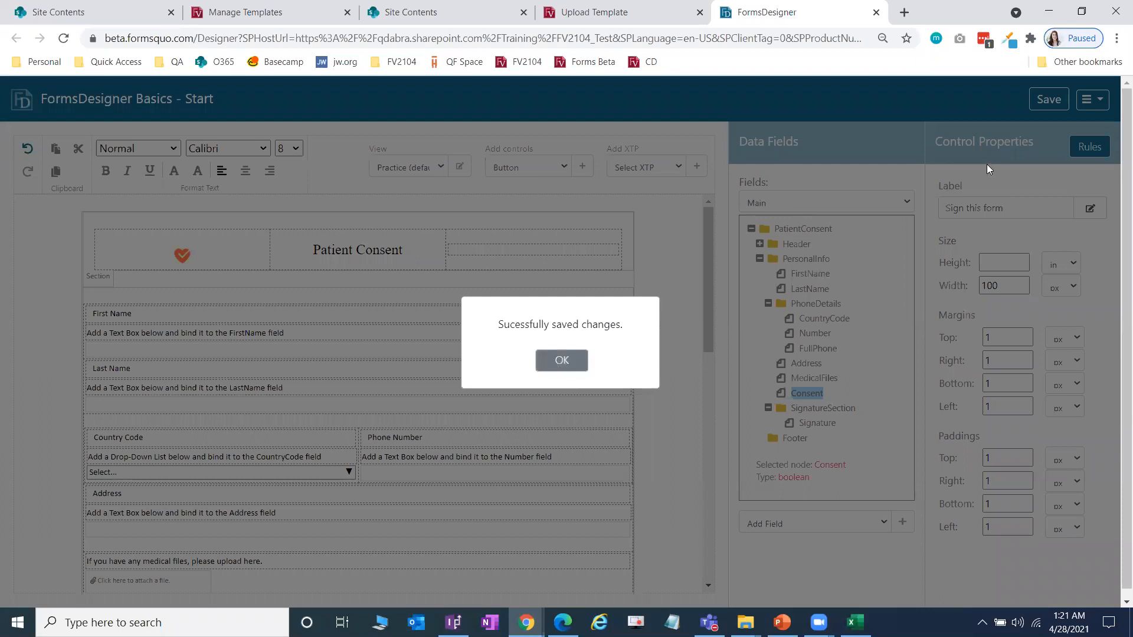
left_click(567, 361)
left_click(1092, 99)
Step: Open the form preview and try First Name, Last Name and the Country Code list (US +1)
left_click(1033, 134)
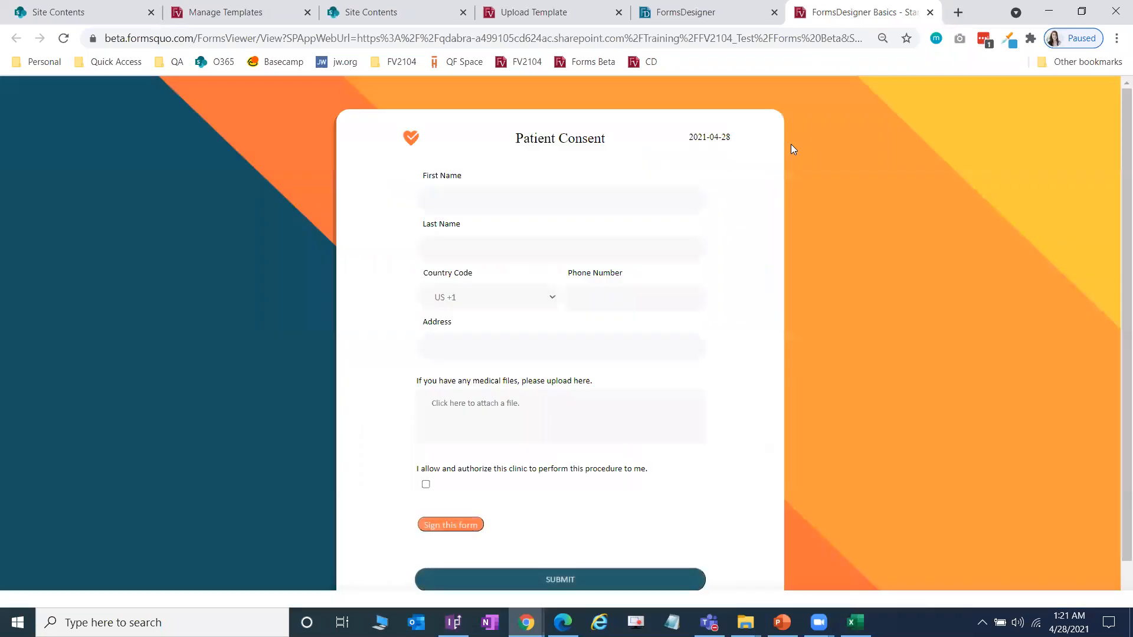
scroll(738, 324, "down", 1)
scroll(762, 330, "up", 1)
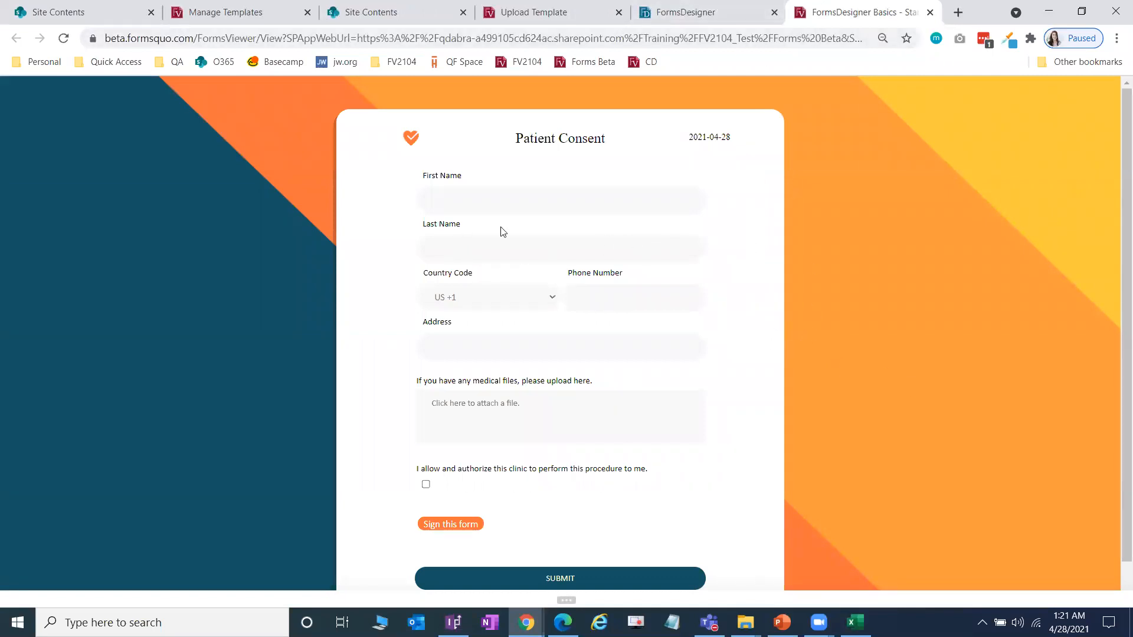
left_click(538, 198)
left_click(508, 248)
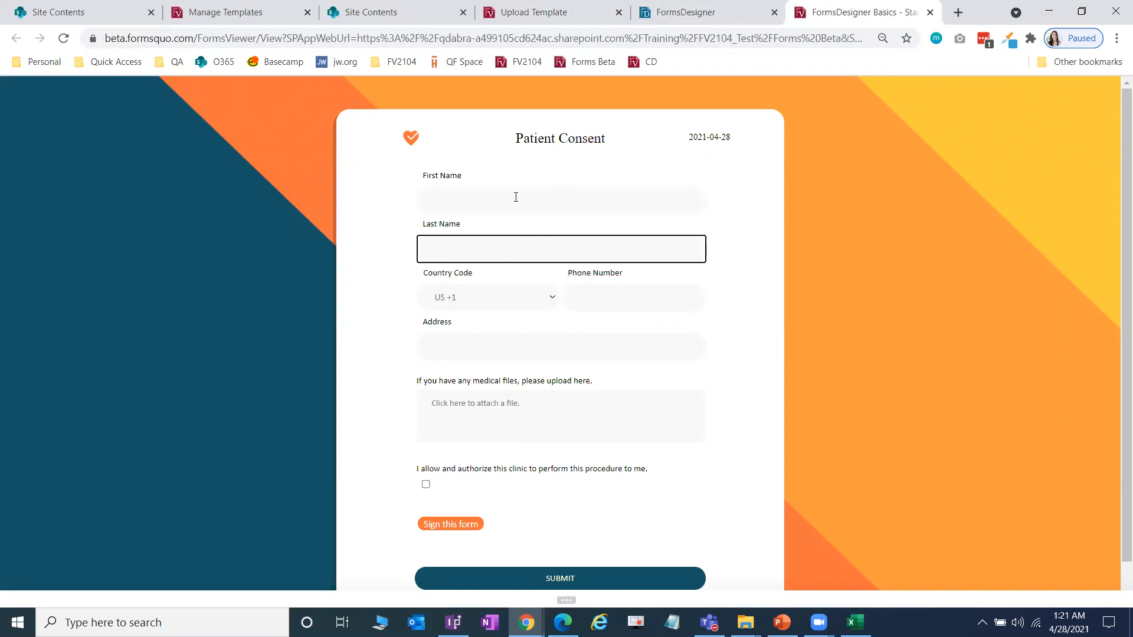
left_click(511, 298)
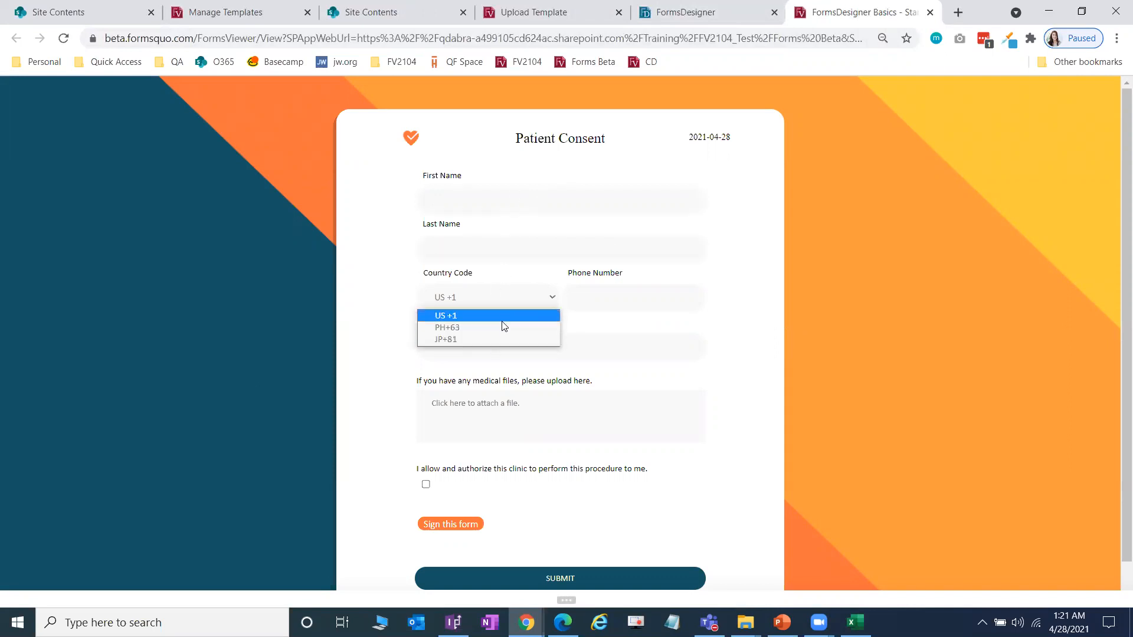
left_click(650, 295)
Step: Try Phone Number and Address, tick then untick the consent checkbox, and restore the browser down
left_click(591, 349)
scroll(664, 434, "down", 1)
left_click(426, 446)
left_click(428, 448)
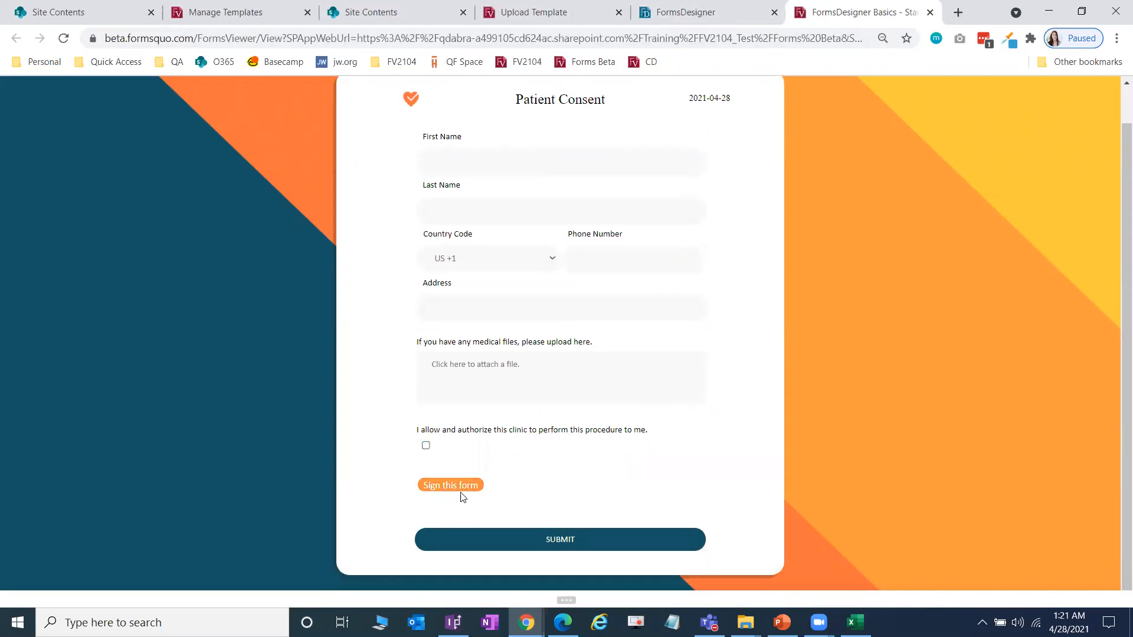
scroll(675, 440, "up", 1)
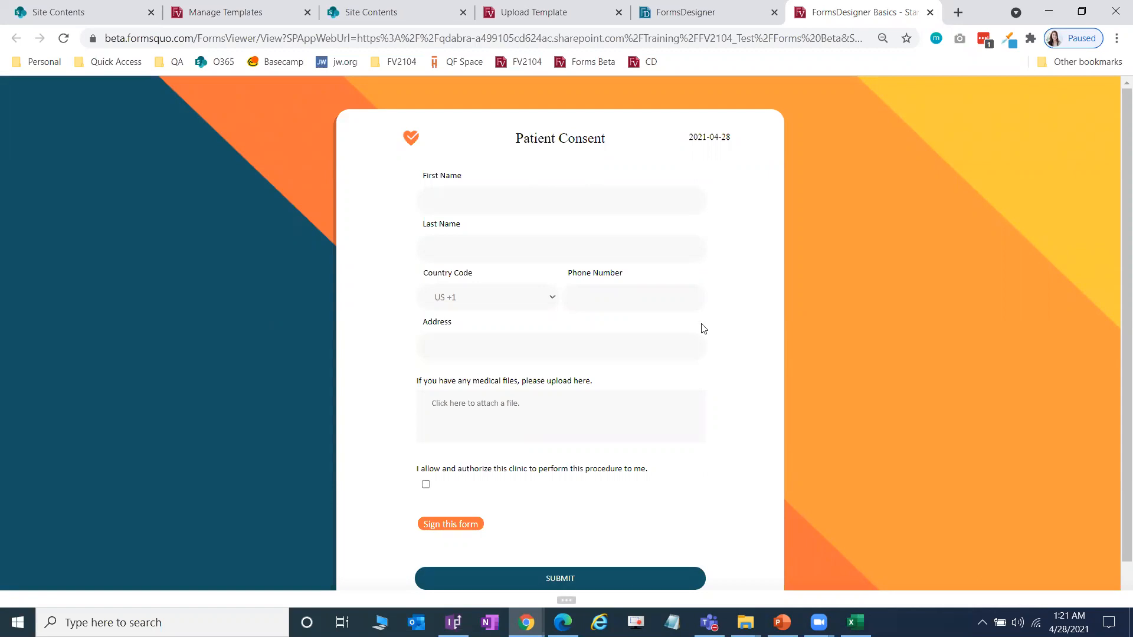
scroll(678, 367, "down", 1)
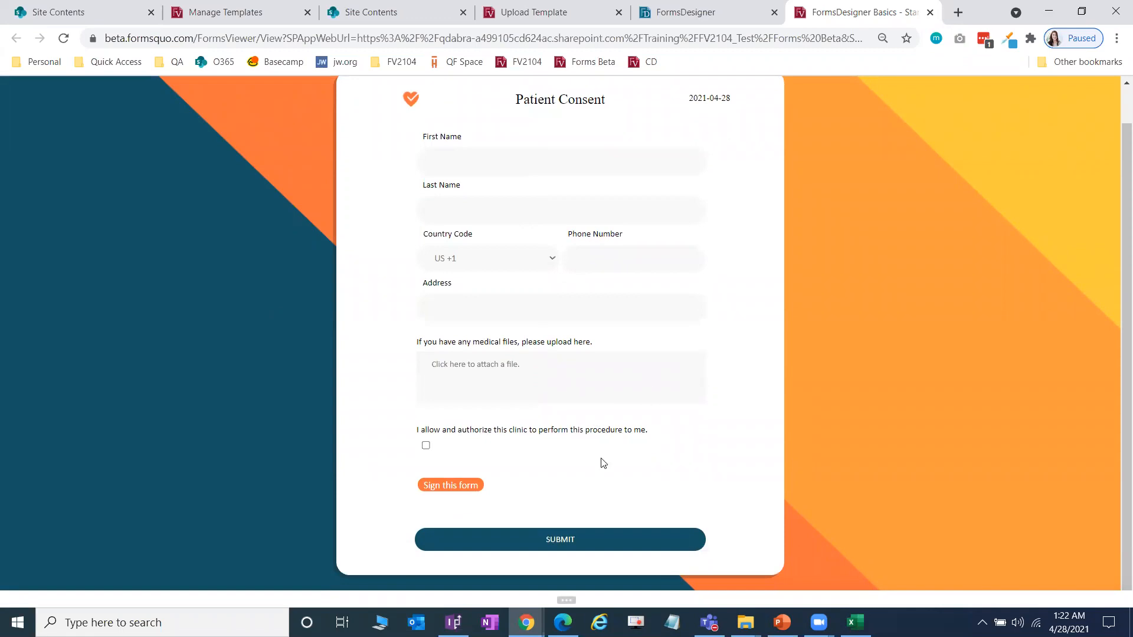
scroll(640, 354, "up", 1)
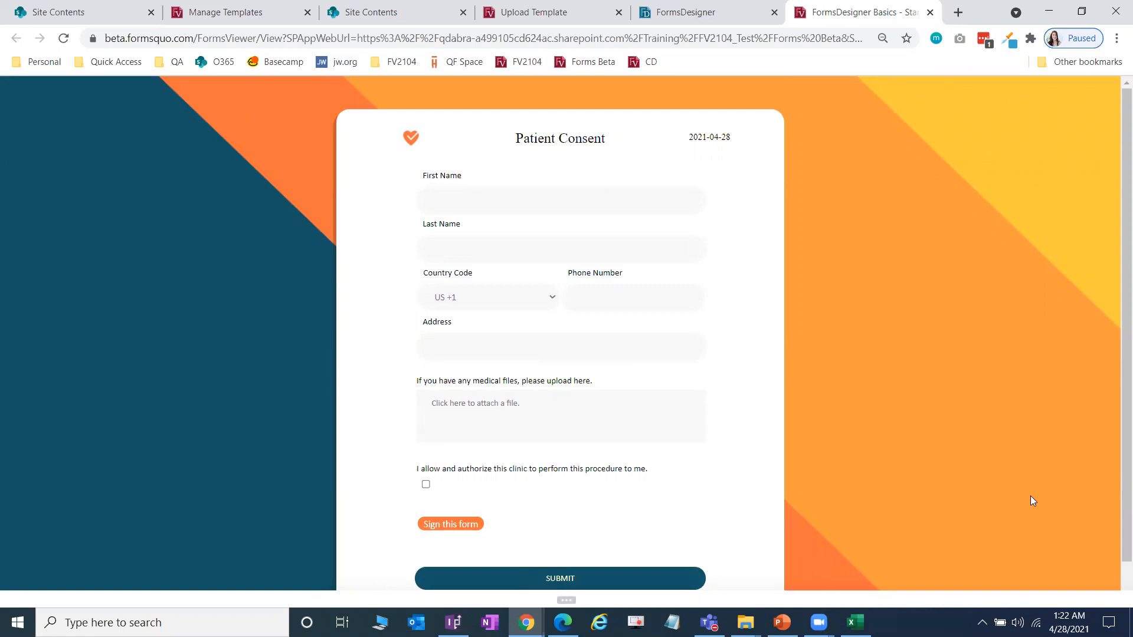
left_click(1081, 12)
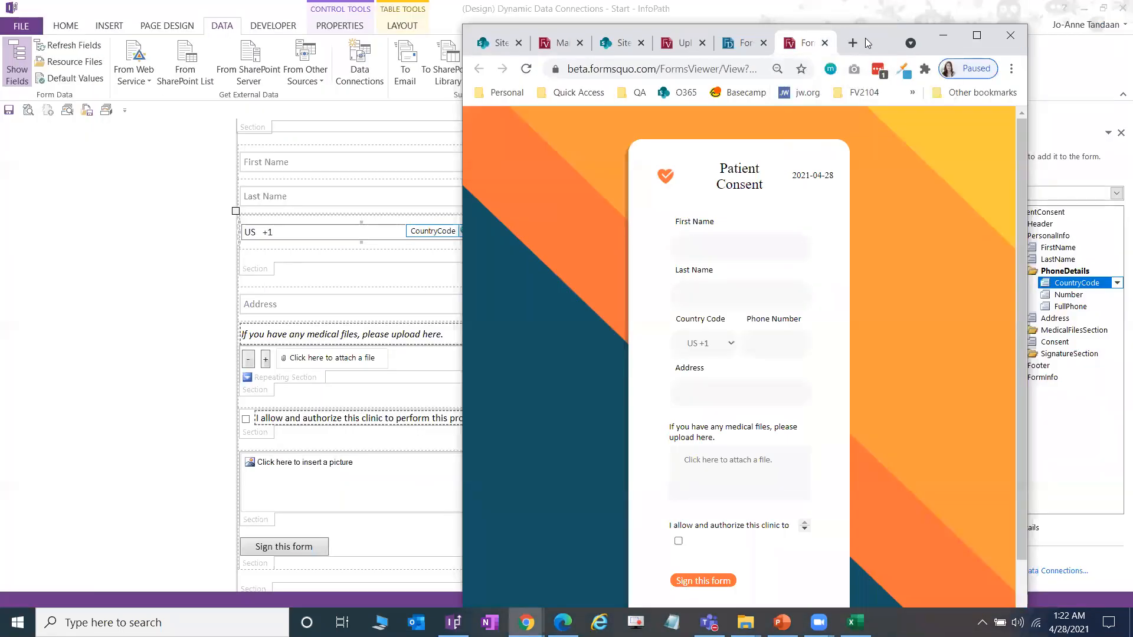
Step: Rearrange the browser window, open the form's command log, and maximize the browser
key("super+Left")
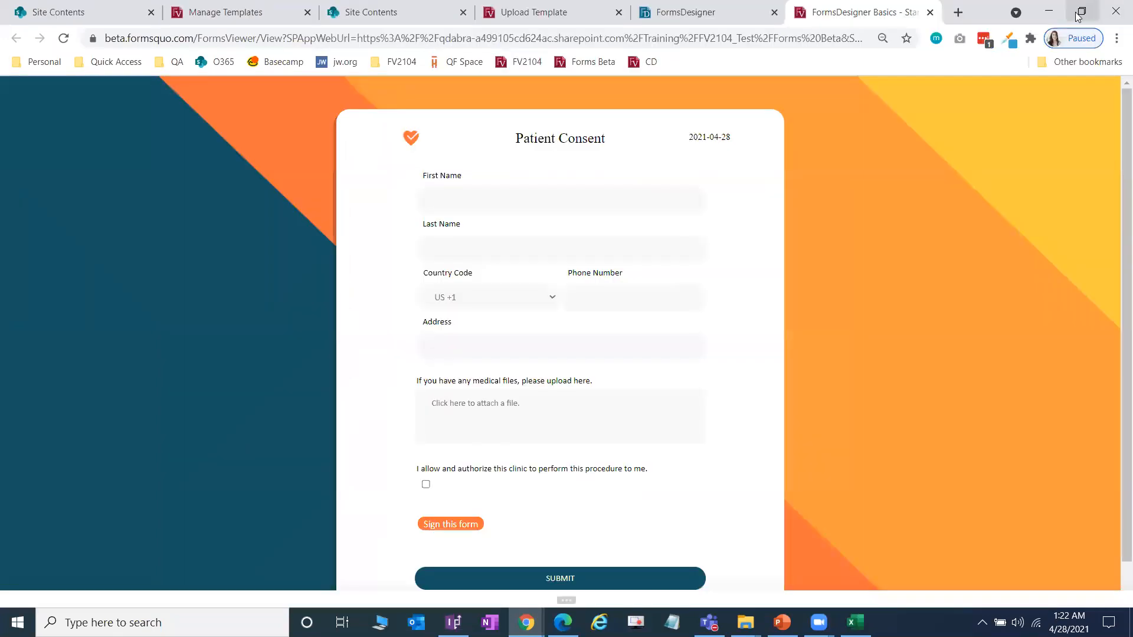
left_click(1081, 9)
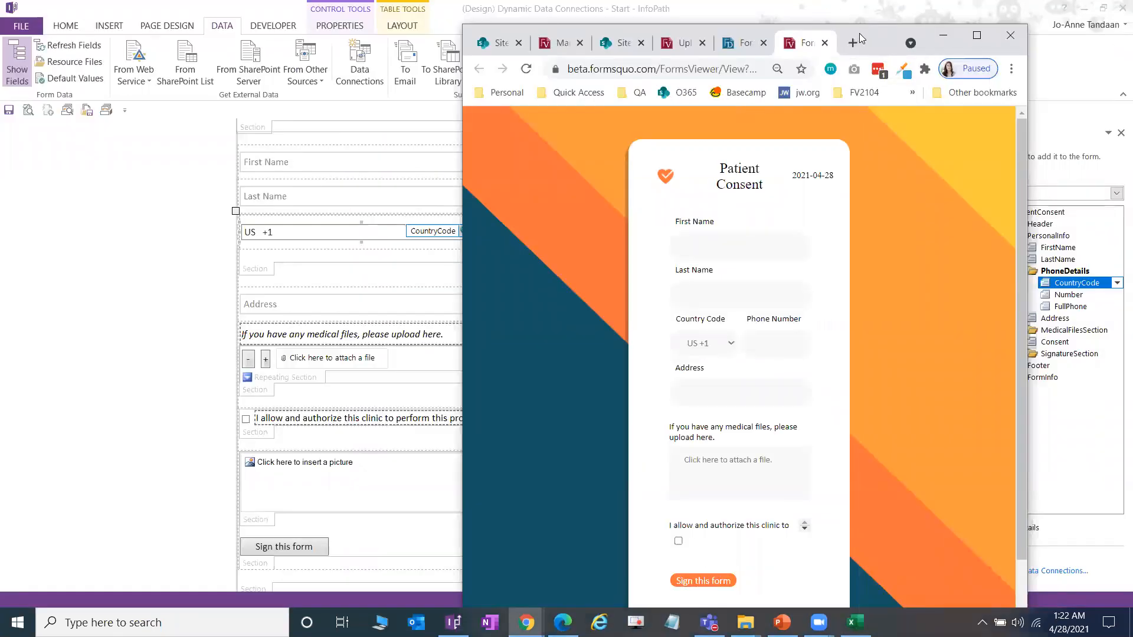
left_click_drag(859, 33, 535, 13)
left_click(421, 602)
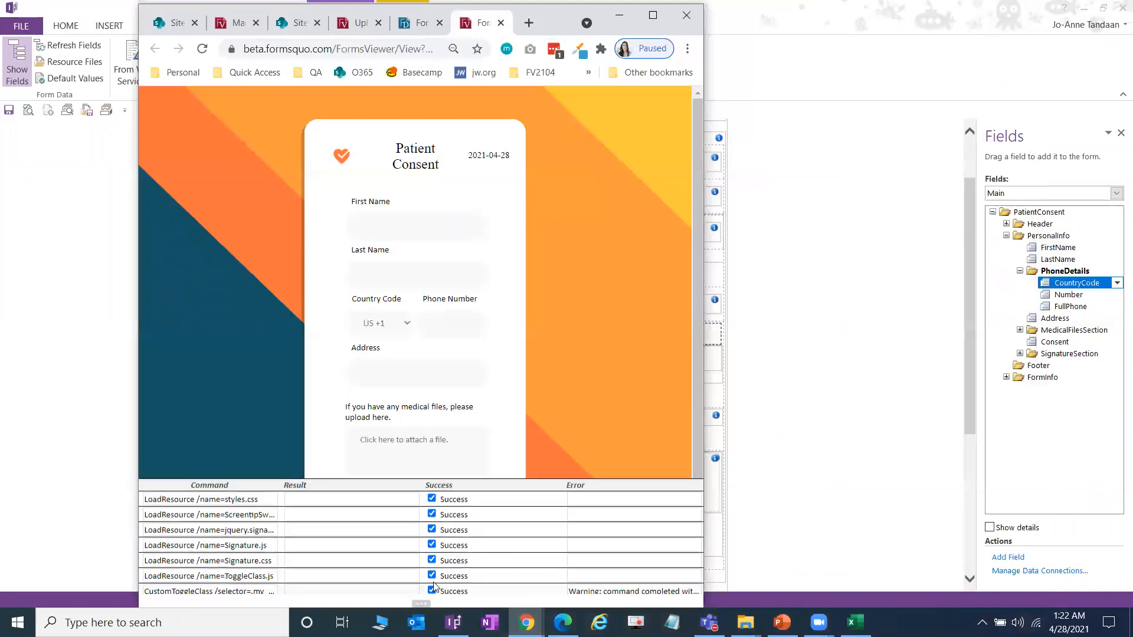
left_click(653, 15)
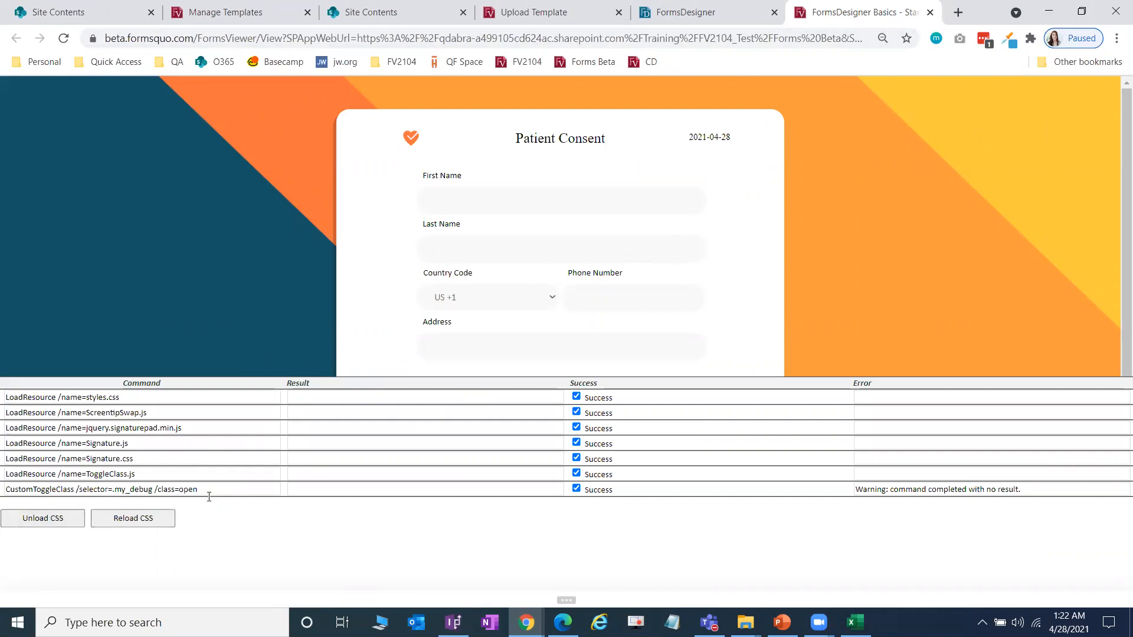
Step: Unload the CSS and test the unstyled fields, keeping US +1 and ticking the consent box
left_click(65, 522)
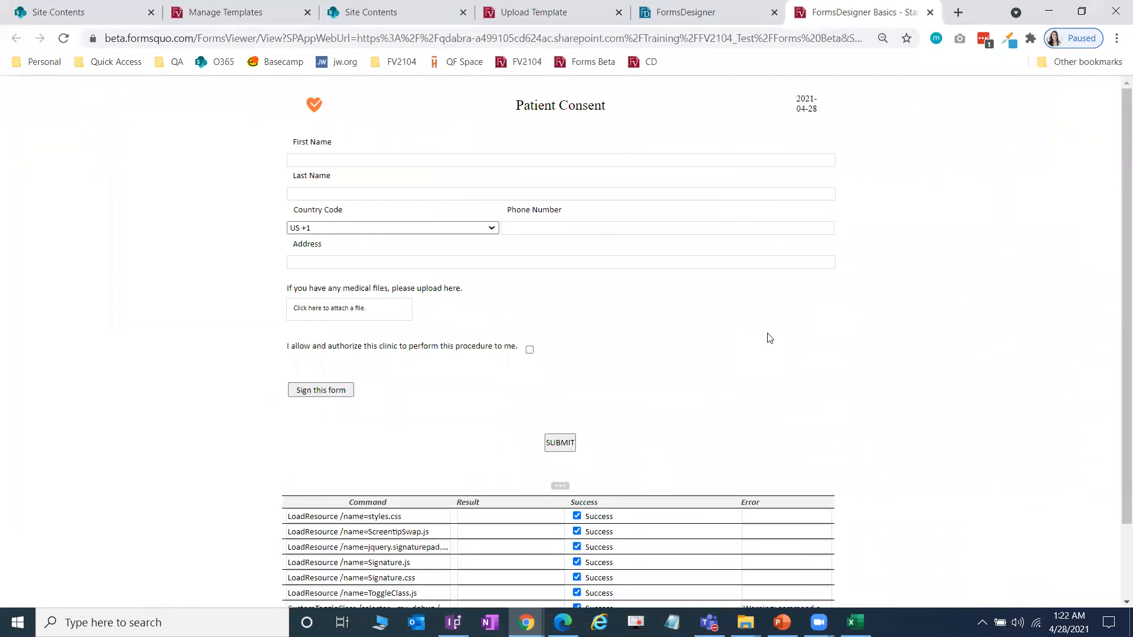
scroll(762, 345, "down", 2)
scroll(761, 349, "up", 2)
scroll(608, 277, "down", 2)
scroll(561, 308, "up", 2)
left_click(333, 161)
left_click(334, 194)
left_click(365, 228)
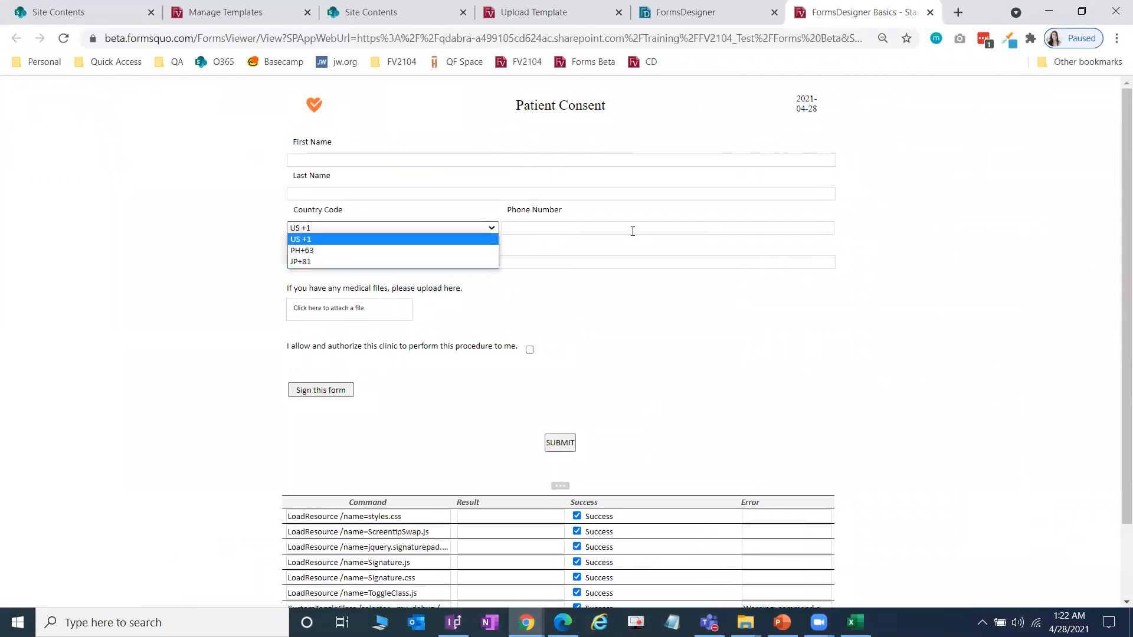
left_click(530, 278)
left_click(531, 262)
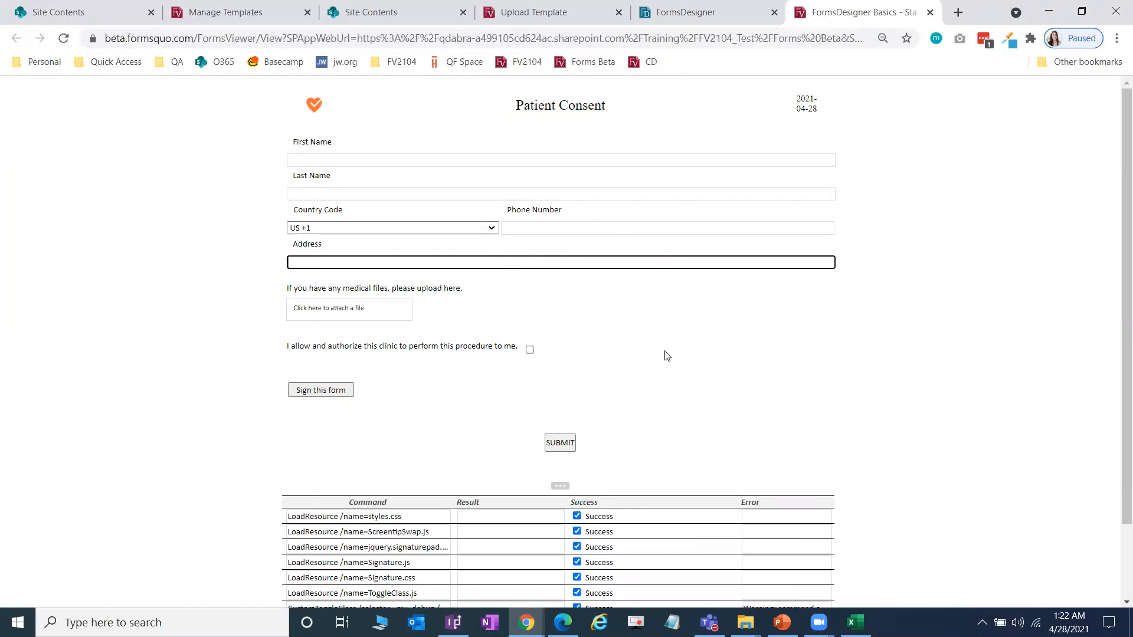
left_click(529, 350)
scroll(530, 349, "down", 3)
Step: Reload the form's CSS and maximize the browser again
left_click(416, 565)
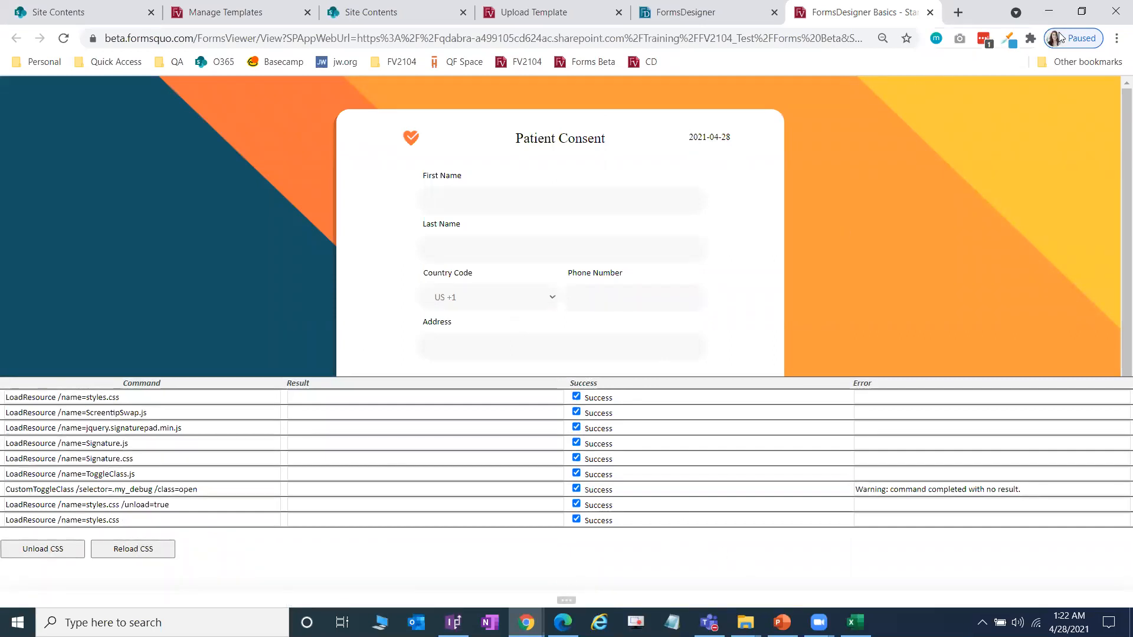
left_click(1080, 14)
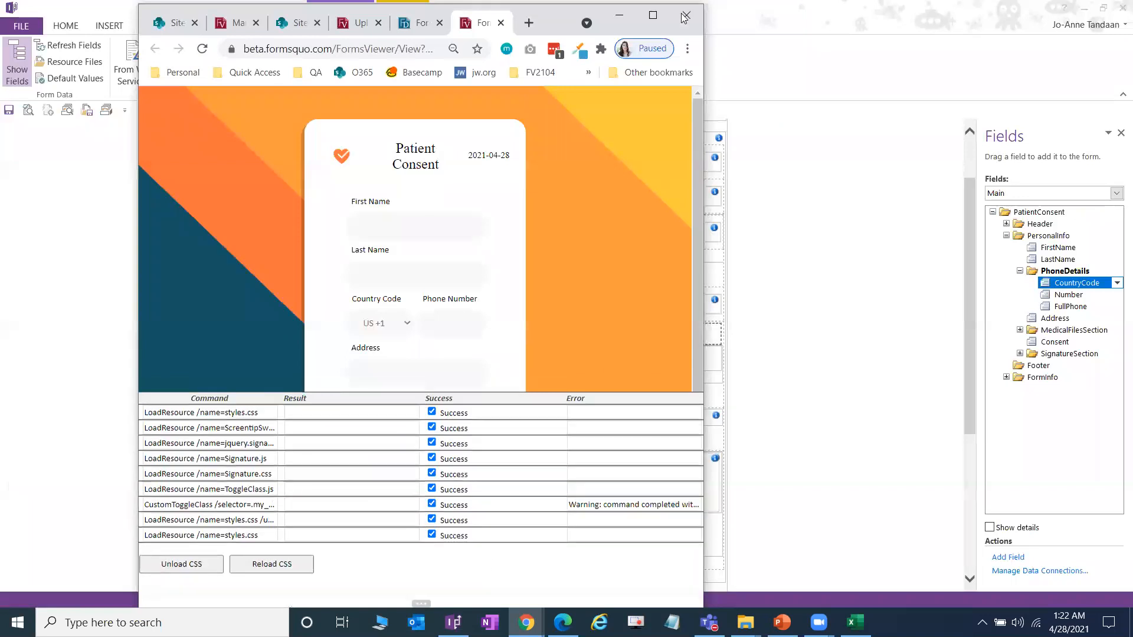
left_click(651, 18)
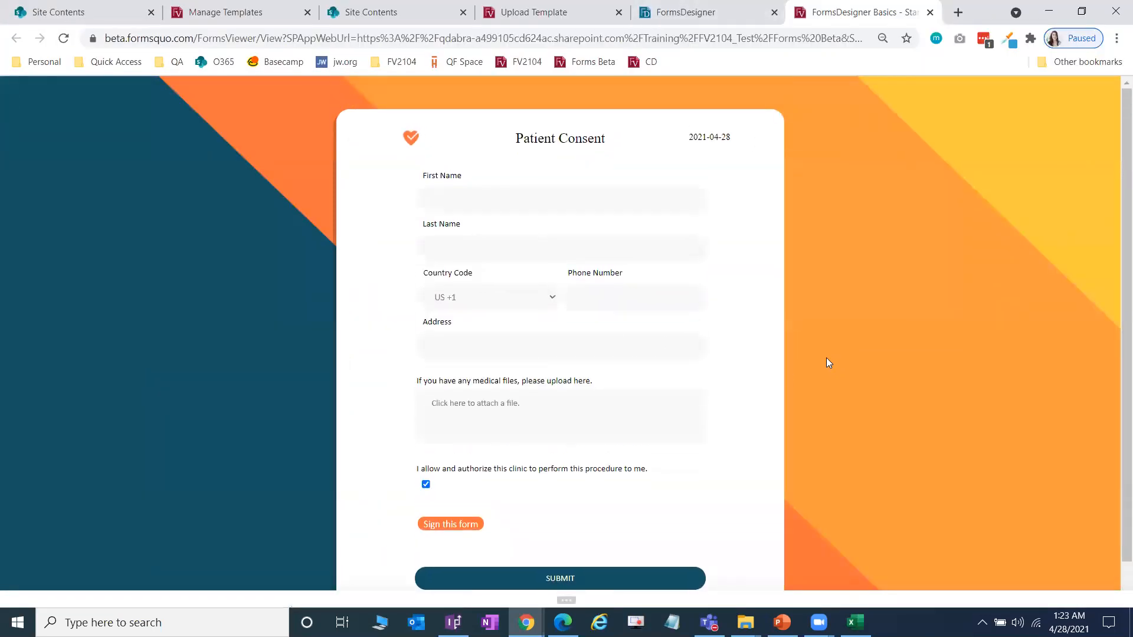
scroll(826, 358, "down", 1)
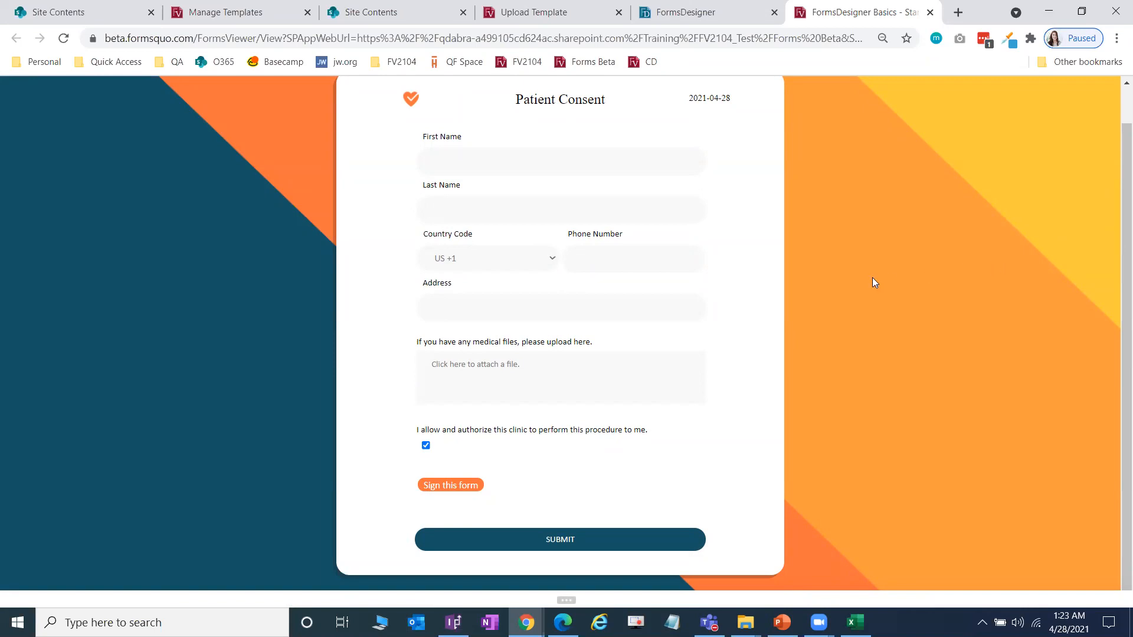
scroll(720, 378, "up", 1)
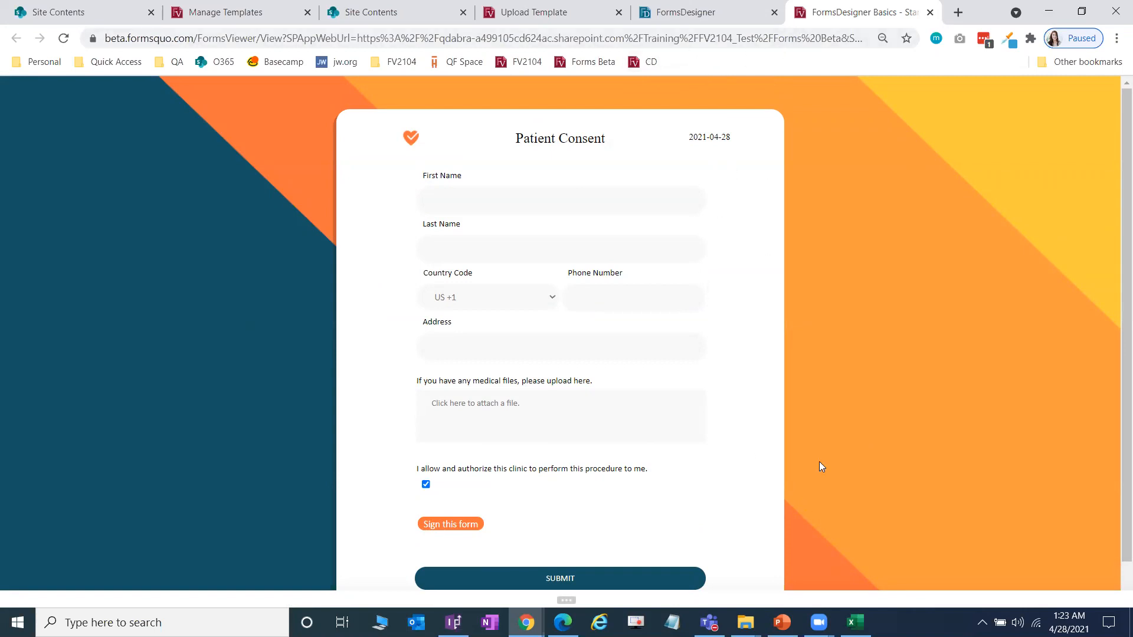
scroll(819, 447, "down", 1)
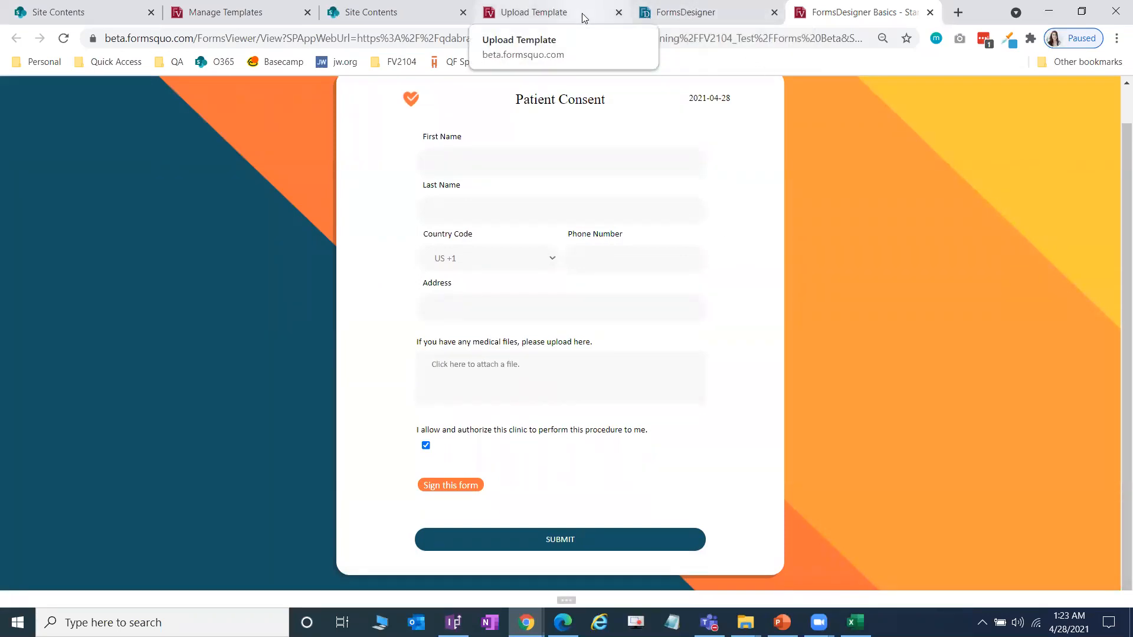
Step: Close the FormsViewer preview and FormsDesigner tabs
left_click(929, 12)
left_click(649, 12)
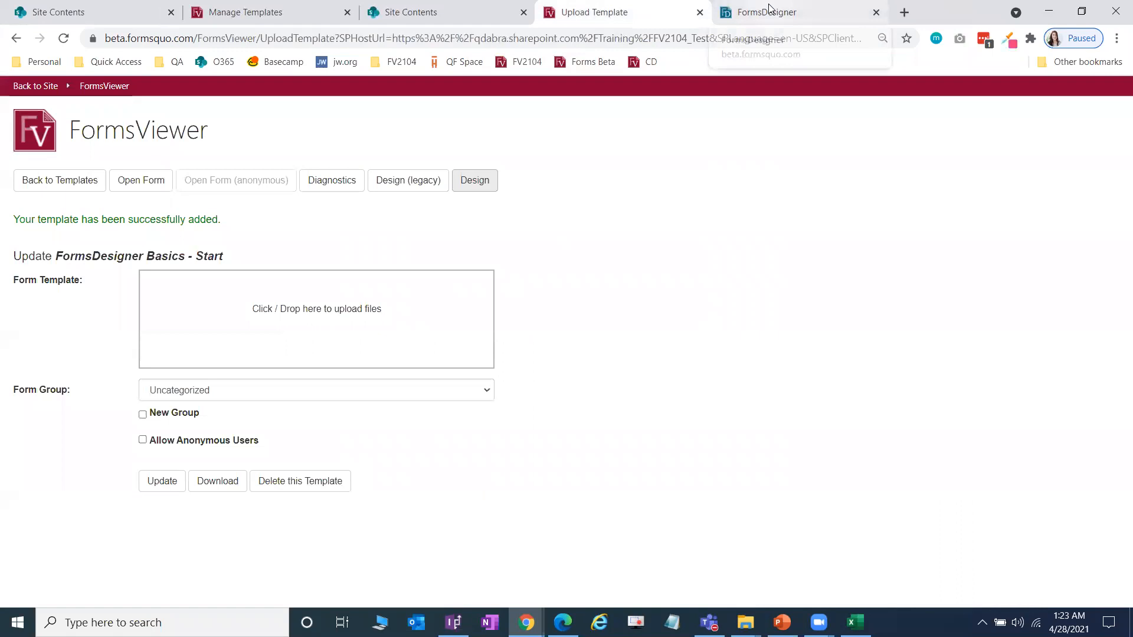
left_click(876, 12)
Step: Open Lab 2 Make Forms Dynamic in the PKG Explorer window, then switch to the training slides
left_click(745, 622)
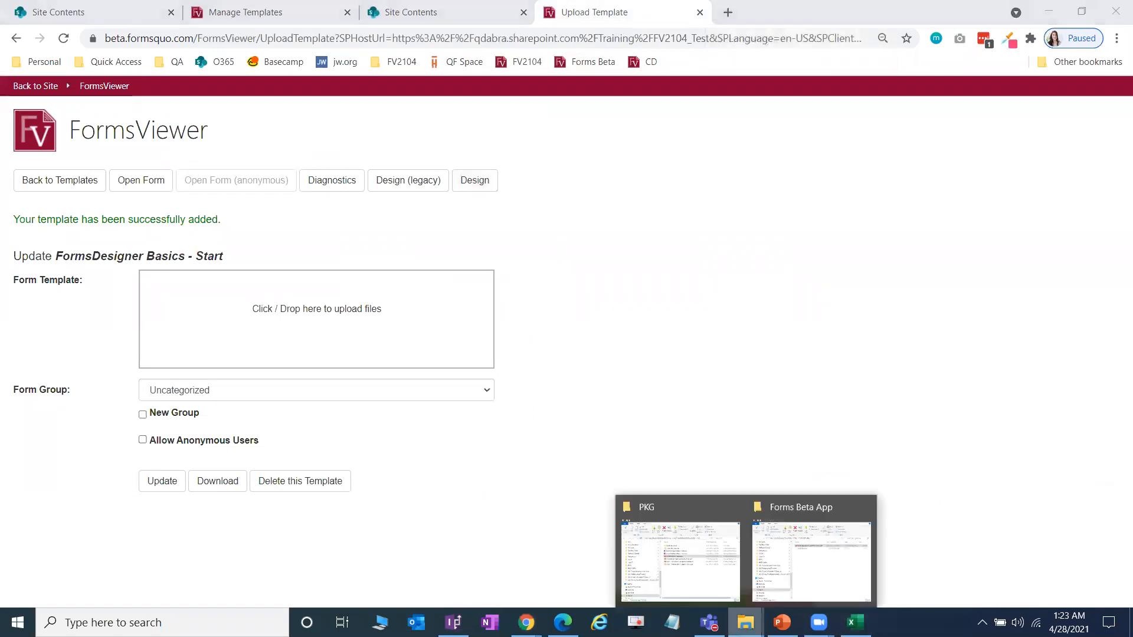
left_click(688, 566)
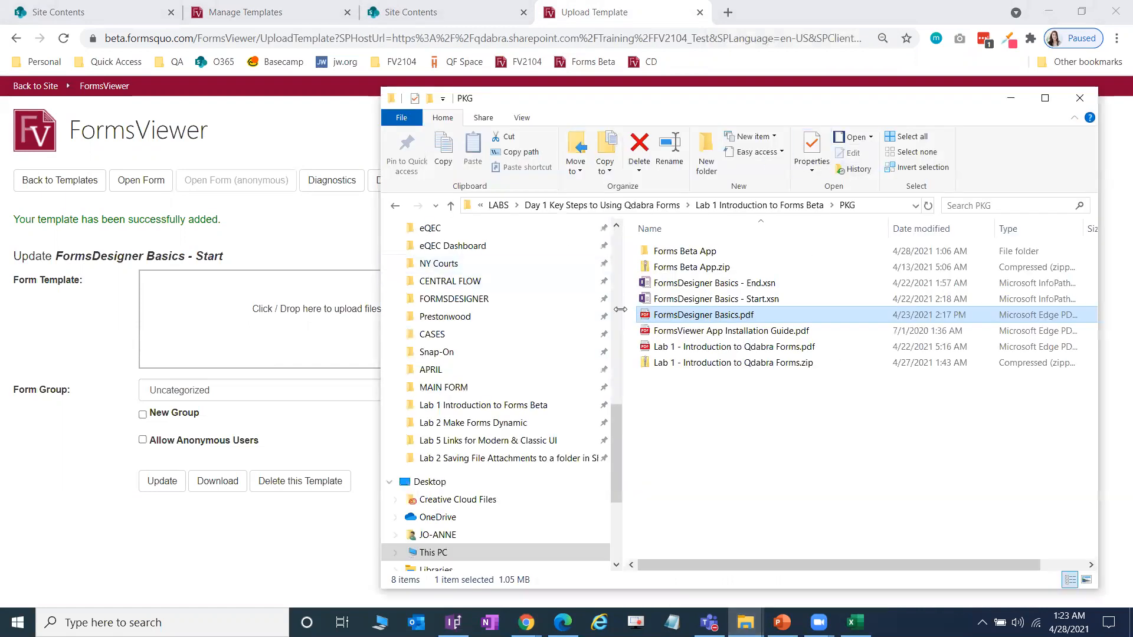
left_click(498, 424)
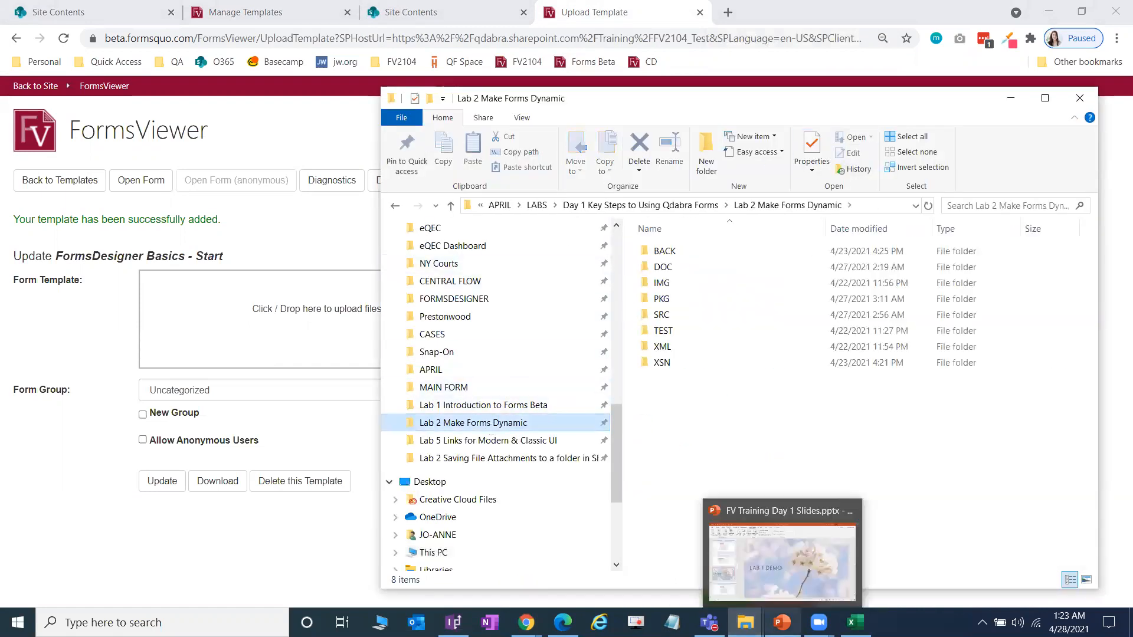
mouse_move(818, 622)
left_click(716, 465)
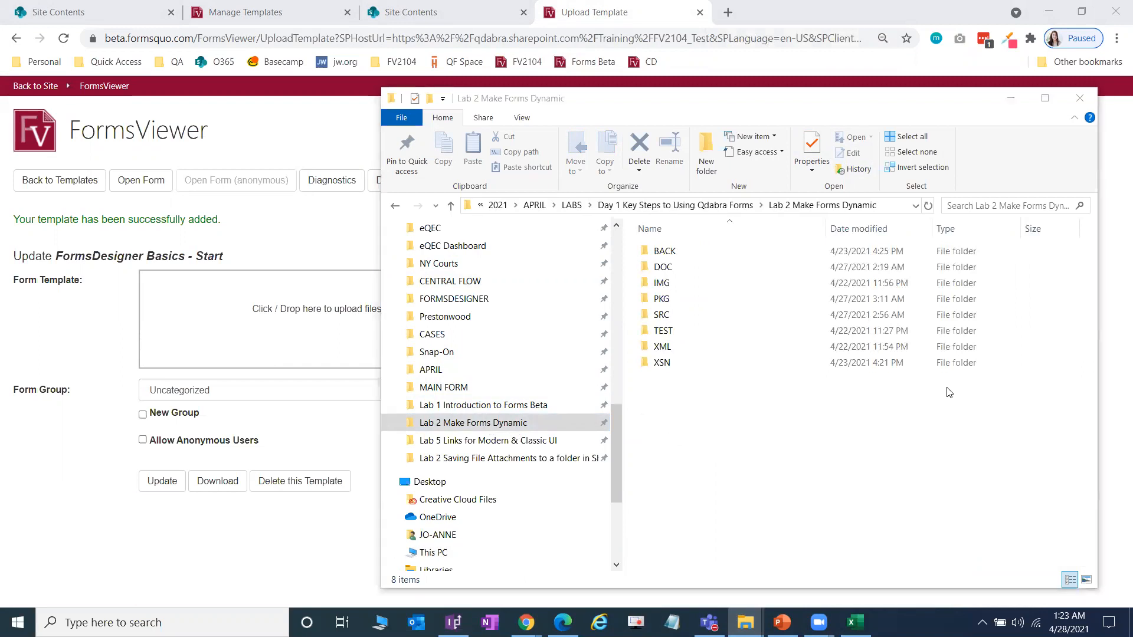
mouse_move(781, 622)
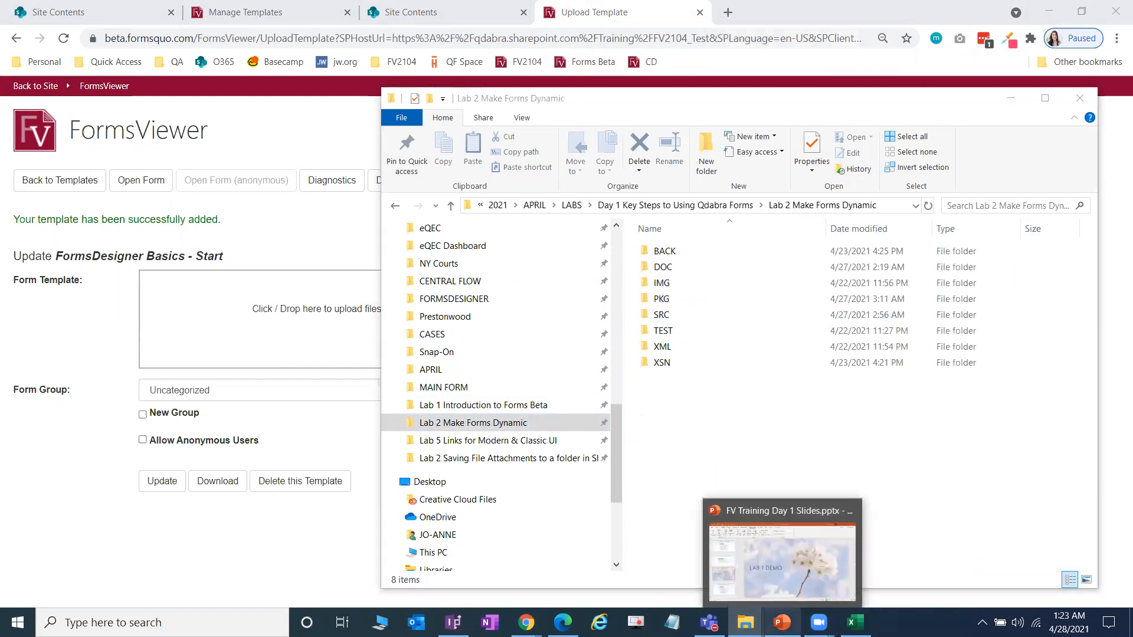
left_click(776, 572)
Step: Present slide 19, the Lab 2 'Make Data Connections Dynamic' overview, as a full-screen slide show
left_click(138, 478)
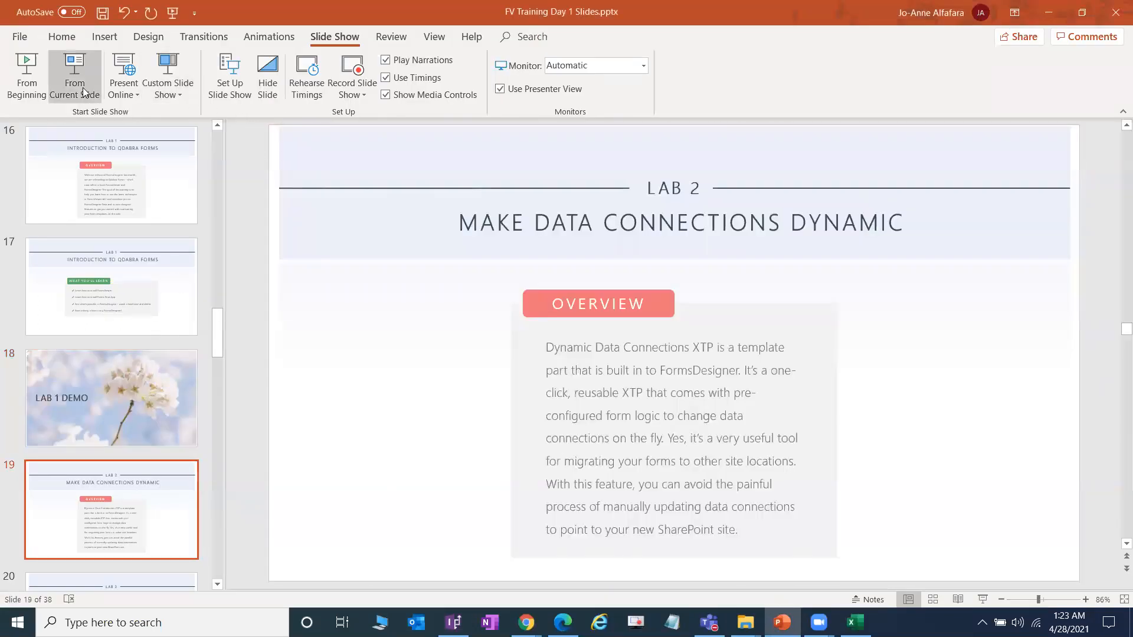
left_click(83, 92)
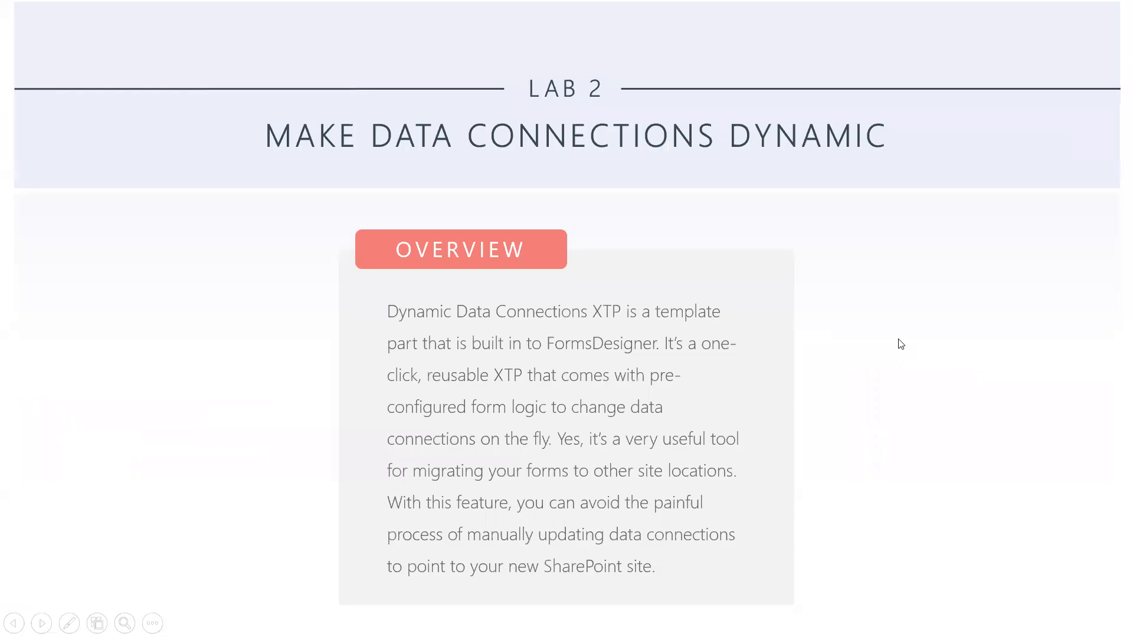
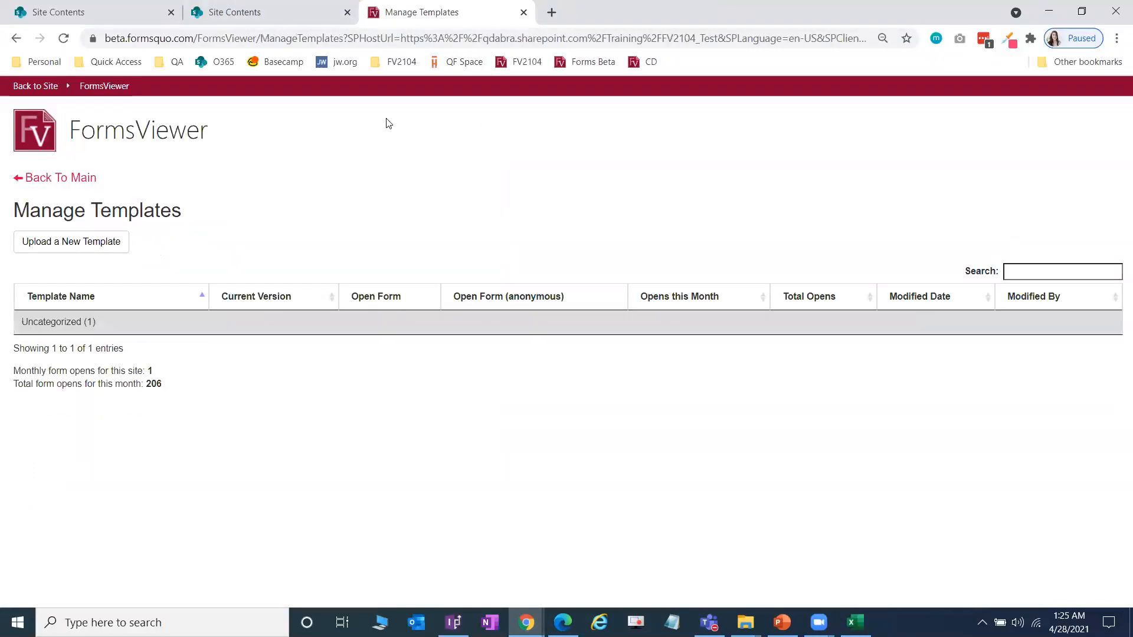
Step: Expand the Uncategorized templates group and hide the bookmarks bar
left_click(101, 325)
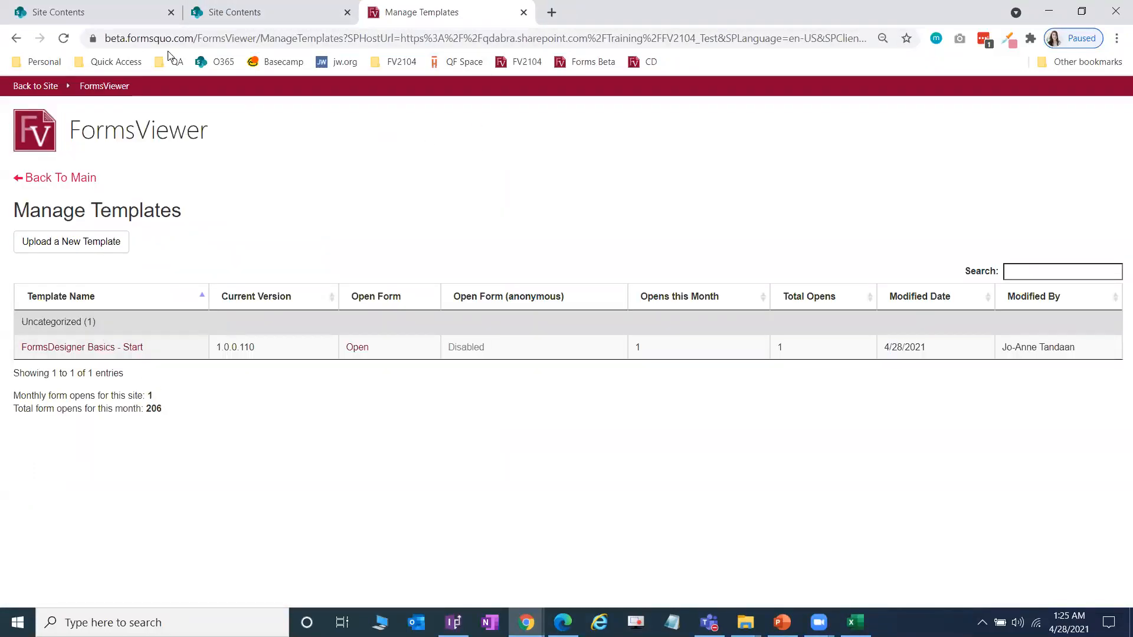
key("ctrl+shift+b")
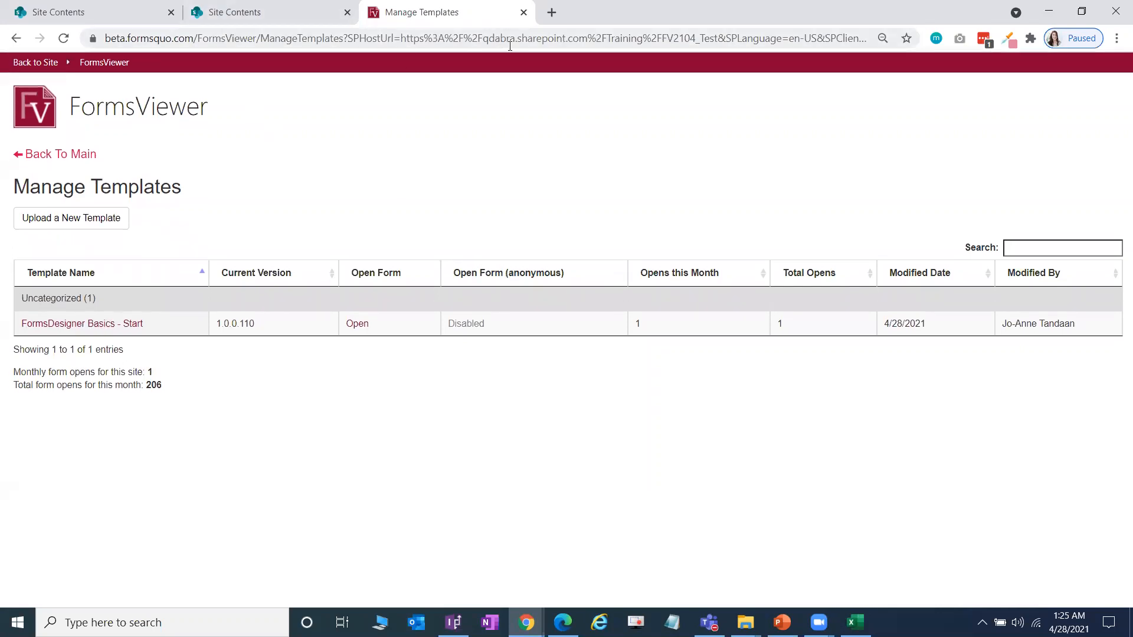
left_click(217, 43)
left_click(207, 42)
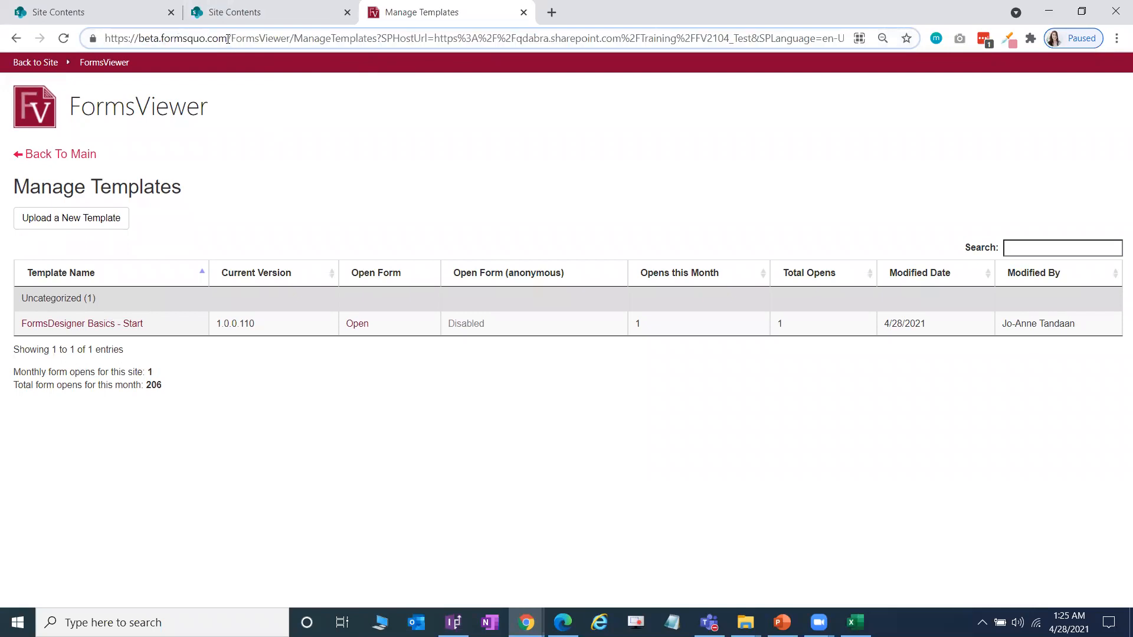
Step: Highlight the beta.formsquo.com domain in the address, then go to Upload a New Template
left_click_drag(228, 37, 140, 41)
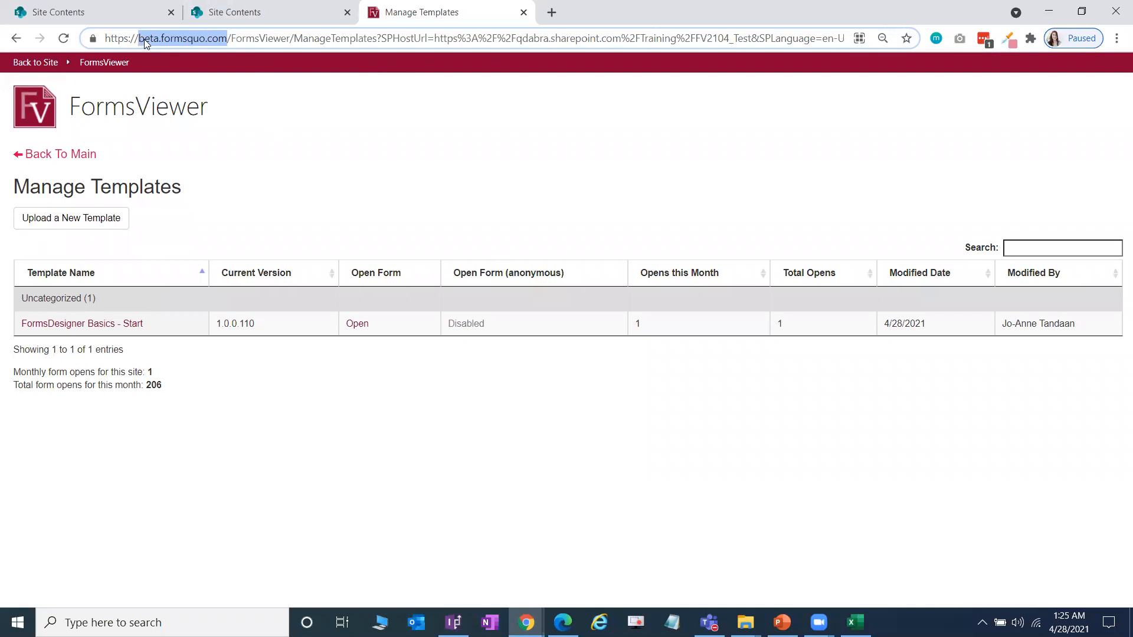
left_click(142, 39)
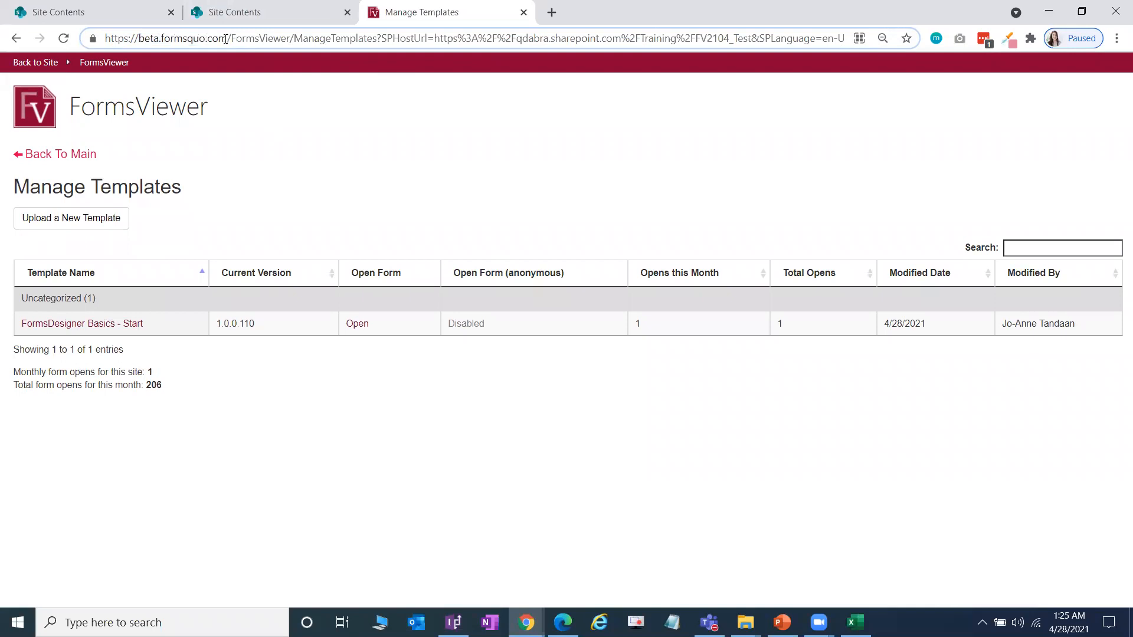
left_click_drag(225, 39, 143, 39)
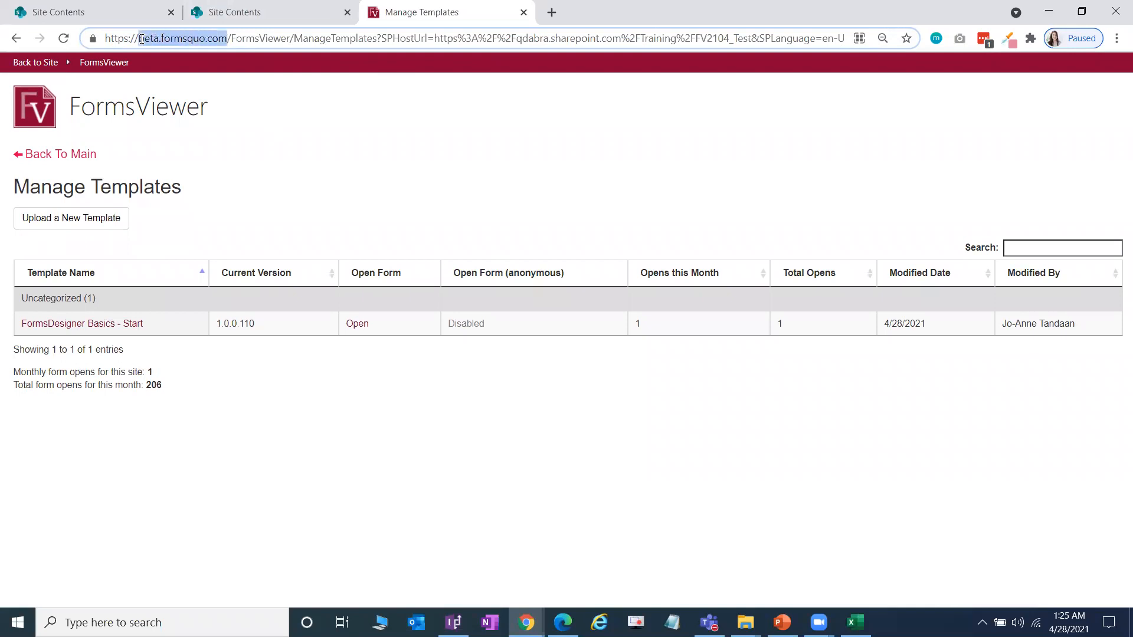
left_click(475, 416)
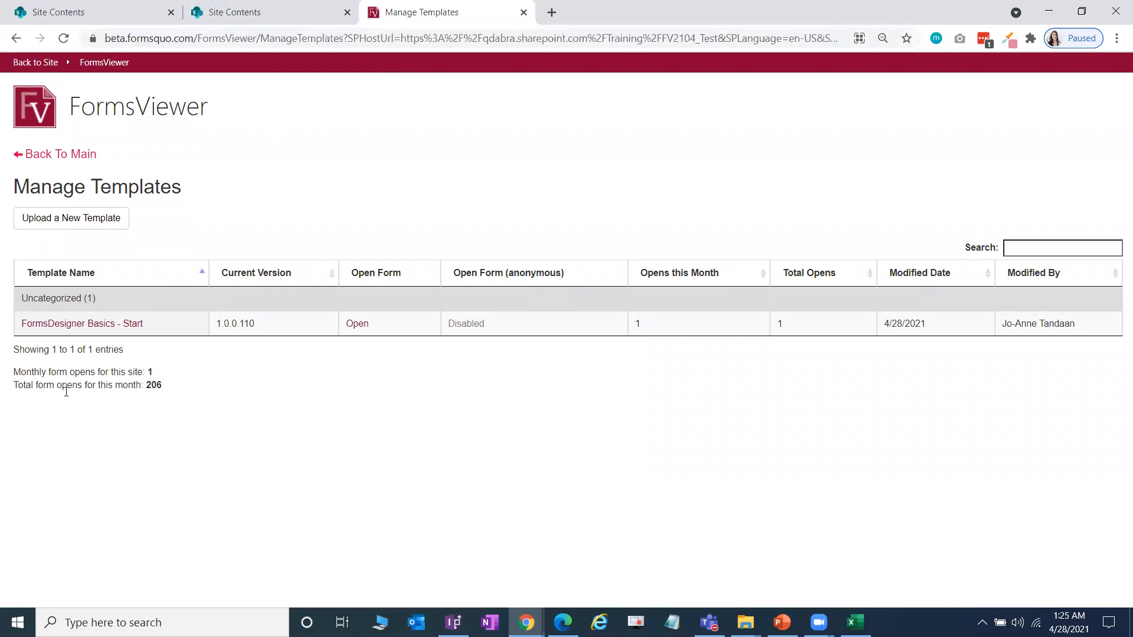
left_click(90, 218)
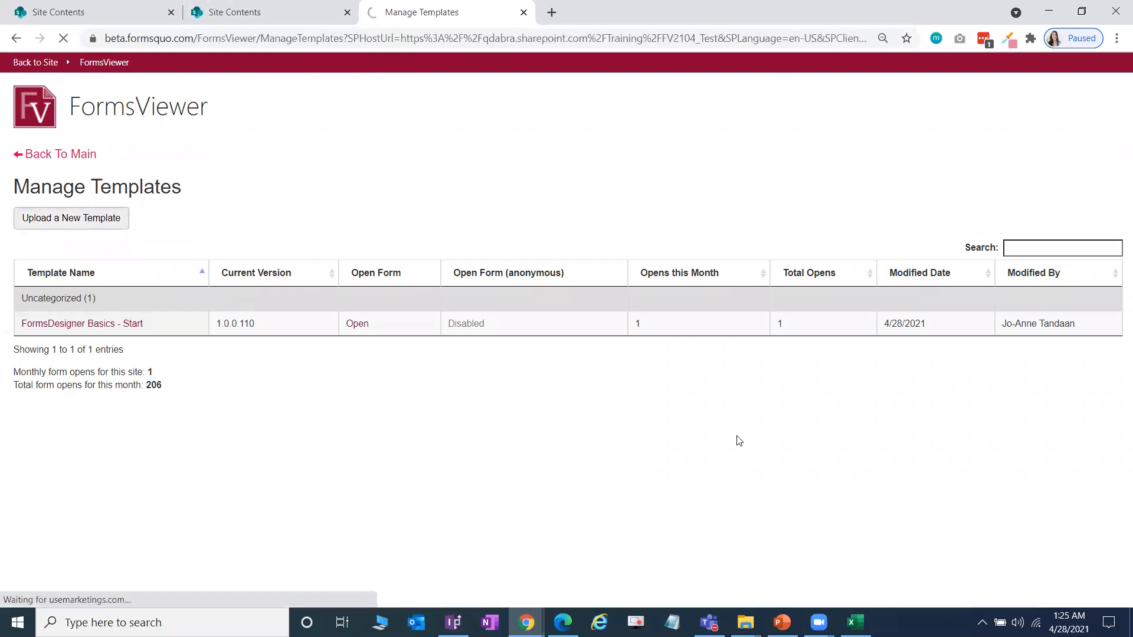
Step: Open Lab 2 - Make Data Connections Dynamic.pdf from the Lab 2 PKG folder
mouse_move(746, 621)
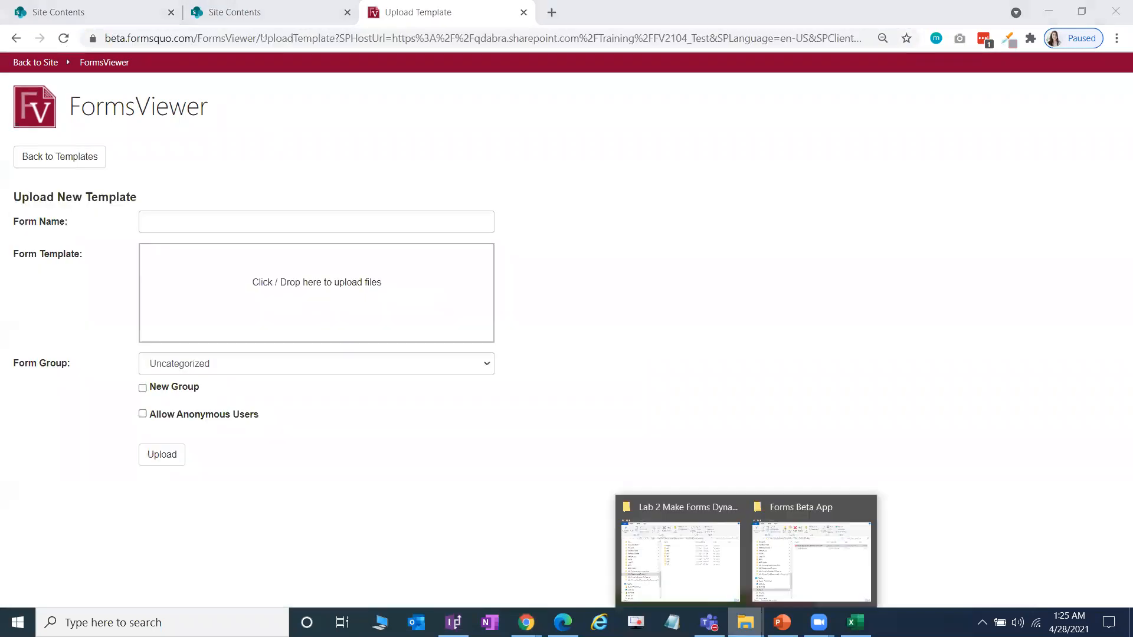
left_click(705, 589)
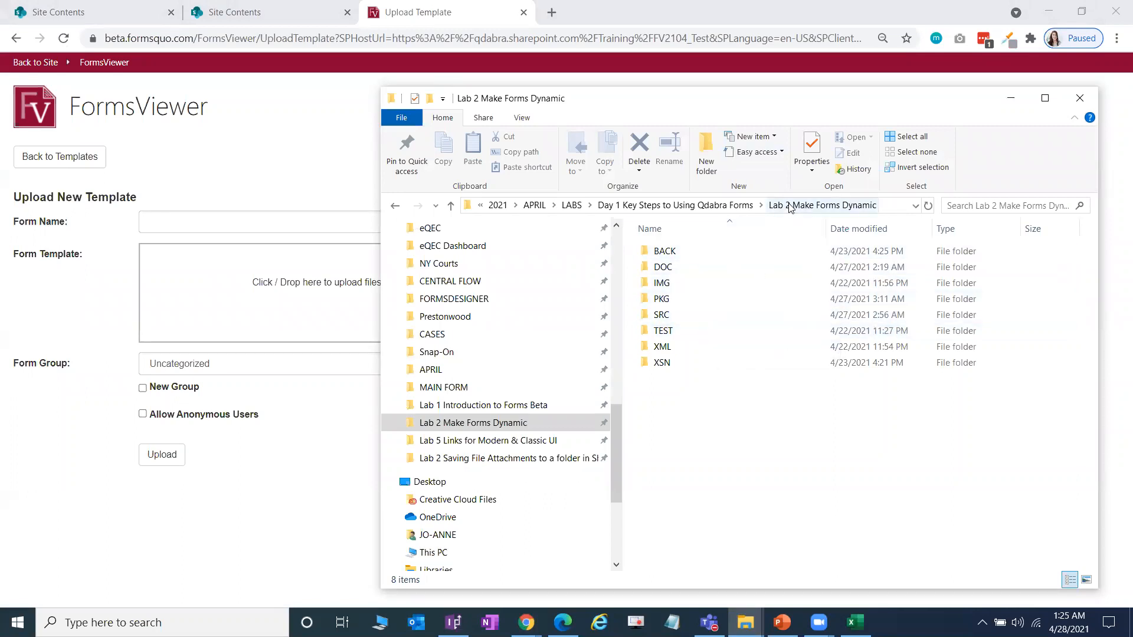
double_click(713, 298)
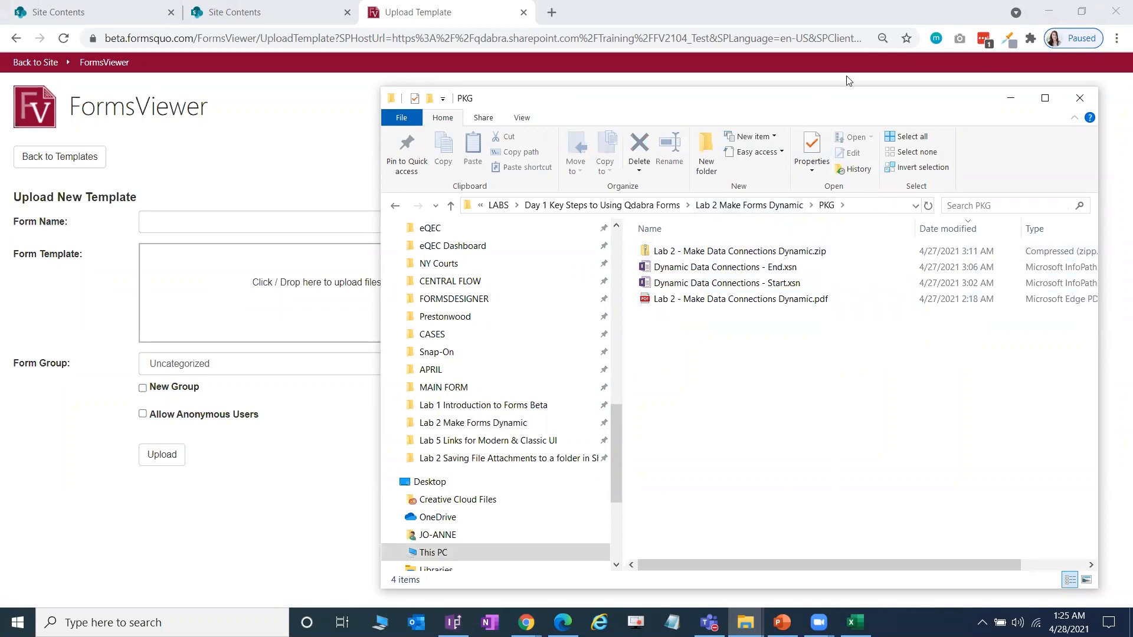
left_click_drag(818, 99, 851, 80)
left_click(813, 281)
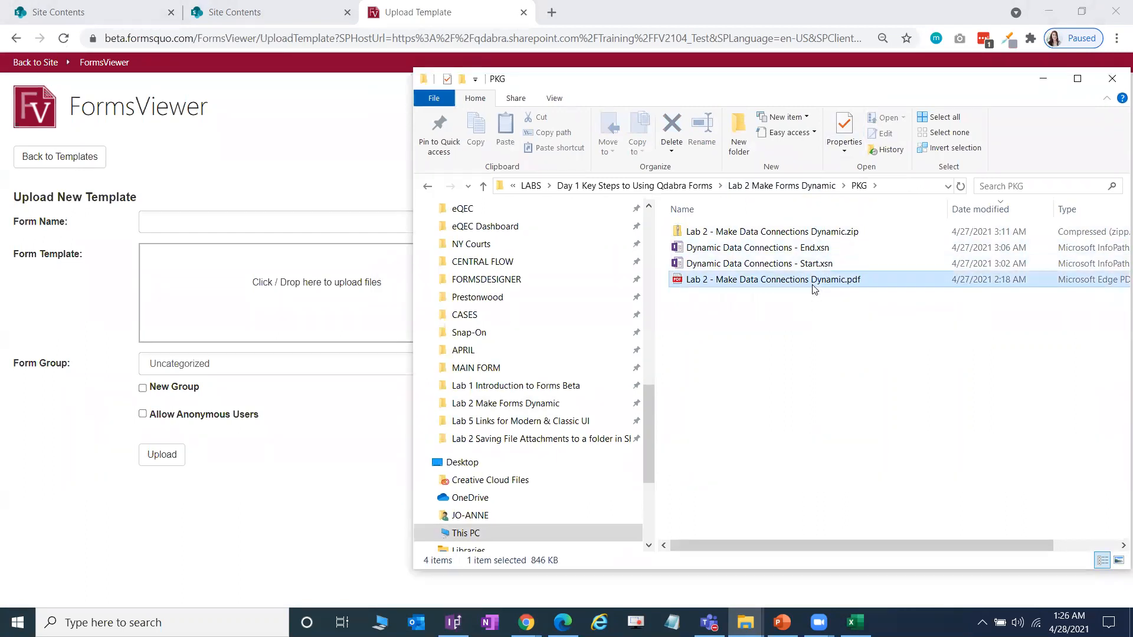
double_click(802, 281)
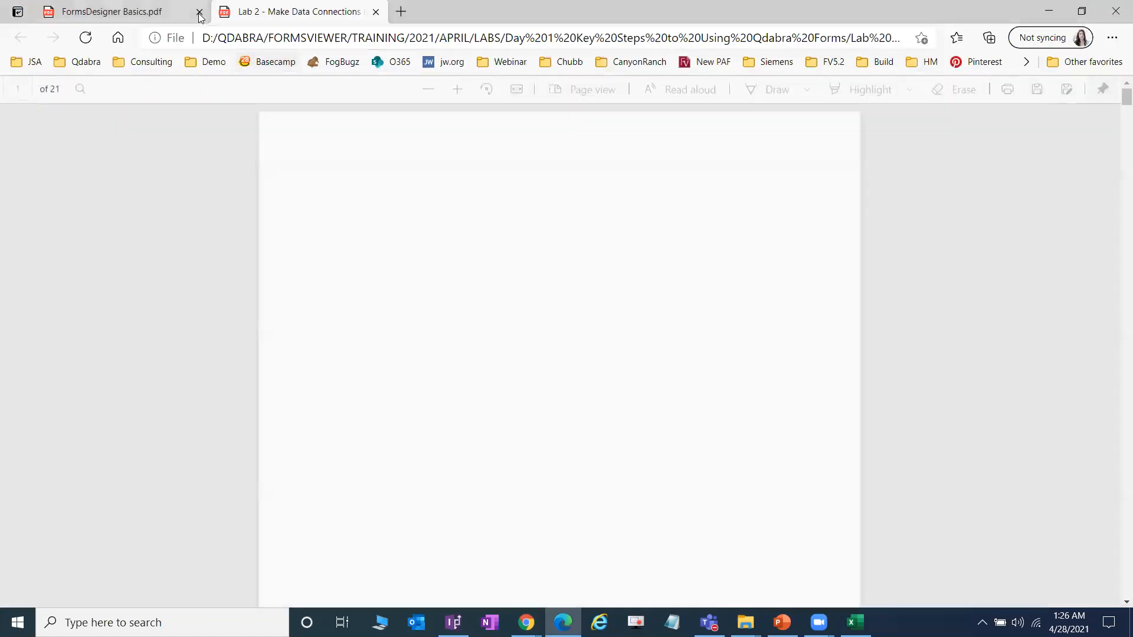
Step: Close the FormsDesigner Basics.pdf tab and scroll through the Lab 2 guide
left_click(199, 12)
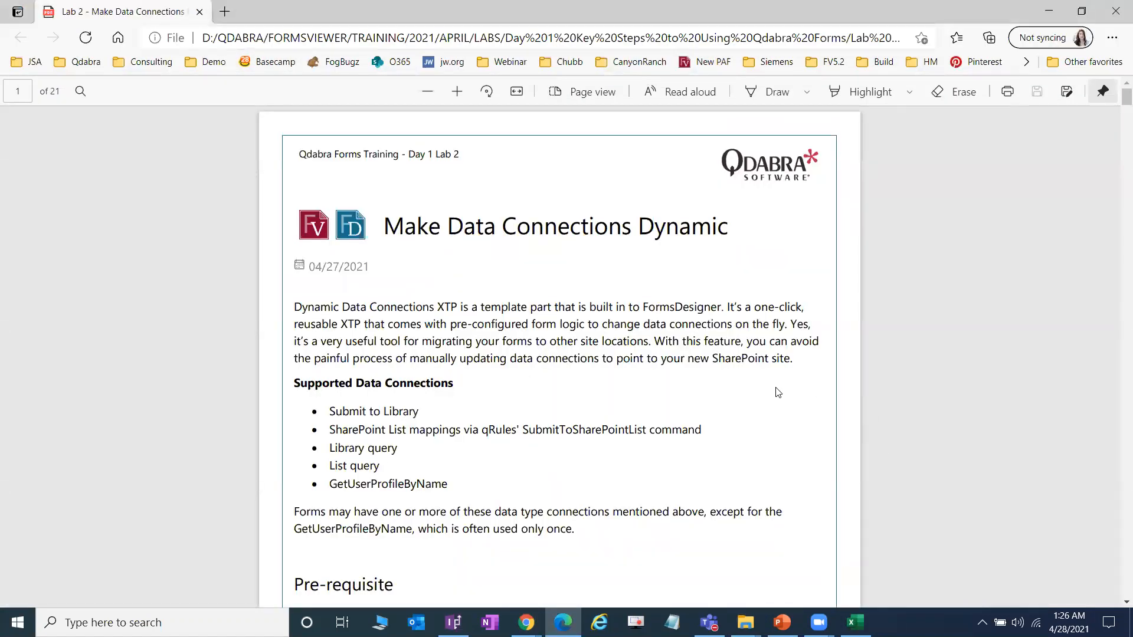
scroll(767, 378, "down", 7)
scroll(768, 377, "down", 11)
scroll(767, 377, "up", 7)
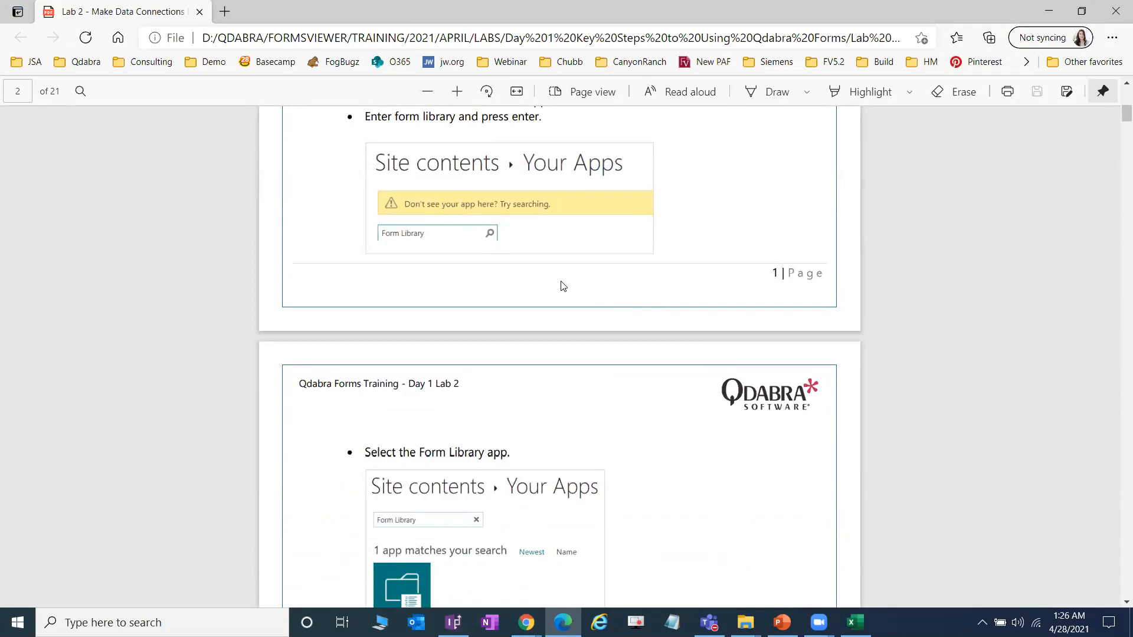
scroll(561, 287, "up", 3)
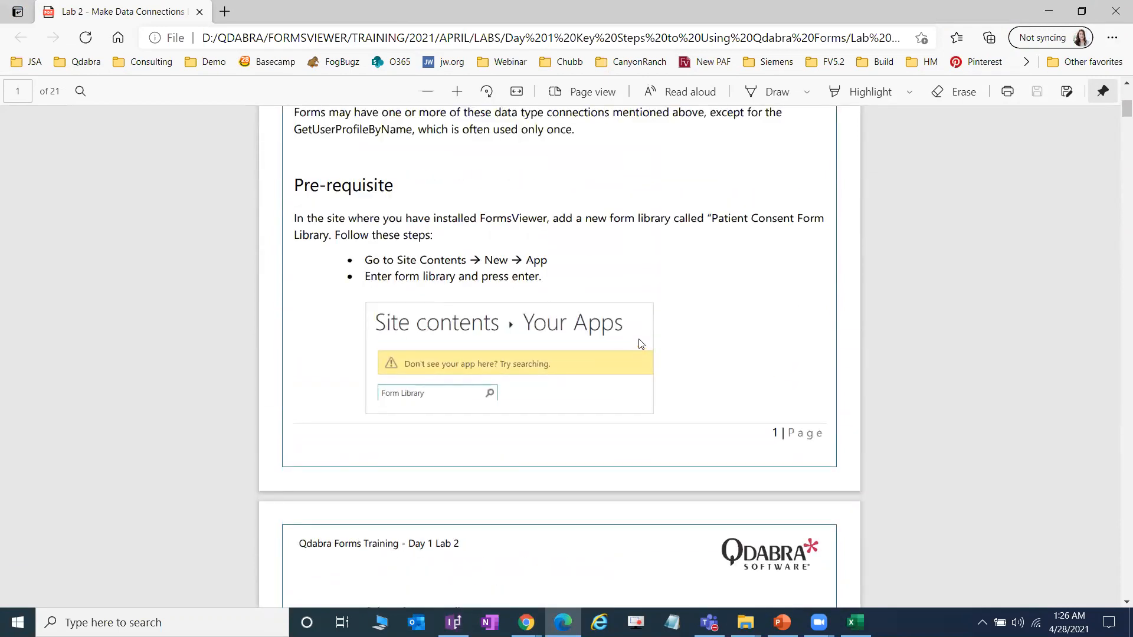
scroll(641, 344, "down", 1)
mouse_move(526, 623)
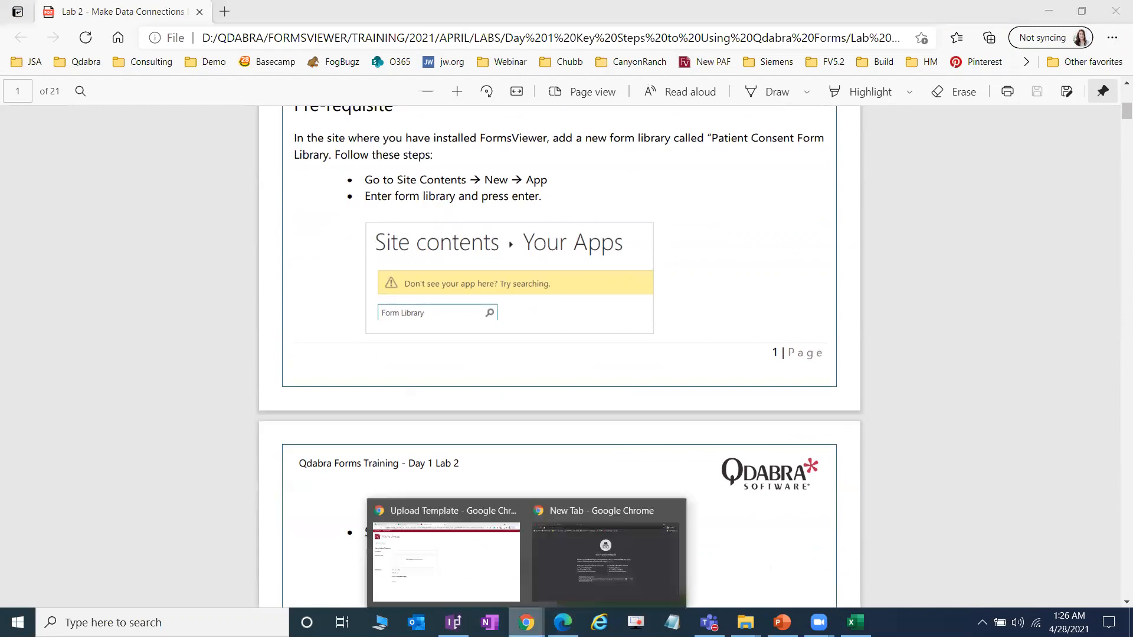
left_click(443, 582)
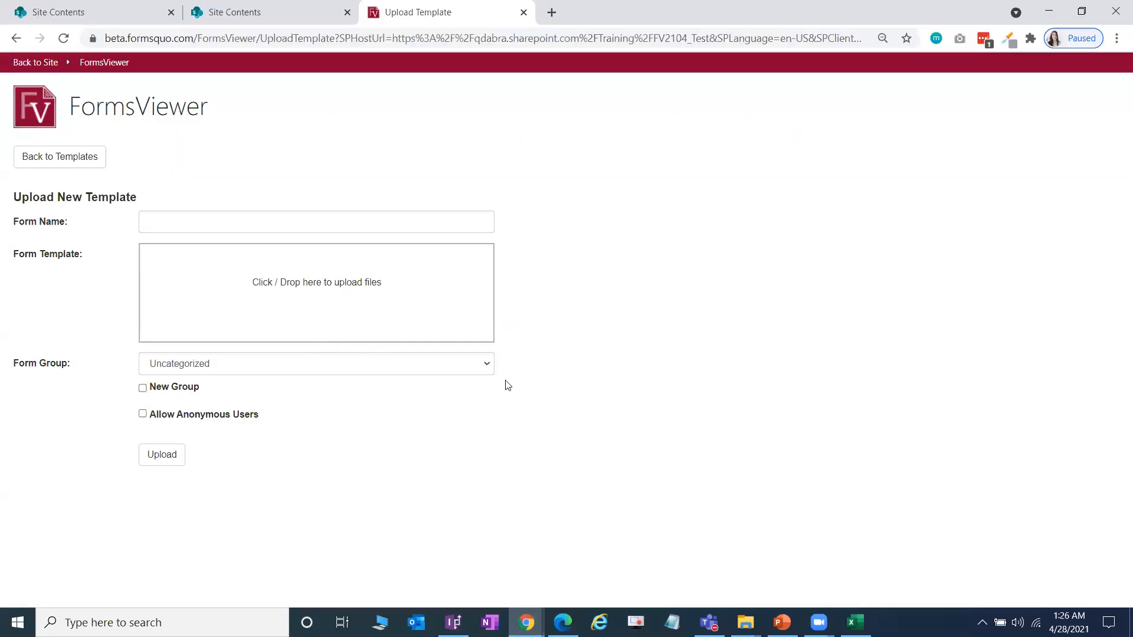
key("alt+Tab")
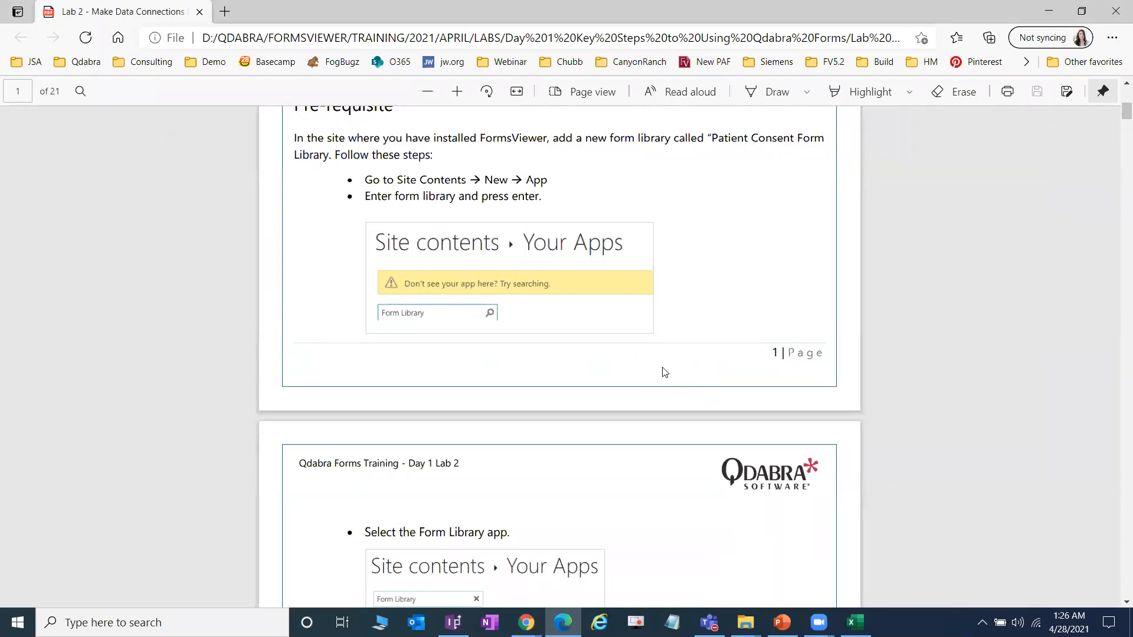
Step: Read the guide's Patient Consent Form Library prerequisite, then return to the FormsViewer upload page
scroll(668, 370, "up", 1)
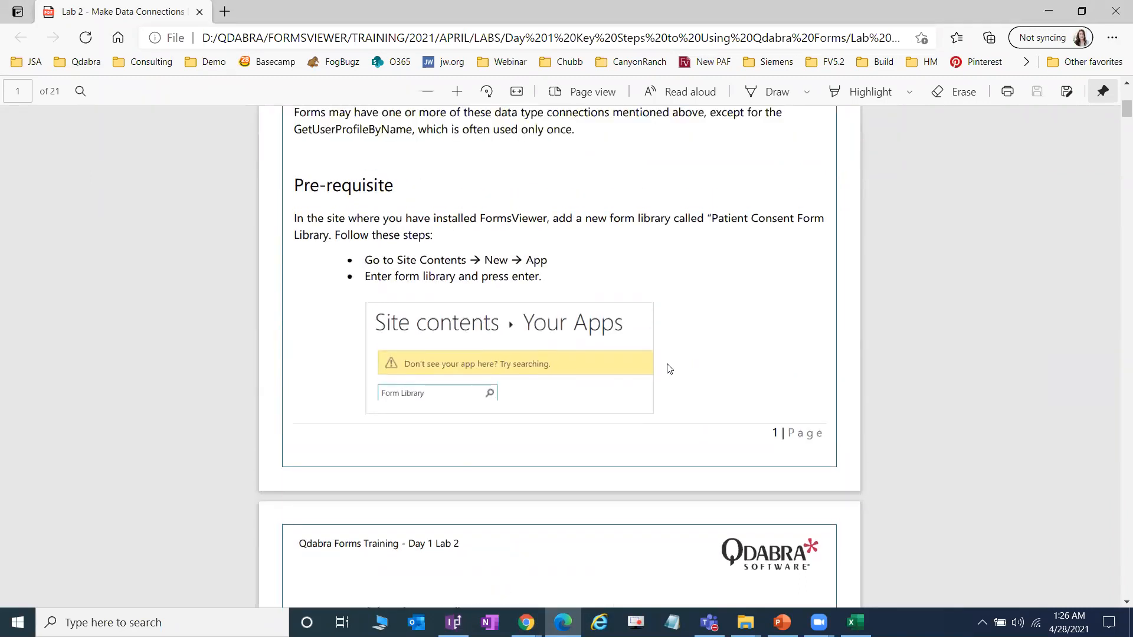
scroll(670, 379, "down", 1)
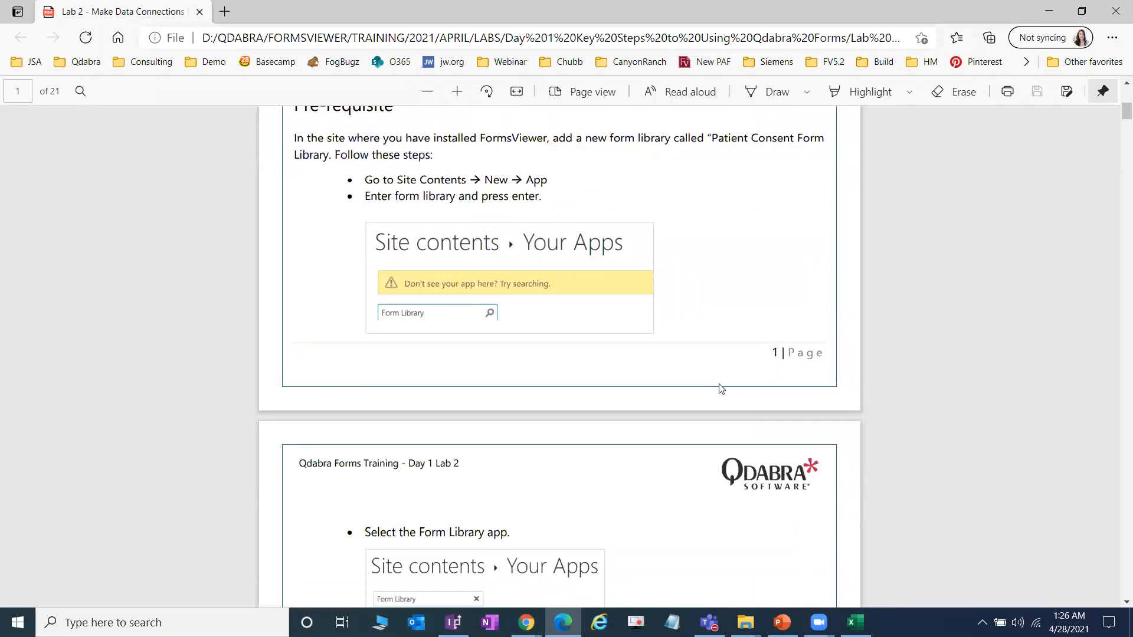
scroll(602, 352, "down", 3)
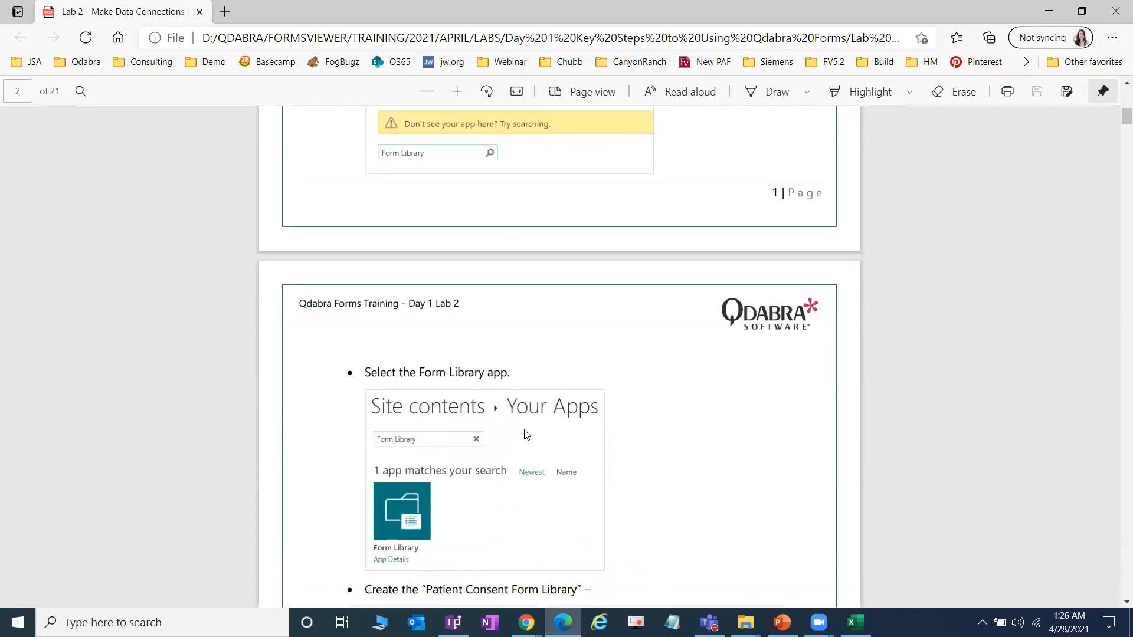
scroll(678, 395, "down", 2)
scroll(680, 393, "down", 2)
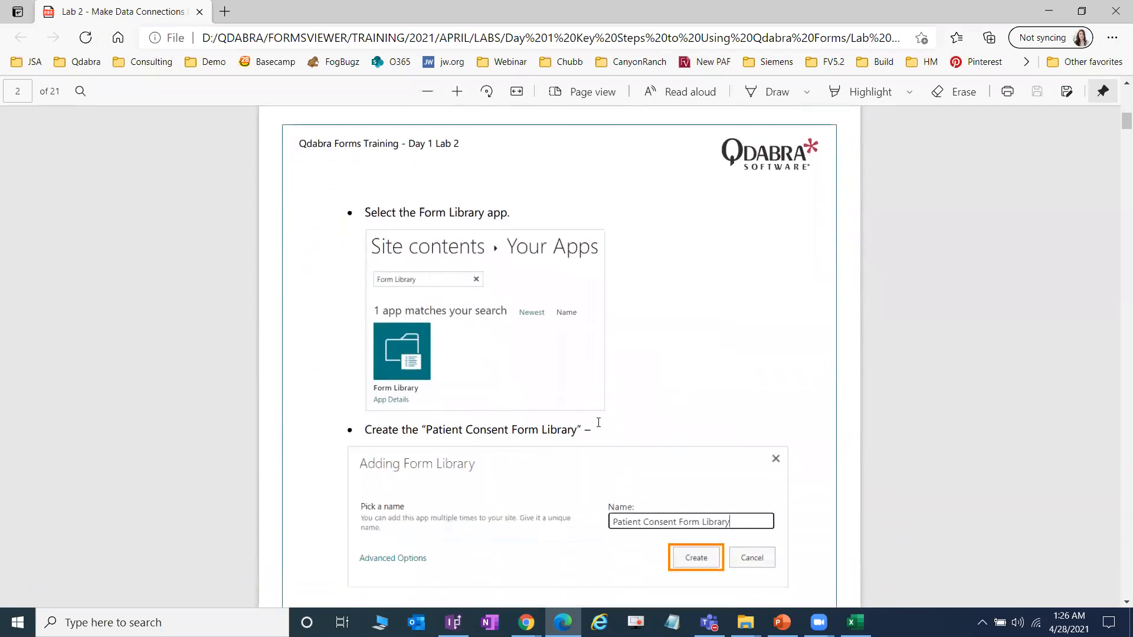
scroll(562, 440, "down", 2)
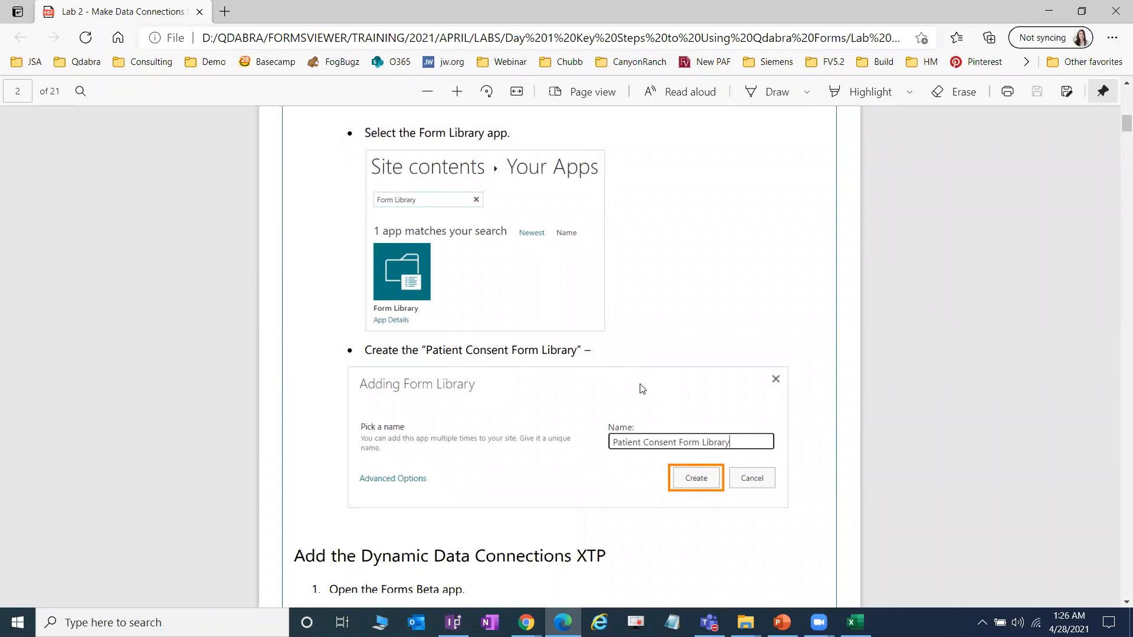
scroll(653, 378, "down", 4)
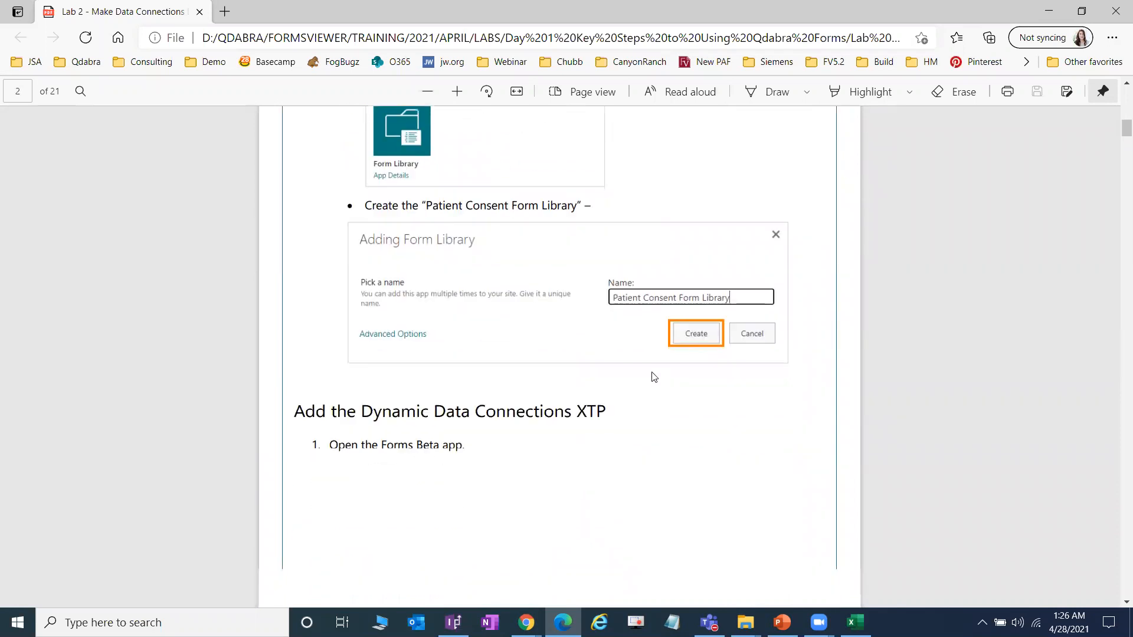
scroll(653, 378, "down", 2)
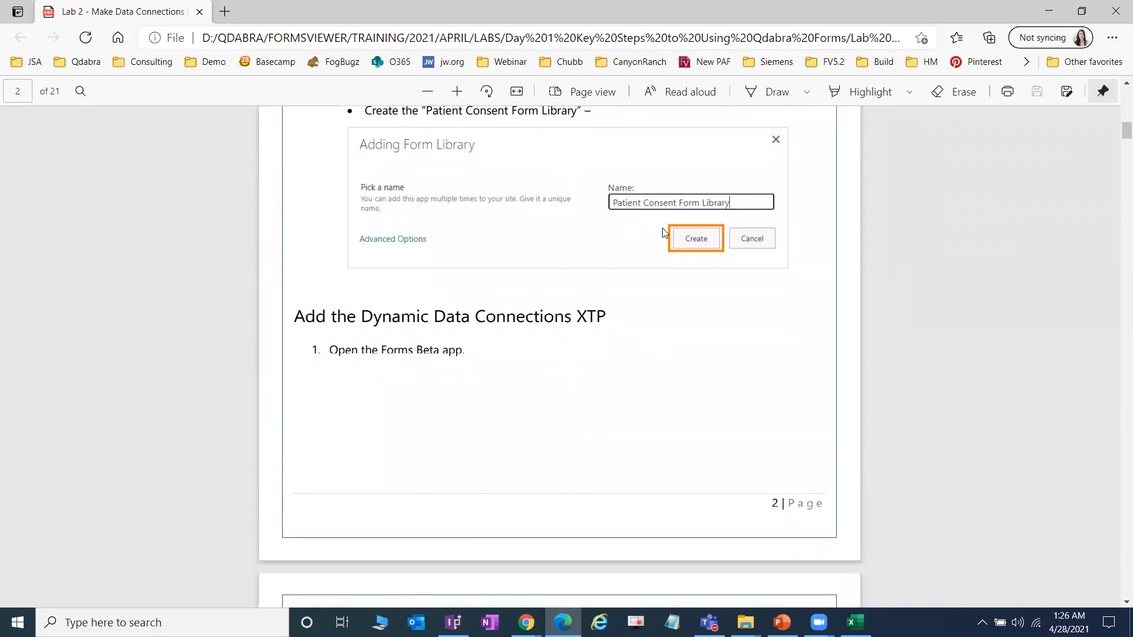
mouse_move(526, 623)
left_click(458, 566)
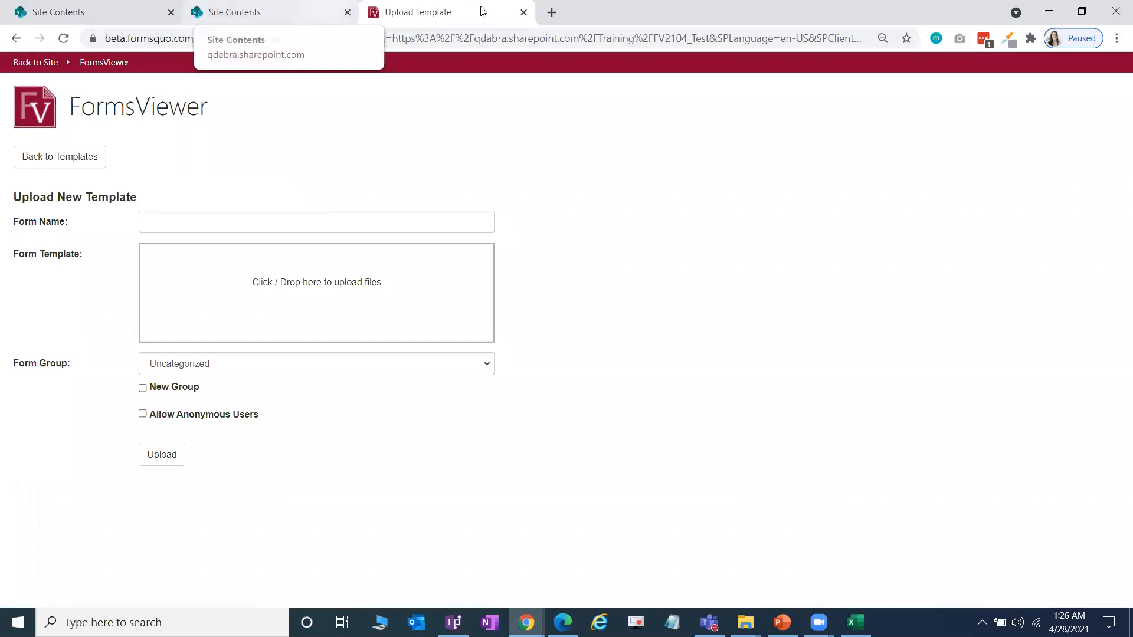
Step: Show the bookmarks again and open the FV2104 site contents, closing duplicate tabs
left_click(277, 10)
left_click(437, 11)
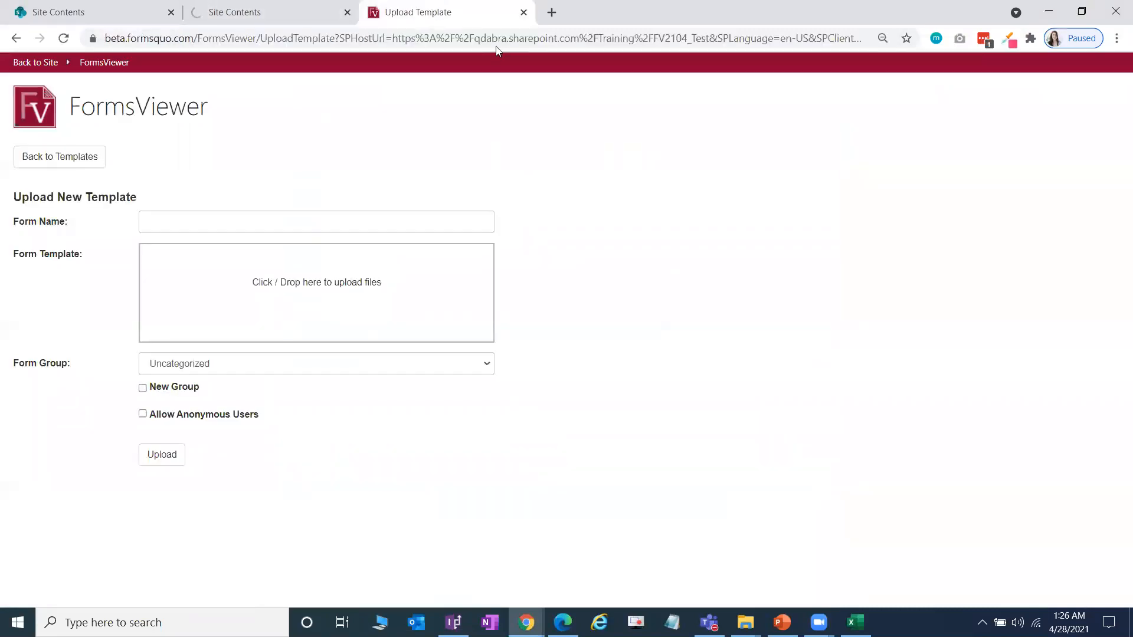
key("ctrl+shift+b")
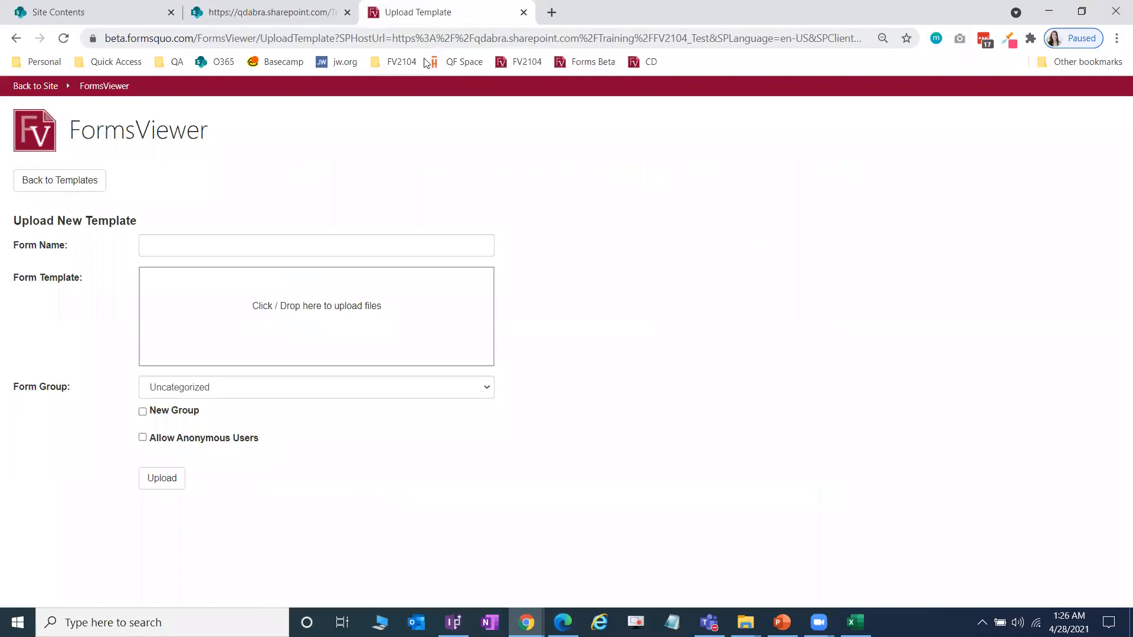
left_click(401, 62)
left_click(419, 100)
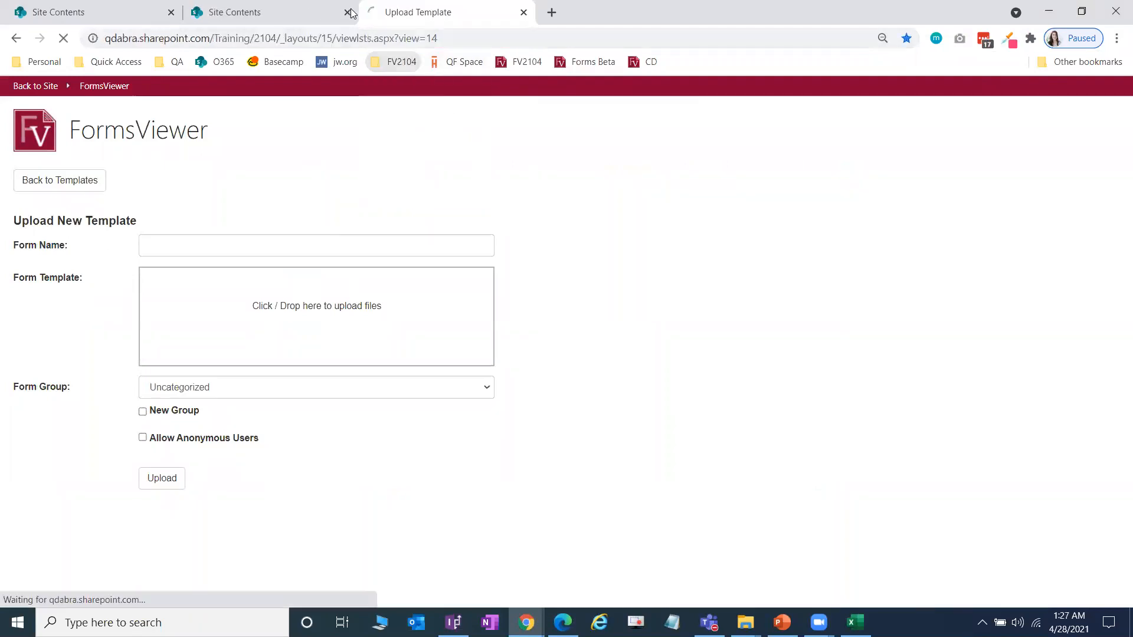
left_click(346, 13)
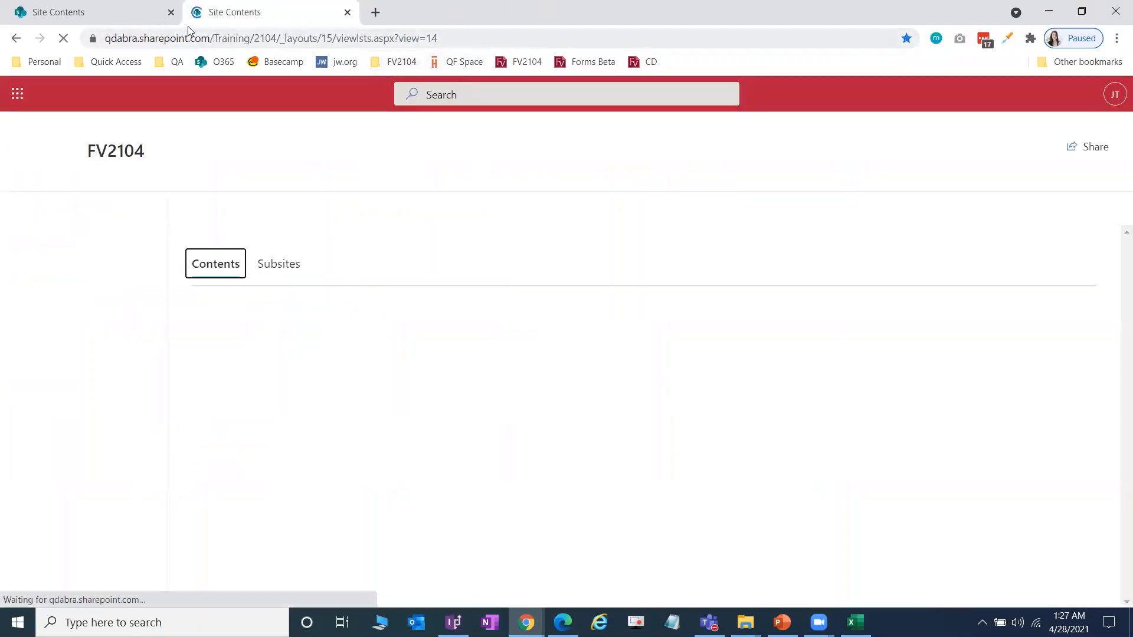
left_click(170, 12)
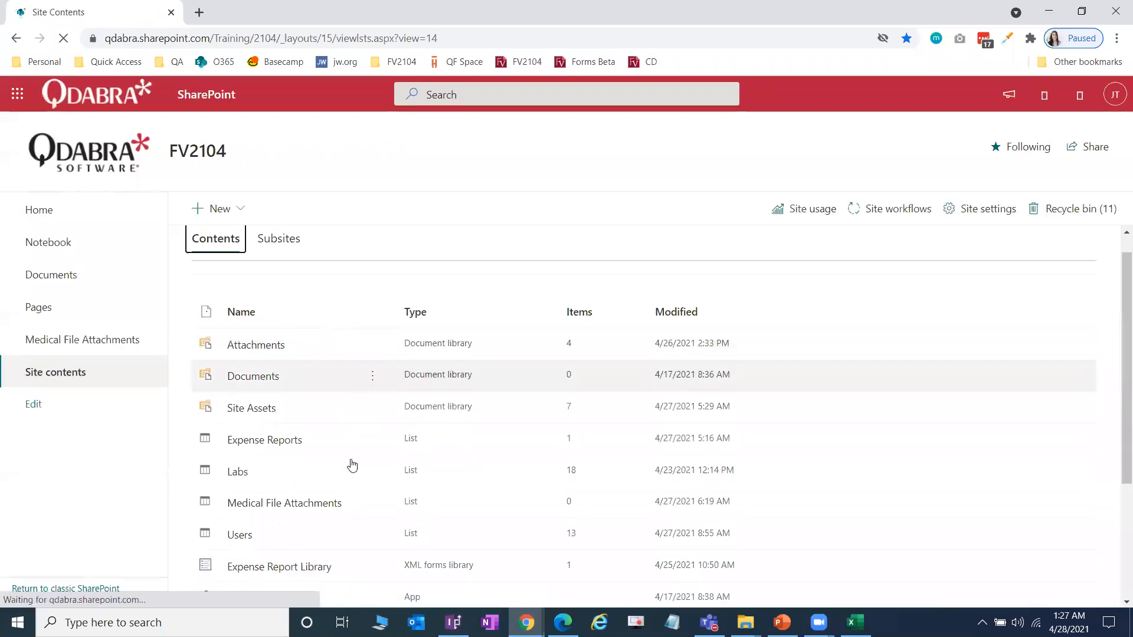
Step: Open Patient Consent Form Library in a new tab, then launch Forms Beta from Site Contents
scroll(363, 439, "down", 2)
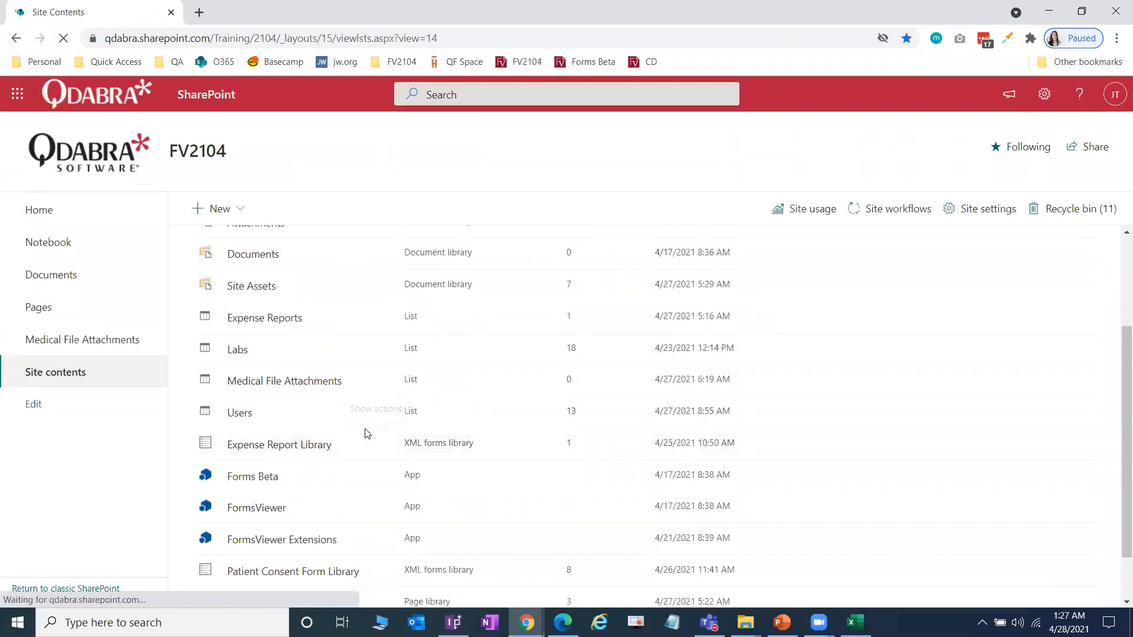
left_click(352, 575)
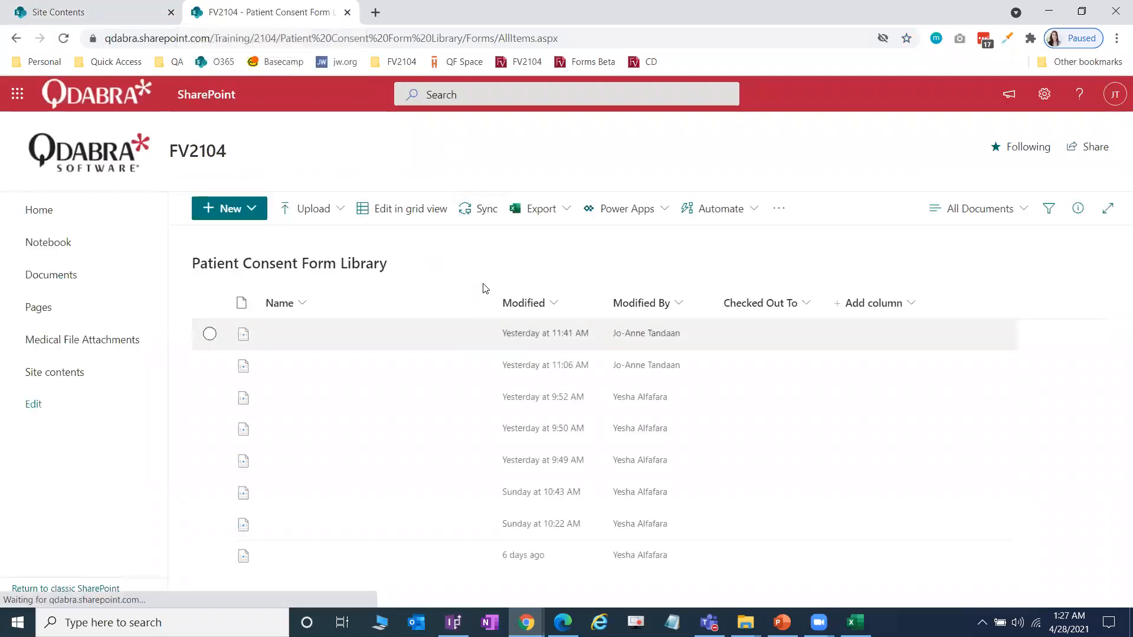
left_click(121, 12)
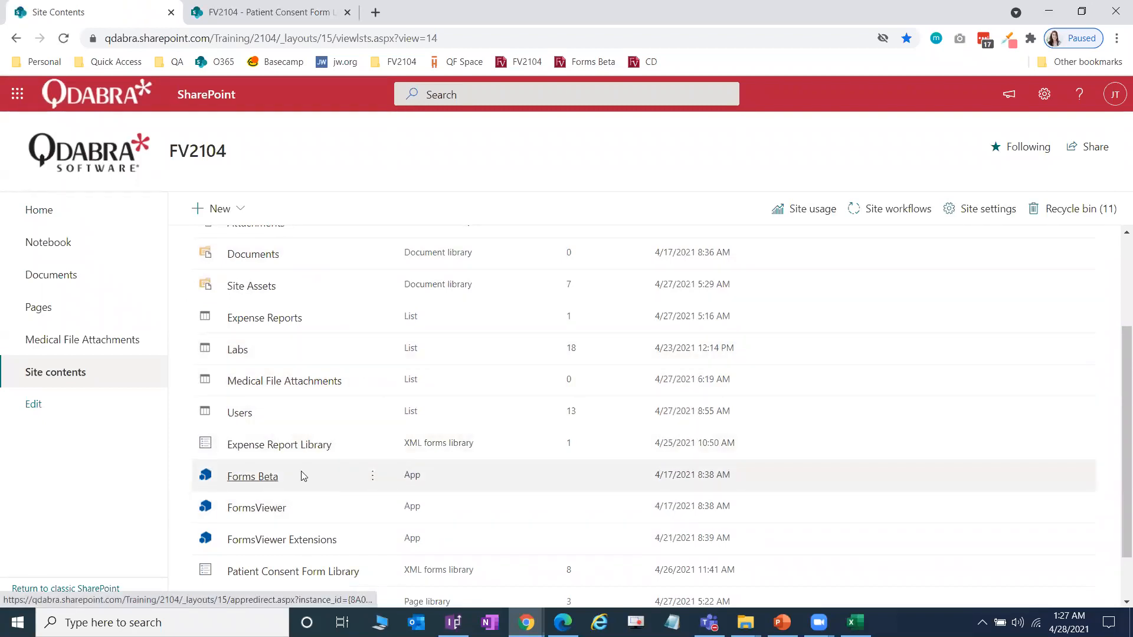
left_click(270, 482)
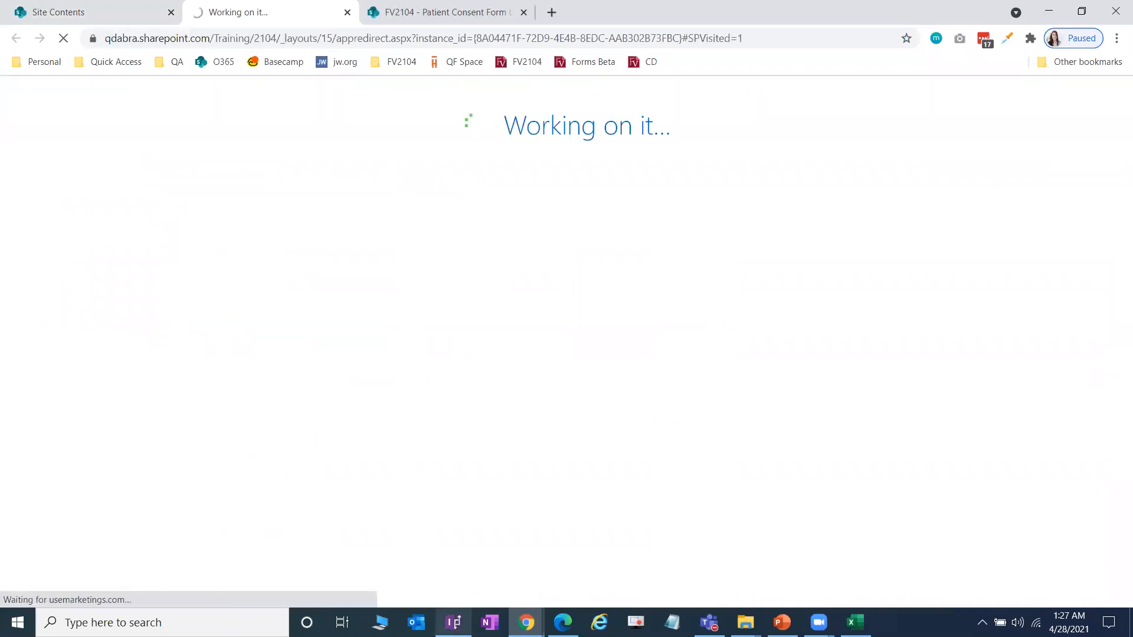
Step: Check that the SharePoint Library Submit connection submits to the 1020 library
left_click(453, 622)
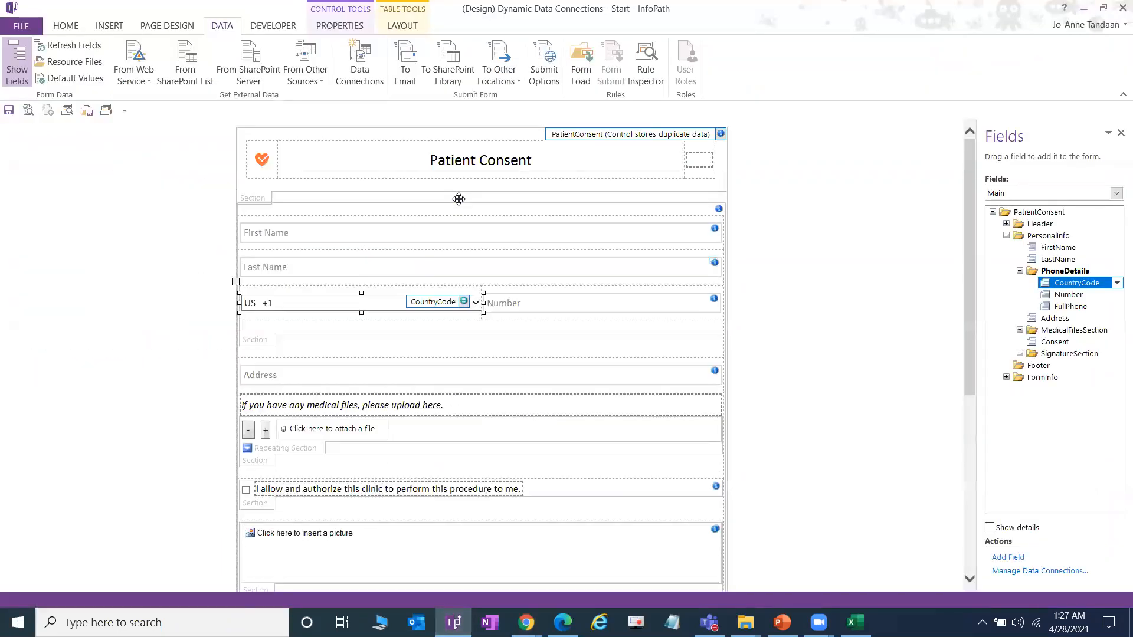
left_click(378, 75)
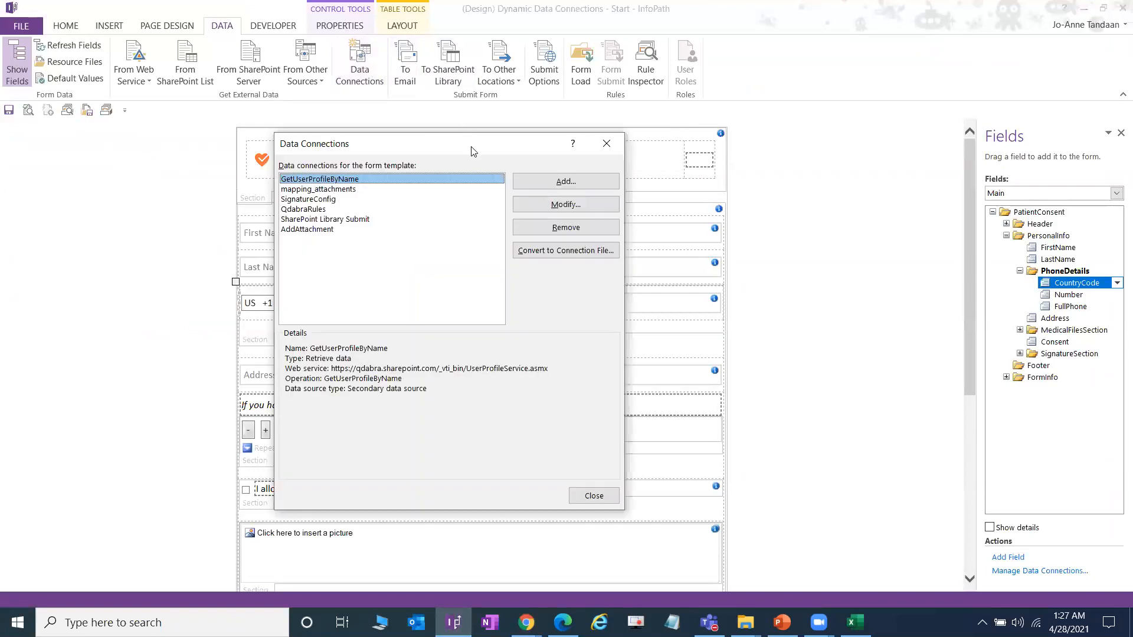
left_click(326, 220)
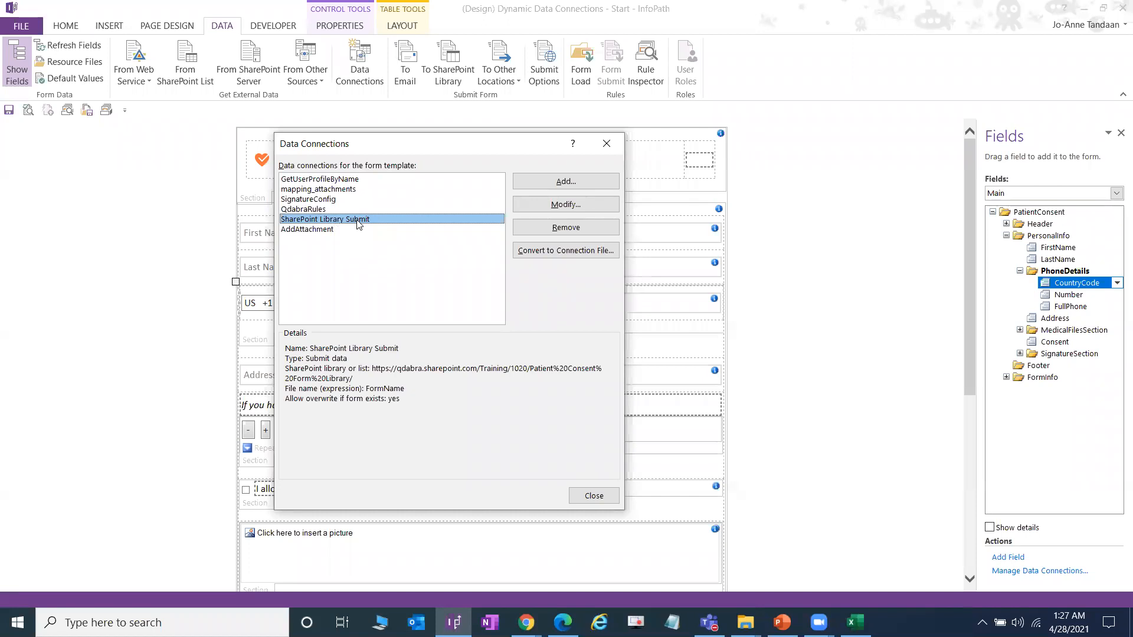
left_click_drag(449, 147, 561, 127)
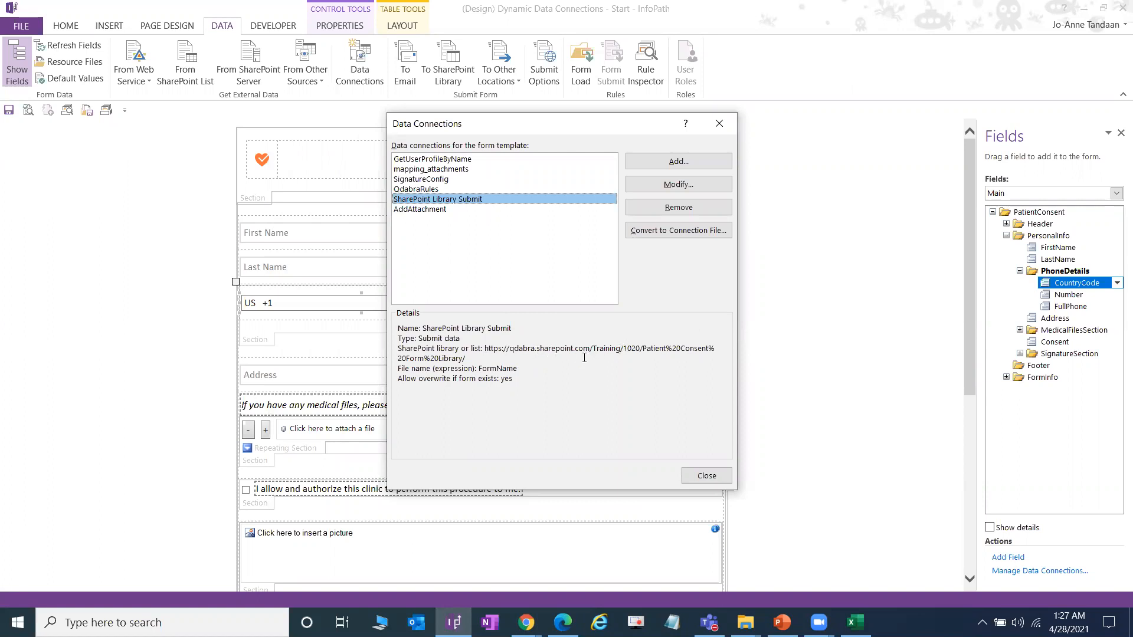
left_click(624, 349)
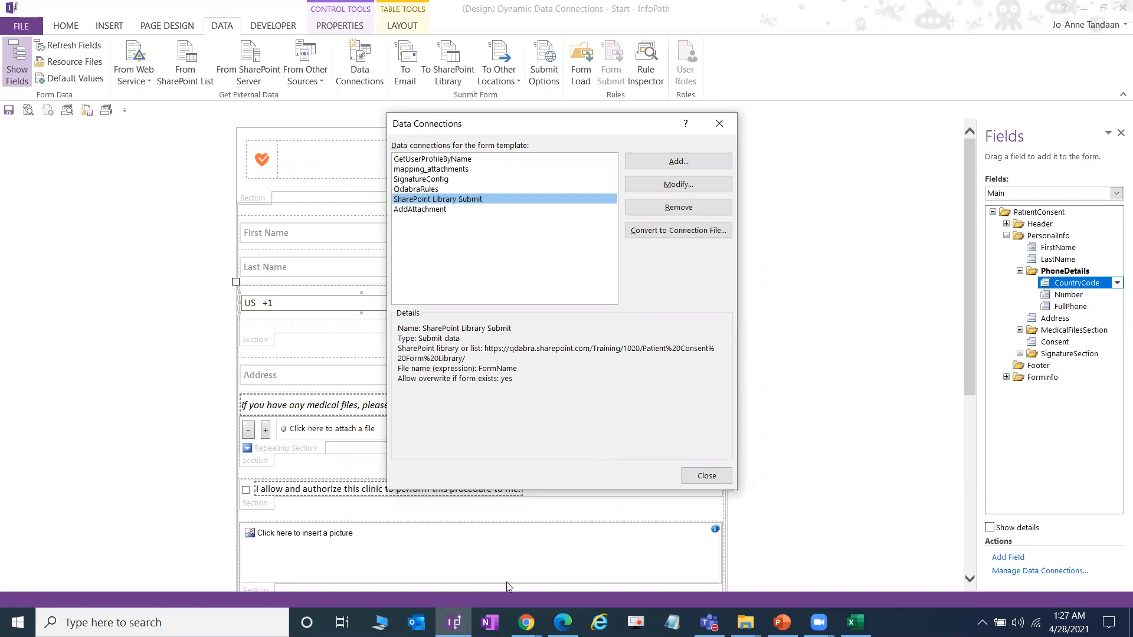
left_click(717, 125)
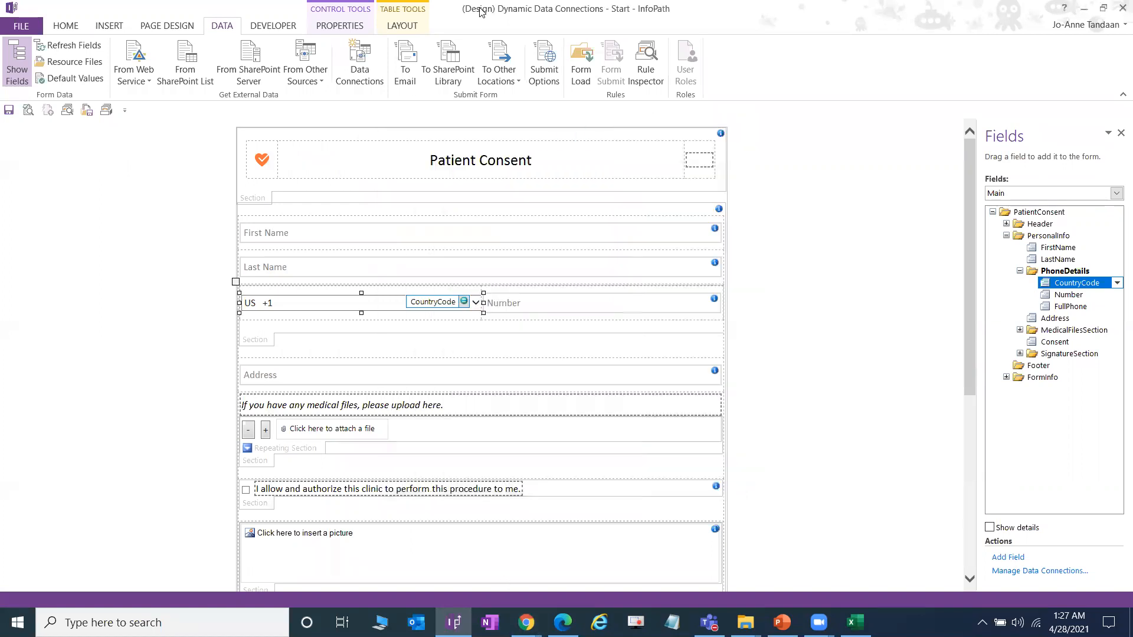
Step: Move the Patient Consent Form Library tab ahead of FormsViewer in Chrome
left_click(527, 622)
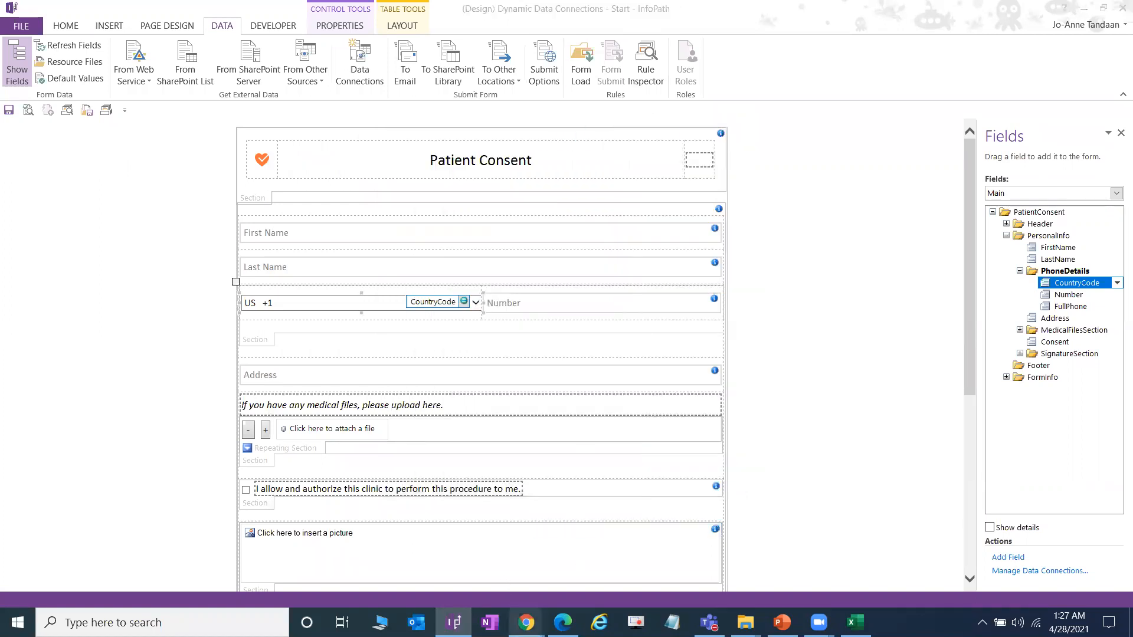
left_click(446, 545)
left_click_drag(455, 11, 301, 11)
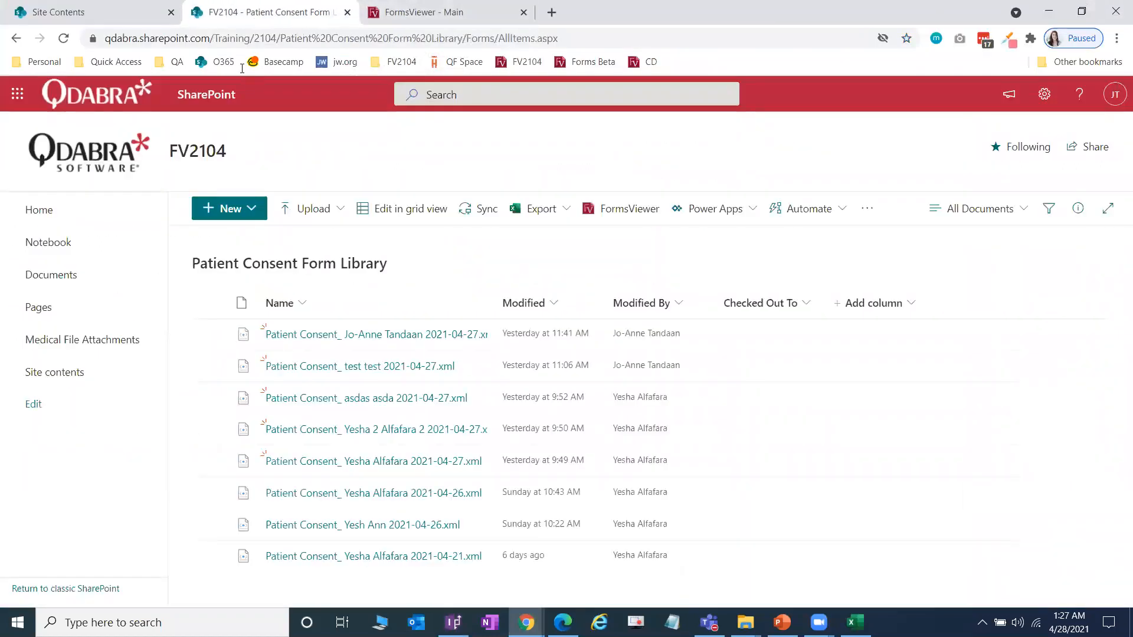
Step: In Manage Templates, expand Training Day 1 and Uncategorized and open Dynamic Data Connections - Start
left_click(437, 12)
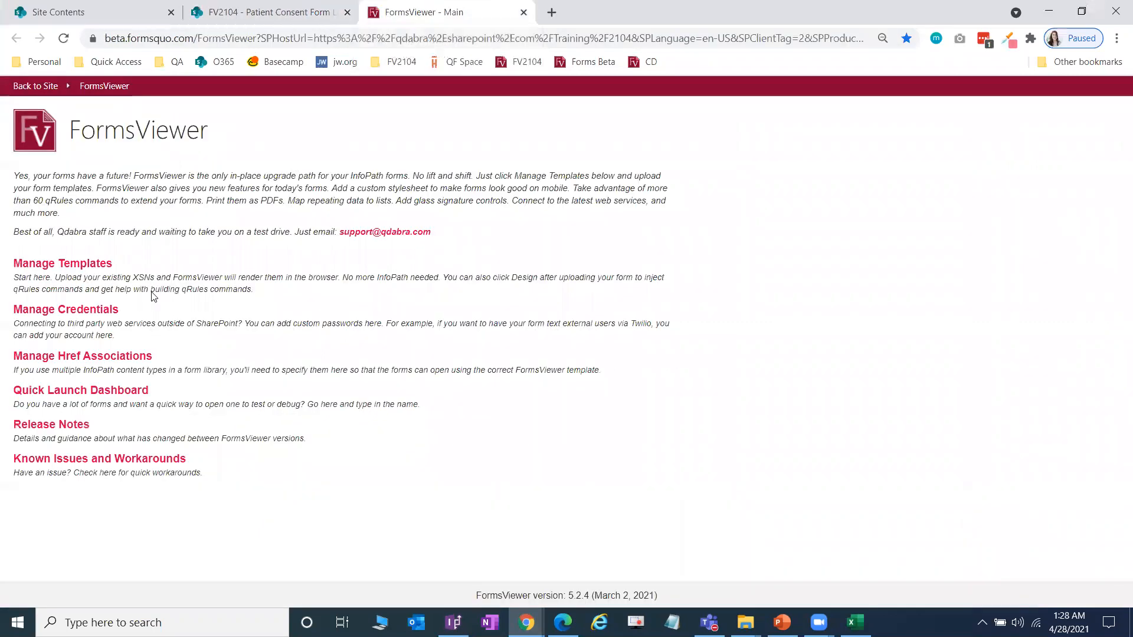
left_click(97, 268)
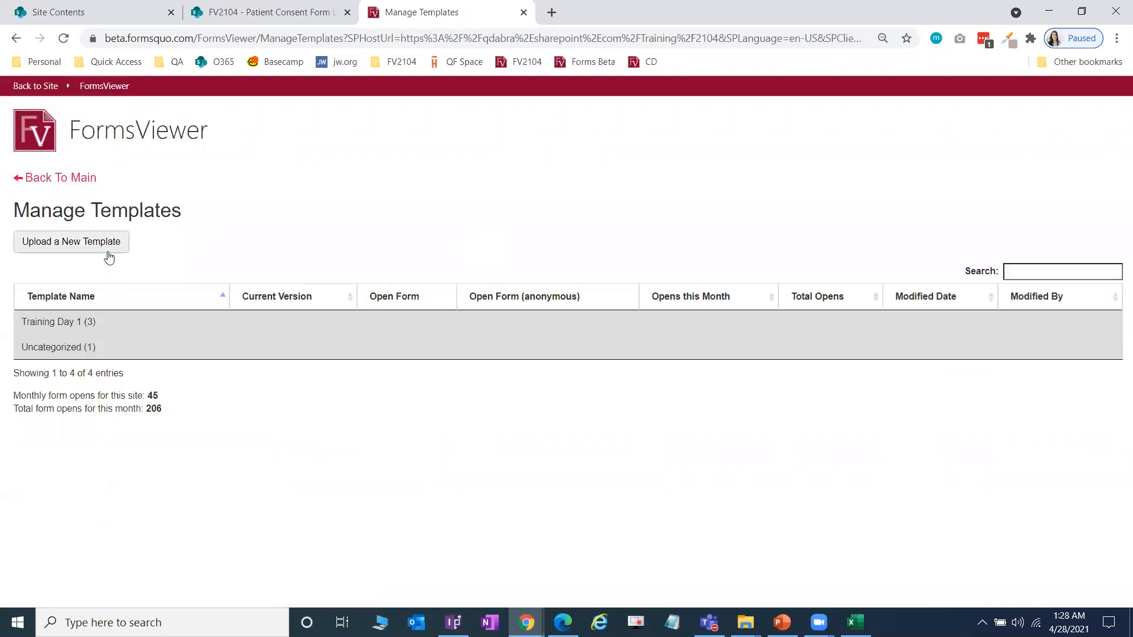
left_click(112, 322)
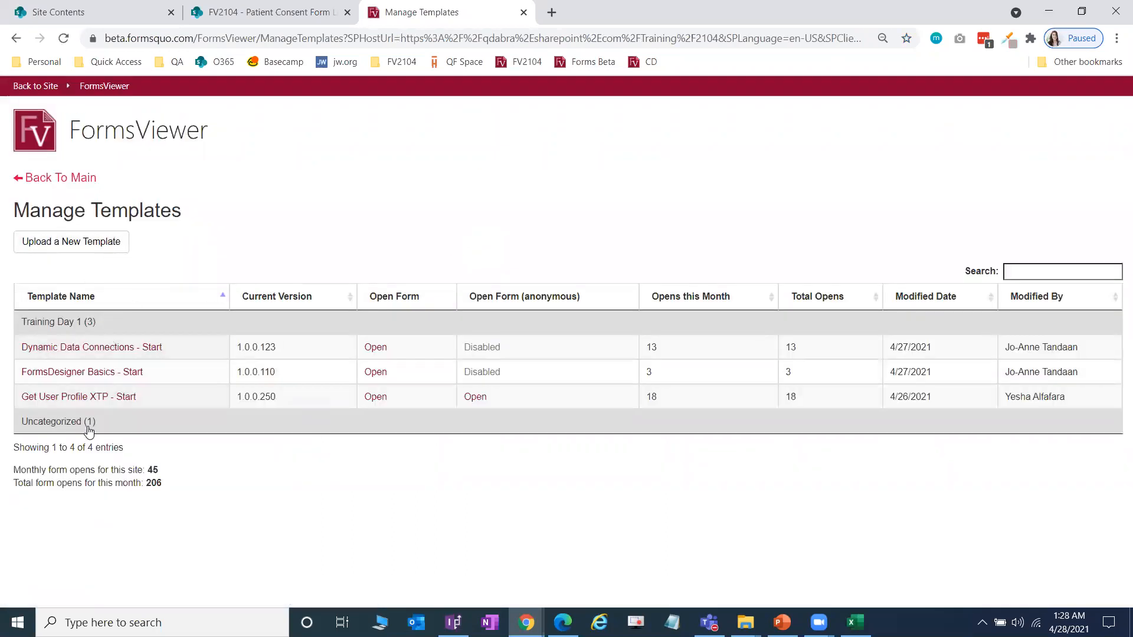
left_click(89, 430)
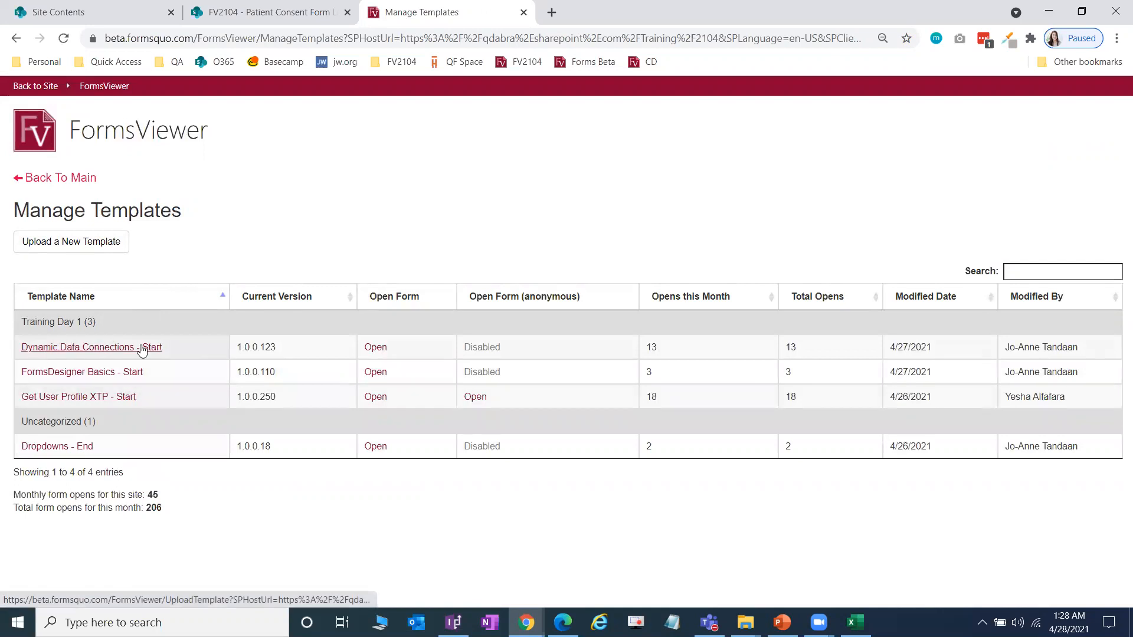
left_click(150, 352)
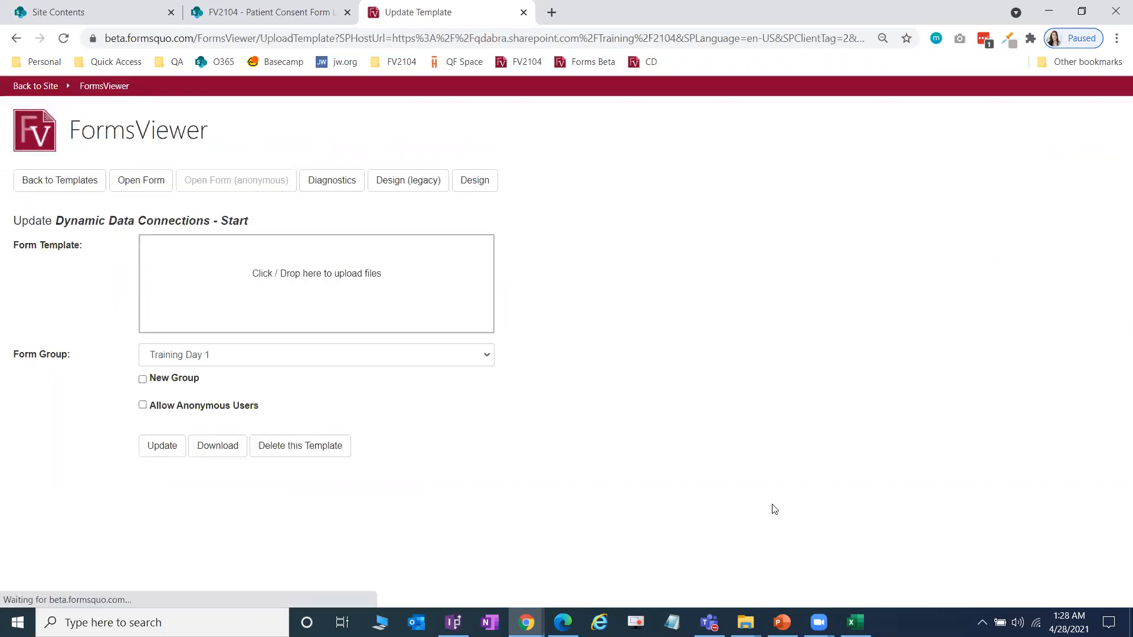
Step: Upload Dynamic Data Connections - Start.xsn from the PKG folder and open it in FormsDesigner
left_click(745, 622)
left_click(677, 587)
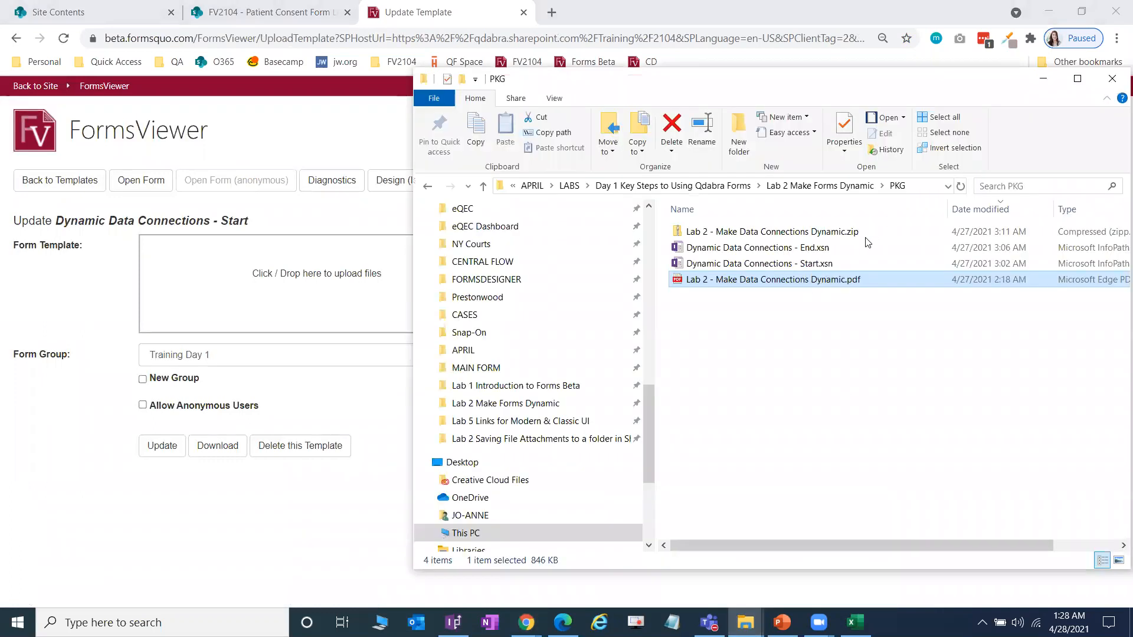
left_click(825, 264)
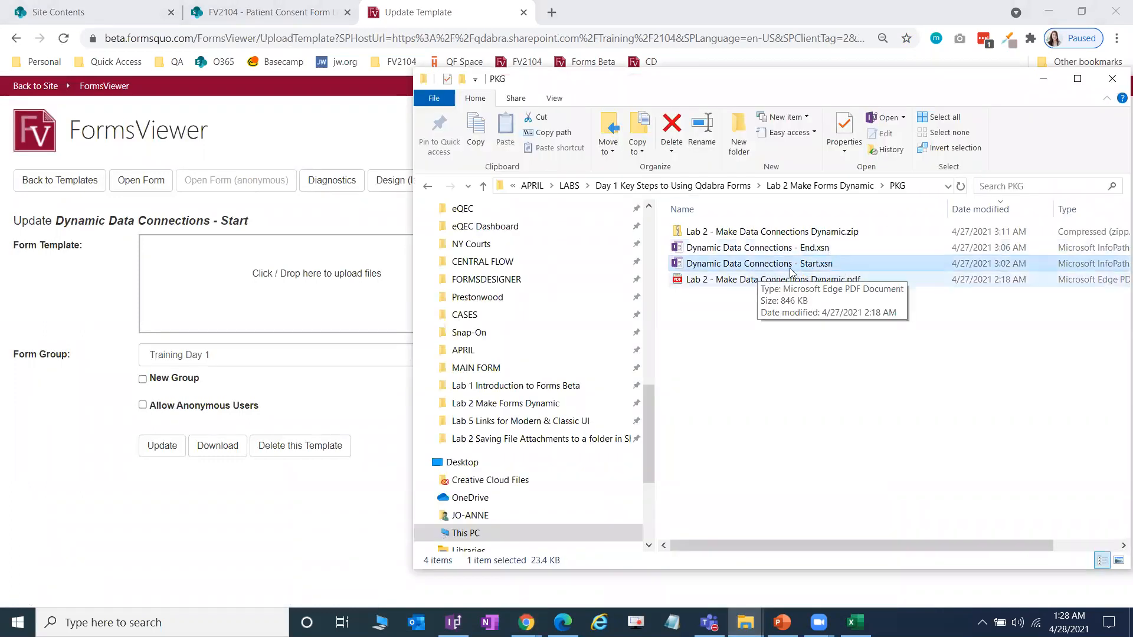
left_click_drag(820, 268, 241, 301)
left_click_drag(330, 289, 260, 298)
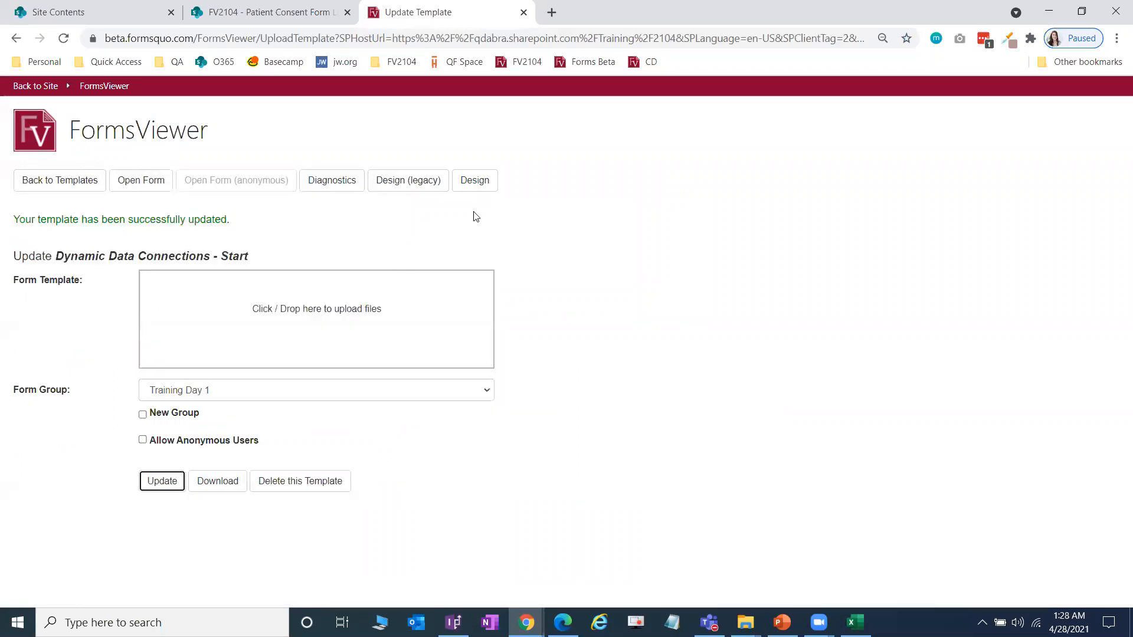
left_click(487, 188)
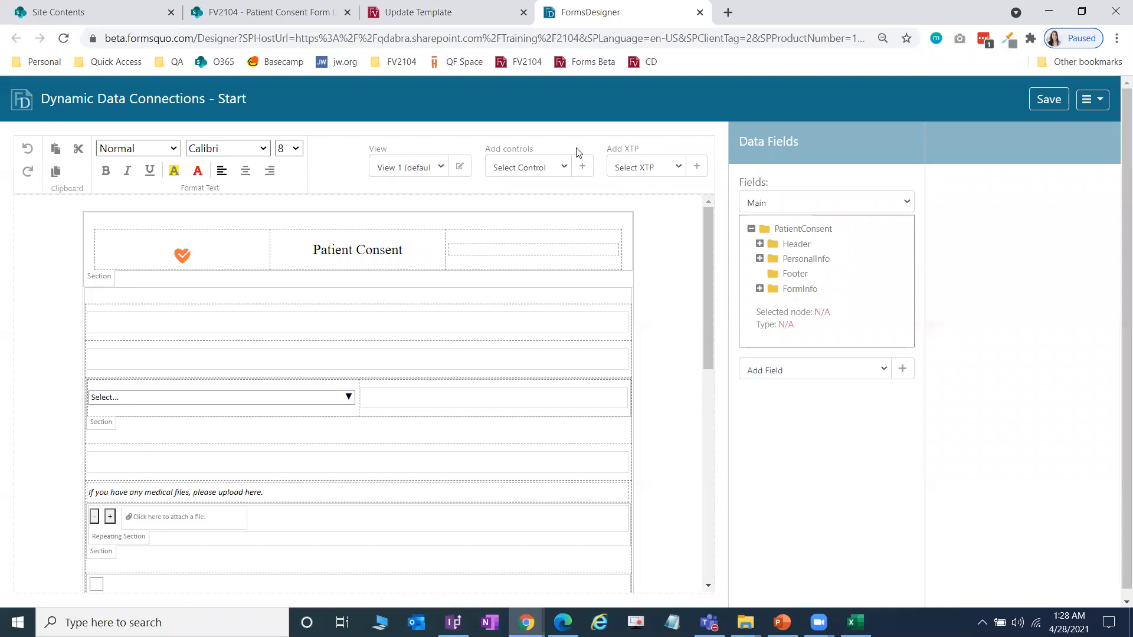
Step: Add the Dynamic Data Connections XTP, check its Command/Result debug table, and return to InfoPath
left_click(664, 170)
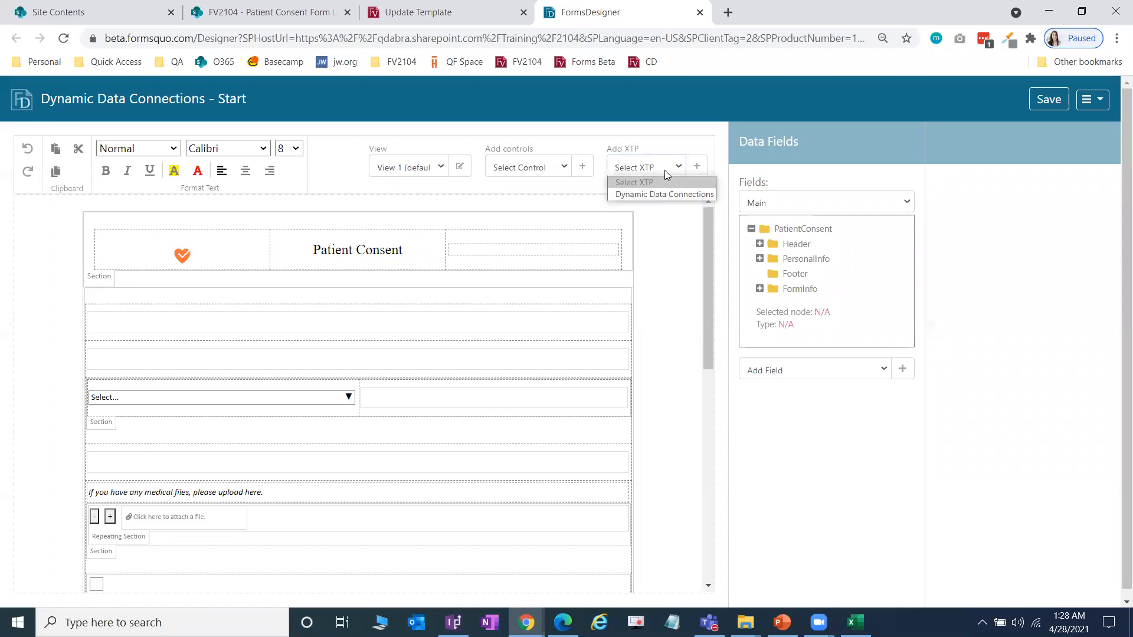
left_click(697, 195)
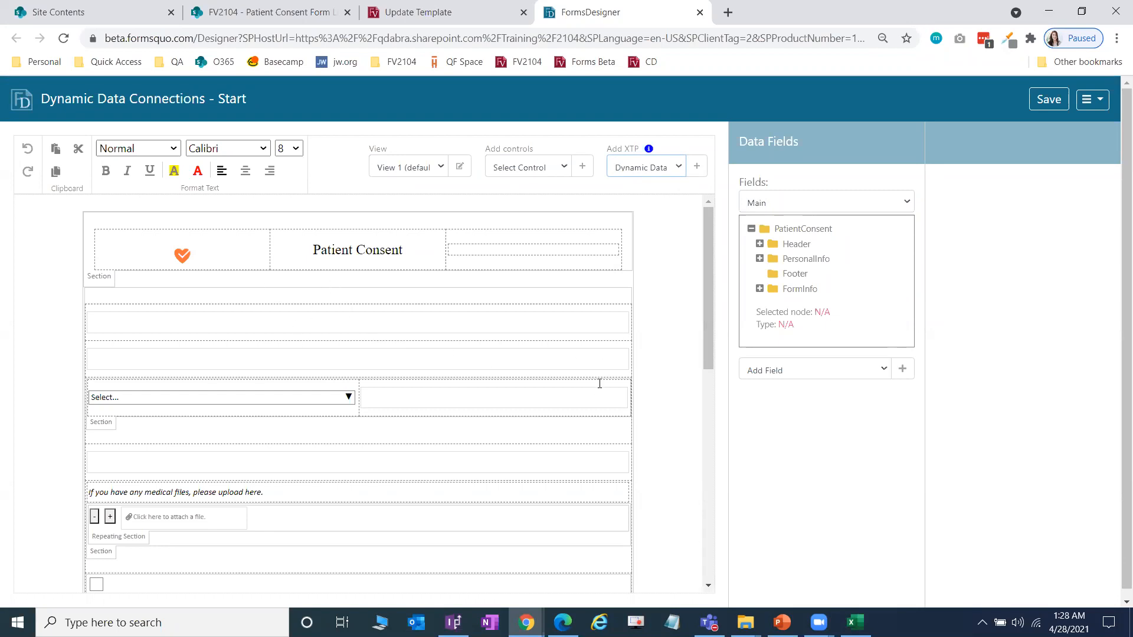
scroll(607, 357, "down", 15)
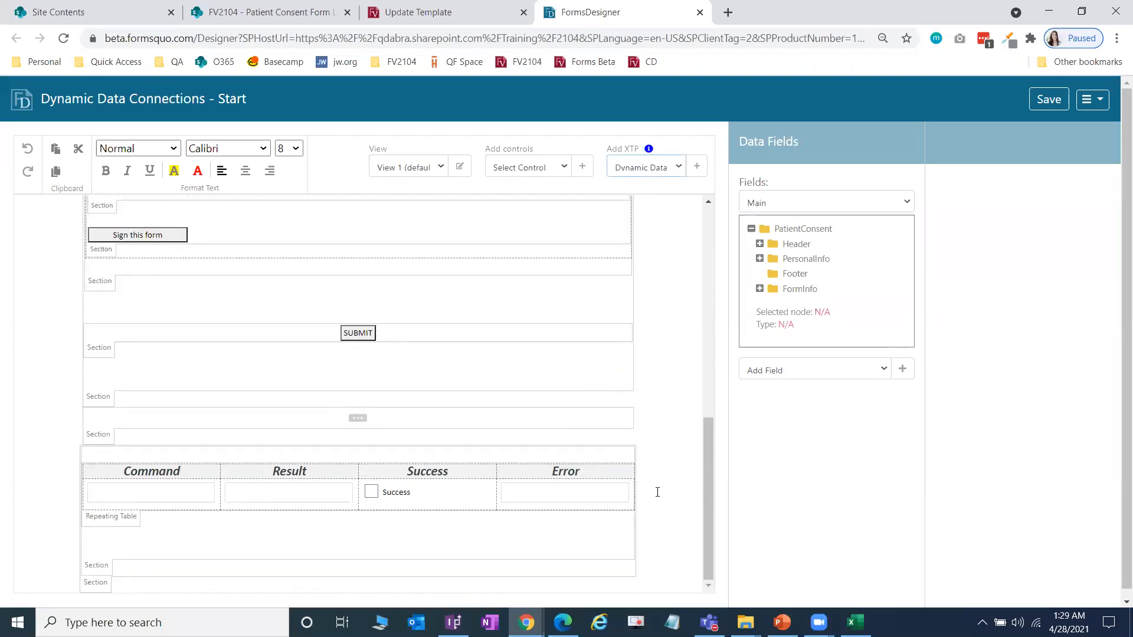
left_click(453, 623)
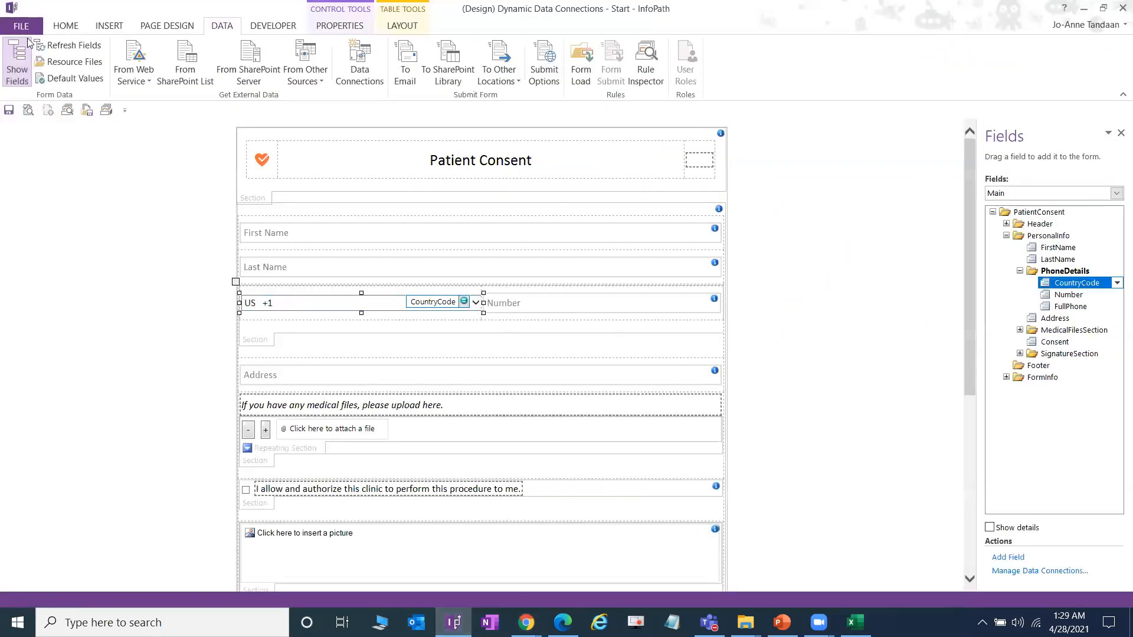
Step: Create a new blank form and delete its default layout table
left_click(26, 26)
left_click(57, 87)
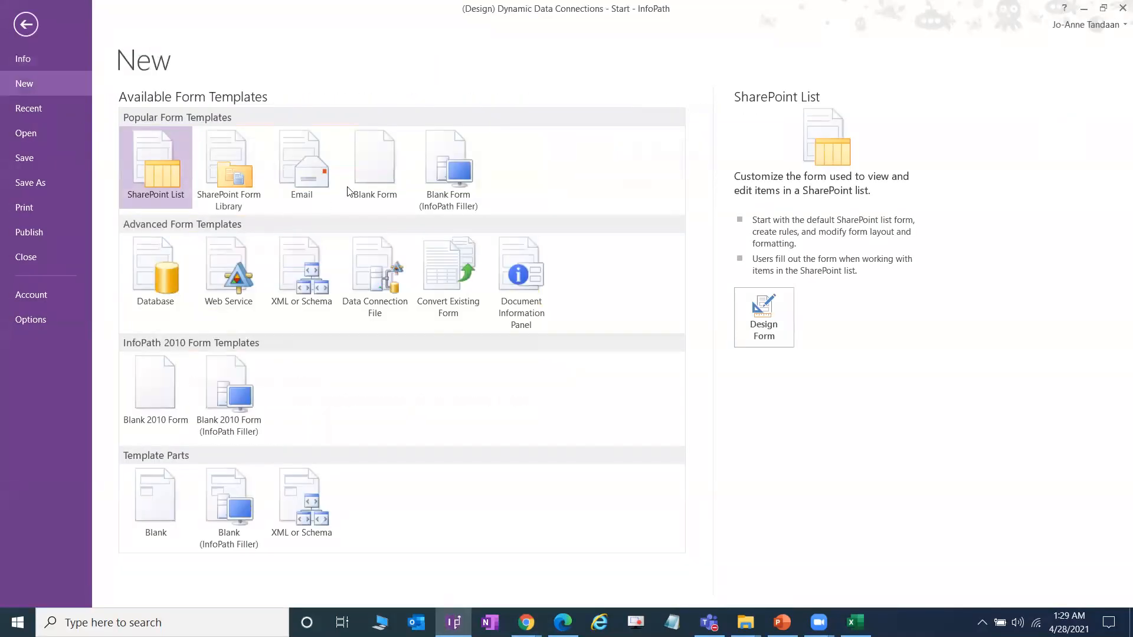
left_click(366, 177)
left_click(768, 298)
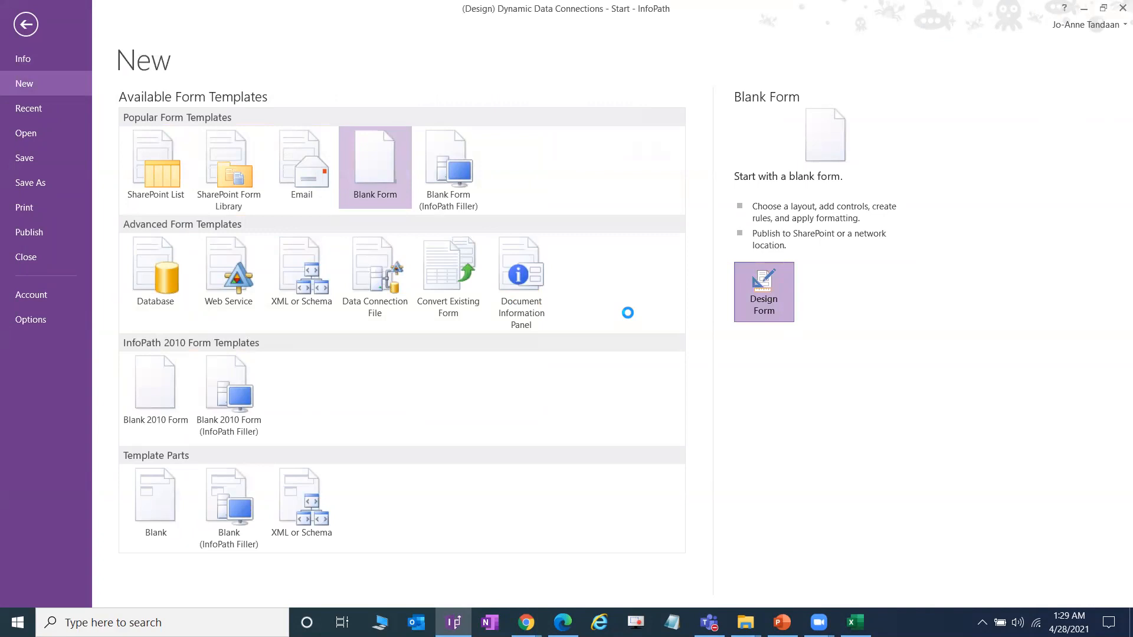
left_click_drag(529, 167, 584, 237)
key("Delete")
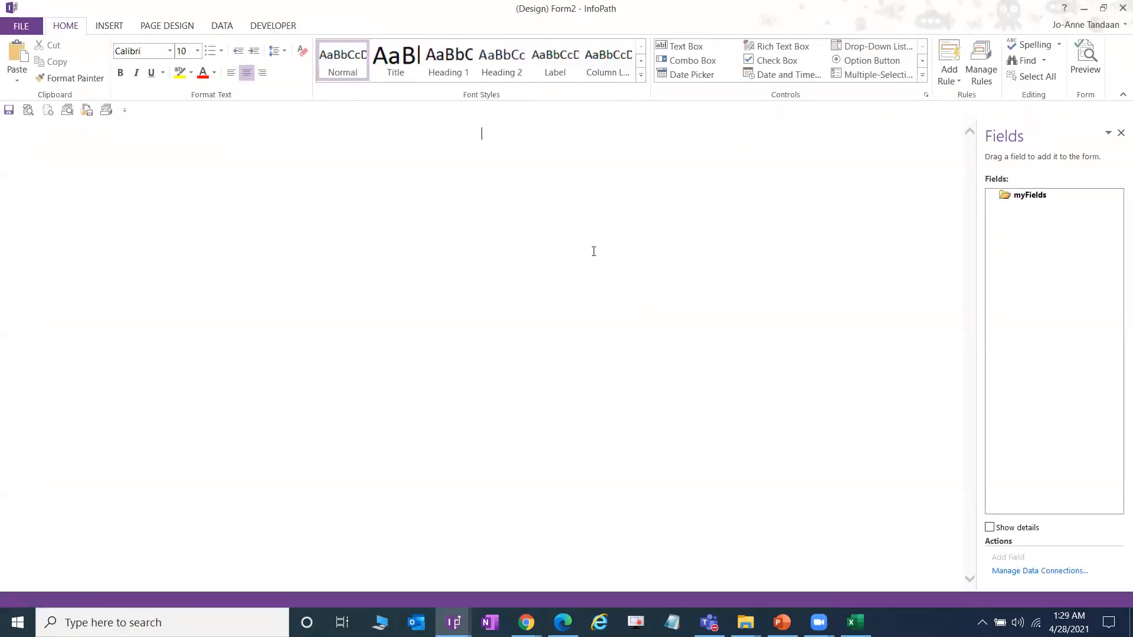
Step: Insert the DynamicDCs custom control from the expanded Controls gallery
left_click(922, 75)
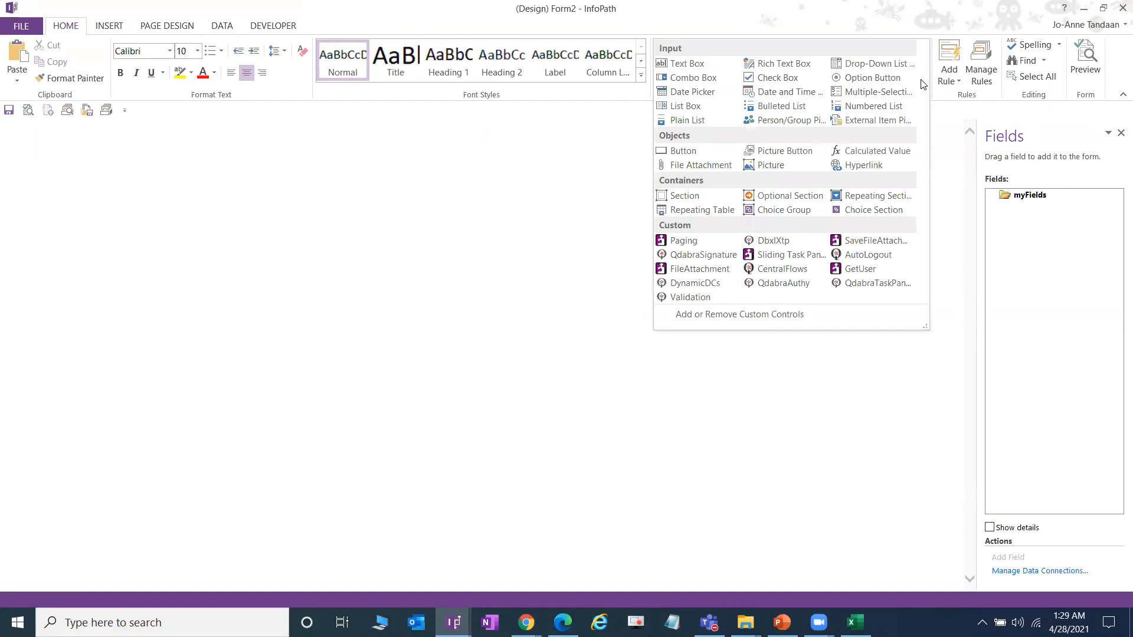
left_click(783, 316)
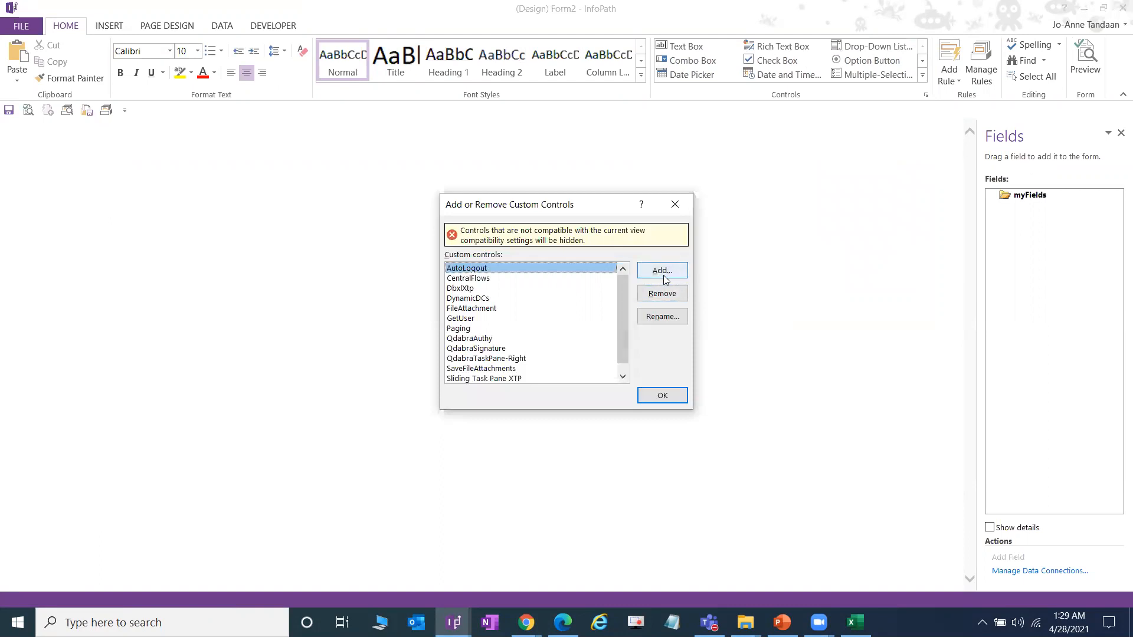
left_click(679, 204)
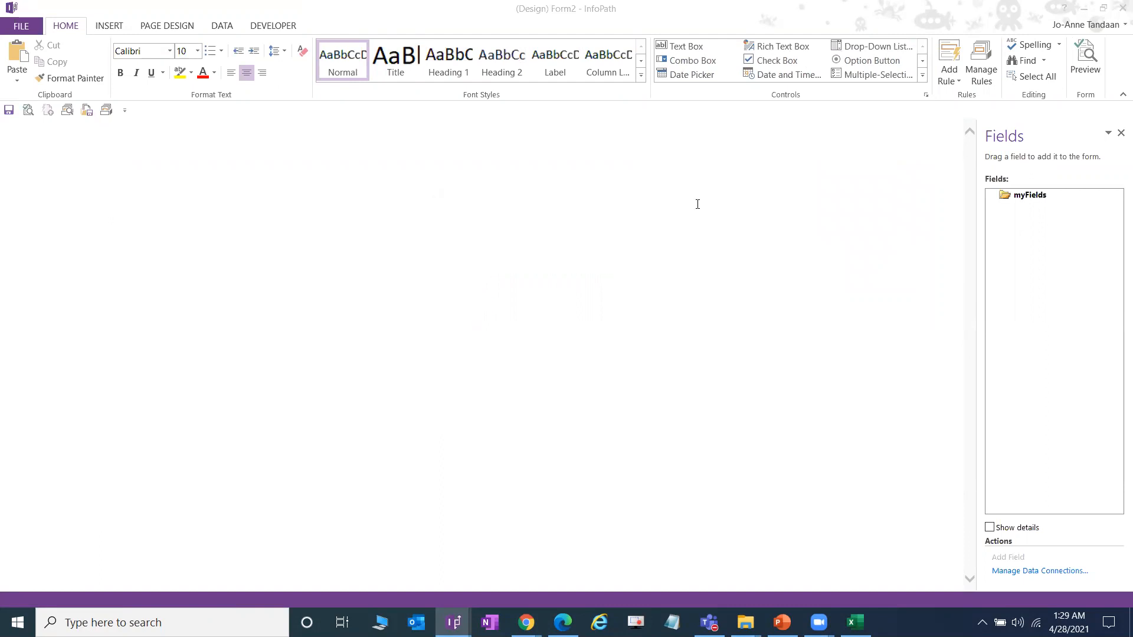
left_click(922, 76)
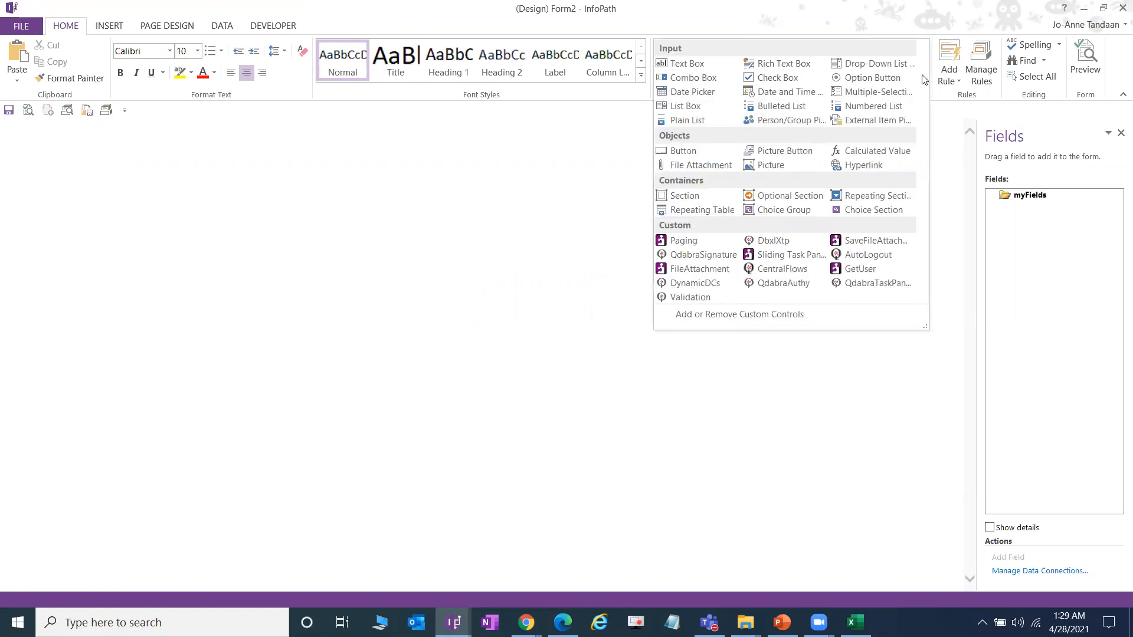
left_click(718, 286)
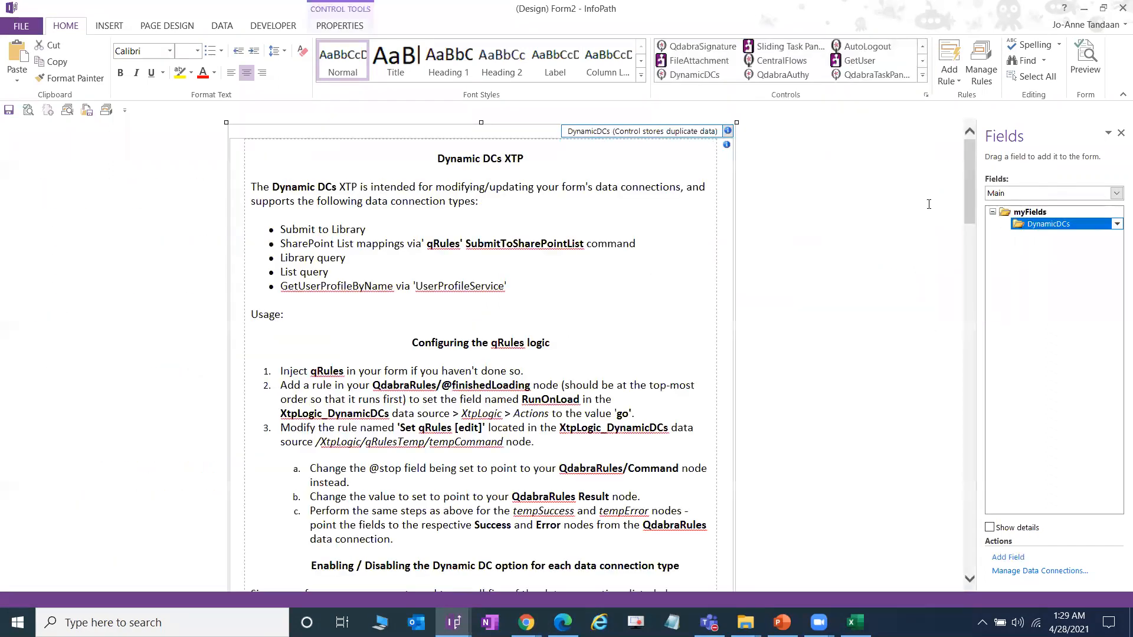
Step: Inspect the XtpLogic_DynamicDCs data source and the DynamicDCs control's rules
left_click(1055, 194)
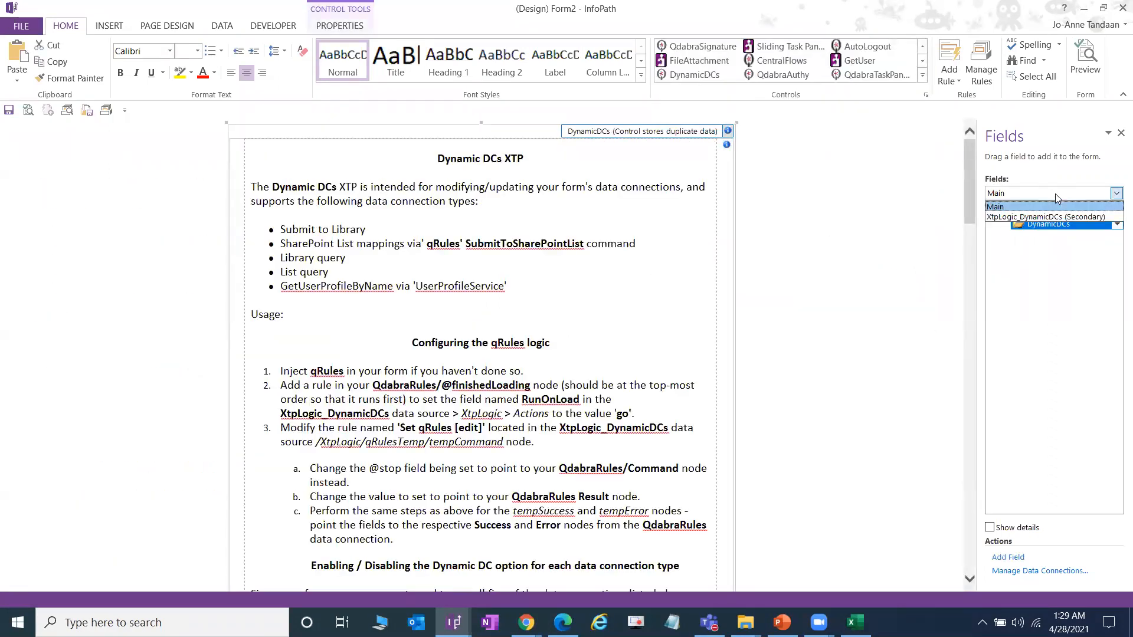
left_click(1057, 218)
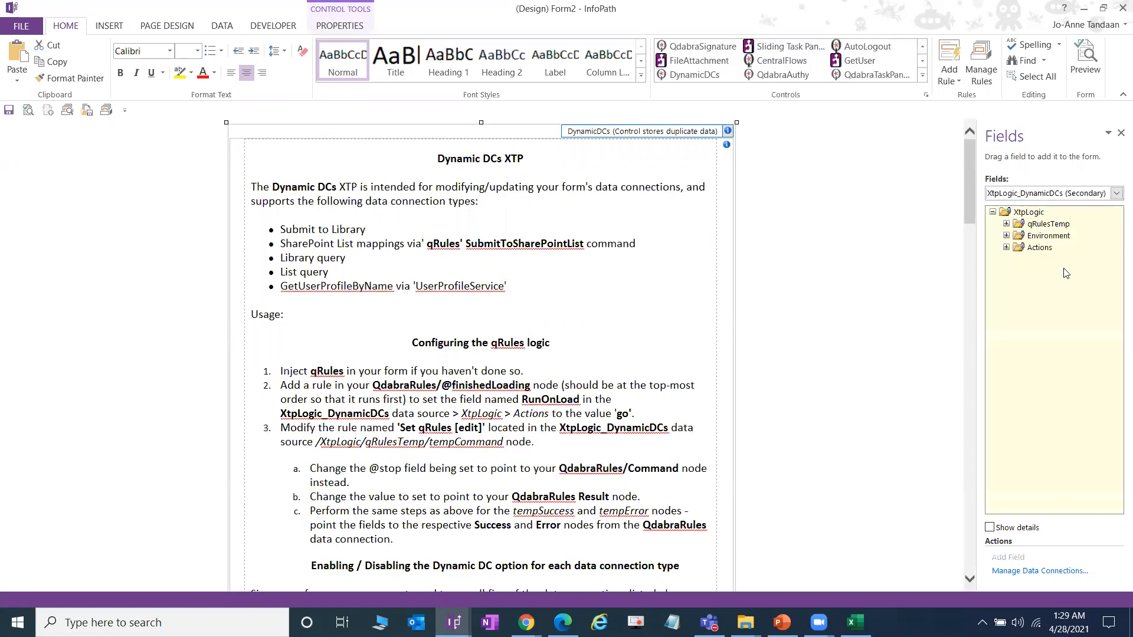
left_click(981, 62)
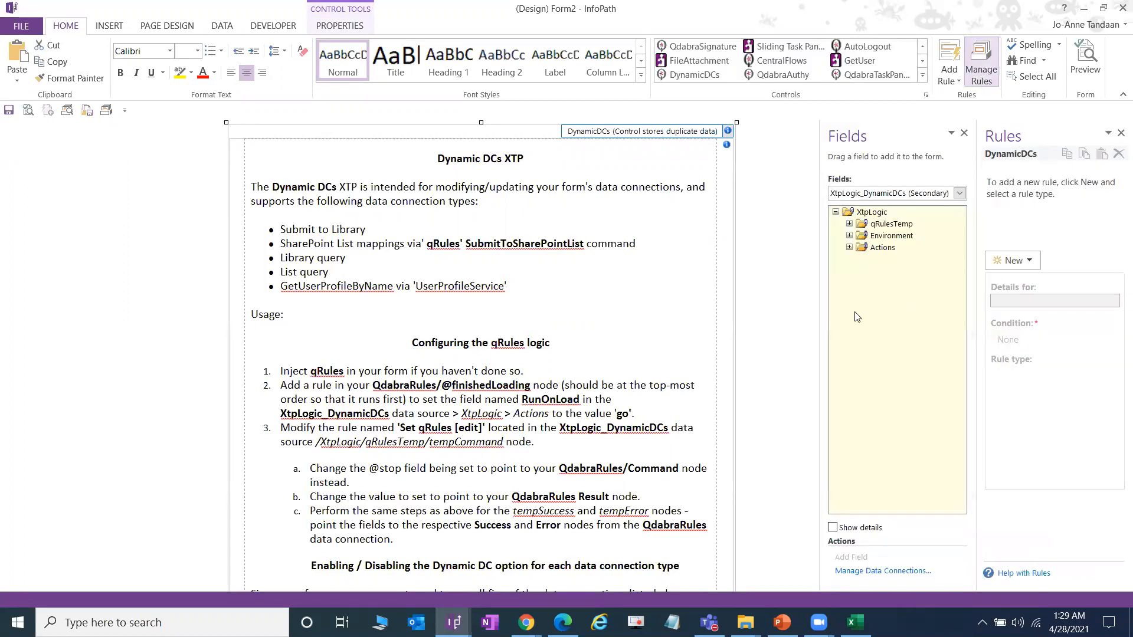
scroll(434, 310, "down", 10)
scroll(433, 314, "up", 8)
scroll(432, 314, "down", 20)
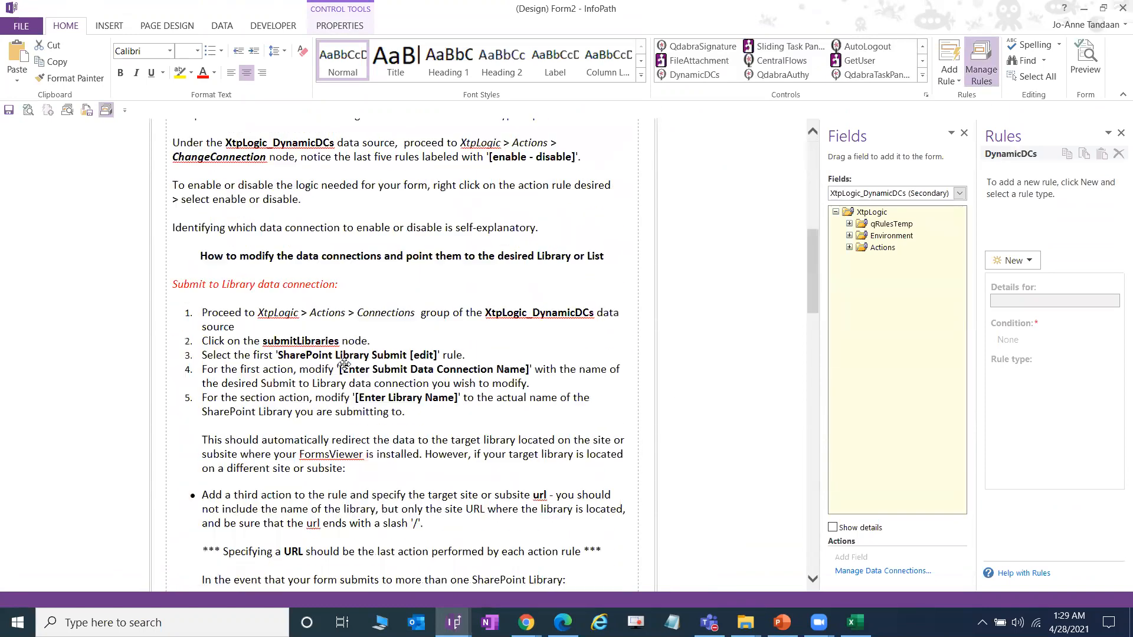
scroll(346, 362, "down", 15)
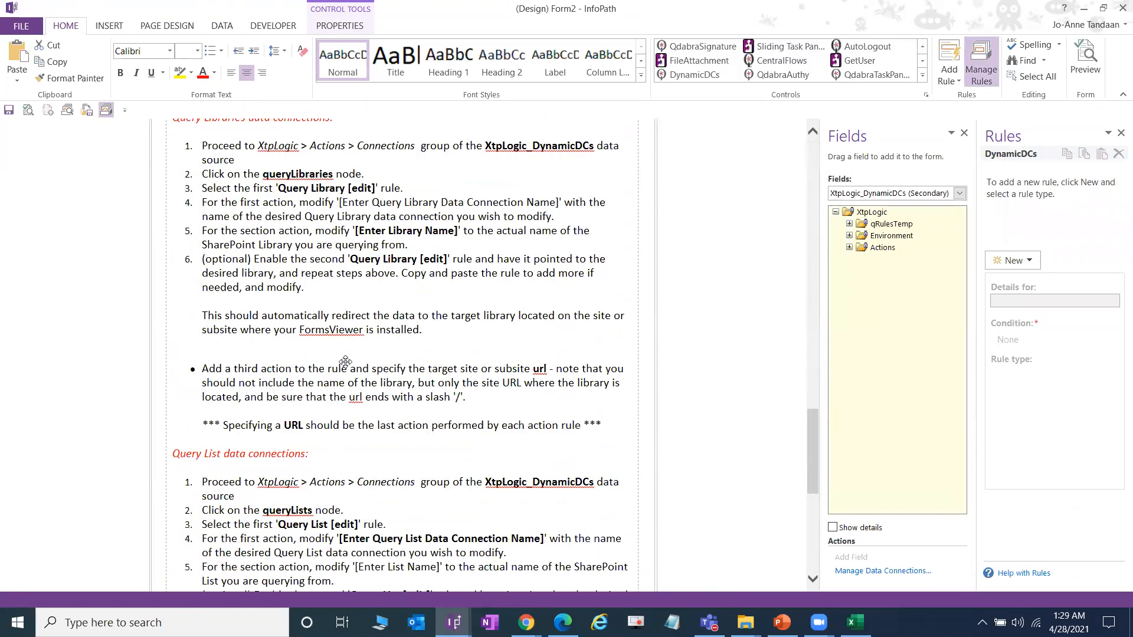
scroll(423, 370, "down", 5)
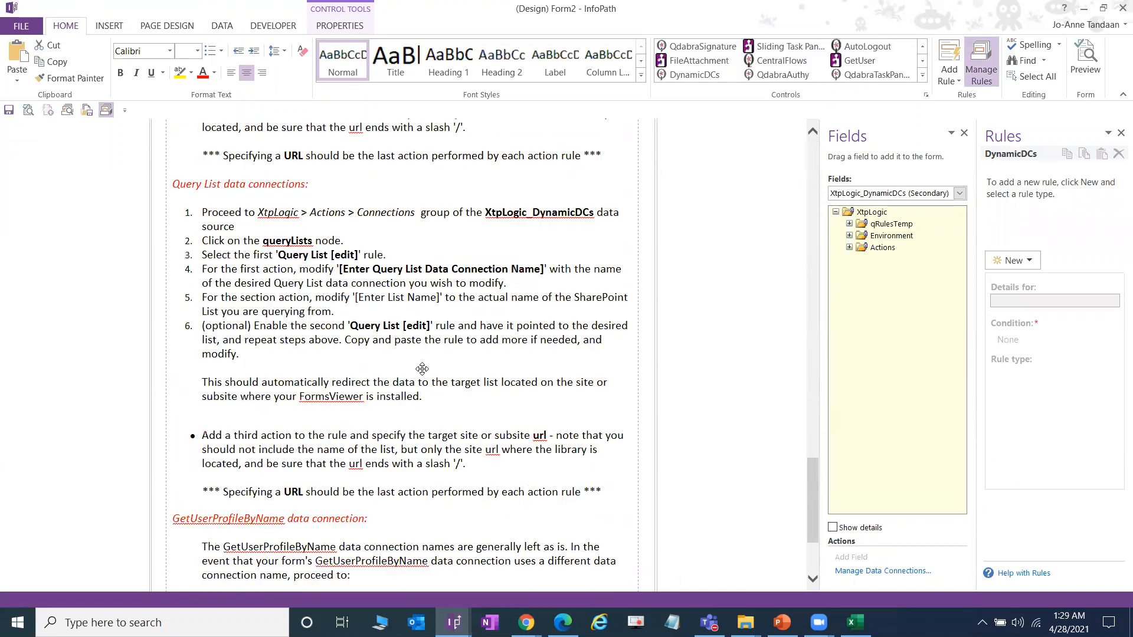
scroll(423, 368, "up", 8)
scroll(422, 369, "up", 20)
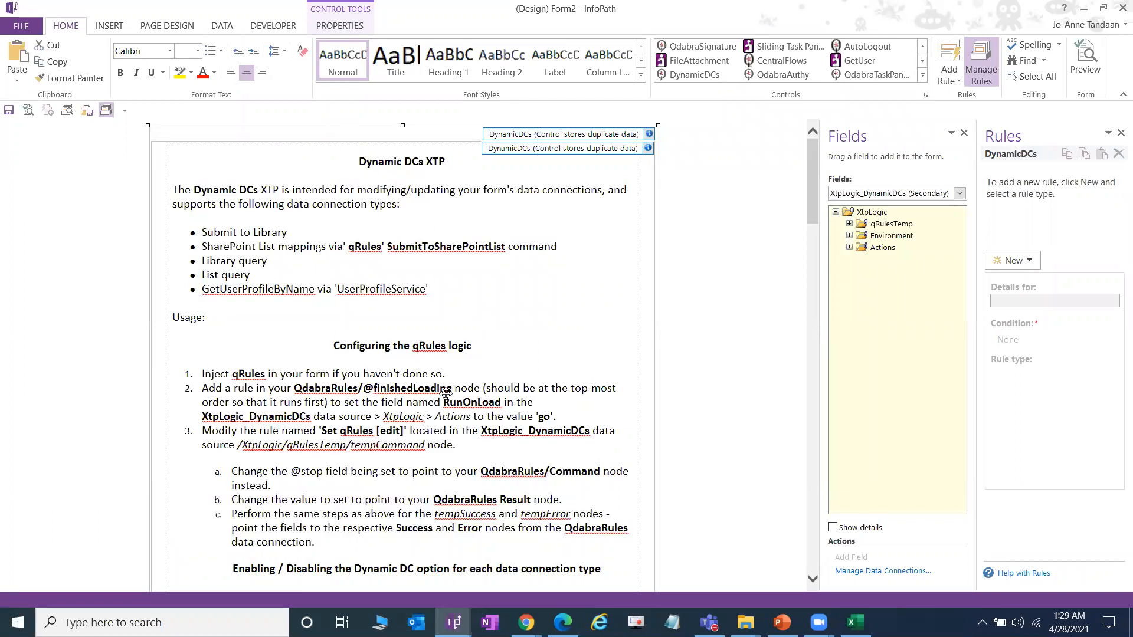
scroll(436, 403, "down", 4)
scroll(437, 403, "down", 8)
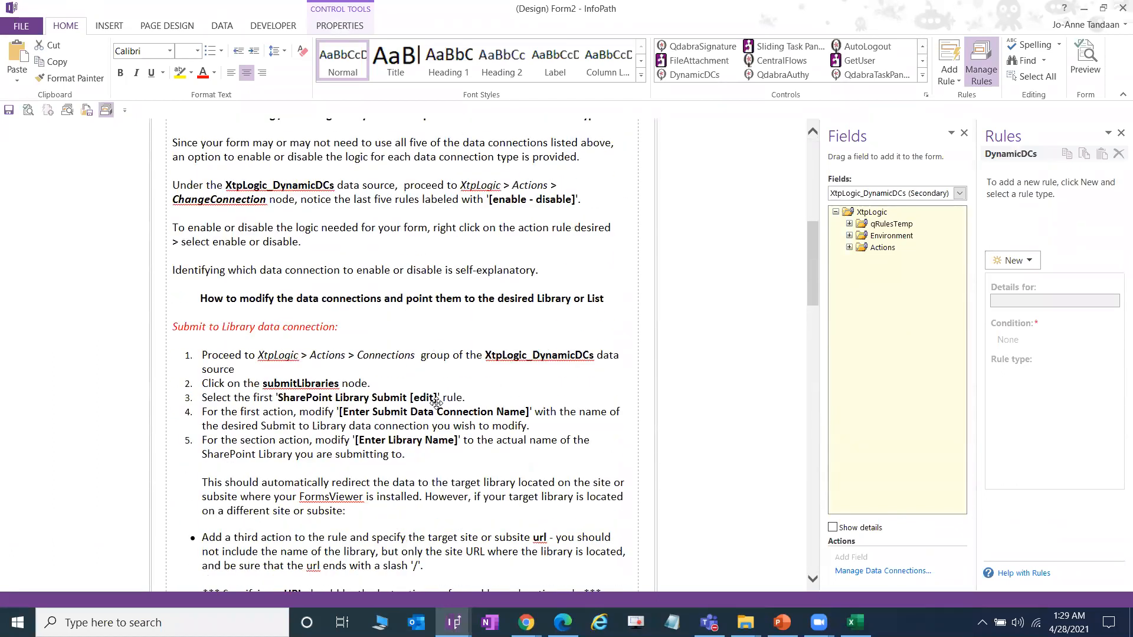
scroll(445, 401, "down", 3)
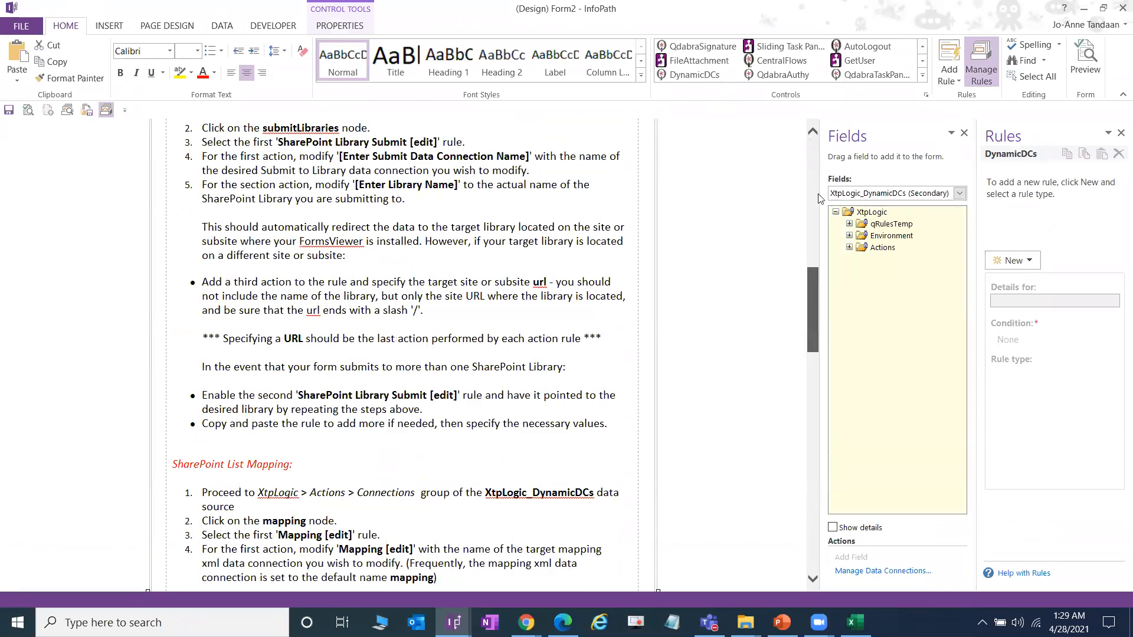
scroll(519, 316, "up", 12)
scroll(519, 316, "up", 2)
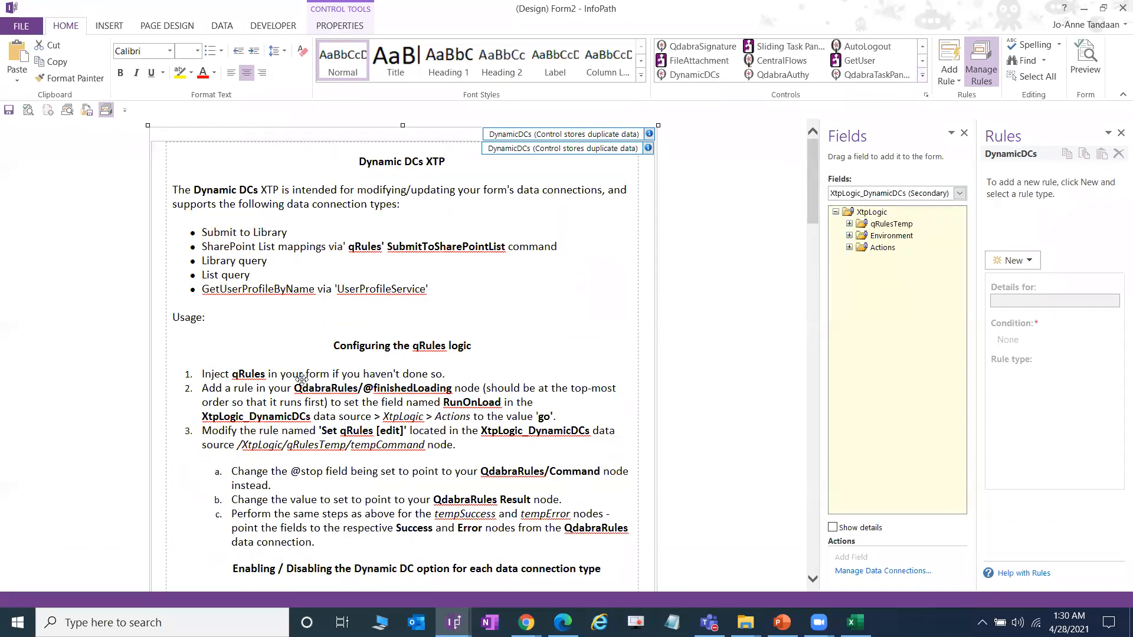
scroll(246, 411, "down", 12)
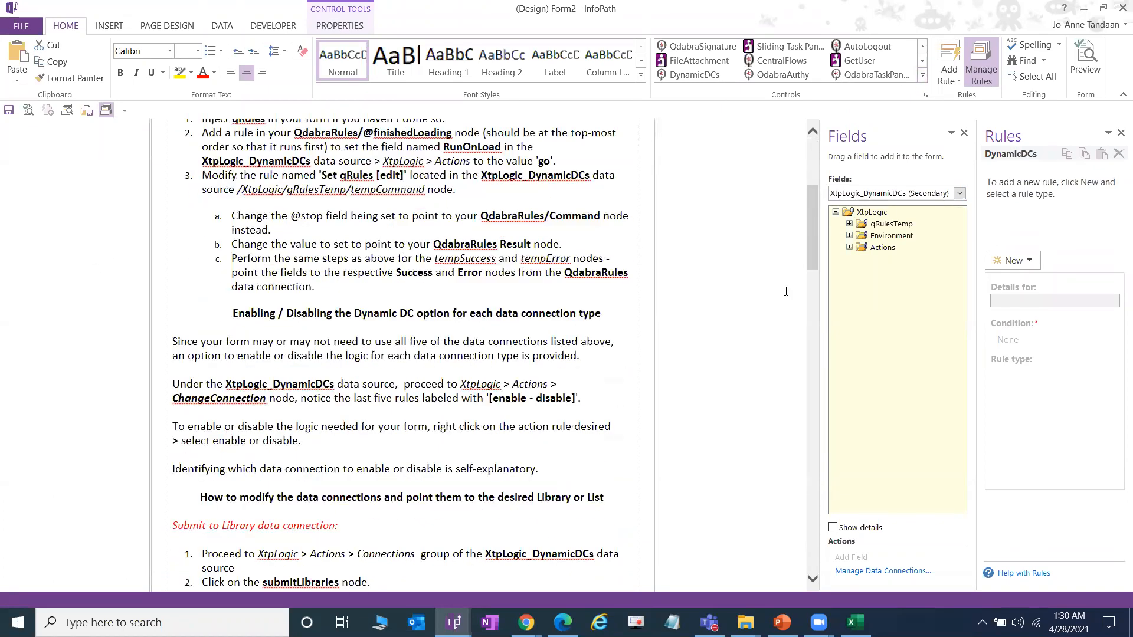
scroll(817, 501, "down", 10)
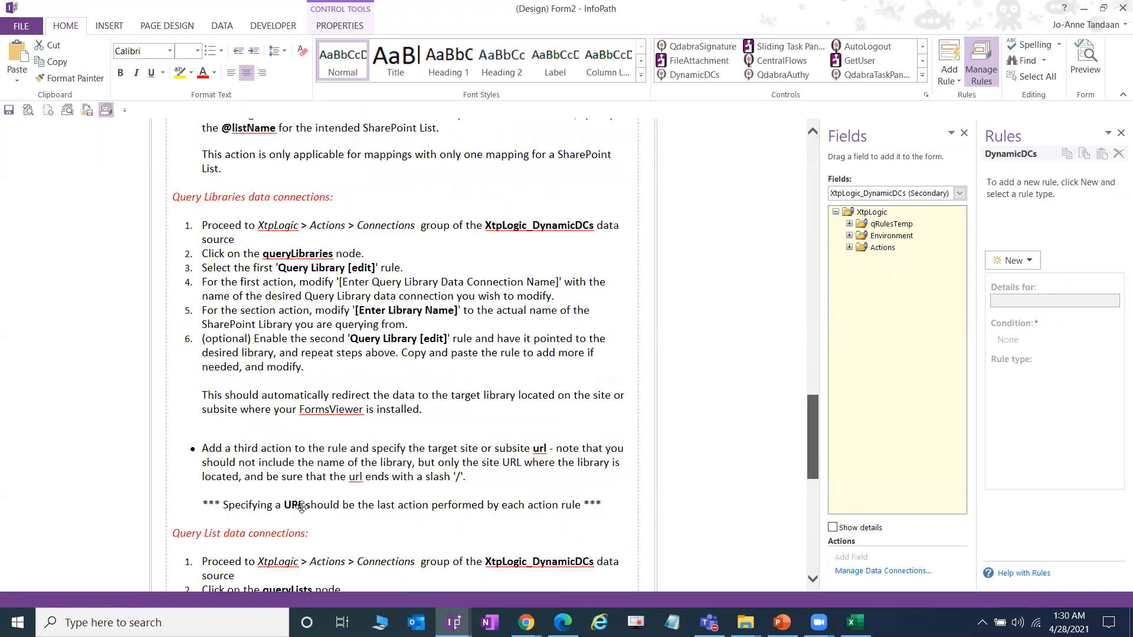
Step: Delete both DynamicDCs sections and close Form2 without saving
left_click(178, 580)
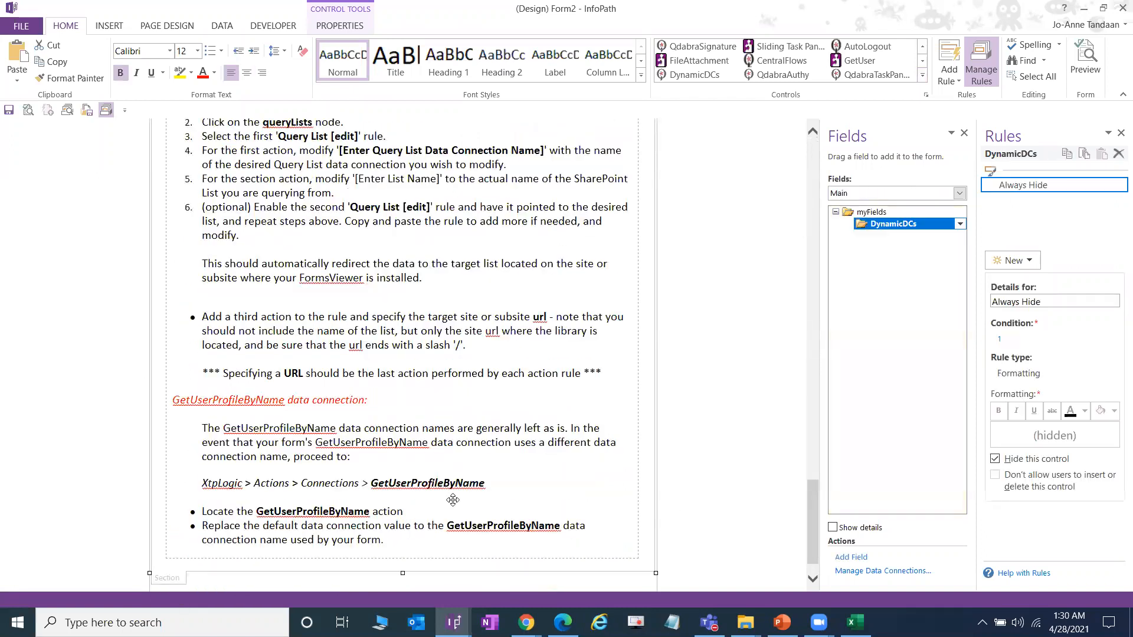
key("Delete")
left_click(267, 174)
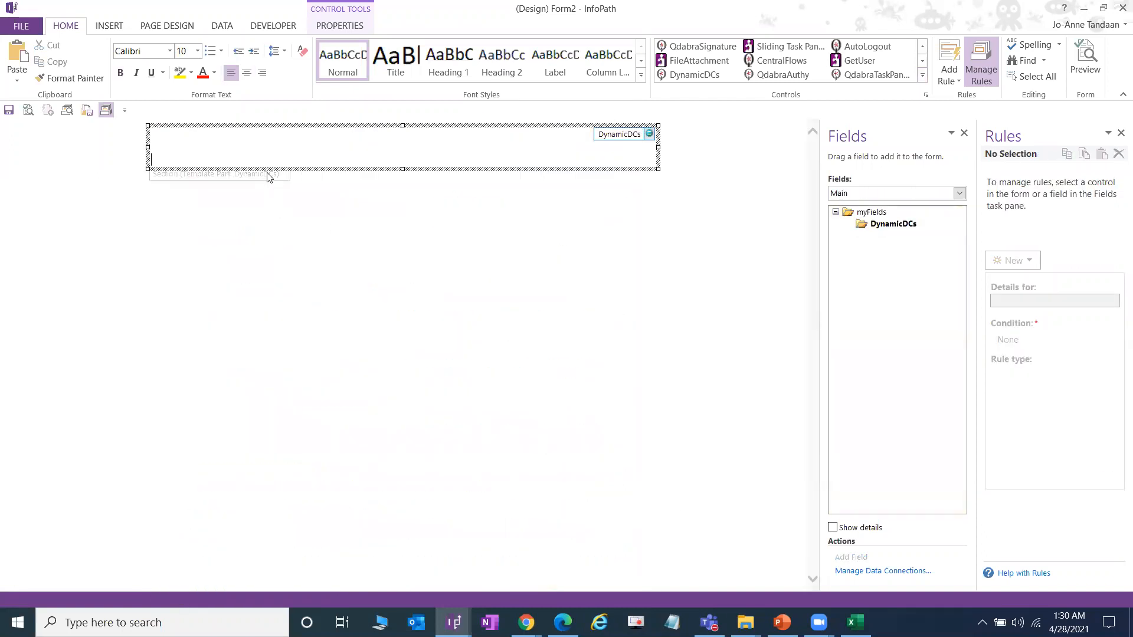
key("Delete")
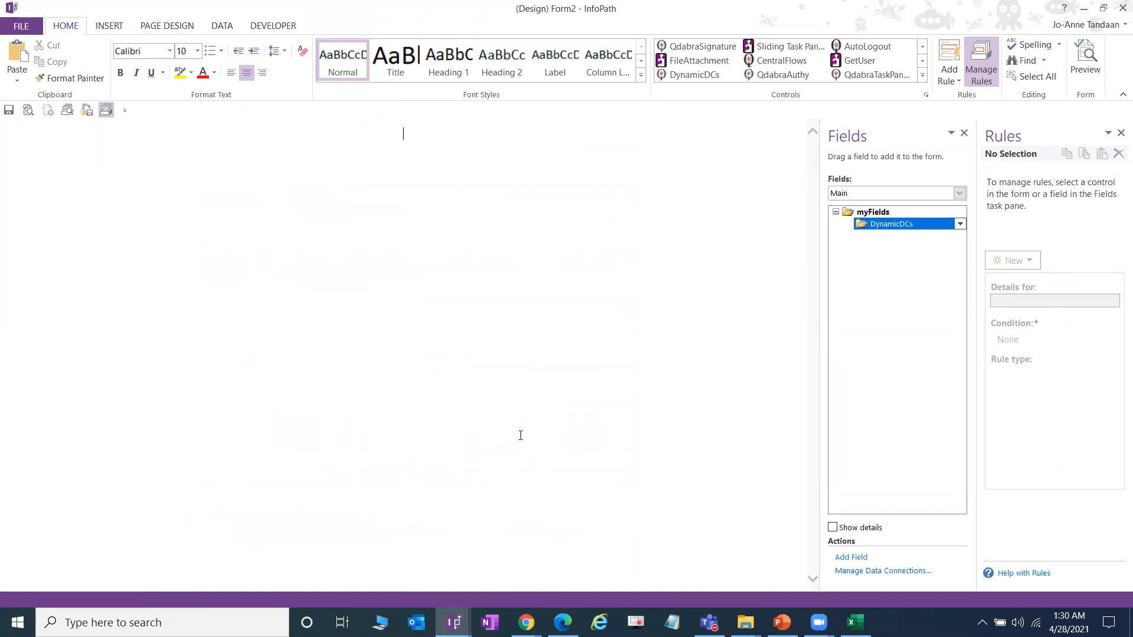
left_click(1122, 8)
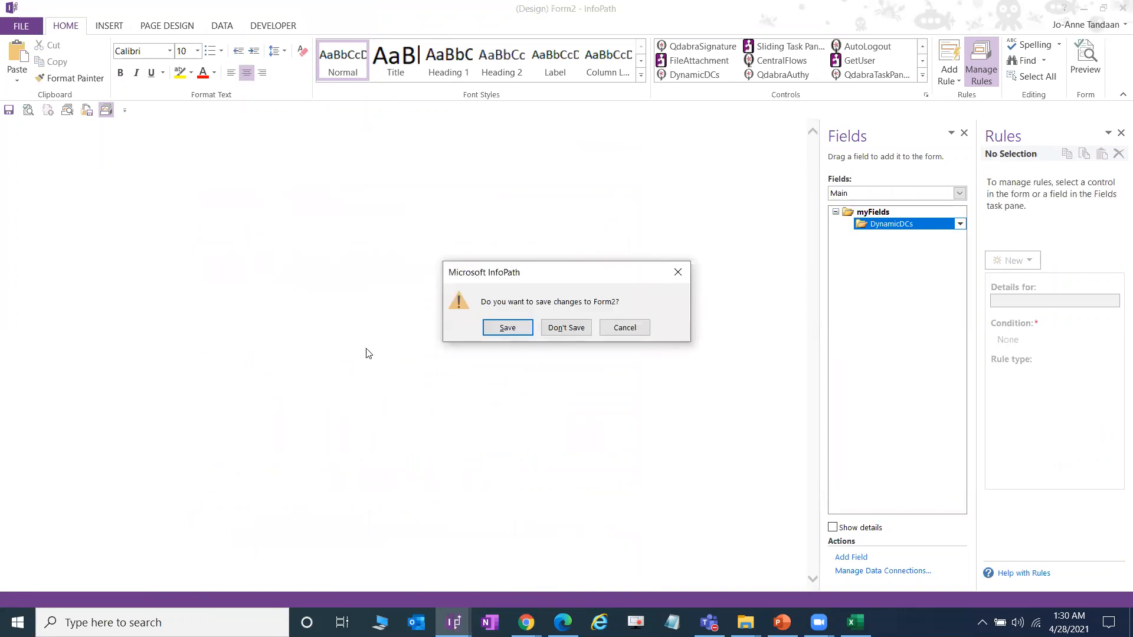
left_click(579, 326)
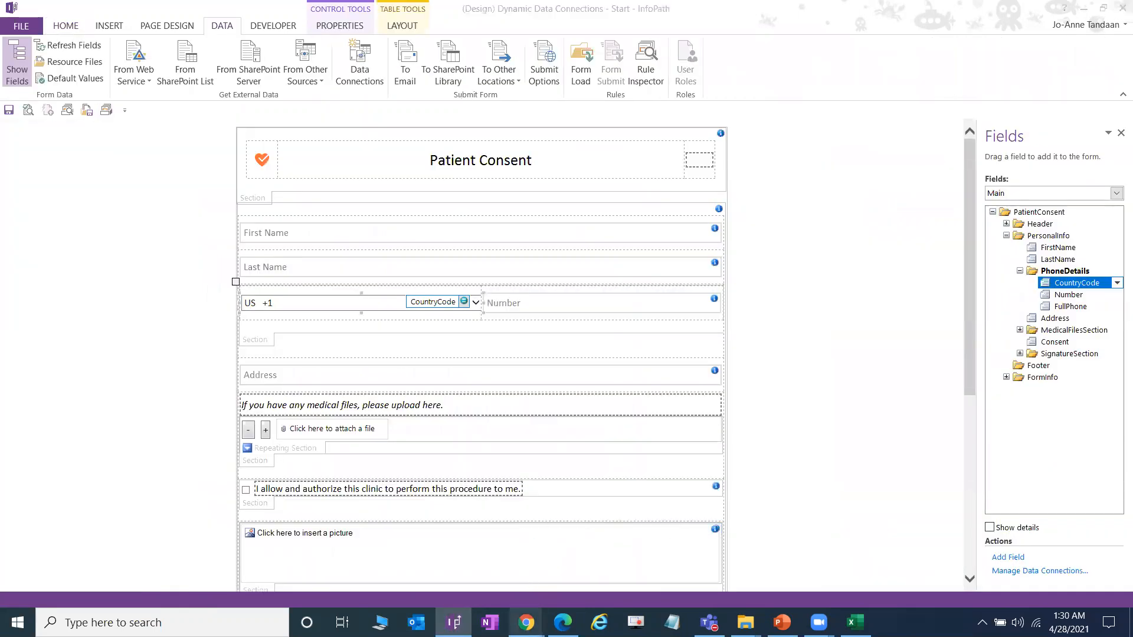
Step: Open the Dynamic DCs XTP instructions in FormsDesigner, scroll through them, then close them
mouse_move(527, 622)
left_click(478, 590)
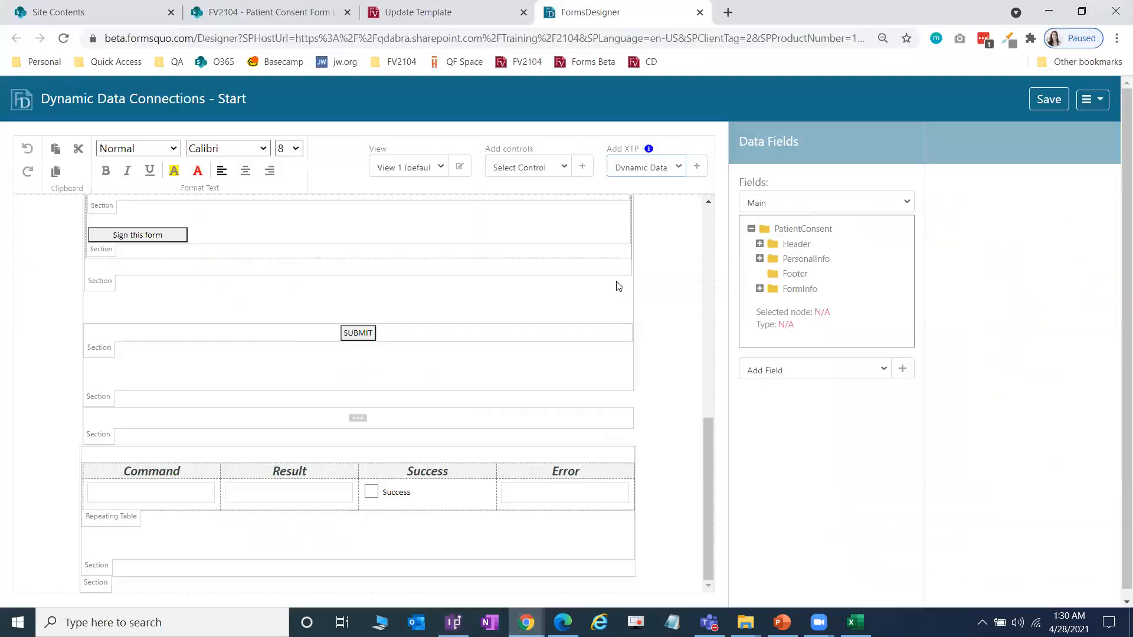
left_click(649, 149)
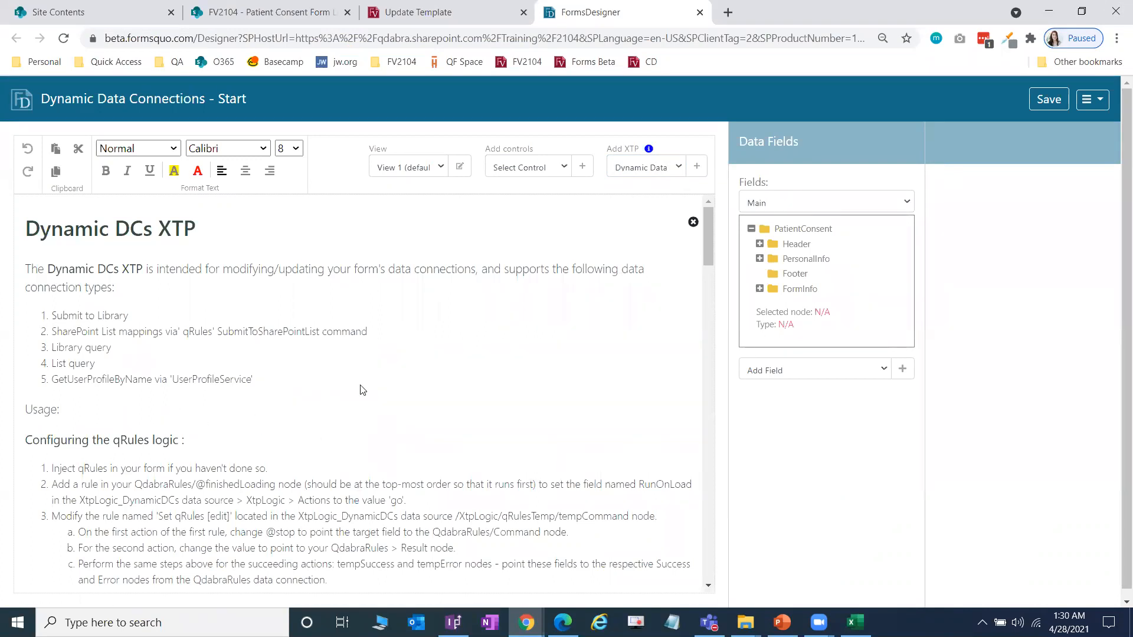
scroll(431, 402, "down", 15)
scroll(426, 408, "down", 15)
scroll(424, 404, "up", 20)
left_click(648, 149)
Step: Apply the Dynamic Data XTP to the form
left_click(818, 203)
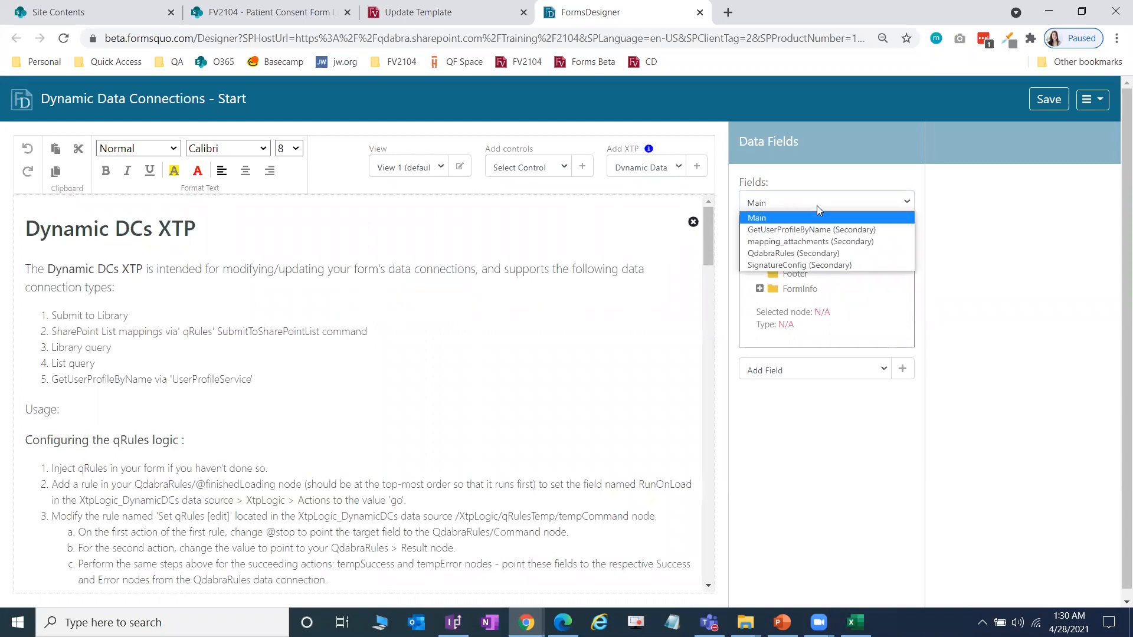
left_click(824, 158)
left_click(654, 170)
left_click(655, 172)
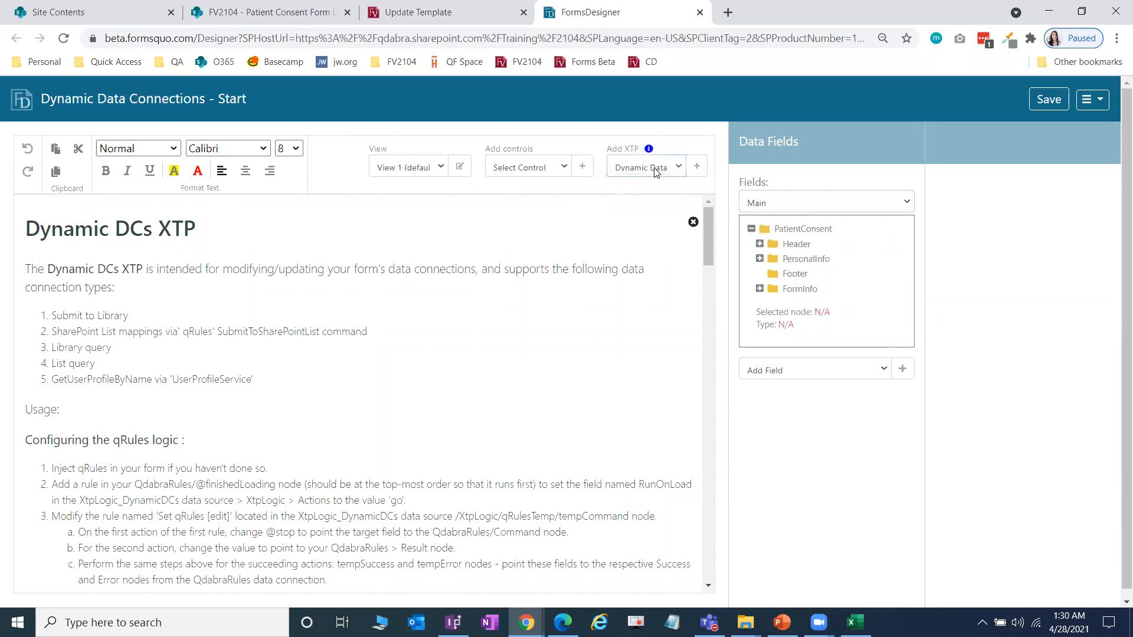
left_click(696, 170)
Step: Inspect the XtpLogic_DynamicDCs Actions group and re-read the qRules injection step
left_click(852, 204)
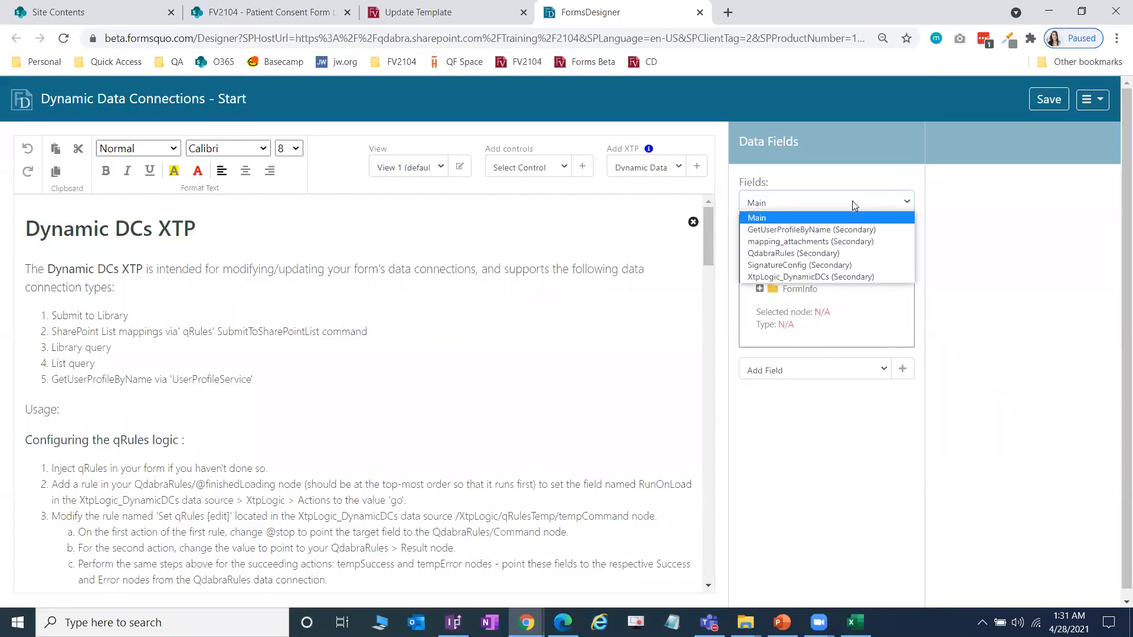
left_click(842, 276)
left_click(760, 273)
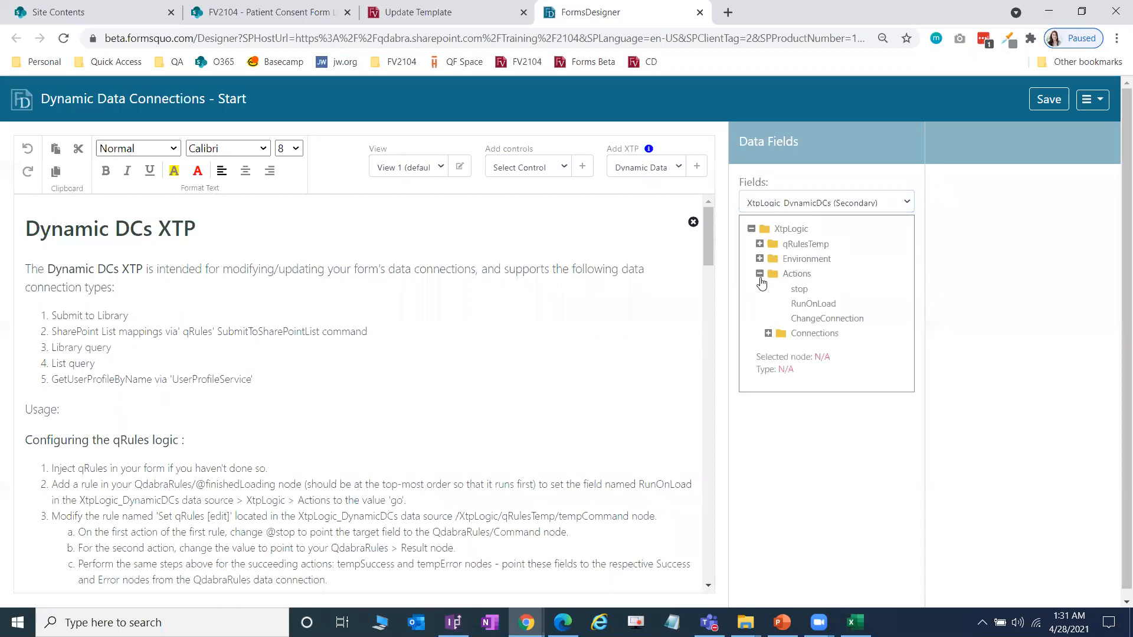
scroll(365, 350, "down", 2)
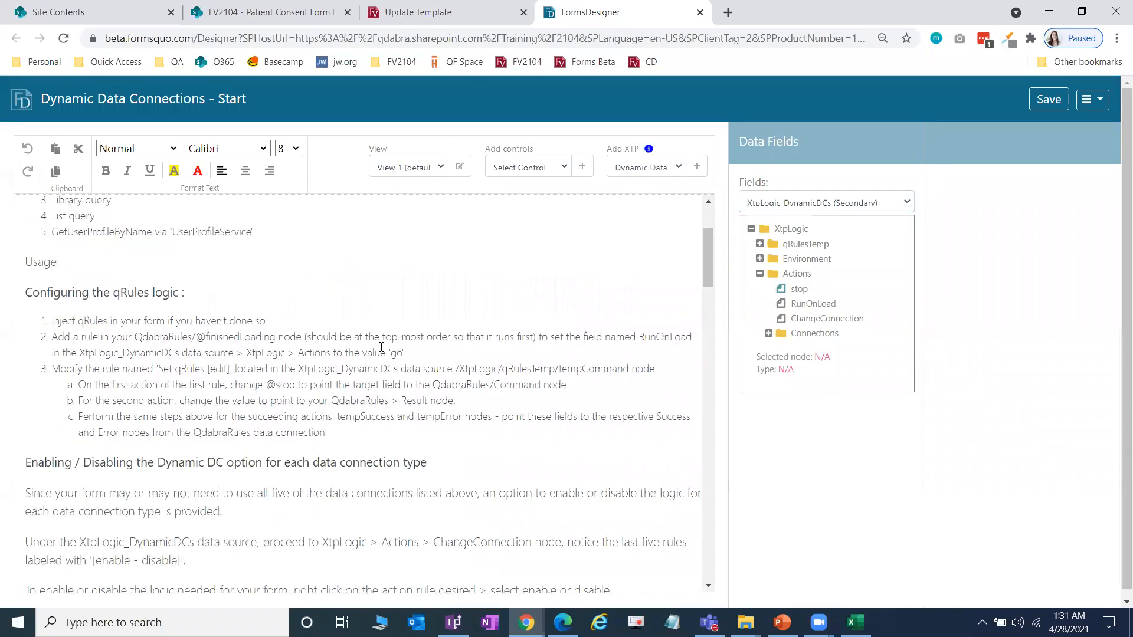
scroll(698, 277, "up", 3)
scroll(714, 307, "down", 6)
scroll(714, 271, "up", 2)
scroll(105, 404, "up", 3)
scroll(64, 319, "down", 1)
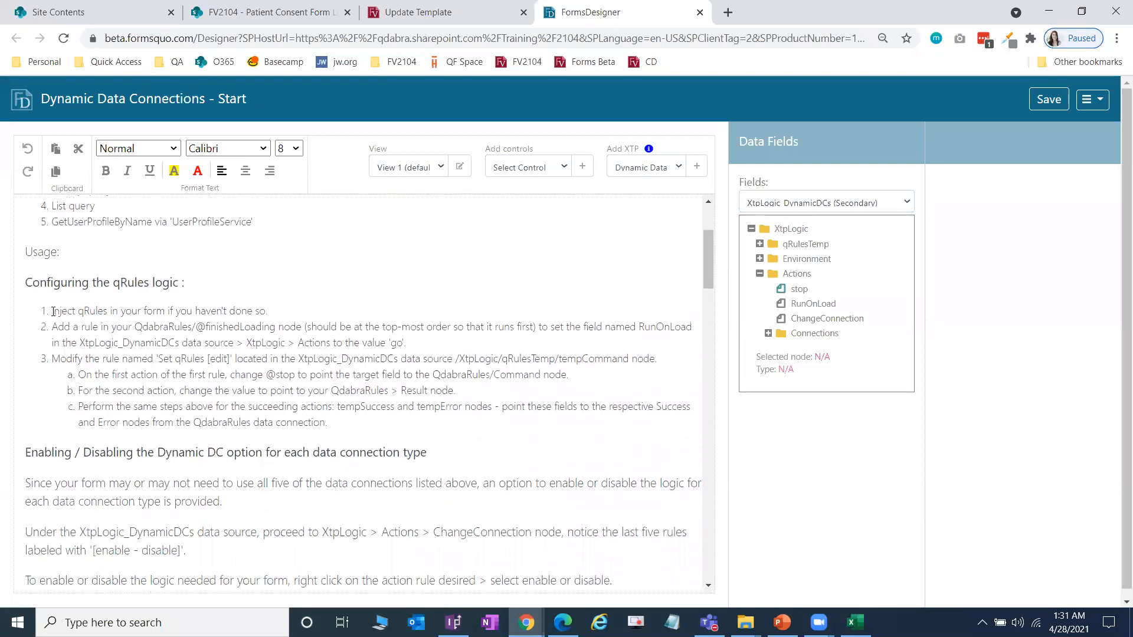
triple_click(117, 311)
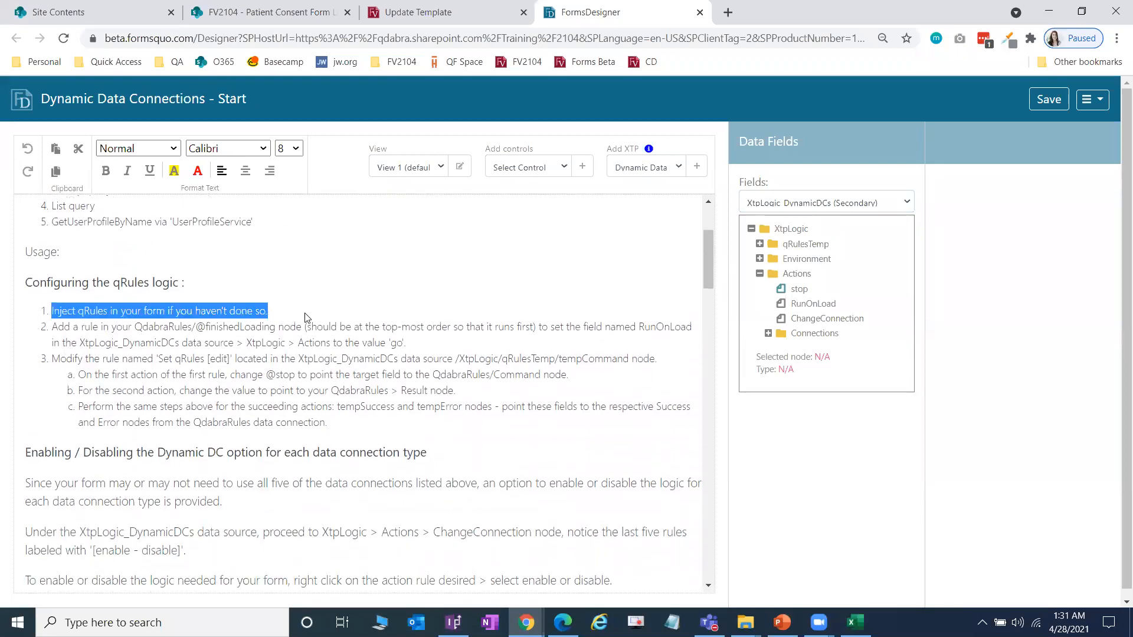
Step: Re-read the instruction step about the finishedLoading rule
left_click(844, 204)
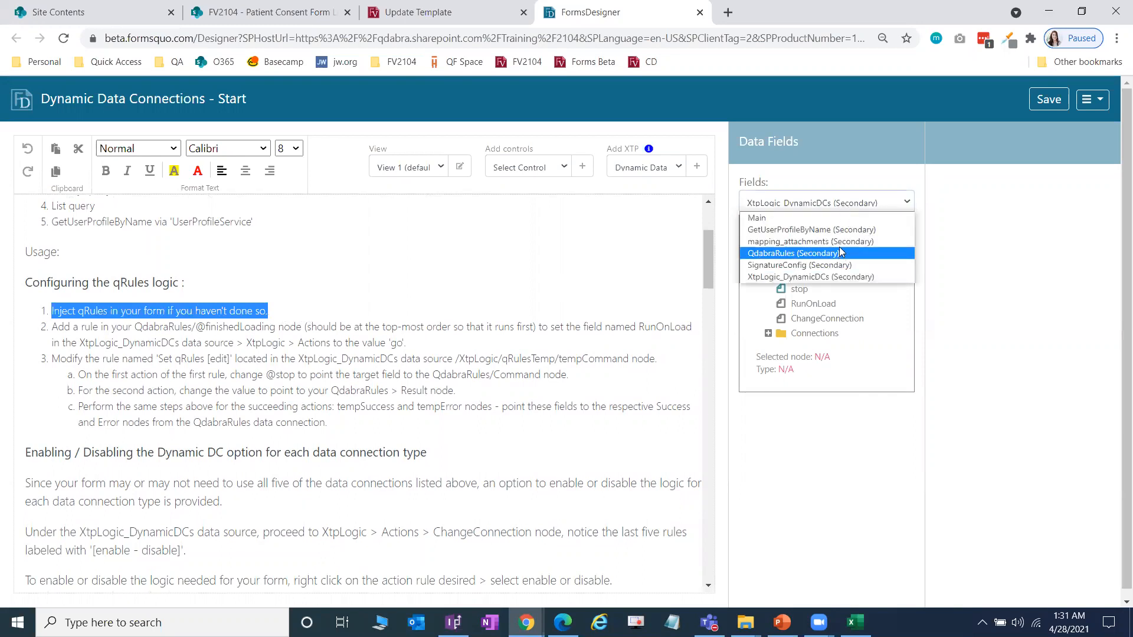
left_click(311, 332)
scroll(66, 298, "down", 1)
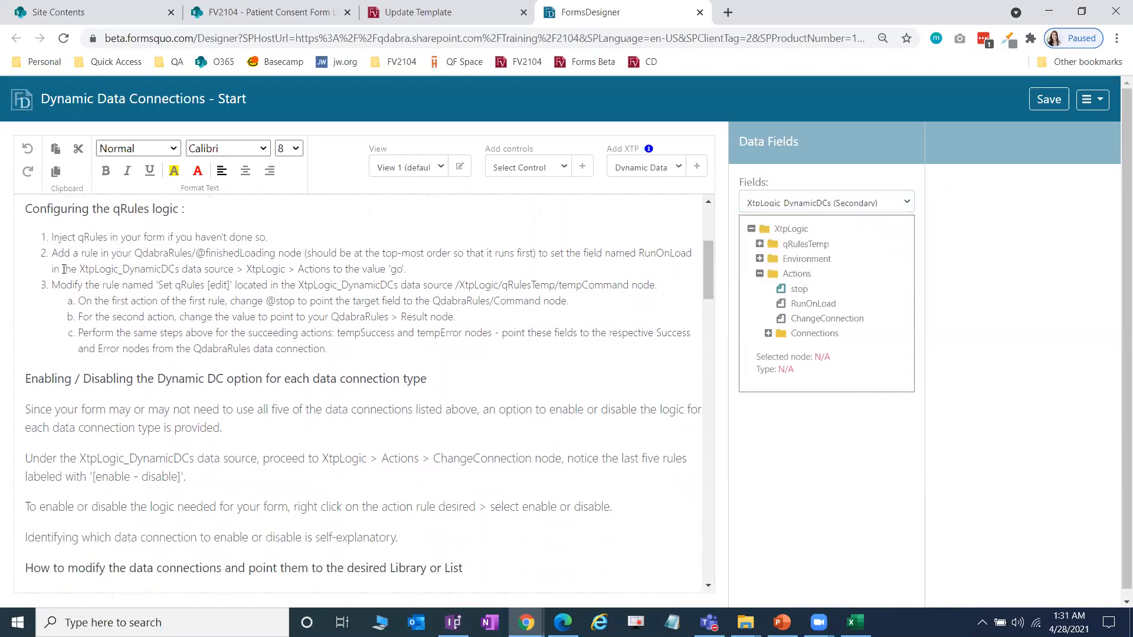
left_click_drag(52, 252, 413, 270)
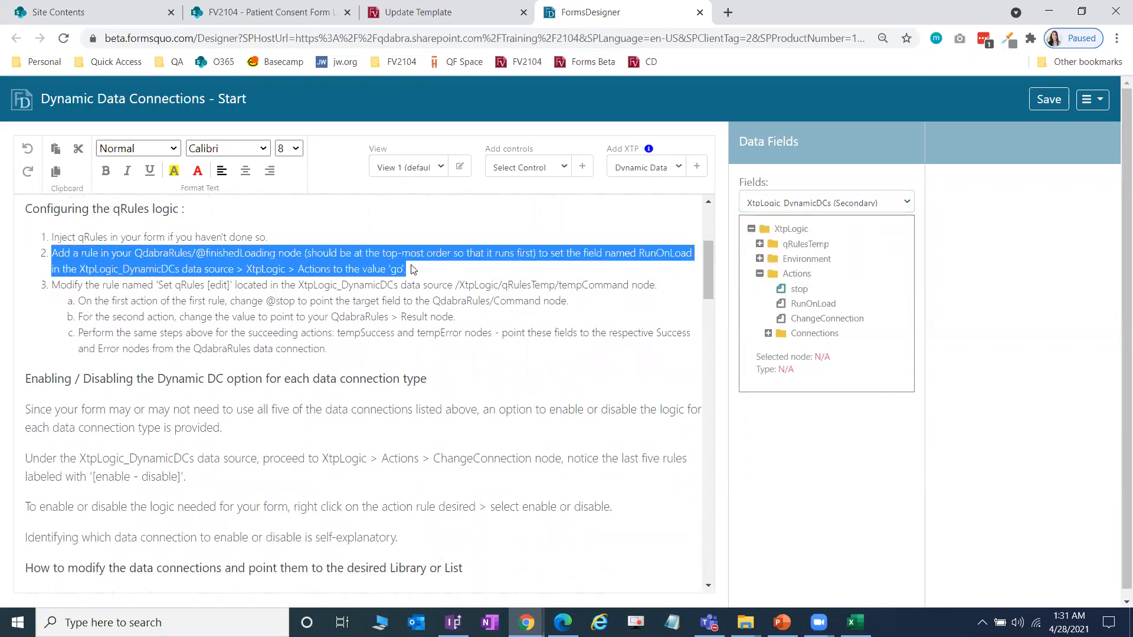
left_click(386, 296)
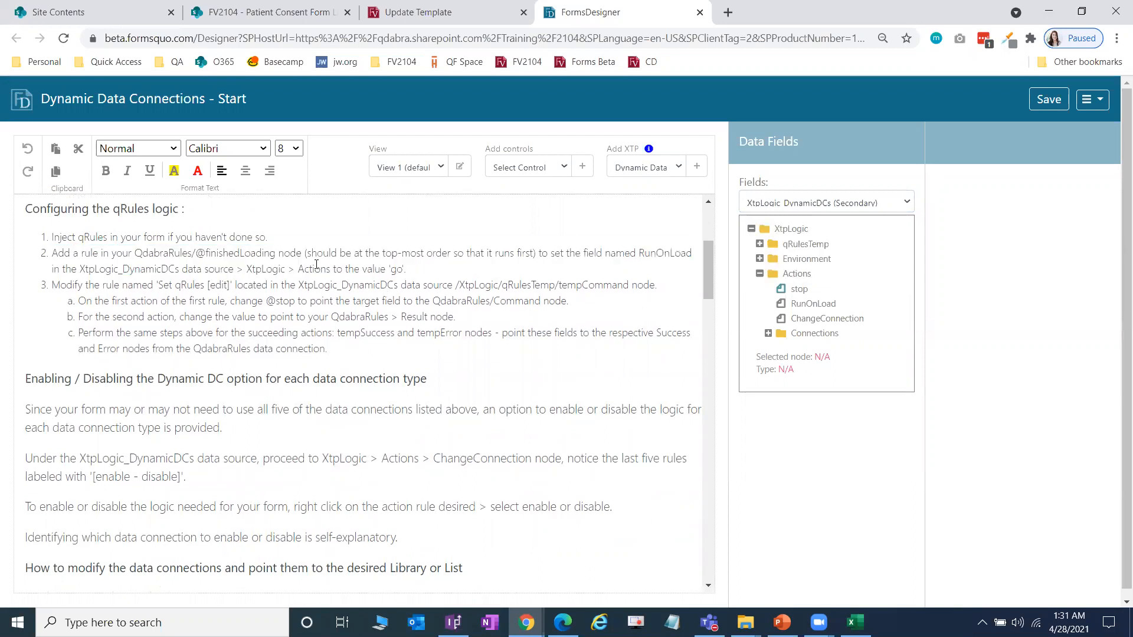
Step: Select the finishedLoading field in the QdabraRules (Secondary) data source
left_click(828, 207)
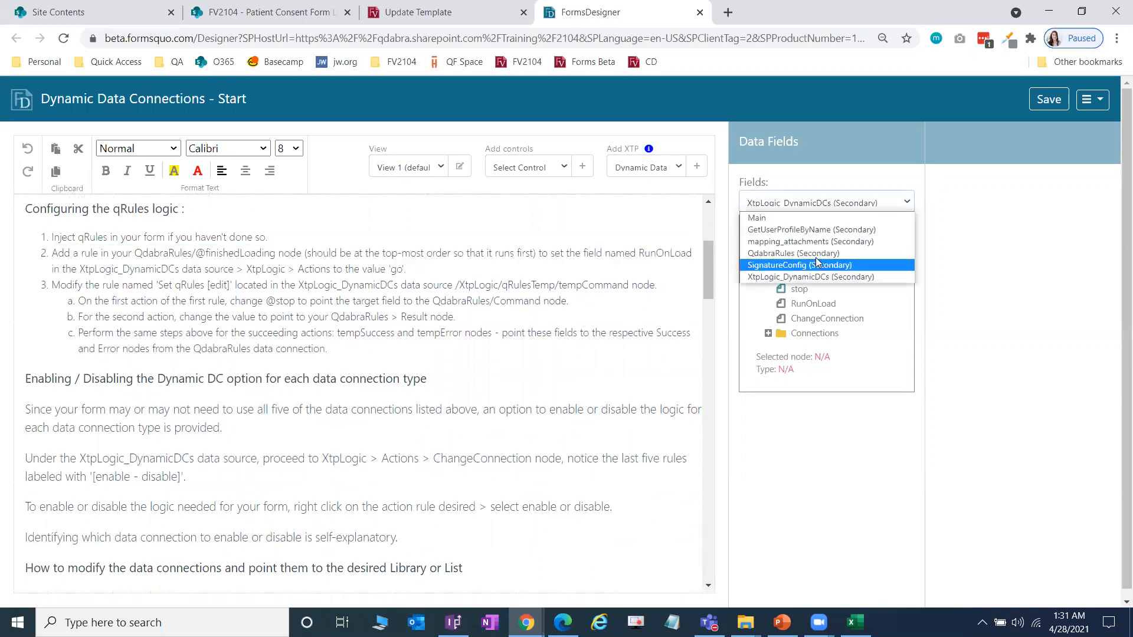
left_click(813, 253)
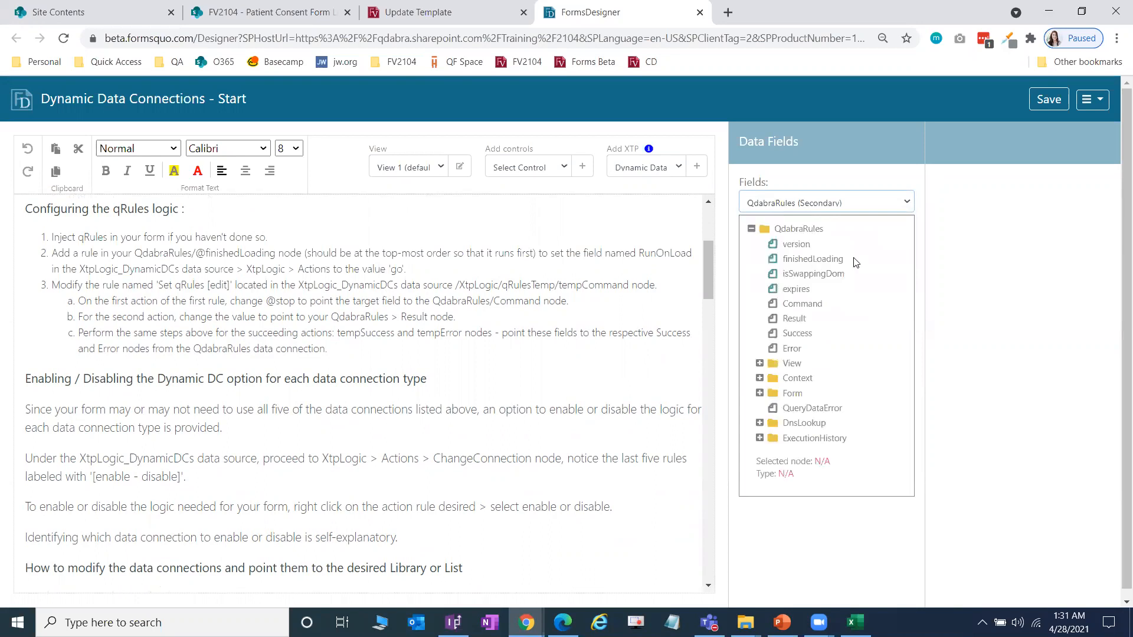
left_click(824, 259)
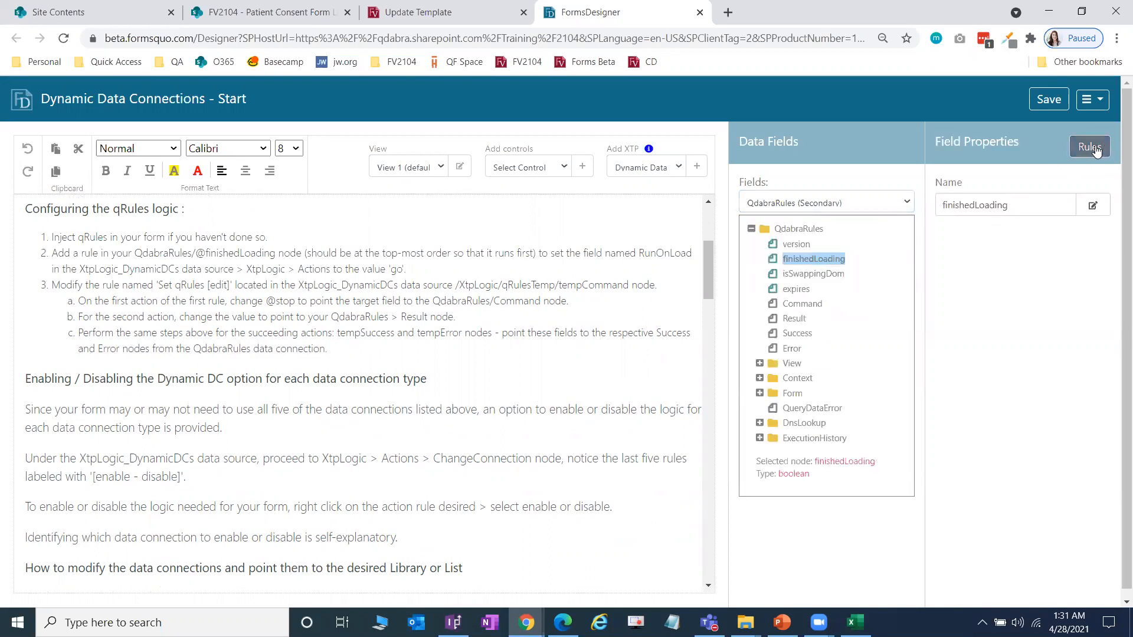
Step: Add a 'Run Dynamic Data Connections' rule to finishedLoading with a Set a field value action
left_click(1091, 149)
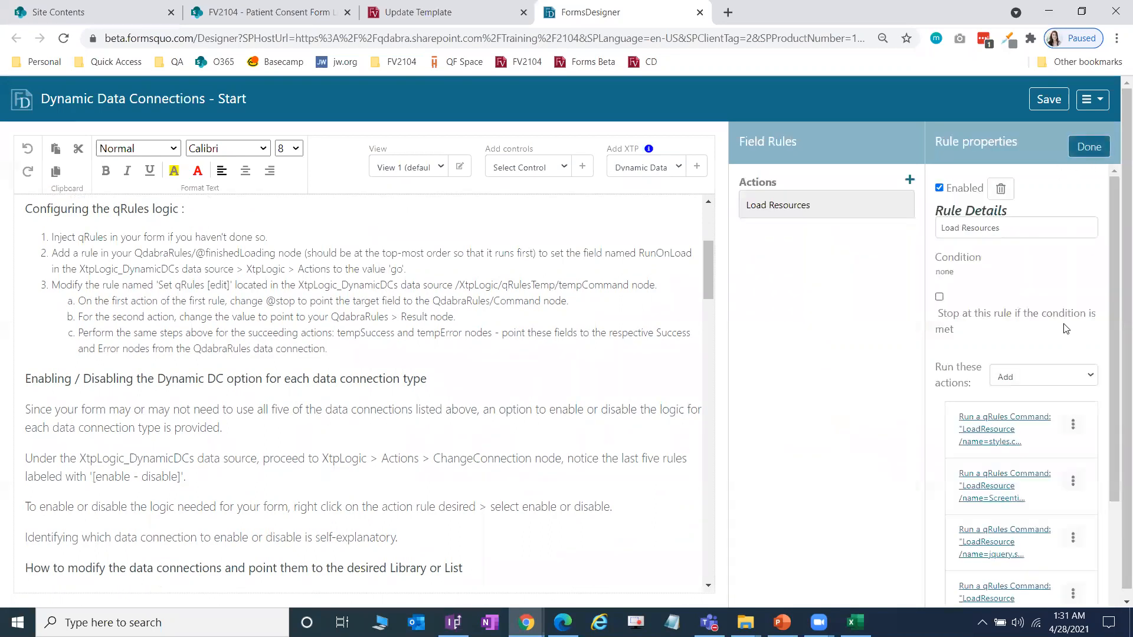
left_click(910, 180)
left_click(1014, 222)
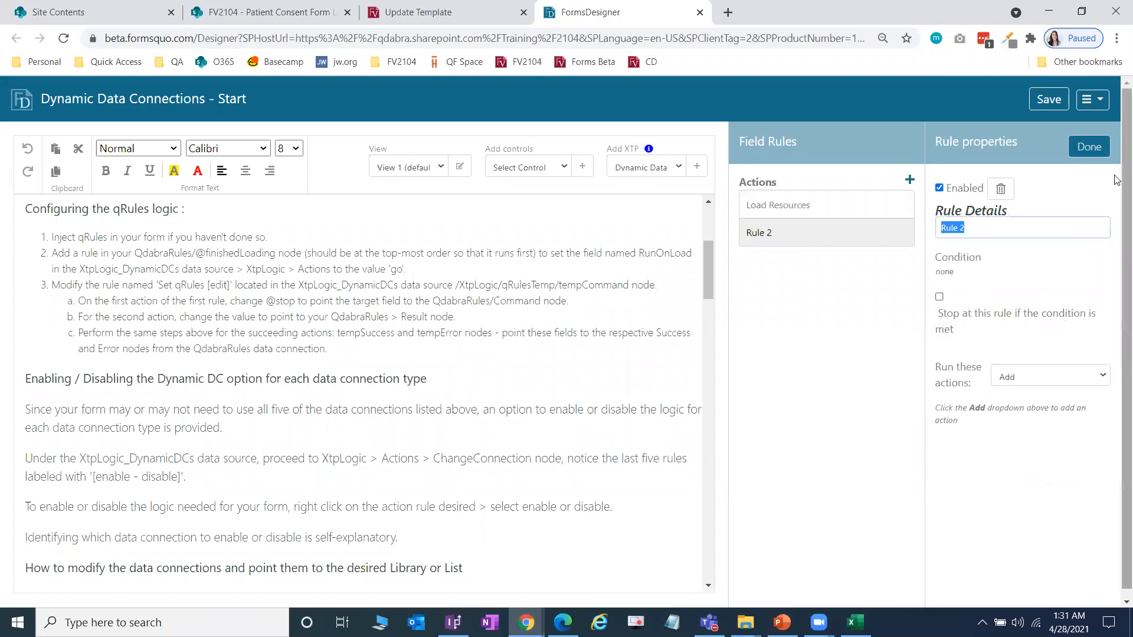
type("Run Dynamic Data Connections")
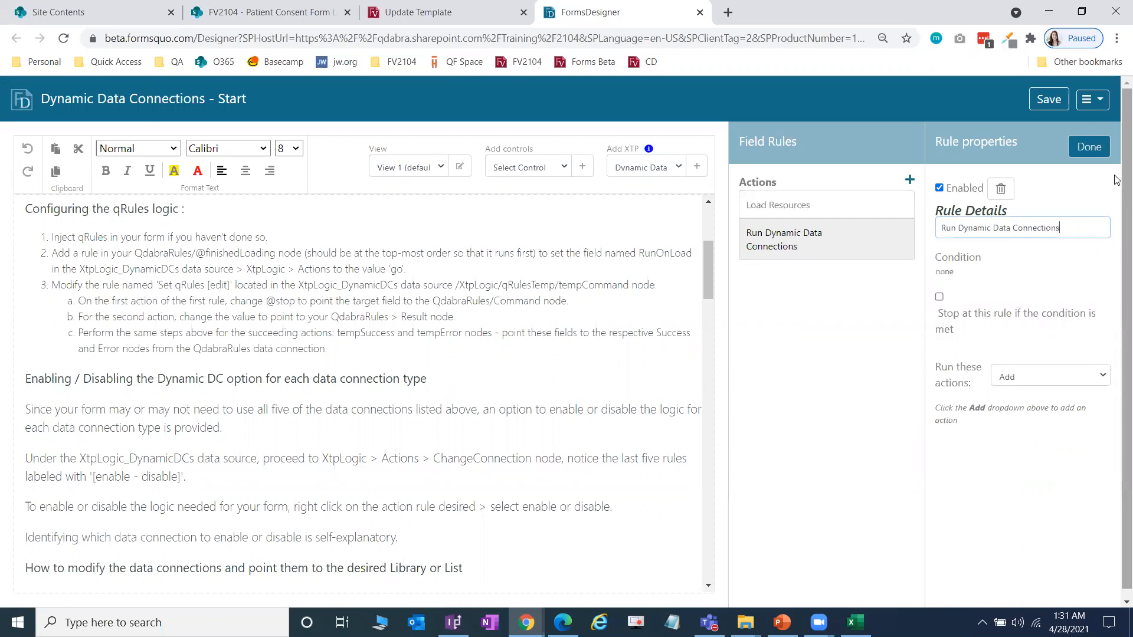
left_click(1053, 378)
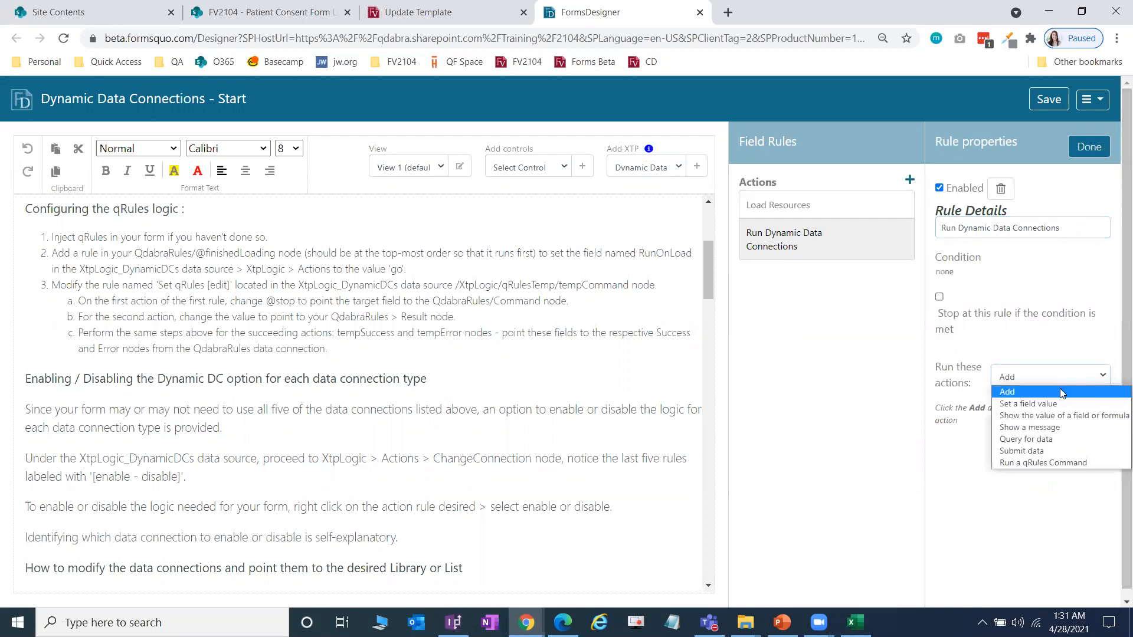
left_click(1056, 406)
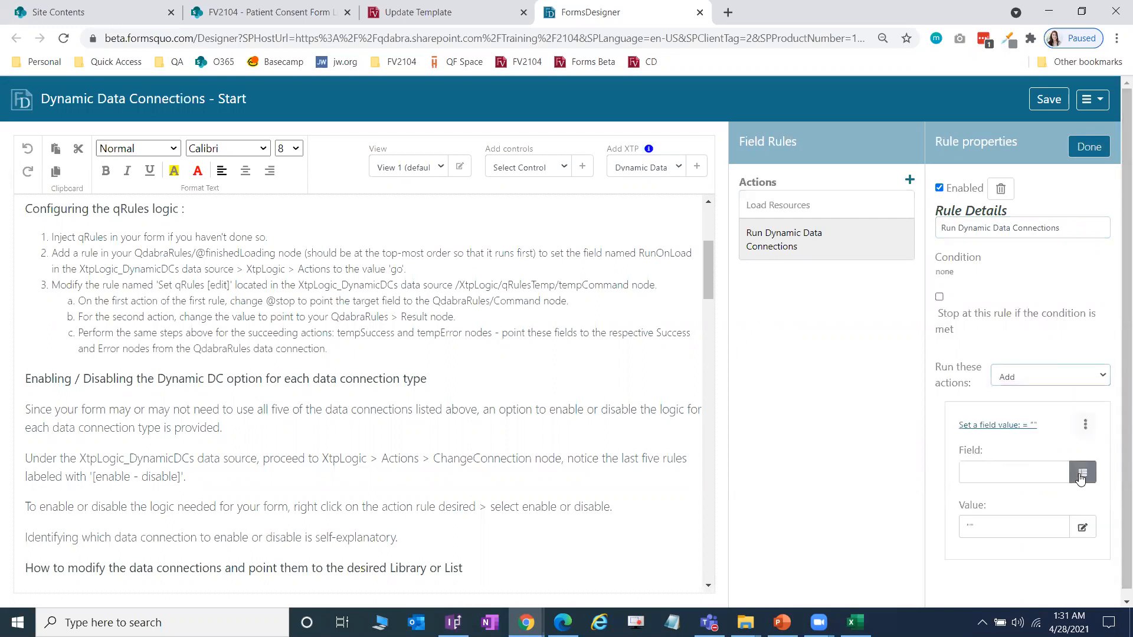
left_click(1086, 383)
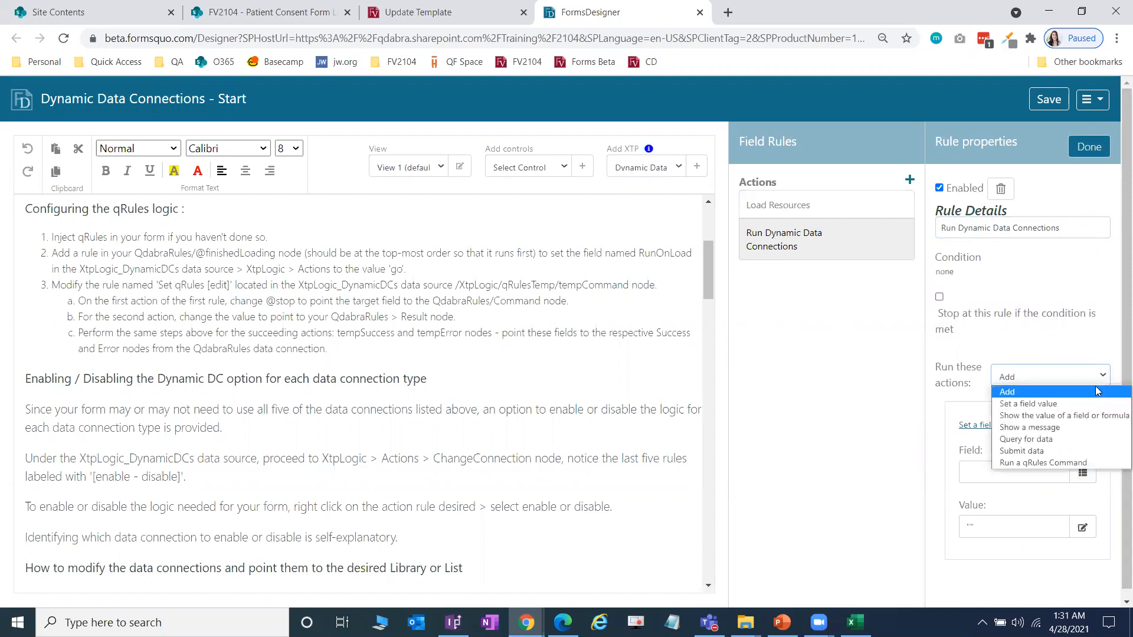
left_click(1057, 347)
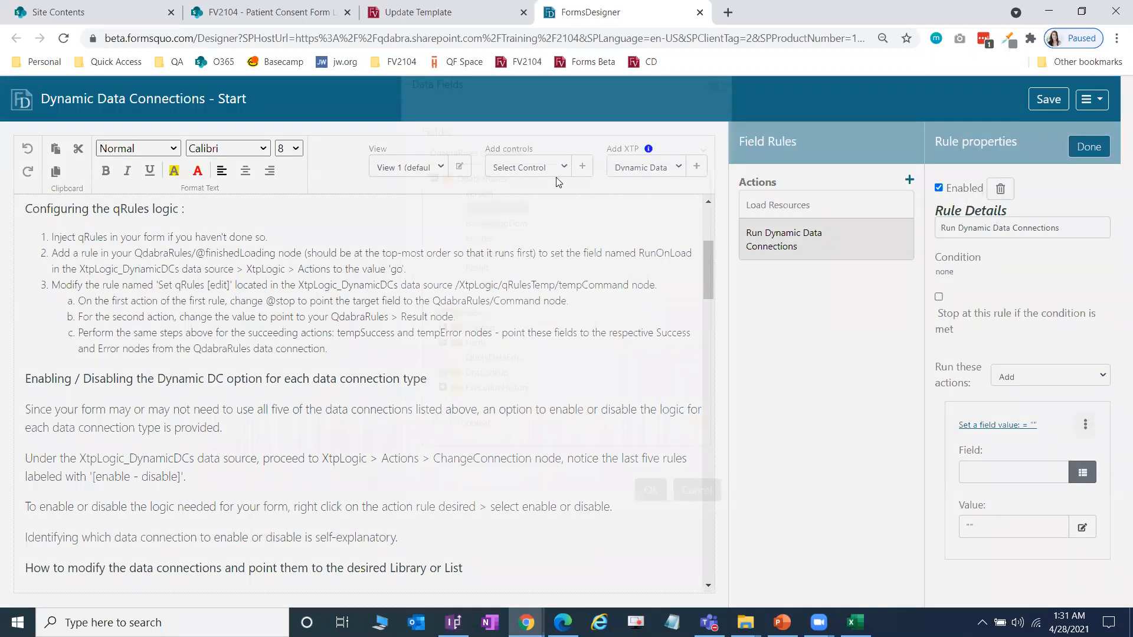
Step: Point the action at XtpLogic_DynamicDCs' RunOnLoad field and open its value formula
left_click(561, 185)
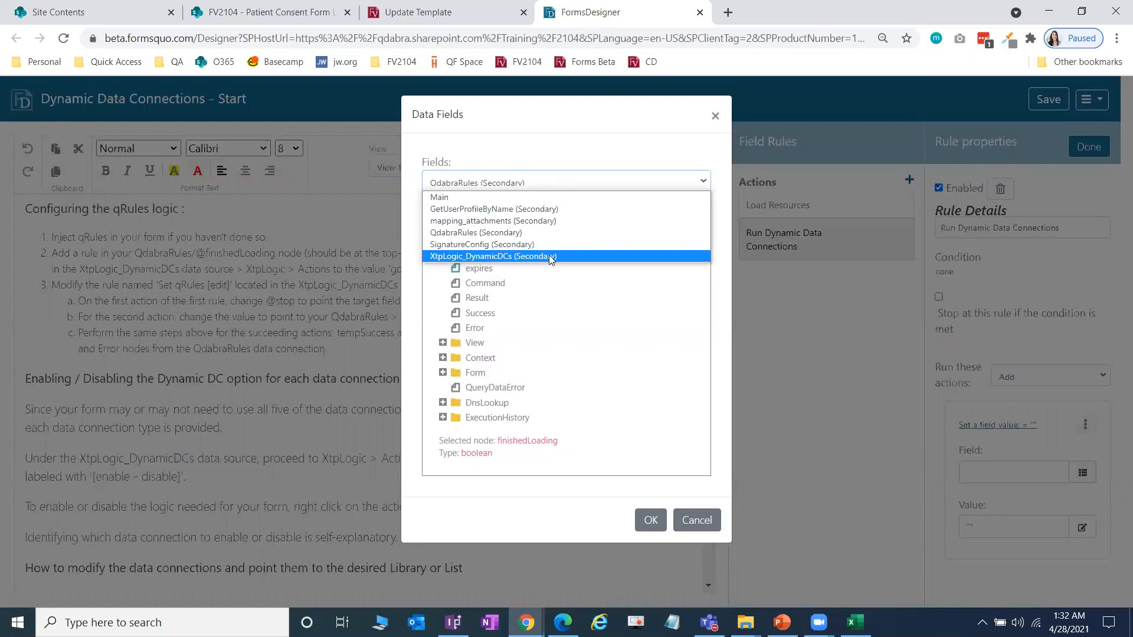
left_click(550, 257)
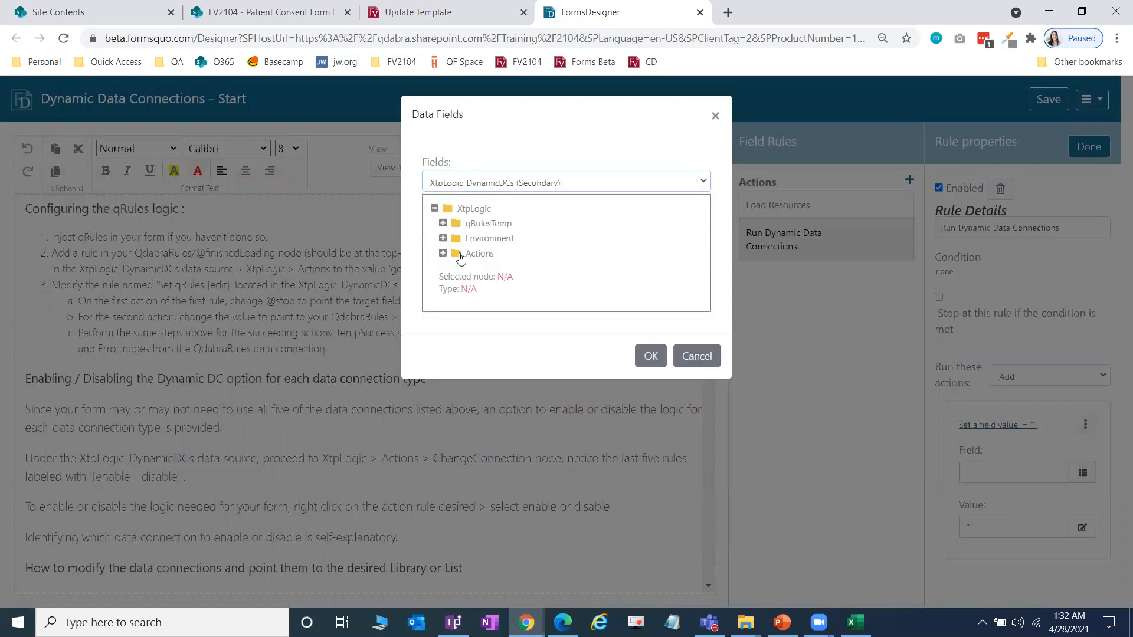
left_click(449, 258)
left_click(442, 253)
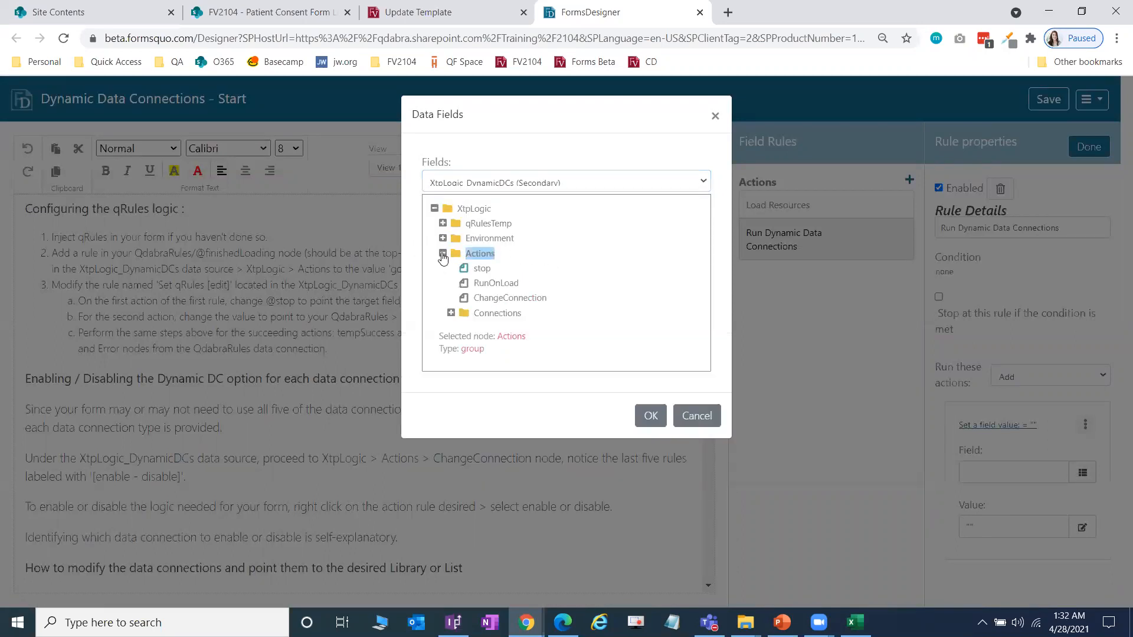
left_click(500, 285)
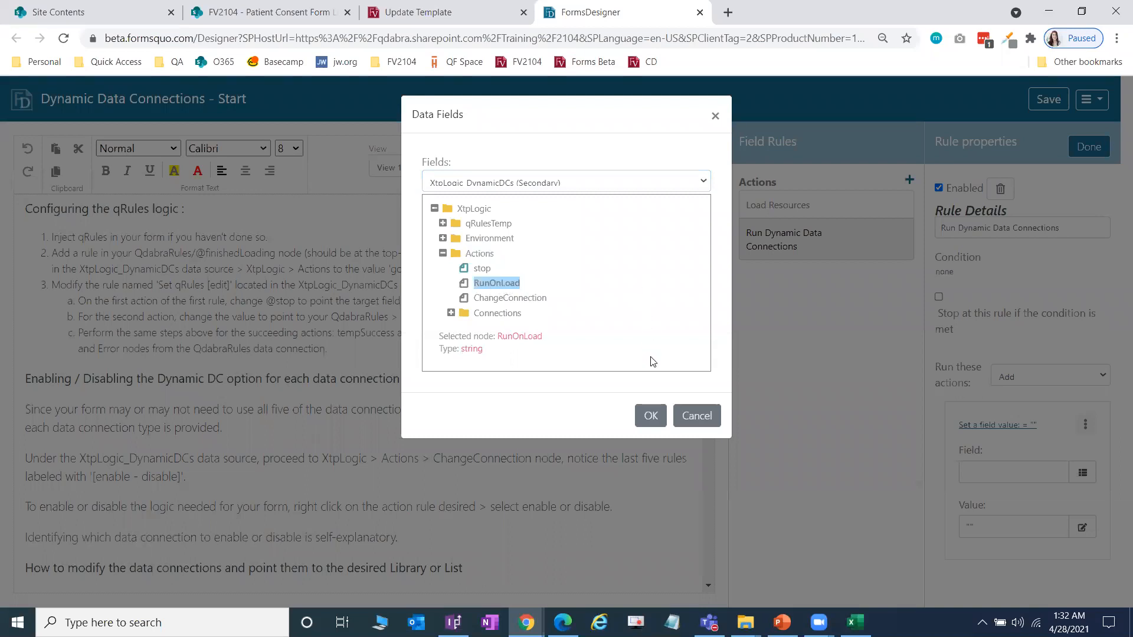
left_click(653, 406)
scroll(1062, 422, "down", 1)
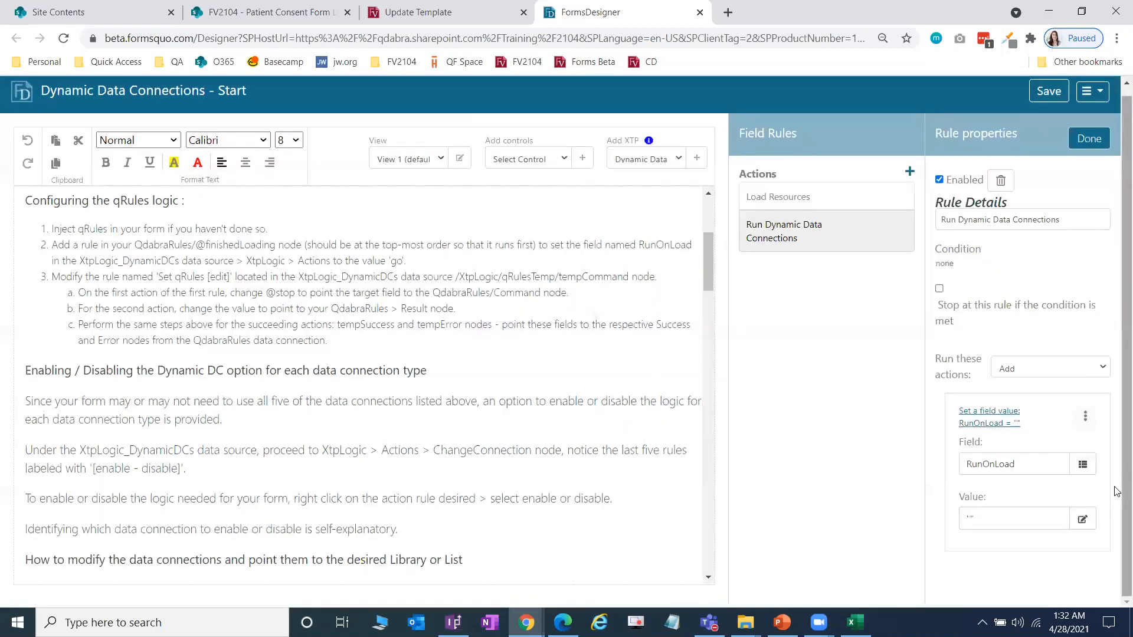
left_click(1082, 519)
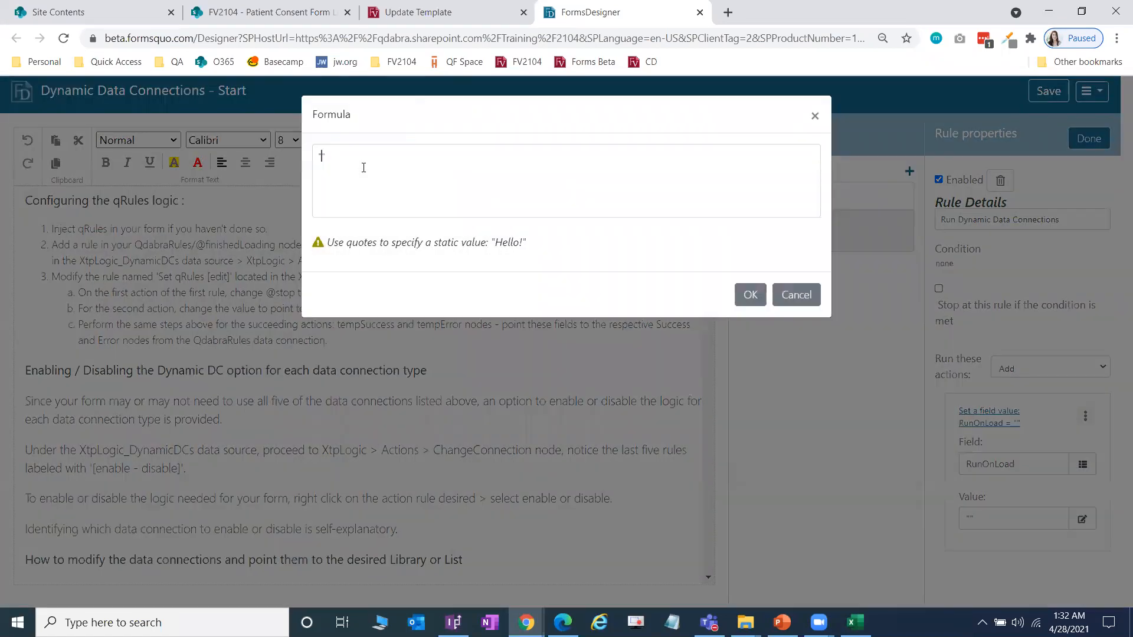
Step: Set the RunOnLoad value to "go" and finish the rule
type("go")
left_click(749, 294)
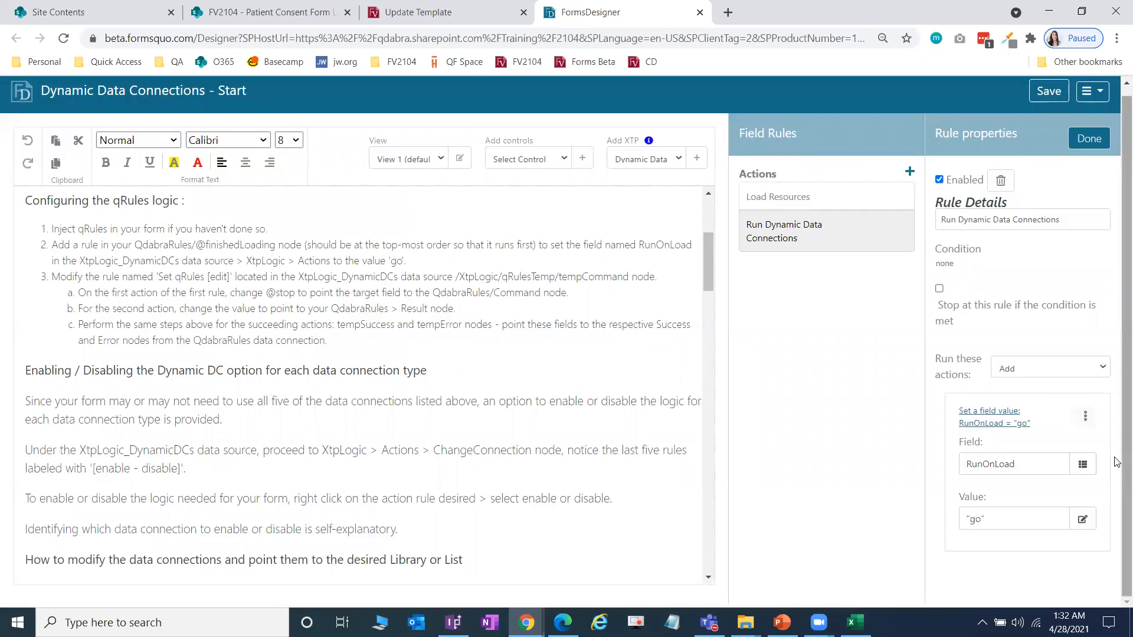
left_click(1089, 138)
Step: Review RunOnLoad's Determine SharePoint Url and Reset self rules
left_click(823, 194)
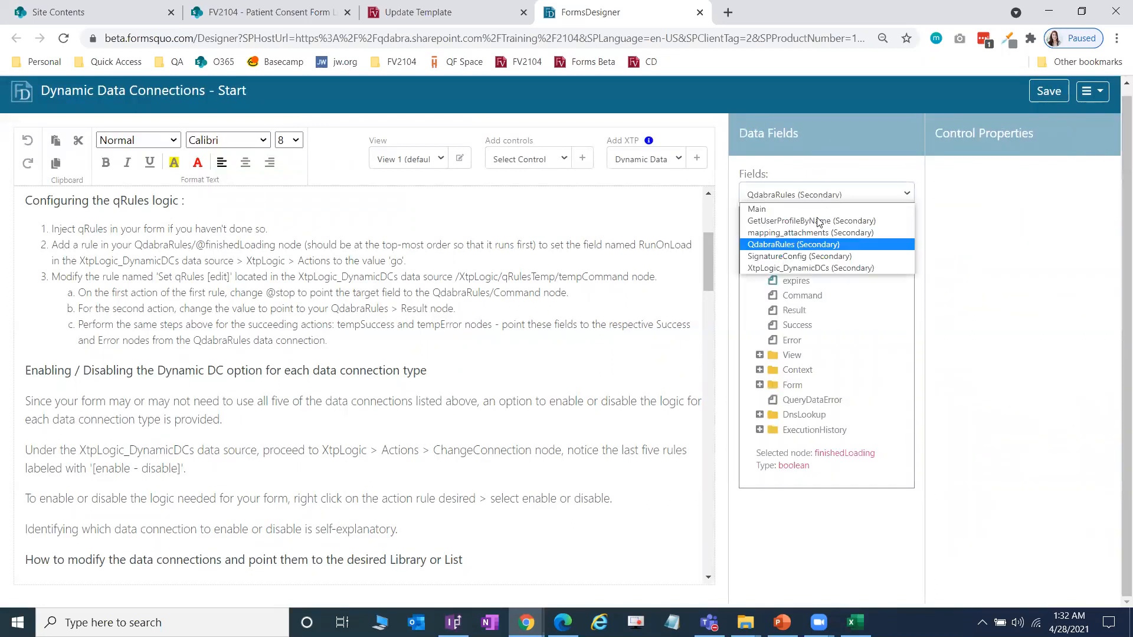
left_click(812, 268)
left_click(760, 266)
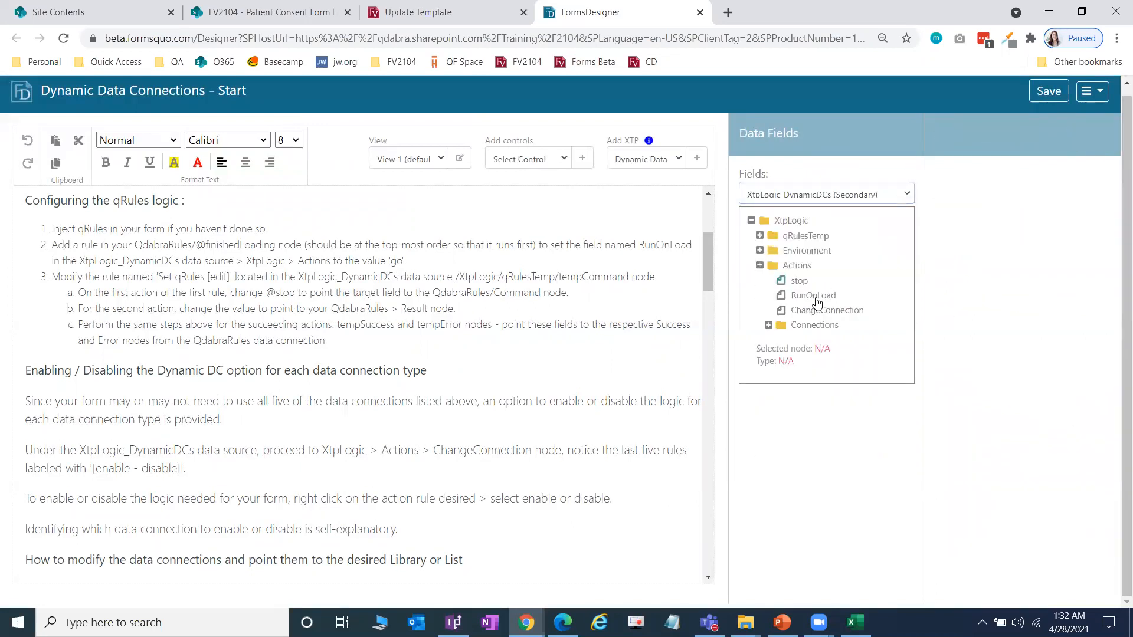
left_click(822, 298)
left_click(1087, 139)
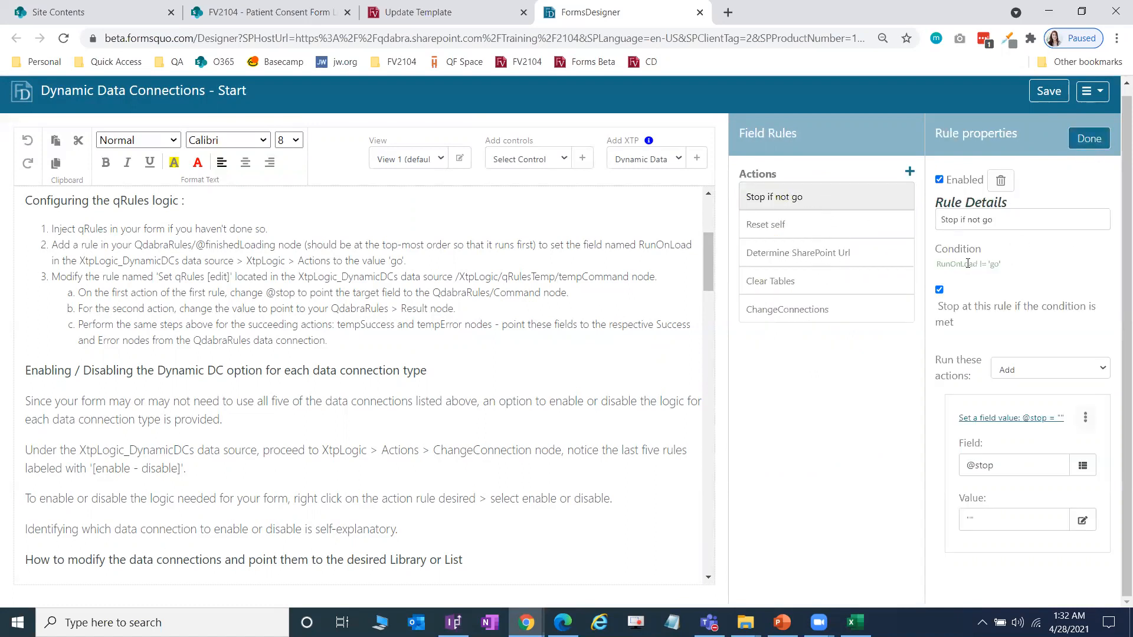
left_click(805, 262)
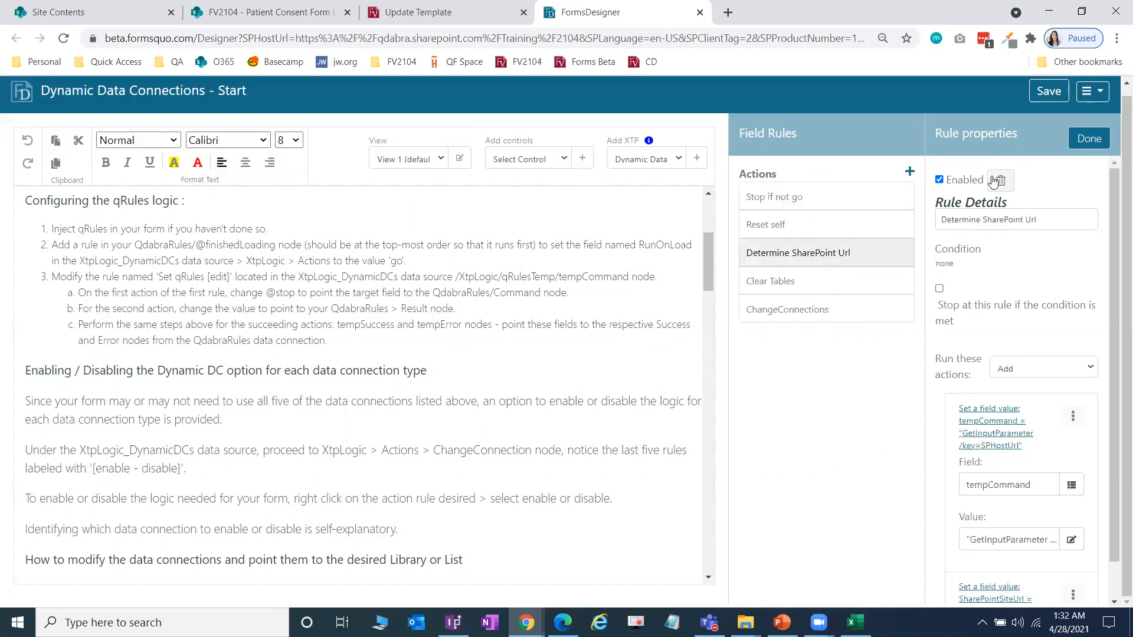
left_click(827, 223)
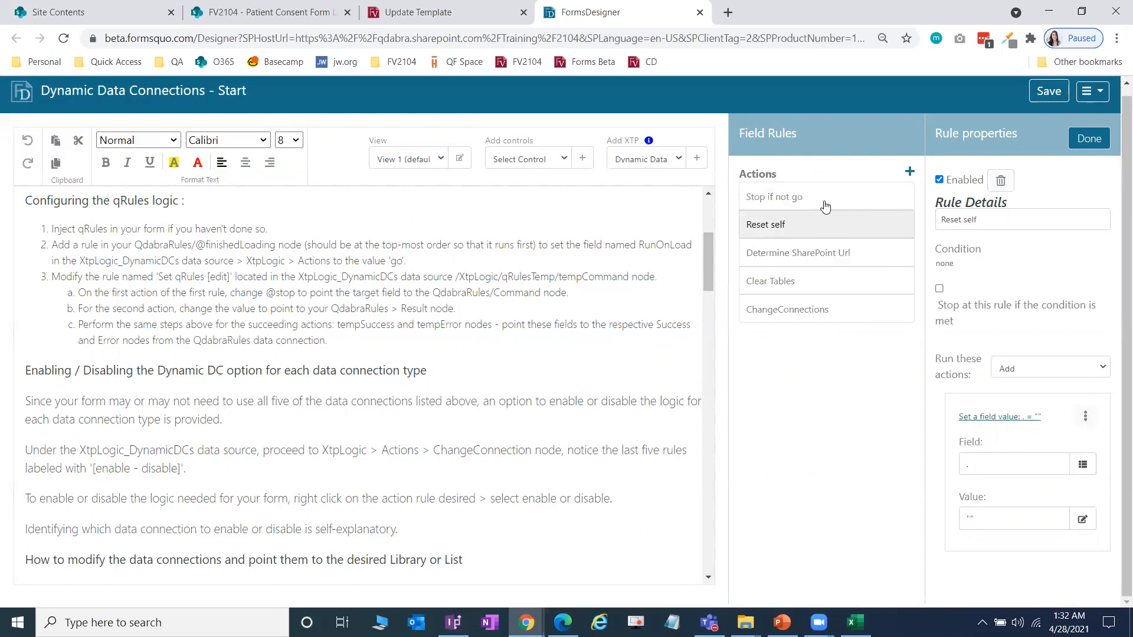
left_click(1001, 184)
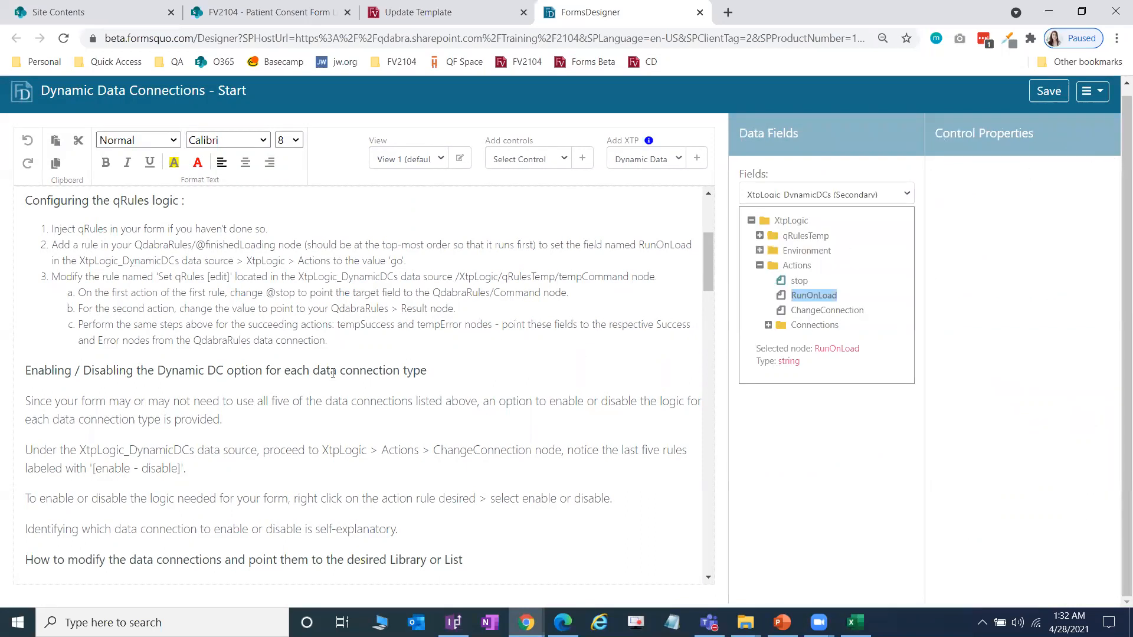
scroll(59, 348, "up", 2)
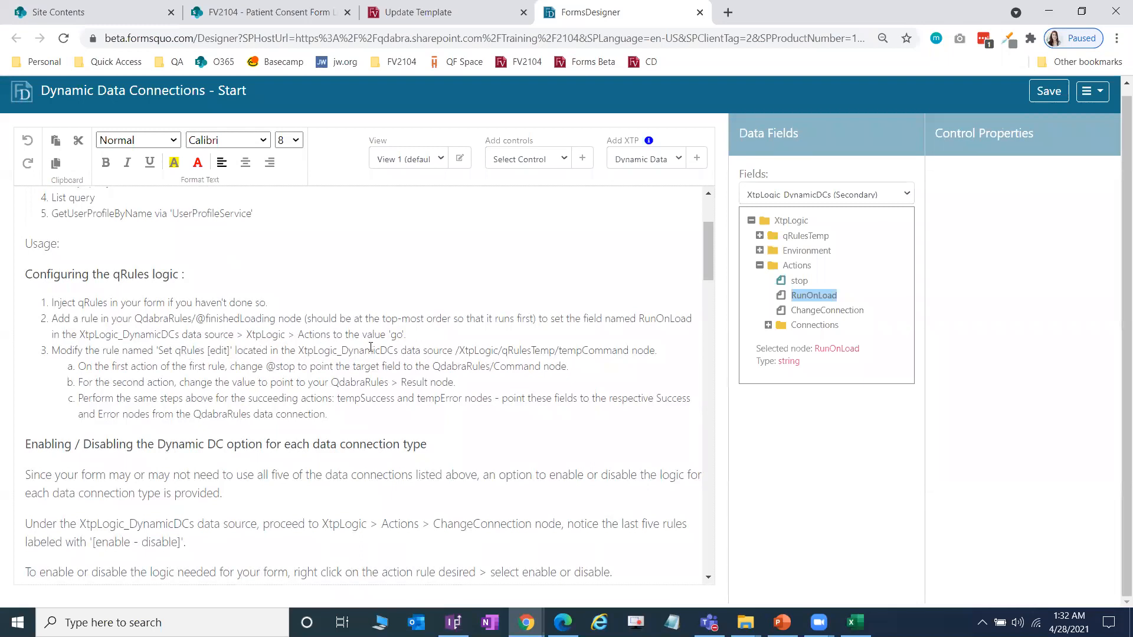
left_click(759, 236)
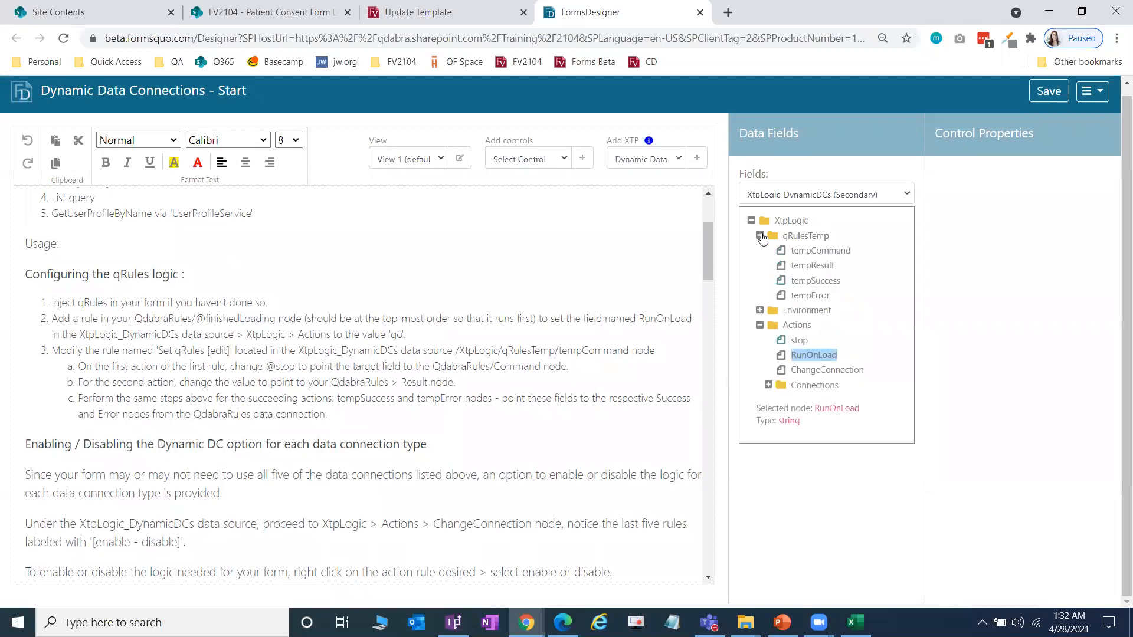
left_click(821, 253)
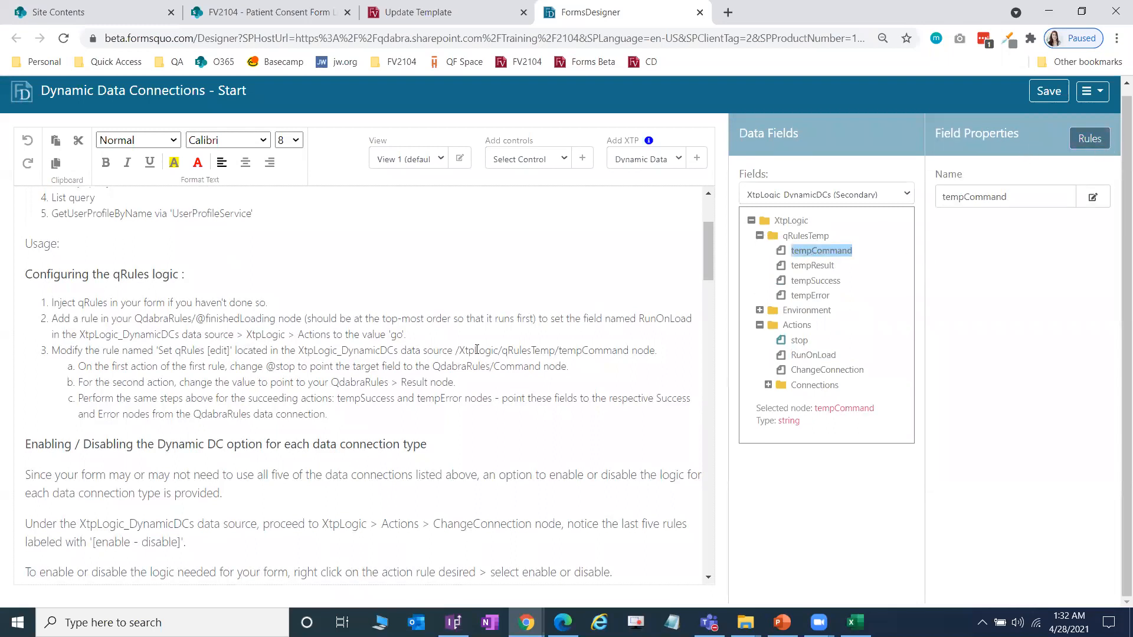
left_click(1090, 139)
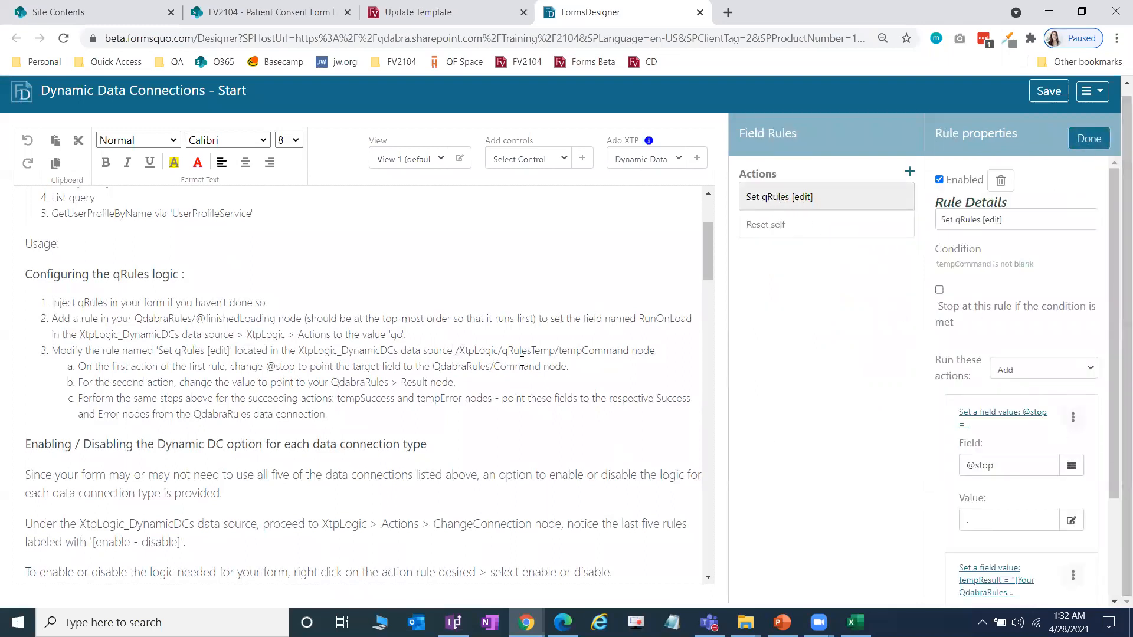
scroll(1099, 417, "down", 1)
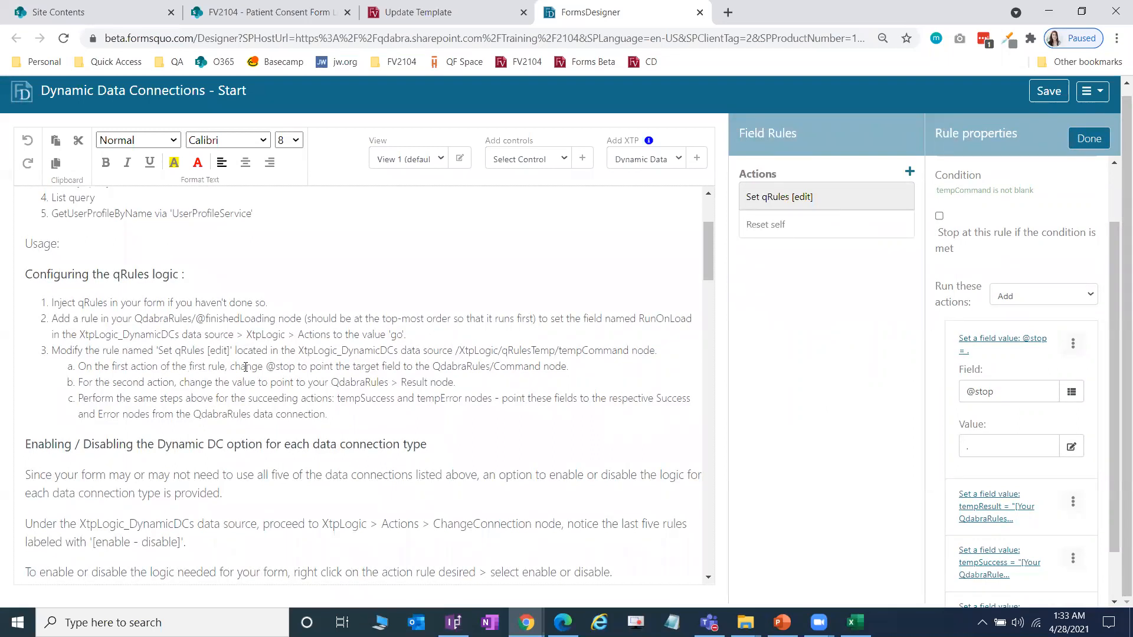
left_click(1071, 391)
left_click(566, 172)
left_click(542, 236)
left_click(502, 284)
left_click(650, 520)
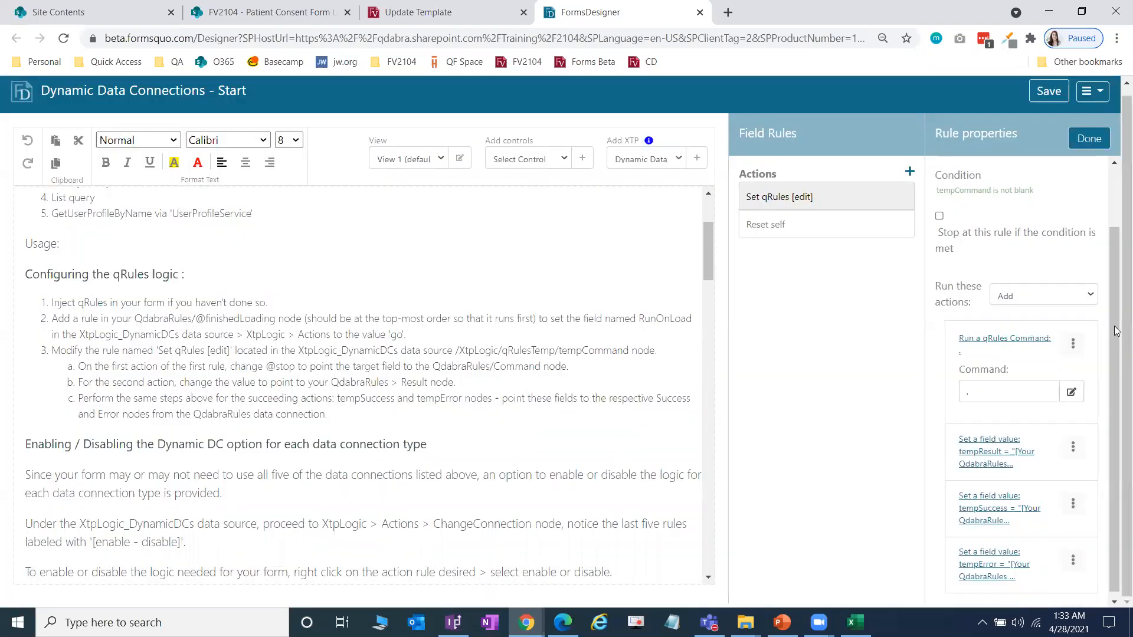
Step: Open tempResult's value formula and select its placeholder text
scroll(1079, 335, "down", 1)
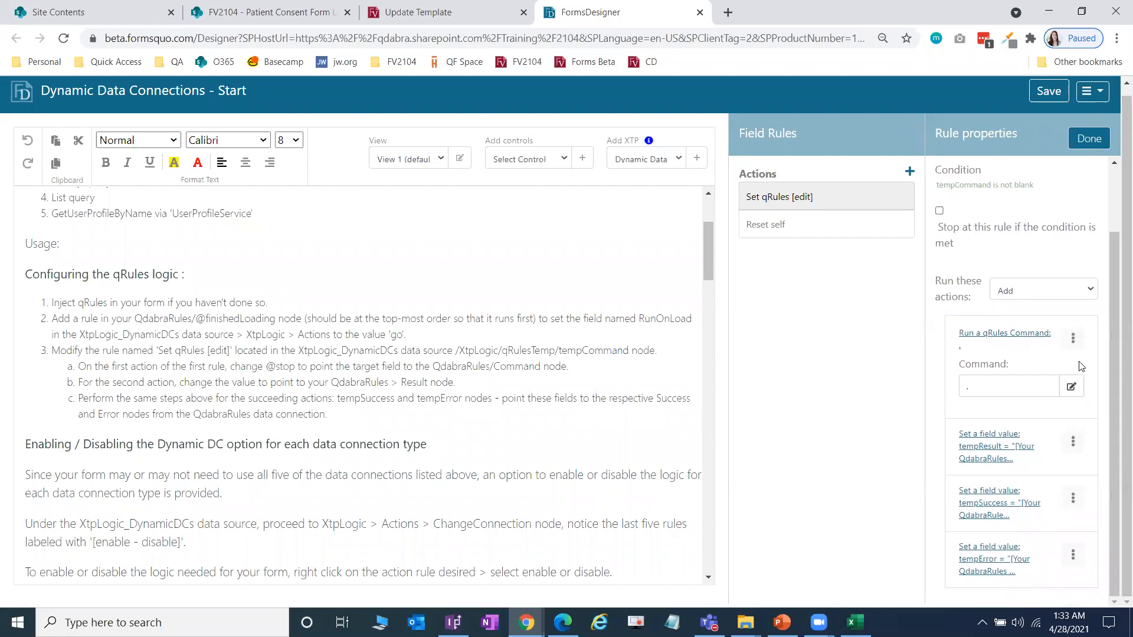
left_click(1040, 439)
scroll(1051, 401, "down", 2)
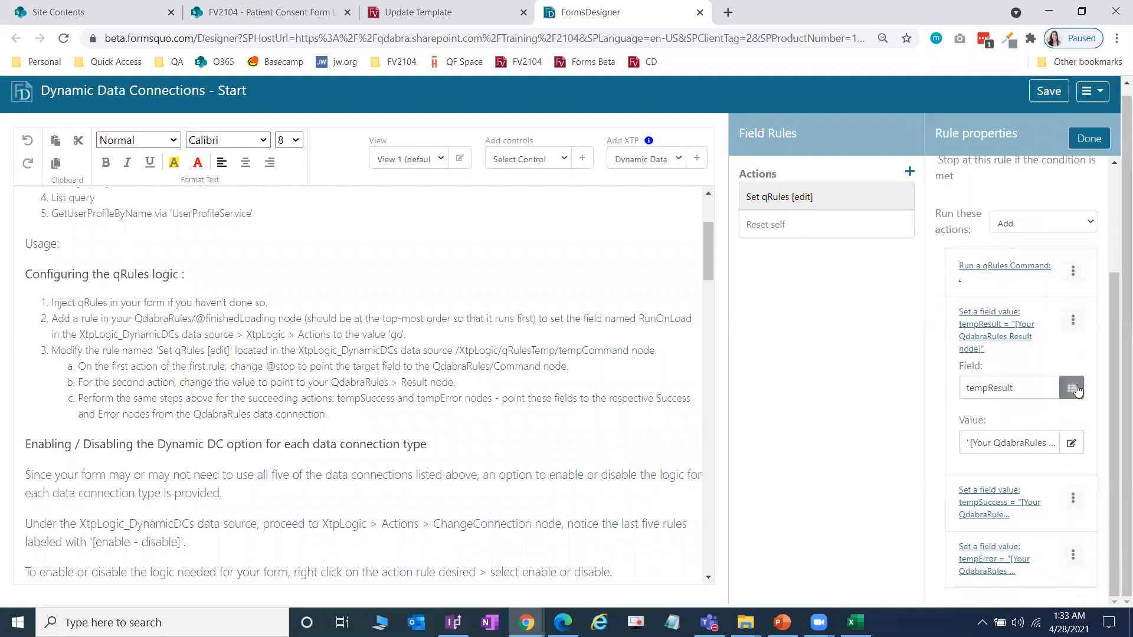
left_click(1070, 443)
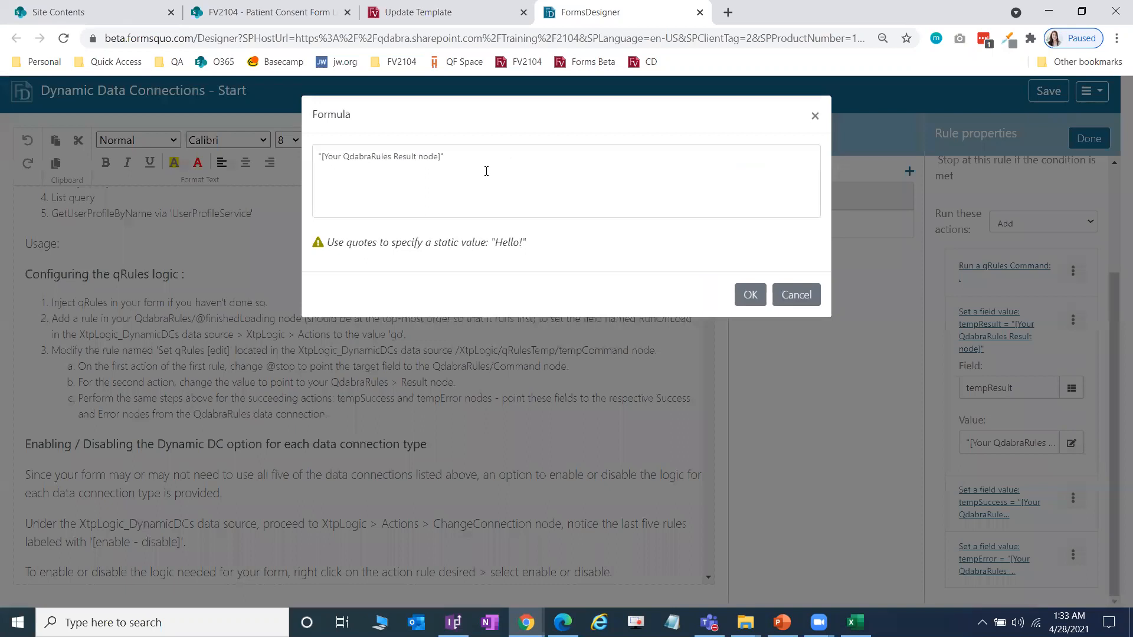
triple_click(433, 167)
left_click_drag(565, 180, 260, 183)
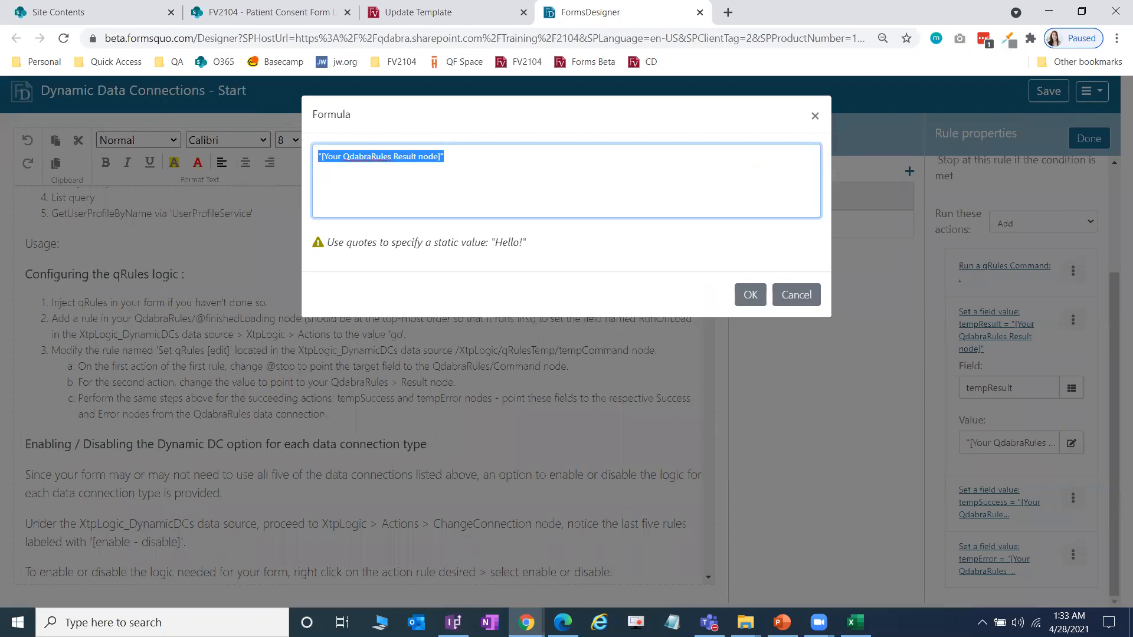
Step: Open the Lab 2 PDF from the PKG folder and copy step 25's Result XPath
mouse_move(745, 623)
left_click(702, 587)
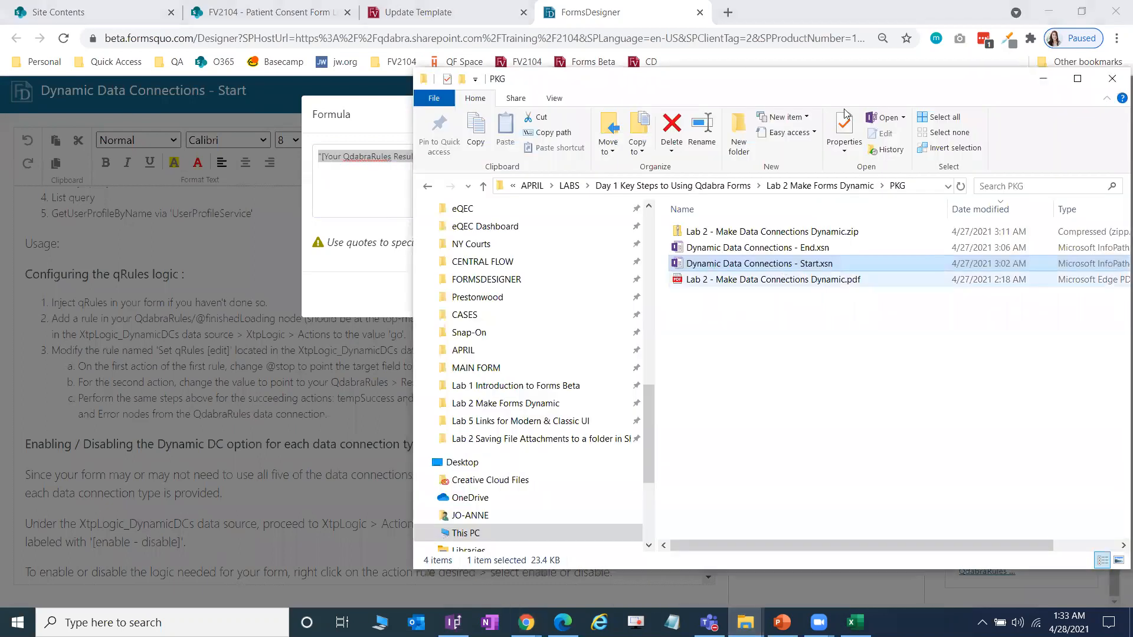
double_click(833, 280)
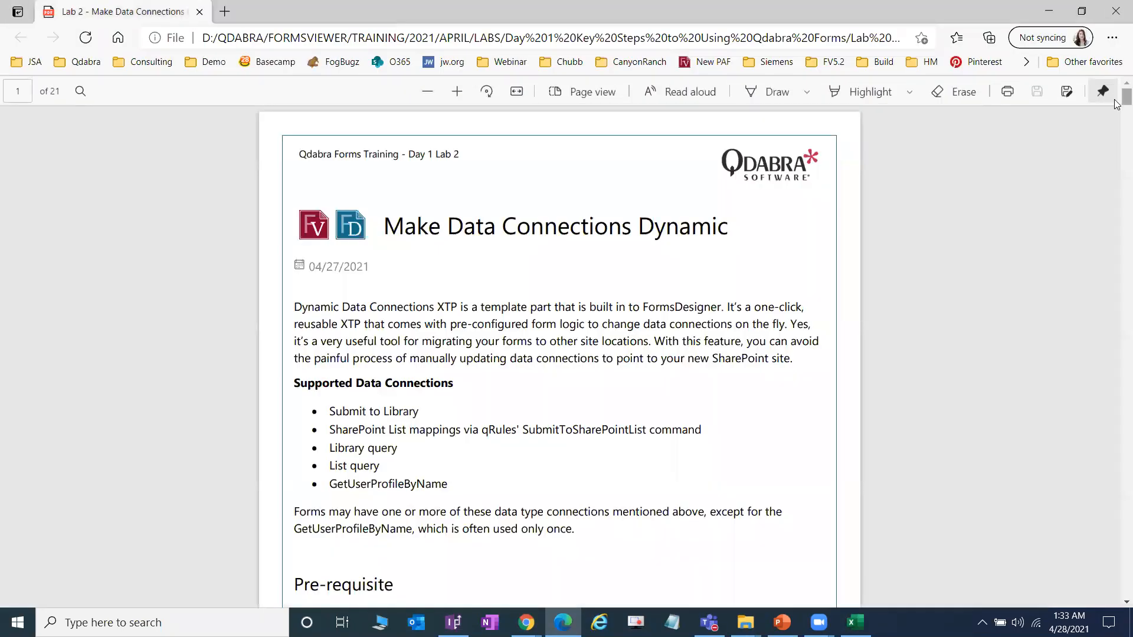
left_click_drag(1122, 99, 1114, 403)
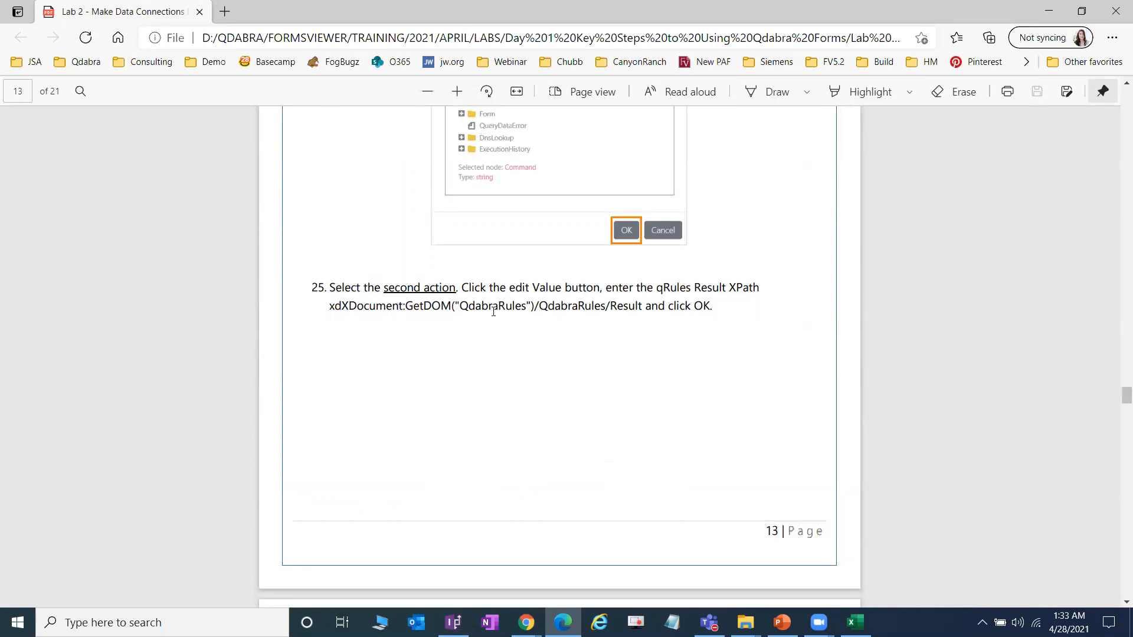
left_click_drag(329, 311, 646, 309)
key("ctrl+c")
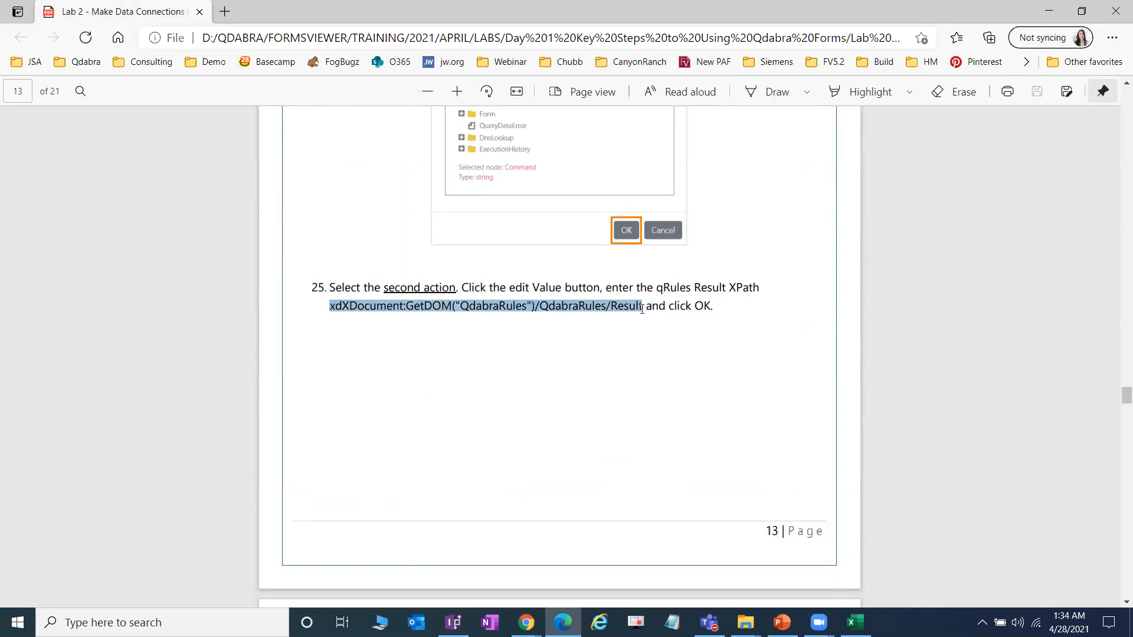
mouse_move(526, 622)
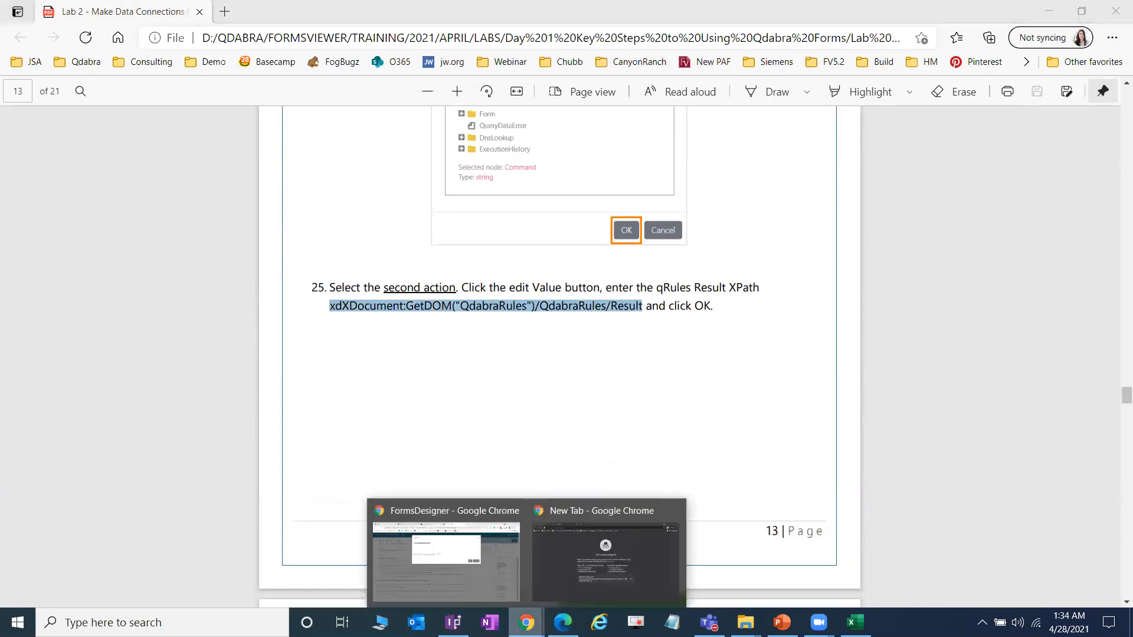
left_click(443, 554)
Step: Replace tempResult's placeholder with xdXDocument:GetDOM("QdabraRules")/QdabraRules/Result
left_click_drag(445, 156, 318, 157)
key("ctrl+v")
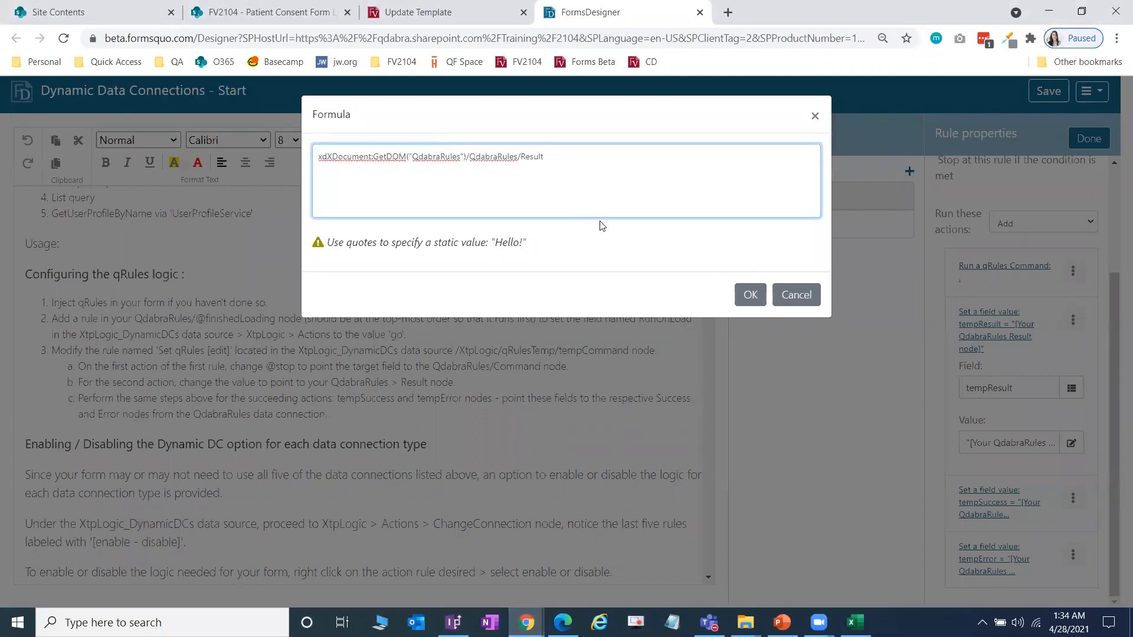
left_click_drag(654, 182, 143, 197)
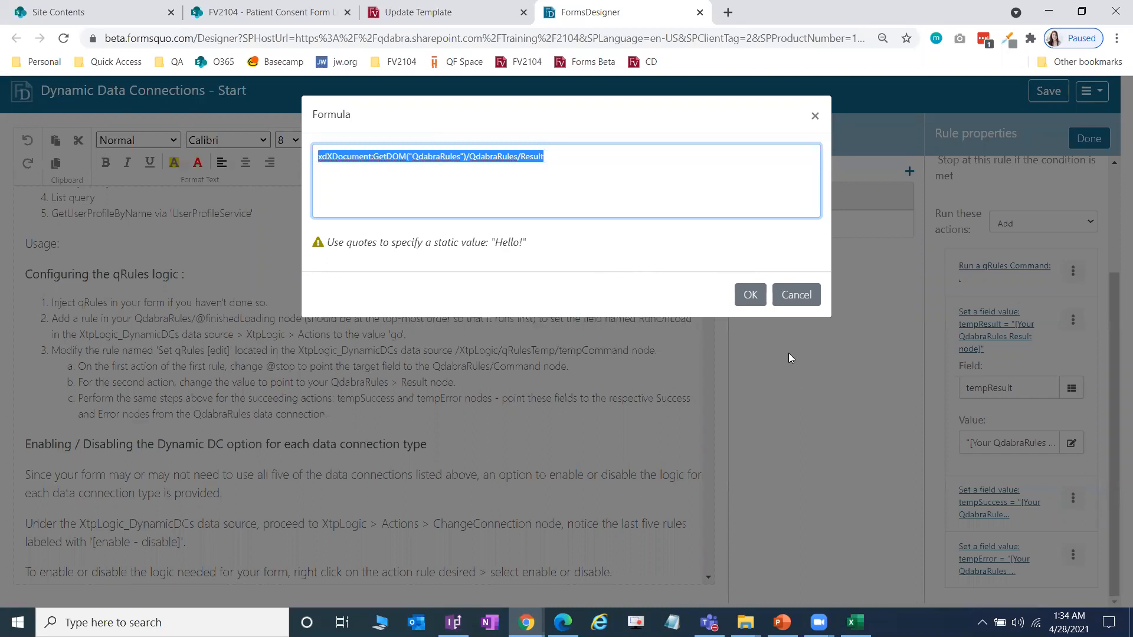
left_click(750, 296)
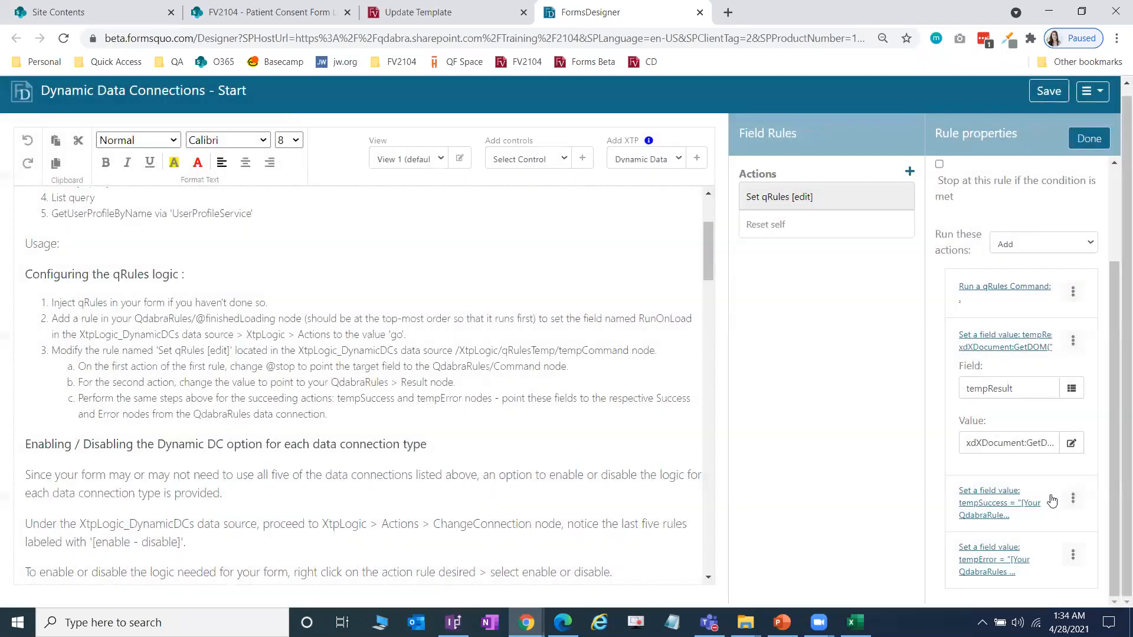
Step: Set tempSuccess's value to the QdabraRules Success XPath from step 26
left_click(1050, 494)
left_click(1072, 500)
left_click_drag(487, 202, 2, 211)
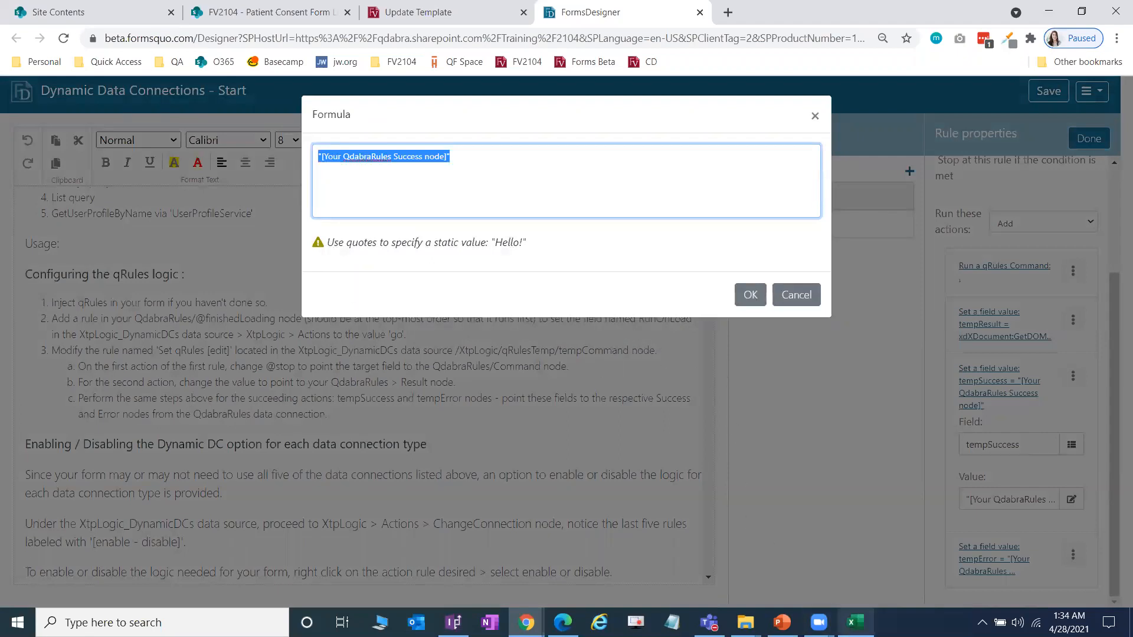
left_click(563, 623)
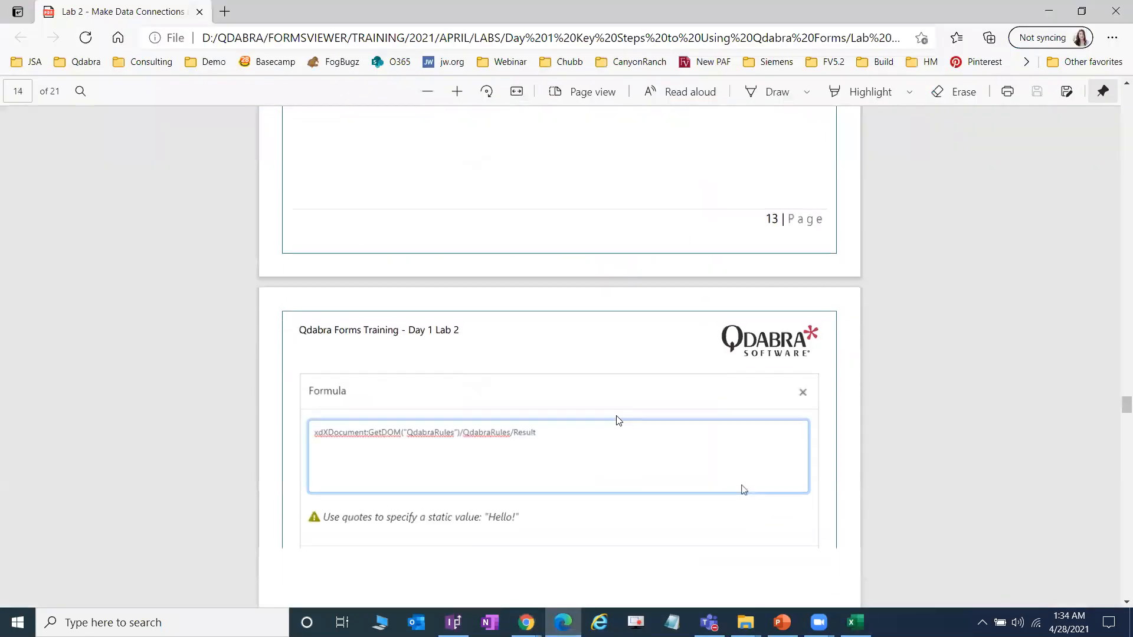
scroll(616, 421, "down", 6)
left_click_drag(324, 221, 655, 222)
key("ctrl+c")
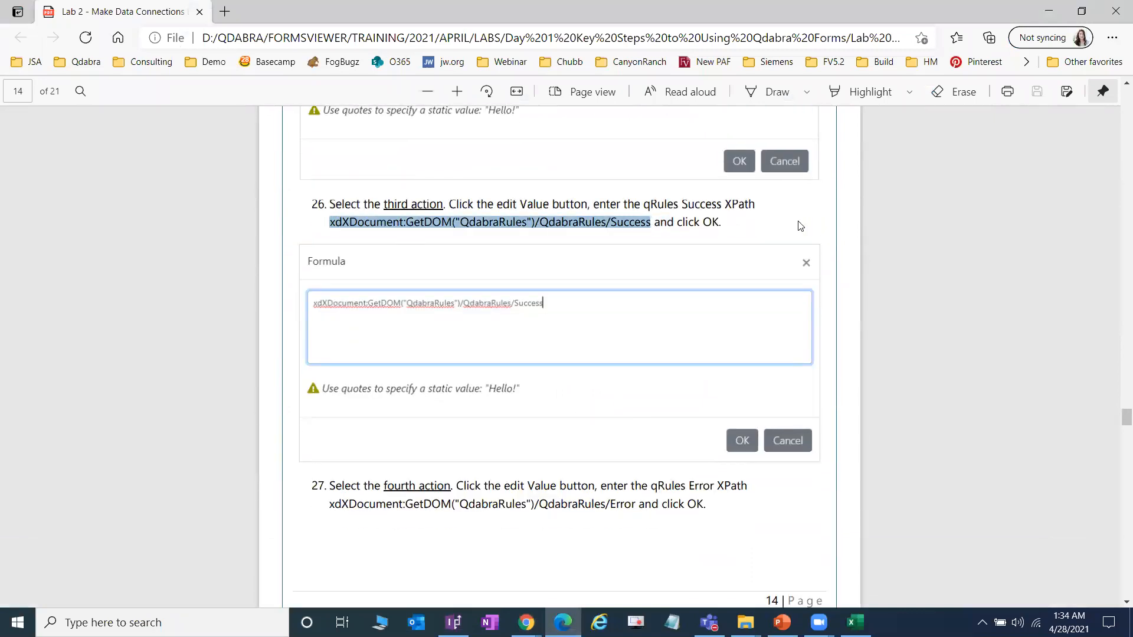
key("alt+Tab")
left_click(549, 172)
key("ctrl+a")
key("ctrl+v")
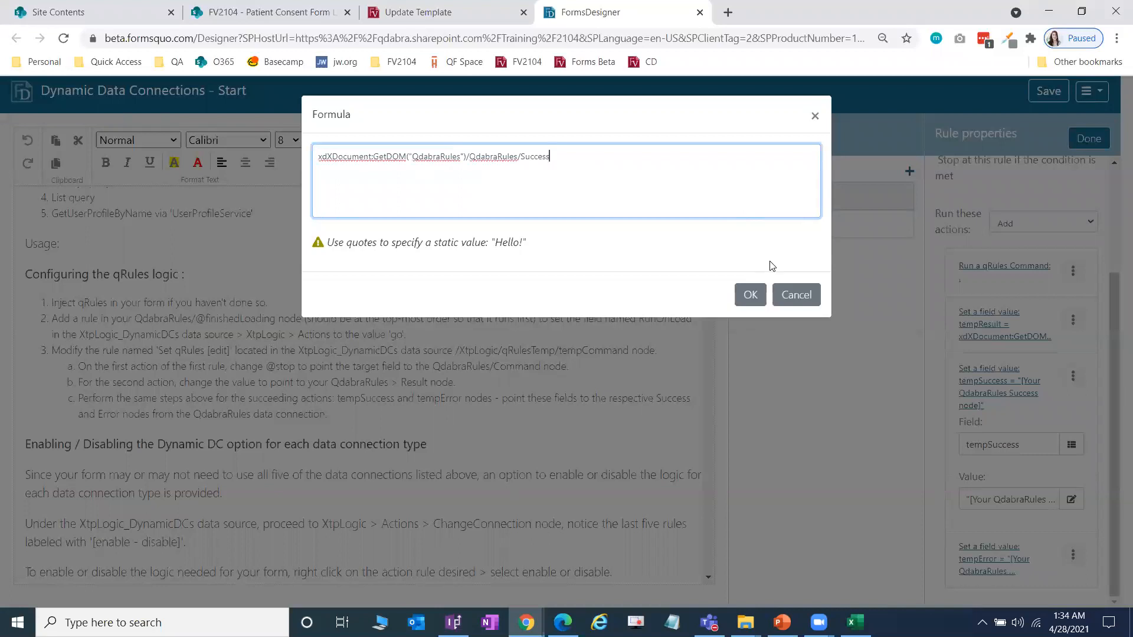
left_click(748, 295)
Step: Set tempError's value to the QdabraRules Error XPath from step 27 and close the editor
left_click(1053, 556)
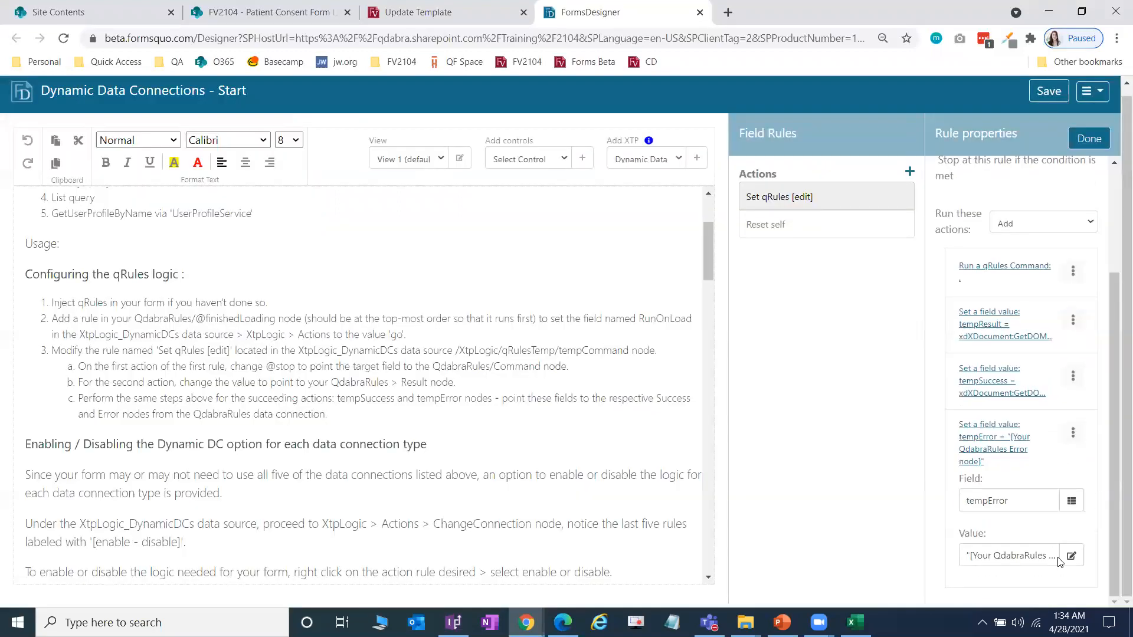
left_click(1072, 556)
key("alt+Tab")
scroll(346, 234, "down", 5)
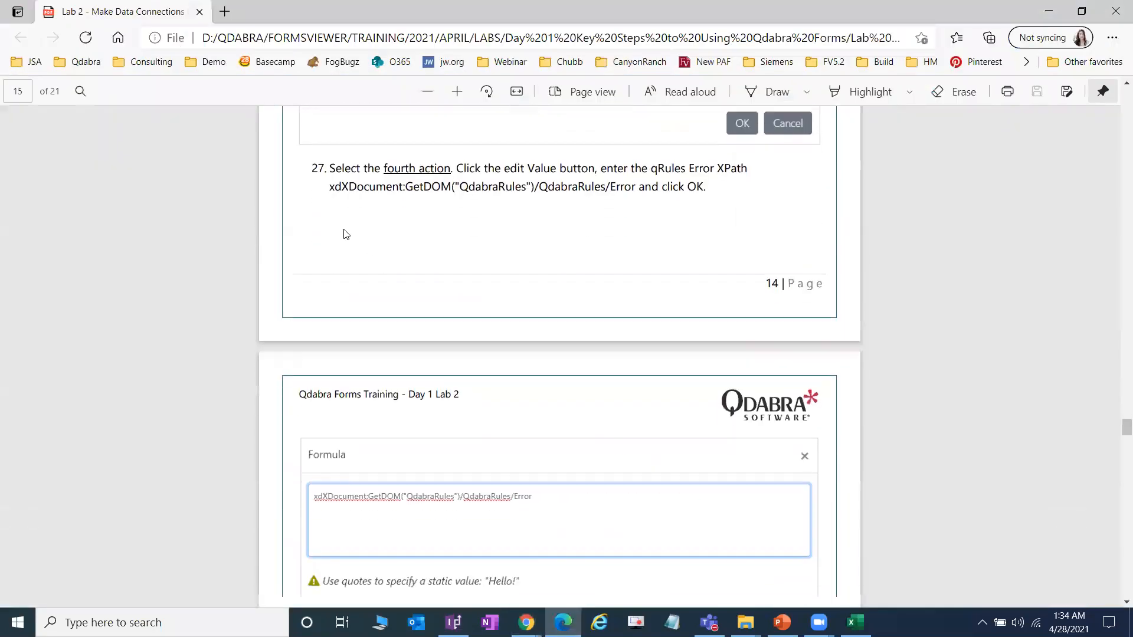
left_click_drag(329, 184, 630, 183)
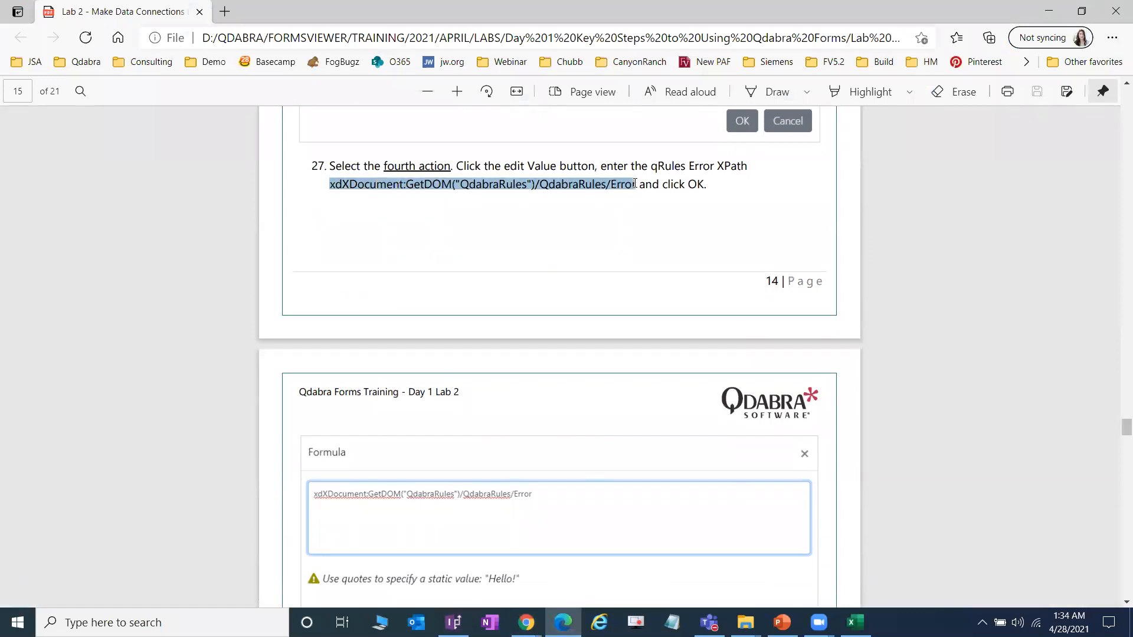
key("alt+Tab")
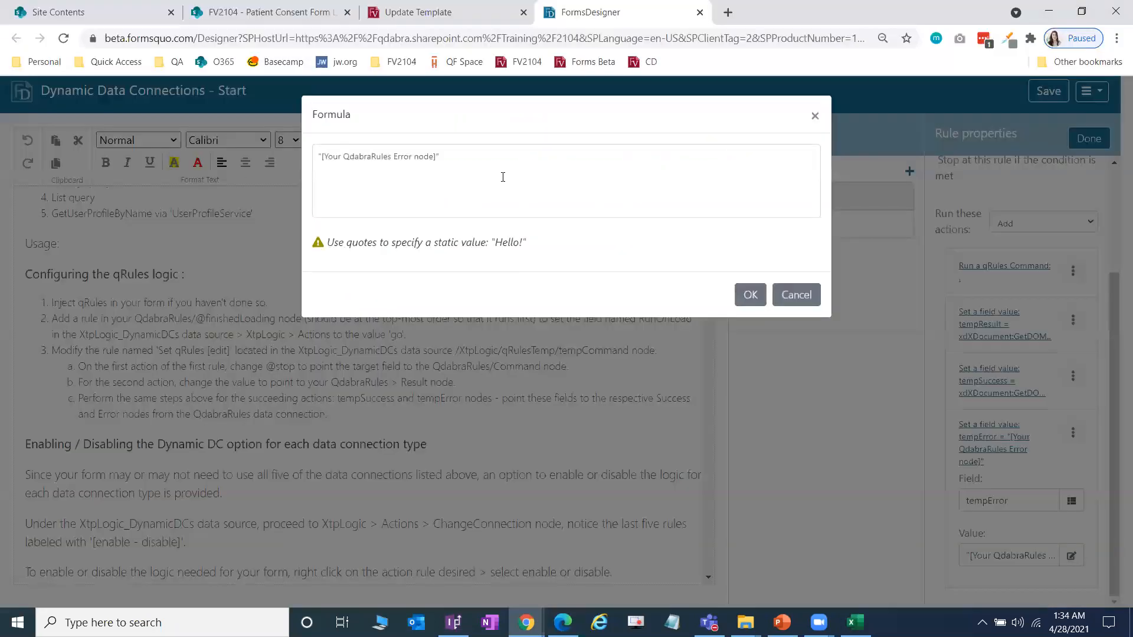
type("xdXDocument:GetDOM(\"QdabraRules\")/QdabraRules/Error")
left_click(751, 297)
key("alt+Tab")
scroll(762, 312, "down", 1)
scroll(765, 317, "down", 2)
key("alt+Tab")
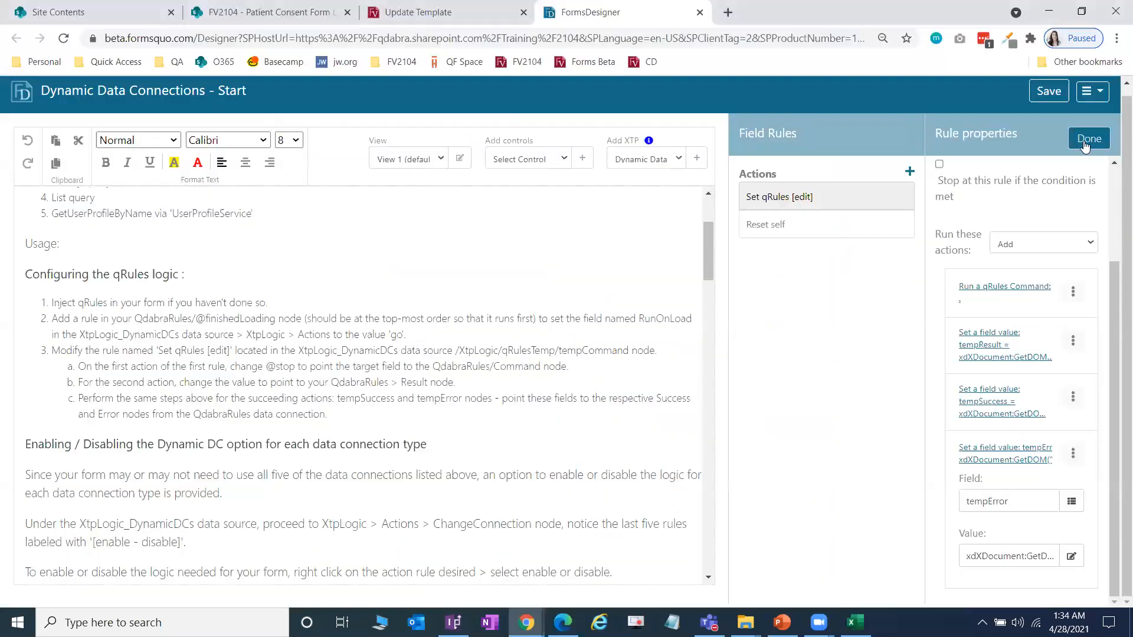
left_click(1083, 140)
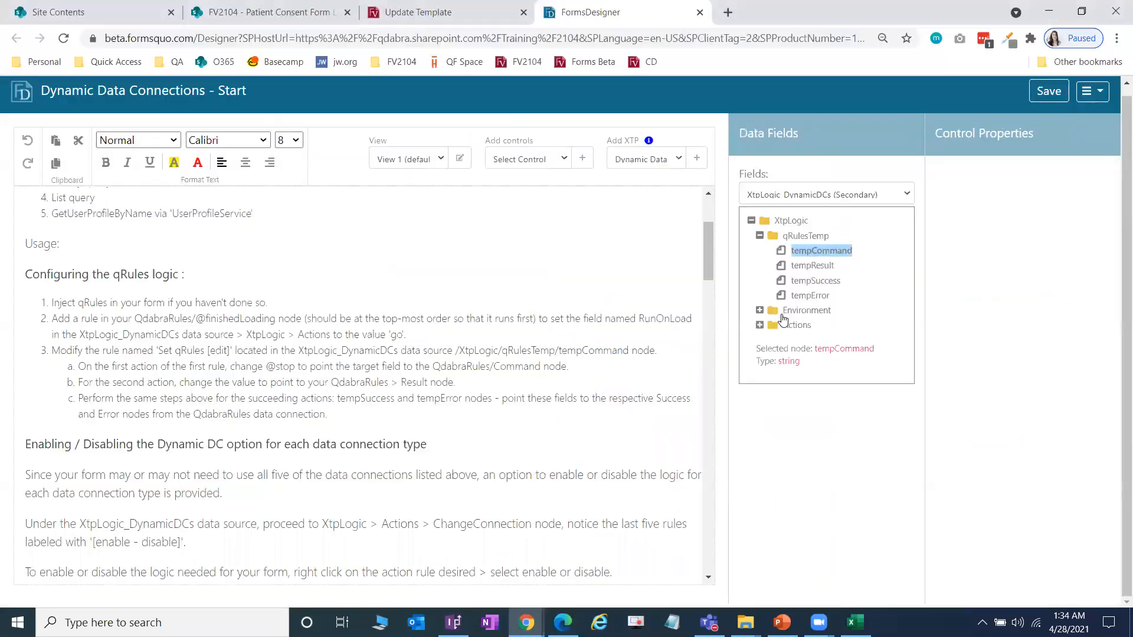
Step: Tick Enabled on ChangeConnection's Change Submit to Library connections and GetUserProfileByName rules
left_click(760, 326)
left_click(820, 370)
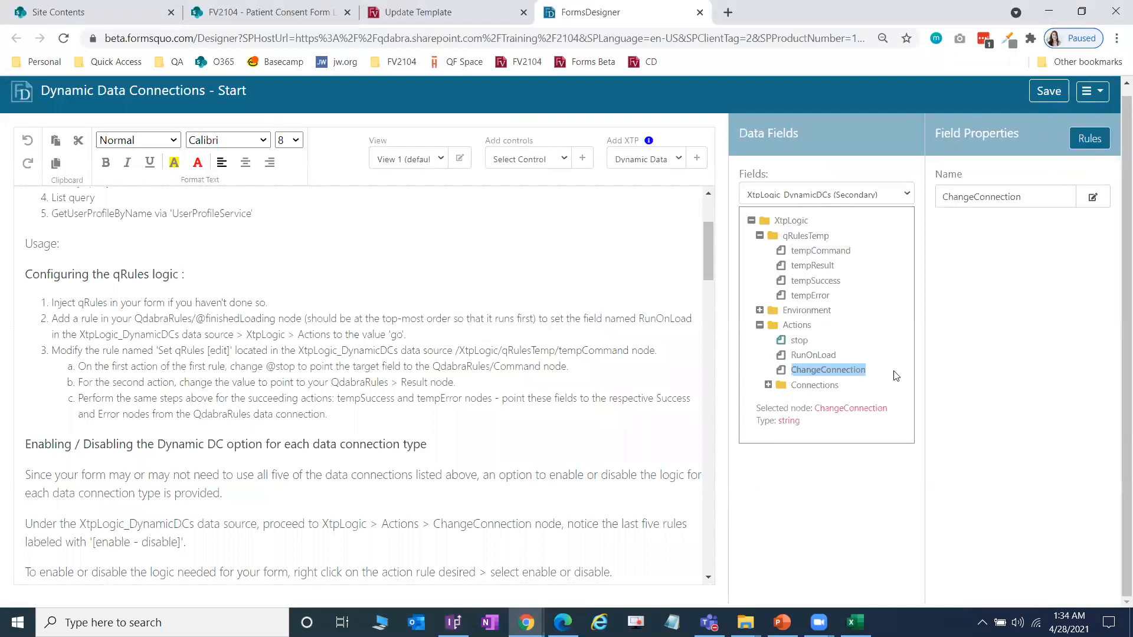
left_click(1089, 139)
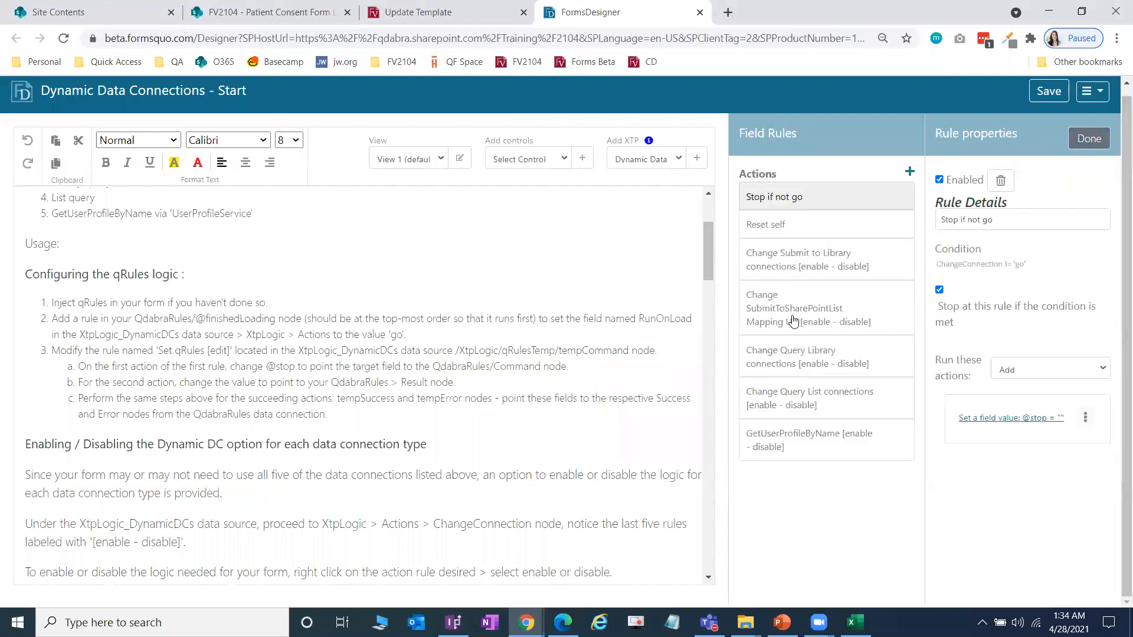
left_click(853, 270)
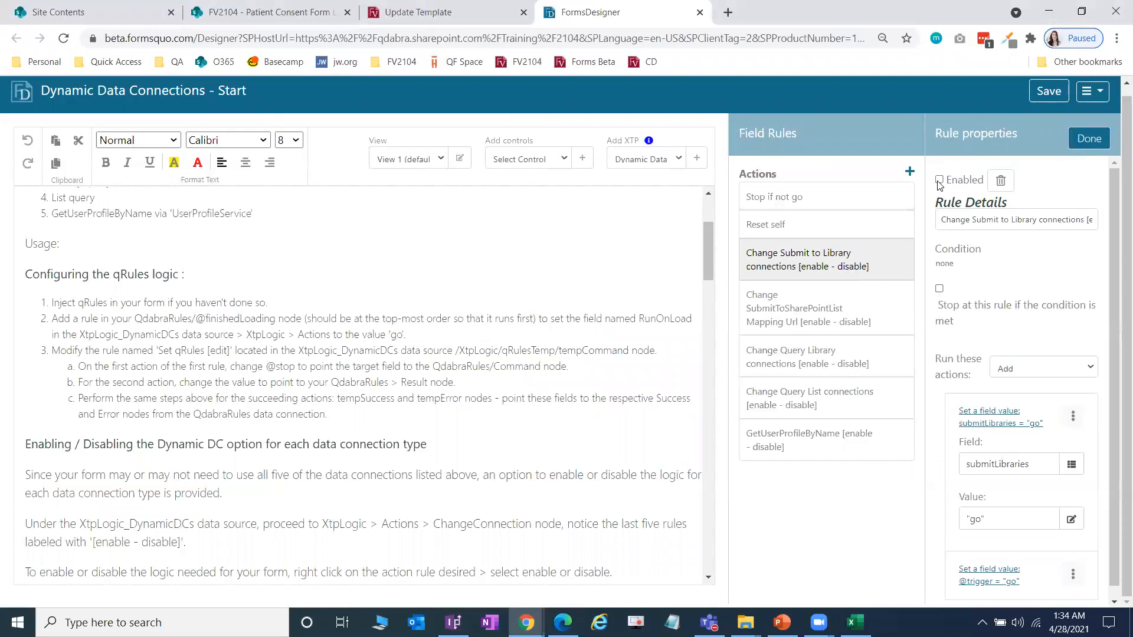
left_click(939, 181)
left_click(868, 446)
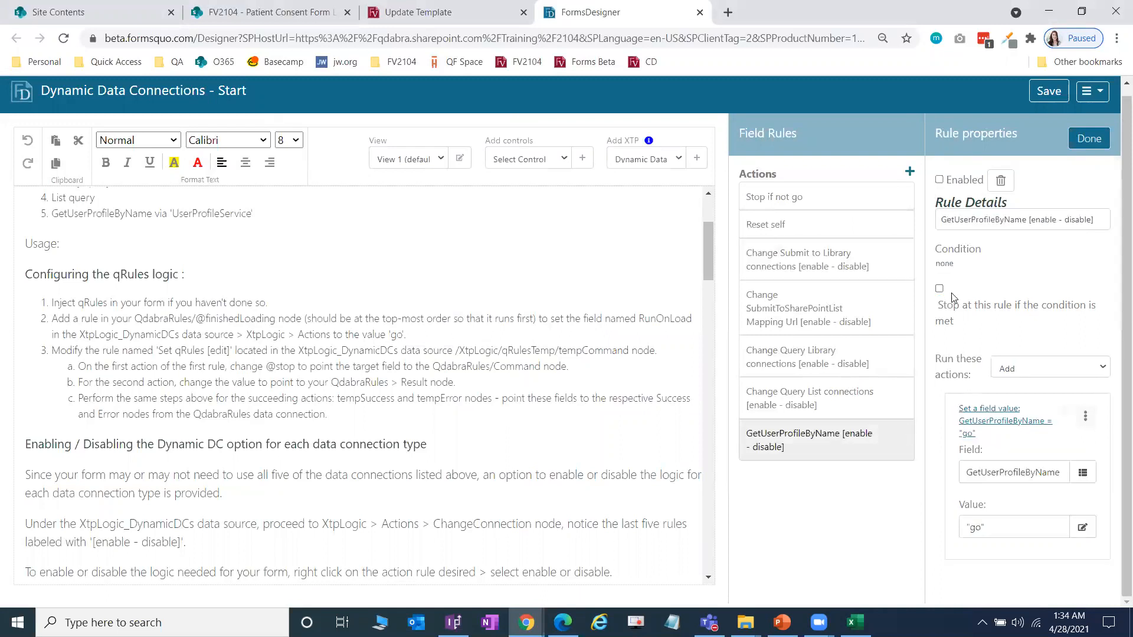
left_click(940, 181)
left_click(845, 259)
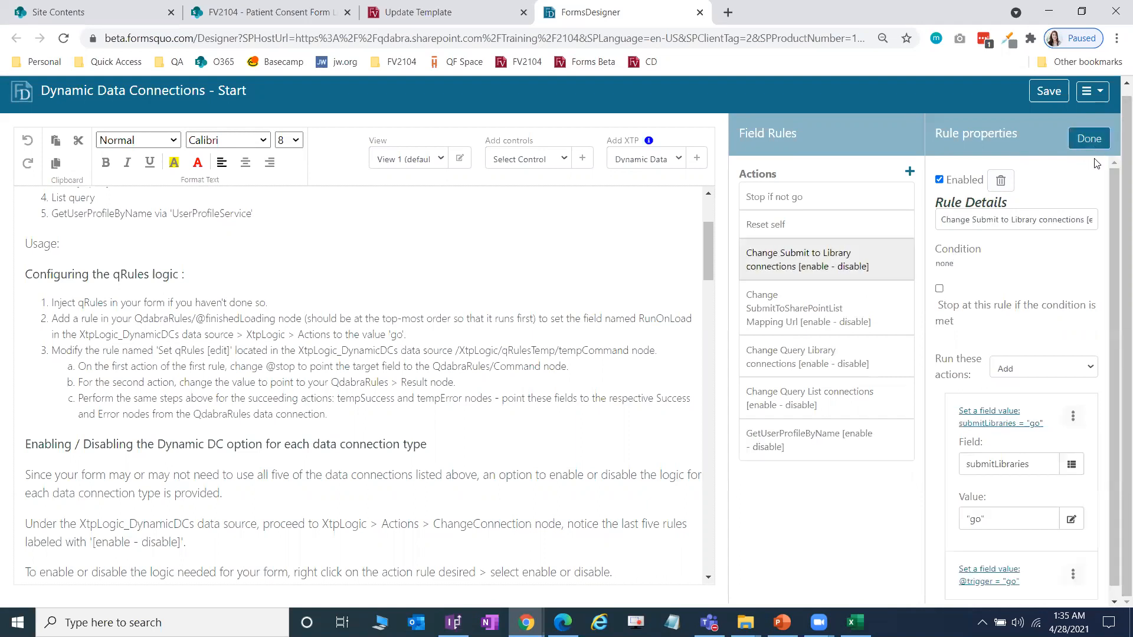
left_click(1089, 140)
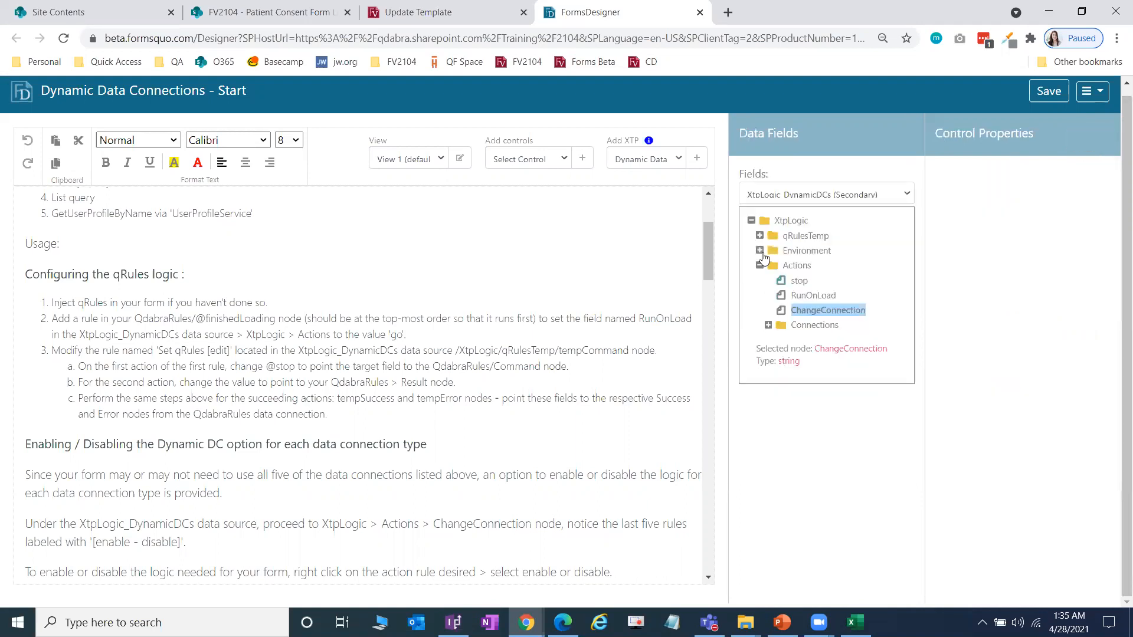
Step: Open submitLibraries' SharePoint Library Submit rule and edit its connection-name value formula
left_click(817, 342)
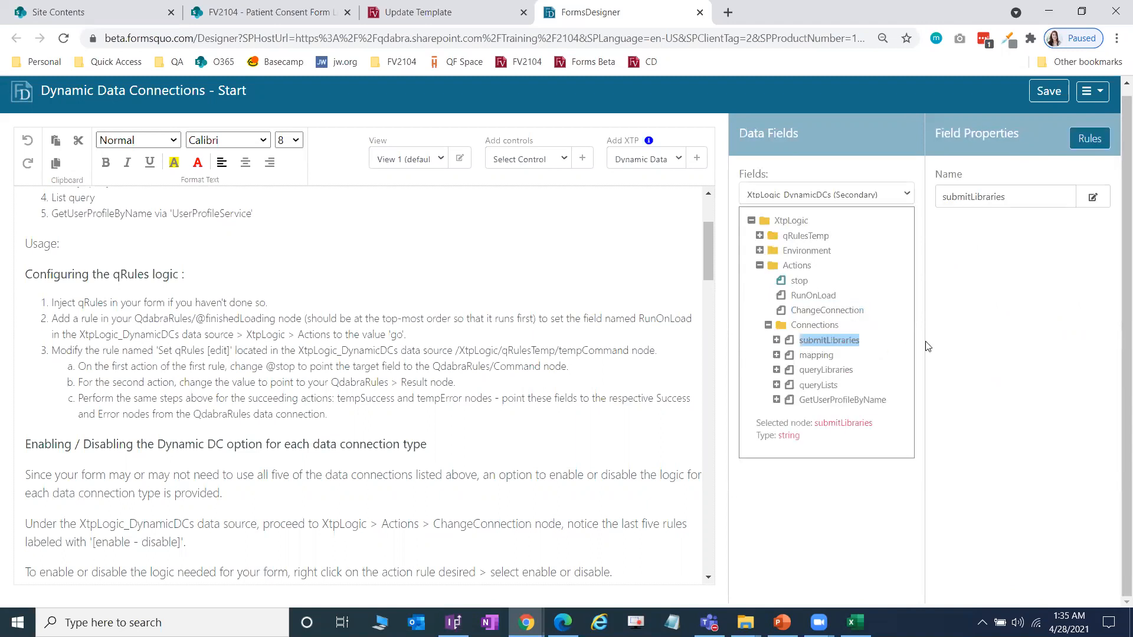
left_click(1083, 153)
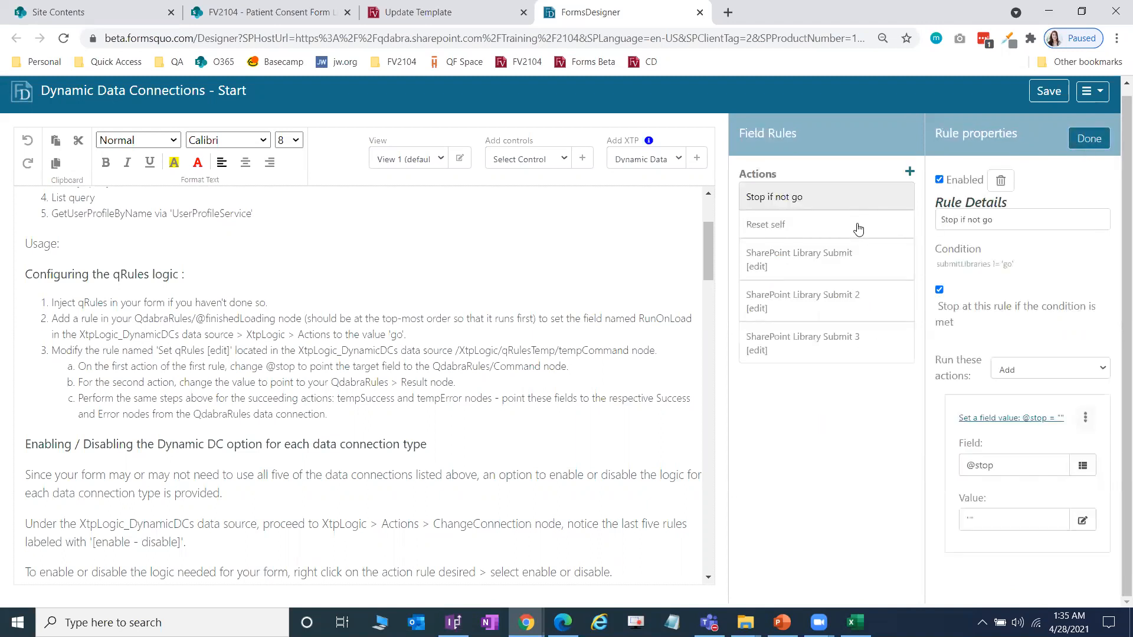
left_click(844, 270)
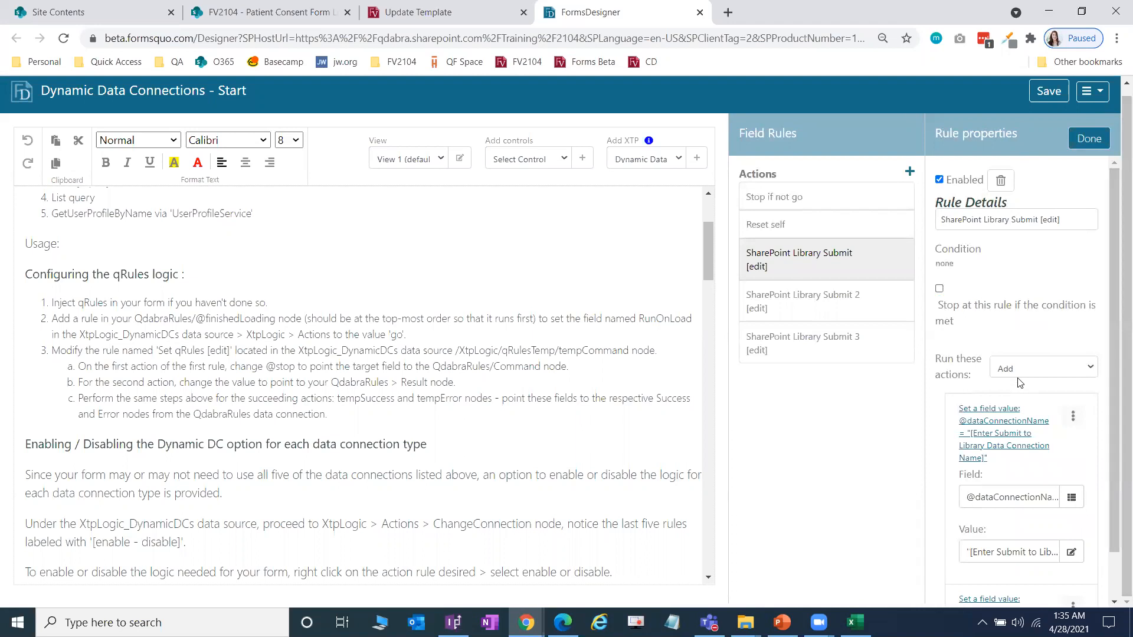
scroll(1019, 384, "down", 1)
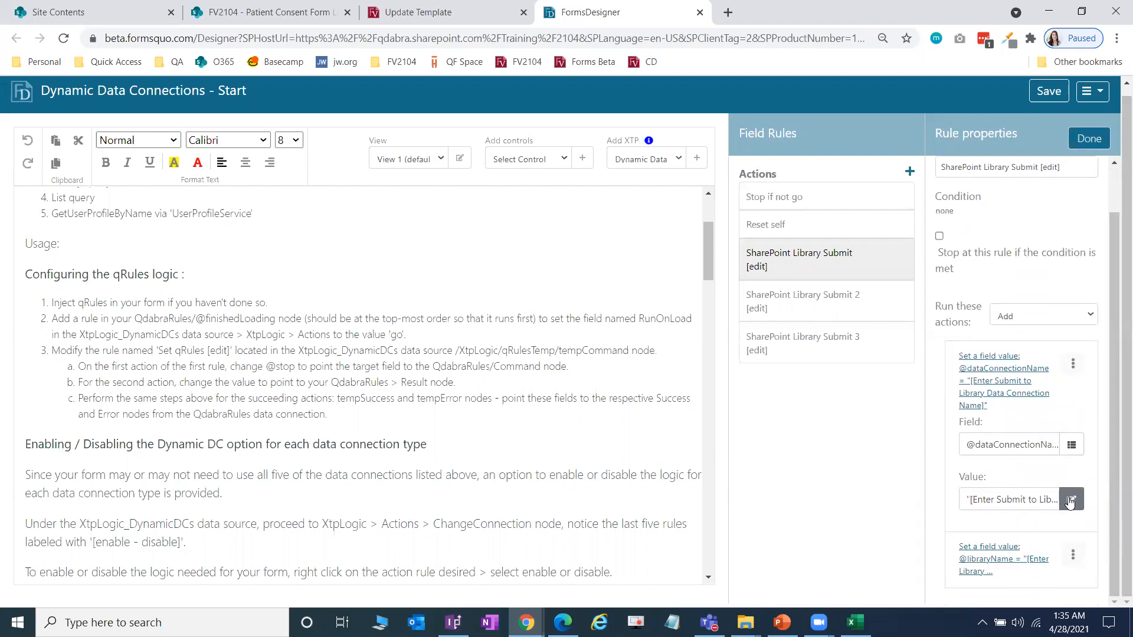
left_click(1071, 499)
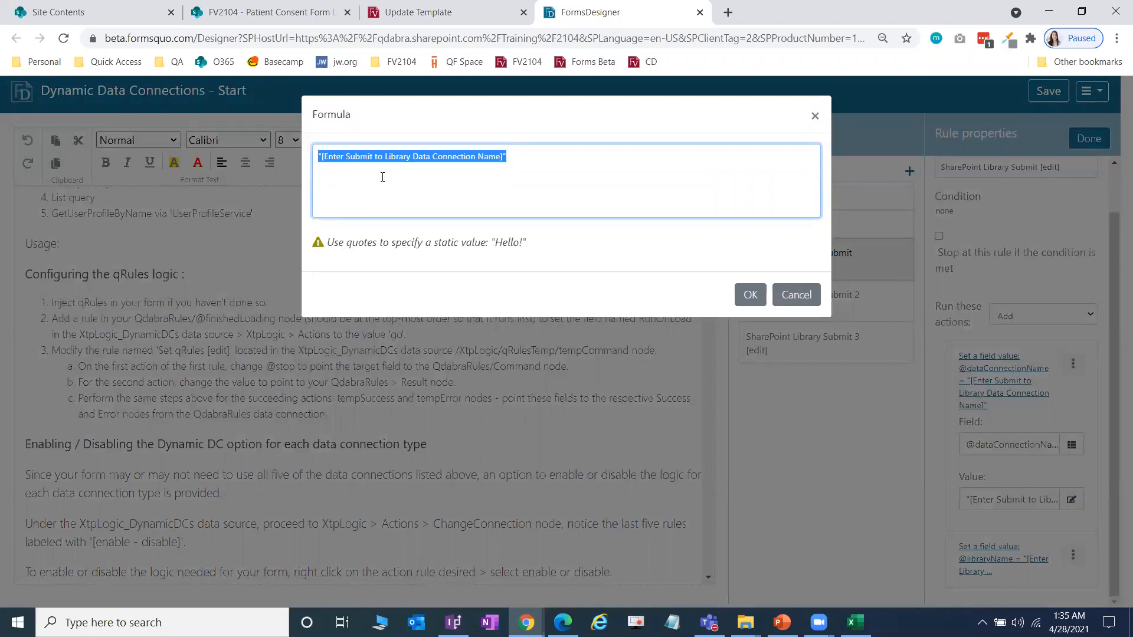
left_click(452, 623)
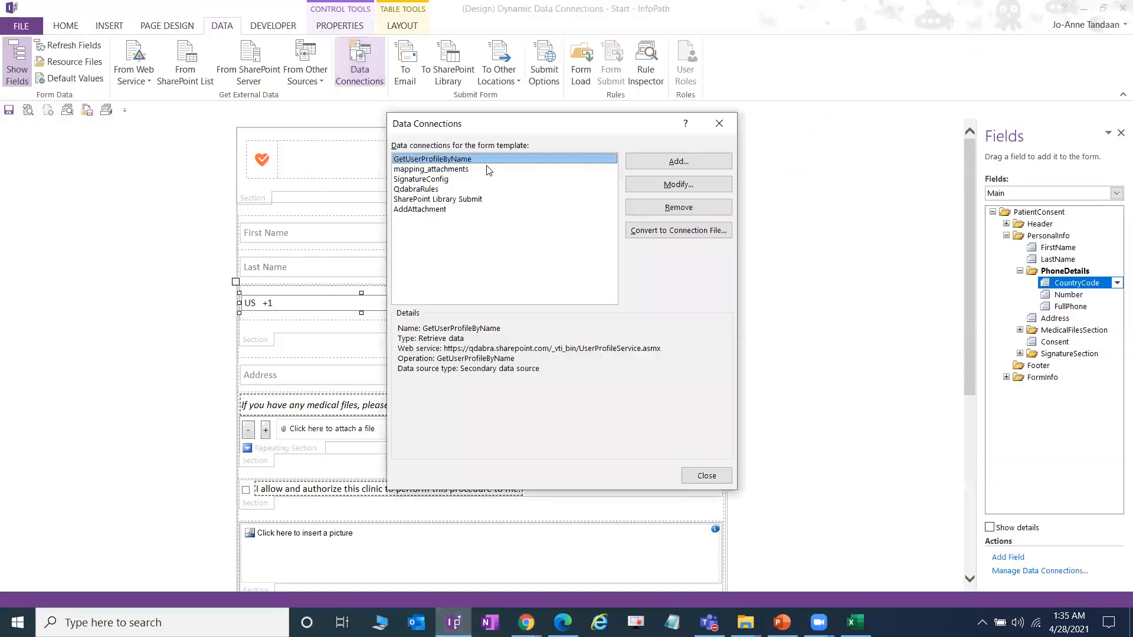
left_click_drag(588, 134, 508, 133)
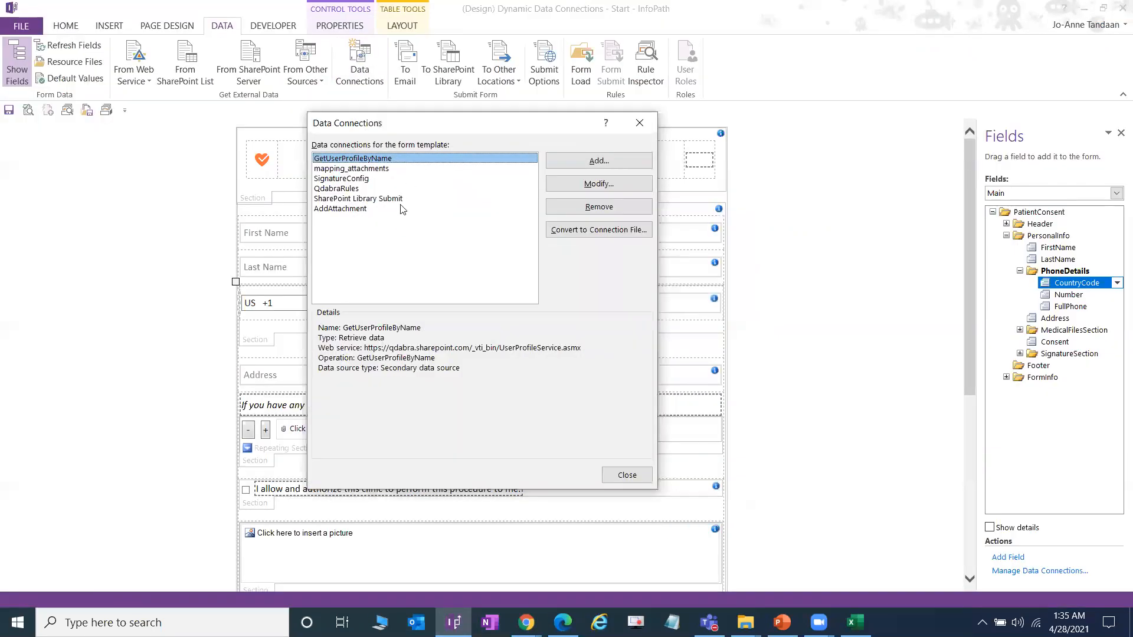
left_click(381, 209)
key("Up")
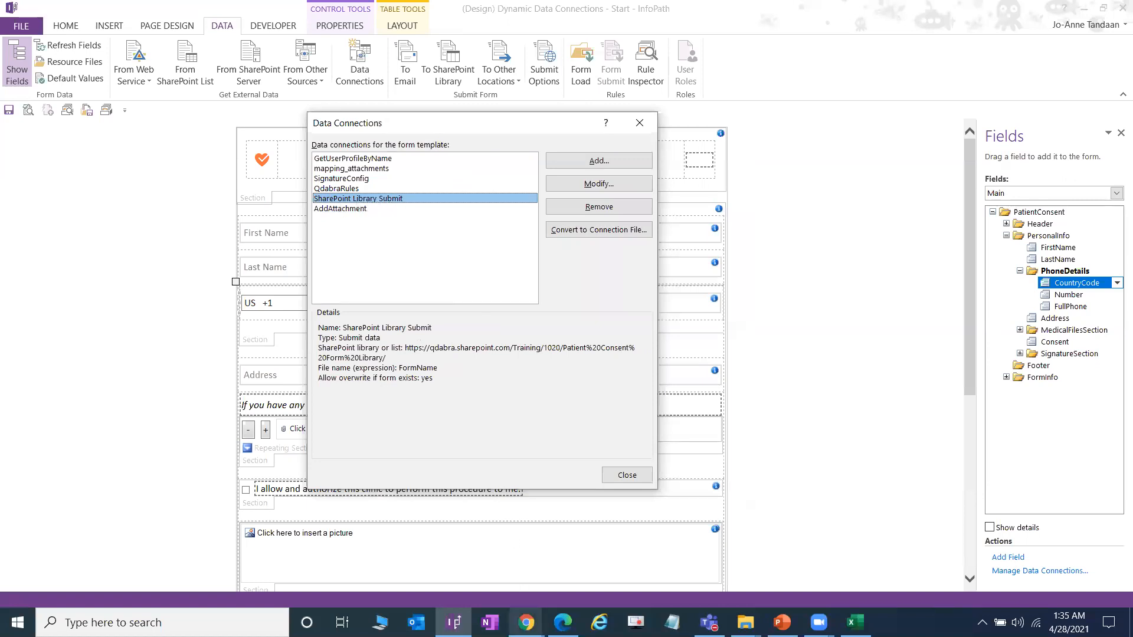
mouse_move(525, 623)
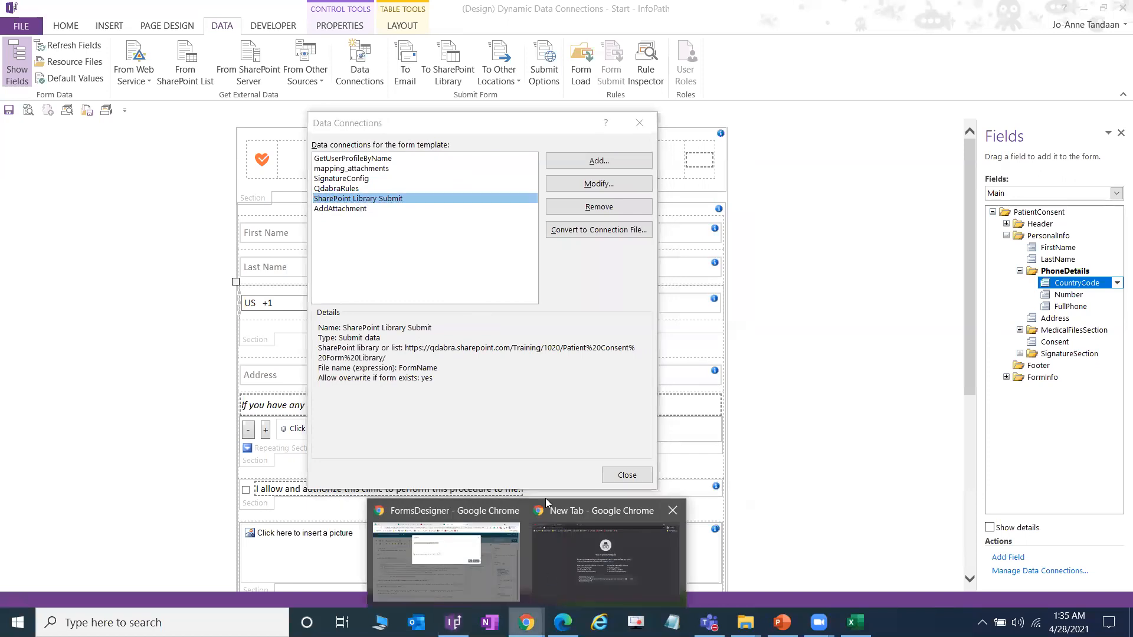
left_click(446, 549)
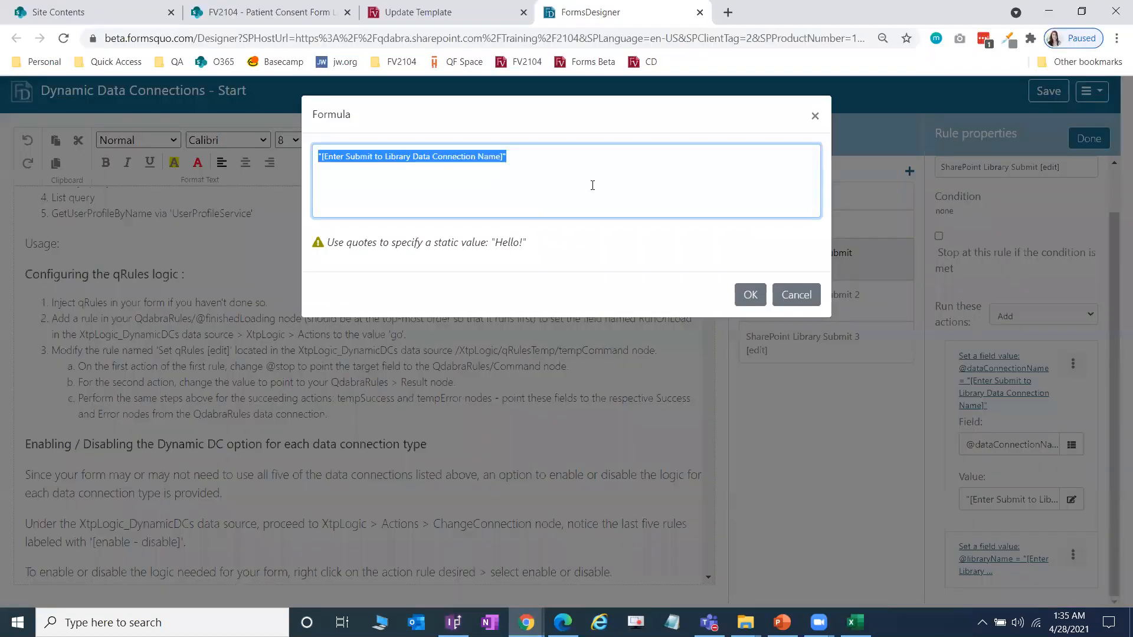
type("SharePoint Library Submit")
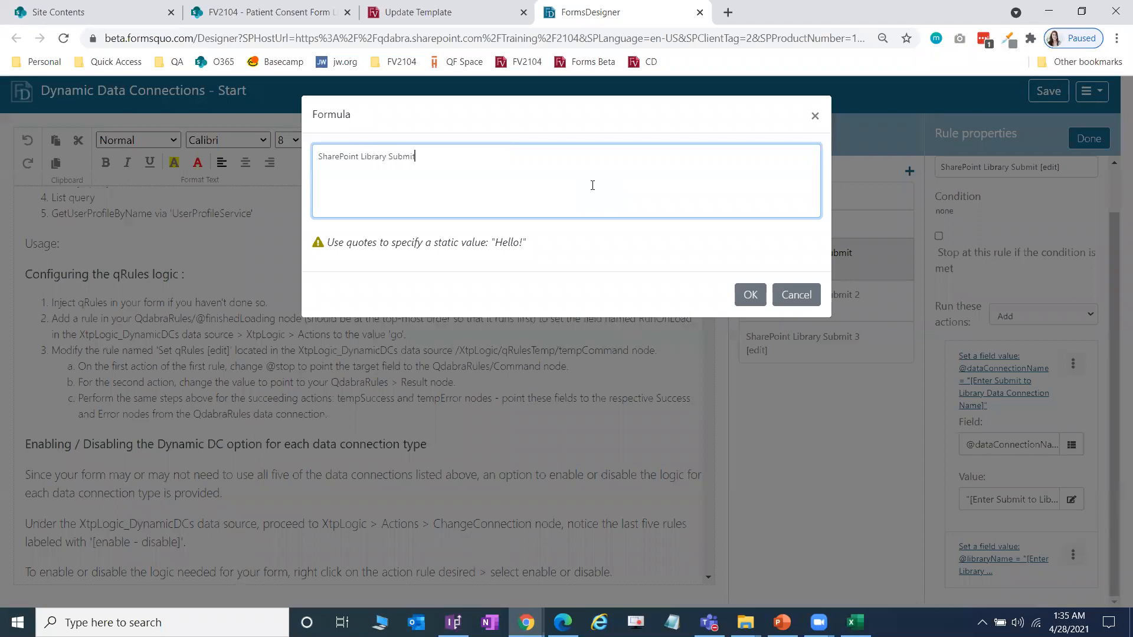
key("alt+Tab")
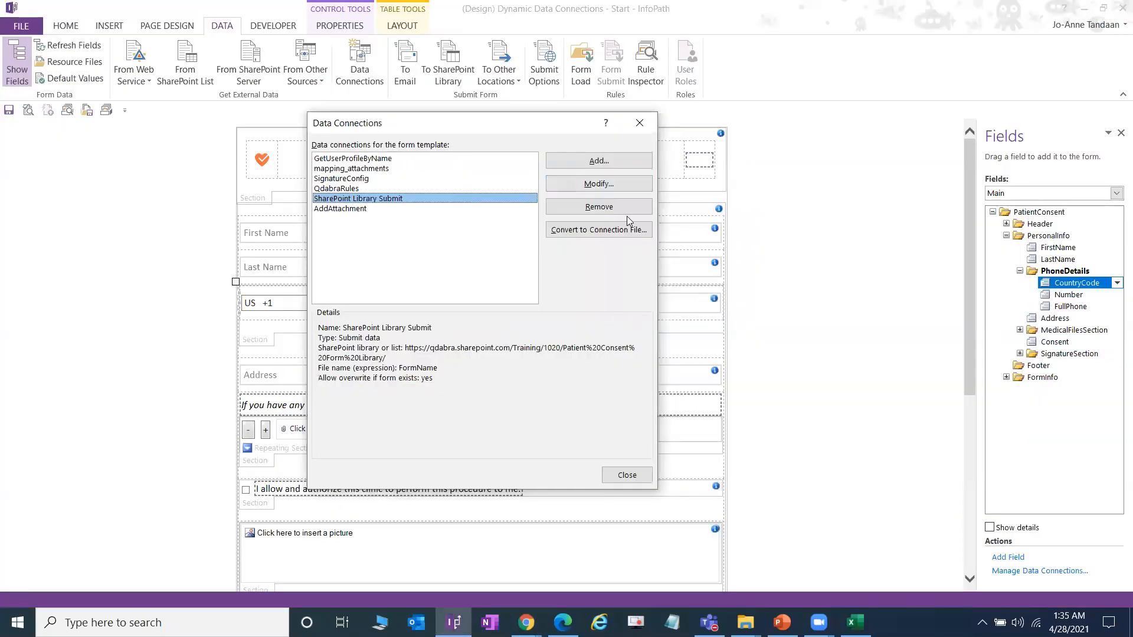
key("alt+Tab")
left_click(748, 308)
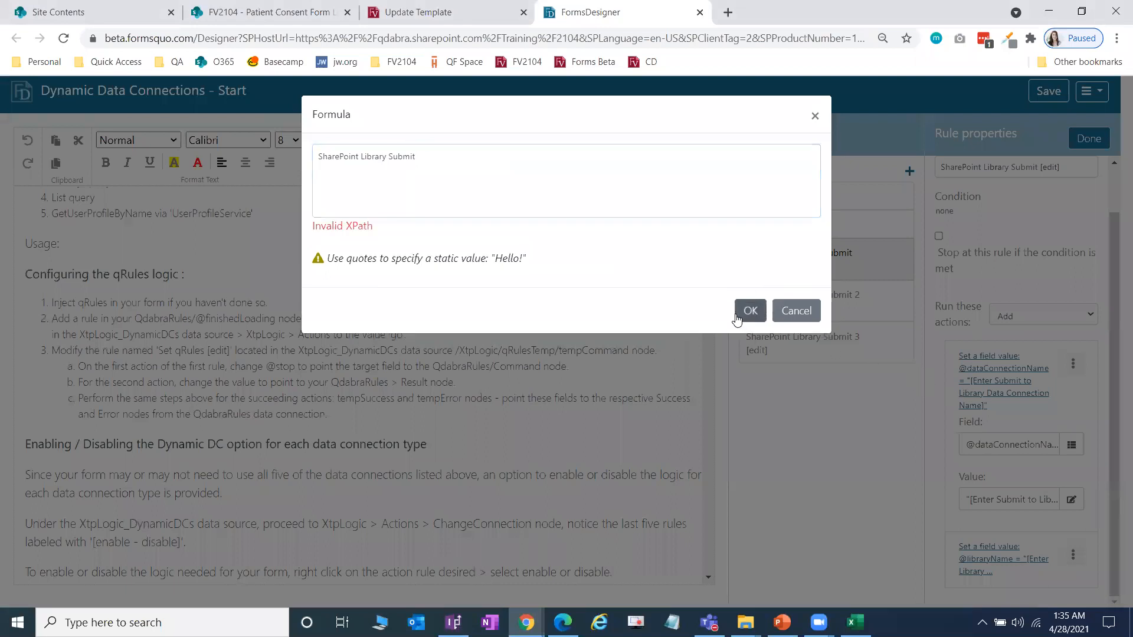
left_click(448, 162)
type("\"")
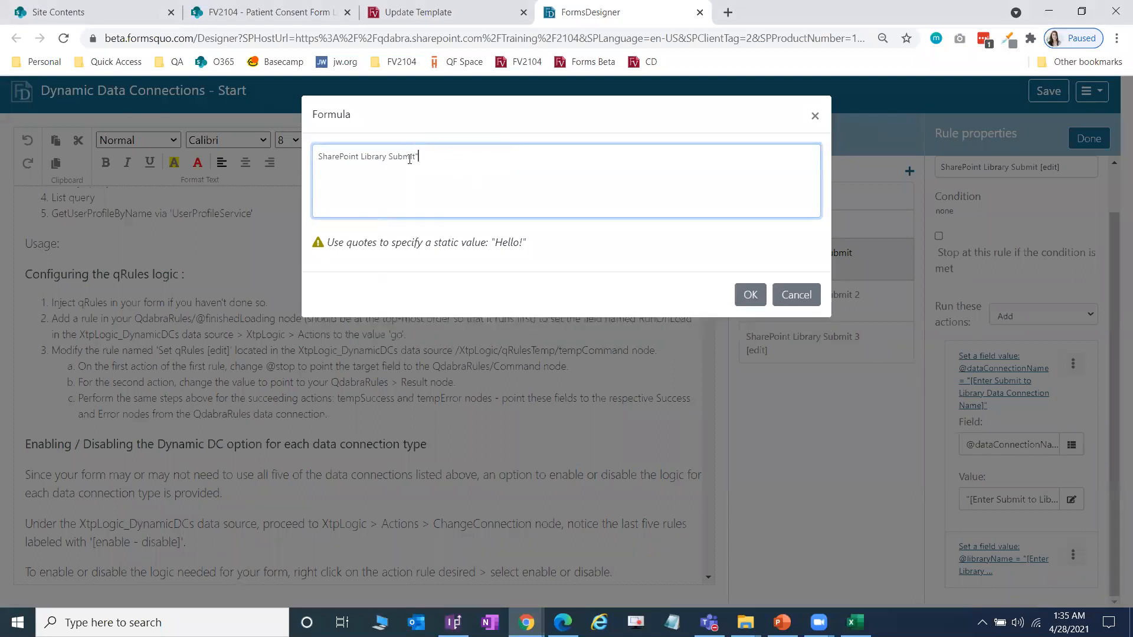
type("\"")
left_click_drag(562, 181, 157, 180)
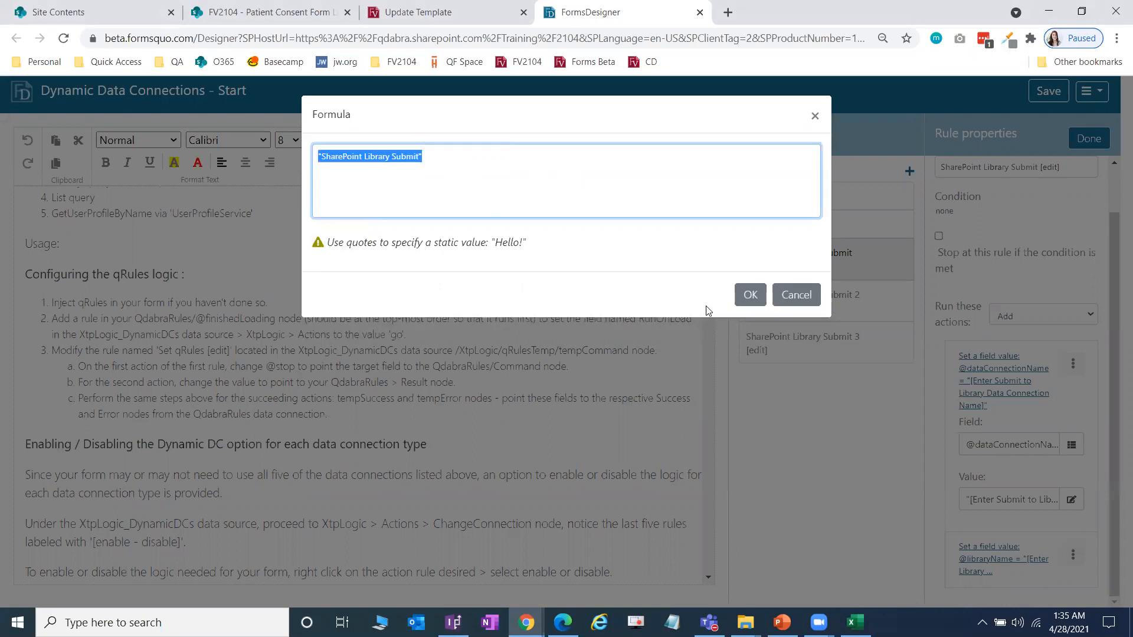
left_click(747, 298)
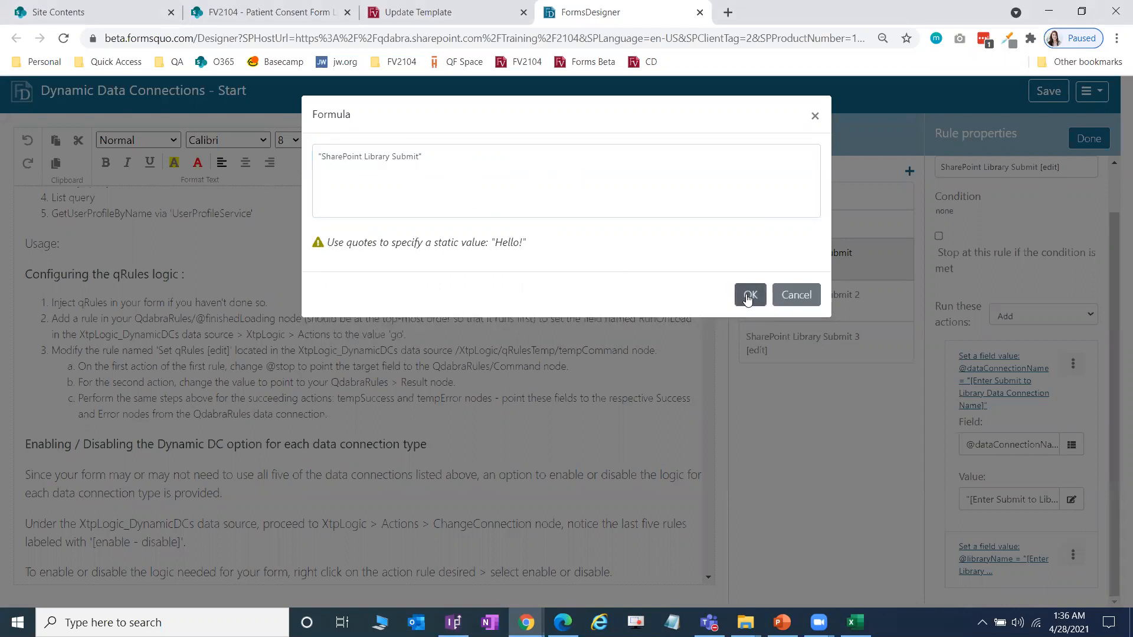
left_click(746, 297)
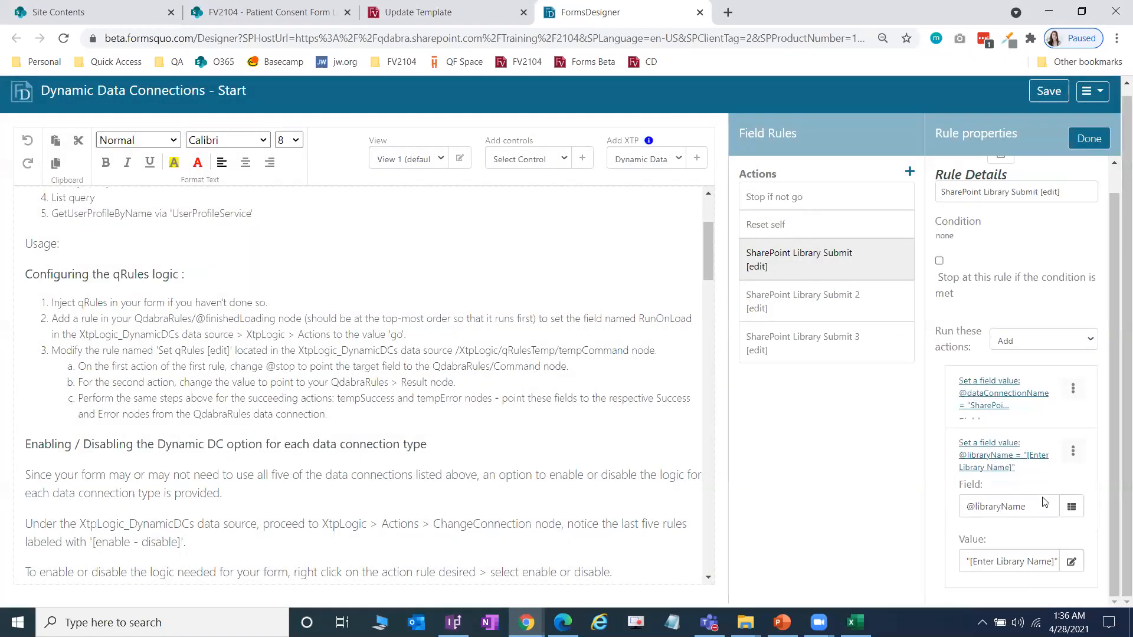
left_click(1071, 555)
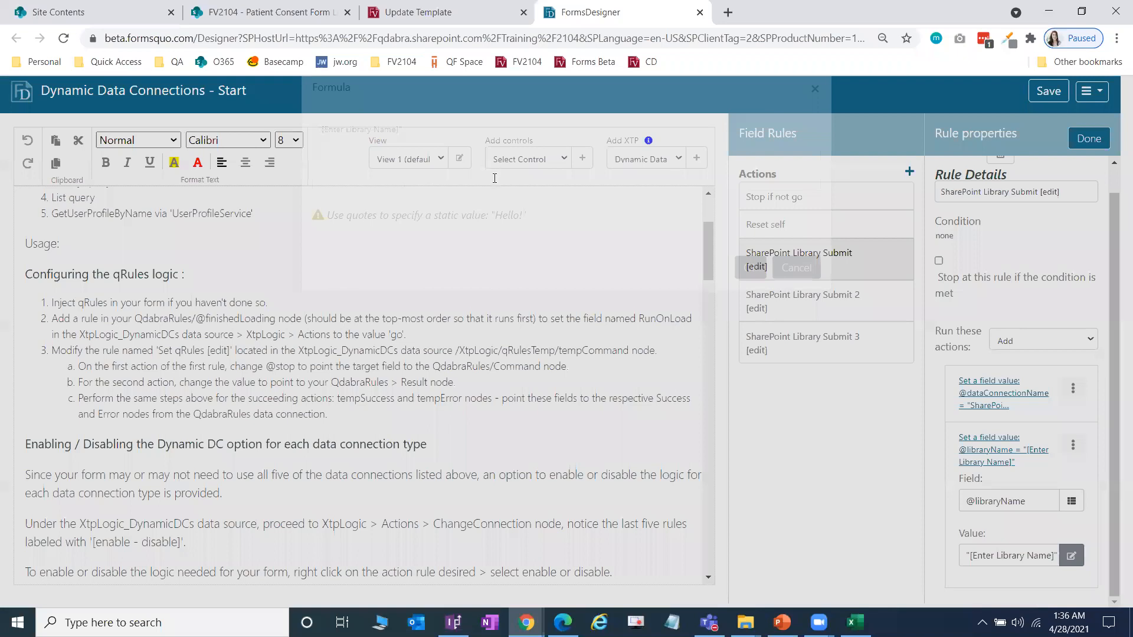
left_click(277, 12)
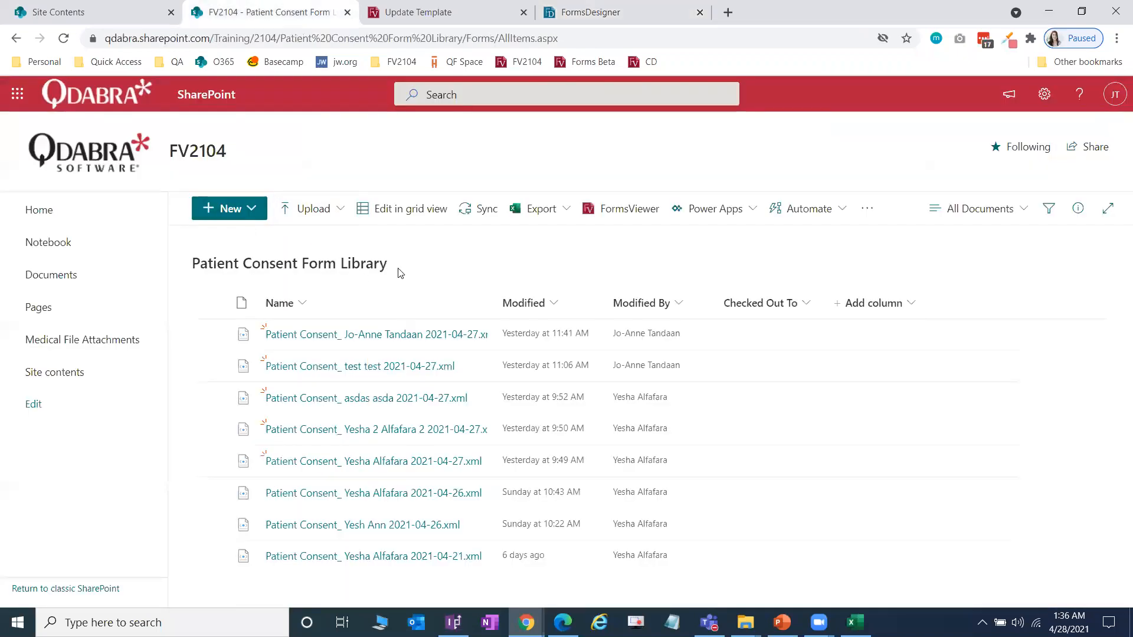
left_click(608, 10)
left_click_drag(400, 157, 318, 154)
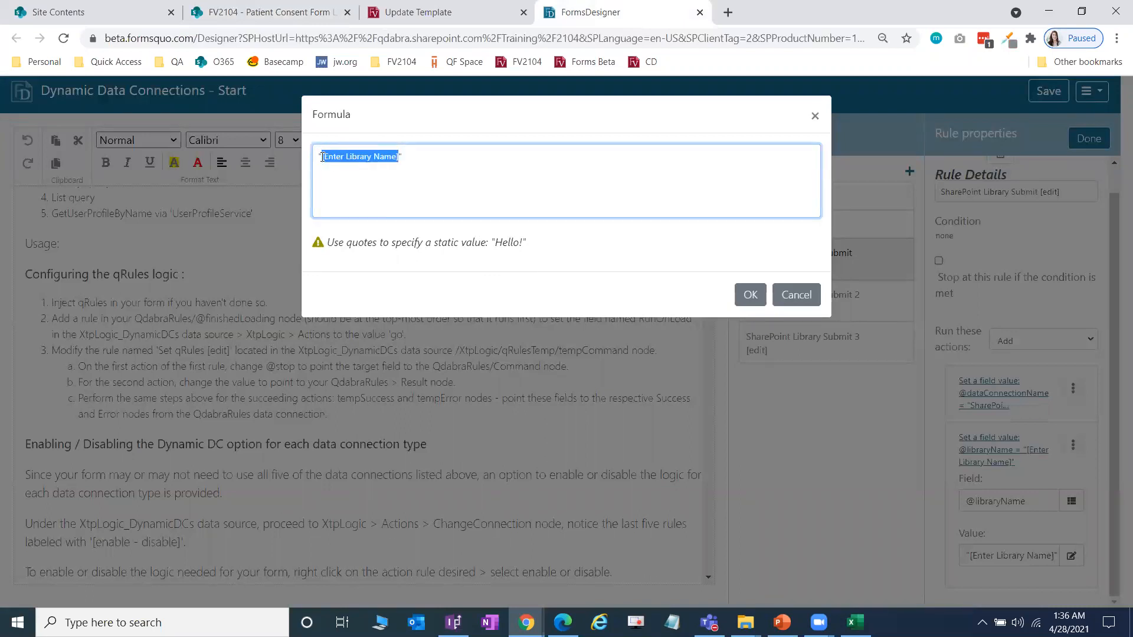
type("Patient Consent Form")
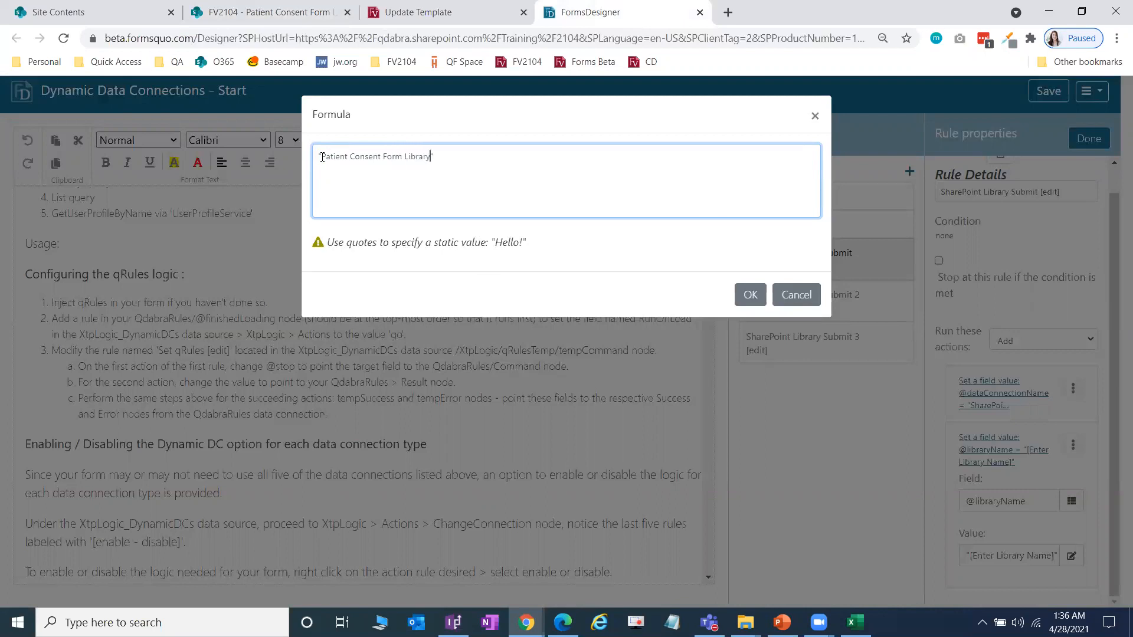
left_click(750, 295)
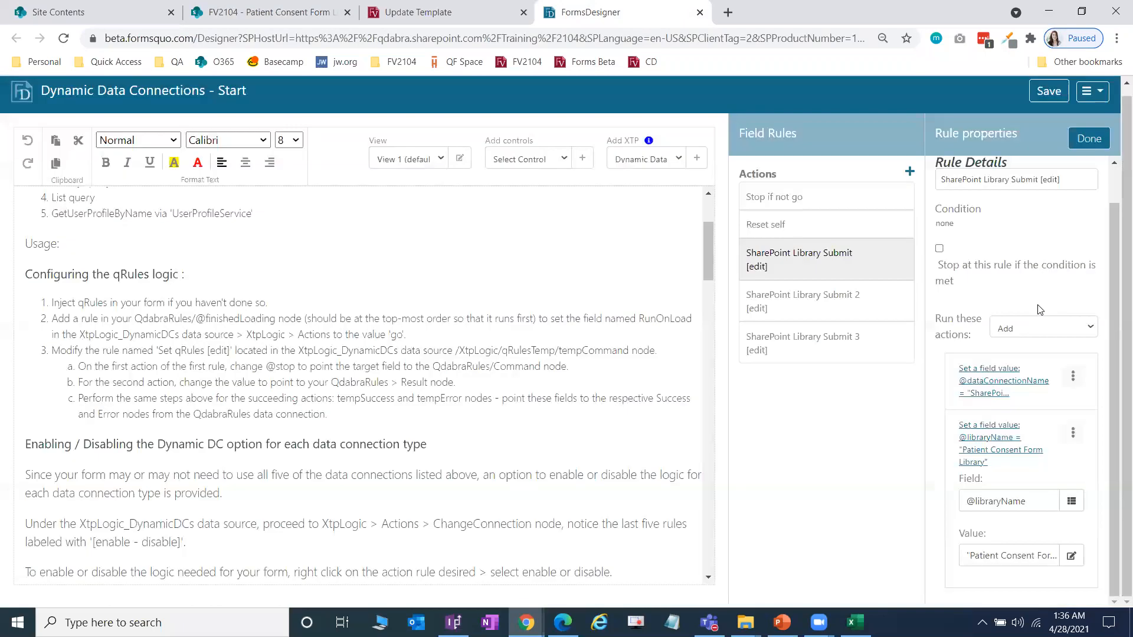
left_click(1099, 141)
left_click(1040, 96)
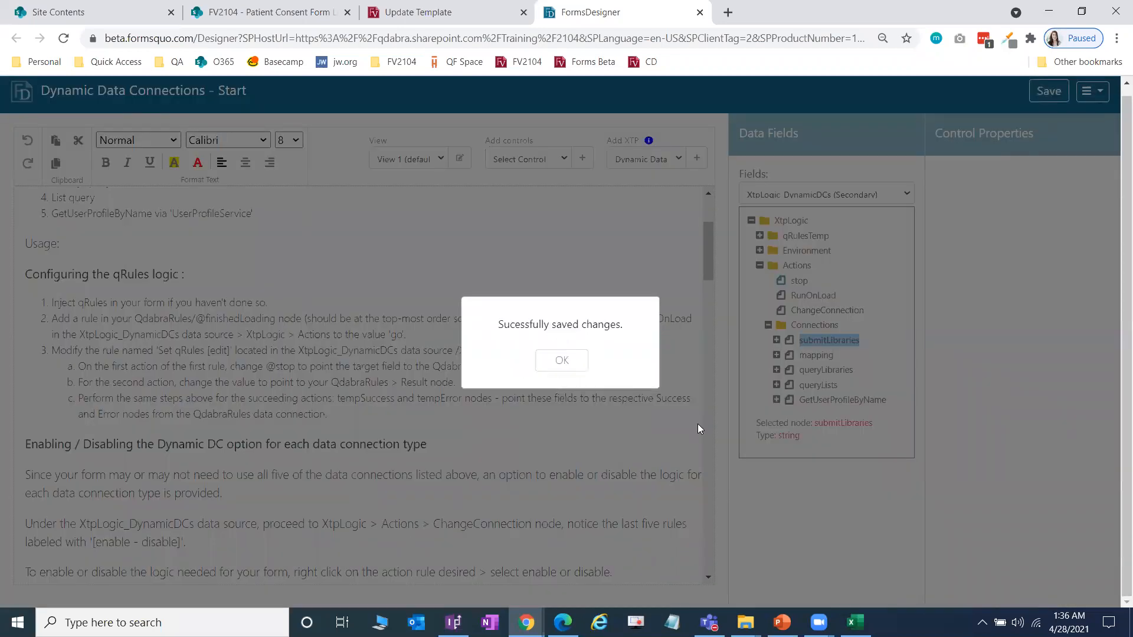
left_click(583, 362)
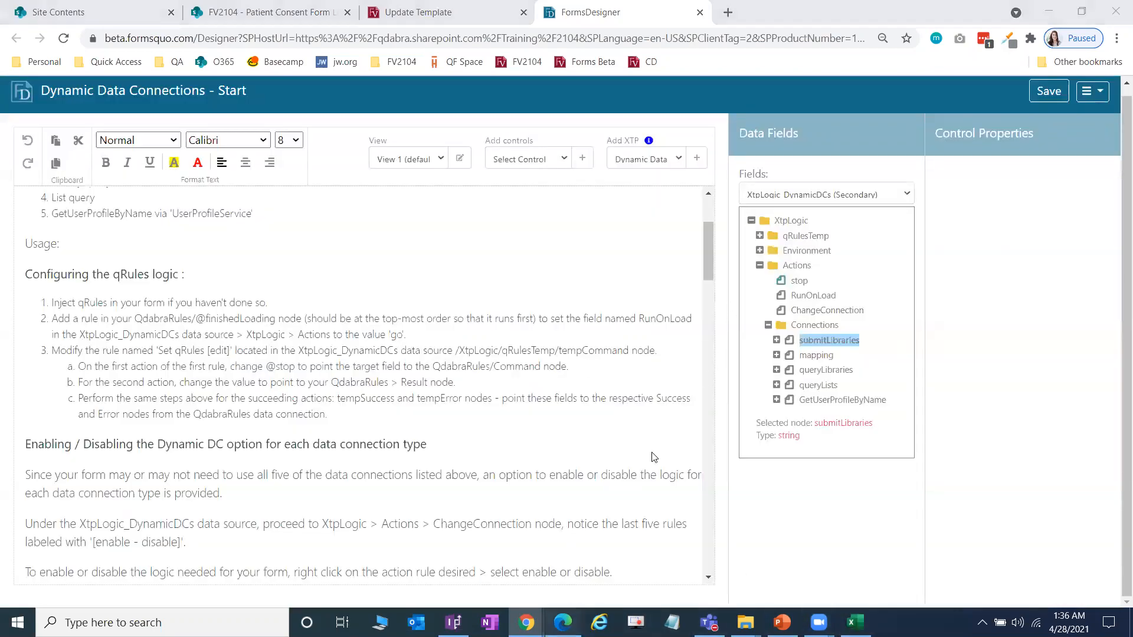
Step: Scroll the Lab 2 guide to steps 37–38
left_click(563, 622)
scroll(664, 354, "down", 10)
scroll(663, 360, "down", 15)
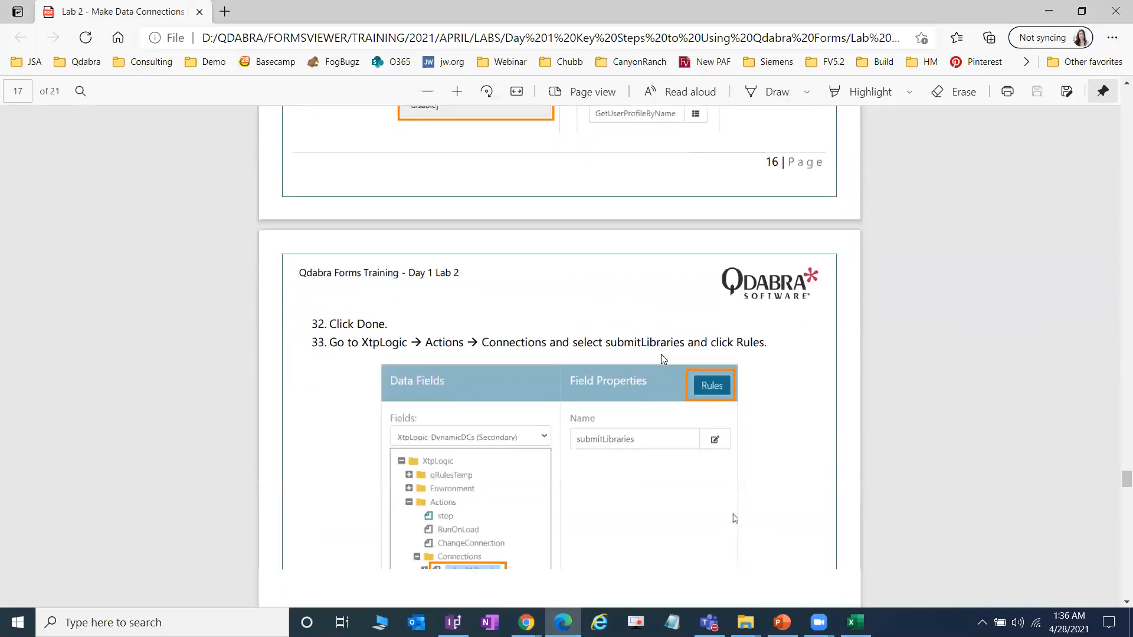
scroll(663, 358, "down", 8)
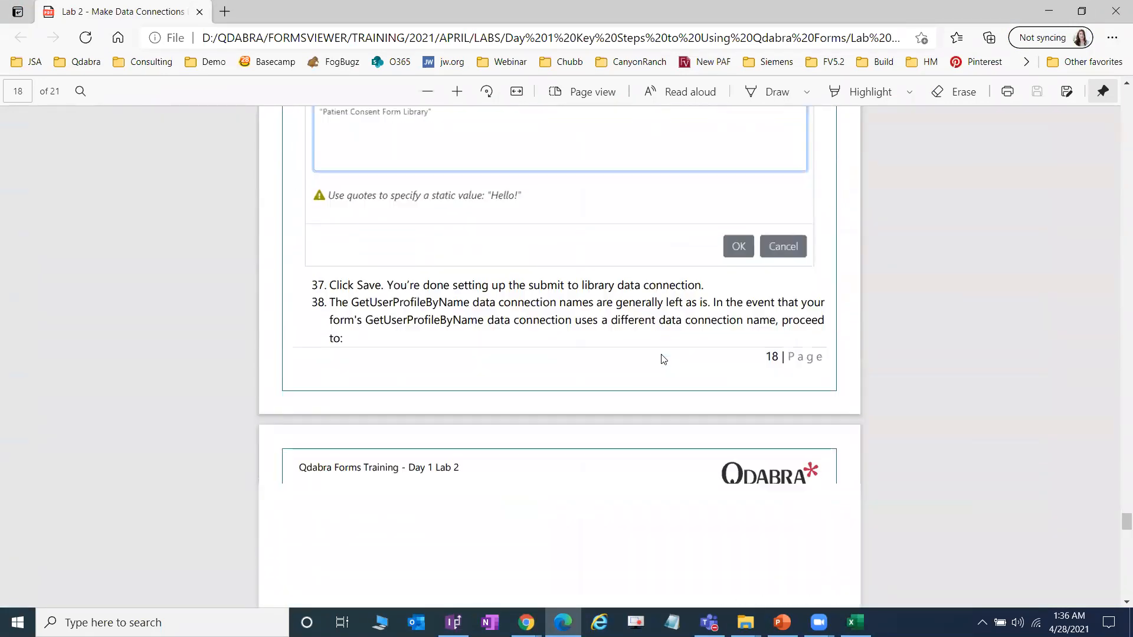
Step: Back in FormsDesigner, open the Dynamic Data Connections - Start form in FormsViewer
key("alt+Tab")
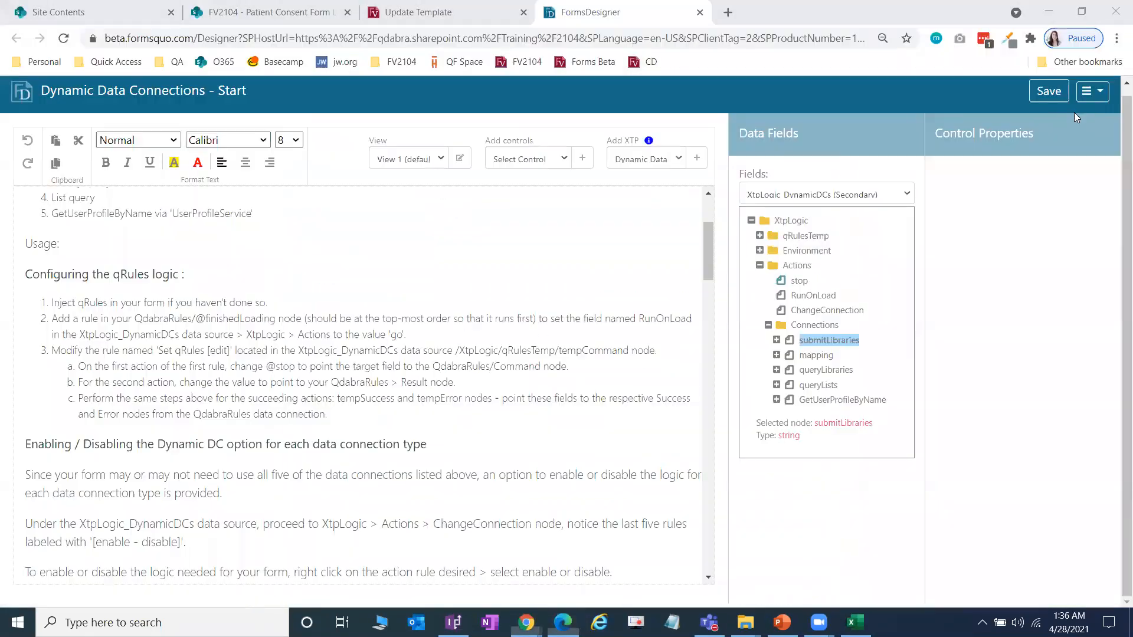
left_click(1087, 89)
left_click(1003, 119)
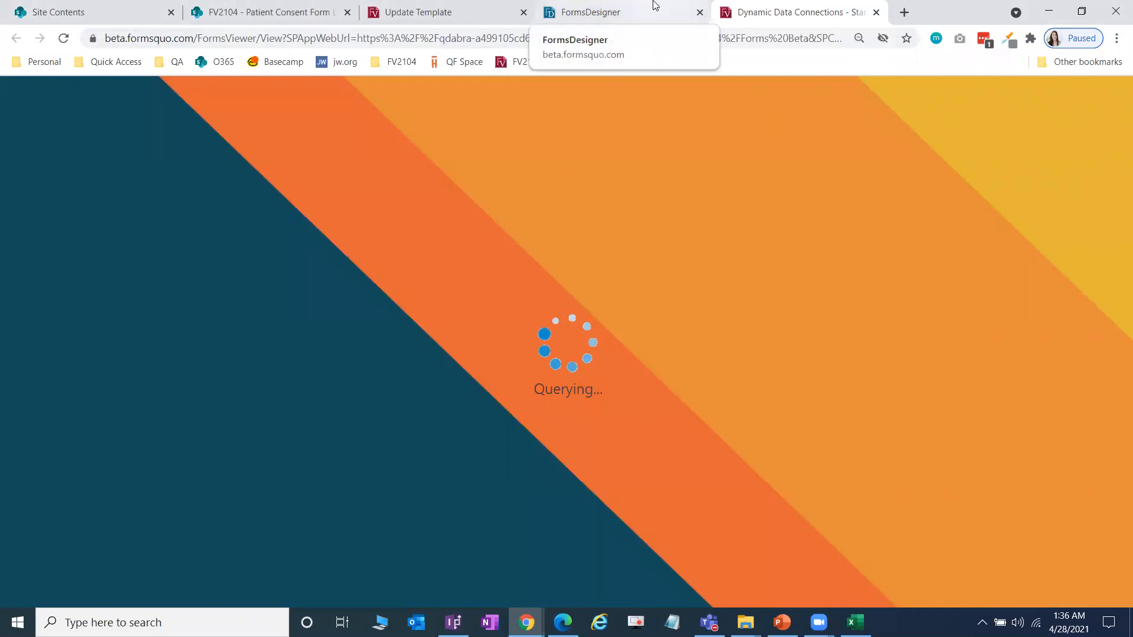
Step: Check the loading form tab repeatedly from the designer, glancing at the Patient Consent Form Library
left_click(563, 9)
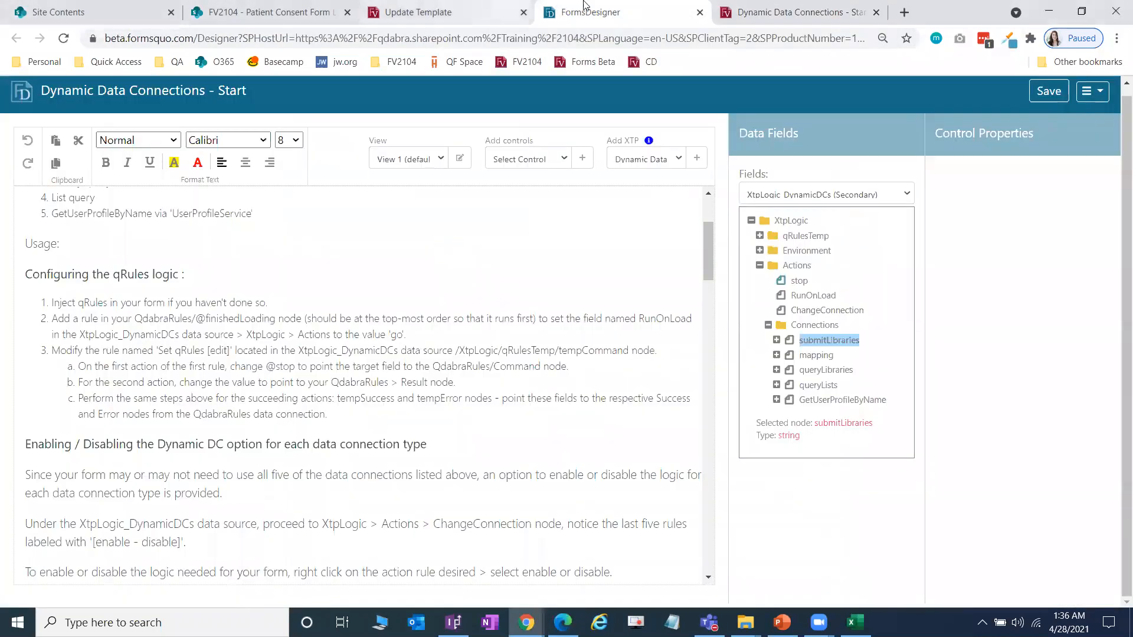
left_click(776, 6)
left_click(649, 7)
left_click(756, 6)
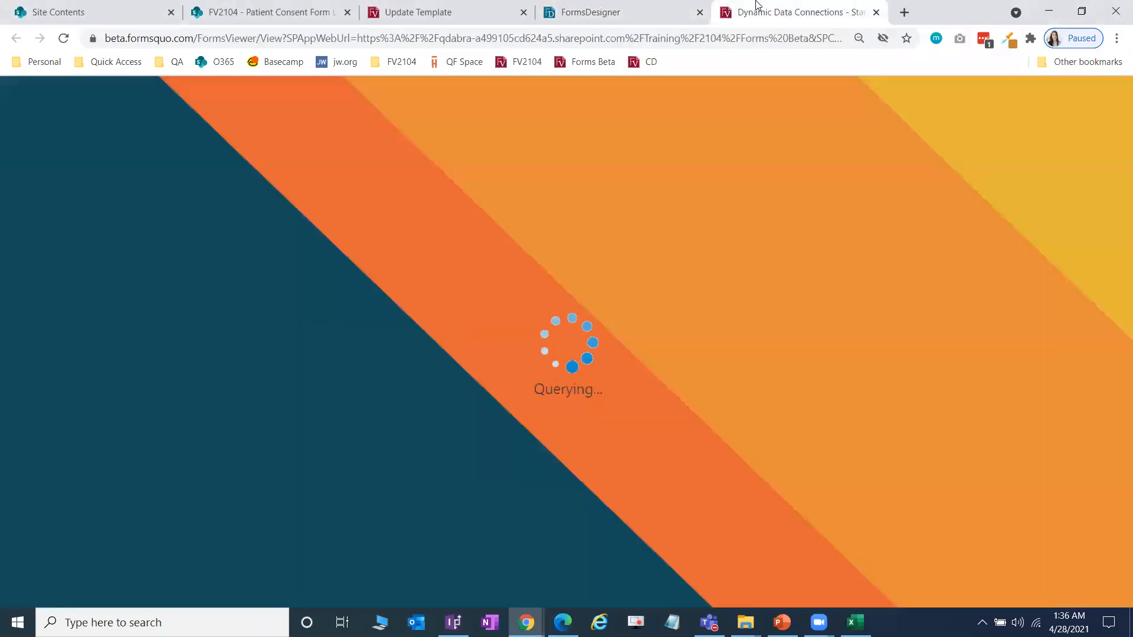
left_click(603, 4)
left_click(795, 12)
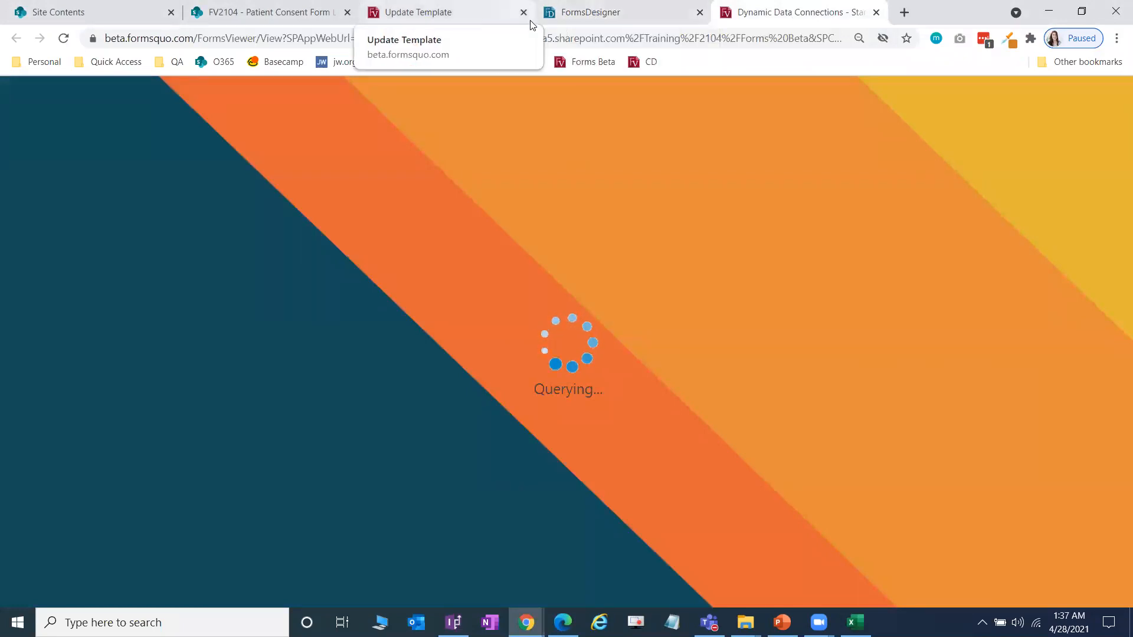
left_click(301, 7)
left_click(592, 6)
left_click(802, 7)
left_click(596, 8)
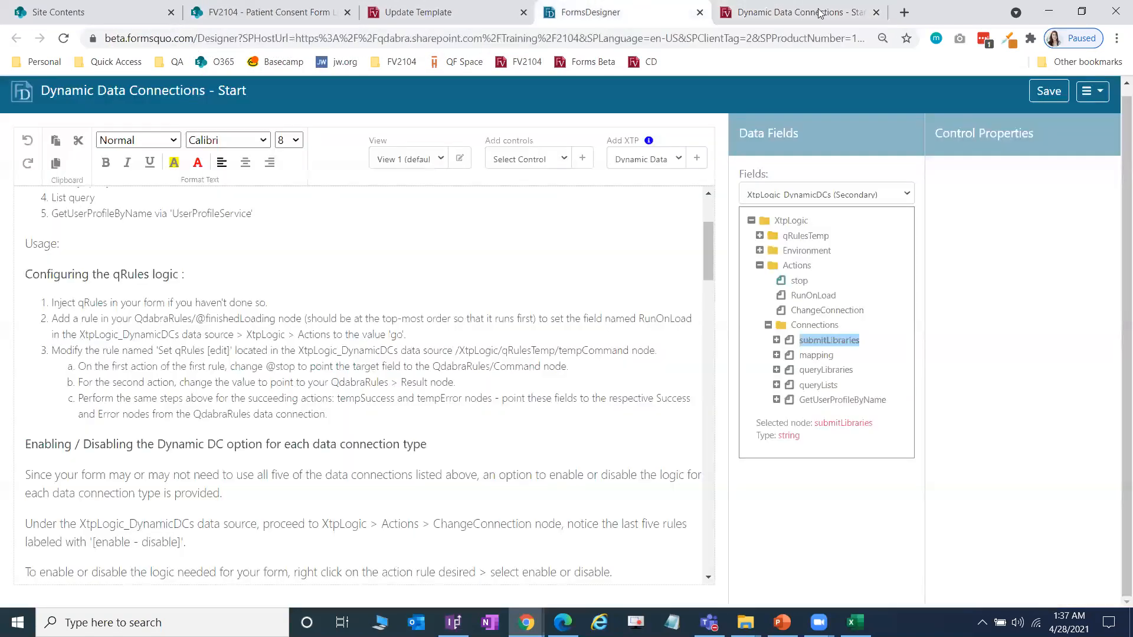
Step: Close the stuck loading form, reopen it in FormsViewer, and return to the template's update page
left_click(876, 12)
left_click(1092, 92)
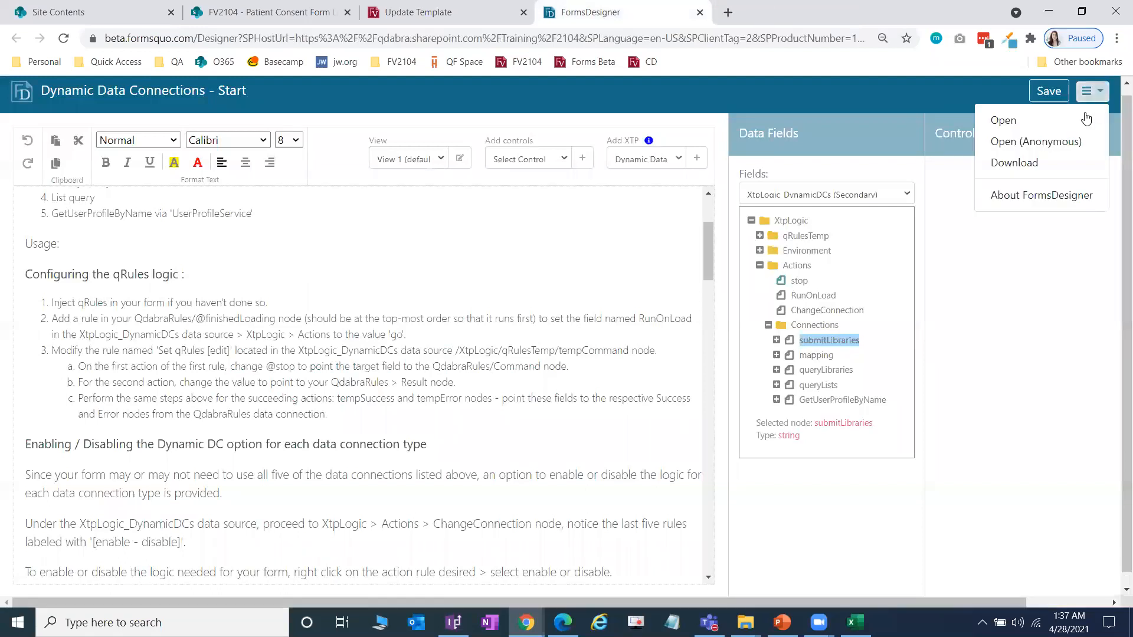
left_click(1091, 120)
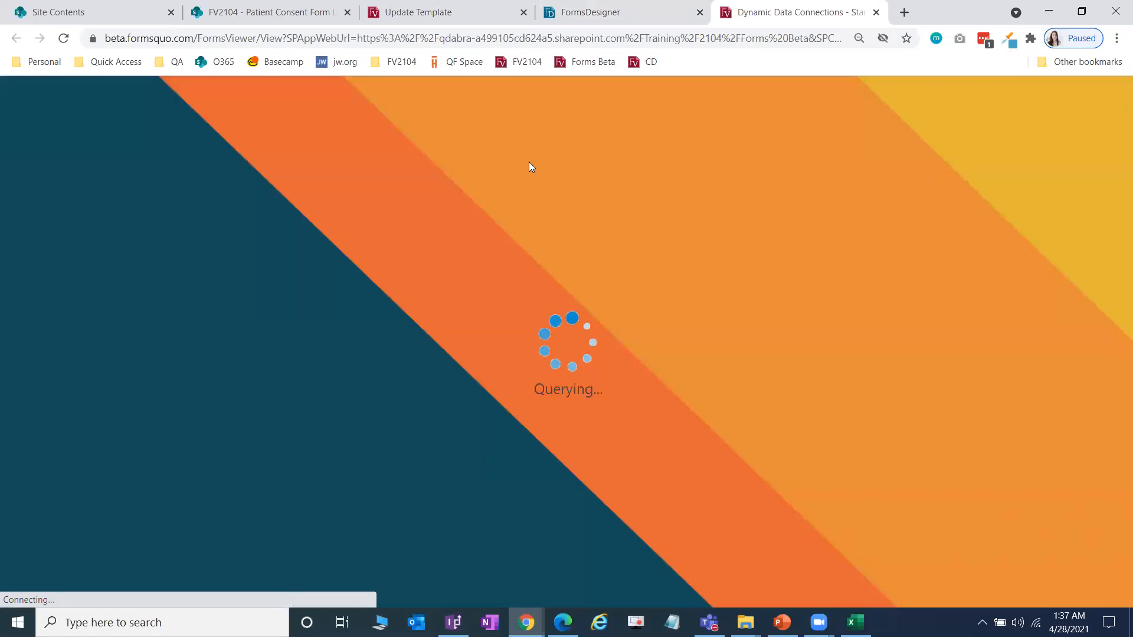
left_click(456, 7)
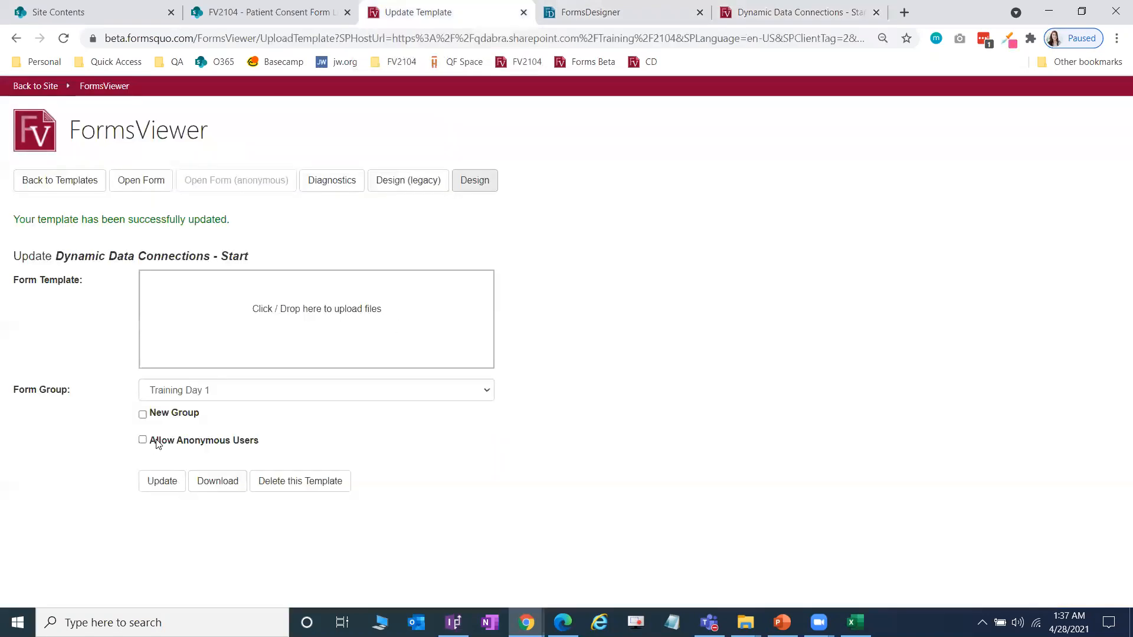
Step: Check the still-loading form and the network status, then close the stuck form tab
left_click(757, 14)
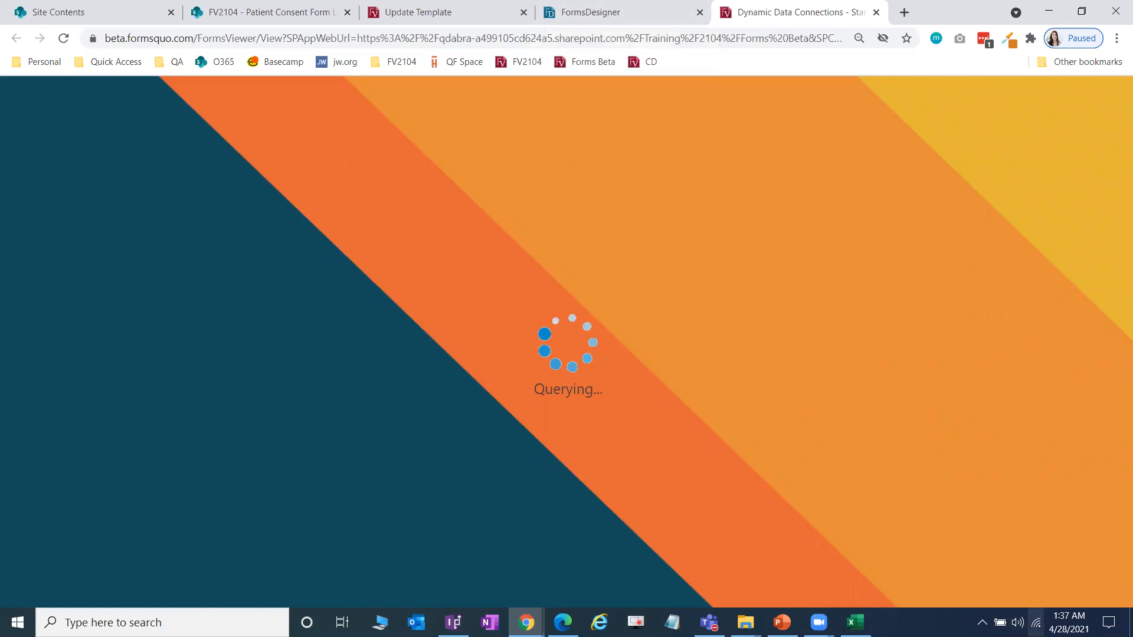
left_click(1036, 622)
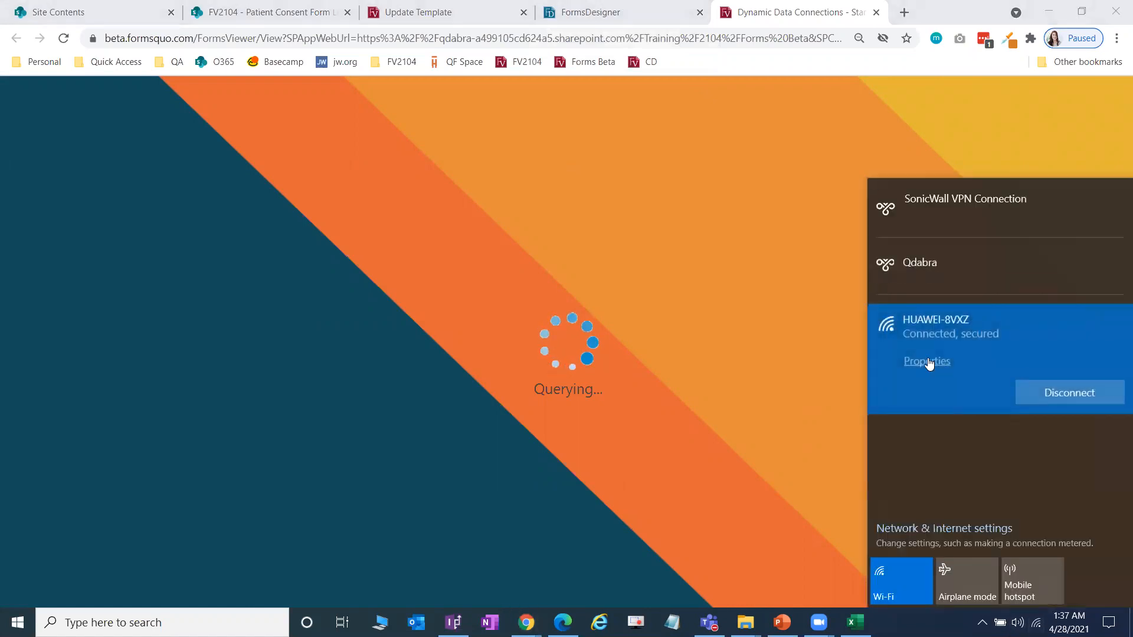
left_click(767, 236)
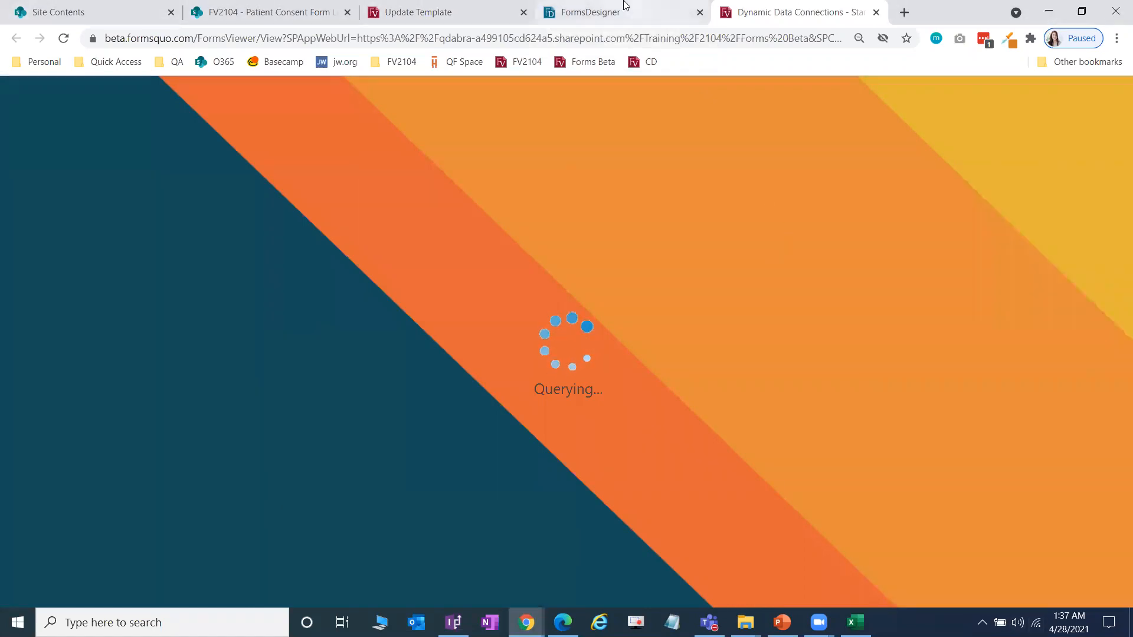
left_click(661, 9)
left_click(796, 20)
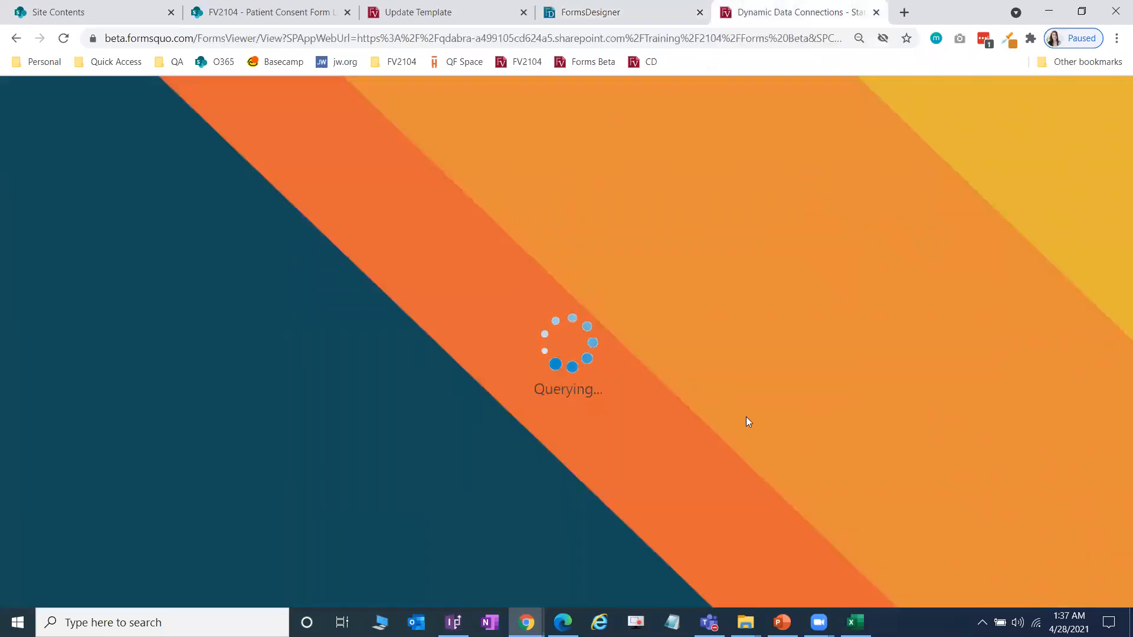
left_click(876, 12)
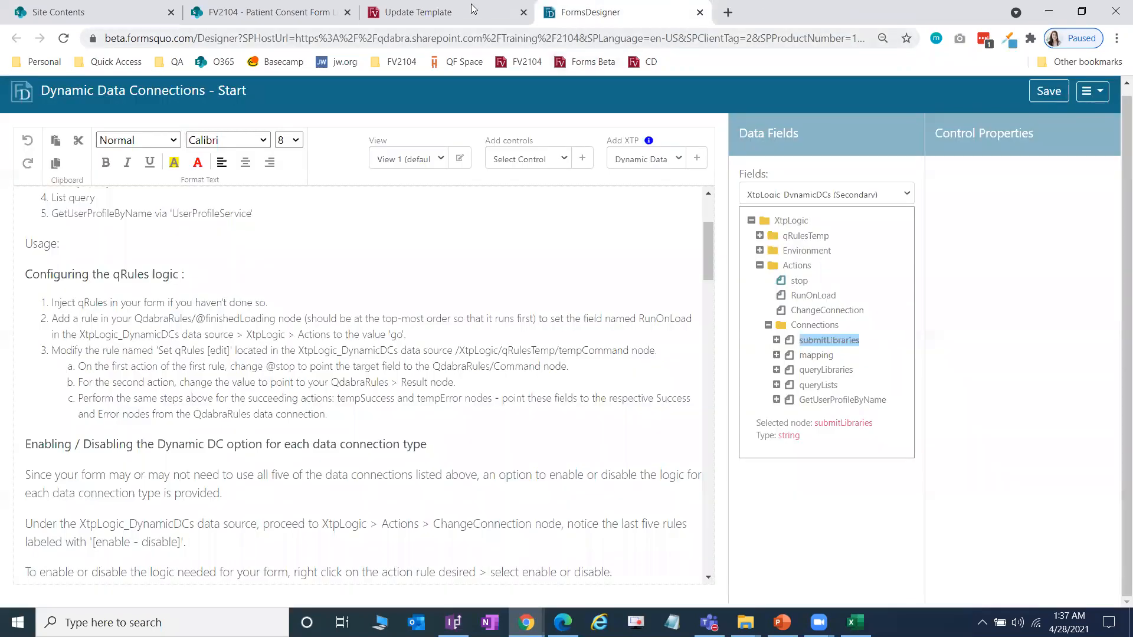
Step: Save the form design in FormsDesigner and dismiss the save confirmation
left_click(449, 12)
left_click(616, 13)
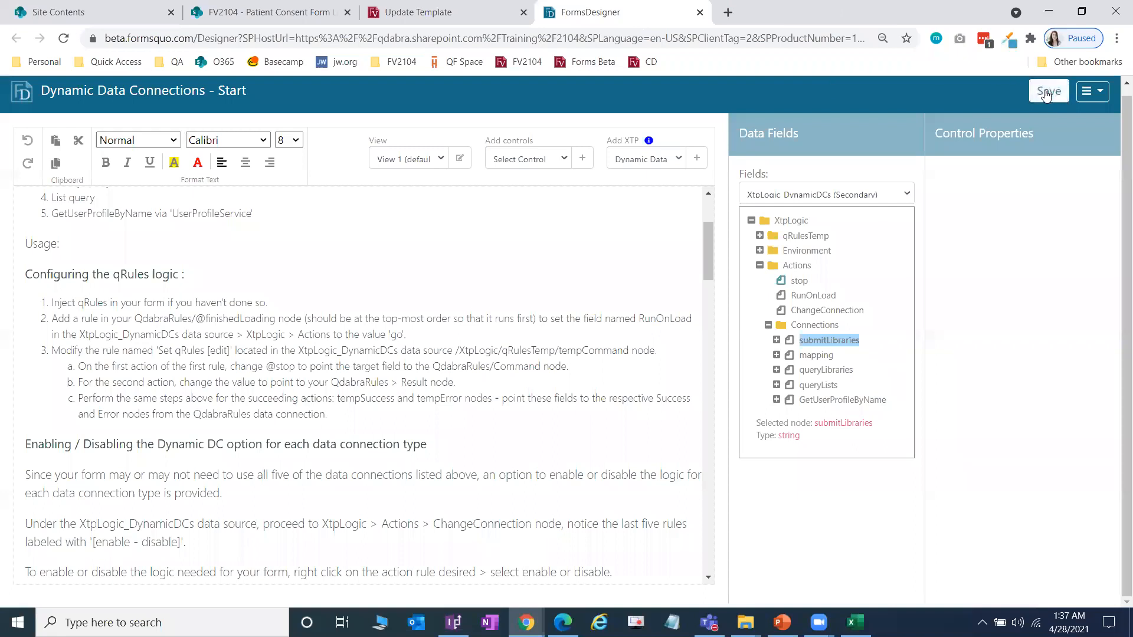
left_click(451, 11)
left_click(492, 43)
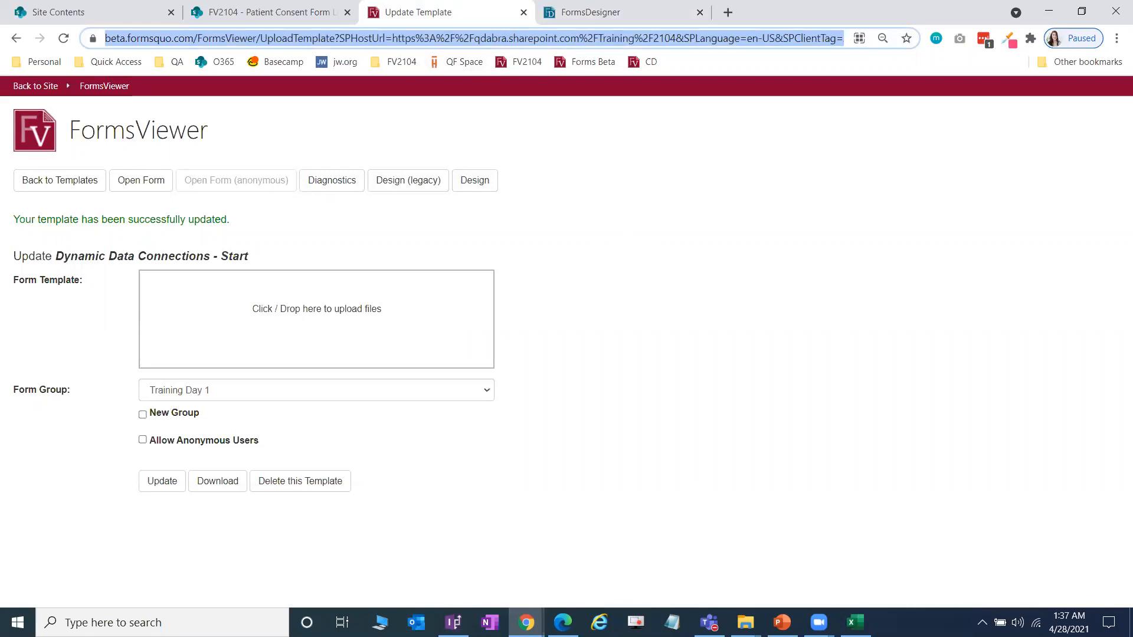
left_click(613, 7)
Step: Open the form again in a new FormsViewer tab from the designer's menu
left_click(1089, 92)
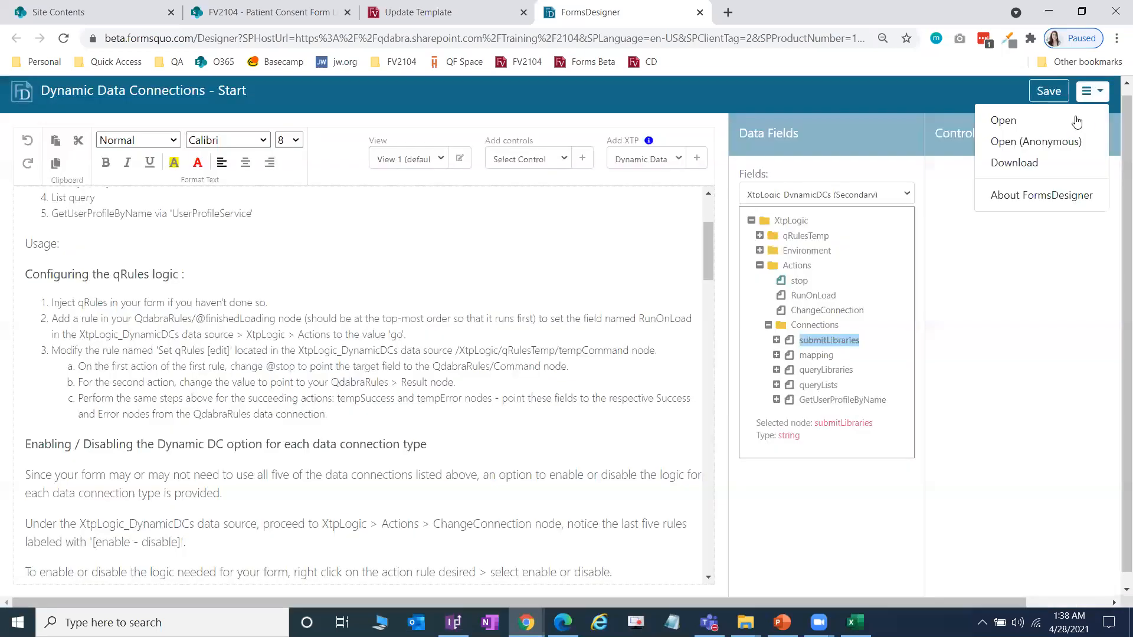
left_click(1083, 120)
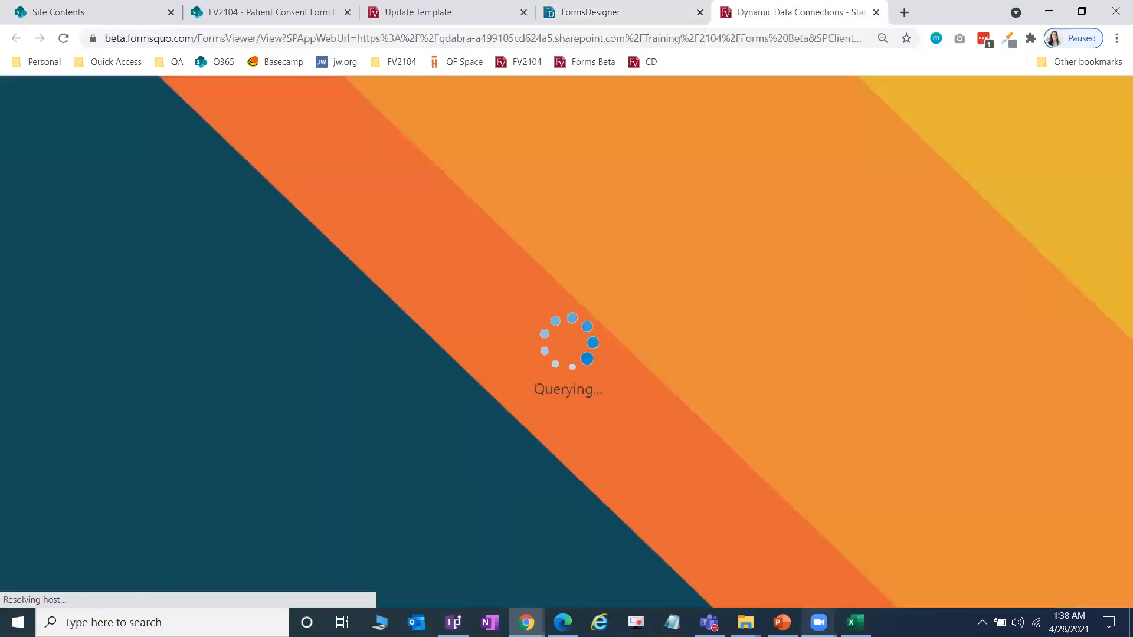
mouse_move(782, 623)
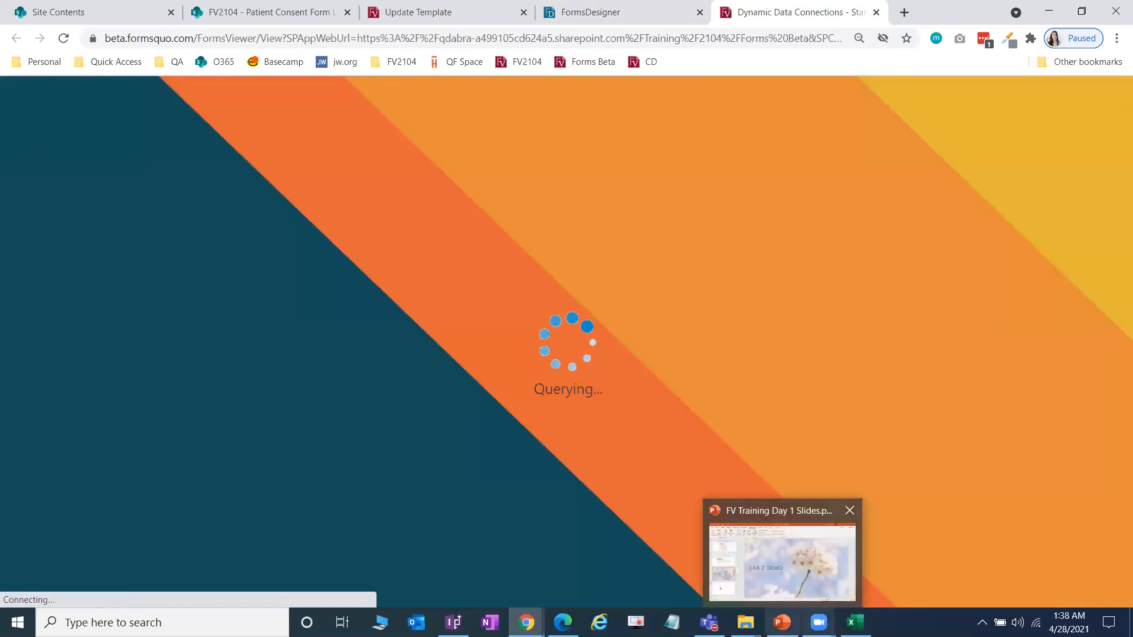
mouse_move(709, 622)
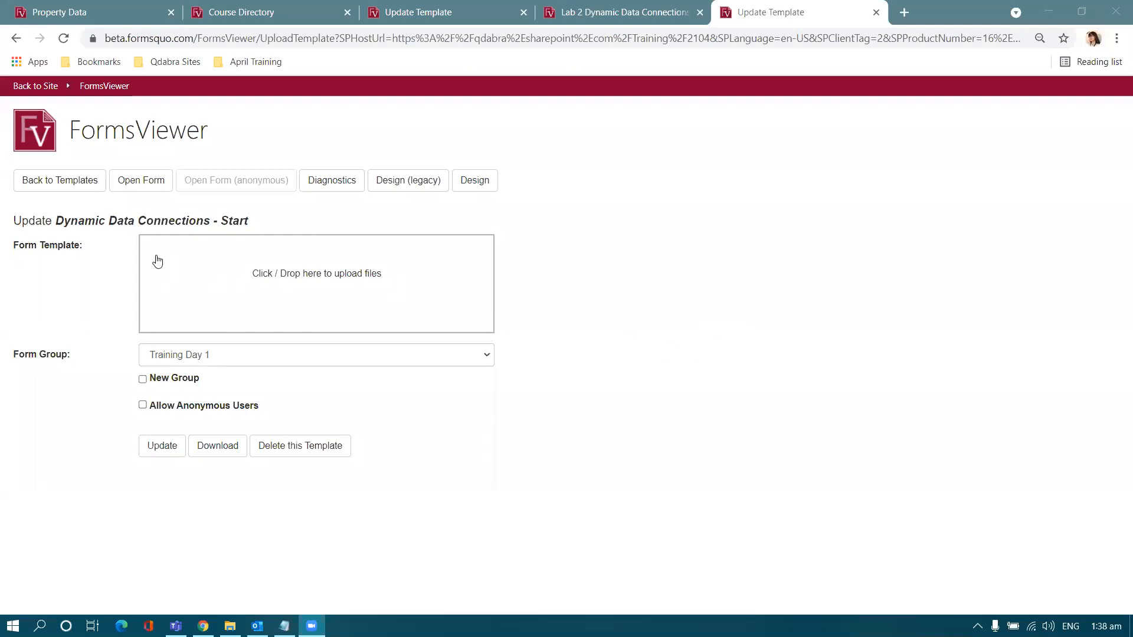
Step: Open the Patient Consent template in FormsDesigner from the update page and launch it live in FormsViewer
left_click(474, 185)
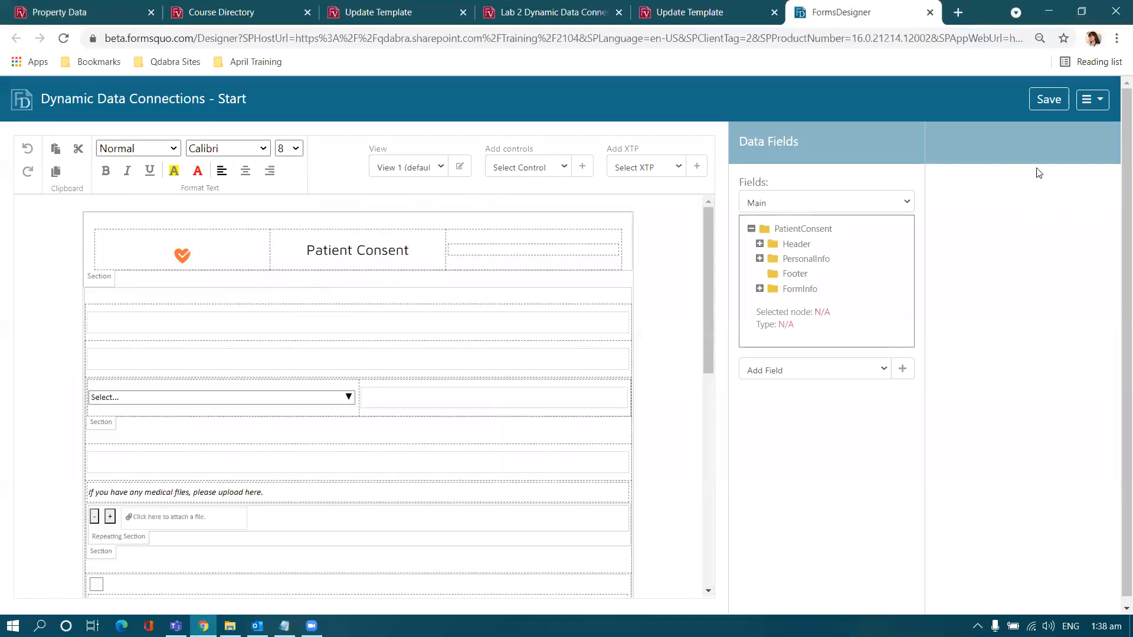
left_click(1090, 111)
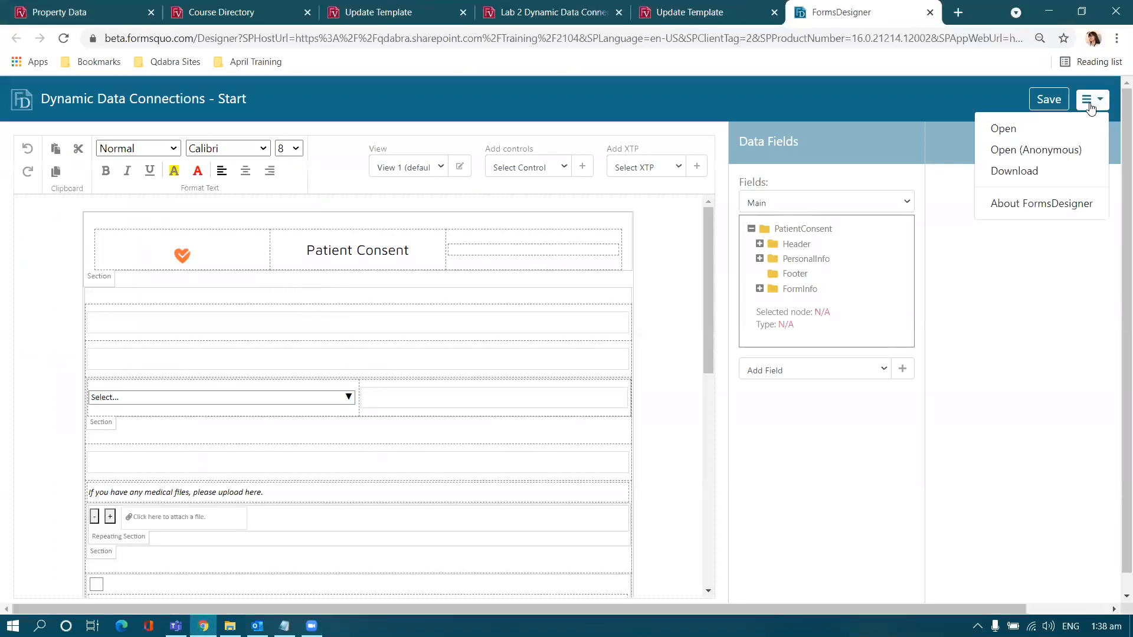
left_click(1002, 128)
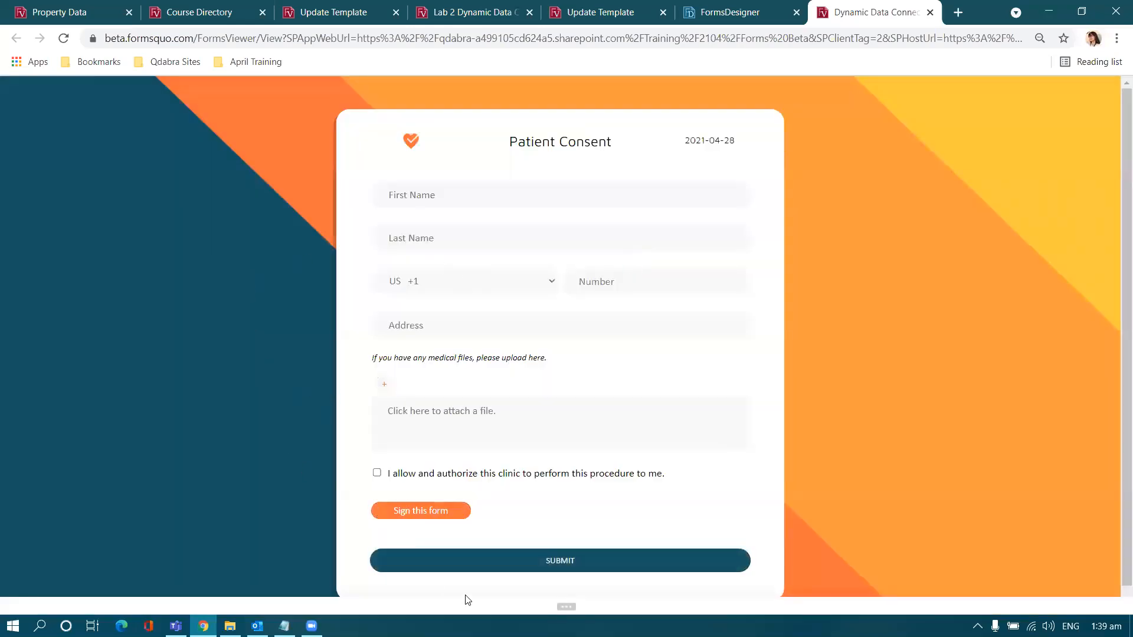
Step: Expand the debug command table below the Patient Consent form and scroll to the ChangeSubmitUrl row
left_click(563, 607)
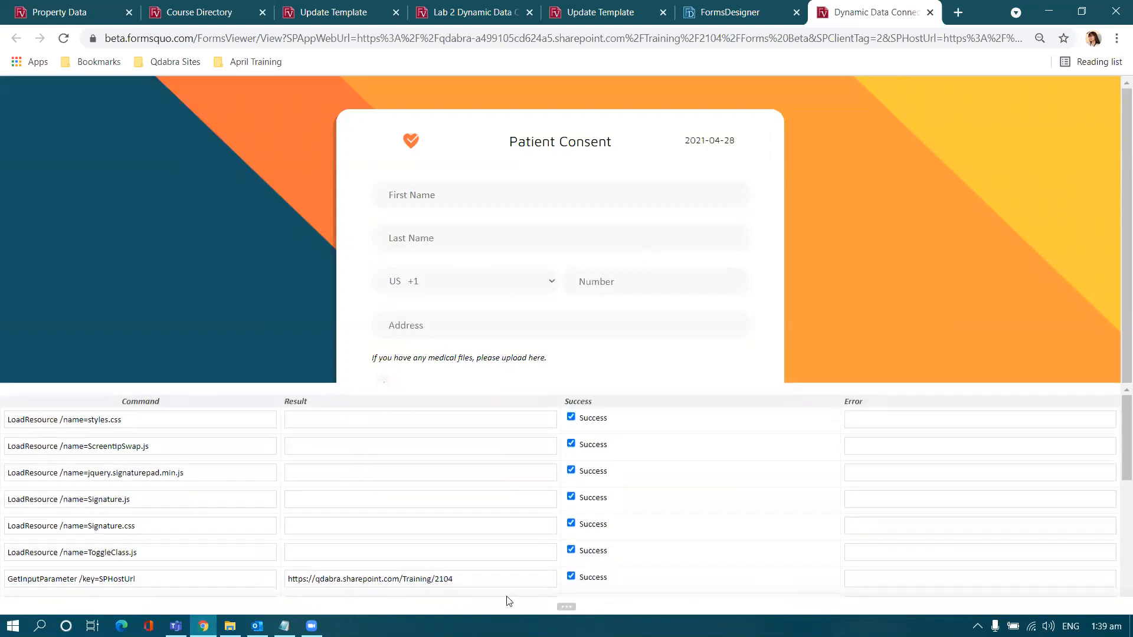
scroll(262, 520, "down", 10)
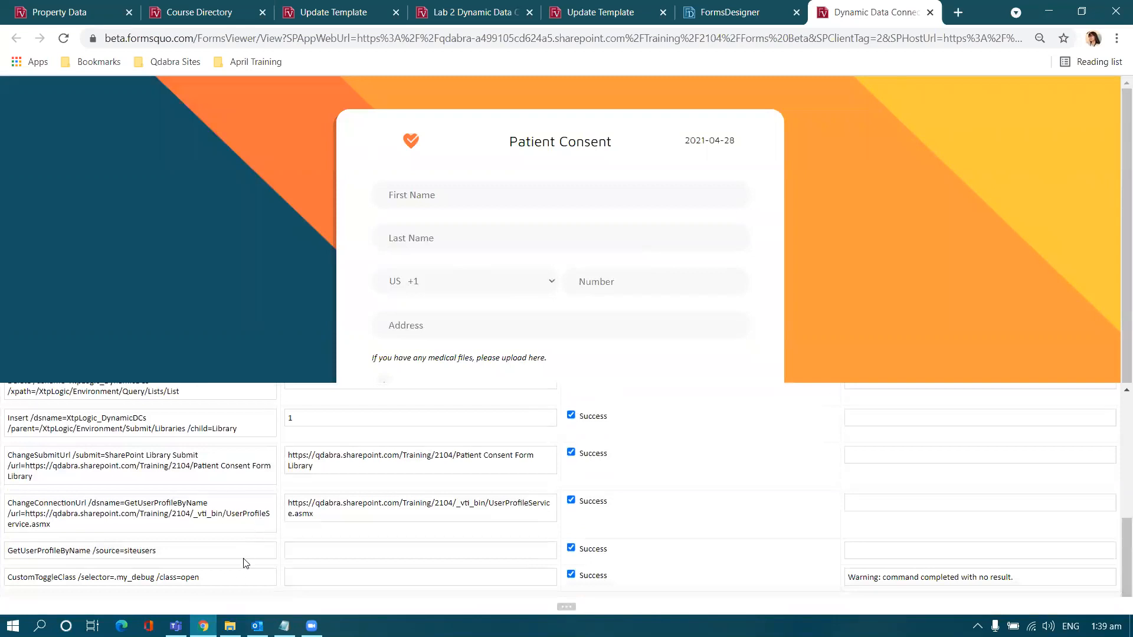
scroll(229, 554, "up", 2)
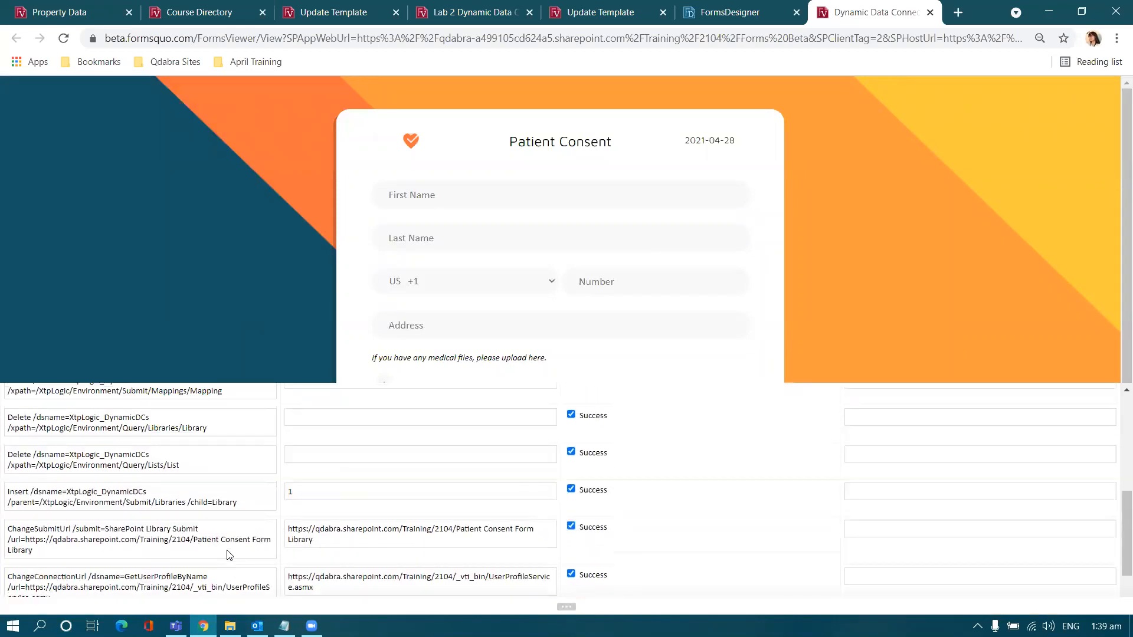
scroll(622, 516, "down", 2)
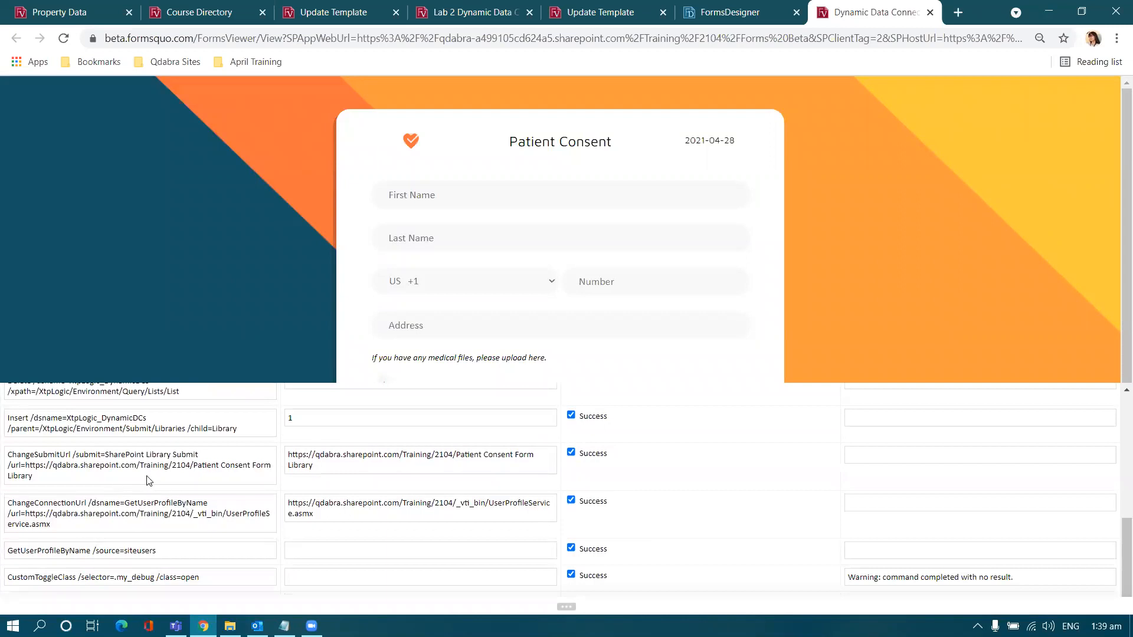
Step: Highlight the ChangeSubmitUrl command and its Patient Consent Form Library result URL in the debug table
left_click_drag(92, 479, 4, 452)
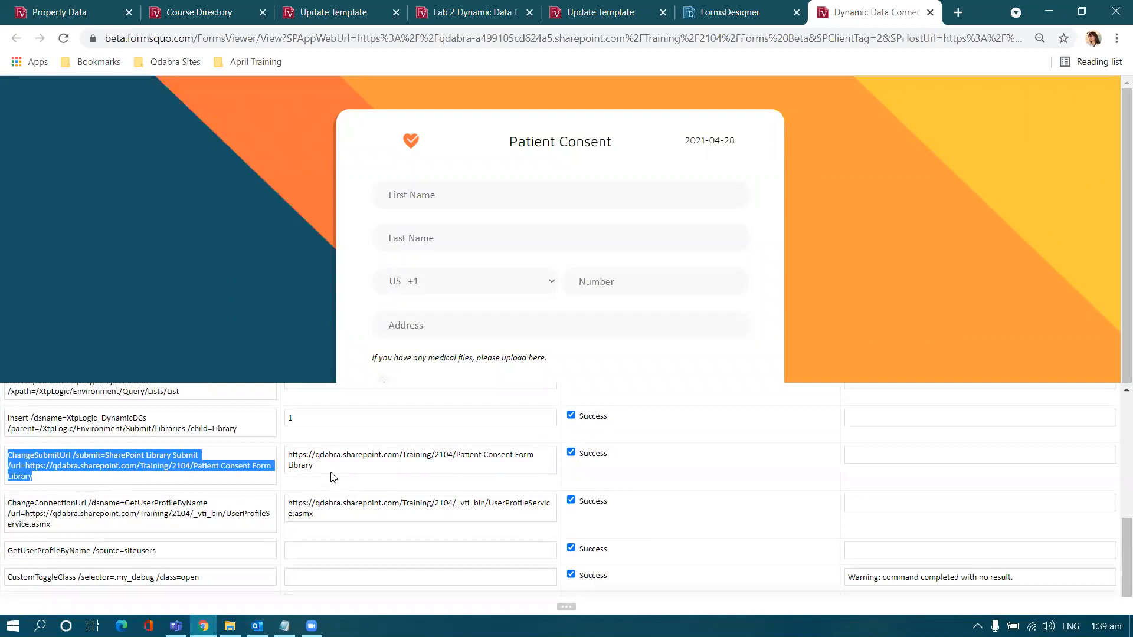
left_click(241, 471)
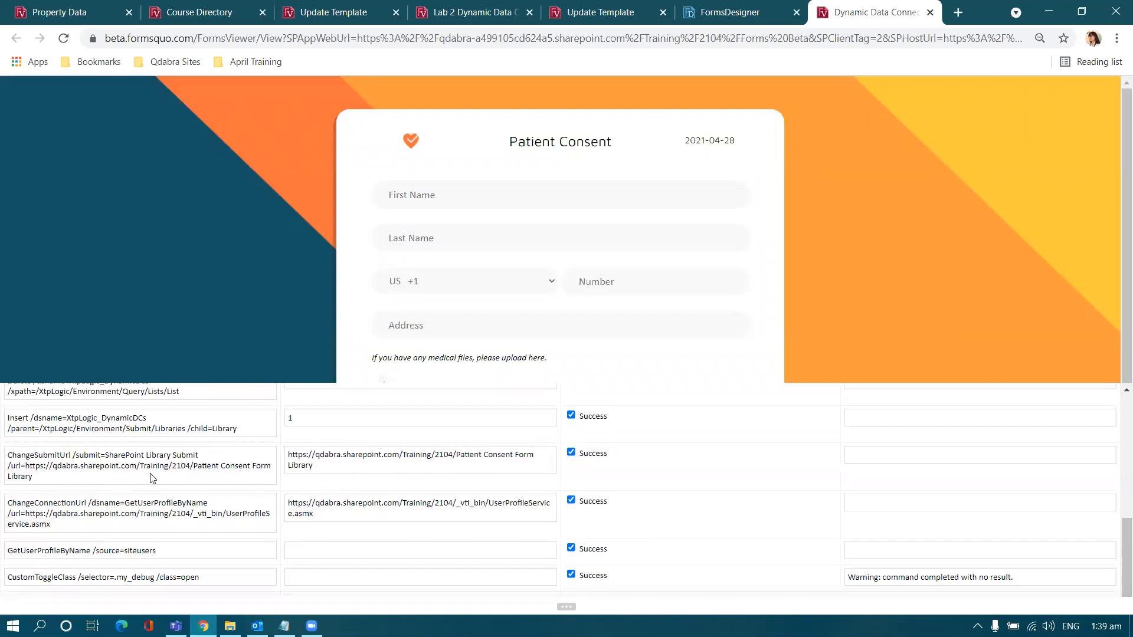
left_click_drag(356, 472, 292, 454)
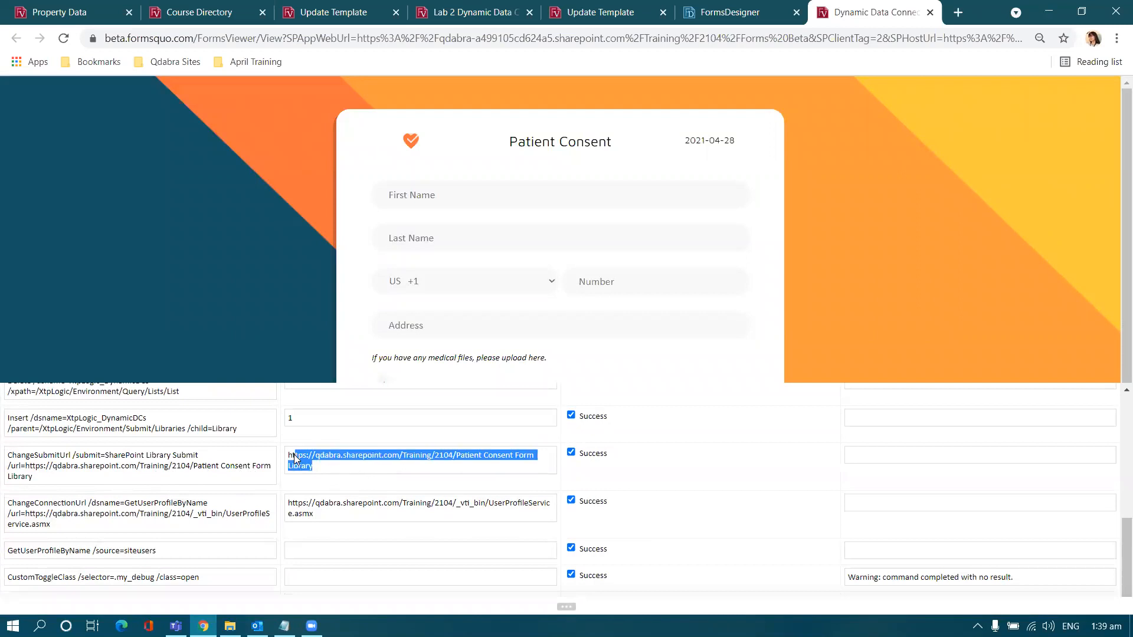
left_click(328, 505)
scroll(329, 508, "up", 4)
scroll(328, 509, "up", 3)
scroll(342, 488, "down", 2)
scroll(336, 490, "down", 5)
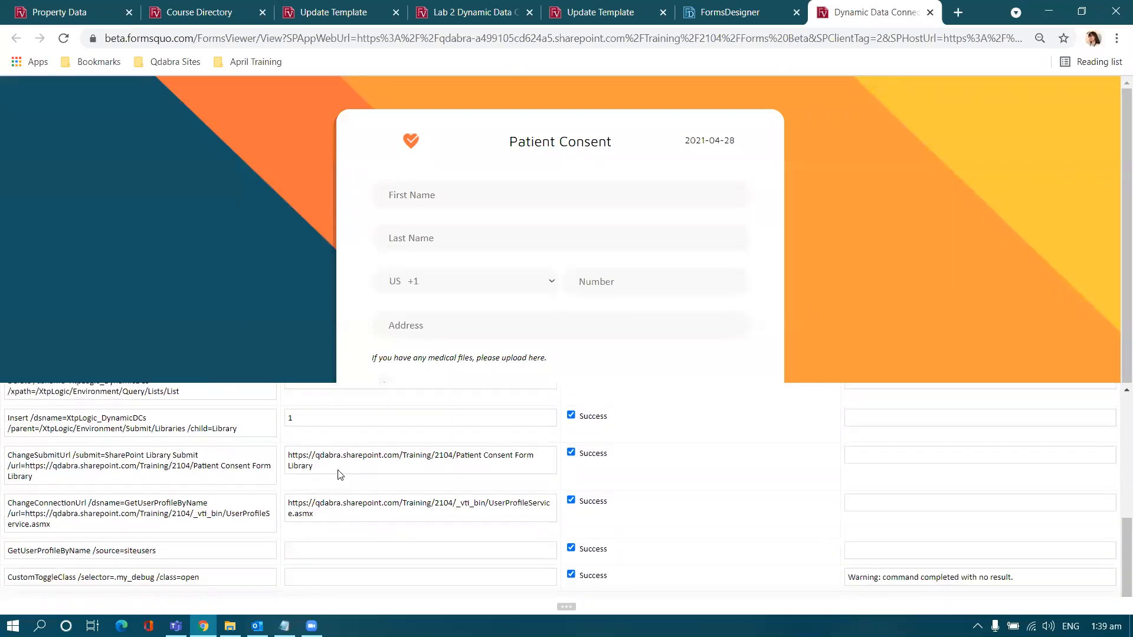
left_click_drag(357, 469, 277, 451)
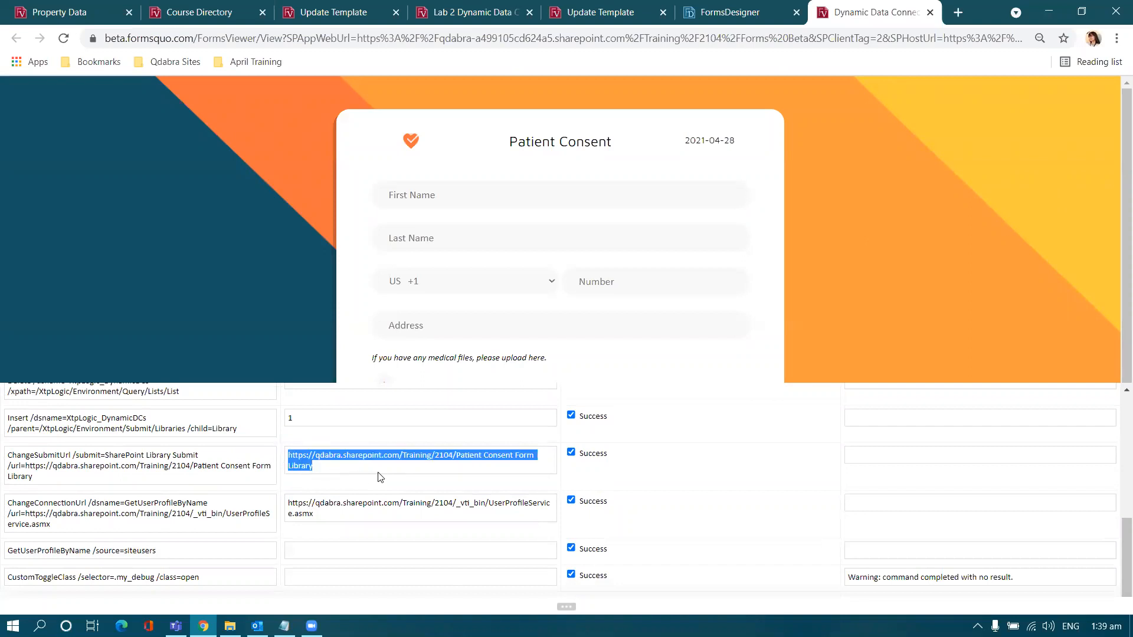
left_click(358, 515)
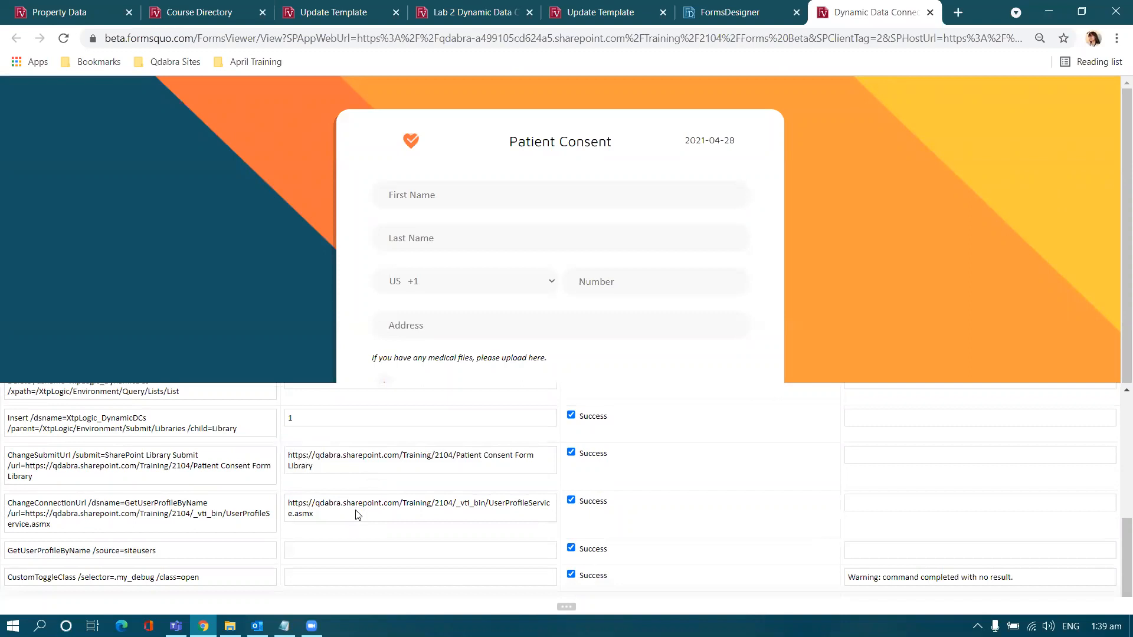
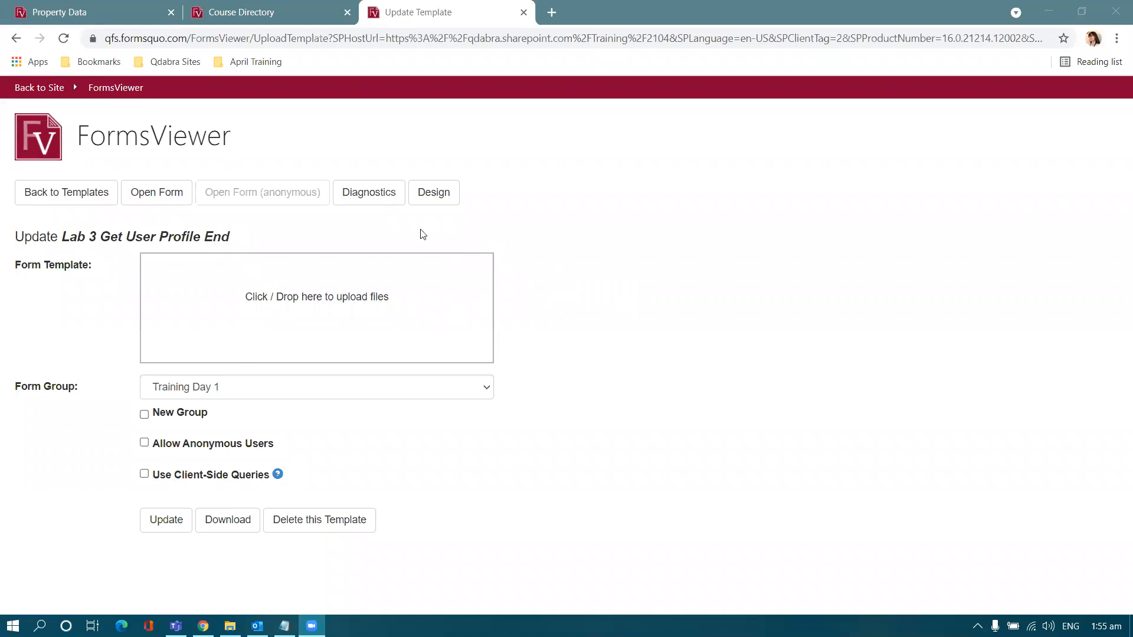
Step: Open a new form from the Lab 3 Get User Profile End template in FormsViewer
left_click(166, 200)
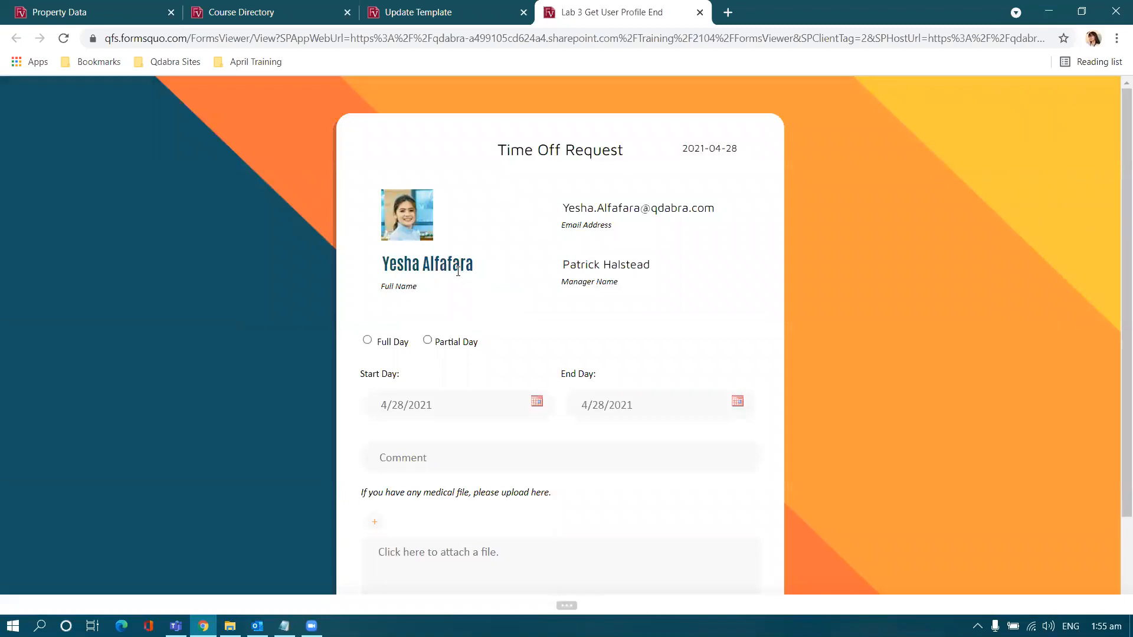
Step: Check the auto-filled Email Address and Manager Name values, then switch to the Lab 3 folder
left_click(627, 212)
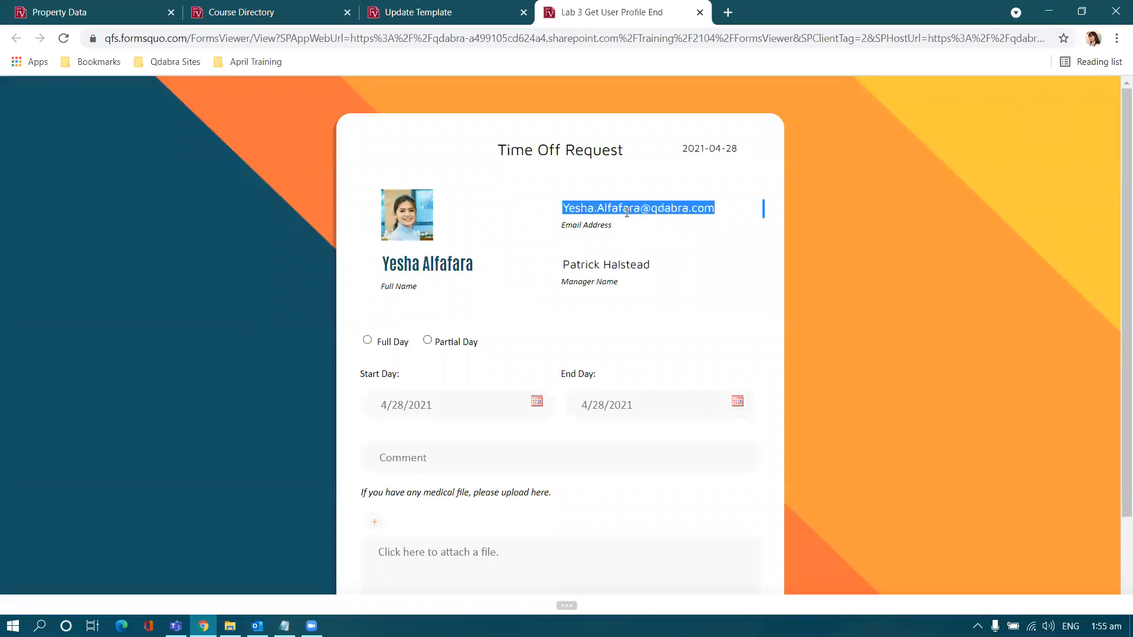
left_click(614, 271)
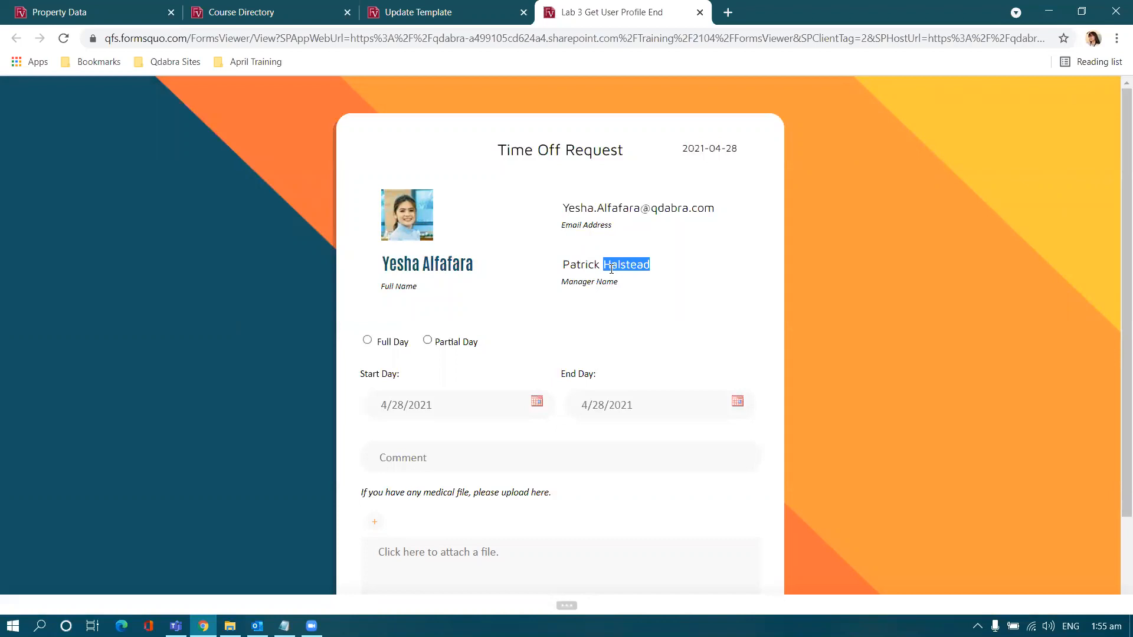
left_click(603, 320)
left_click(230, 625)
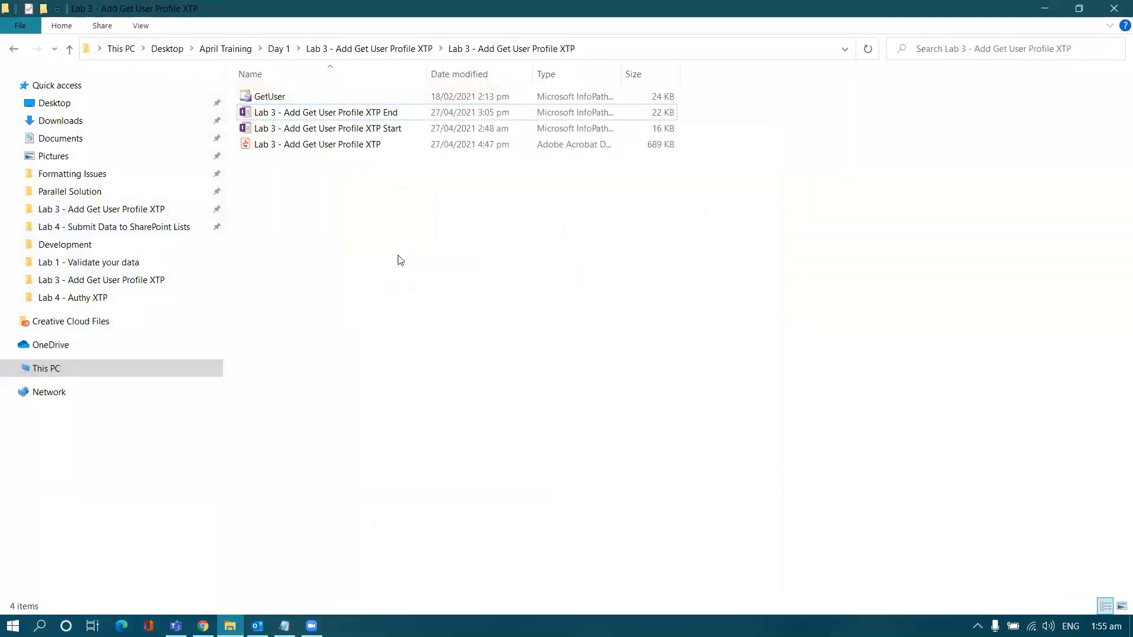
Step: Open the Lab 3 - Add Get User Profile XTP Start template in Design mode
left_click(401, 132)
right_click(412, 138)
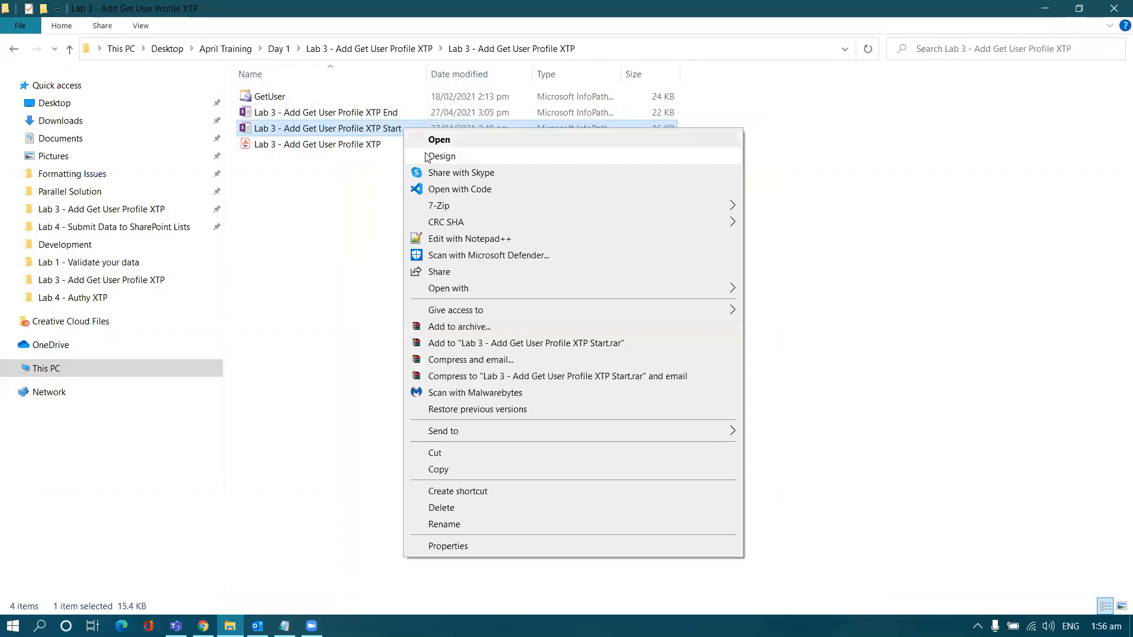
left_click(427, 157)
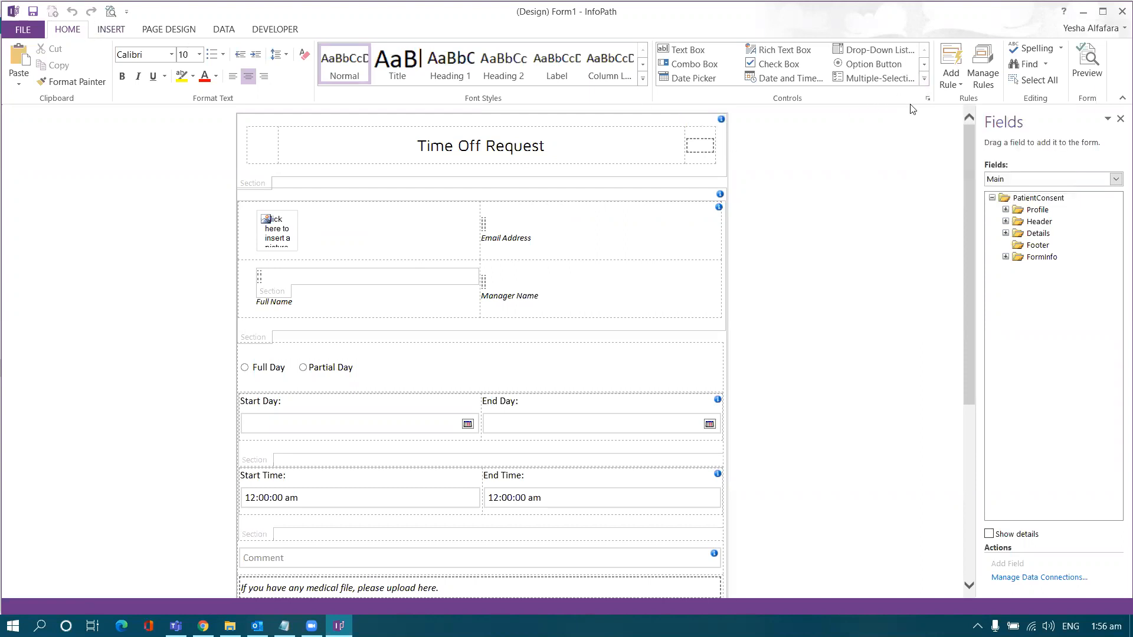
left_click(924, 81)
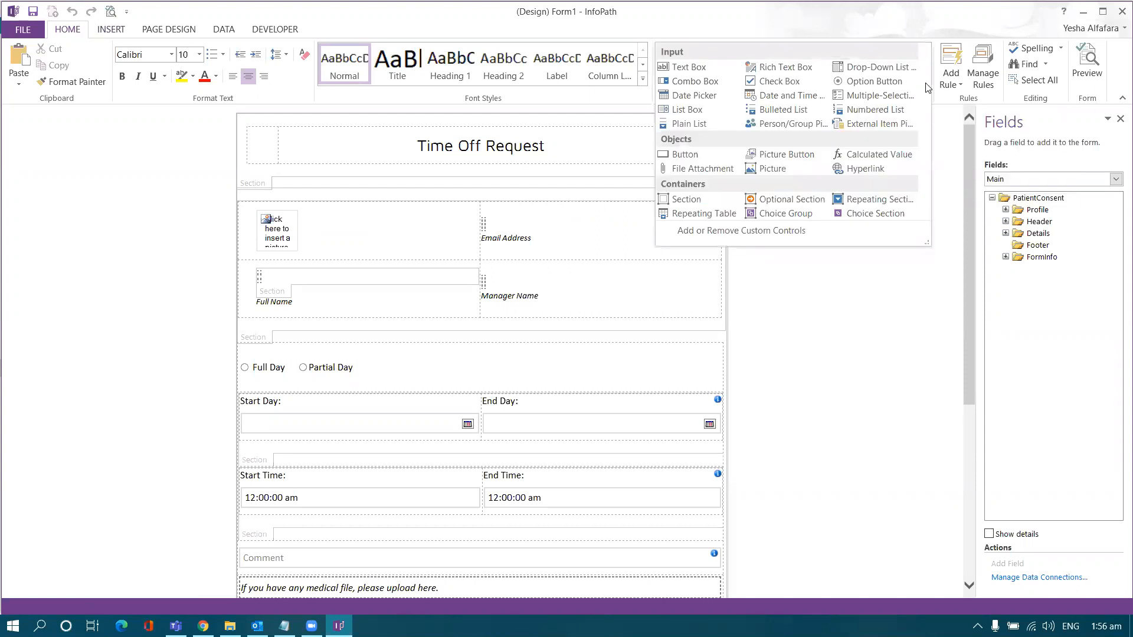
Step: Start adding a new Template Part custom control and browse for its file
left_click(725, 234)
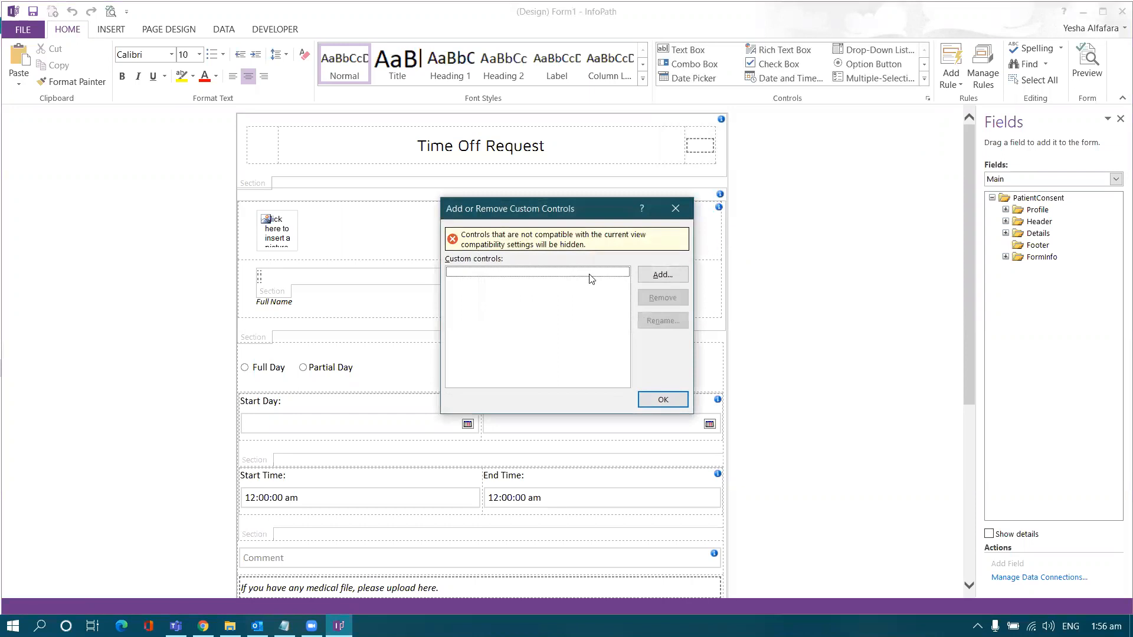
left_click(654, 275)
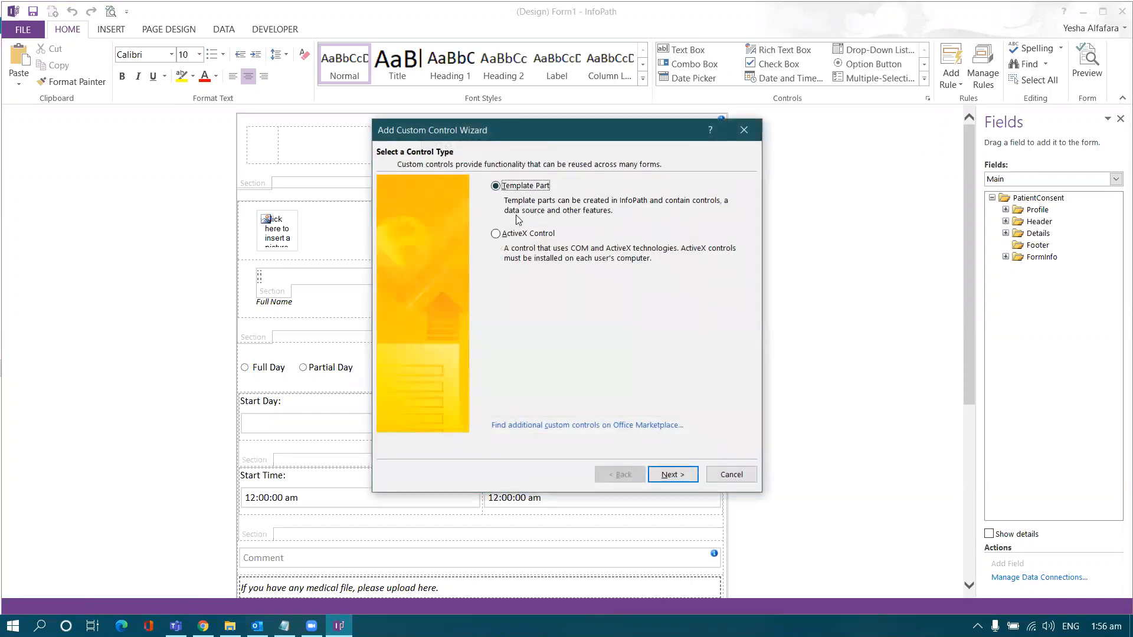
left_click(662, 476)
left_click(711, 227)
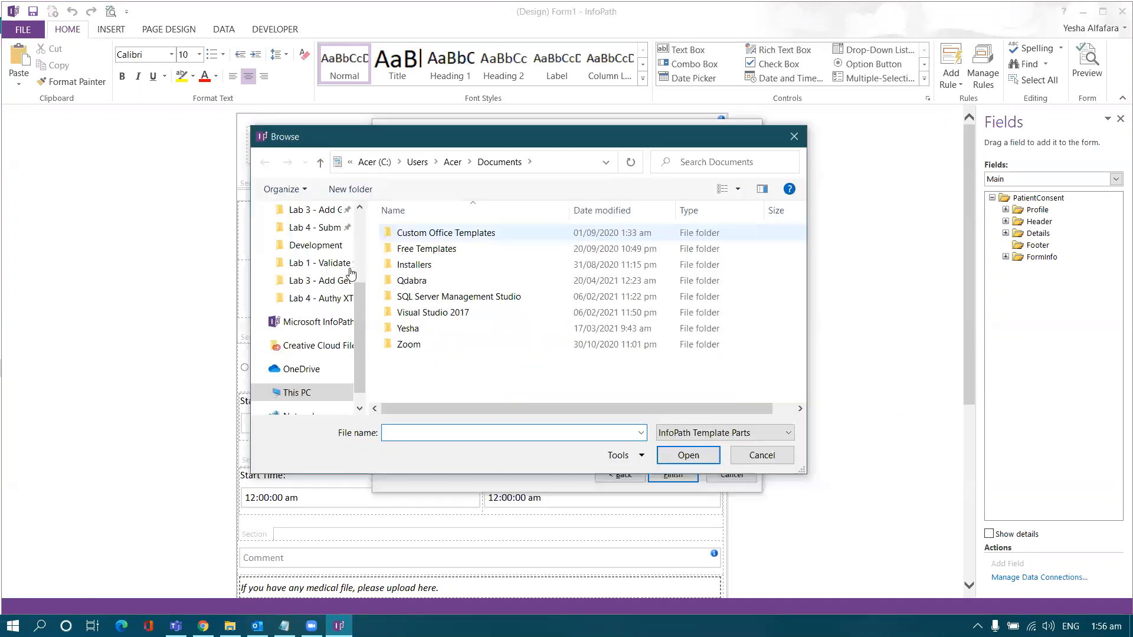
scroll(295, 261, "up", 1)
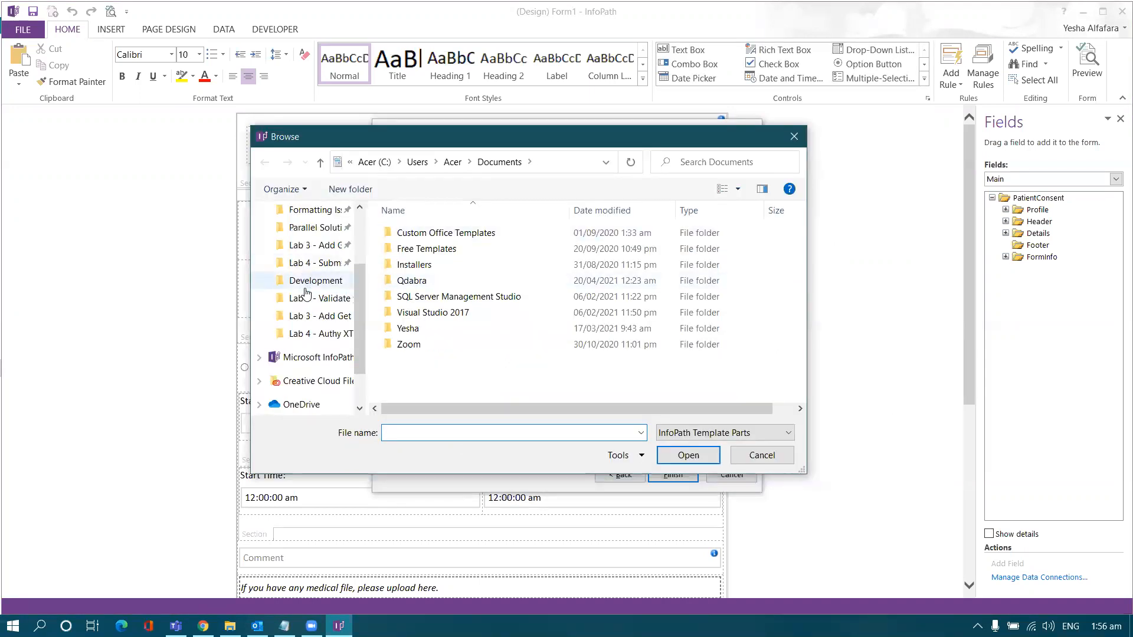
scroll(302, 260, "up", 3)
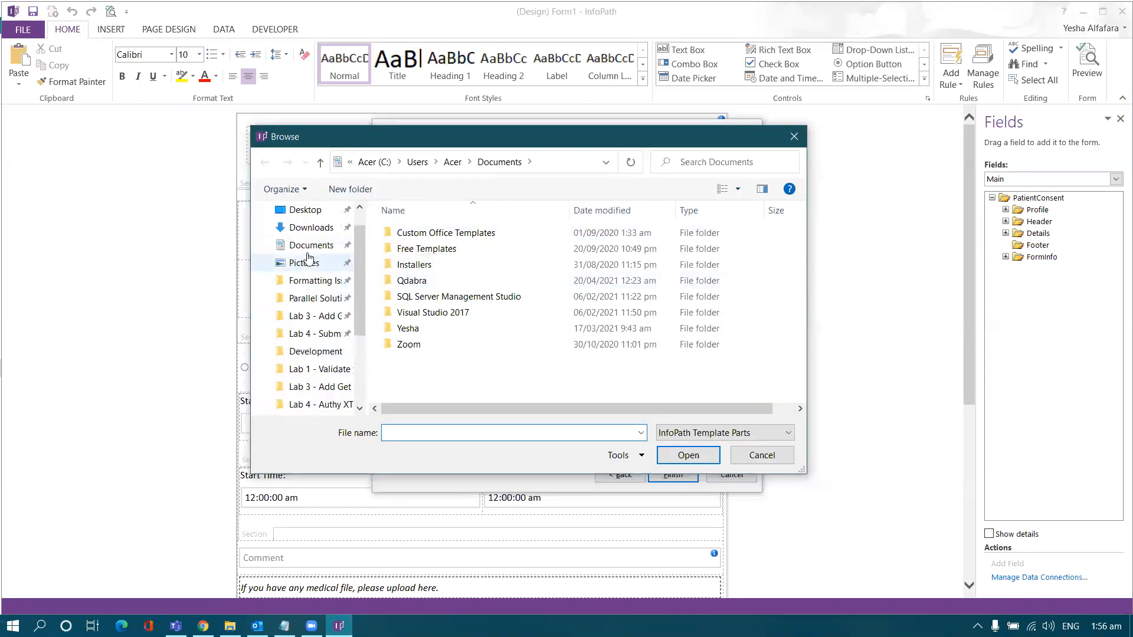
Step: Select GetUser.xtp2 in the Lab 3 folder and finish adding it as a custom control
left_click(307, 299)
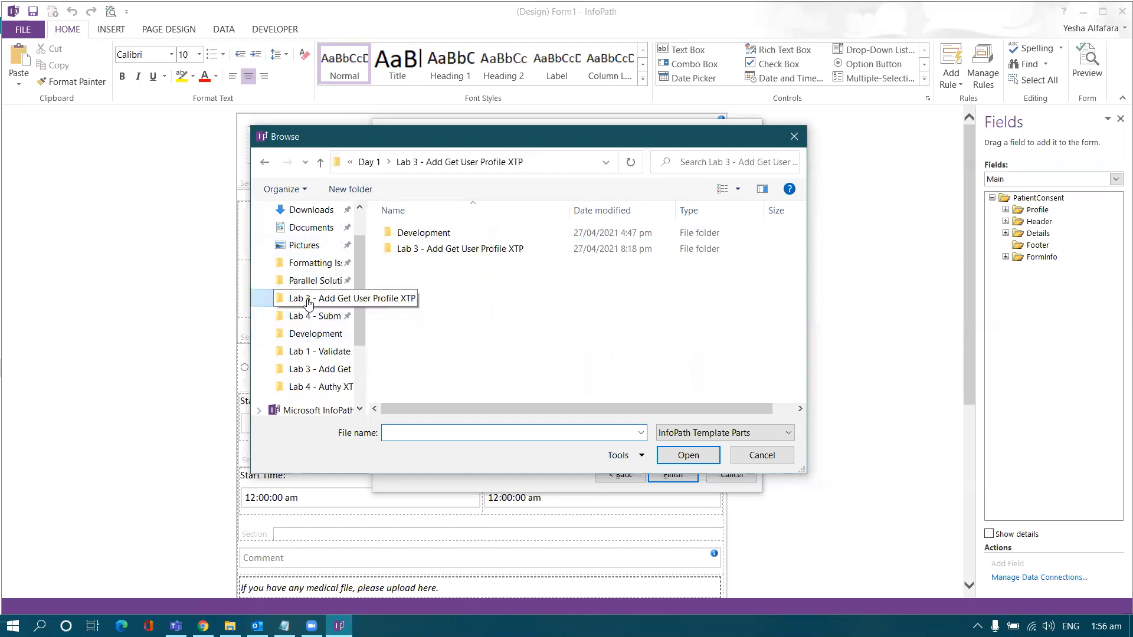
double_click(414, 250)
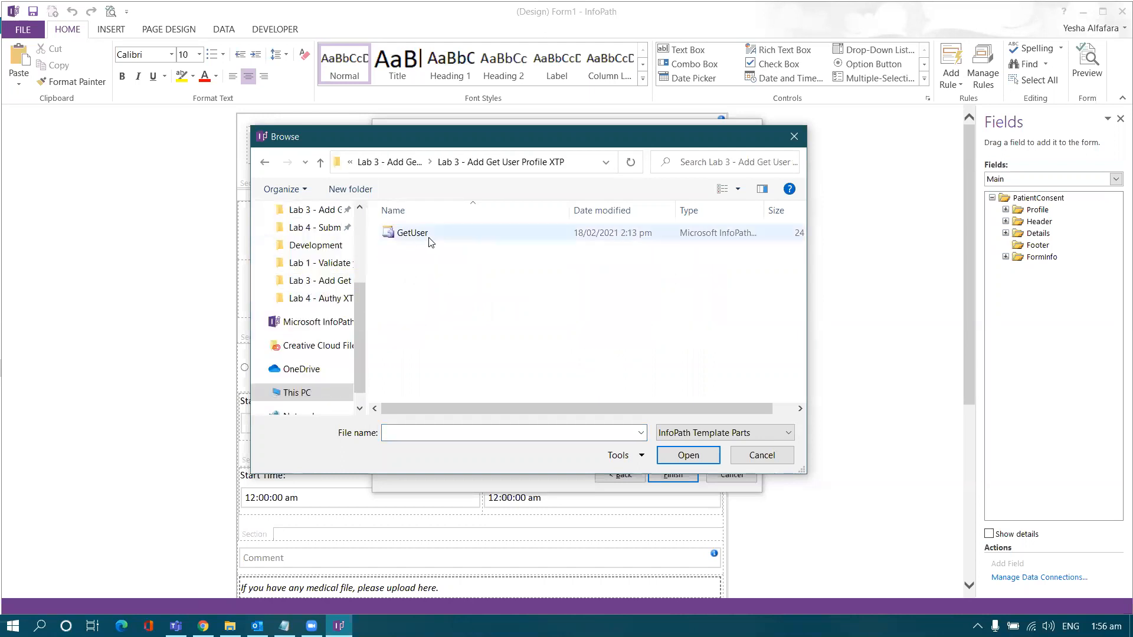
left_click(431, 235)
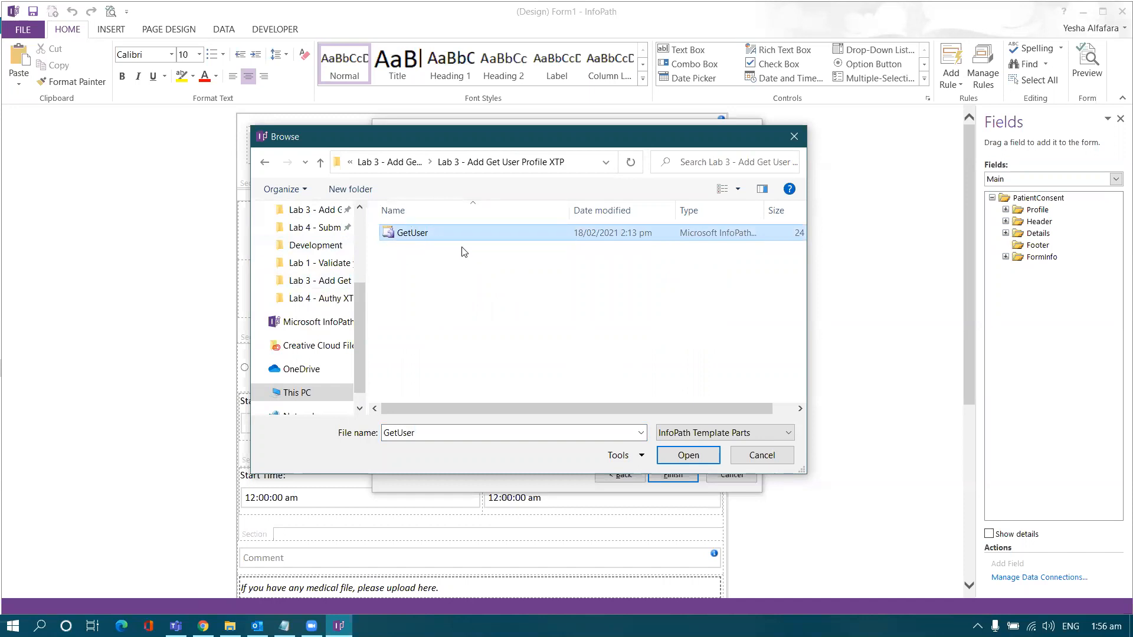
left_click(688, 455)
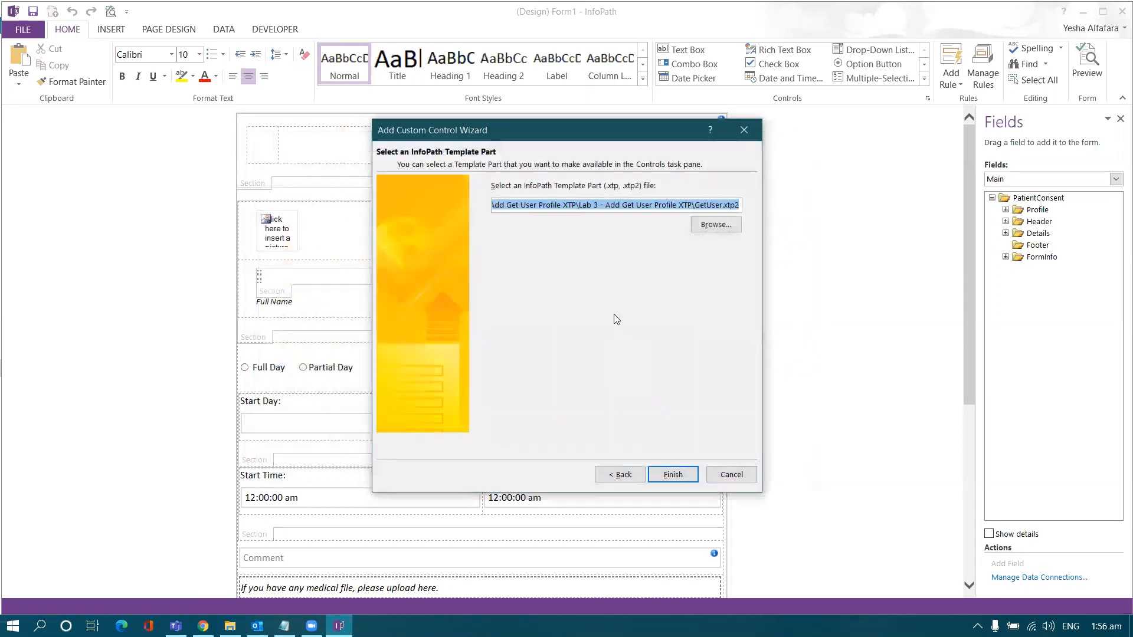
left_click(666, 474)
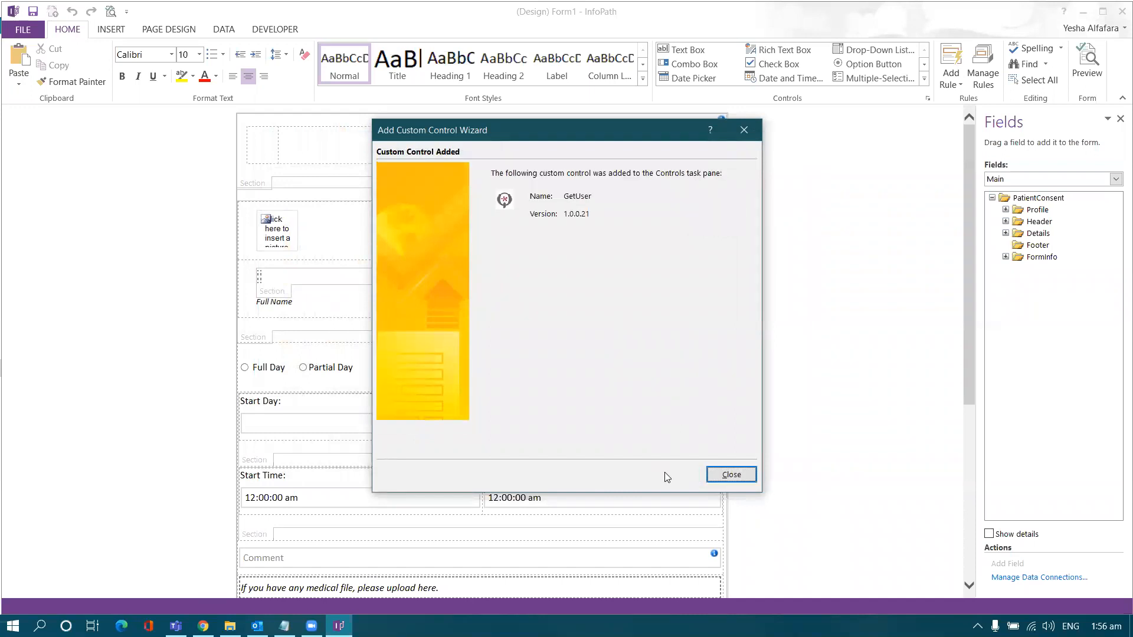
left_click(732, 475)
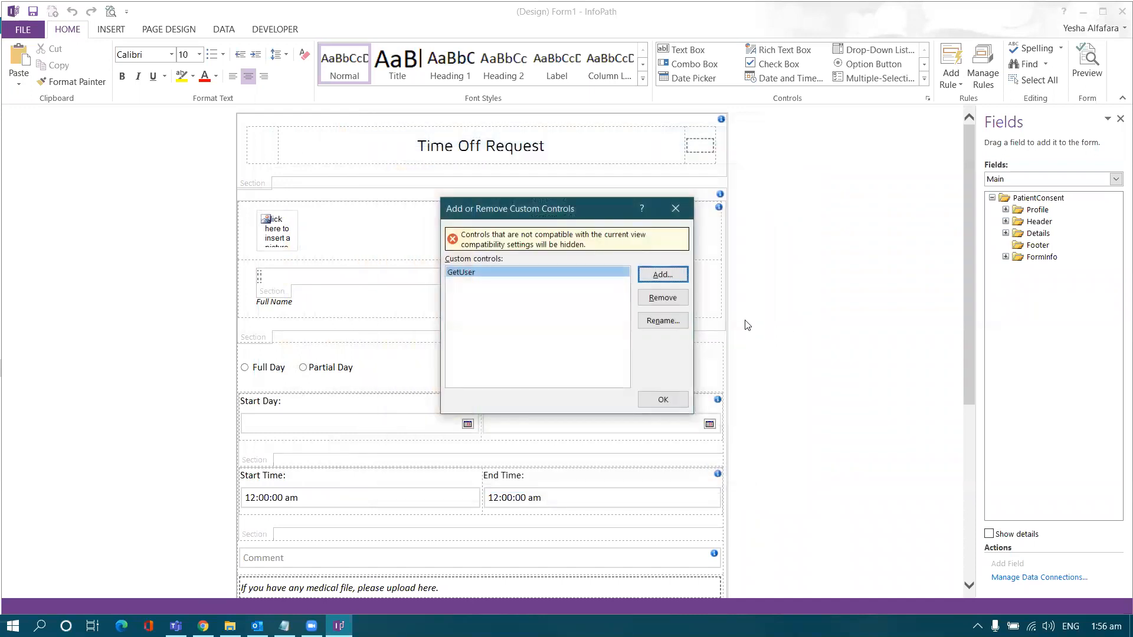
left_click(664, 400)
scroll(758, 191, "down", 5)
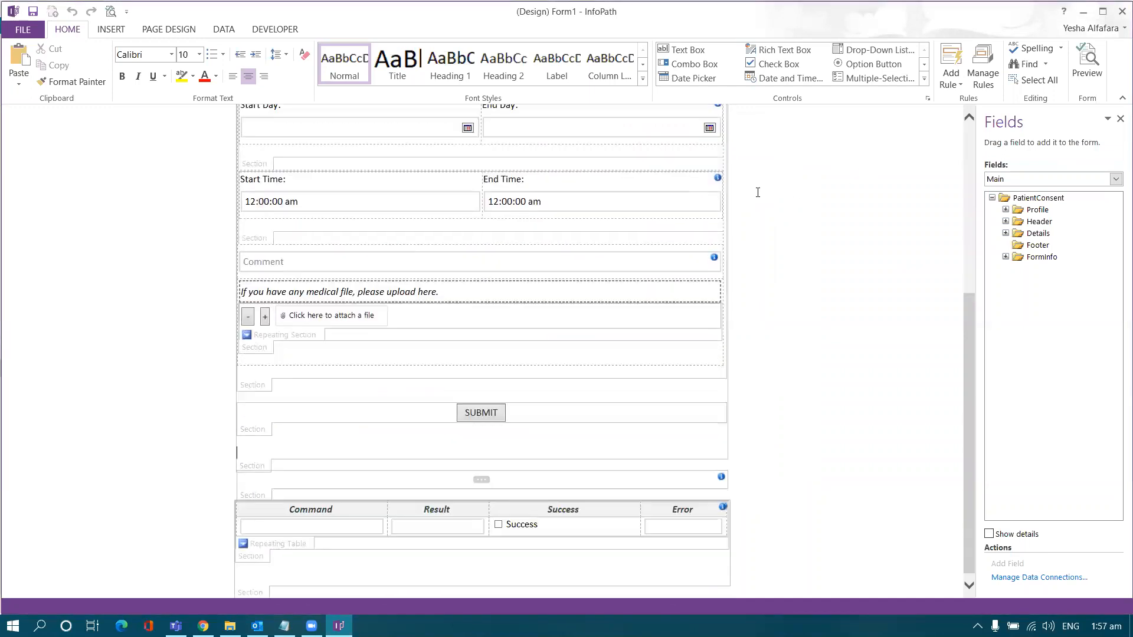
scroll(757, 192, "down", 1)
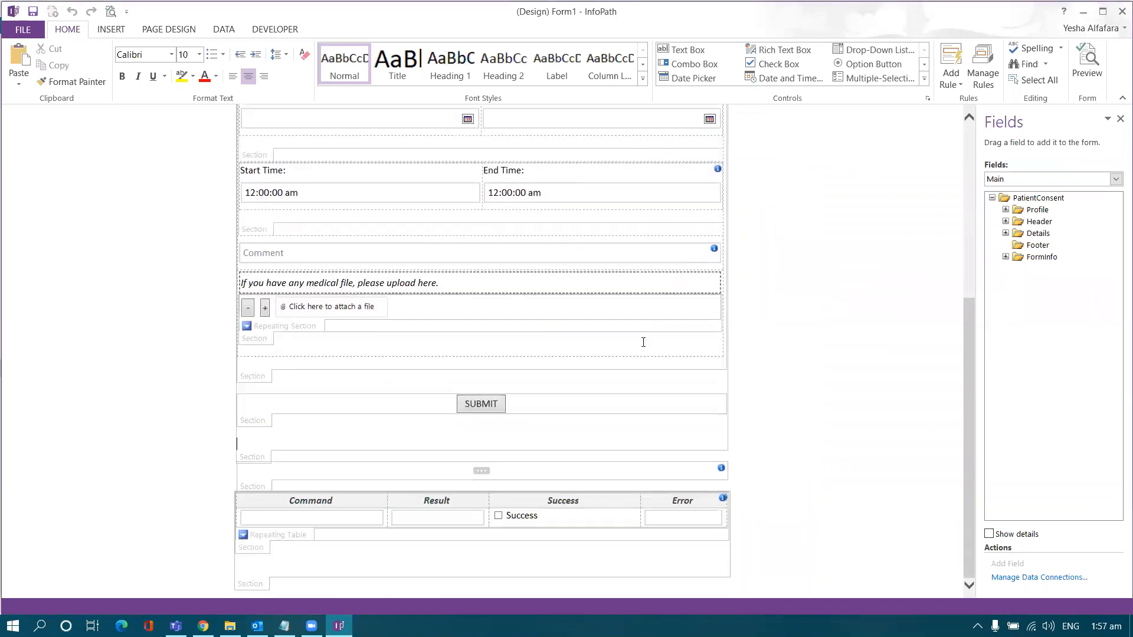
Step: Insert the GetUser template part into the empty section below the Command table
left_click(924, 79)
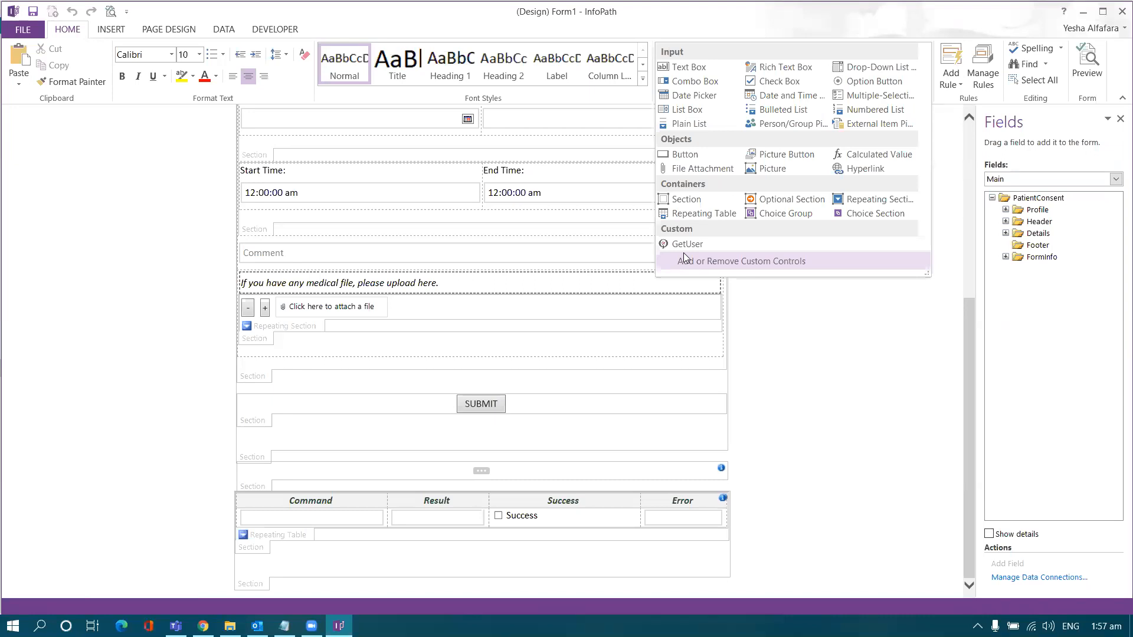
left_click(855, 443)
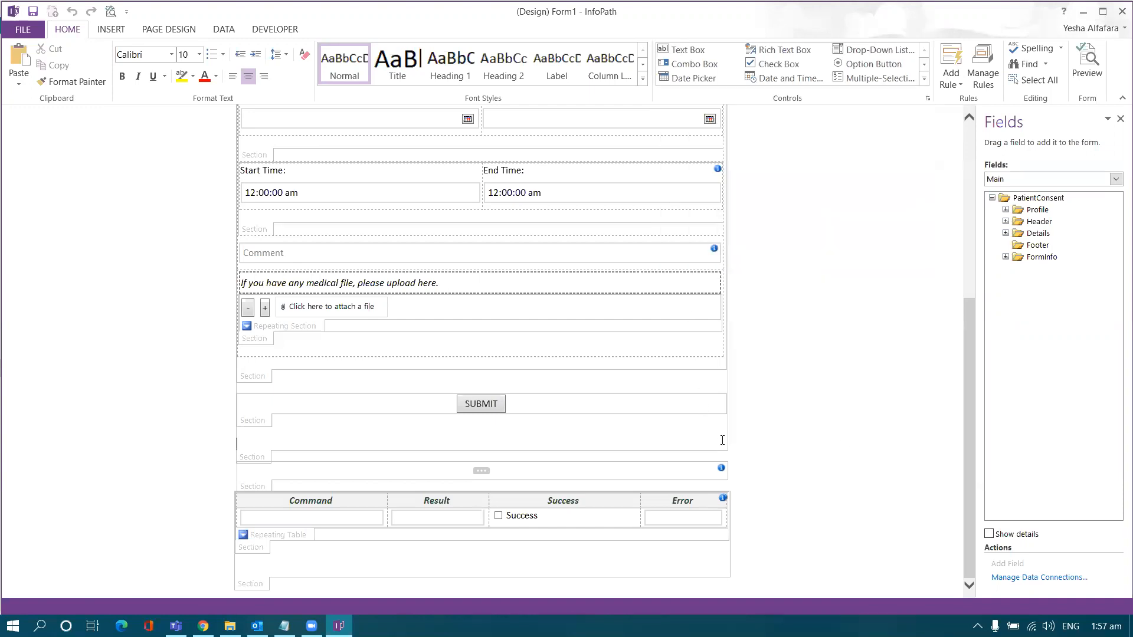
left_click(488, 557)
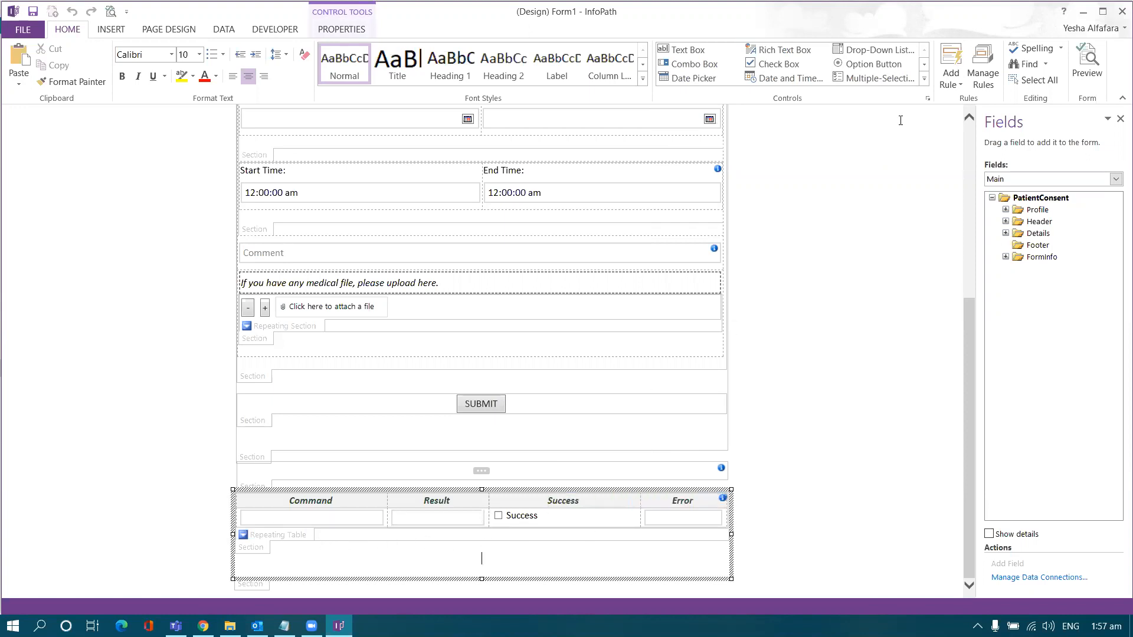
left_click(924, 78)
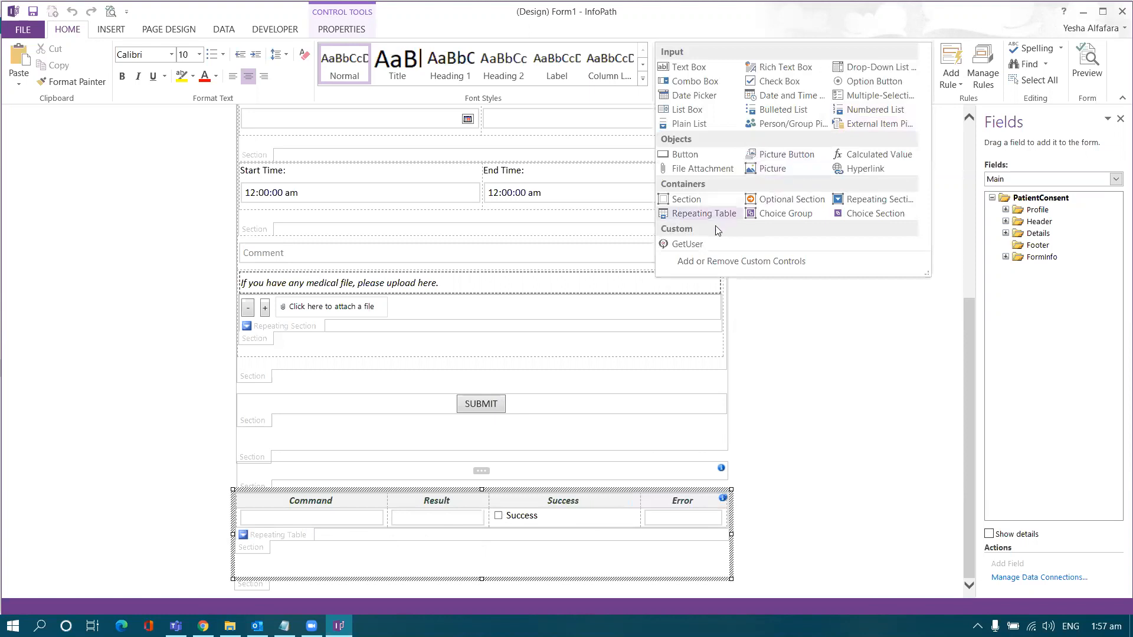
left_click(690, 244)
scroll(592, 247, "down", 5)
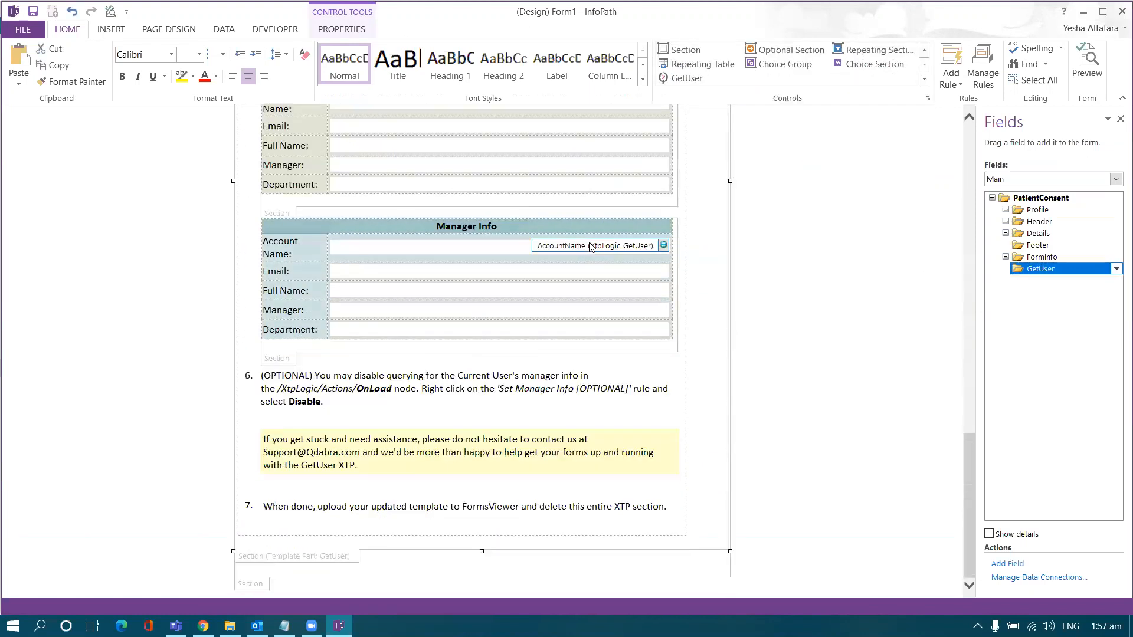
scroll(592, 247, "up", 6)
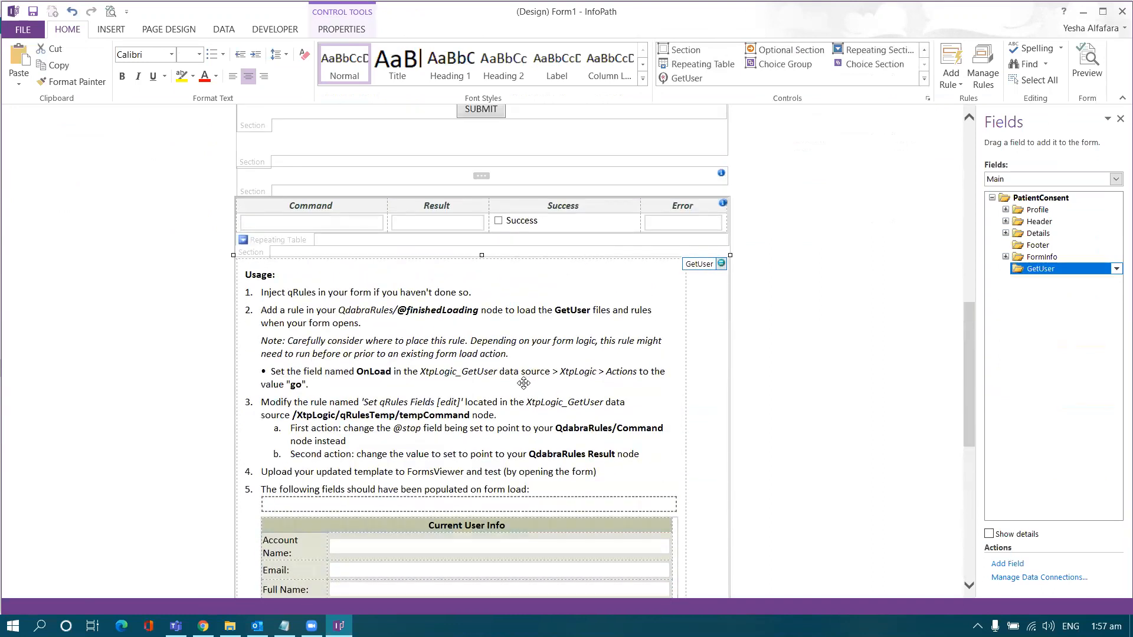
scroll(519, 385, "down", 5)
scroll(518, 385, "up", 4)
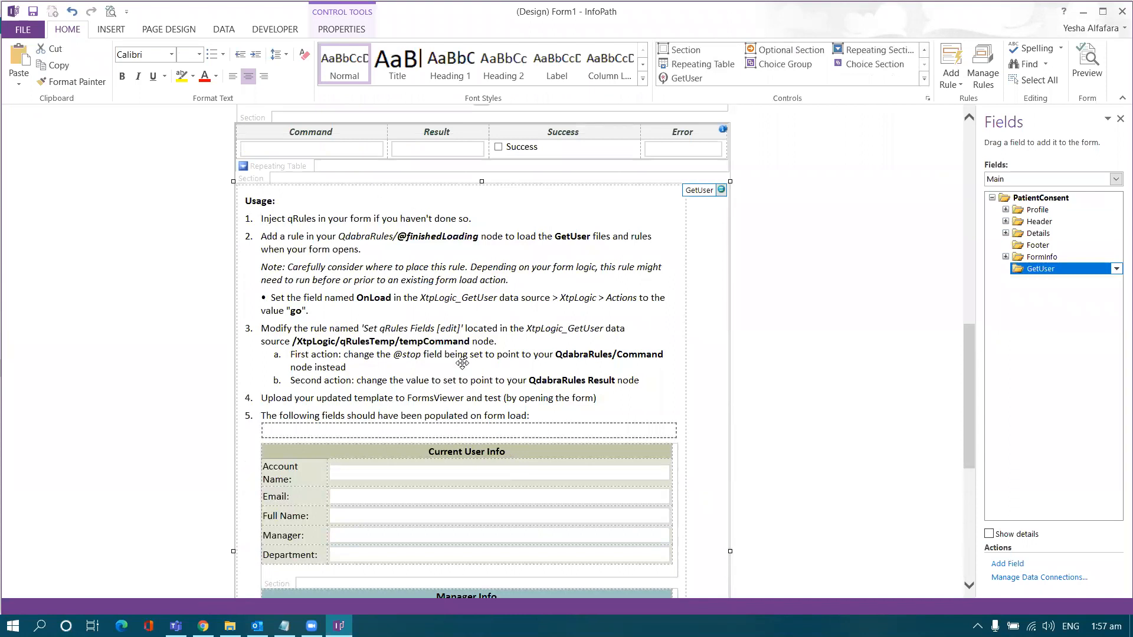
left_click(985, 80)
Step: Show XtpLogic_GetUser's OnLoad rules and select the Set Current User Info rule
left_click(886, 179)
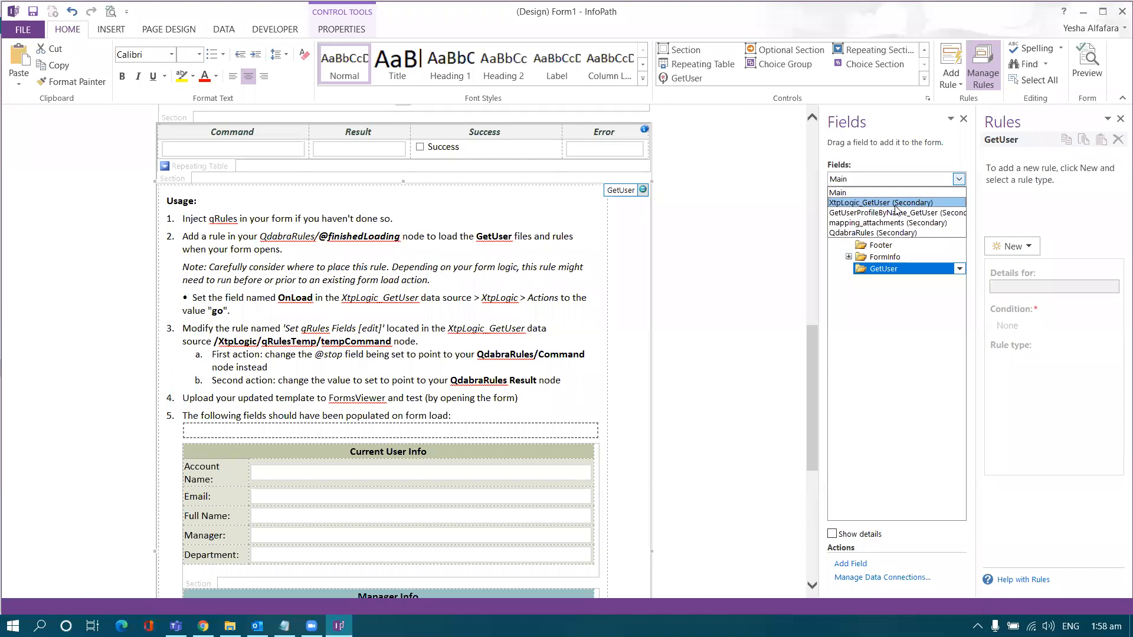
left_click(896, 204)
left_click_drag(974, 212, 821, 195)
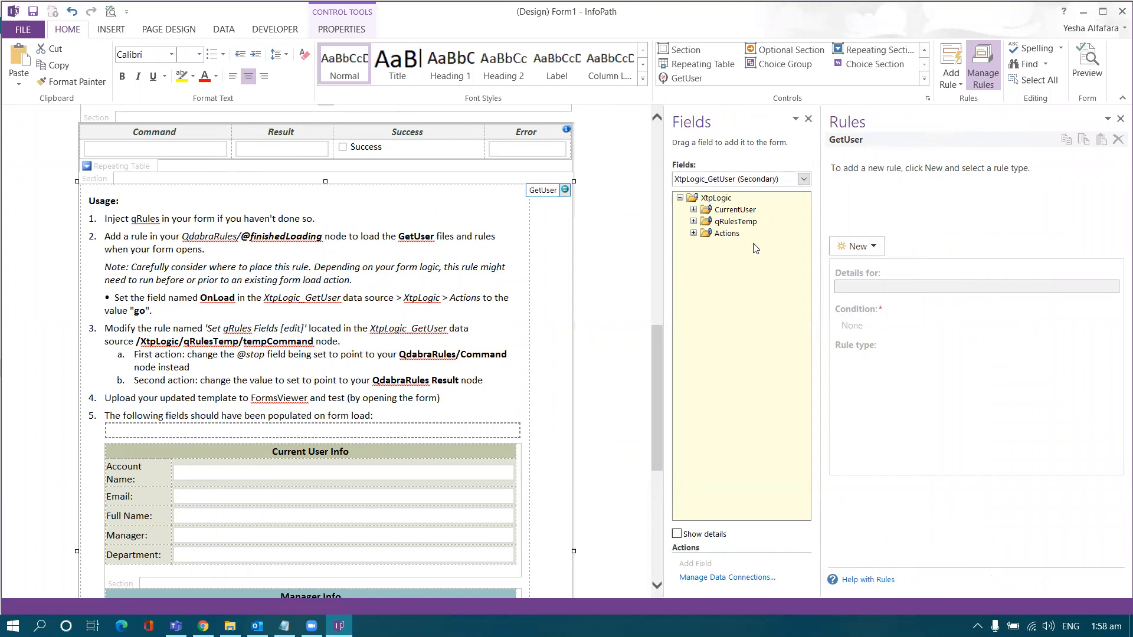
left_click(693, 233)
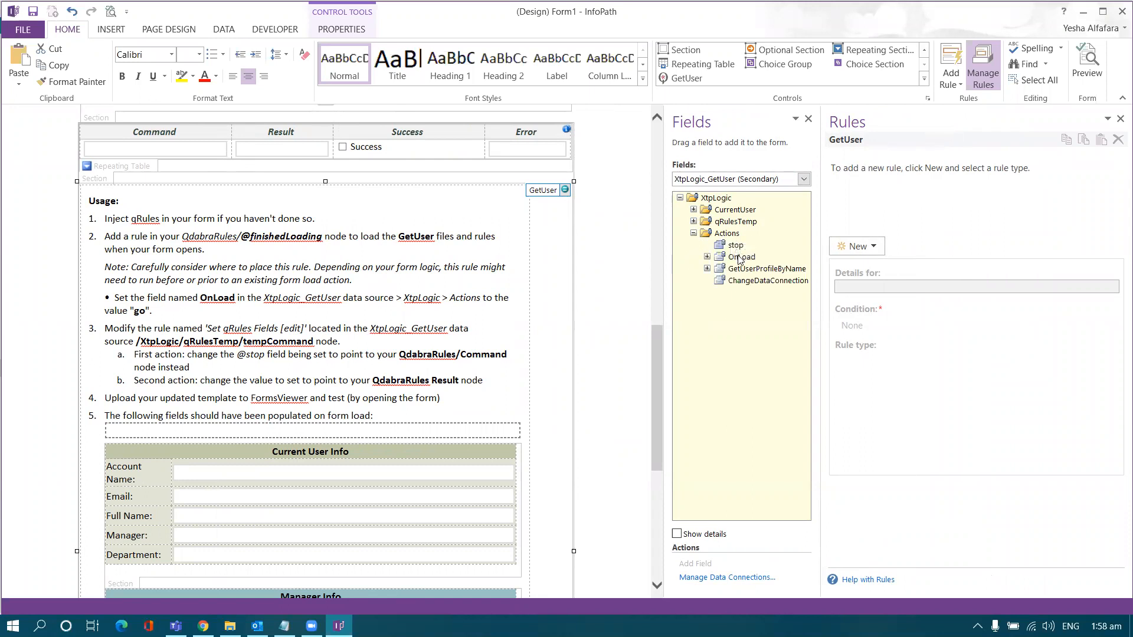
left_click(782, 257)
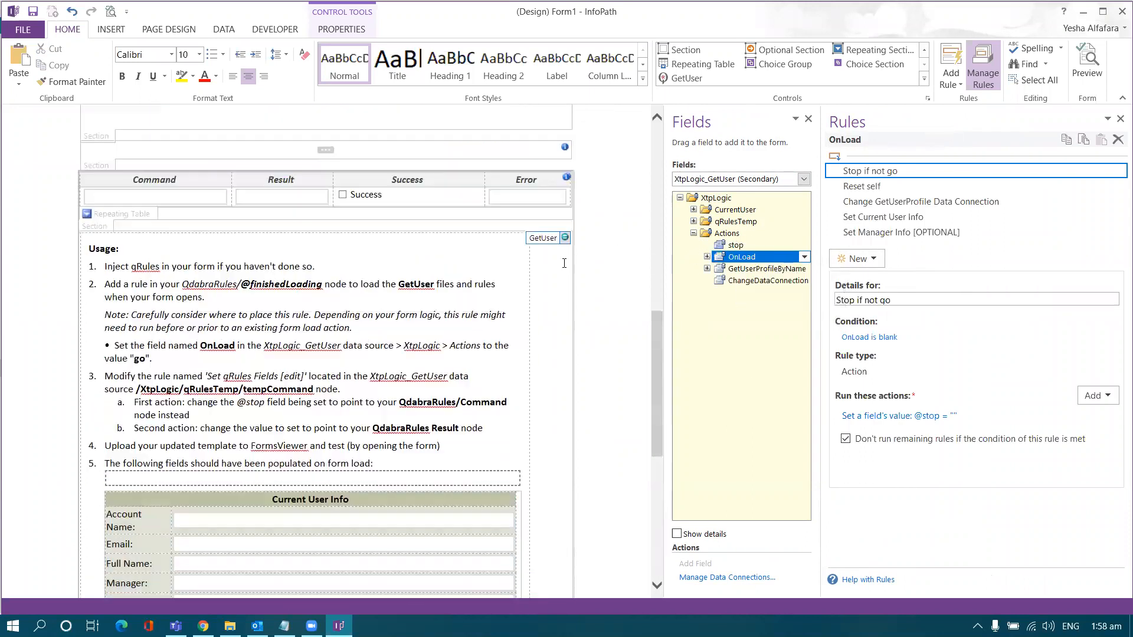
left_click_drag(821, 235, 716, 229)
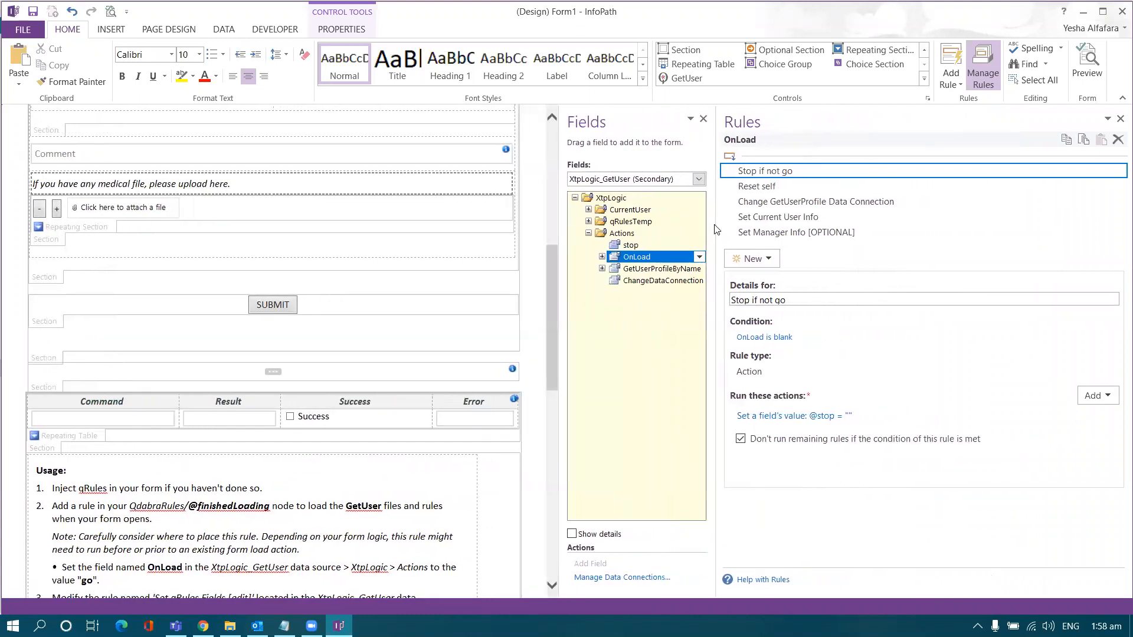
left_click(779, 221)
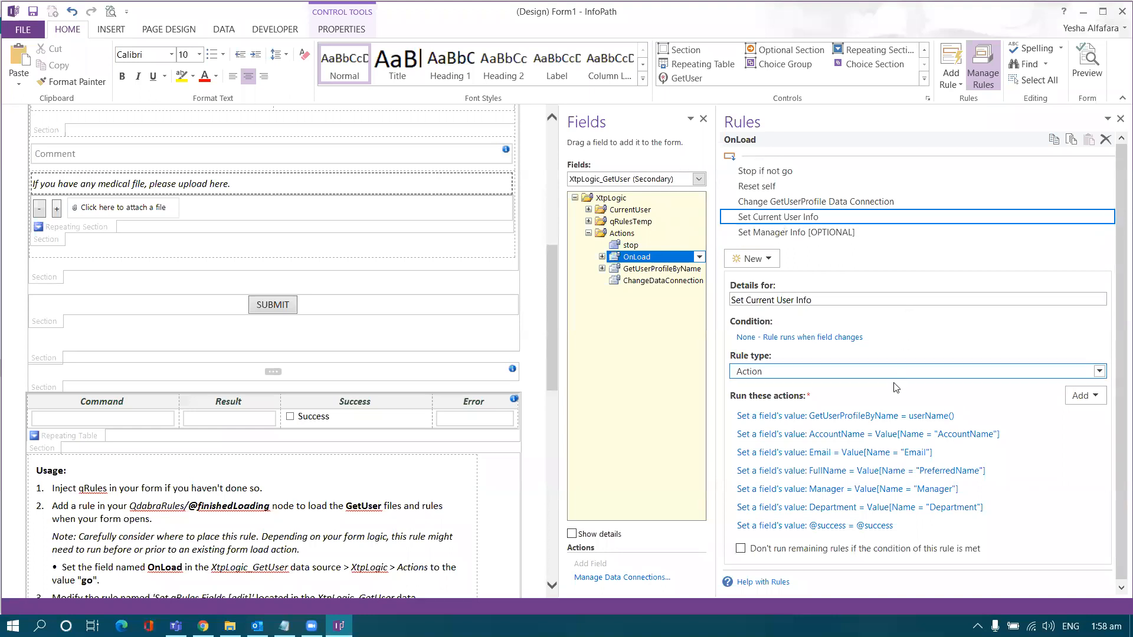
left_click(897, 417)
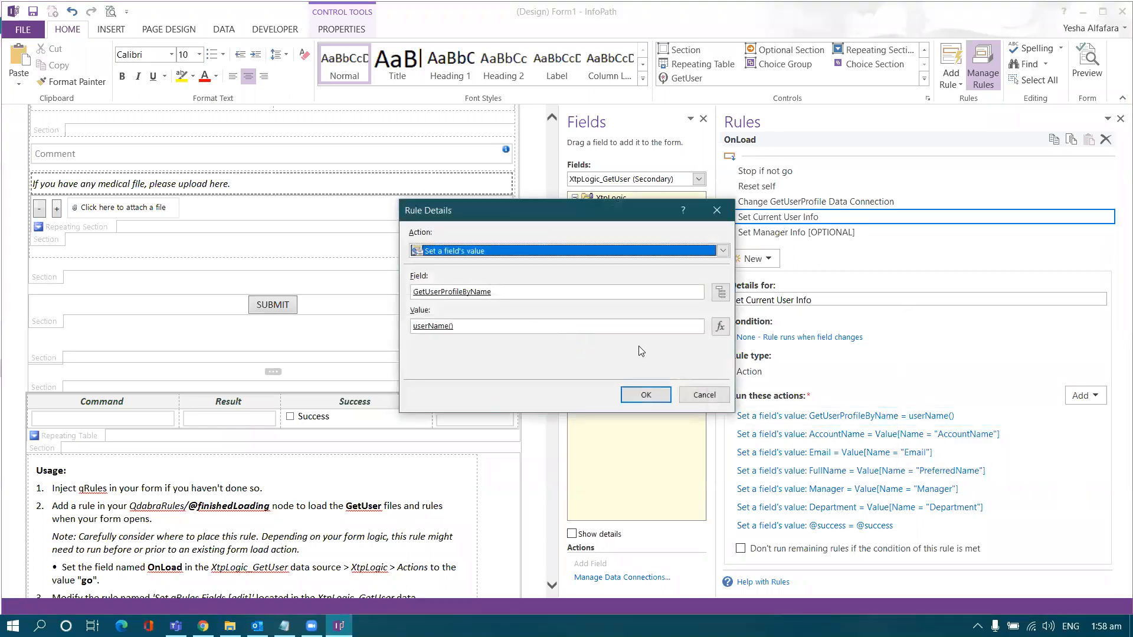
left_click(721, 292)
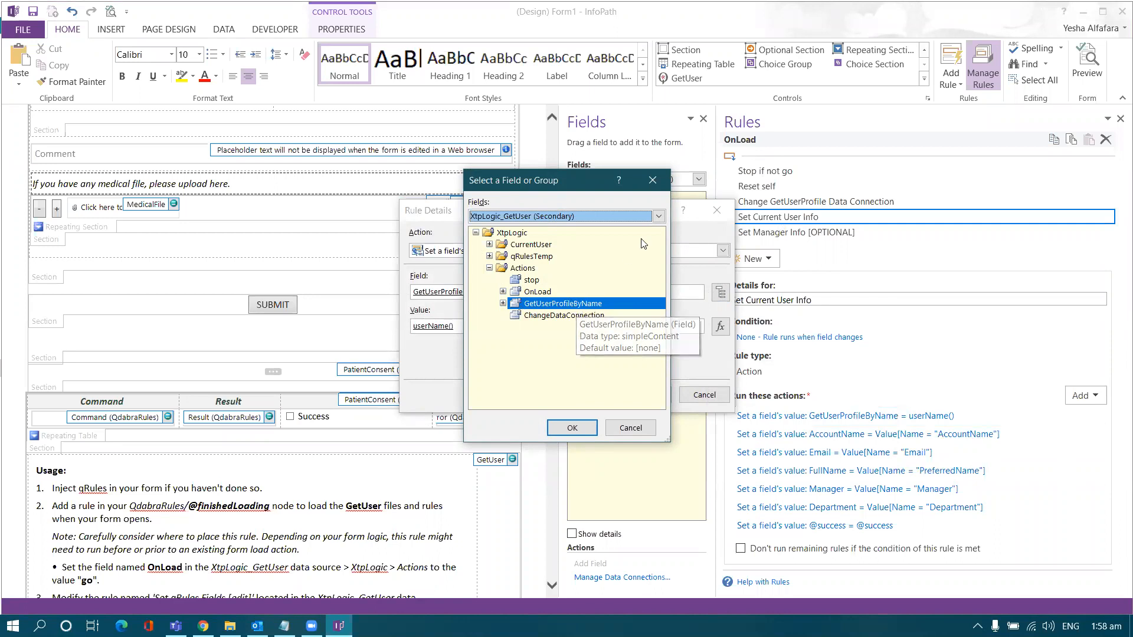
left_click(653, 180)
left_click(551, 328)
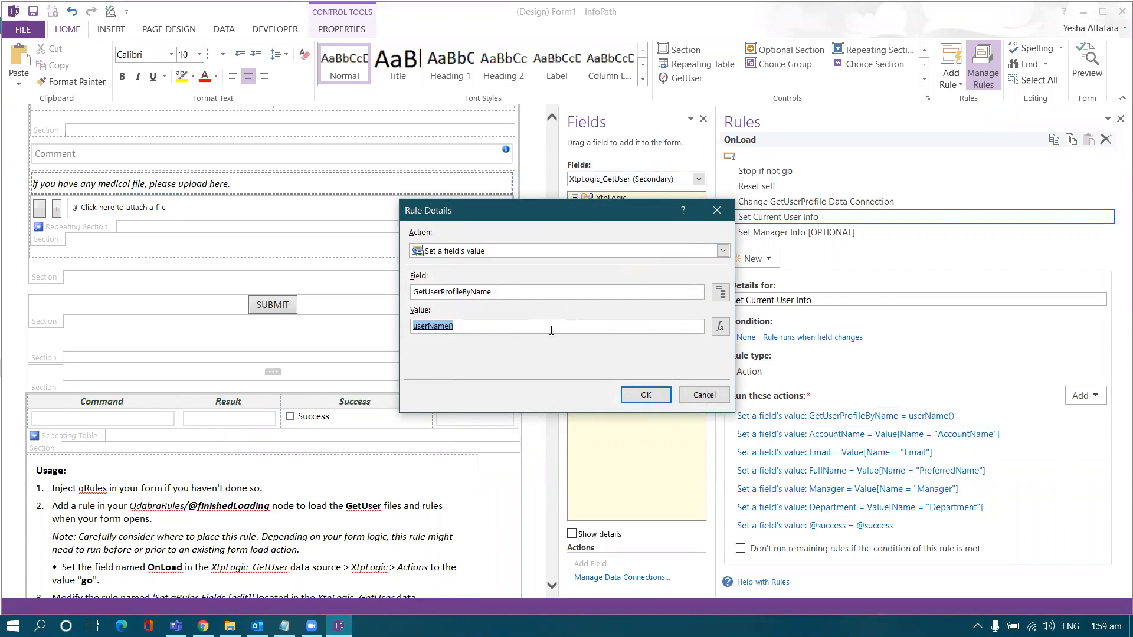
left_click(717, 210)
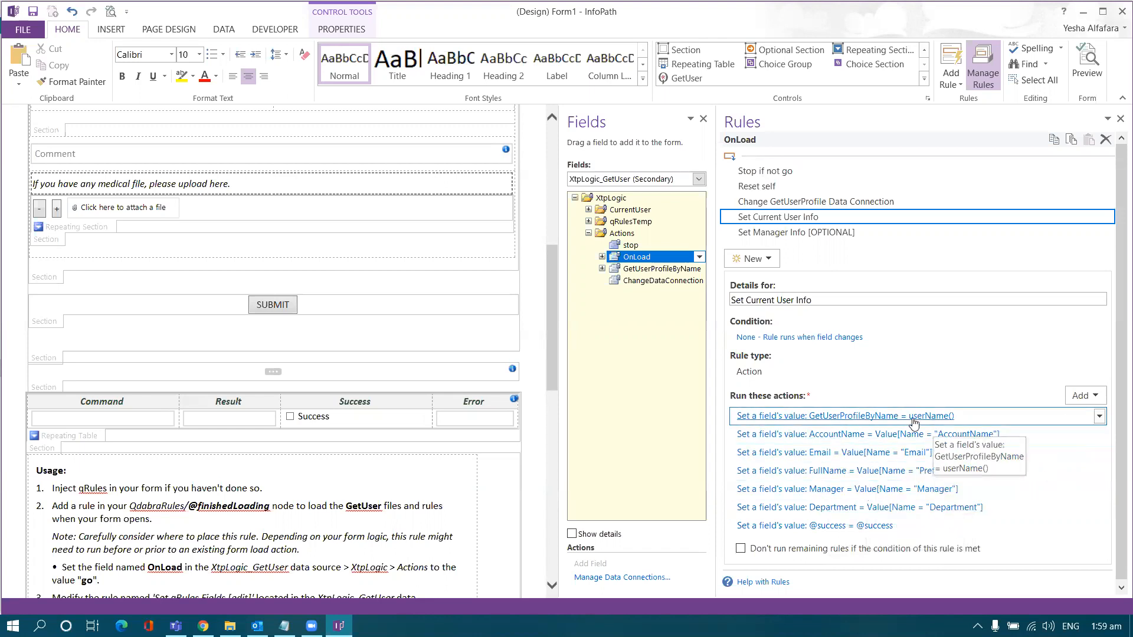
left_click(838, 236)
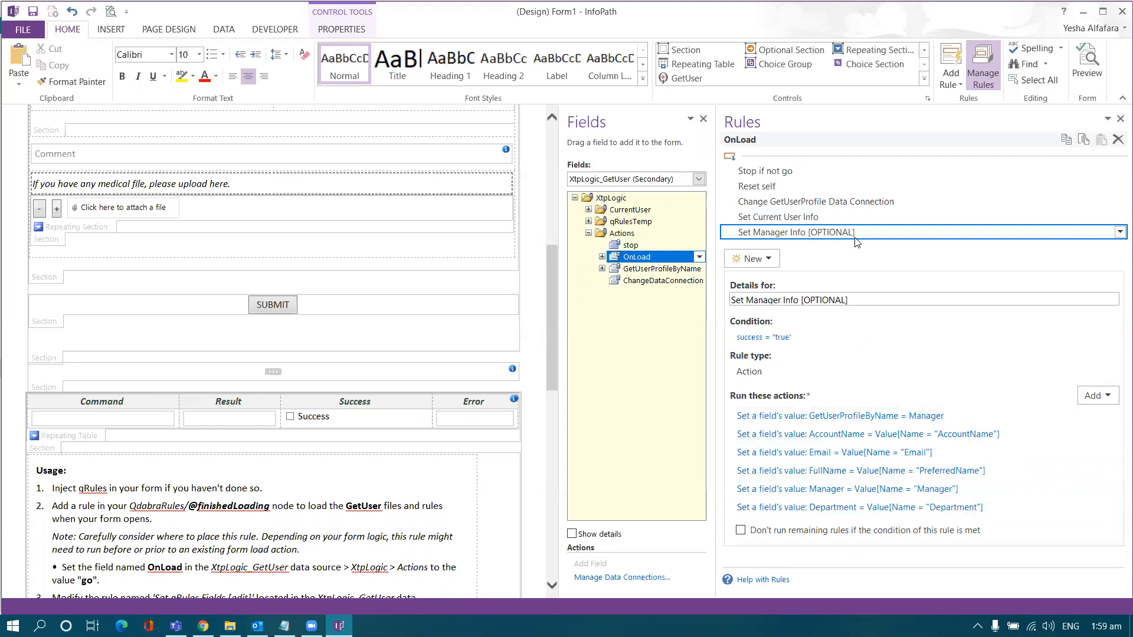
left_click(877, 418)
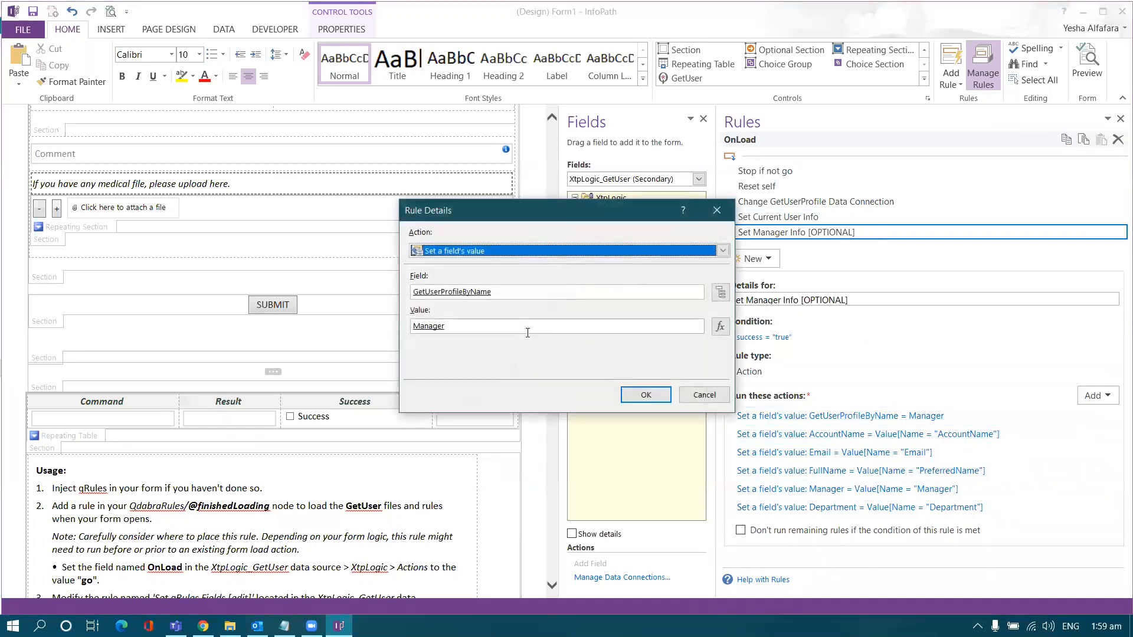
double_click(466, 326)
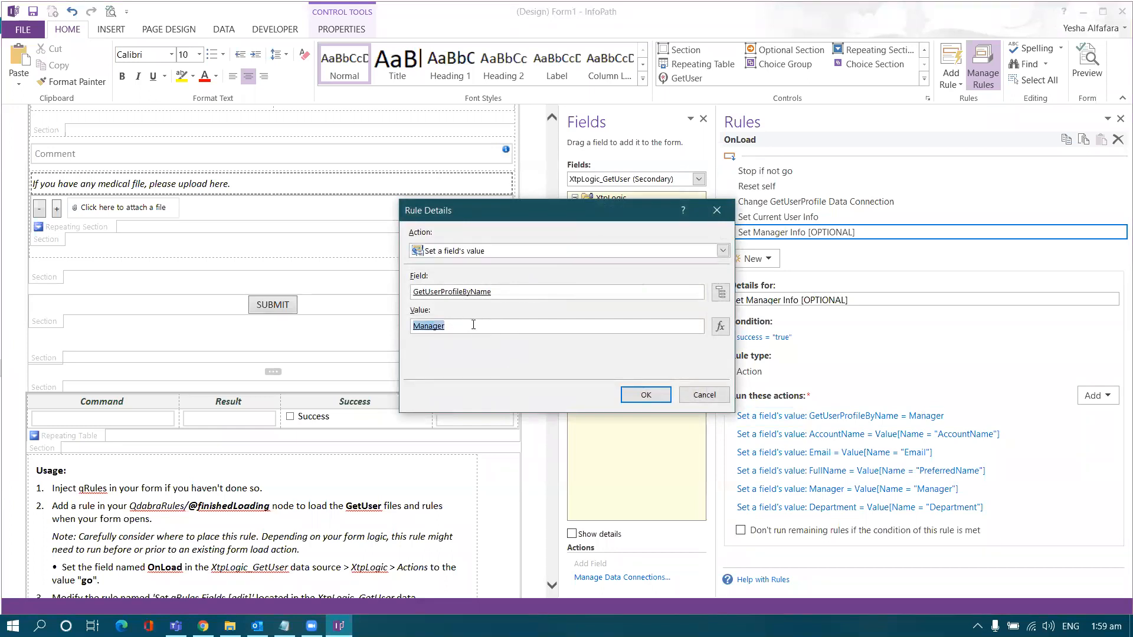
left_click(720, 214)
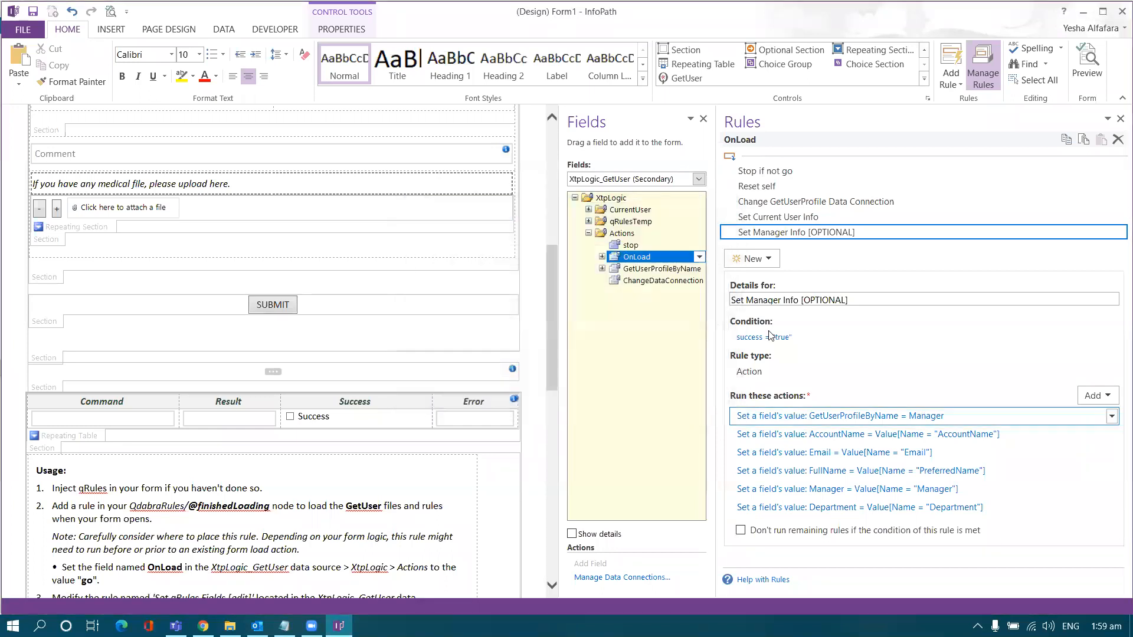
left_click(827, 416)
left_click(720, 213)
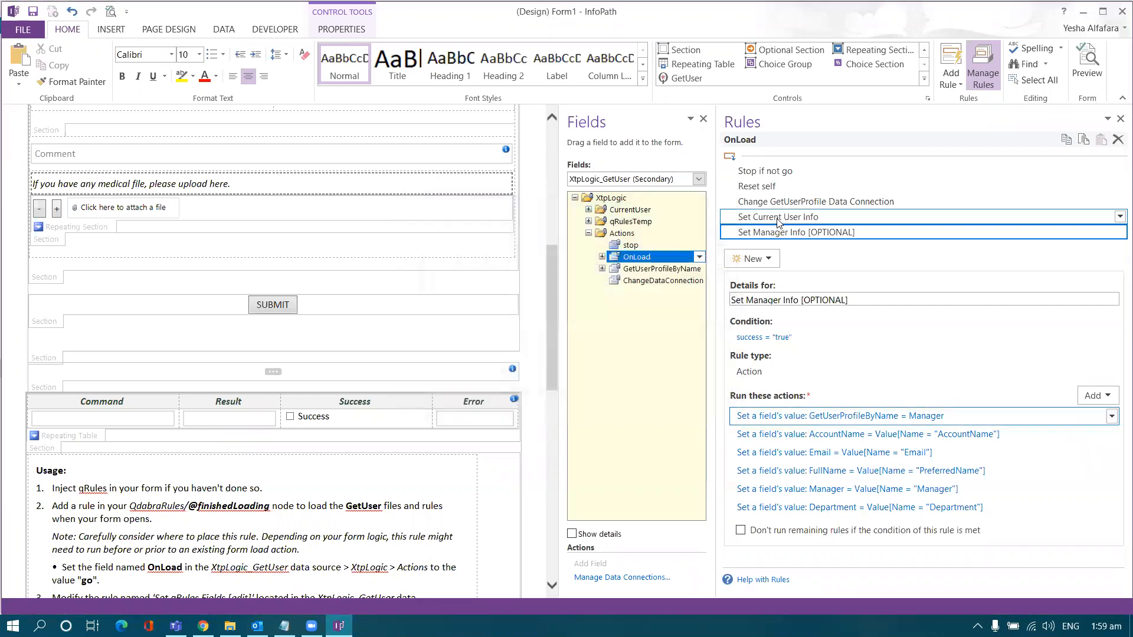
left_click(778, 219)
left_click(861, 489)
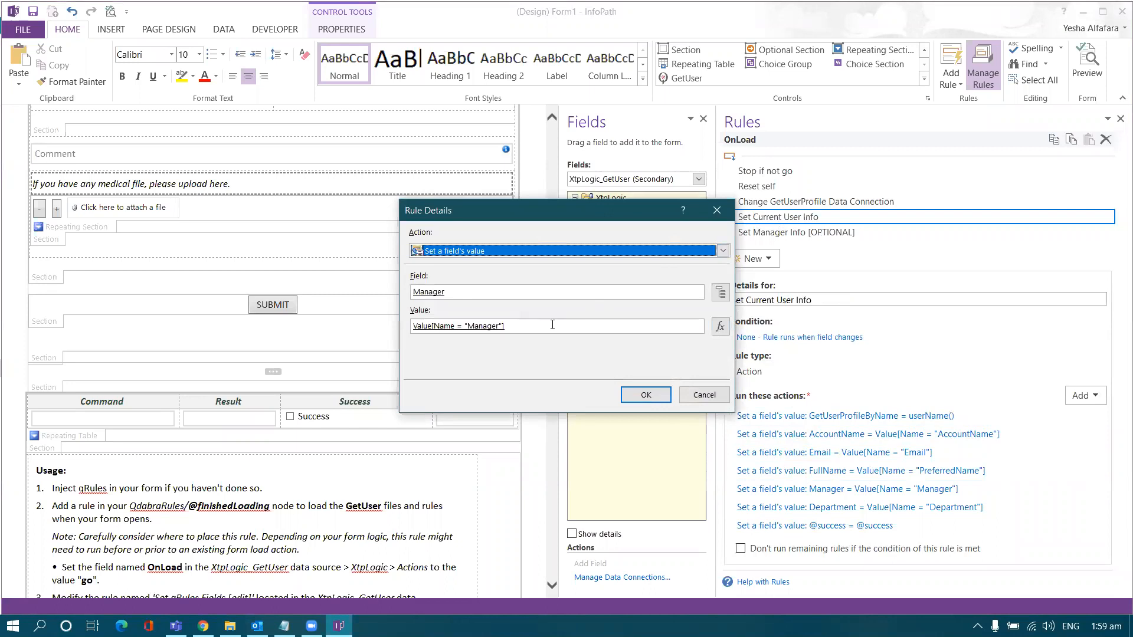
left_click(717, 211)
left_click(767, 233)
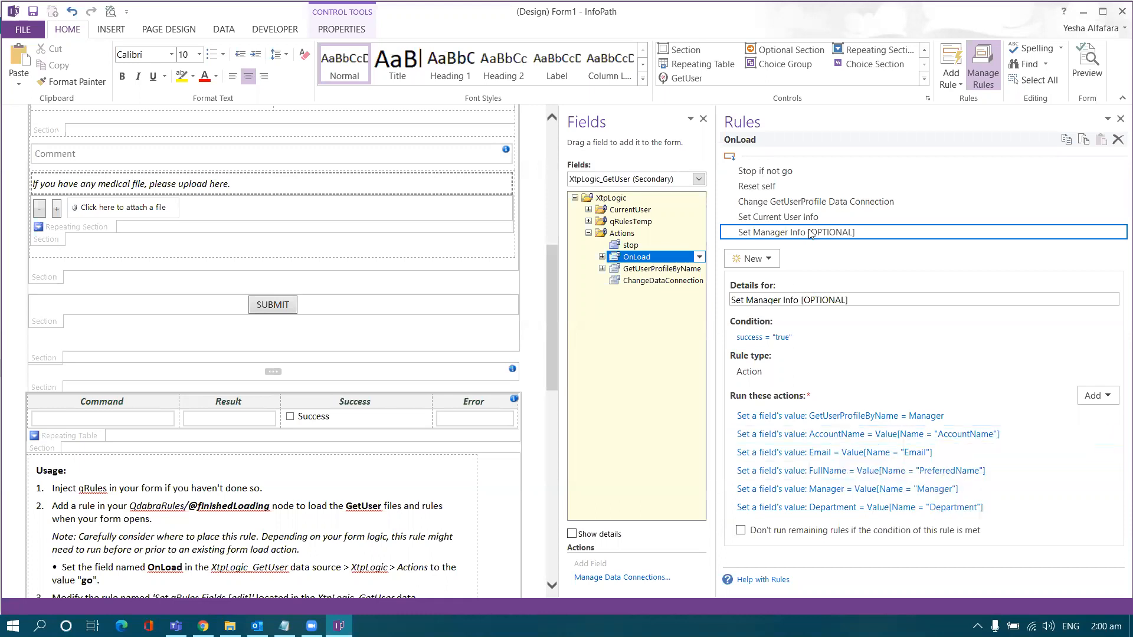
left_click(823, 217)
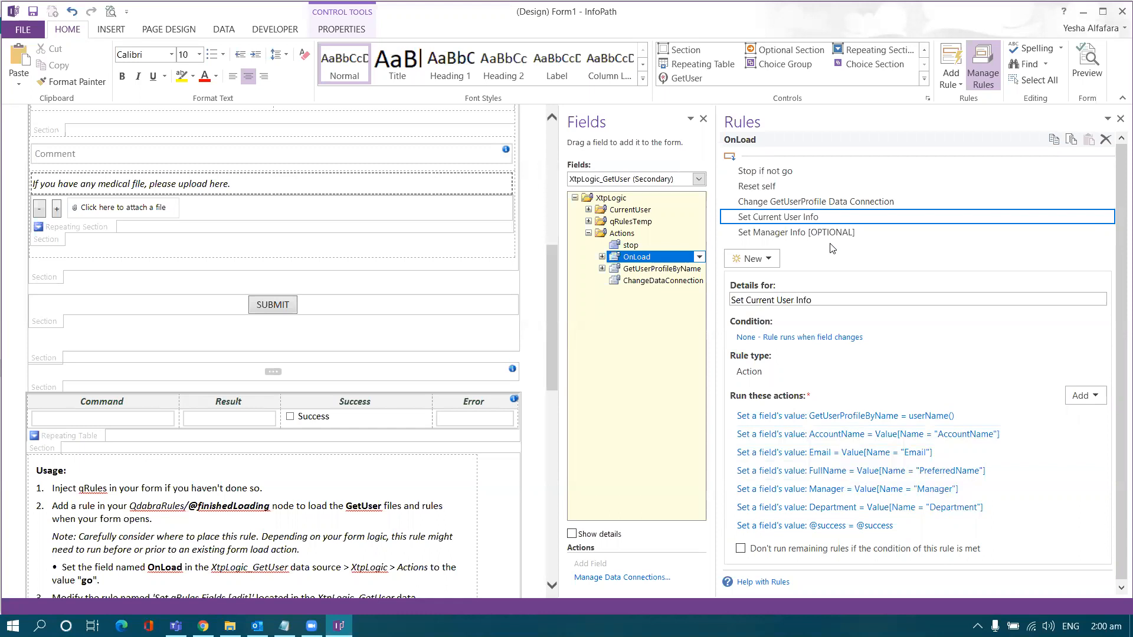
left_click(673, 183)
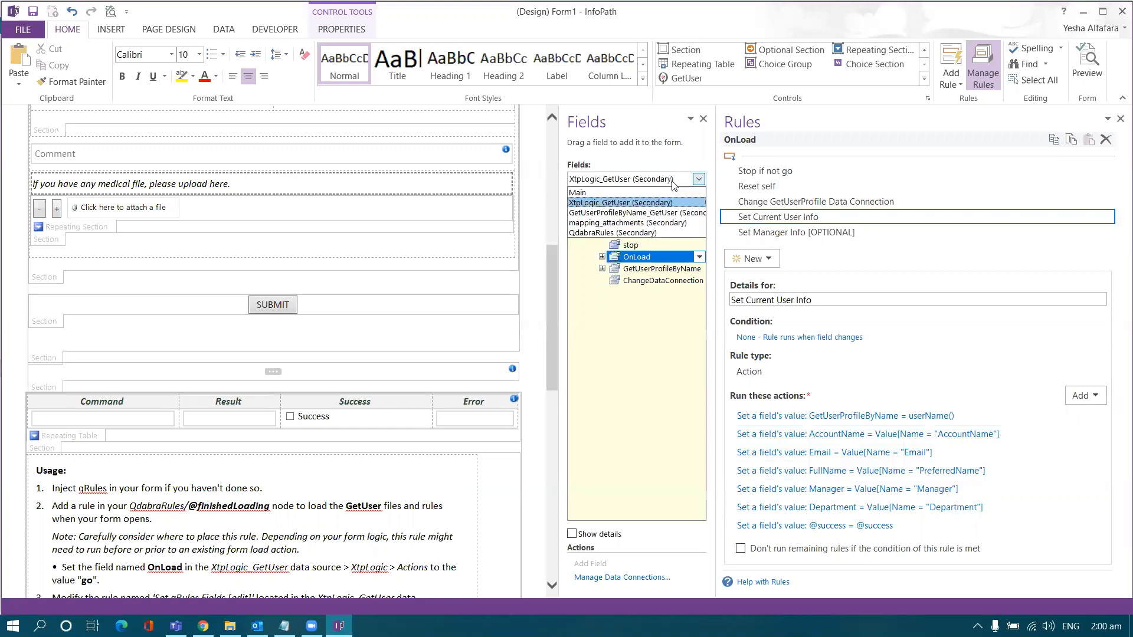
Step: Expand GetUserProfileByName_GetUser's dataFields down to the PropertyData node
left_click(643, 214)
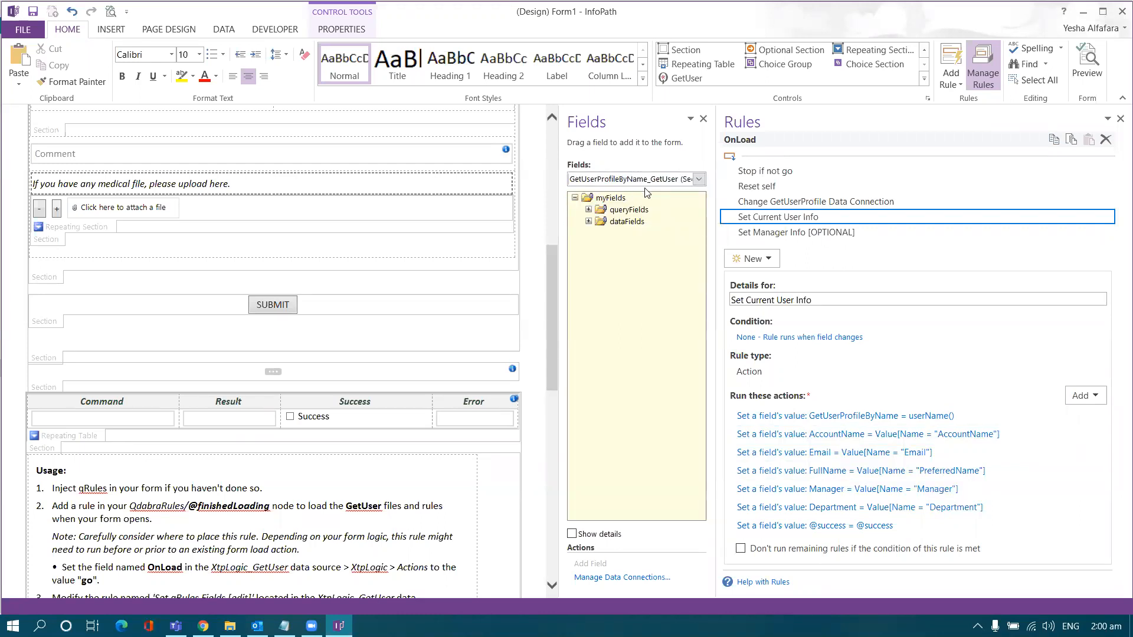
left_click(589, 221)
left_click(602, 233)
left_click(615, 246)
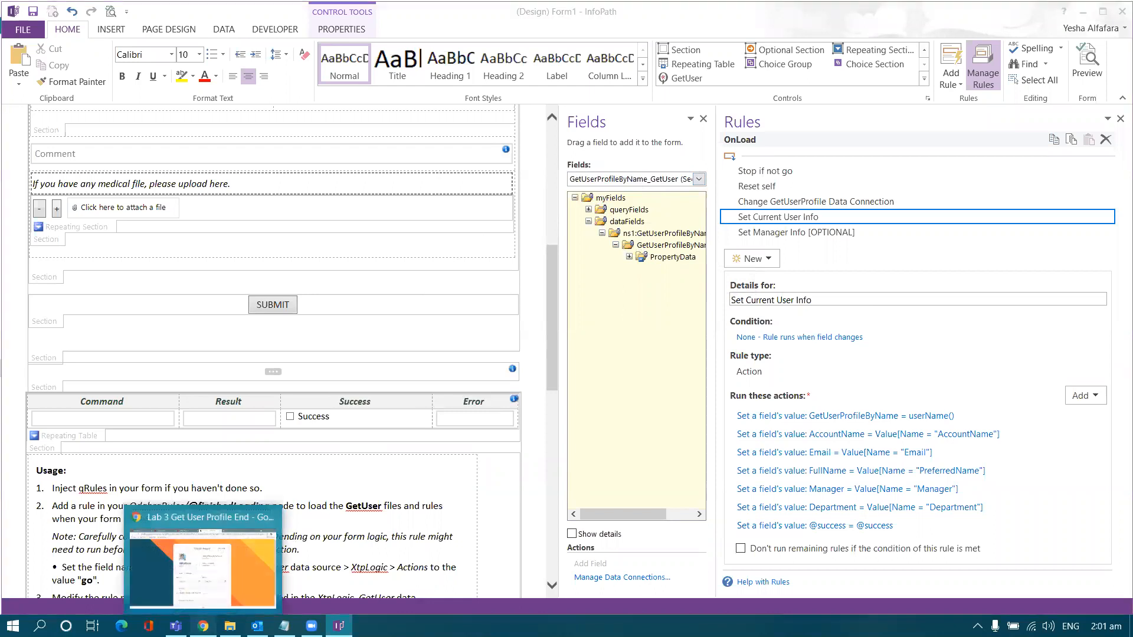
left_click(203, 625)
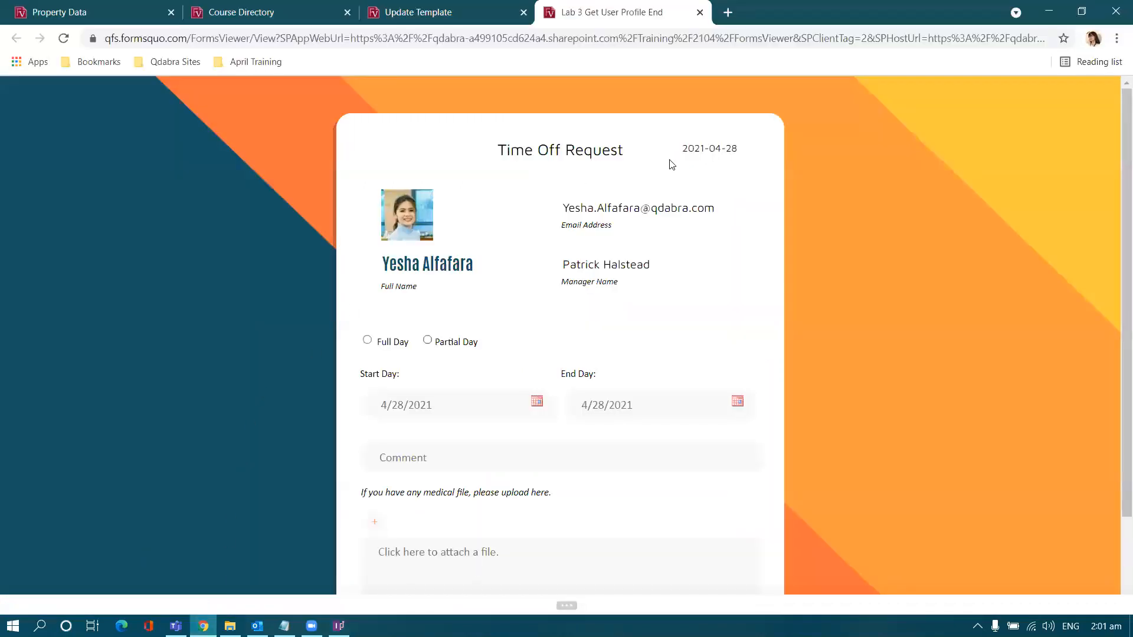
Step: Review the Email, FirstName and IsSiteAdmin property names on the Property Data page
left_click(95, 11)
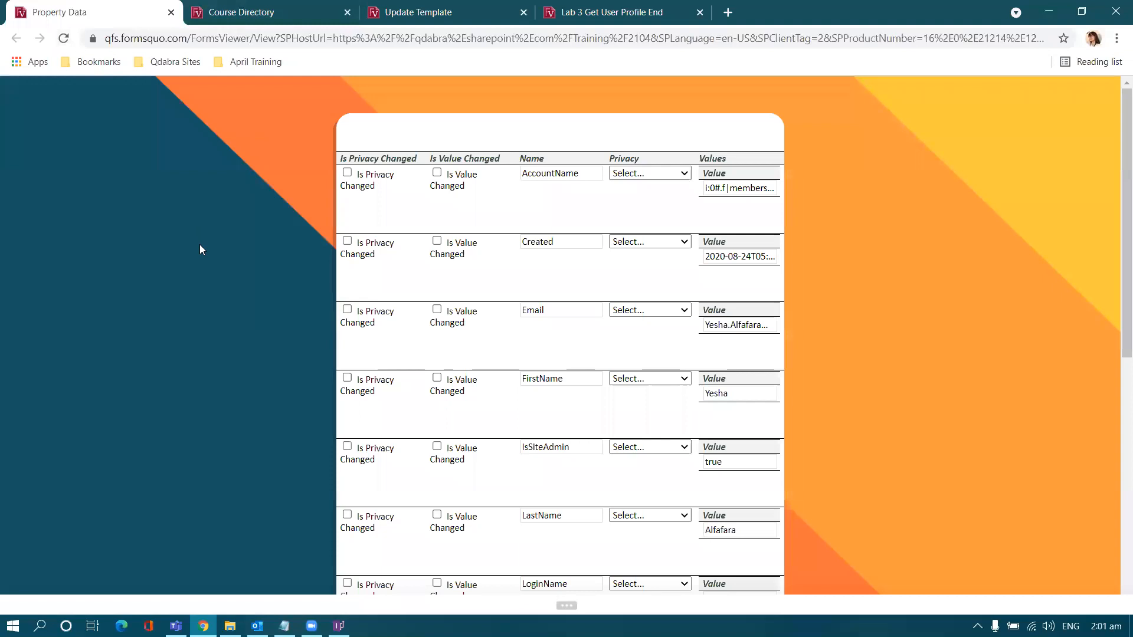
scroll(217, 255, "down", 3)
scroll(217, 255, "up", 3)
double_click(531, 309)
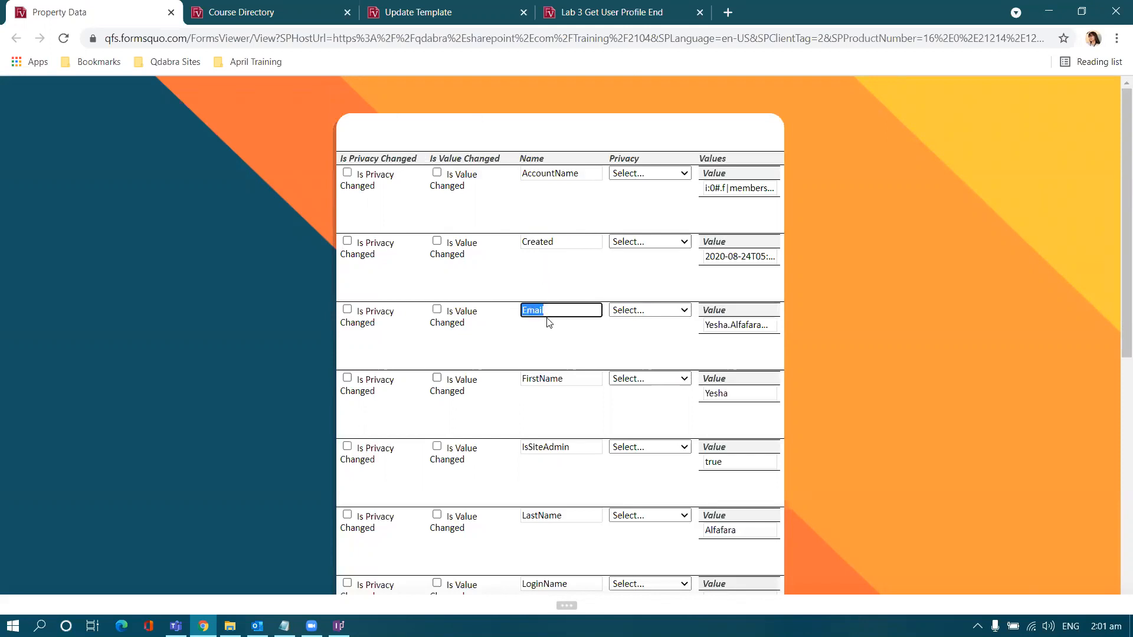
scroll(546, 321, "down", 2)
double_click(545, 231)
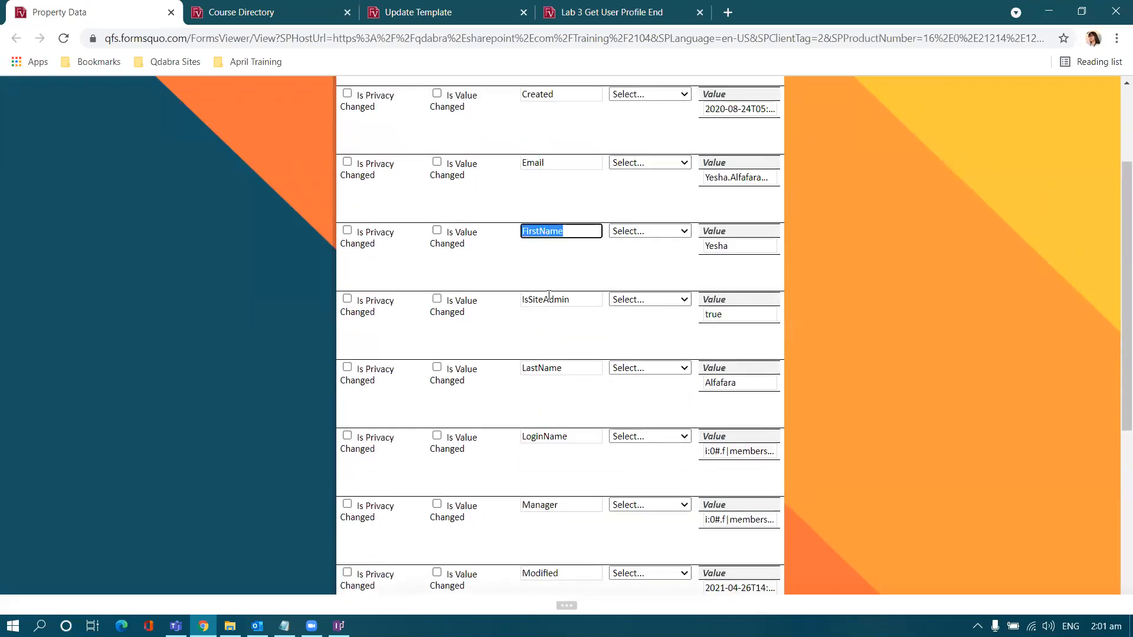
double_click(547, 300)
Step: Highlight the Picture property and its URL value, then return to InfoPath Designer
scroll(547, 301, "down", 5)
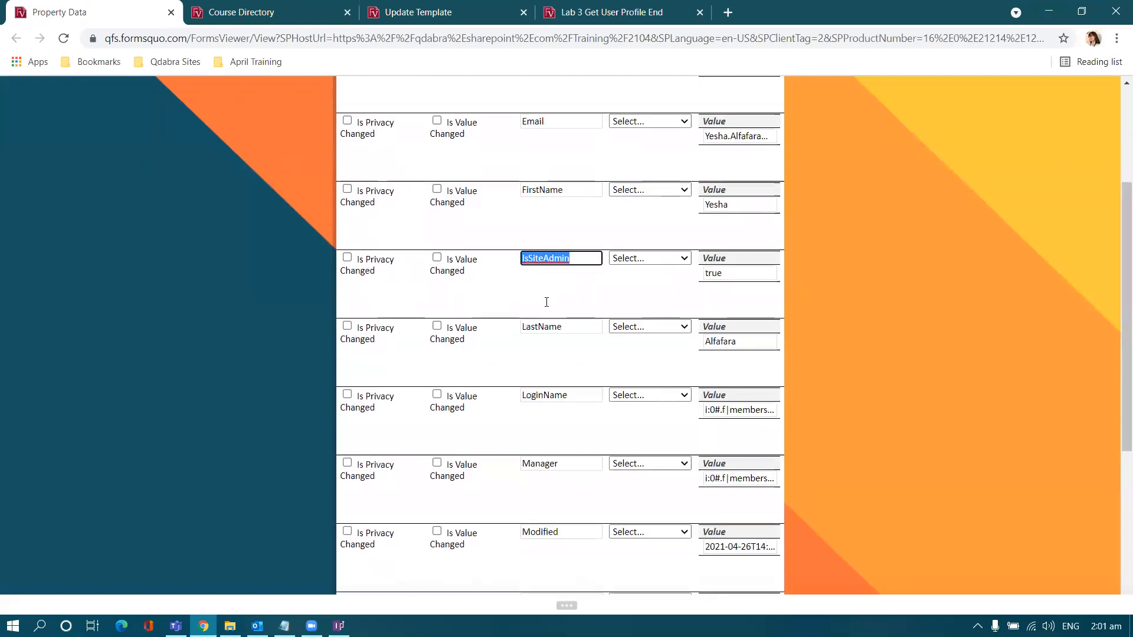
scroll(549, 306, "down", 1)
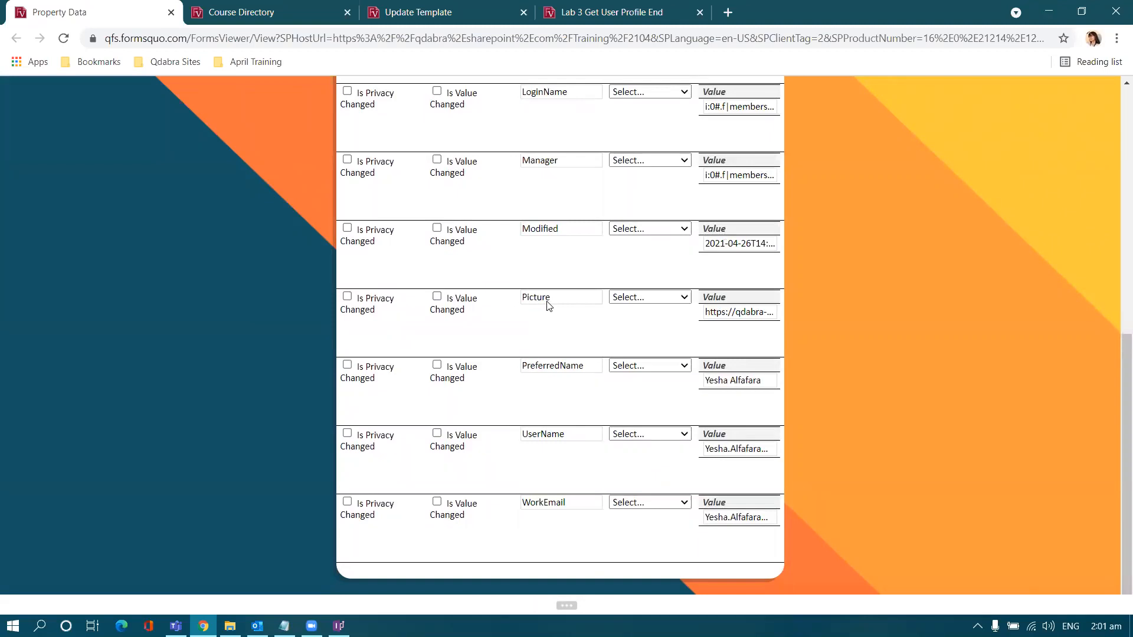
double_click(548, 303)
scroll(413, 295, "up", 3)
triple_click(714, 460)
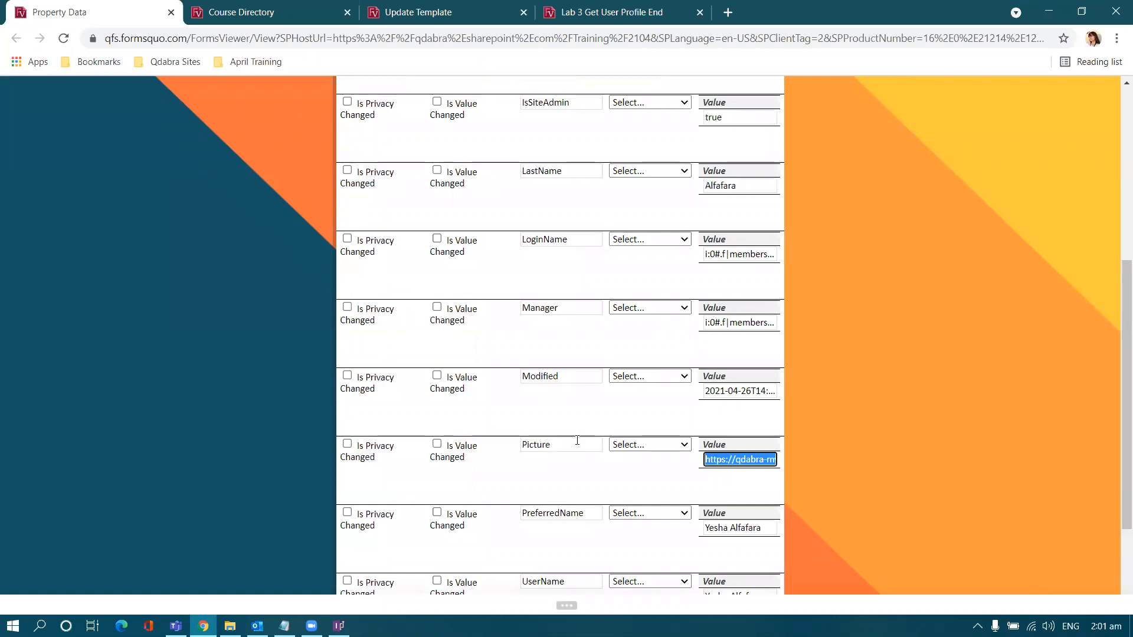
left_click(725, 465)
double_click(570, 445)
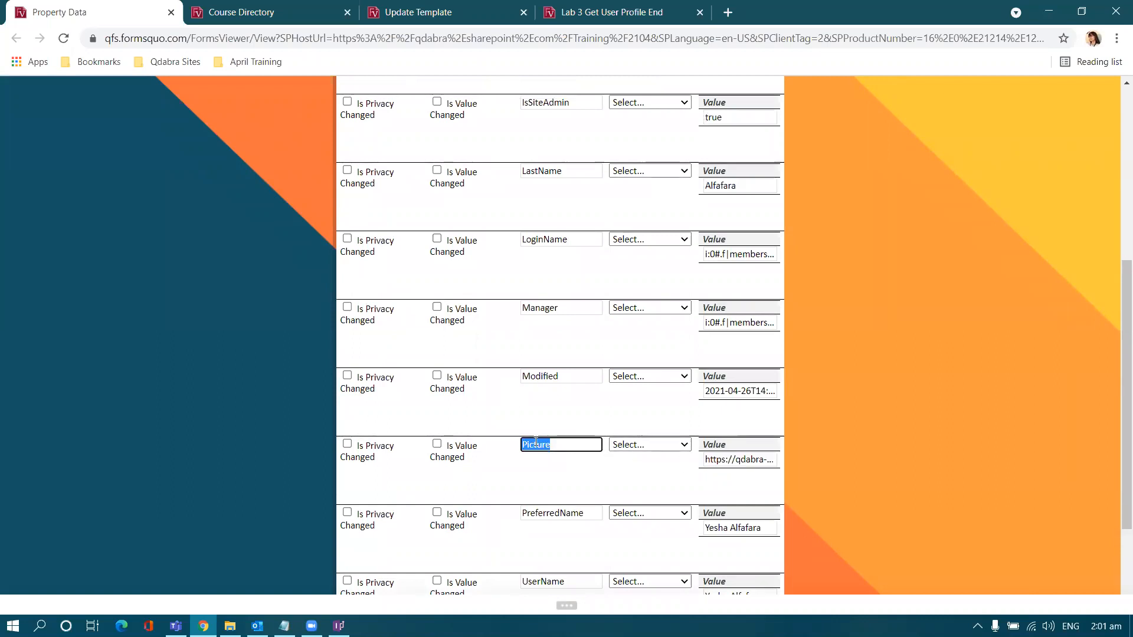
left_click(338, 625)
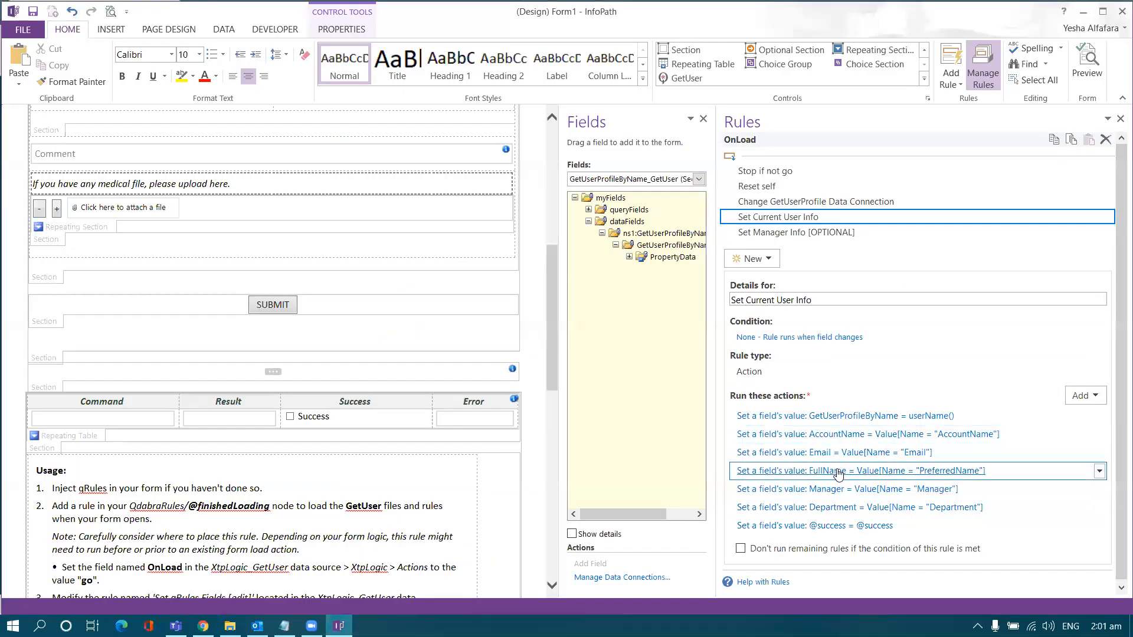
Step: Add a Set a field's value action targeting the Main > Profile > Picture field
left_click(1080, 394)
left_click(1071, 411)
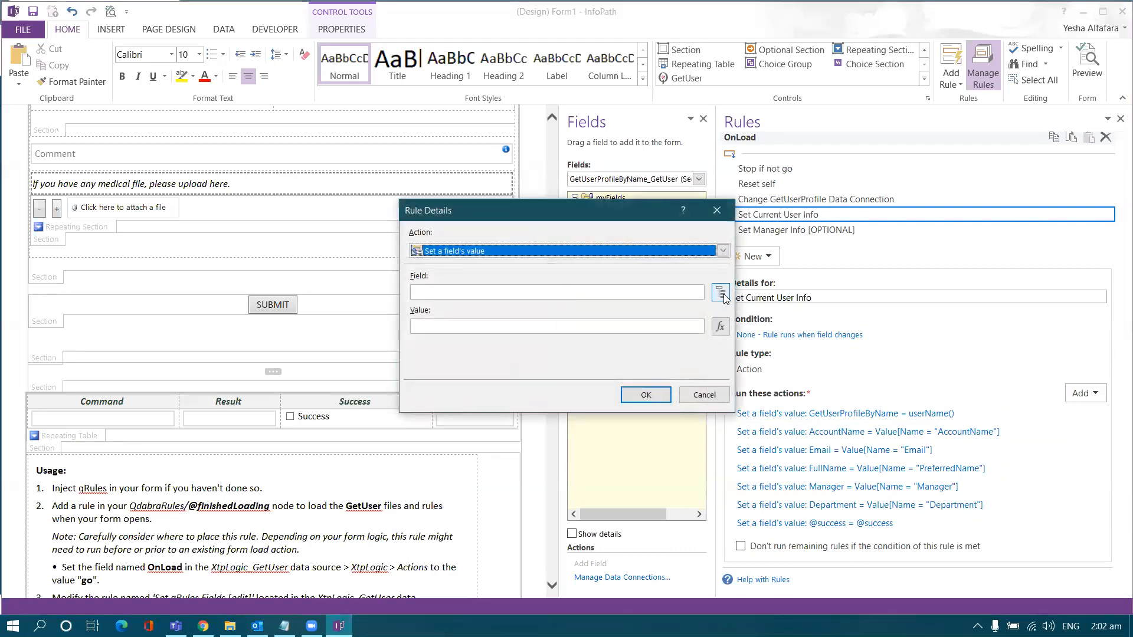
left_click(720, 292)
left_click(584, 215)
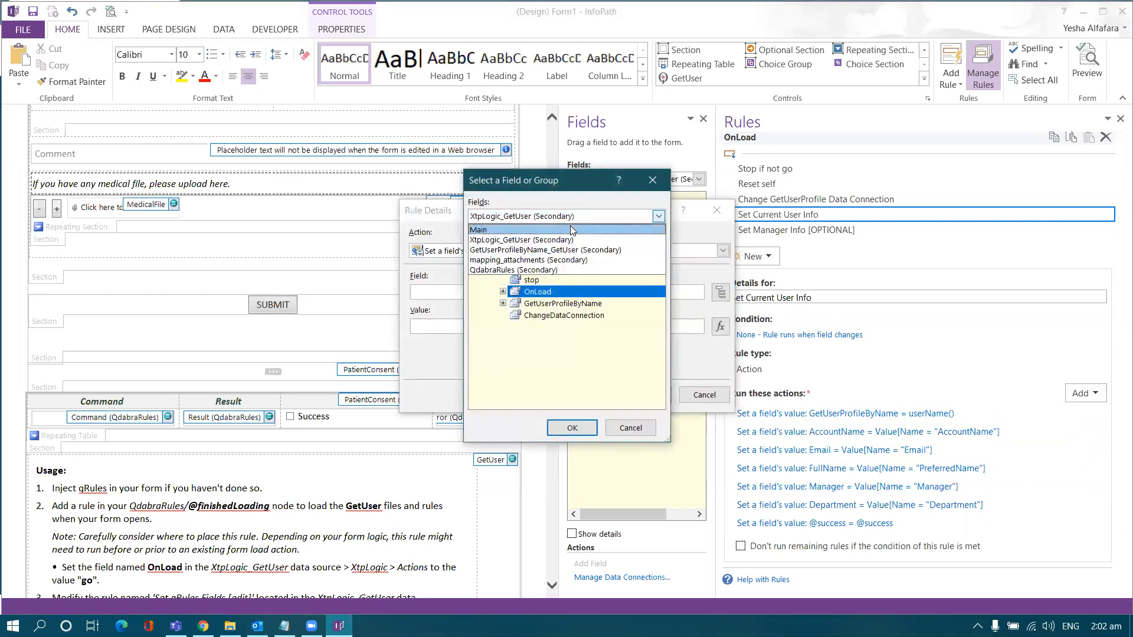
left_click(570, 229)
left_click(489, 245)
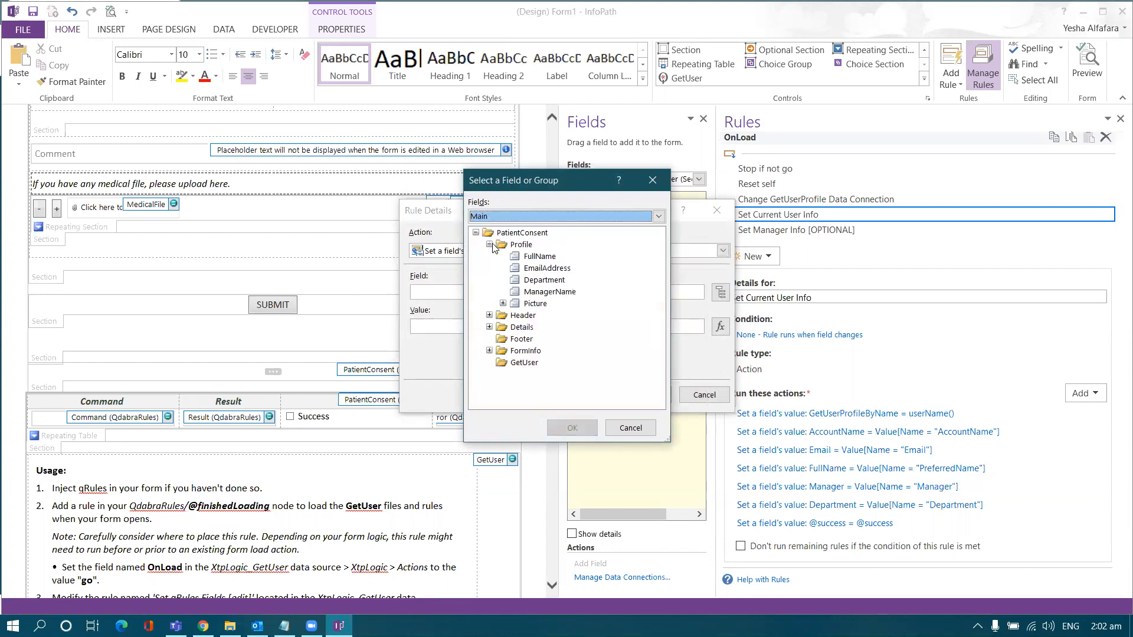
double_click(536, 303)
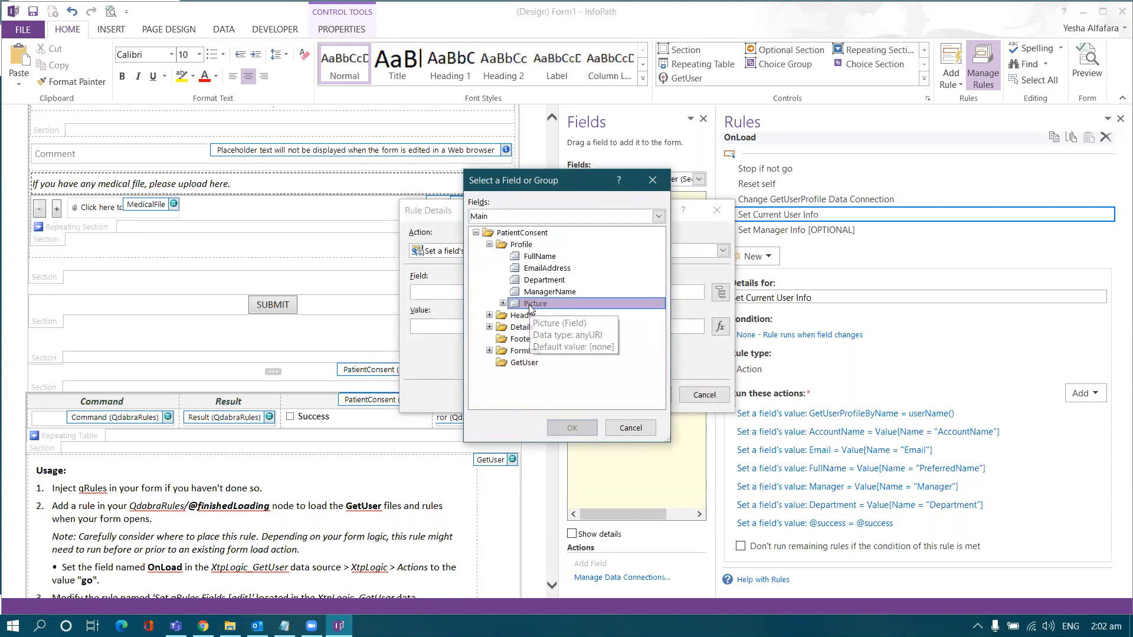
Step: Choose GetUserProfileByName_GetUser's PropertyData > Values > ValueData > Value field for the formula
left_click(721, 327)
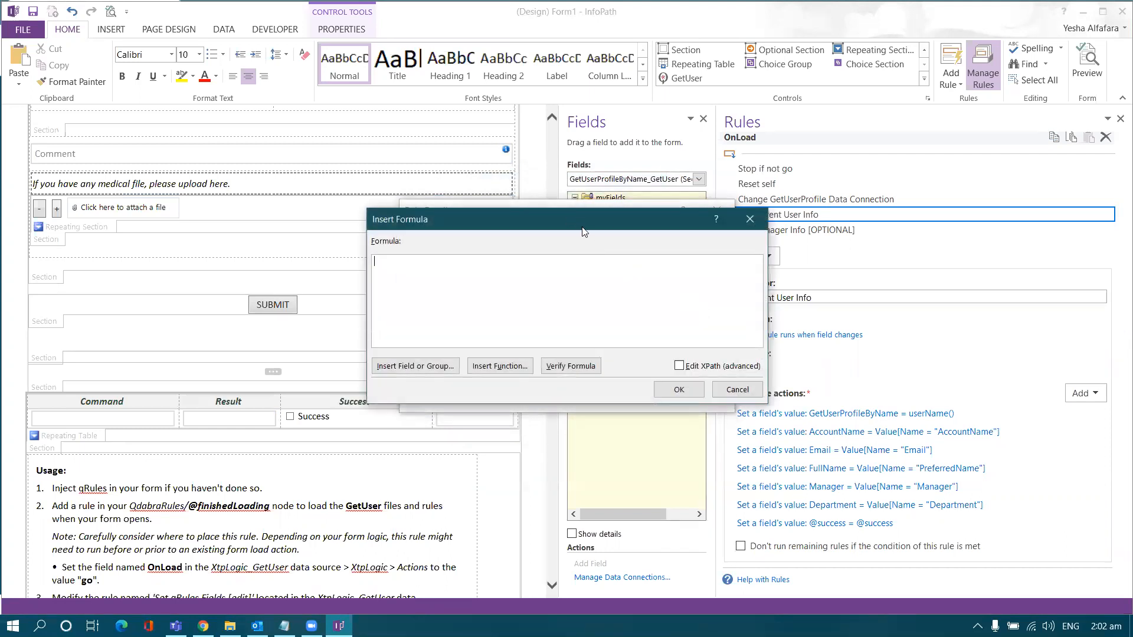
left_click_drag(583, 231, 770, 223)
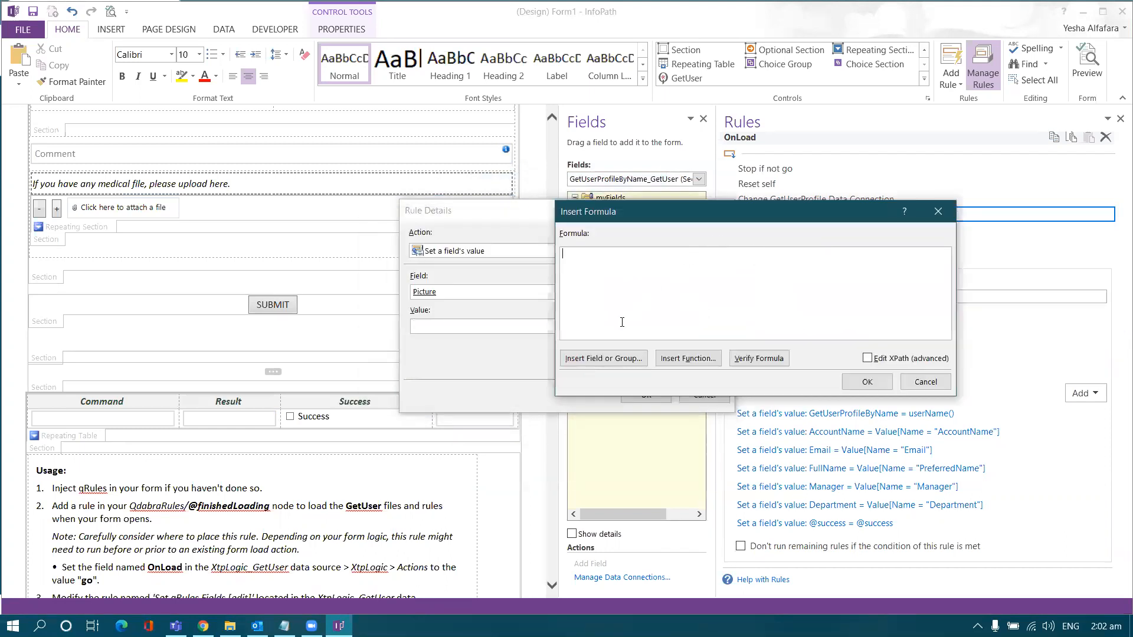
left_click(600, 358)
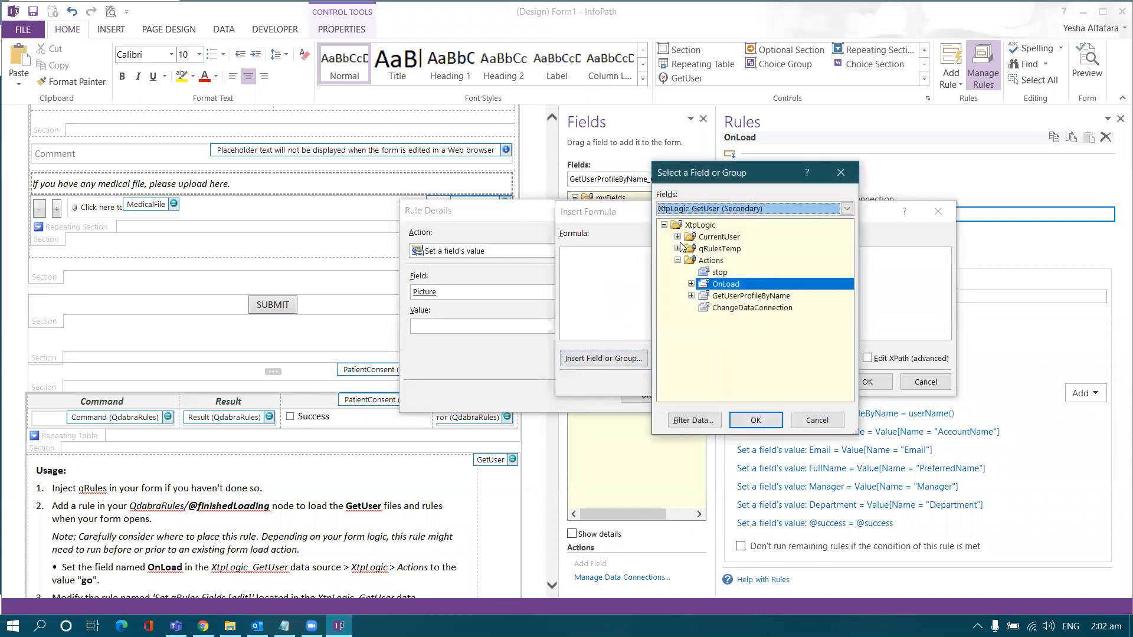
left_click(714, 209)
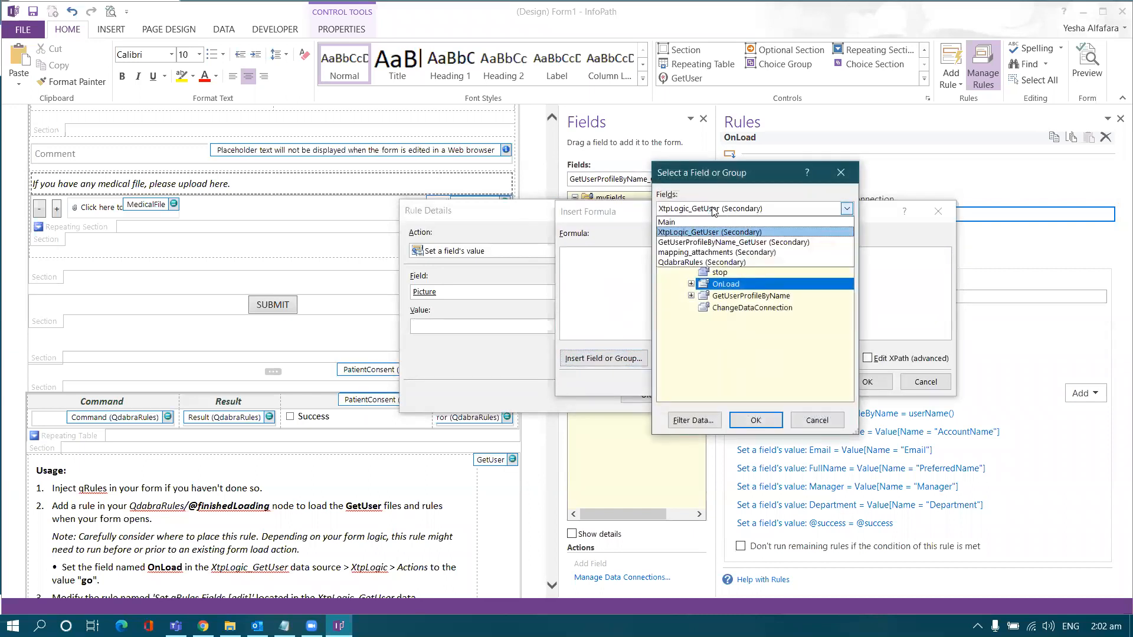
left_click(712, 242)
left_click(678, 249)
left_click(691, 260)
left_click(704, 272)
left_click(718, 284)
left_click(732, 342)
left_click(746, 355)
left_click(785, 367)
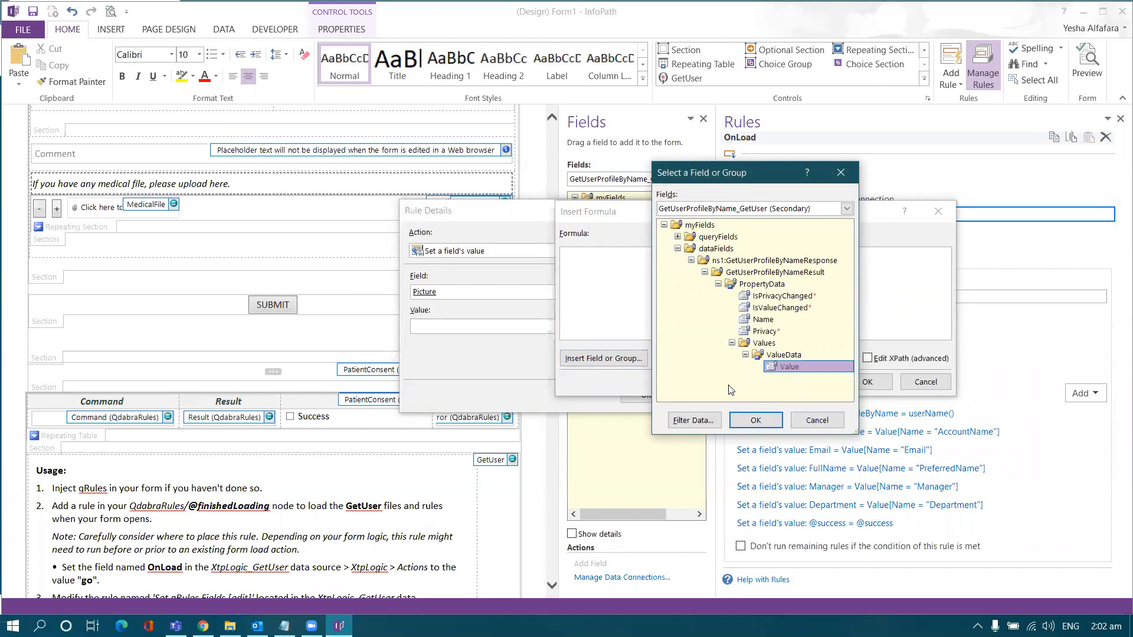
left_click(701, 420)
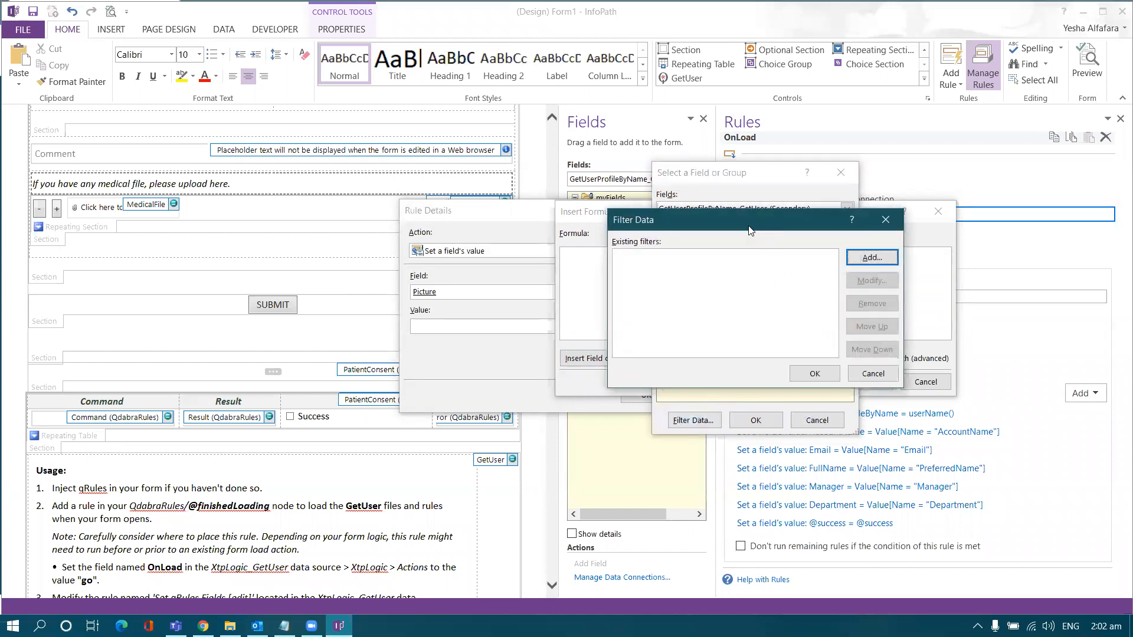
Step: Add a filter condition where Name is equal to the text 'Picture'
left_click_drag(749, 230, 716, 233)
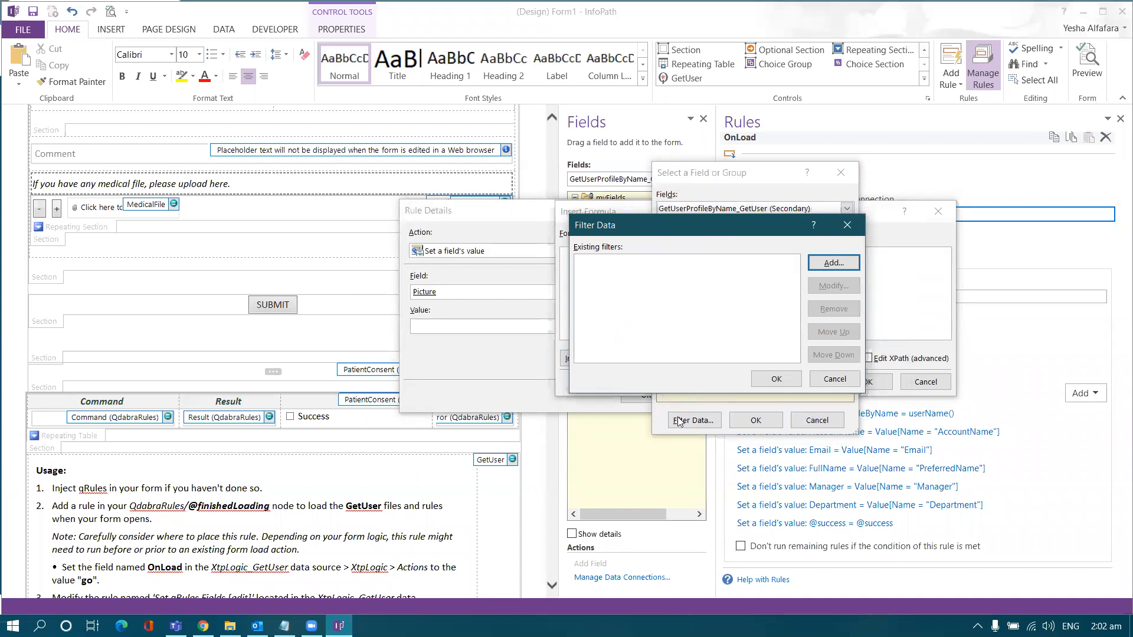
left_click(832, 263)
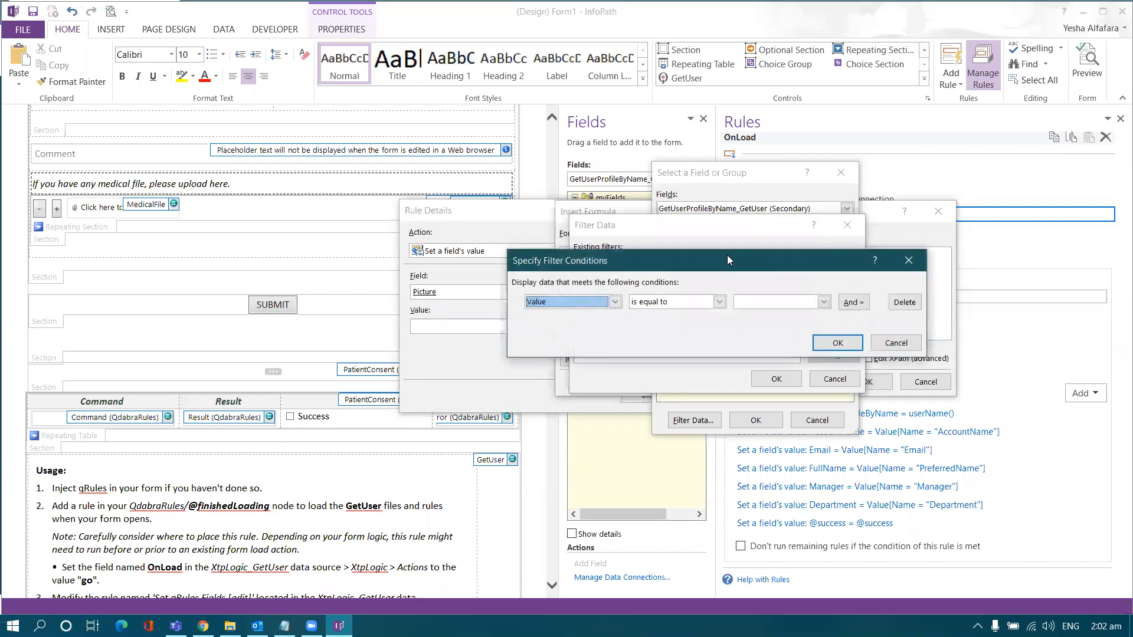
left_click_drag(729, 260, 664, 261)
left_click(543, 303)
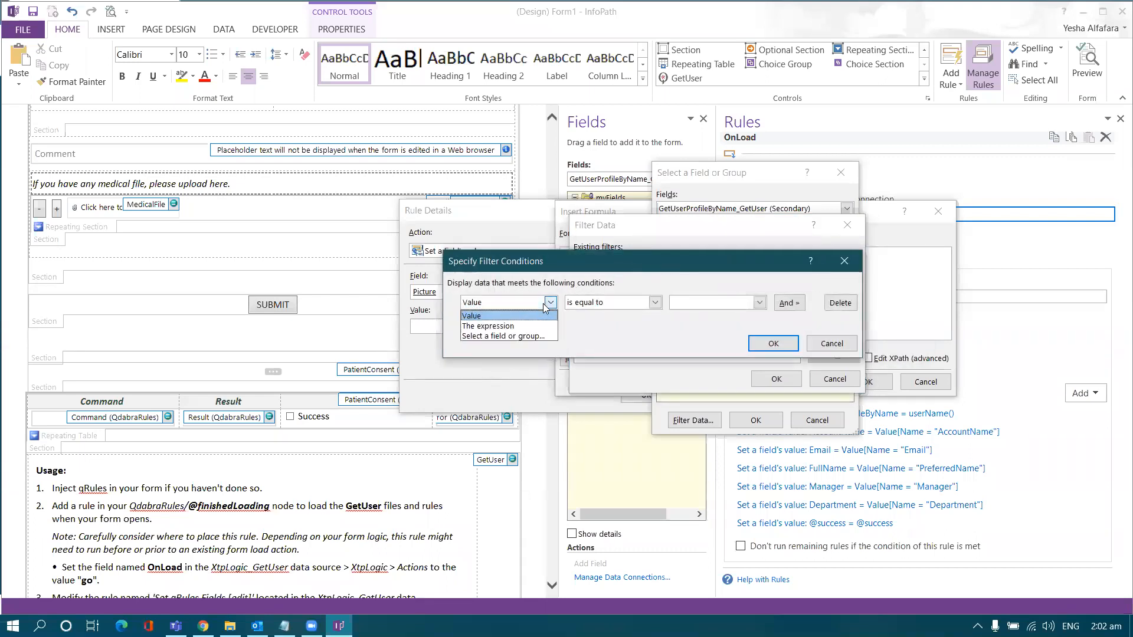
left_click(527, 336)
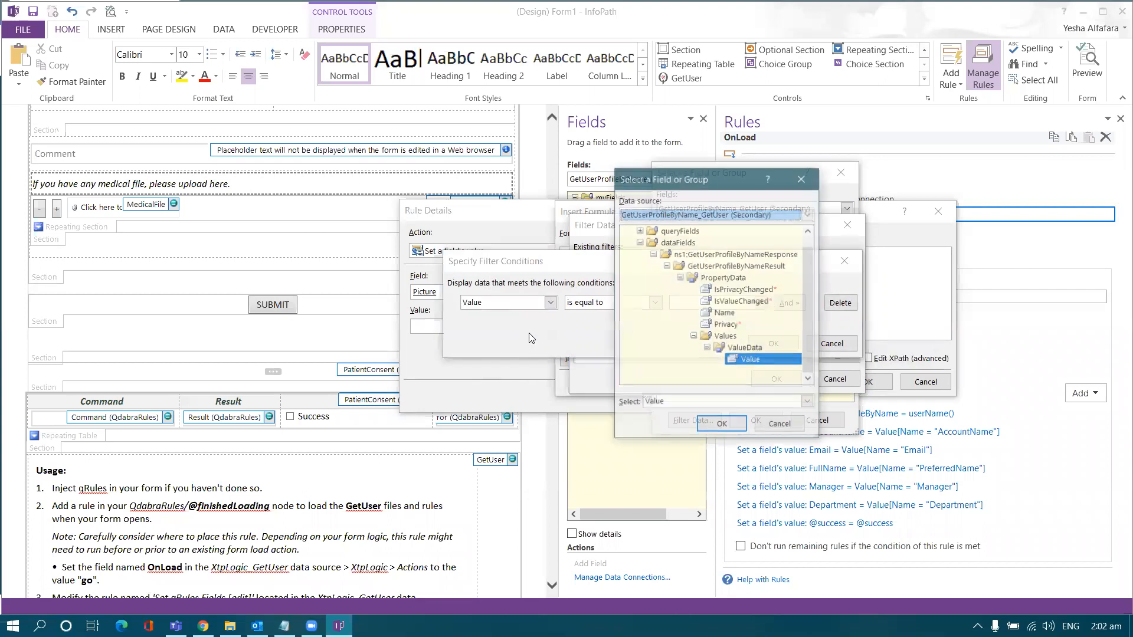
double_click(723, 313)
left_click(687, 304)
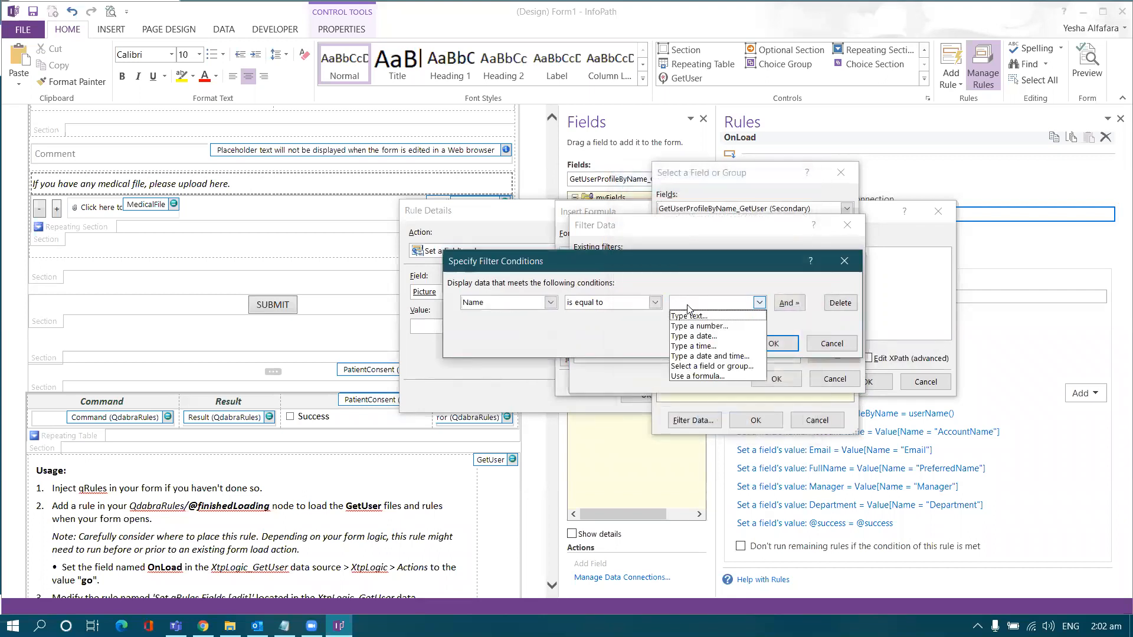
left_click(689, 316)
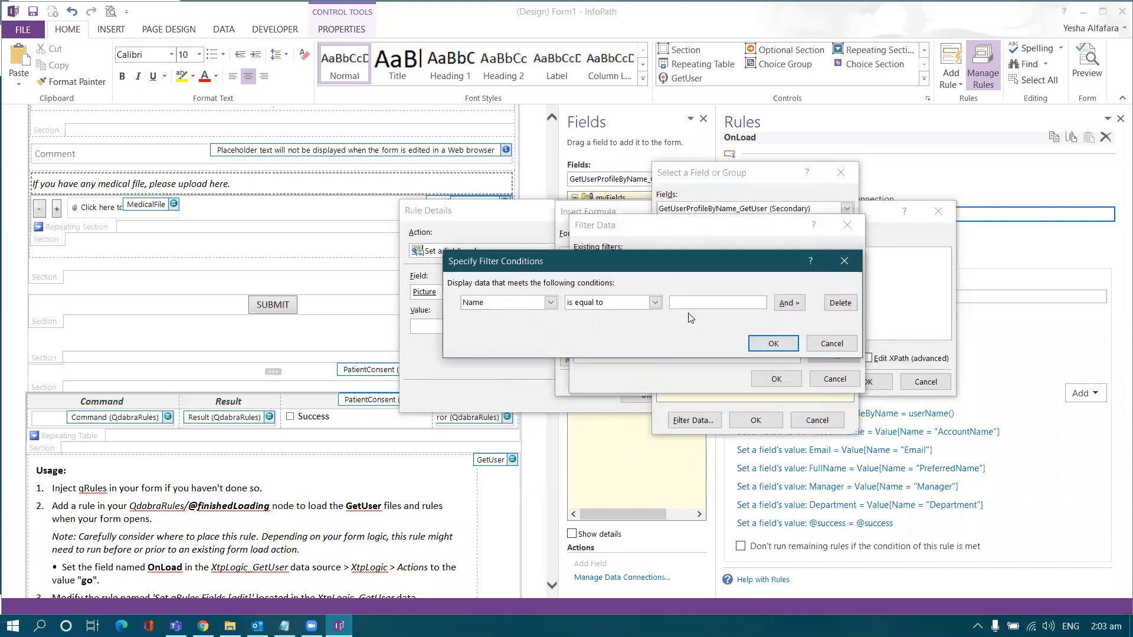
key("Caps_Lock")
type("P")
key("Caps_Lock")
type("icture")
left_click(762, 342)
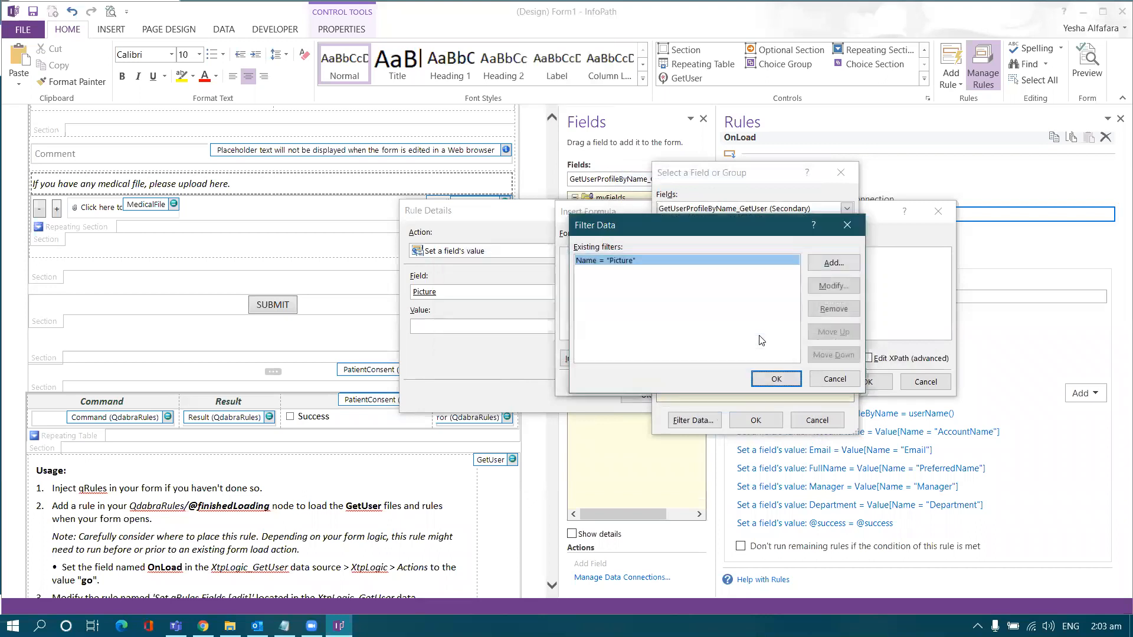
Step: Apply the filter so the Picture action's value reads Value[Name = "Picture"]
left_click(766, 378)
left_click(755, 419)
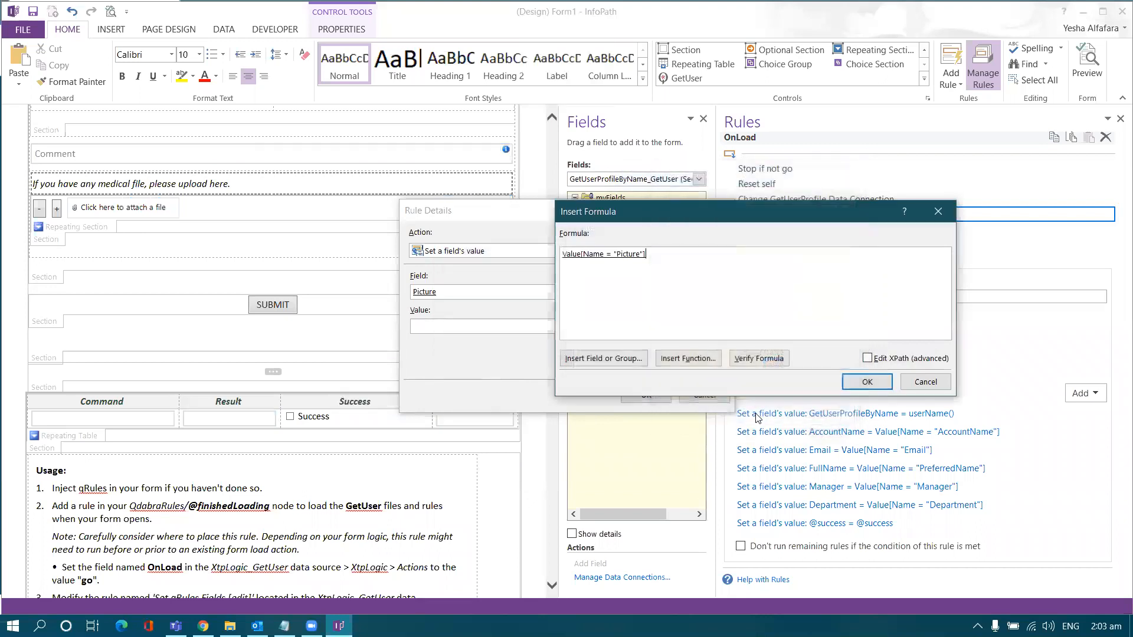
left_click(868, 382)
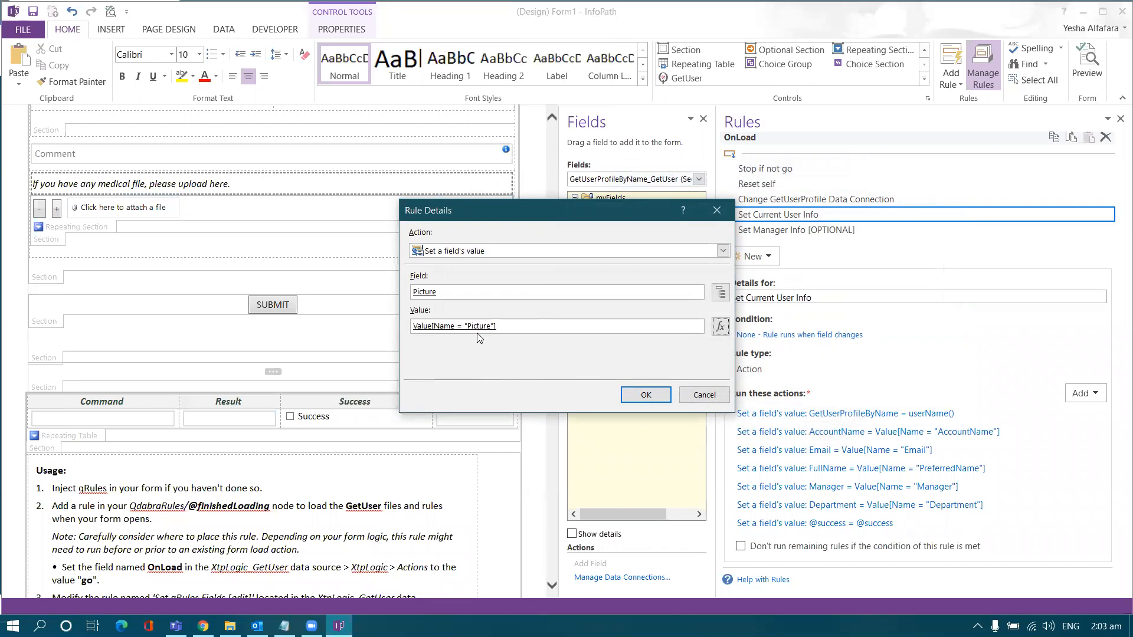
left_click(203, 626)
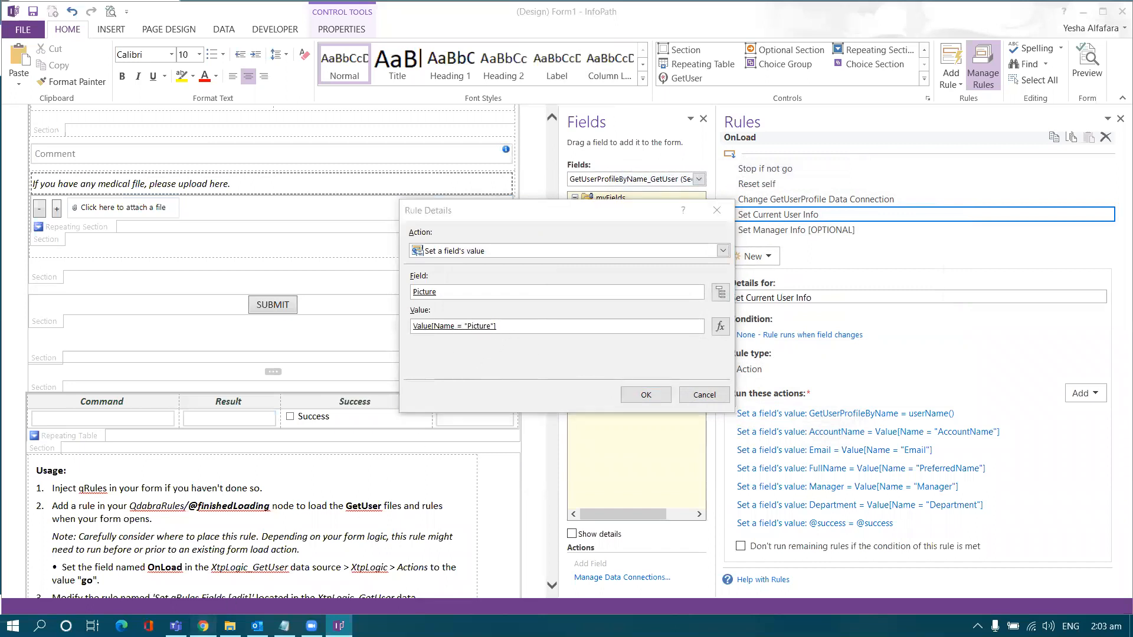
scroll(519, 475, "up", 2)
scroll(548, 474, "up", 2)
scroll(546, 473, "down", 4)
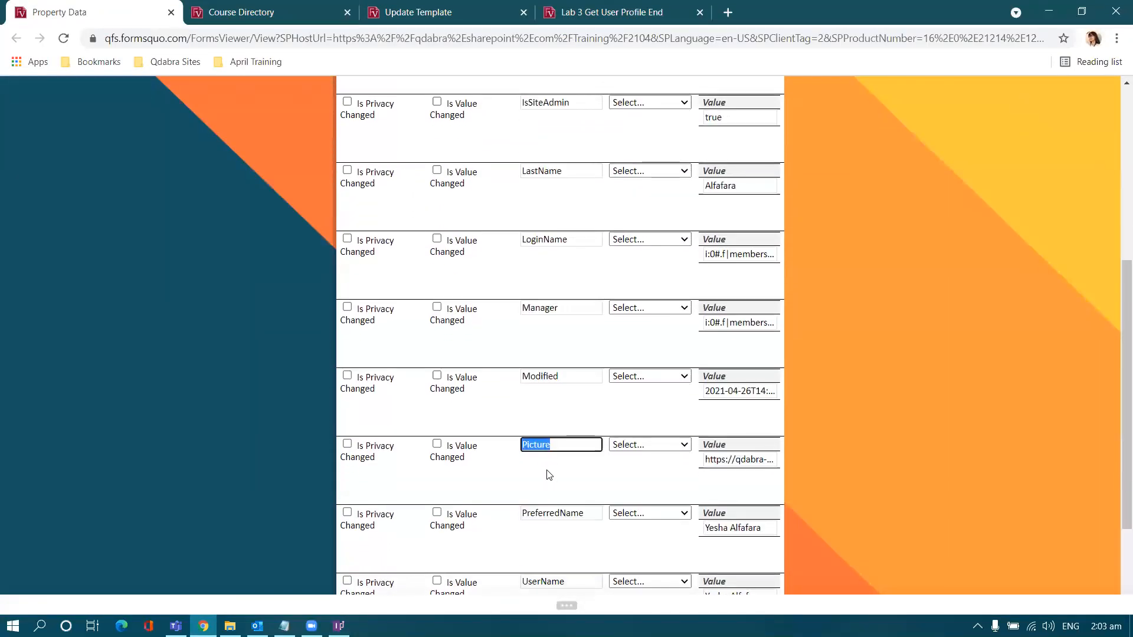
left_click(737, 459)
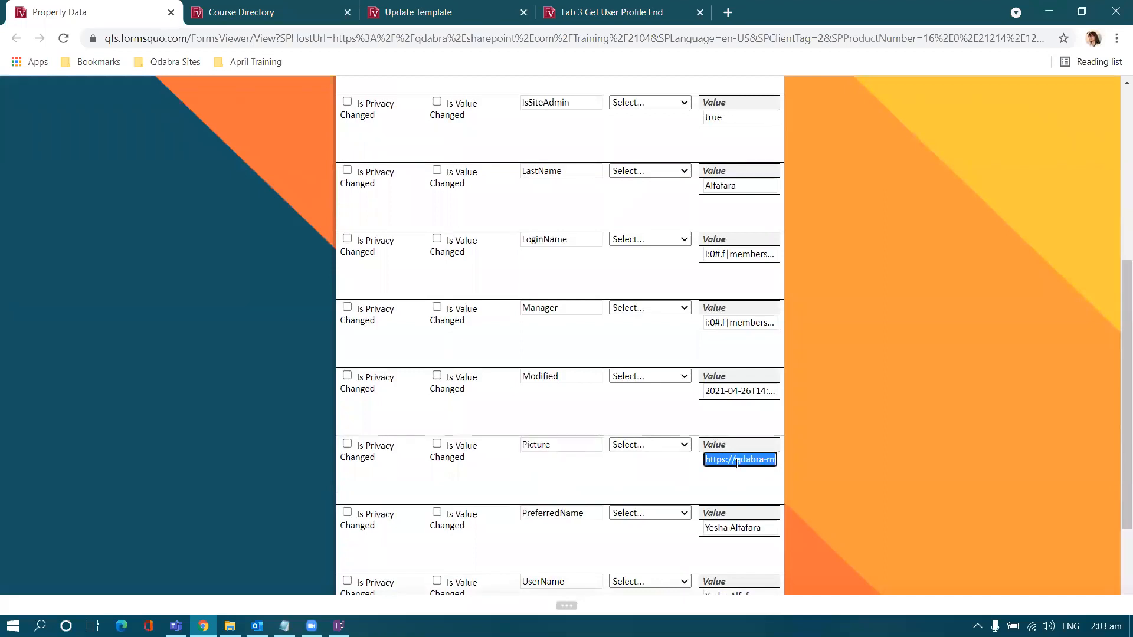
scroll(737, 463, "up", 6)
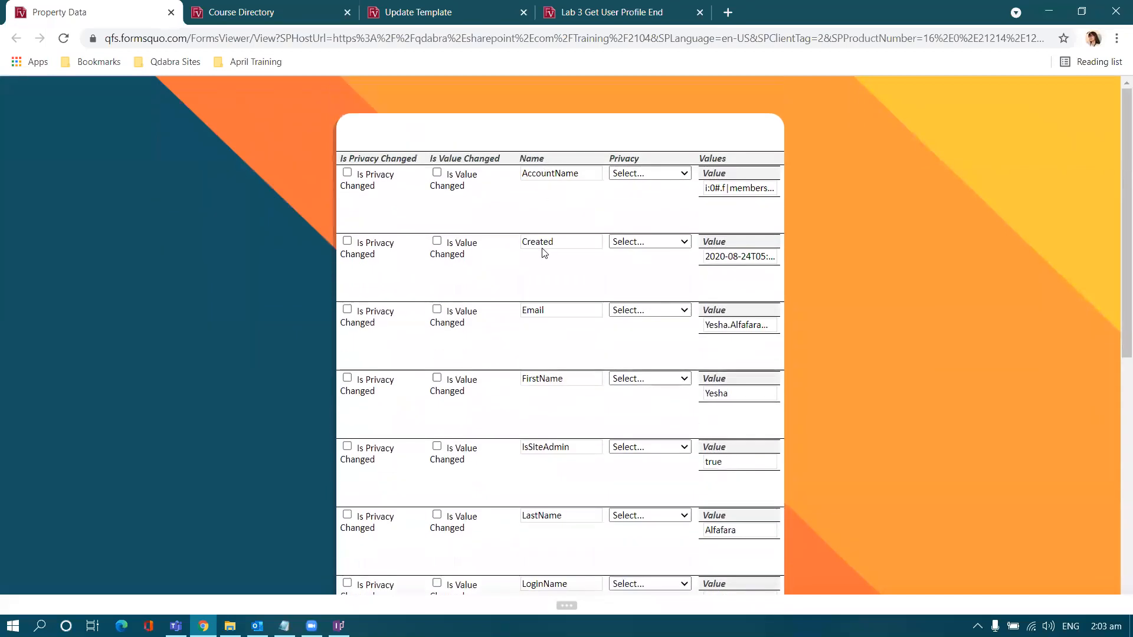
scroll(542, 254, "down", 5)
double_click(529, 416)
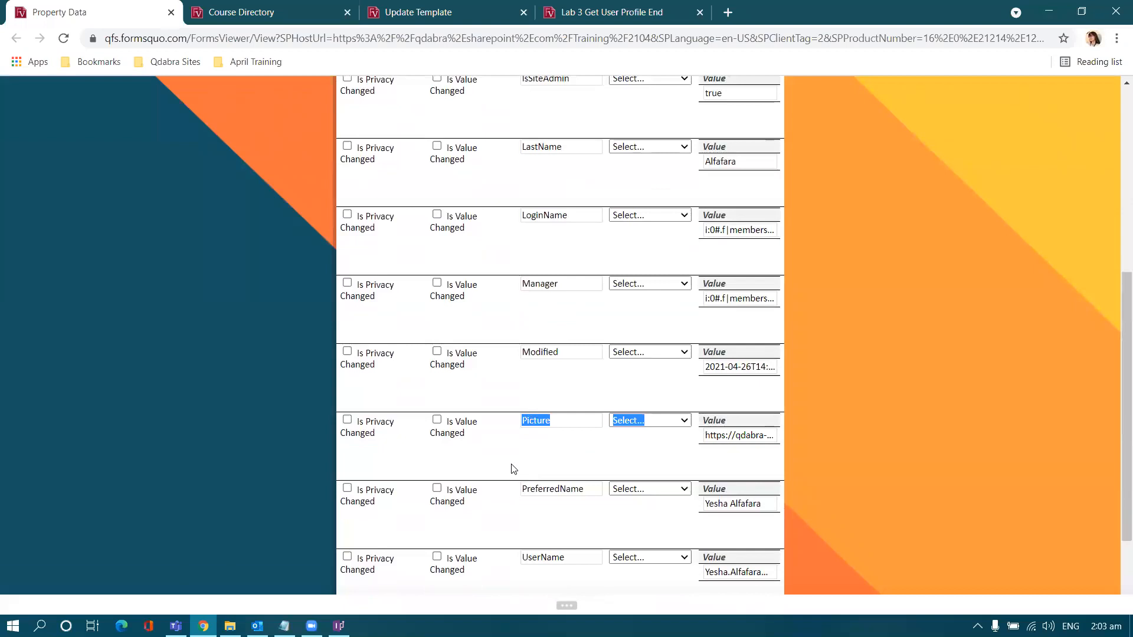
left_click(661, 455)
mouse_move(339, 625)
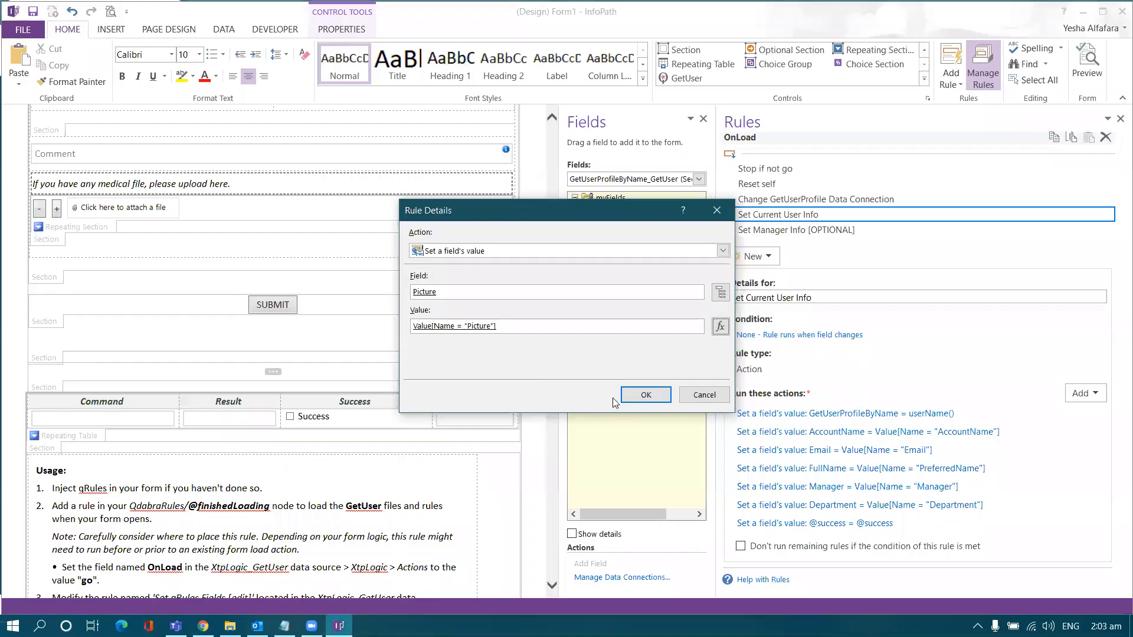
left_click(645, 395)
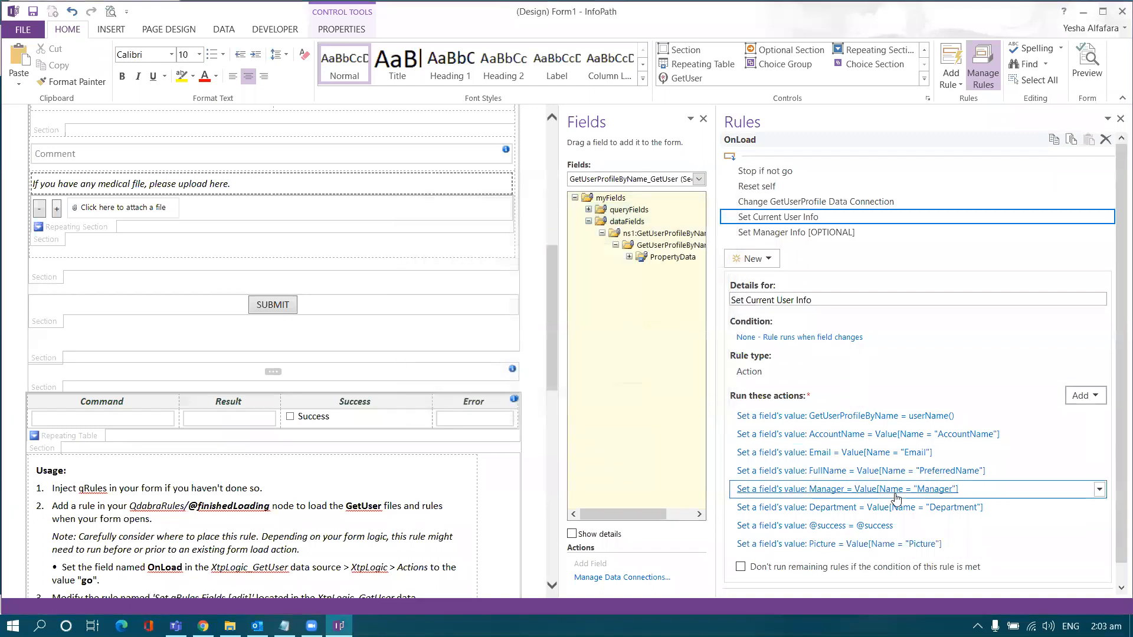
scroll(894, 508, "down", 2)
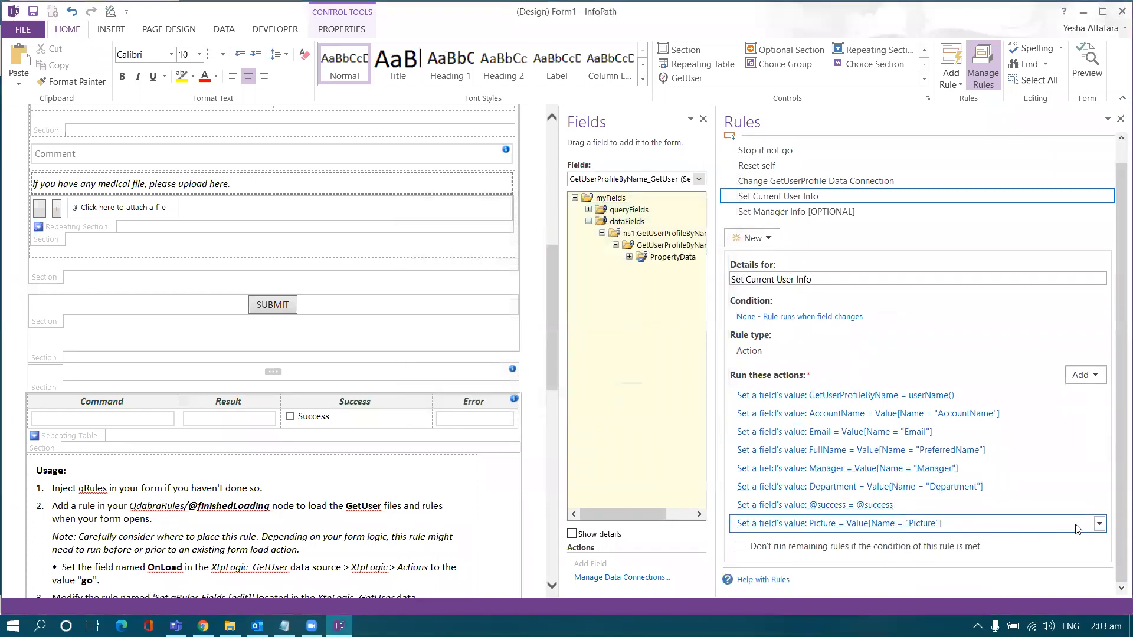
left_click(1098, 525)
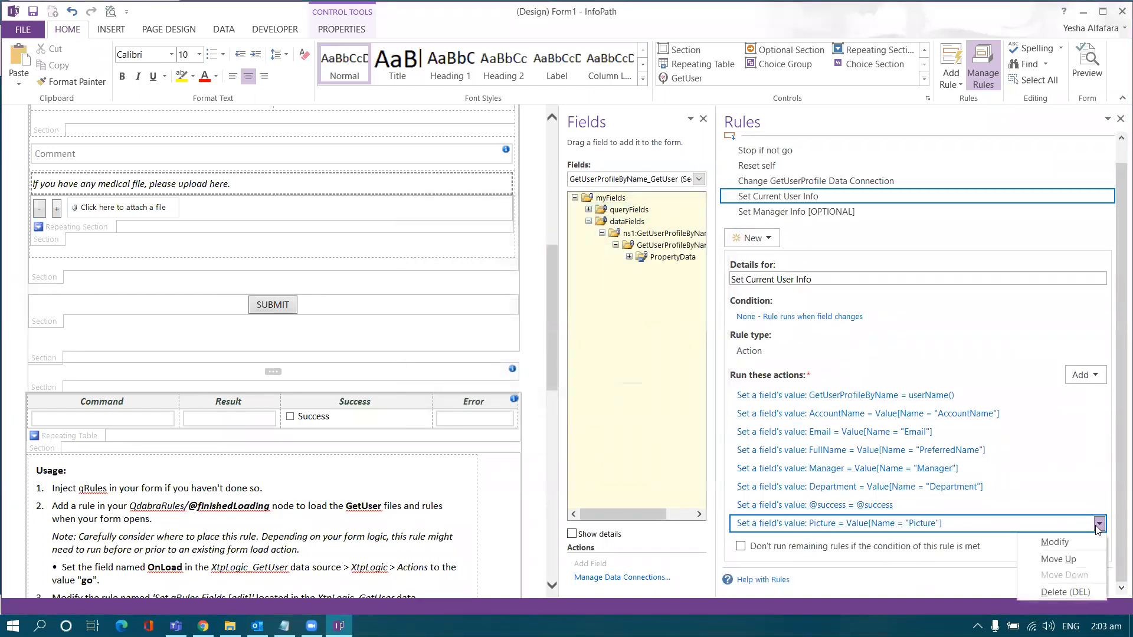
left_click(1075, 560)
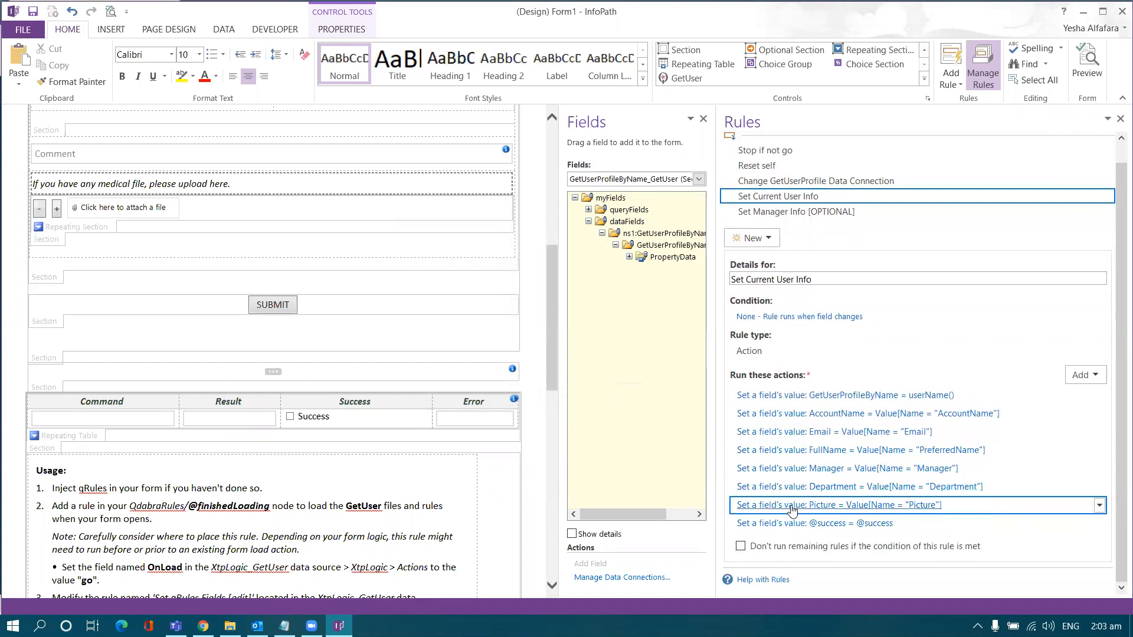
Step: Return to the Time Off Request header and select the user details section table
scroll(475, 389, "up", 1)
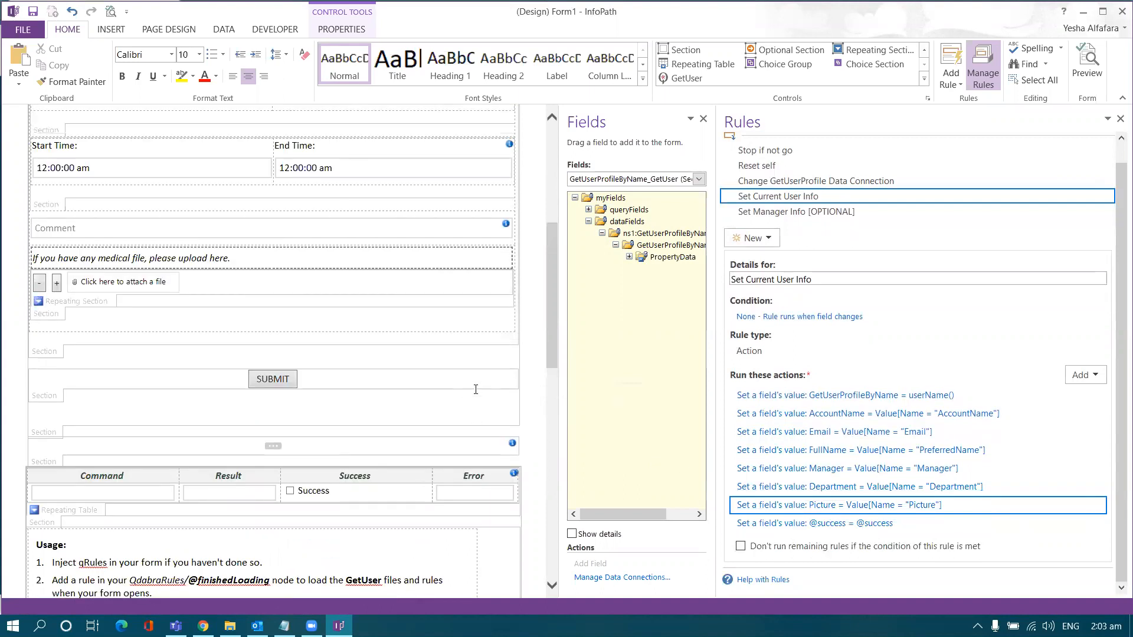
scroll(475, 390, "up", 3)
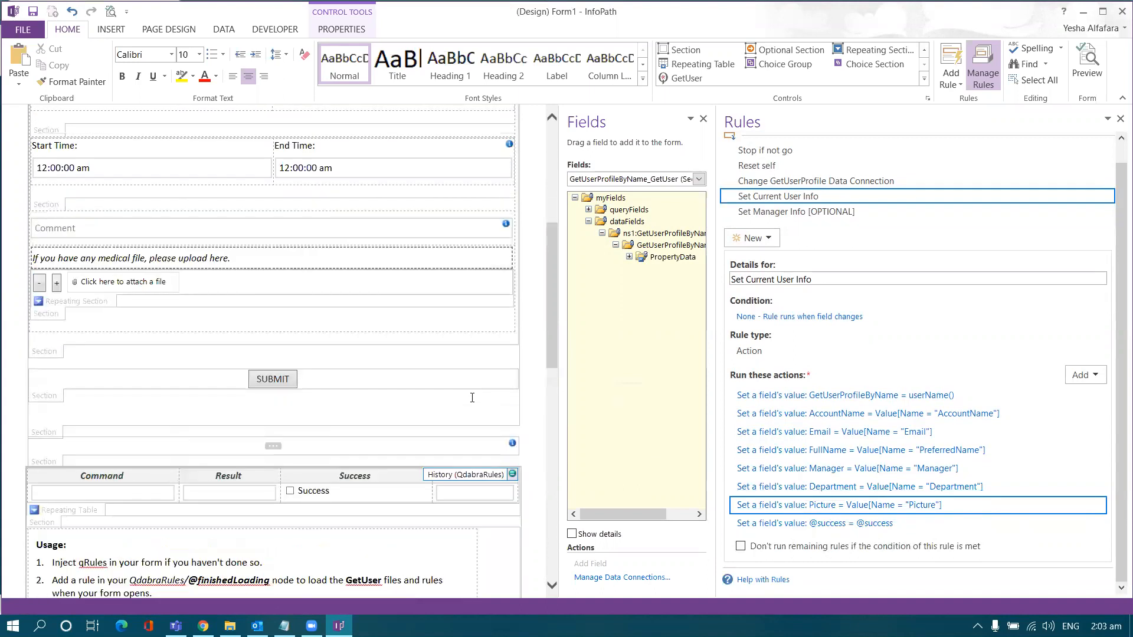
scroll(472, 397, "up", 2)
left_click(387, 275)
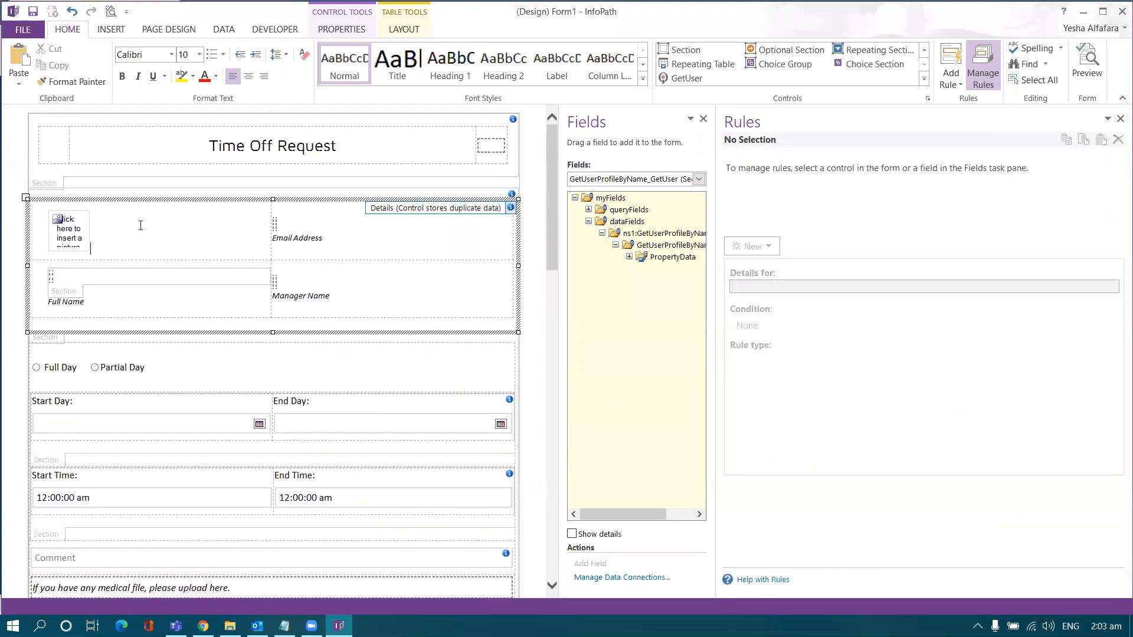
Step: Rebind the calculated value above Full Name to XtpLogic_GetUser's CurrentUser FullName field
left_click(78, 230)
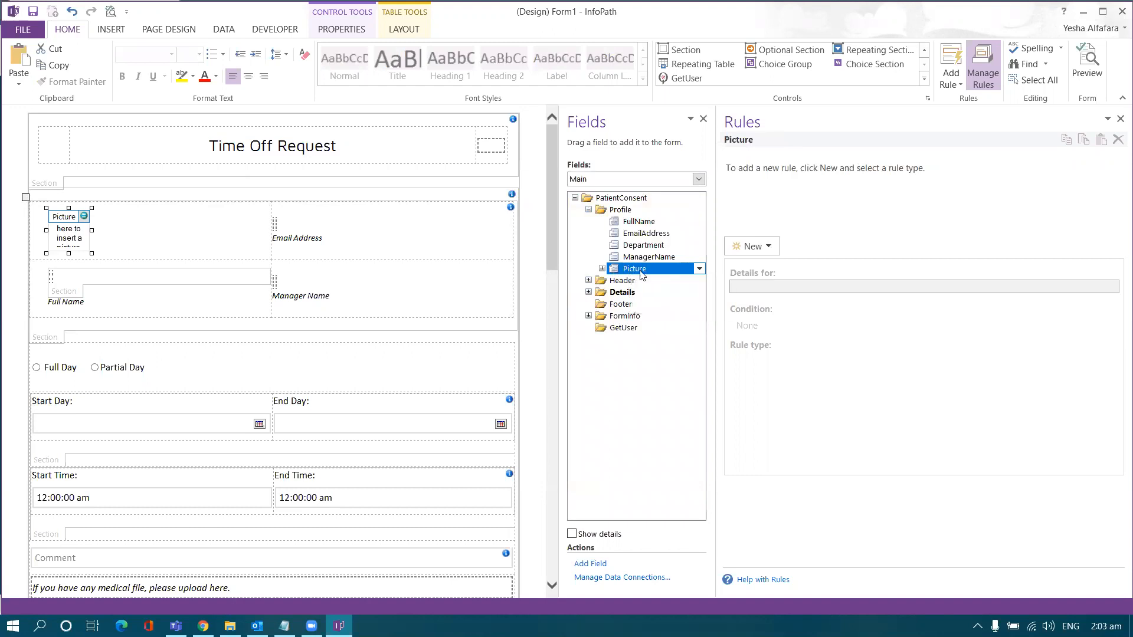
left_click(51, 276)
left_click(51, 277)
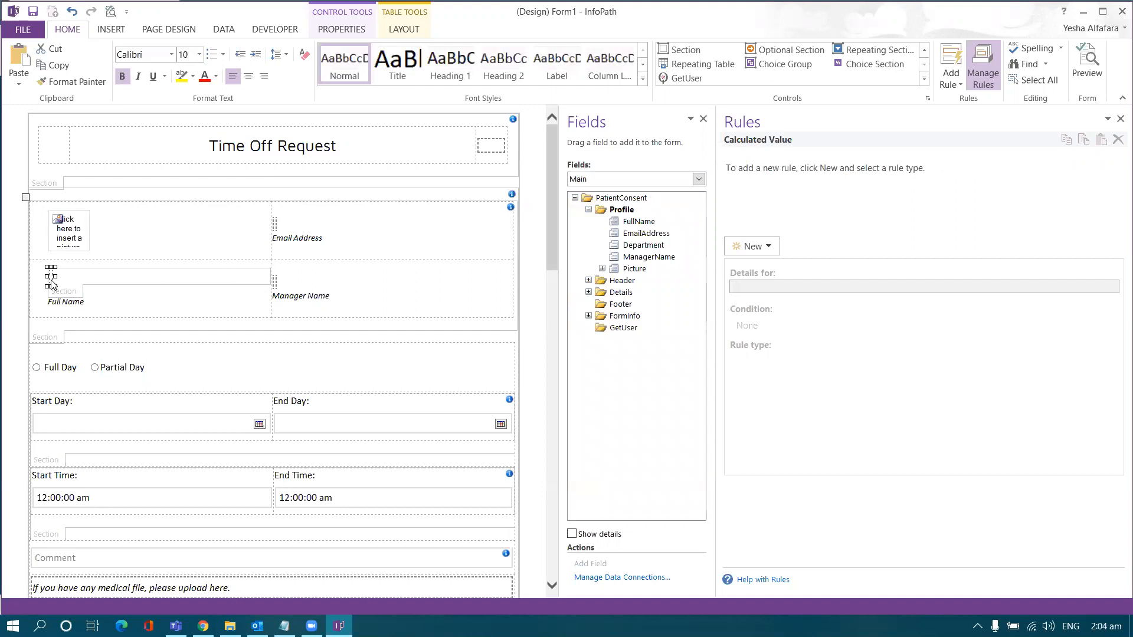
right_click(52, 284)
left_click(99, 418)
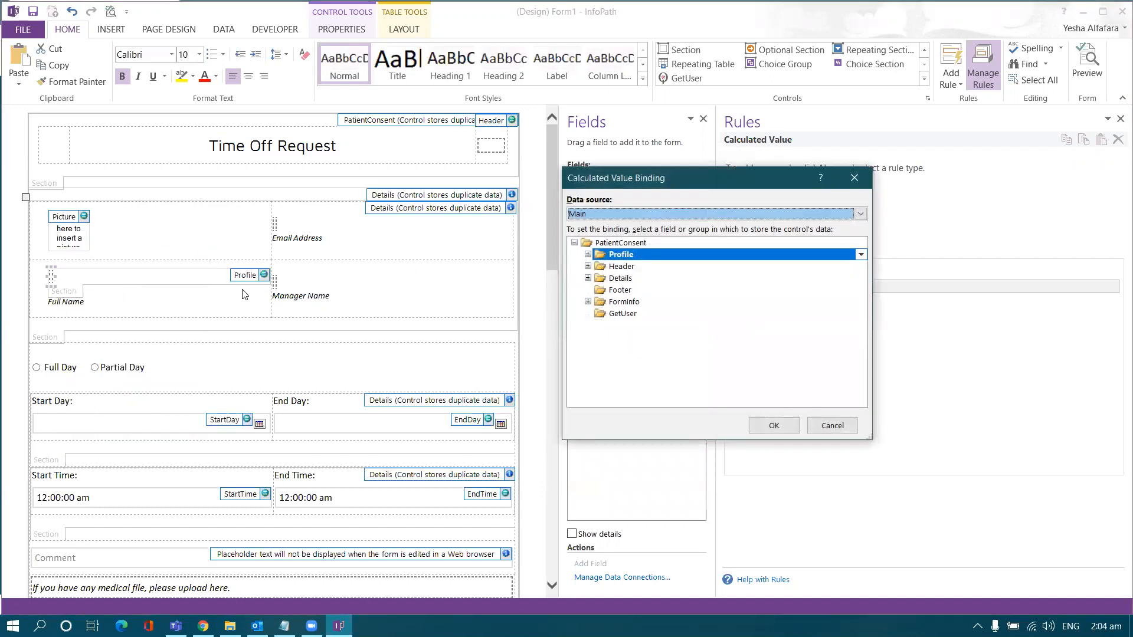
left_click(597, 215)
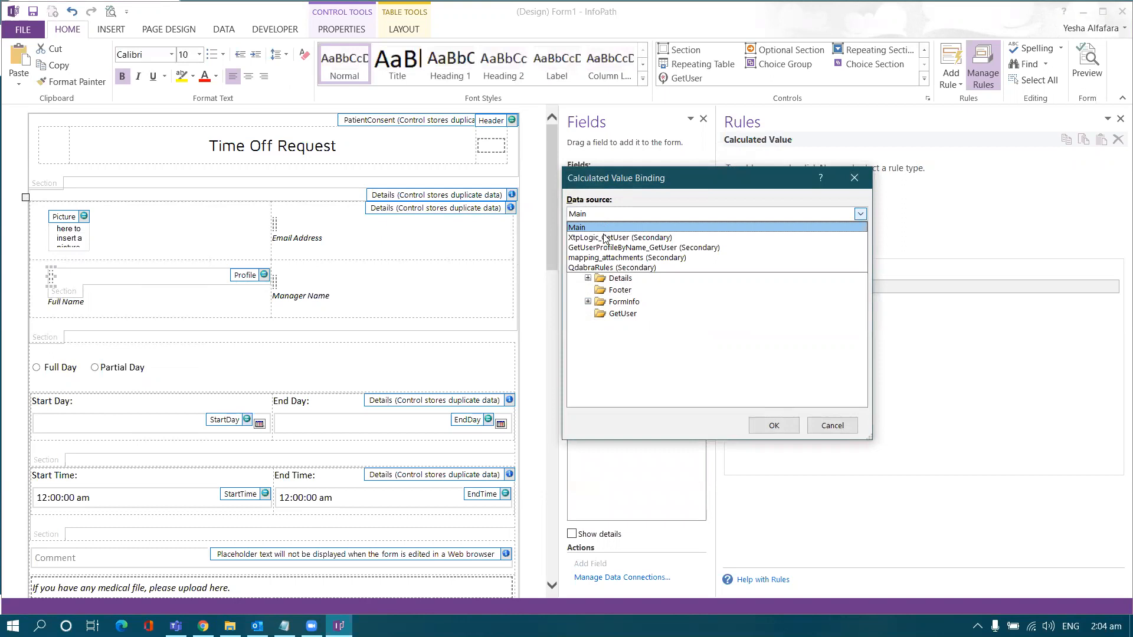
left_click(605, 238)
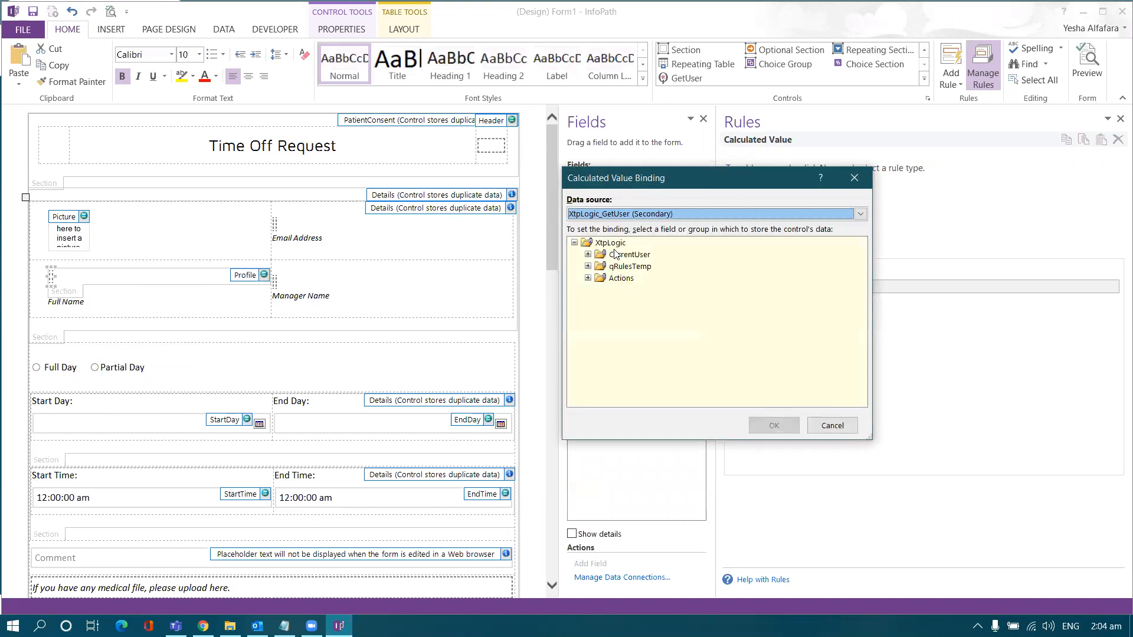
left_click(588, 255)
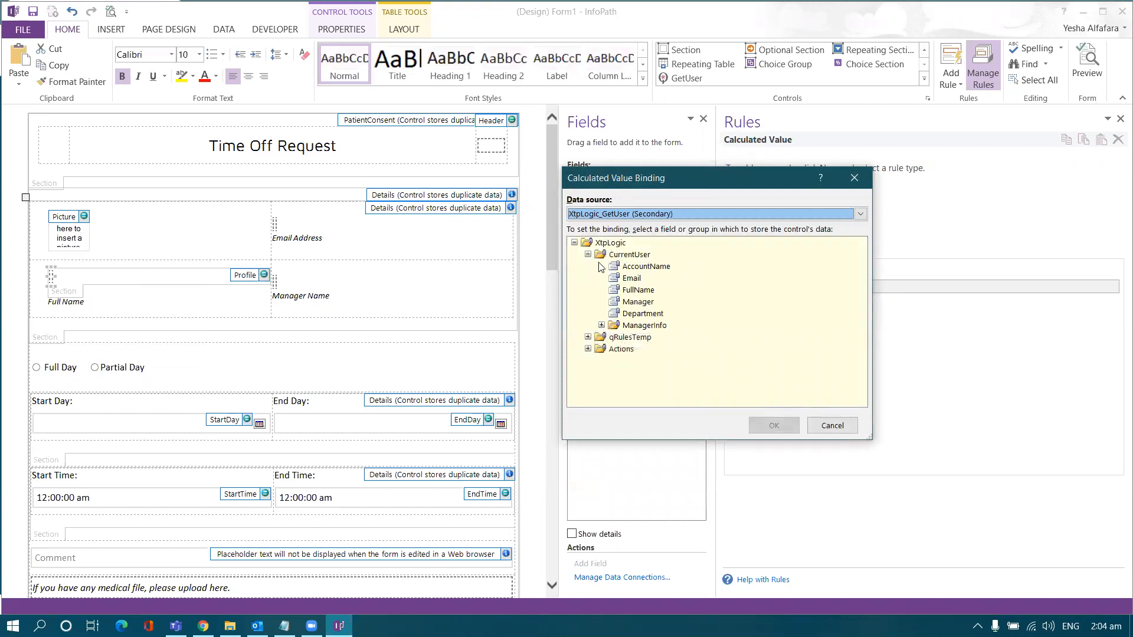
left_click(633, 292)
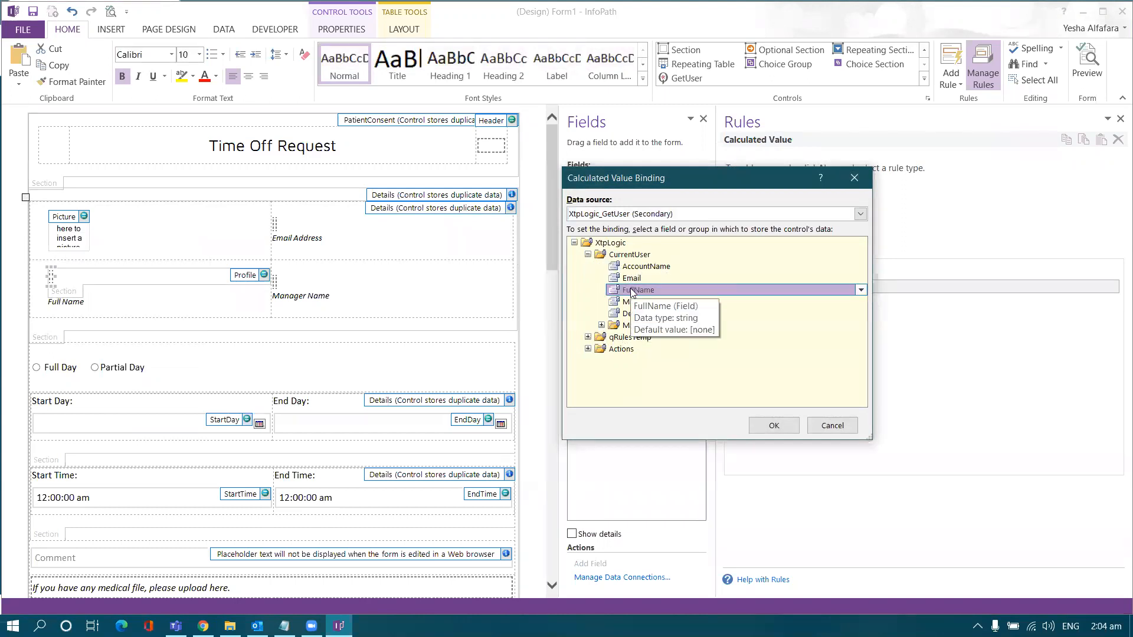
double_click(633, 294)
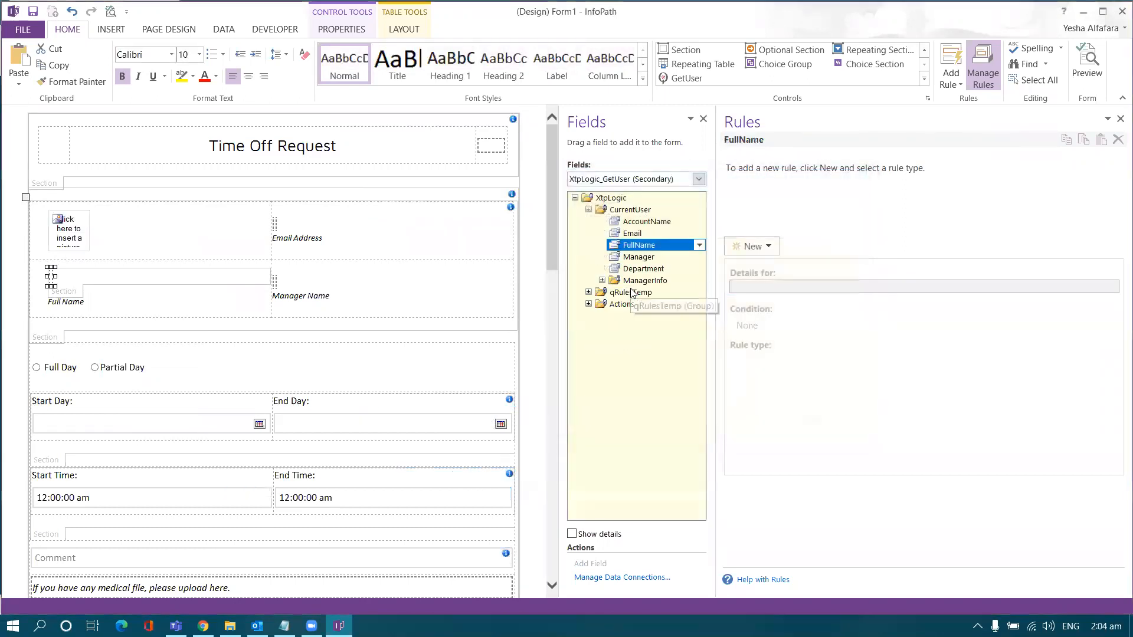
left_click(276, 223)
Step: Bind the Email Address value to XtpLogic_GetUser's CurrentUser Email field
right_click(276, 224)
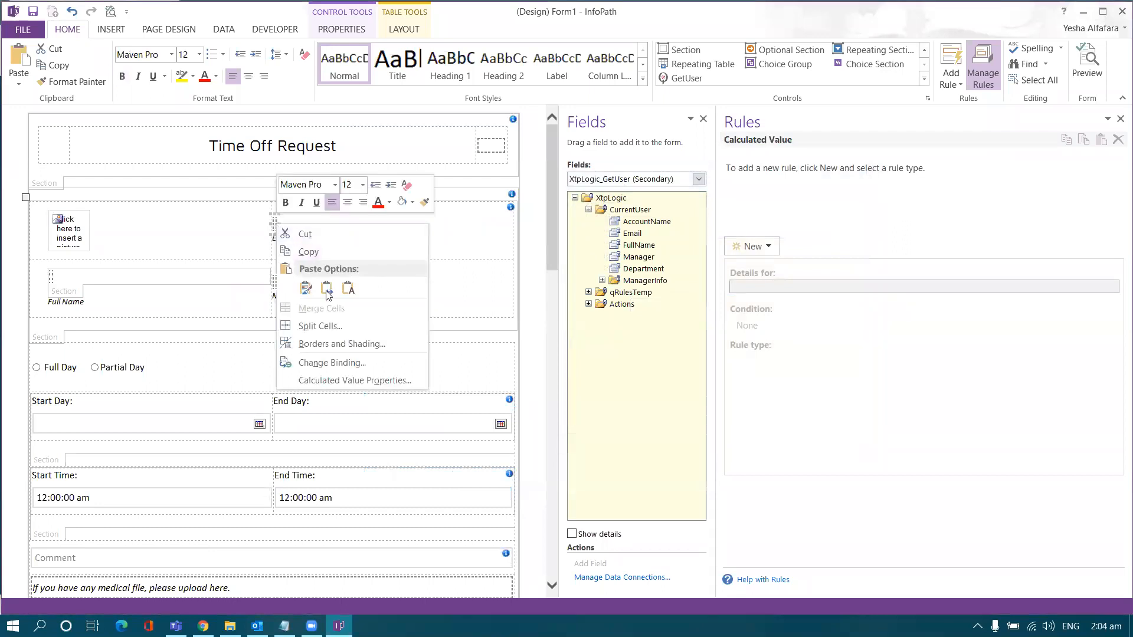
left_click(332, 363)
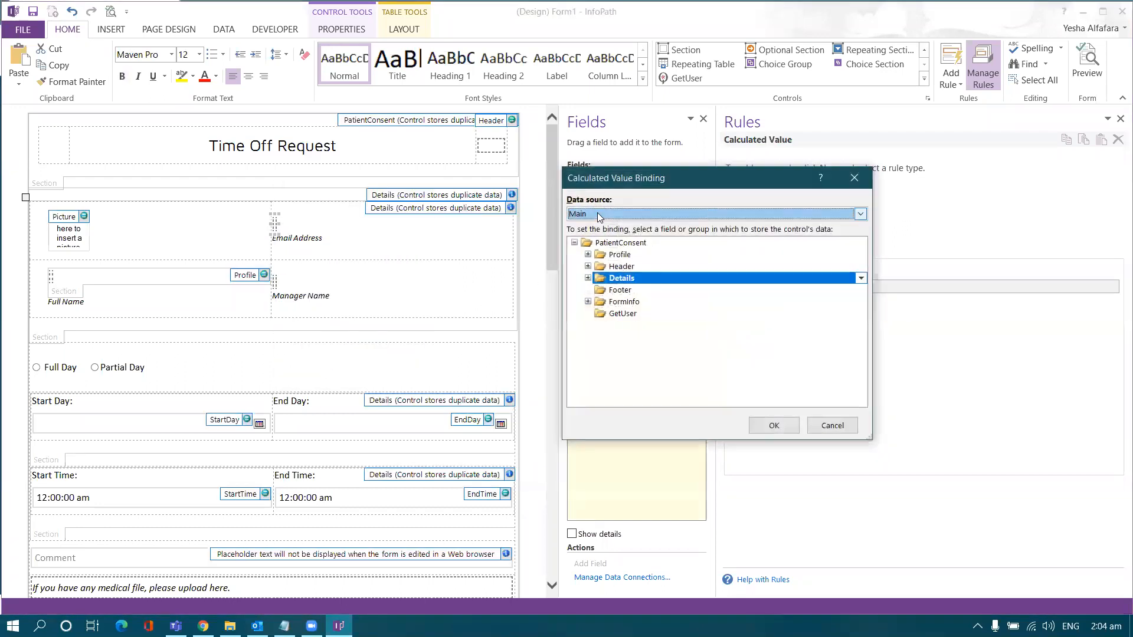
left_click(599, 215)
left_click(601, 238)
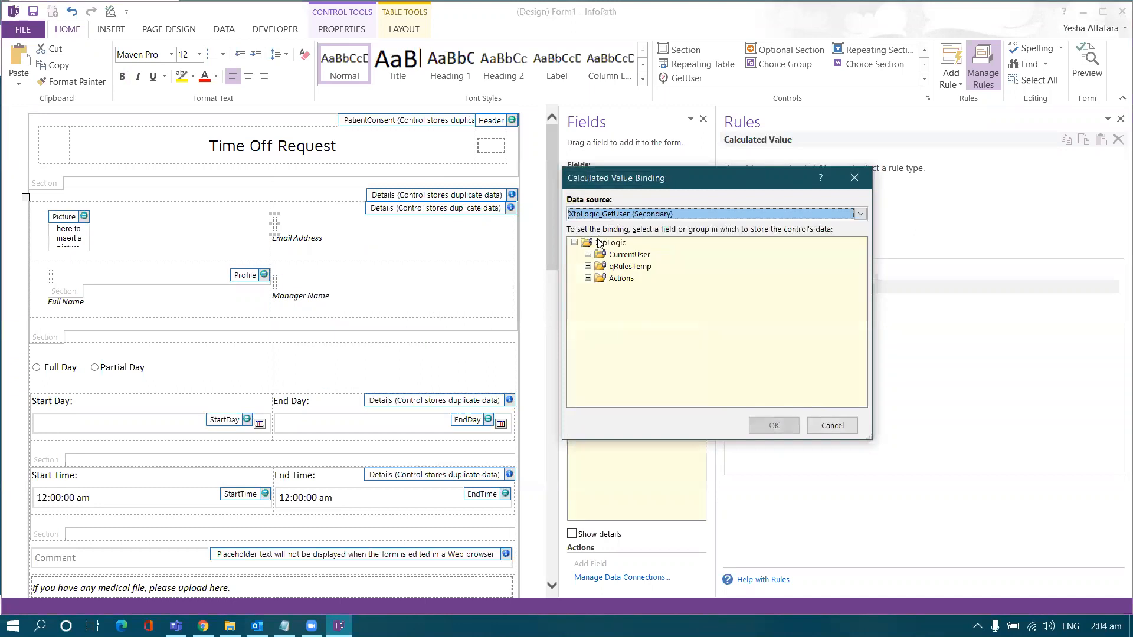
left_click(588, 254)
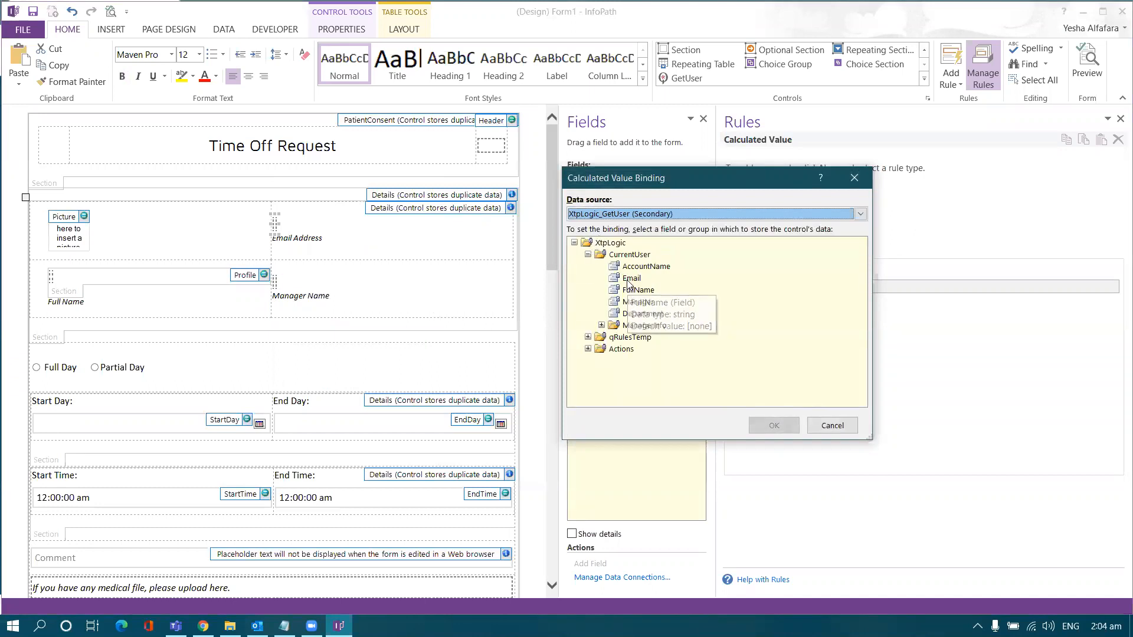
double_click(632, 278)
Step: Bind the Manager Name value to XtpLogic_GetUser's CurrentUser > ManagerInfo > FullName field
left_click(498, 273)
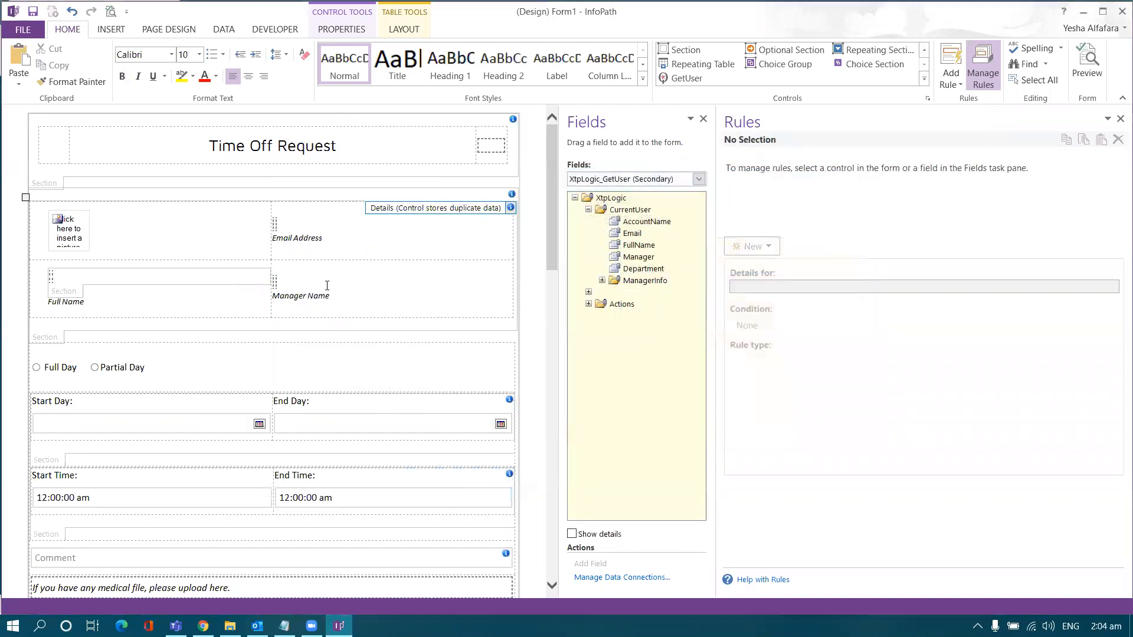
left_click(275, 288)
right_click(275, 288)
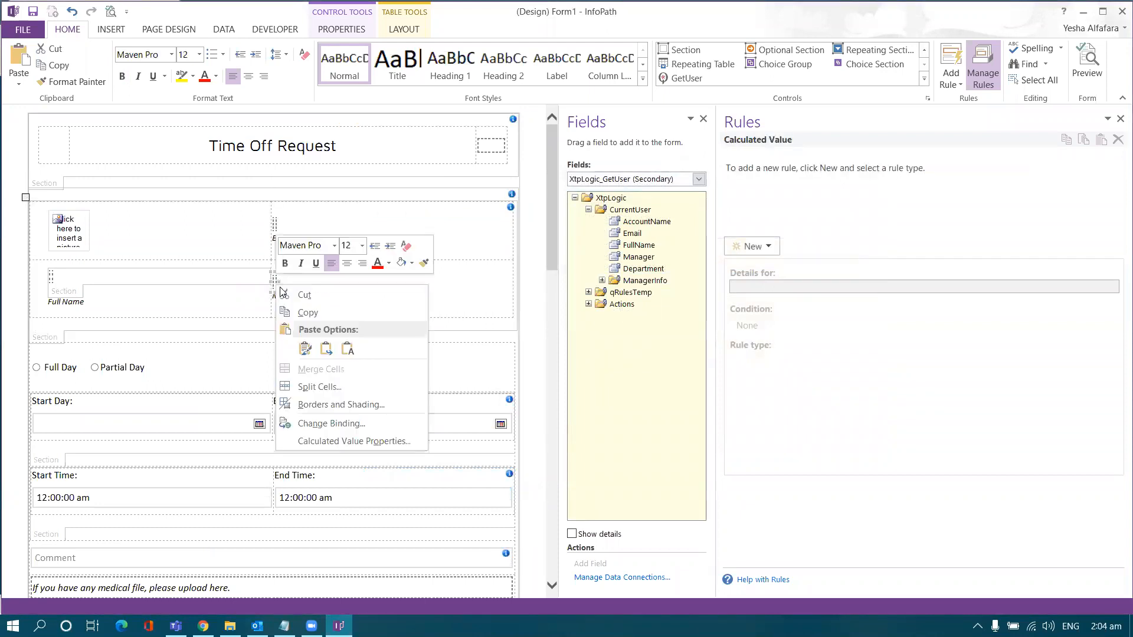
left_click(318, 422)
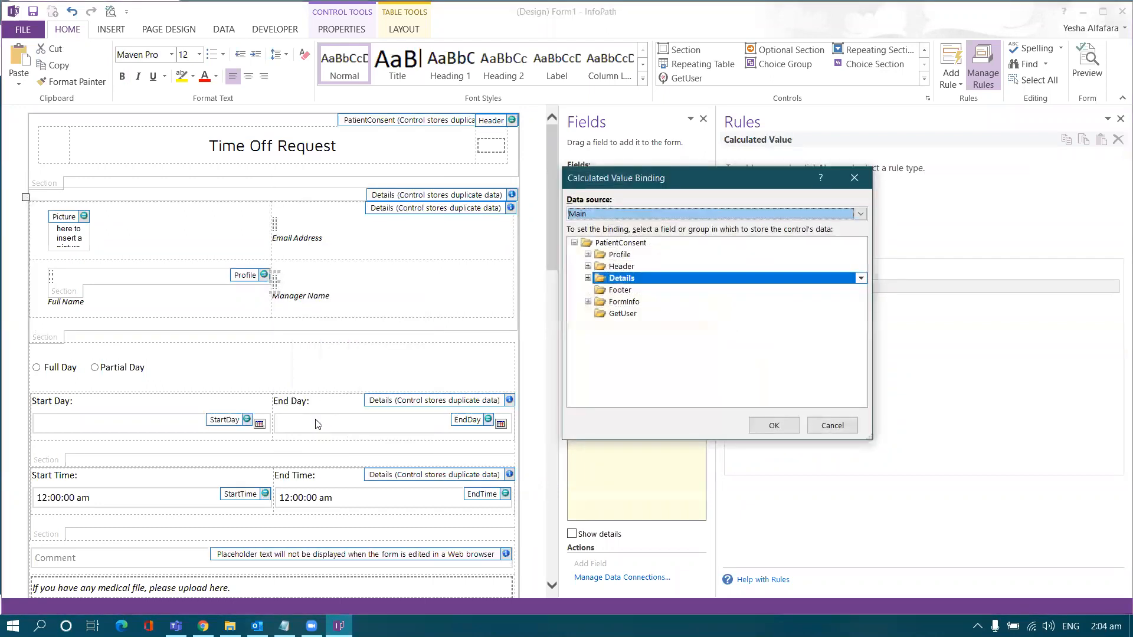
left_click(615, 216)
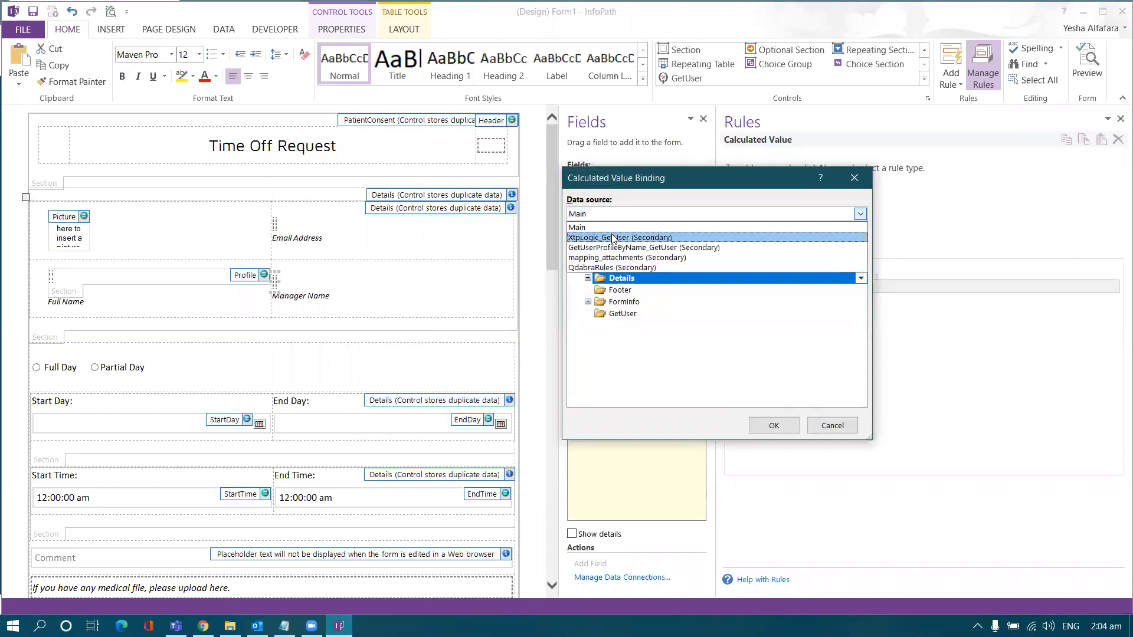
left_click(613, 238)
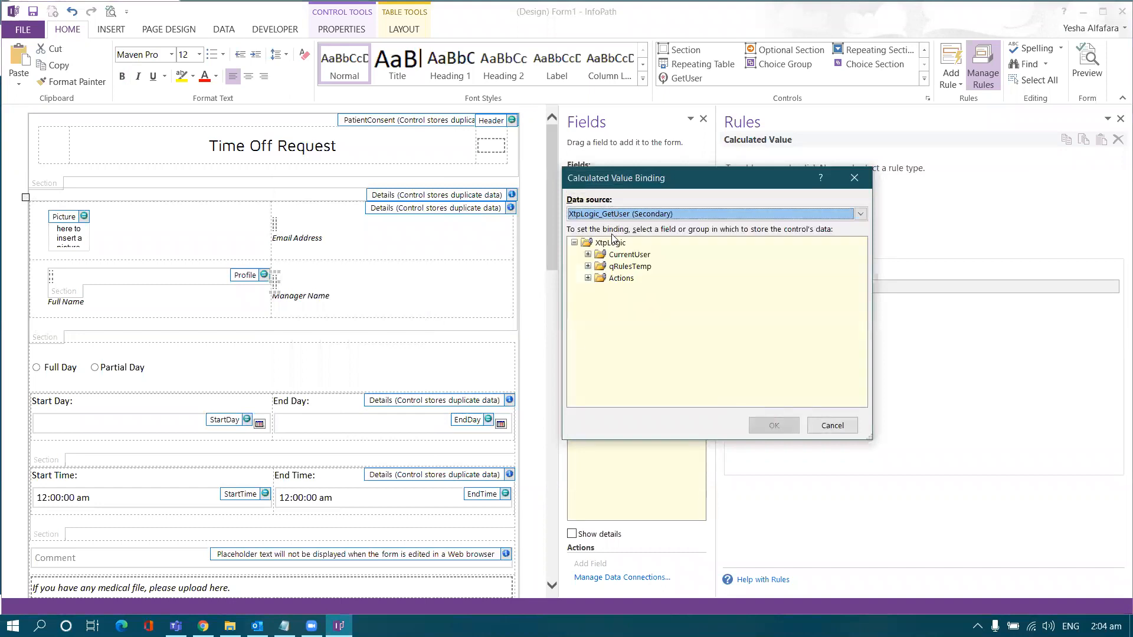
left_click(589, 255)
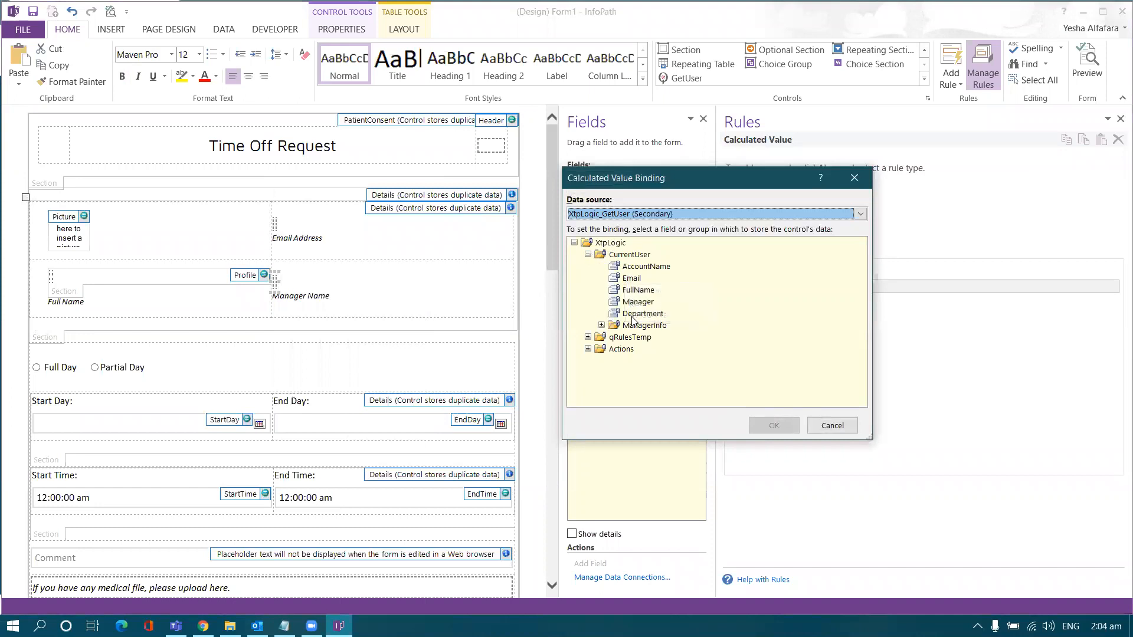
left_click(601, 325)
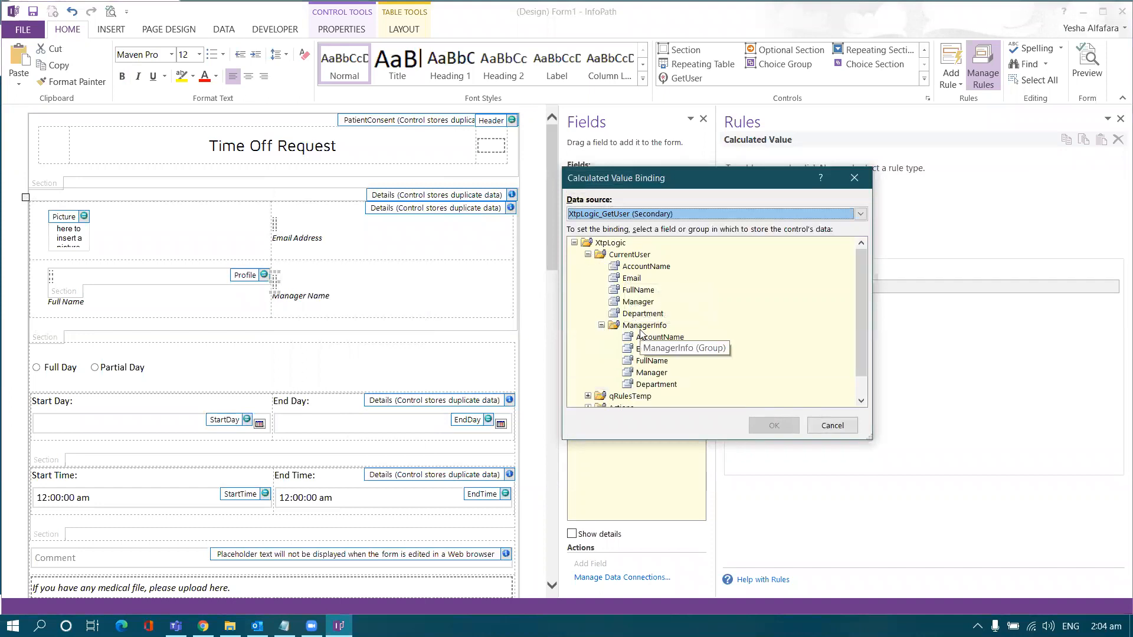
left_click(649, 361)
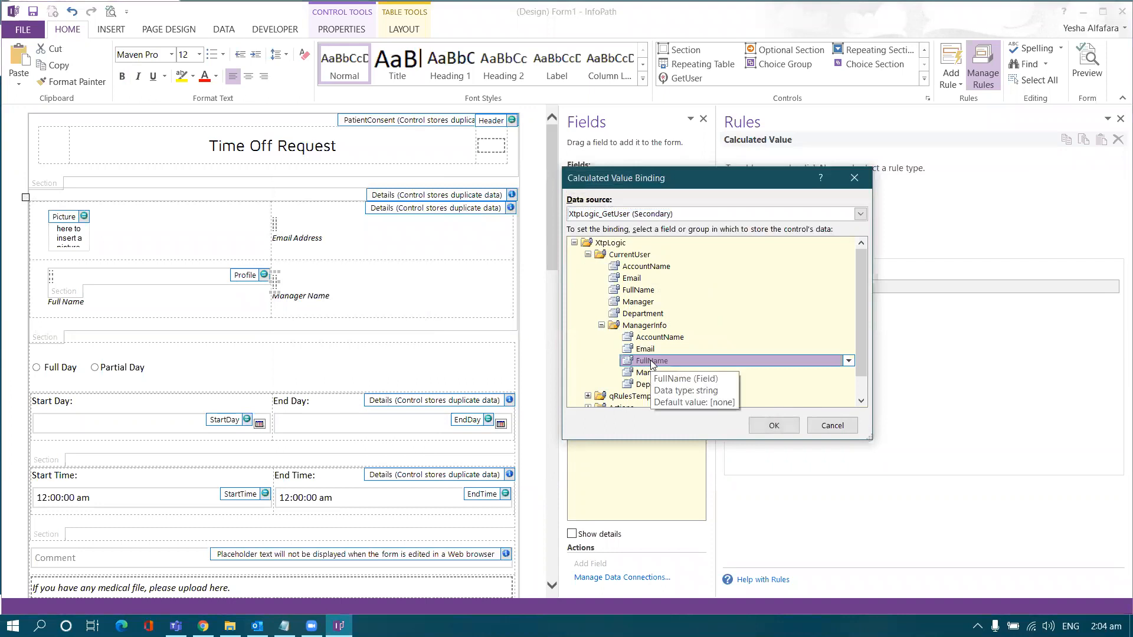
double_click(652, 361)
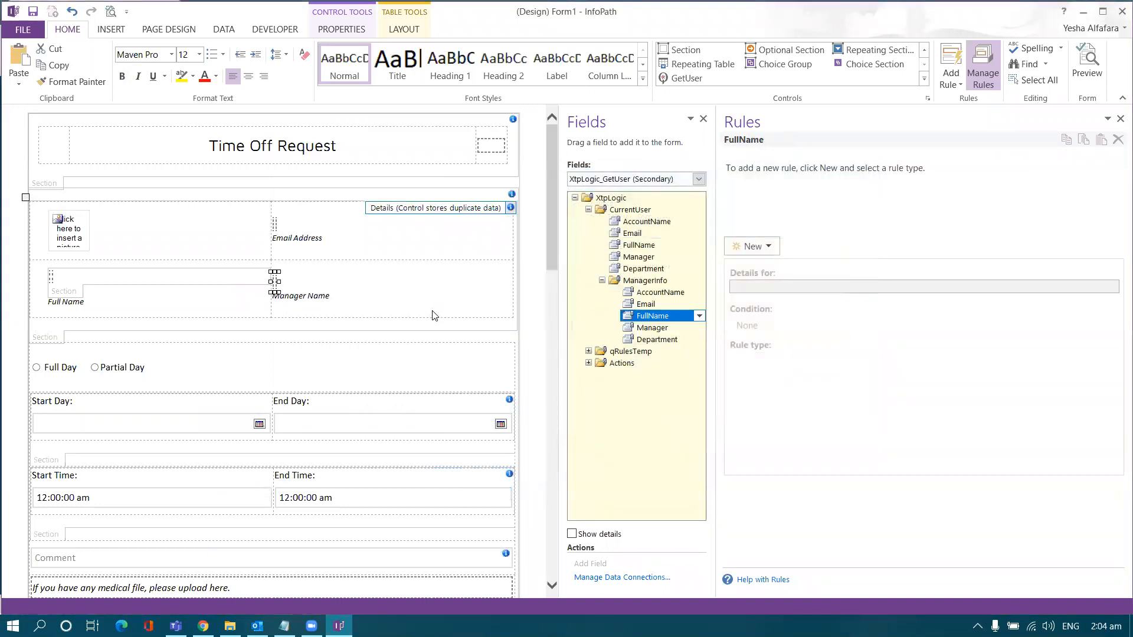
left_click(401, 297)
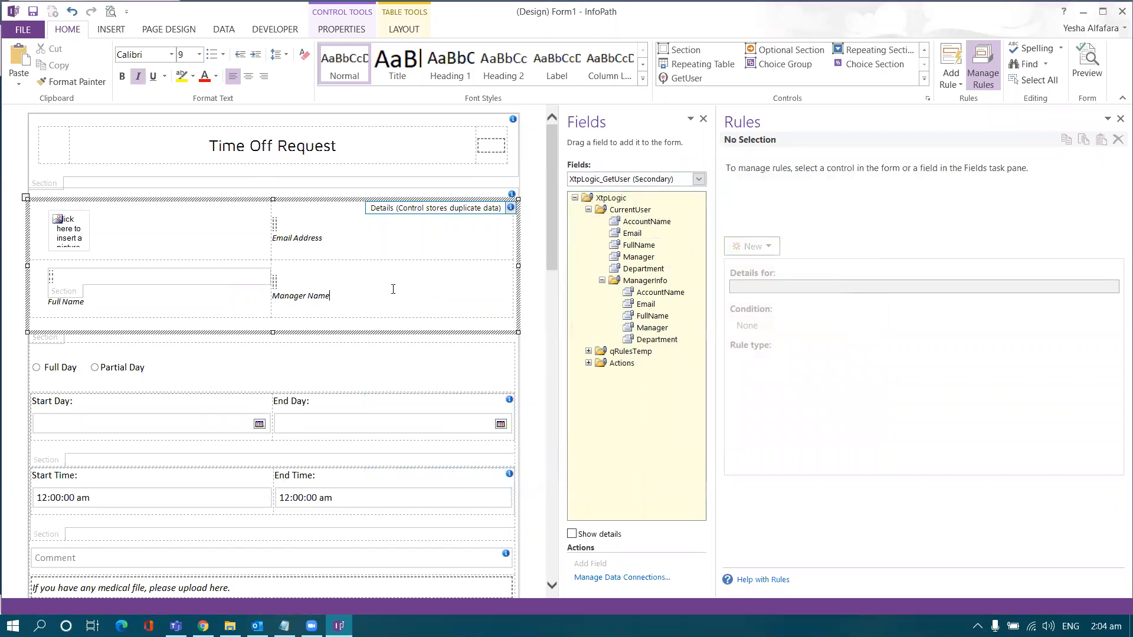
left_click_drag(426, 299, 228, 229)
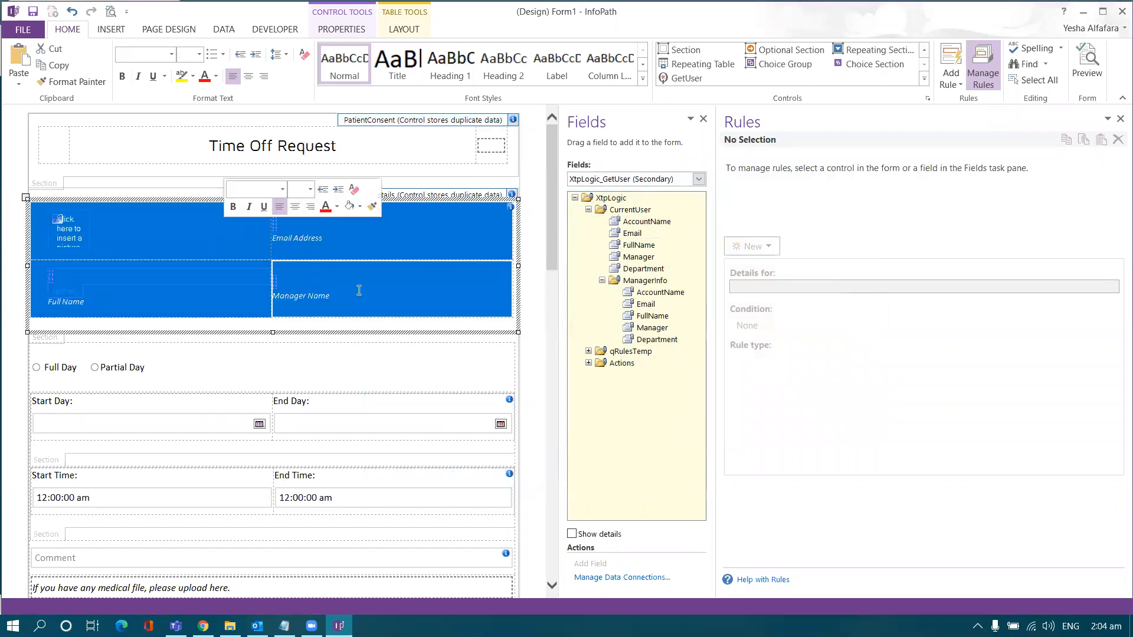
left_click(395, 299)
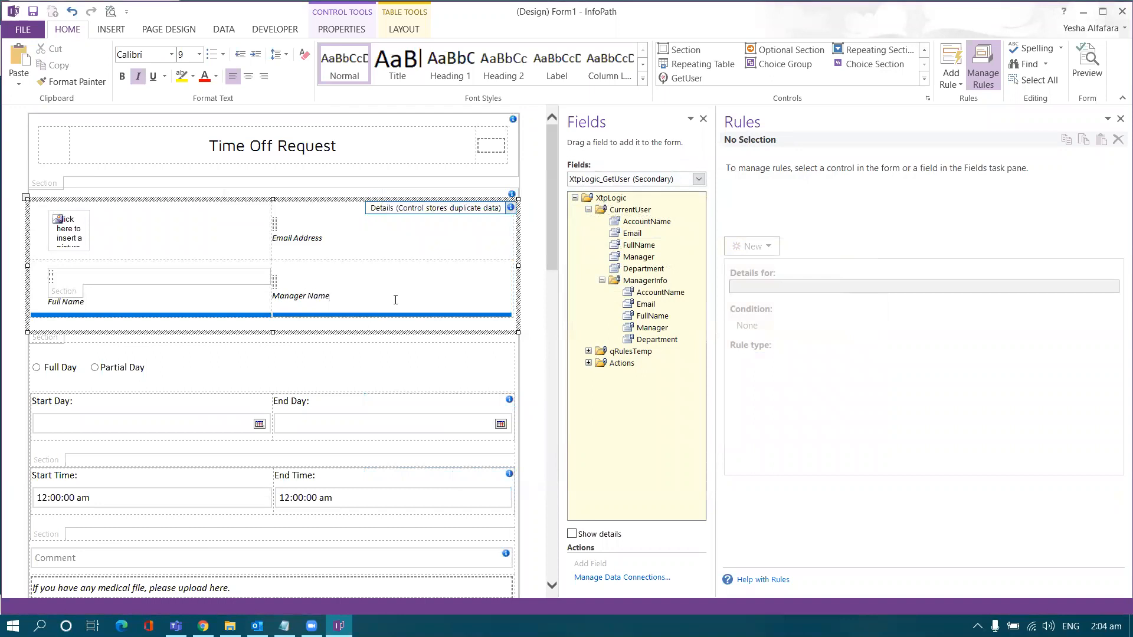
scroll(394, 294, "down", 2)
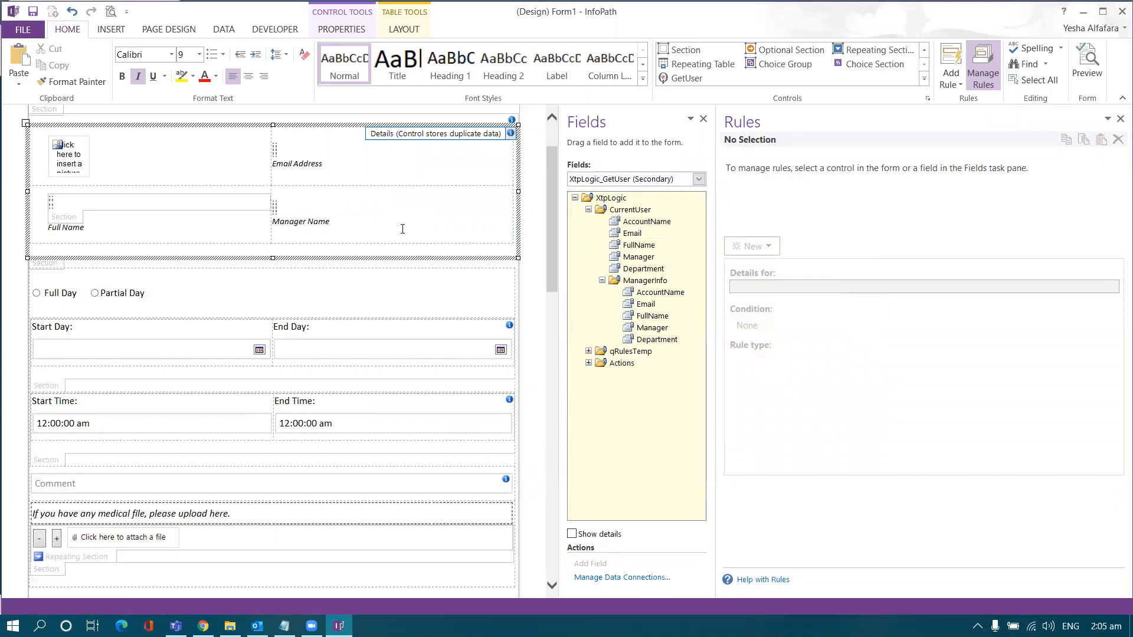
scroll(402, 229, "down", 14)
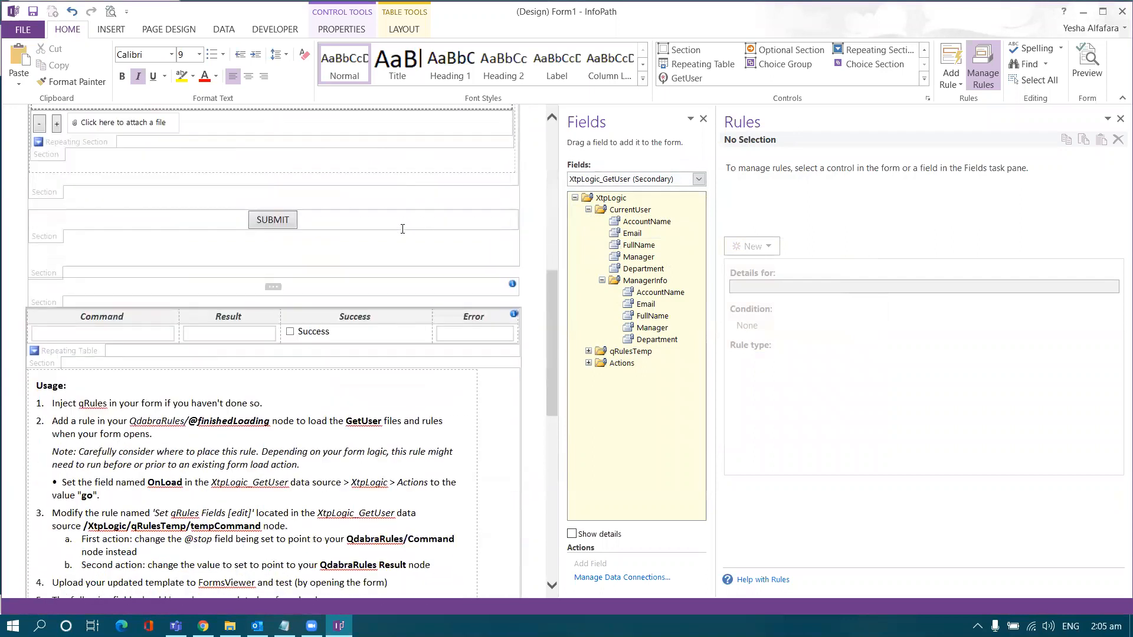
left_click_drag(58, 302, 228, 465)
left_click(165, 387)
scroll(165, 387, "up", 4)
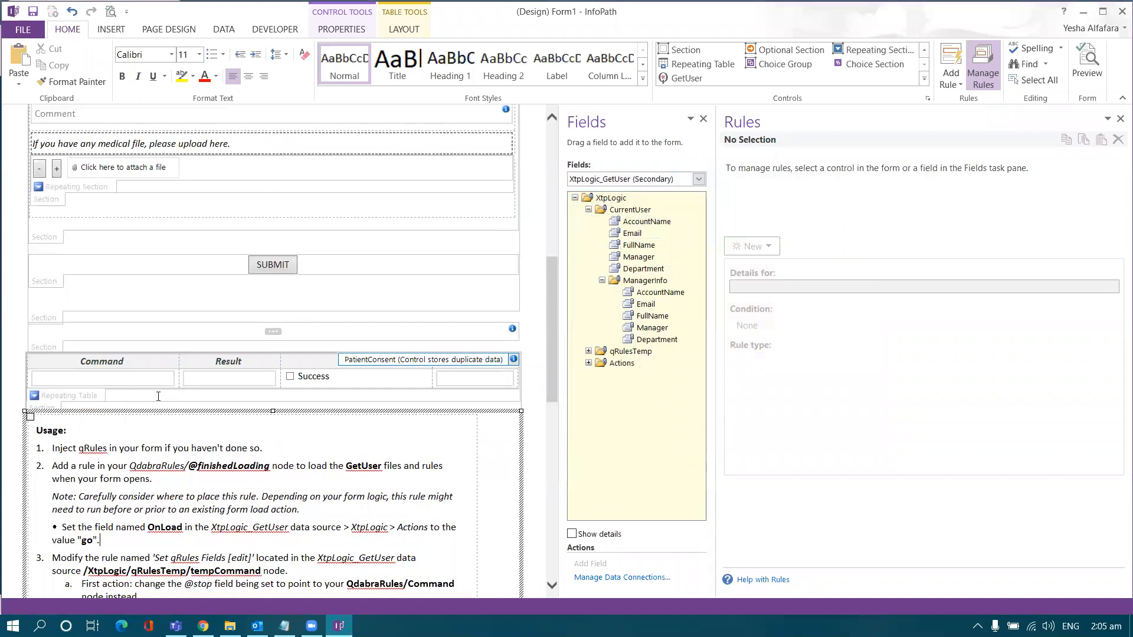
scroll(159, 389, "down", 2)
left_click(130, 391)
left_click_drag(53, 374, 259, 376)
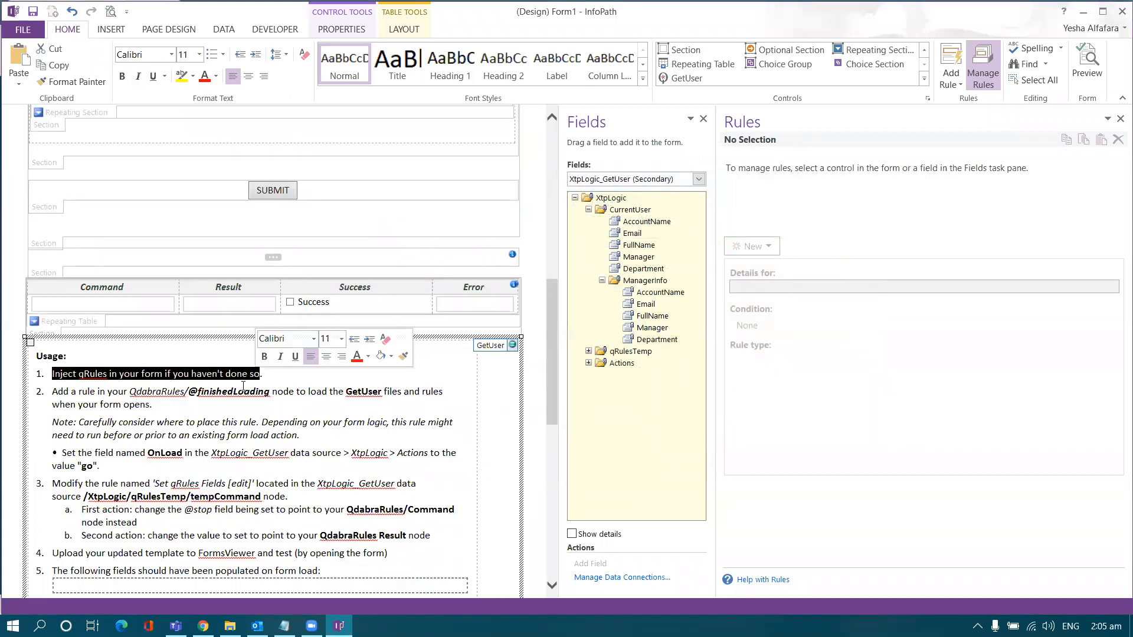
left_click_drag(152, 404, 57, 392)
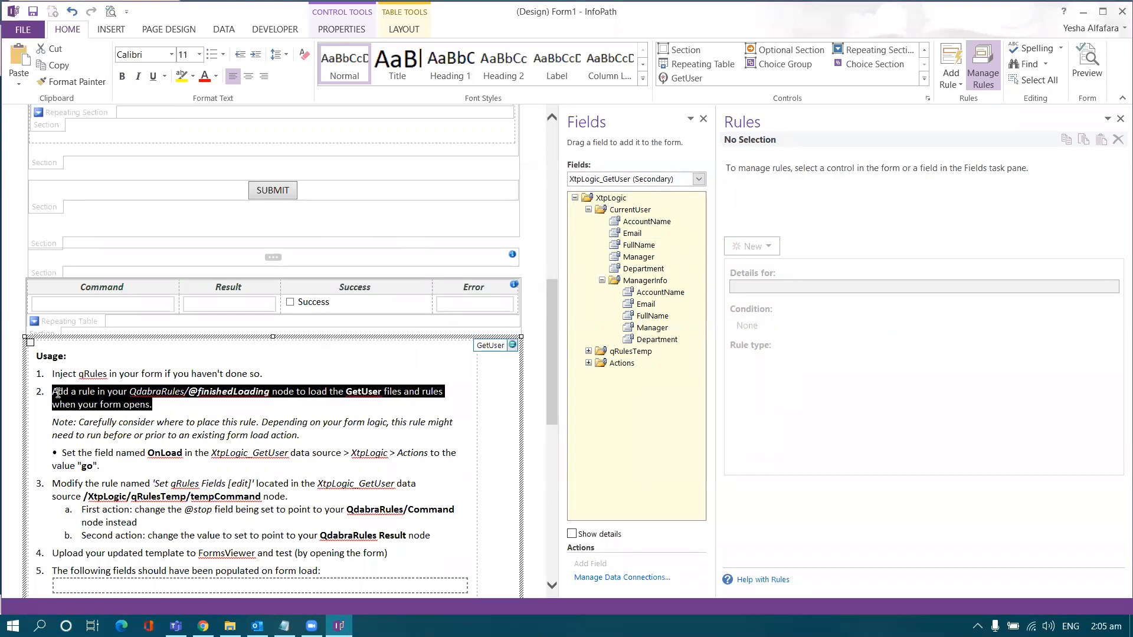
left_click(161, 428)
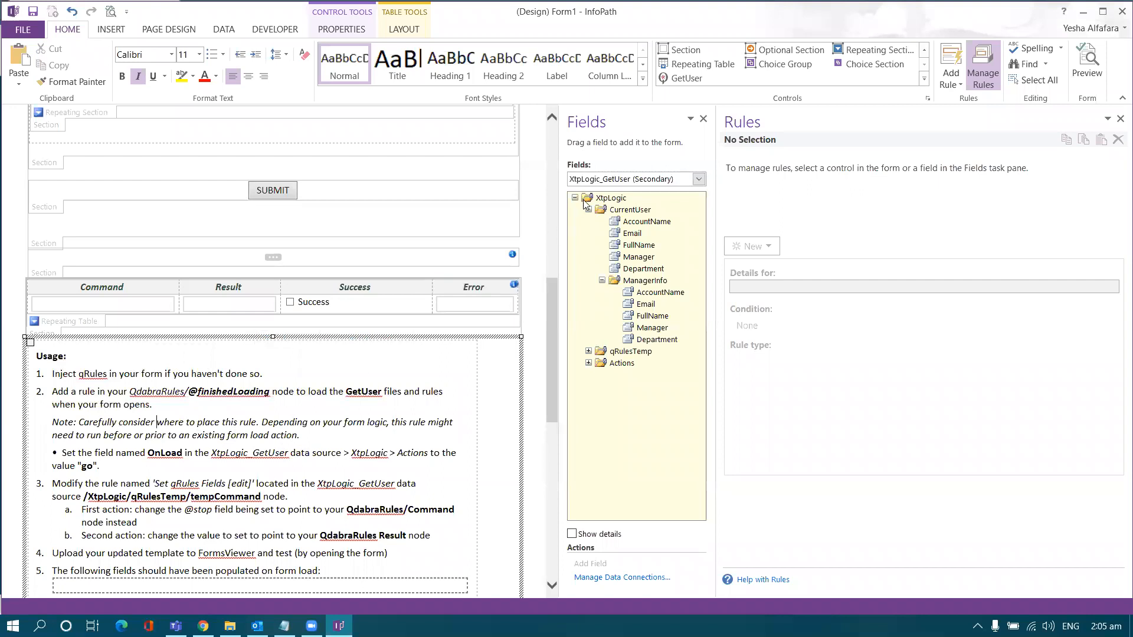
Step: Create a new action rule named 'Run Get User' on the QdabraRules finishedLoading field
left_click(602, 180)
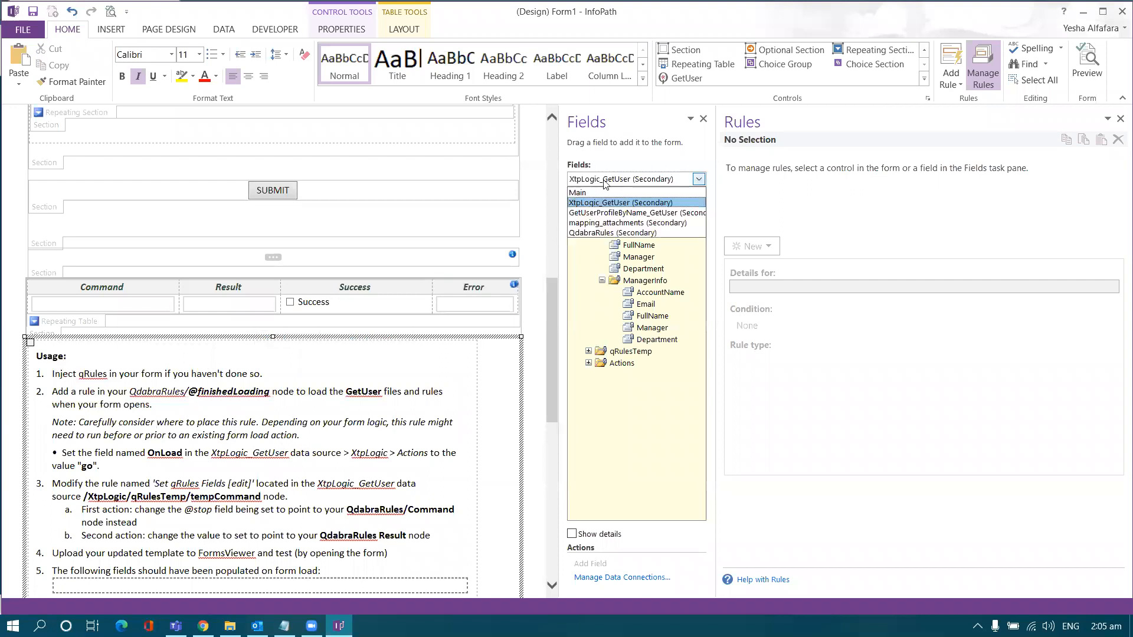
left_click(600, 234)
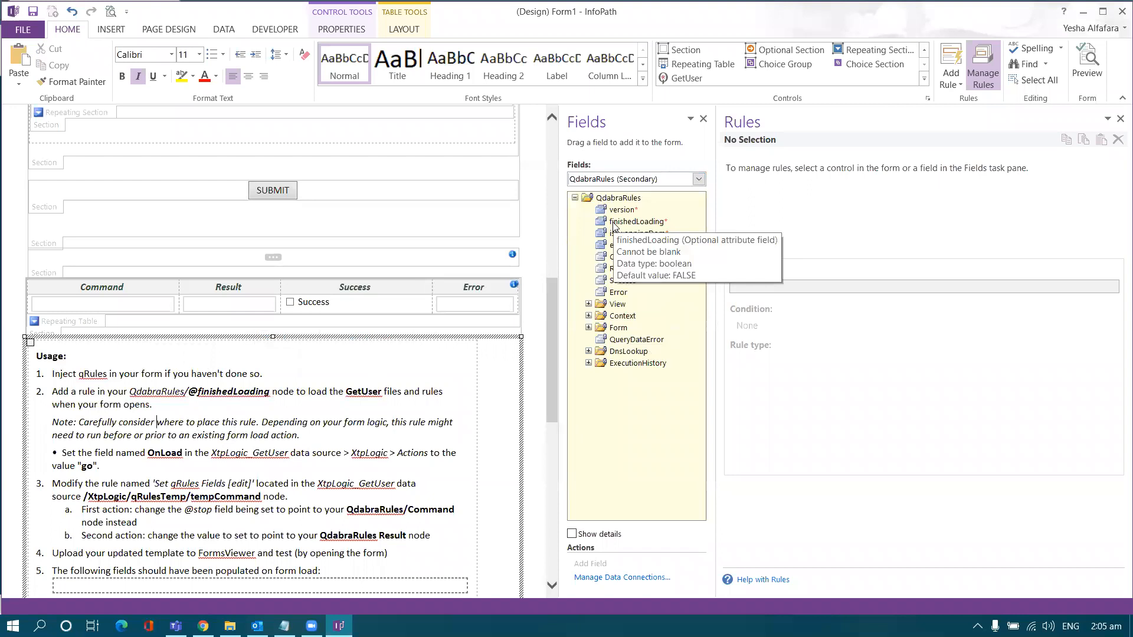
left_click(614, 226)
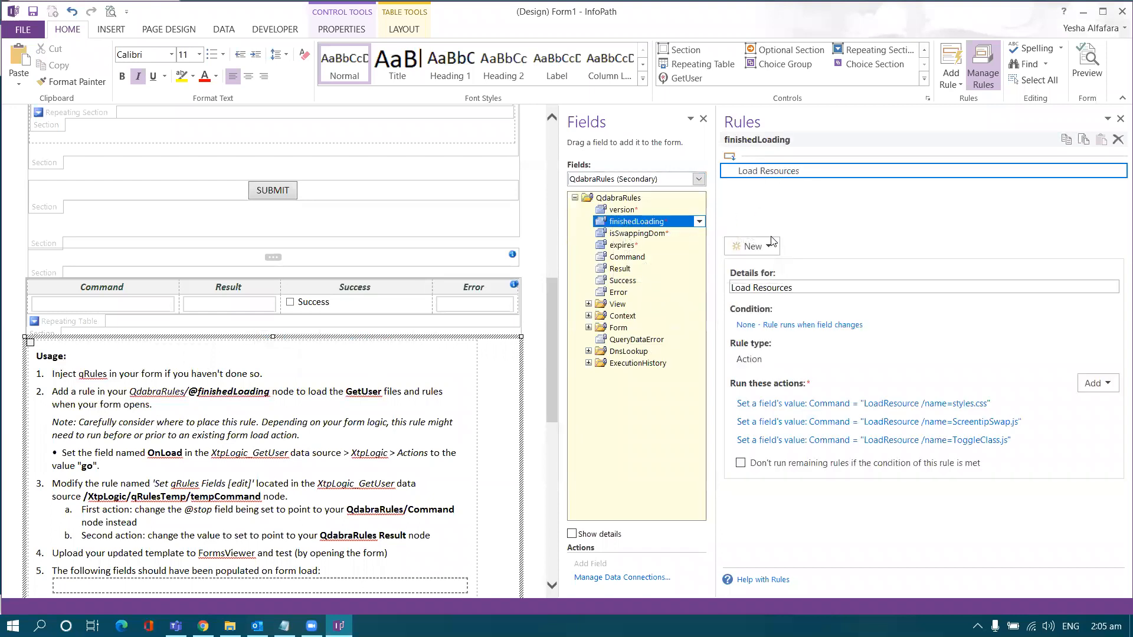
left_click(770, 246)
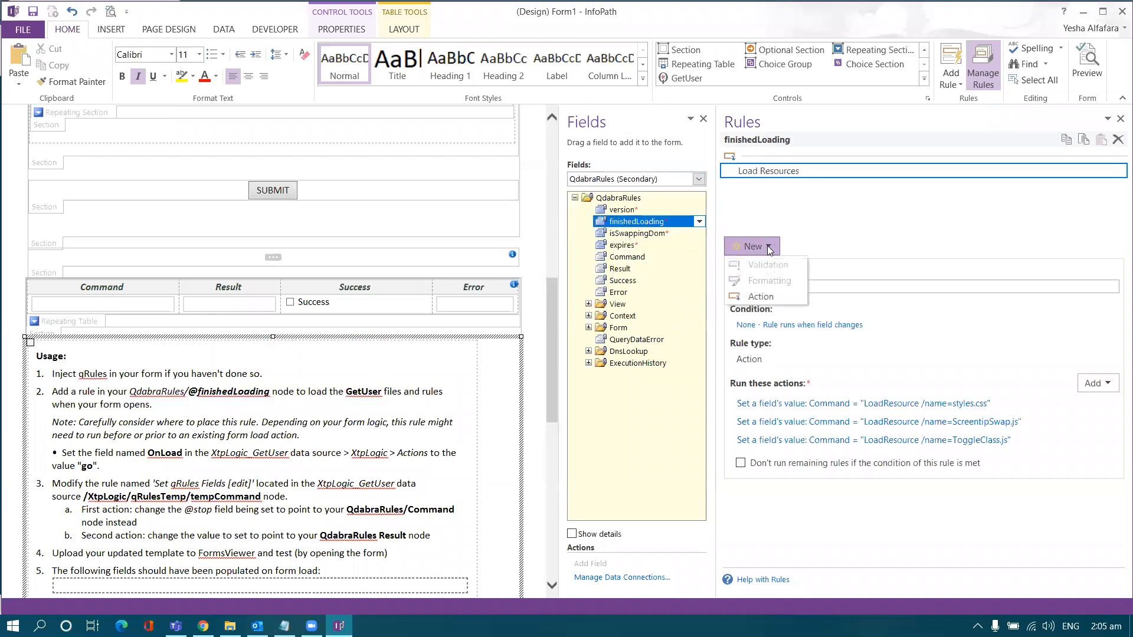
left_click(763, 297)
key("Caps_Lock")
type("G")
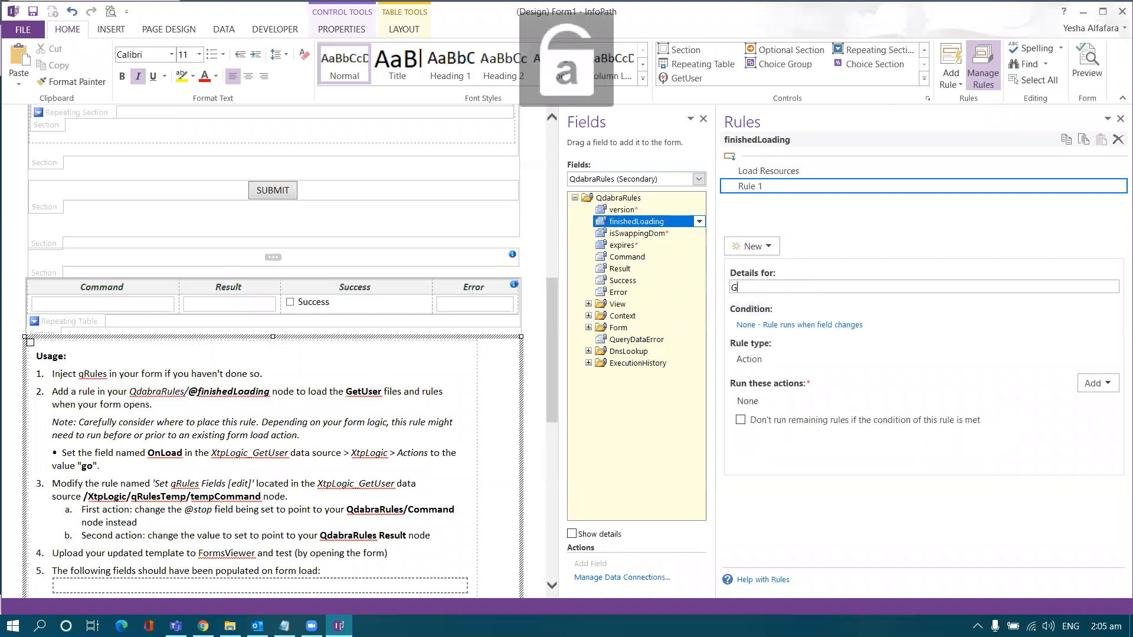
key("Caps_Lock")
type("et U")
key("Caps_Lock")
type("se")
key("BackSpace")
key("BackSpace")
key("BackSpace")
key("BackSpace")
key("BackSpace")
key("BackSpace")
key("BackSpace")
key("Caps_Lock")
type("R")
key("Caps_Lock")
type("un Get Use")
left_click(800, 173)
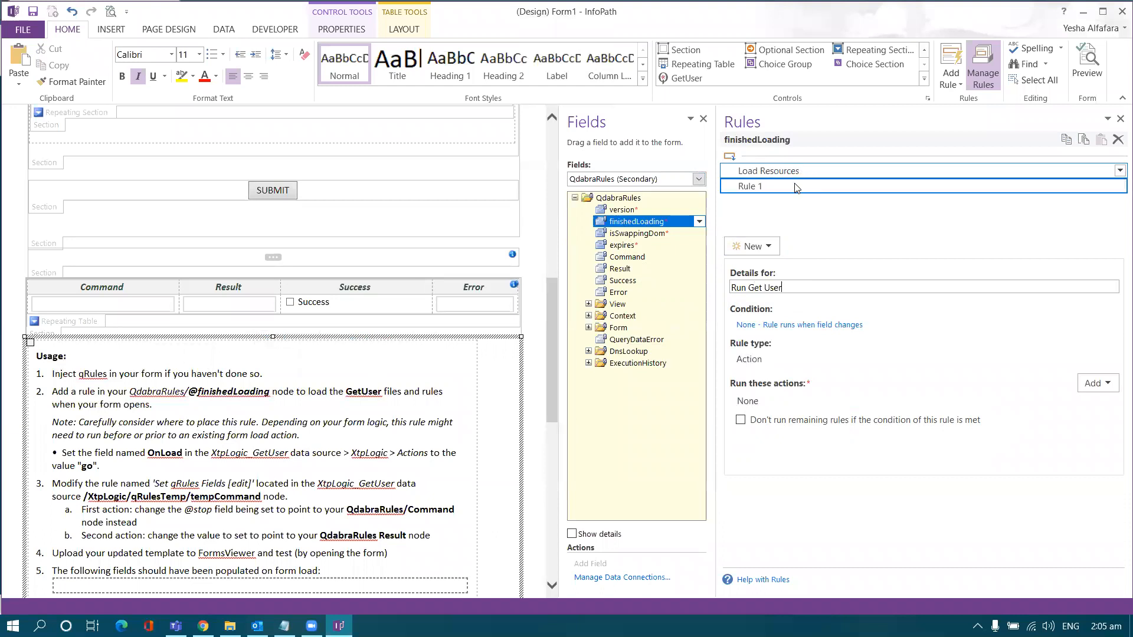
Step: Add a set-field action that sets XtpLogic_GetUser's Actions OnLoad field to 'go'
left_click(1093, 385)
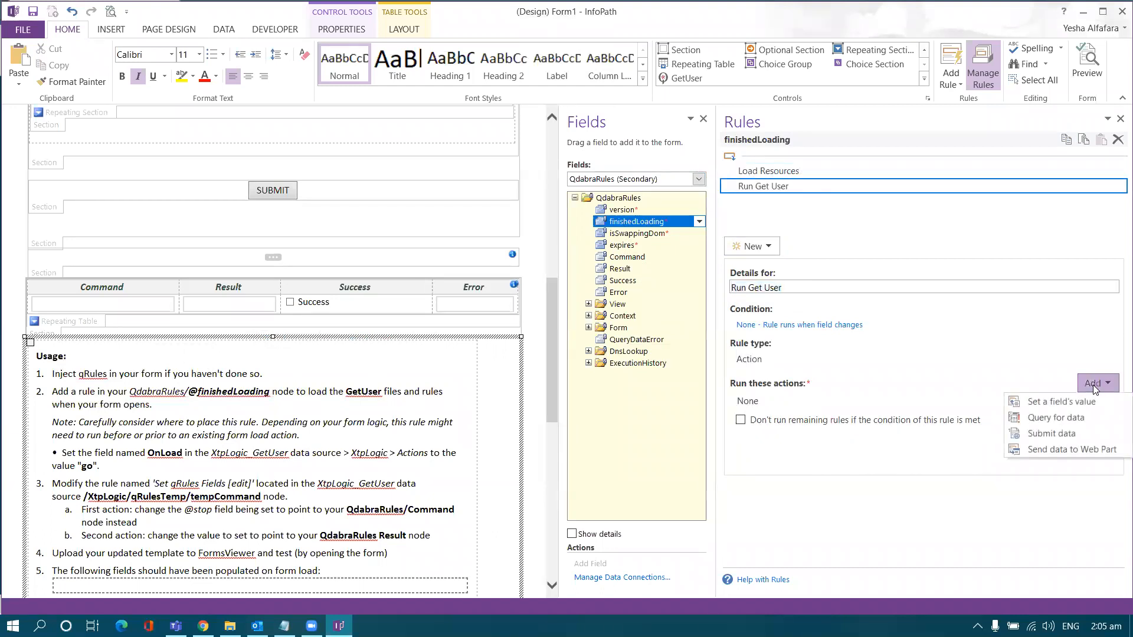
left_click(1062, 401)
left_click_drag(682, 215, 525, 208)
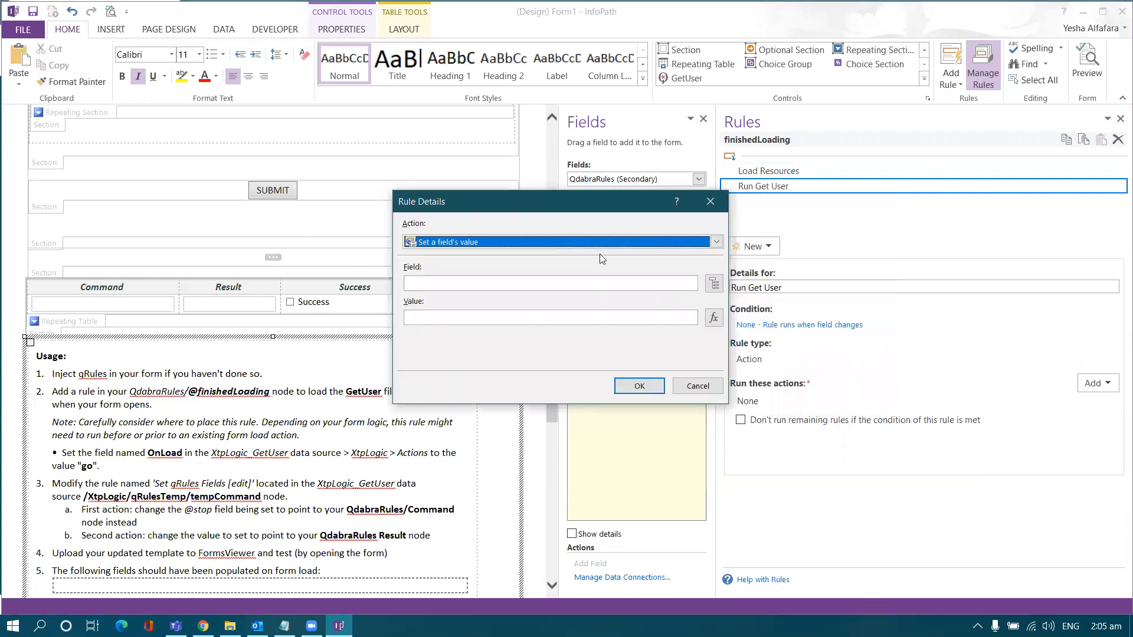
left_click(713, 285)
left_click_drag(534, 168, 630, 189)
left_click(748, 228)
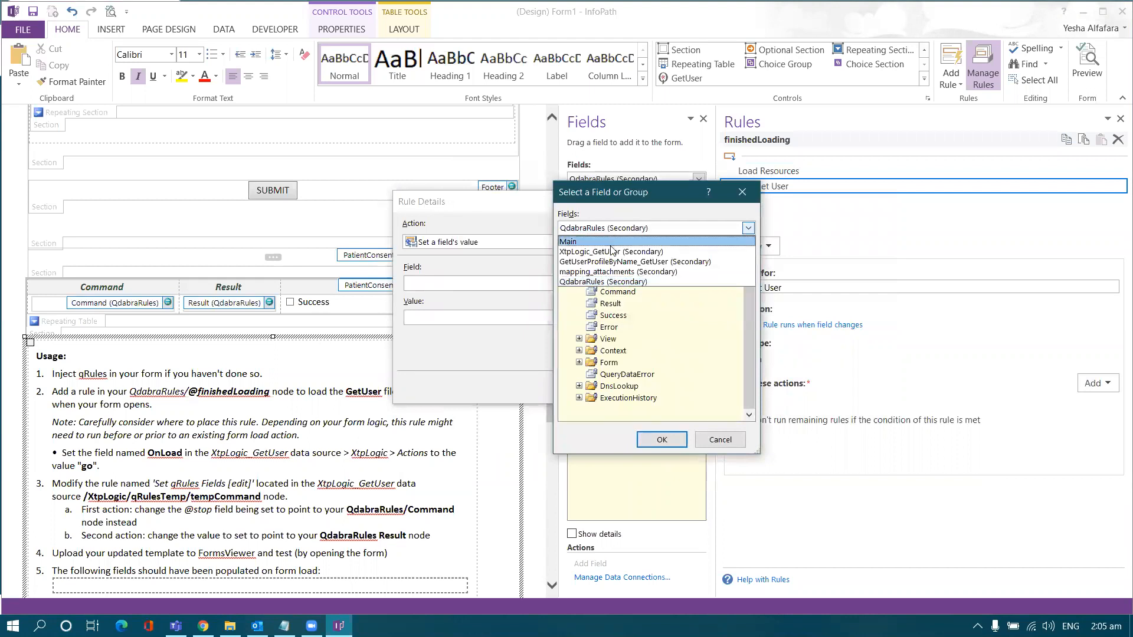
left_click(610, 253)
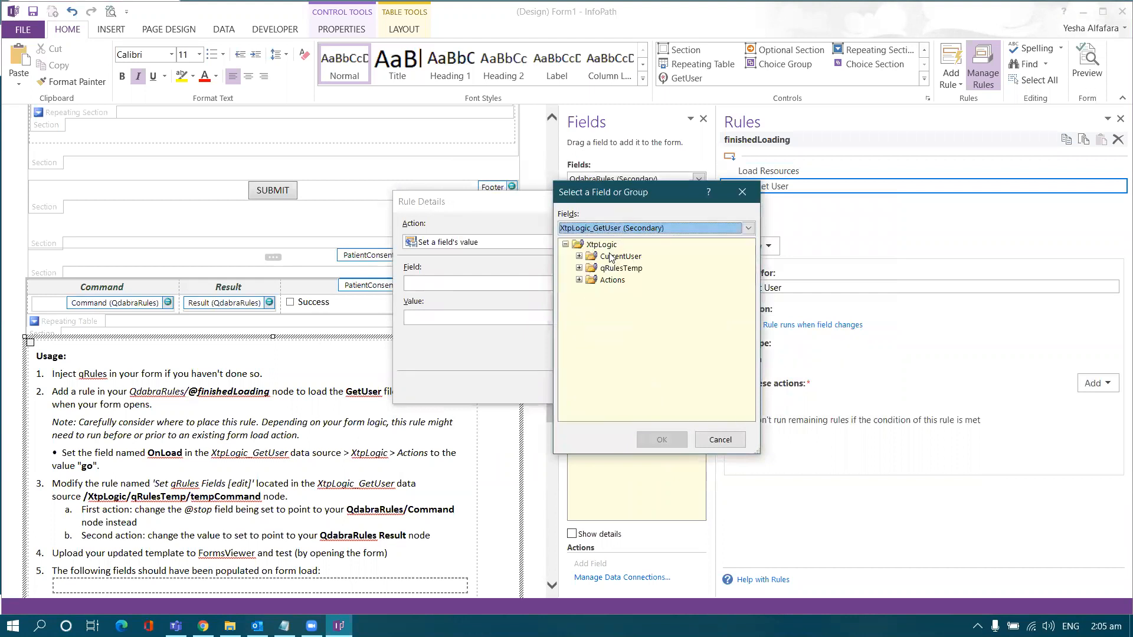
left_click(579, 280)
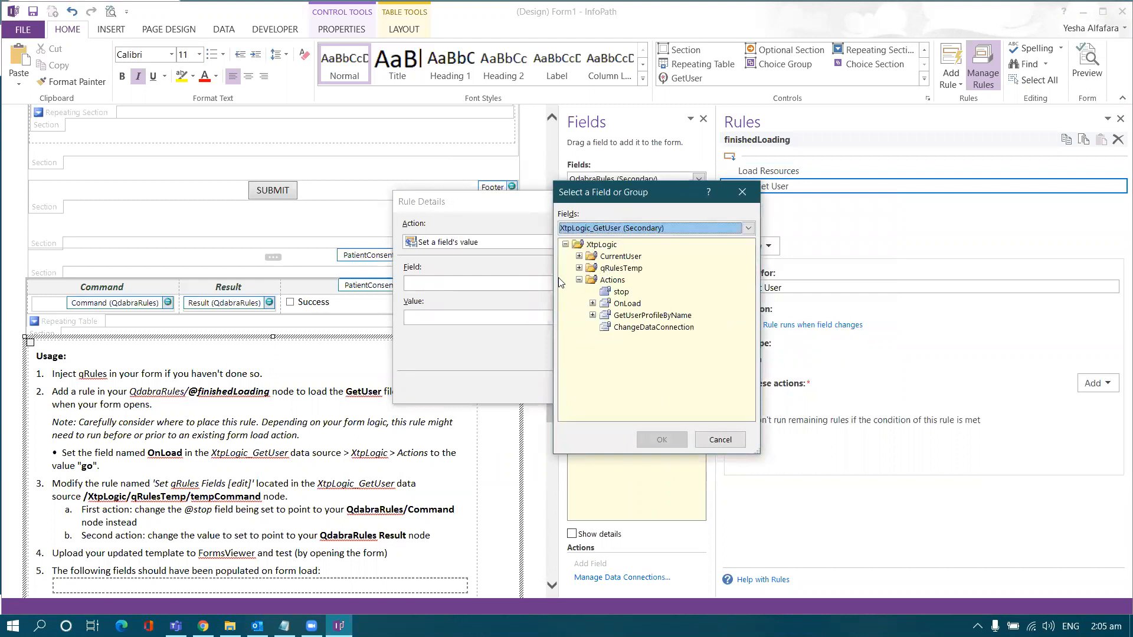
left_click(624, 306)
double_click(622, 304)
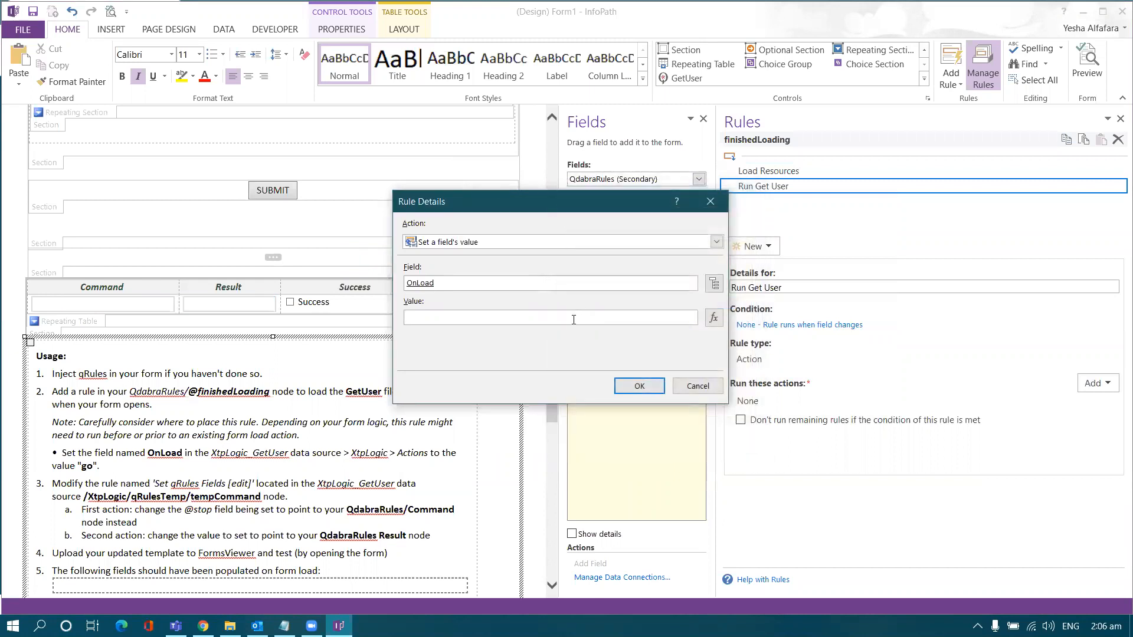
key("Return")
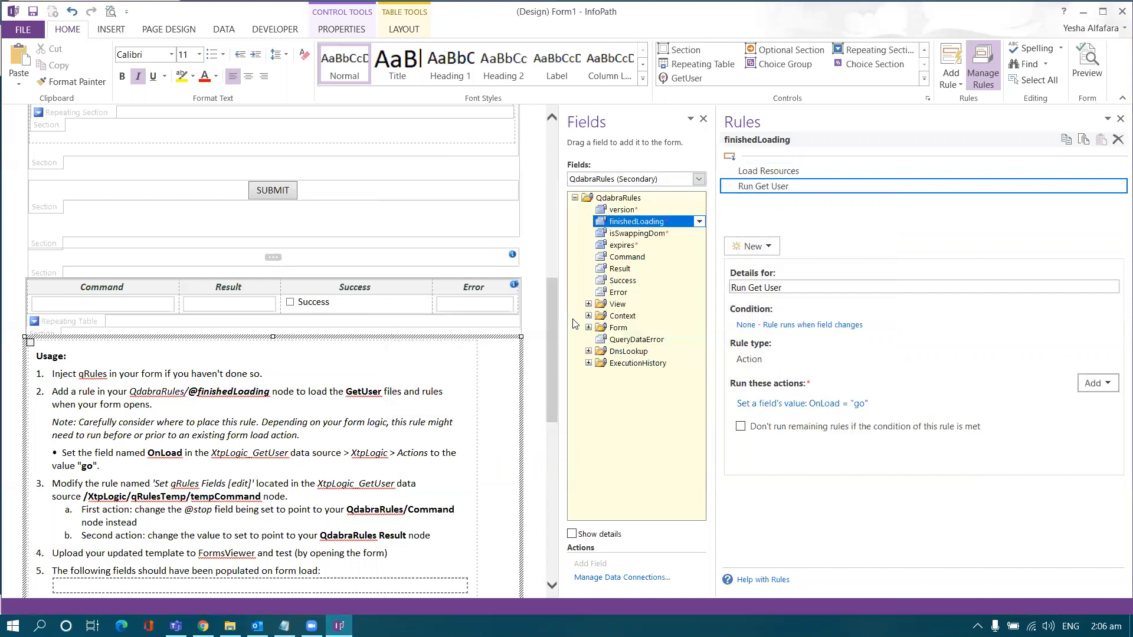
left_click(127, 466)
left_click_drag(128, 467, 52, 391)
scroll(116, 413, "down", 3)
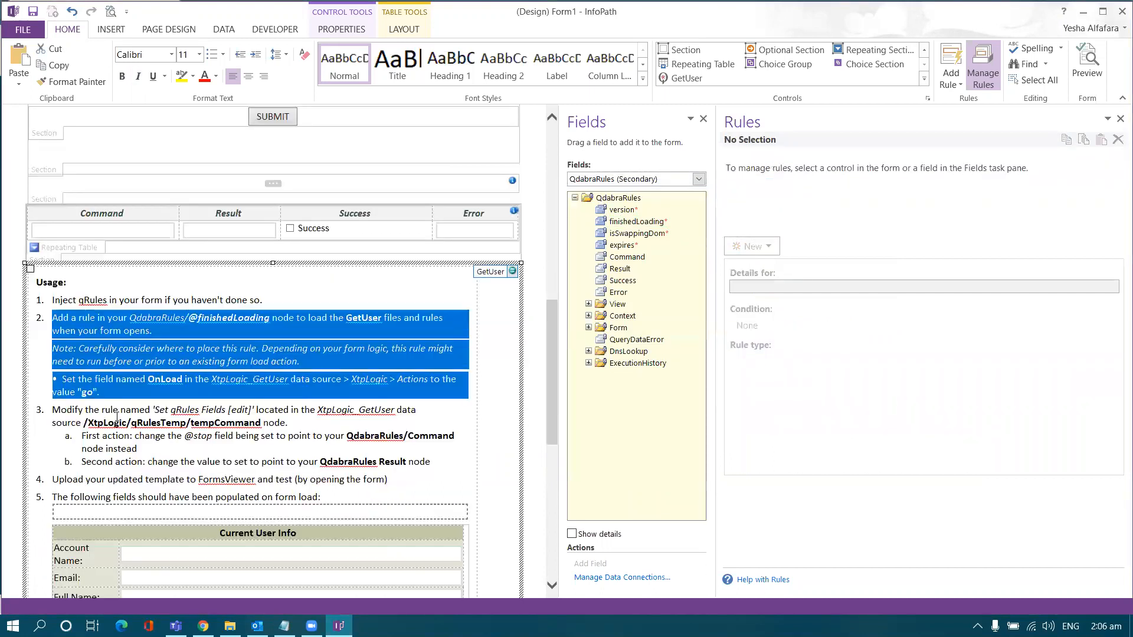
Step: Highlight step 3 of the usage instructions on the form
left_click(88, 411)
left_click_drag(55, 413, 263, 424)
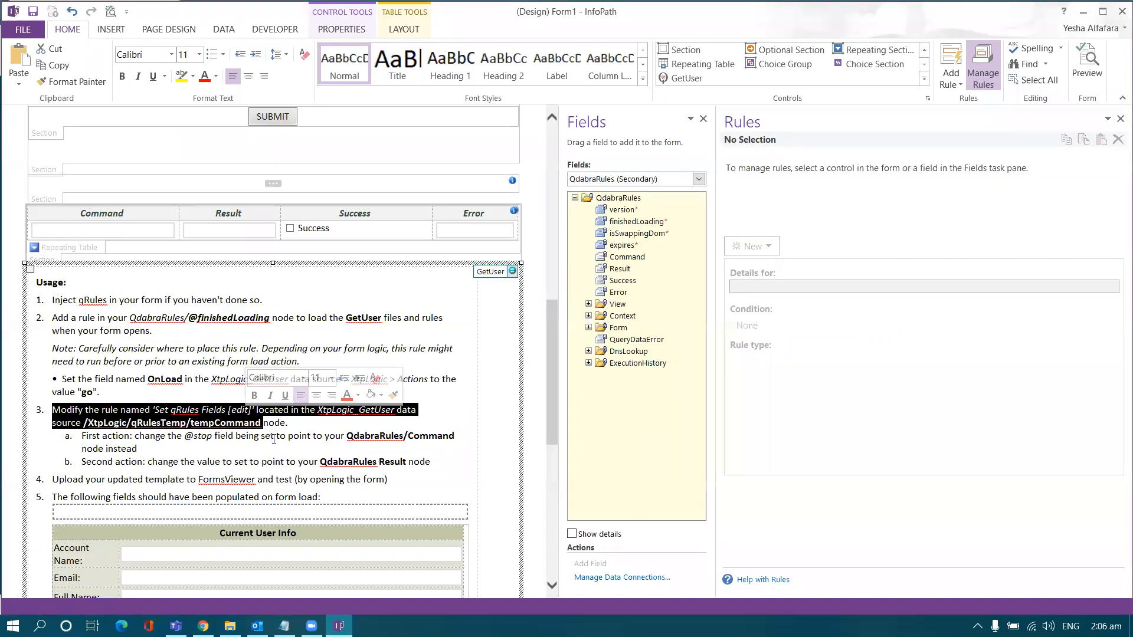
left_click(274, 439)
Step: Show the rules on XtpLogic_GetUser's qRulesTemp tempCommand field, including Set qRules Fields [edit]
left_click(618, 180)
left_click(613, 202)
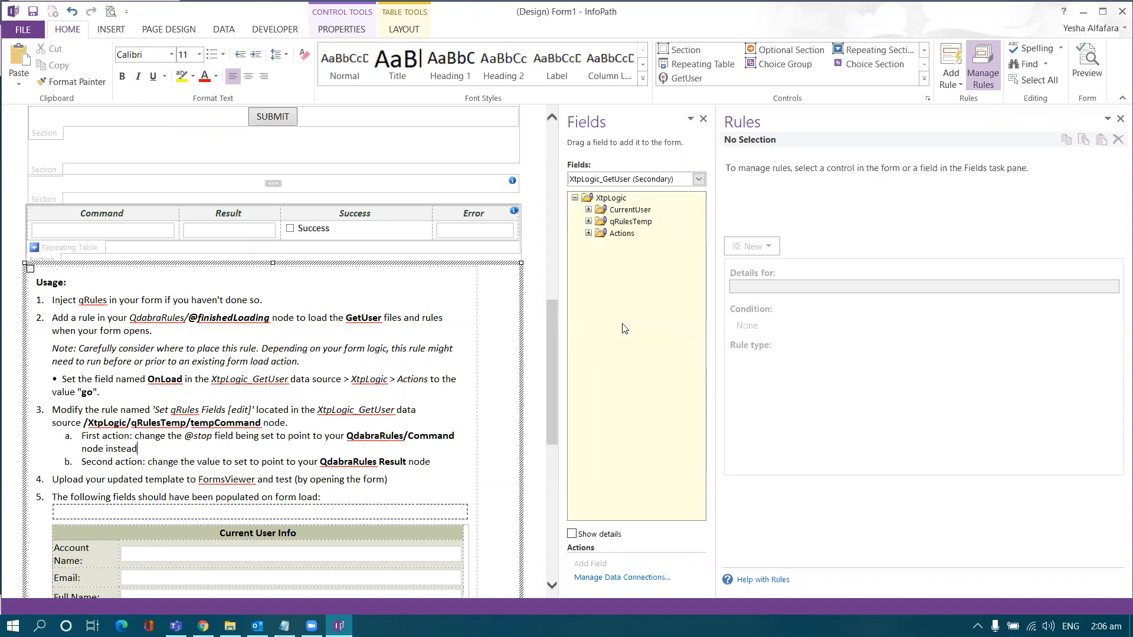
left_click(588, 221)
left_click(637, 236)
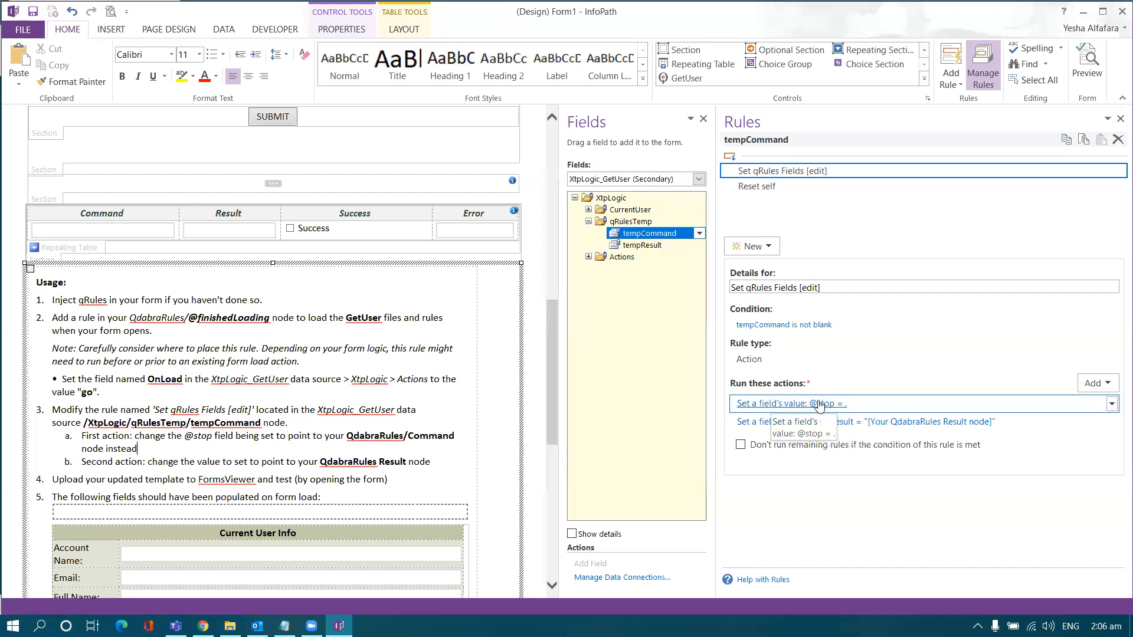
left_click(774, 403)
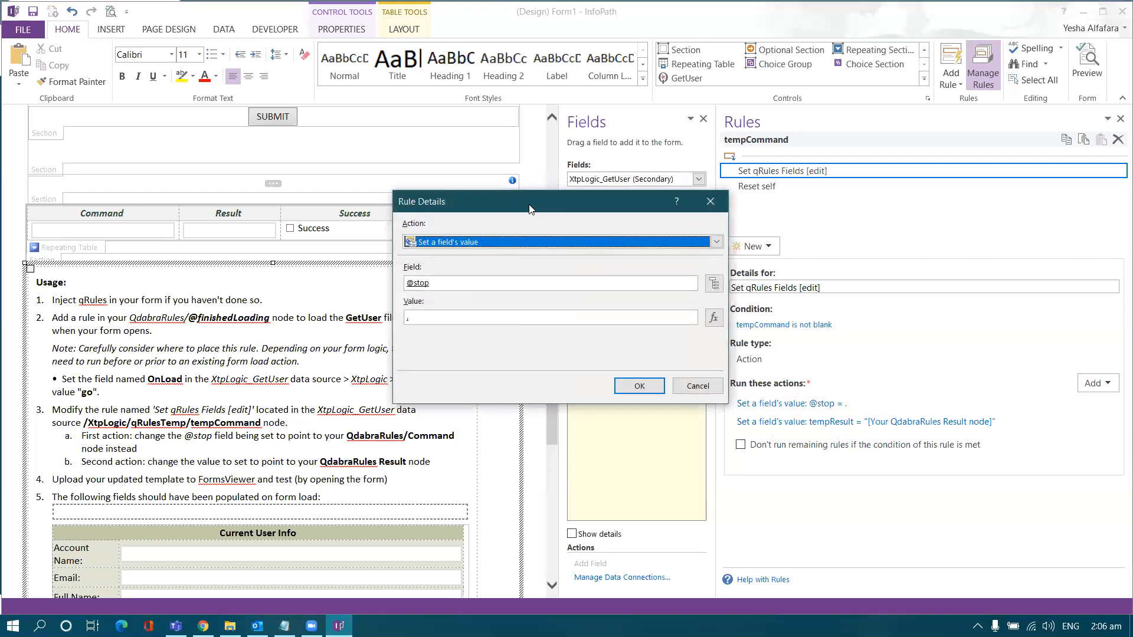
left_click_drag(529, 209, 477, 208)
left_click(661, 282)
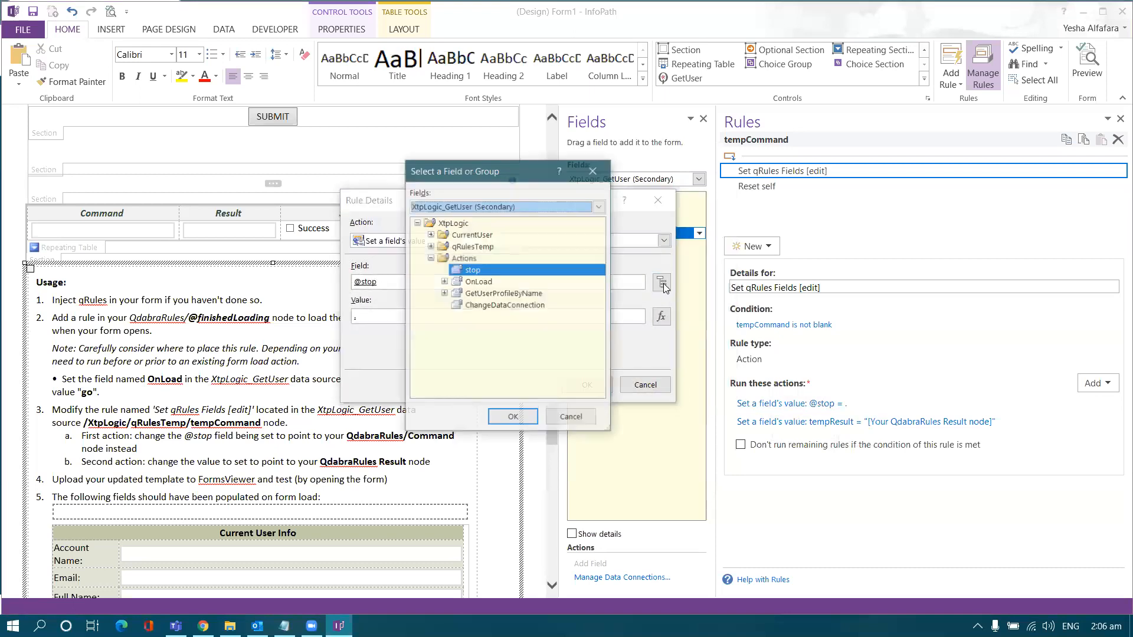
left_click(525, 207)
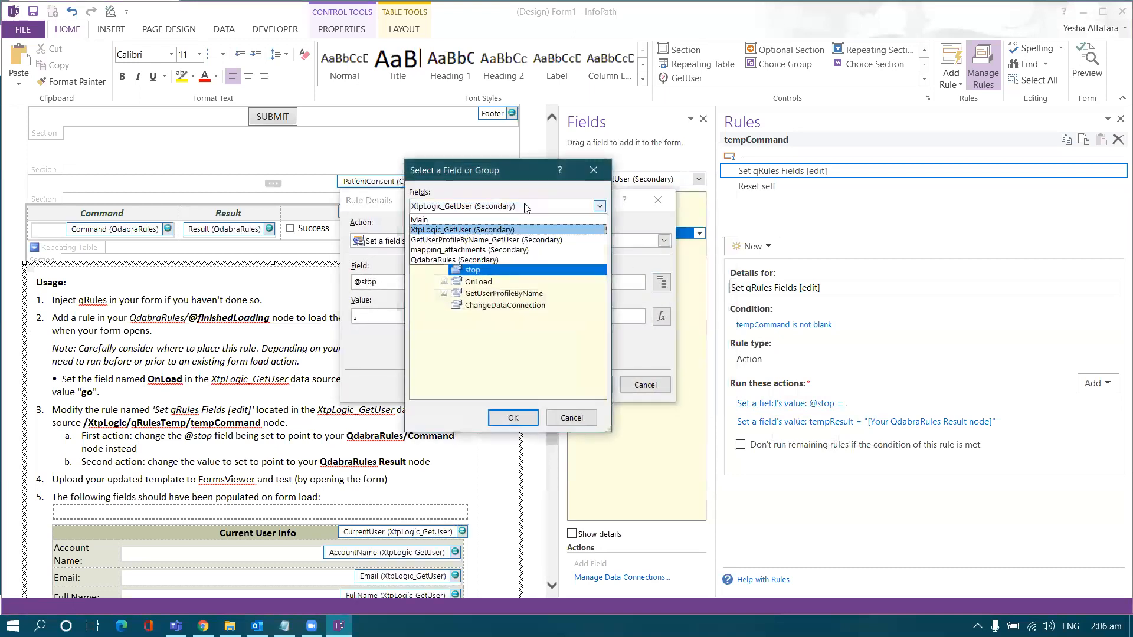
left_click(487, 258)
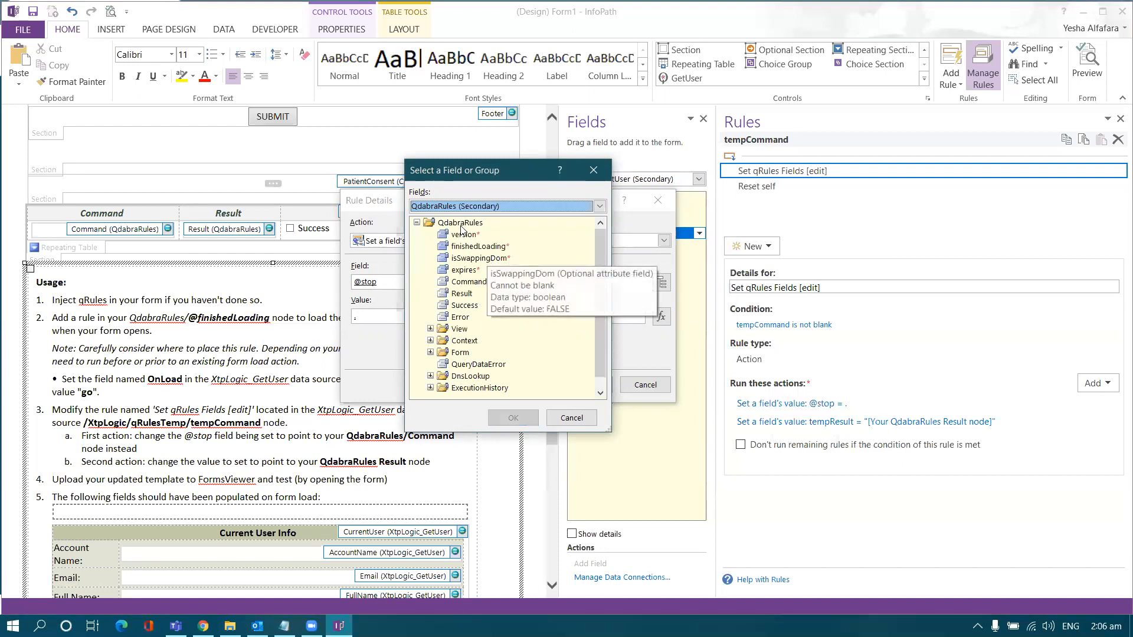
left_click(468, 282)
double_click(468, 282)
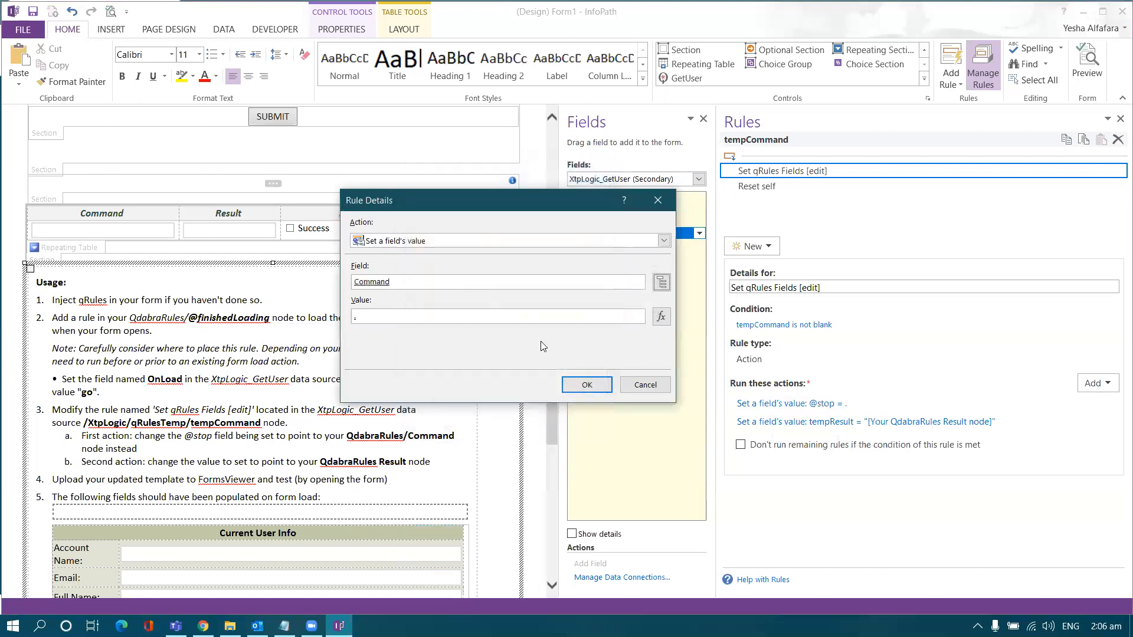
left_click(582, 385)
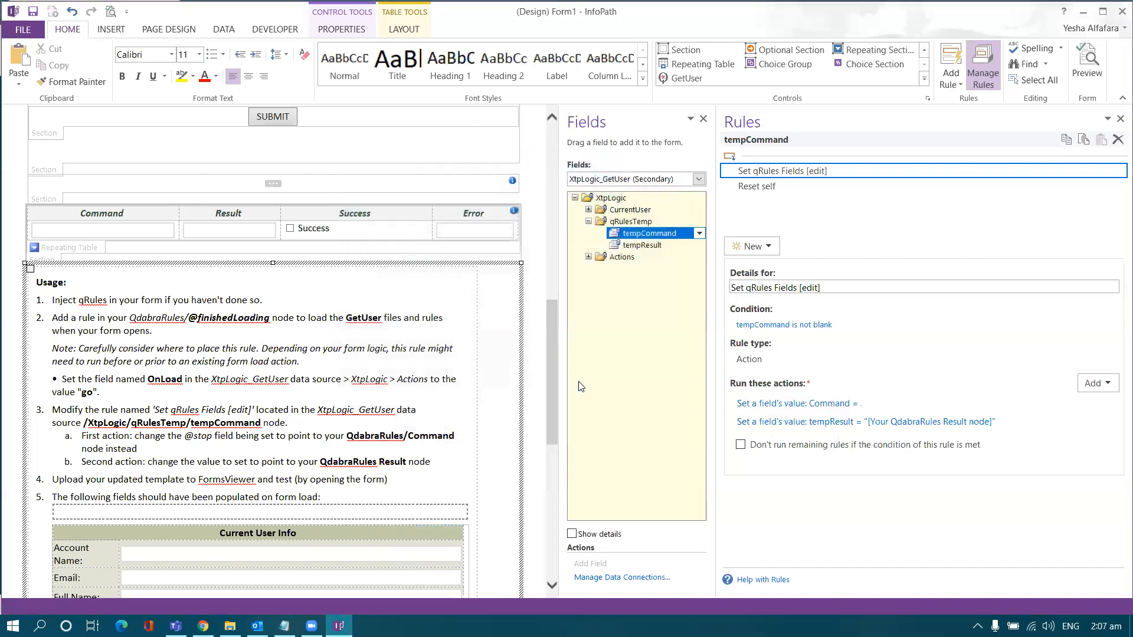
left_click(775, 425)
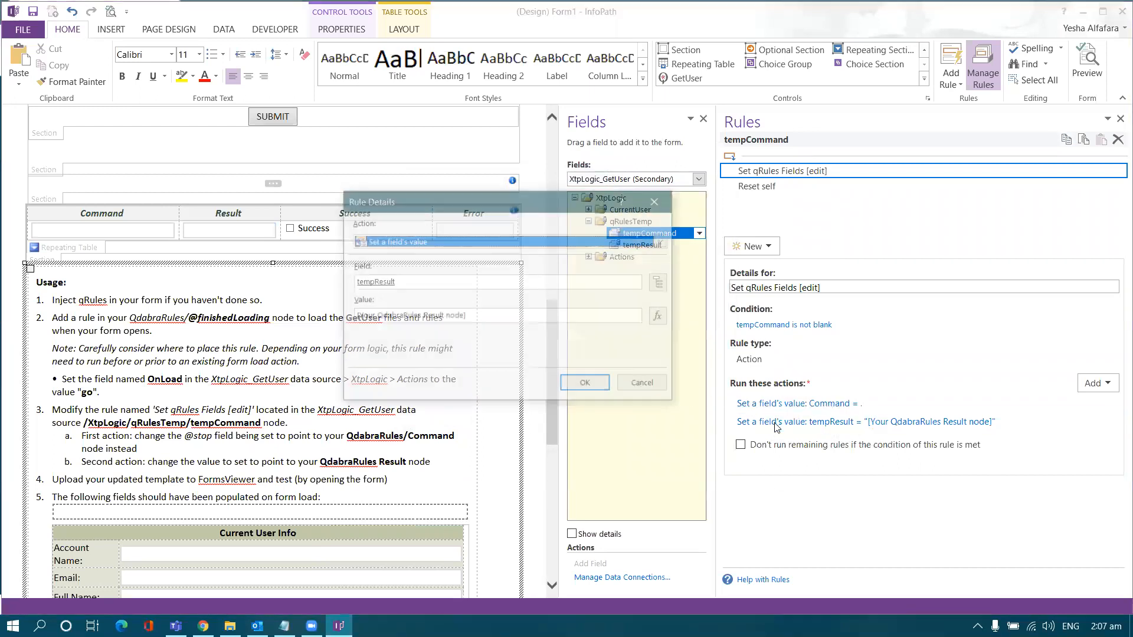
Step: Replace the second action's placeholder value with the QdabraRules Result field, so tempResult = Result
left_click(509, 317)
left_click_drag(568, 321, 335, 302)
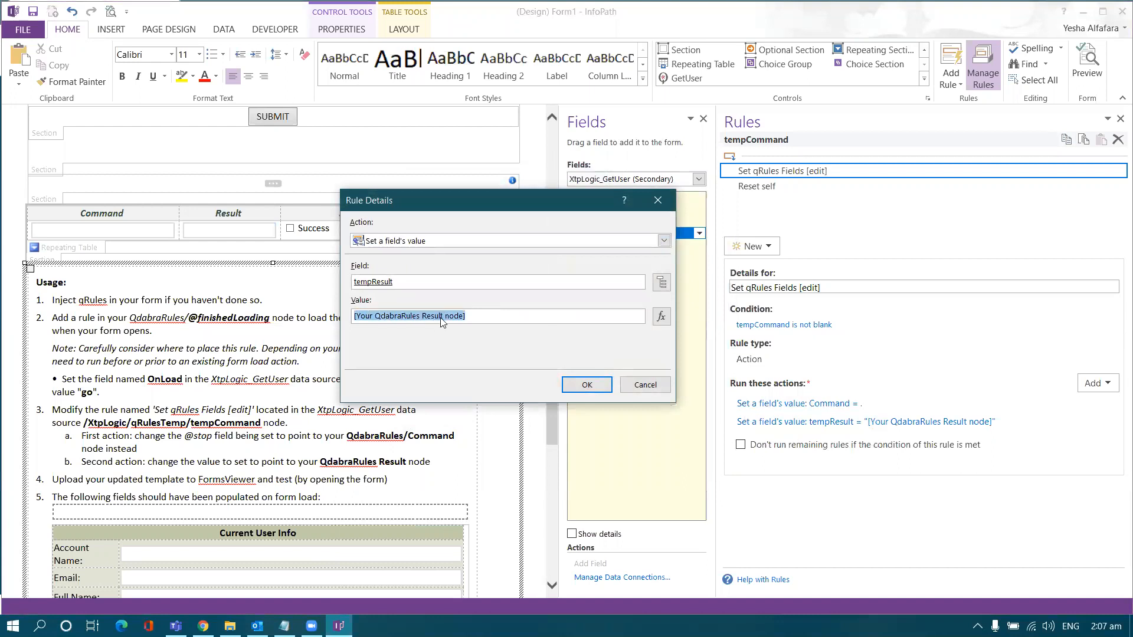
left_click(660, 318)
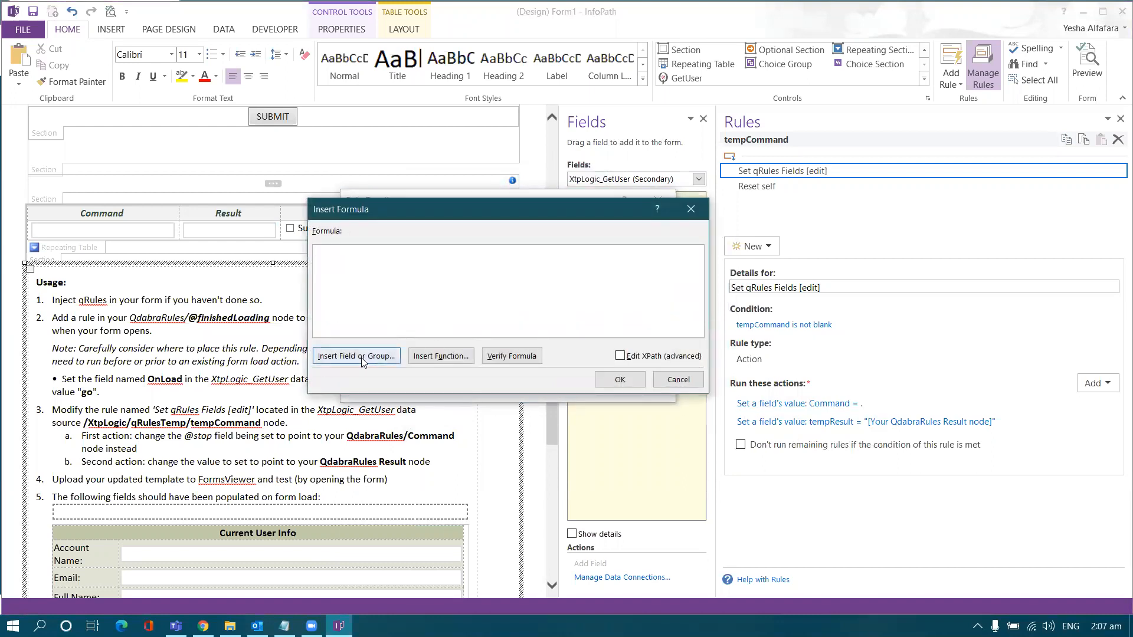
left_click(362, 362)
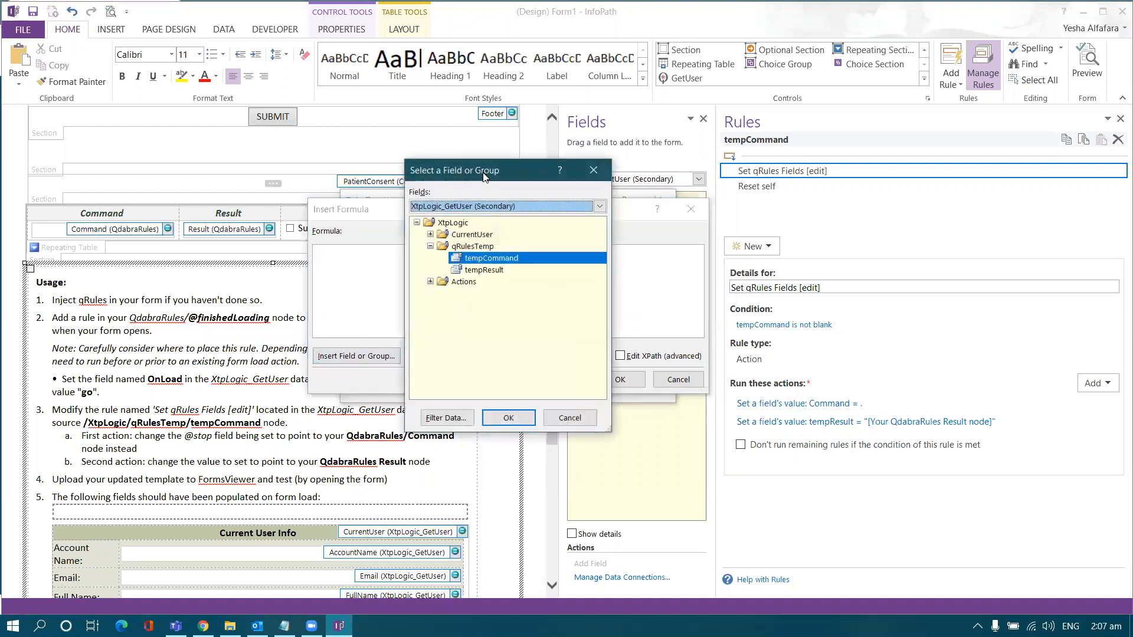
left_click_drag(472, 172, 605, 200)
left_click(592, 230)
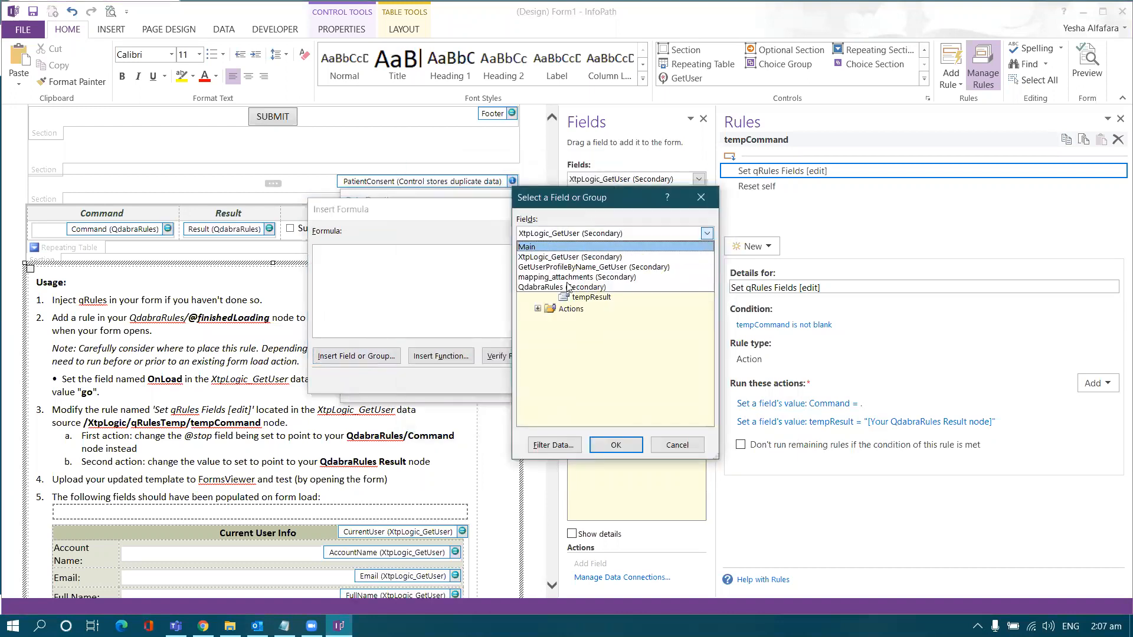
left_click(566, 288)
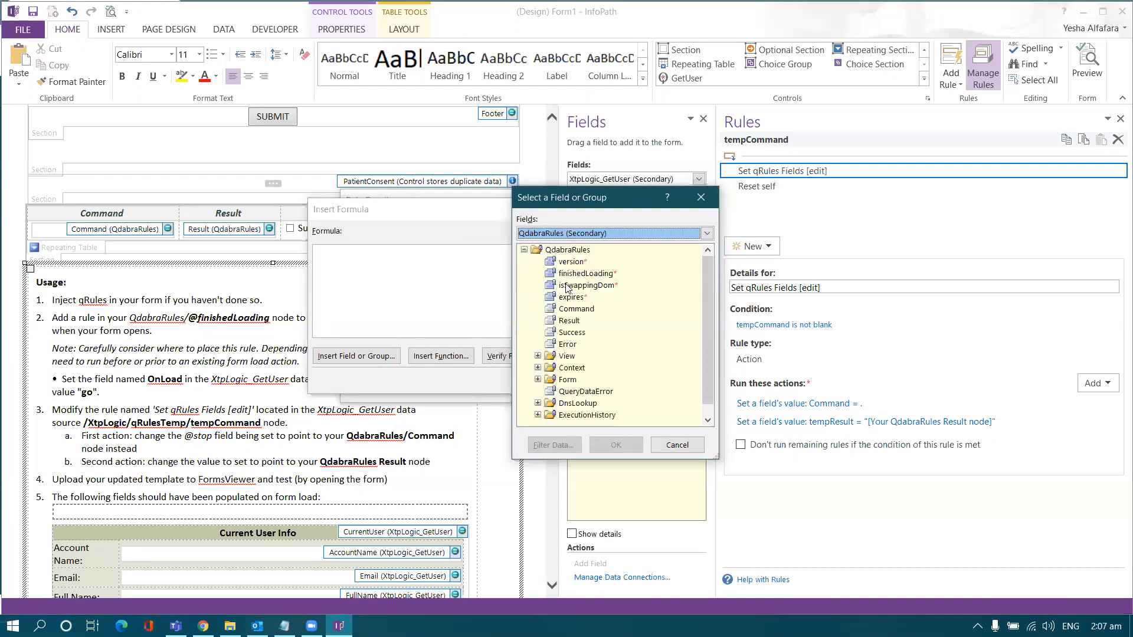
double_click(570, 321)
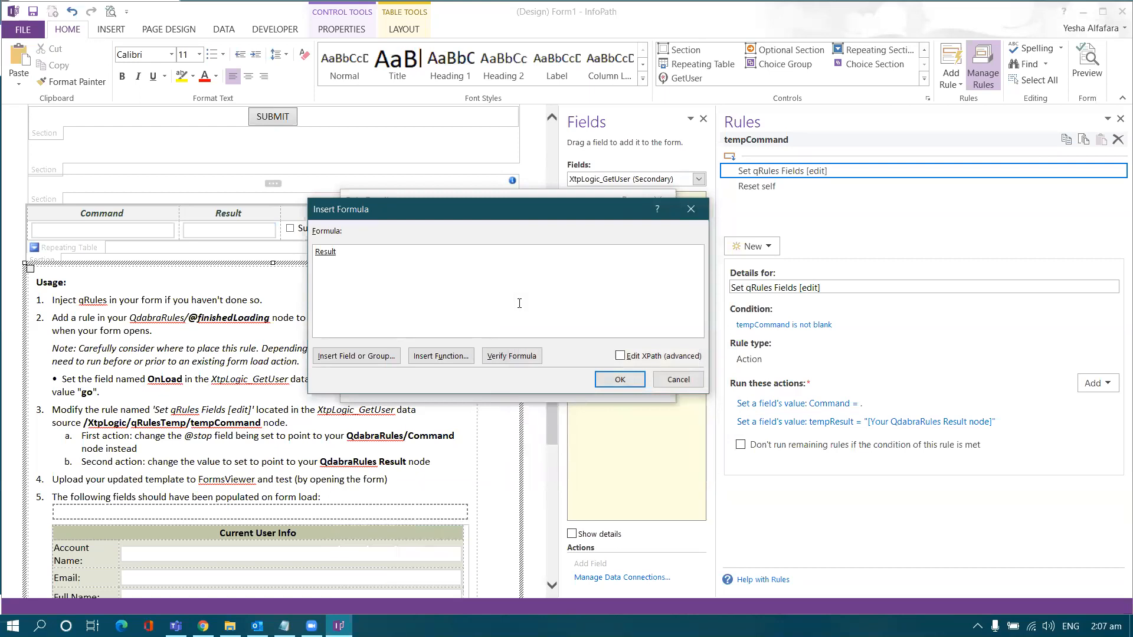
left_click(613, 380)
left_click(596, 388)
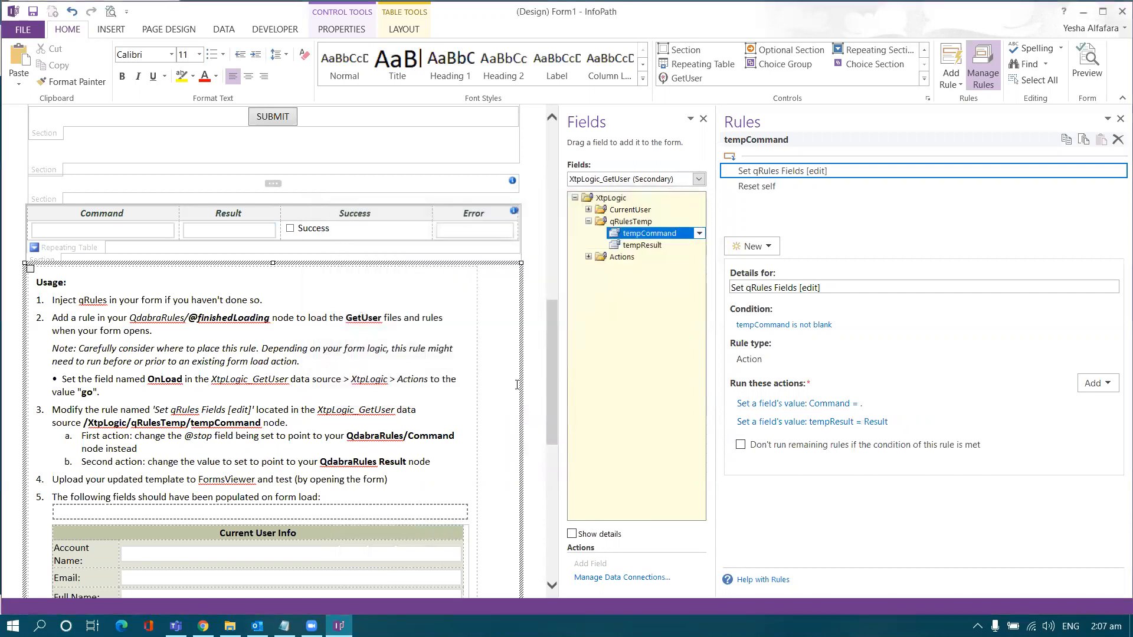
scroll(459, 364, "up", 5)
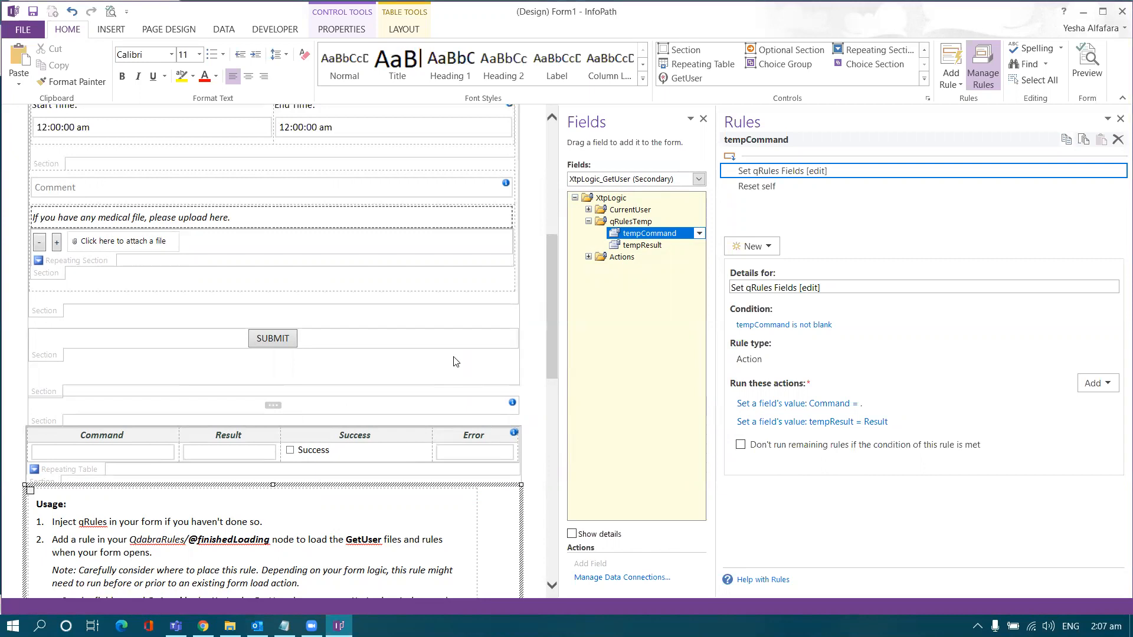
Step: Collapse qRulesTemp and save the template as 'Lab 3 - Add Get User Profile XTP Demo'
scroll(456, 361, "up", 8)
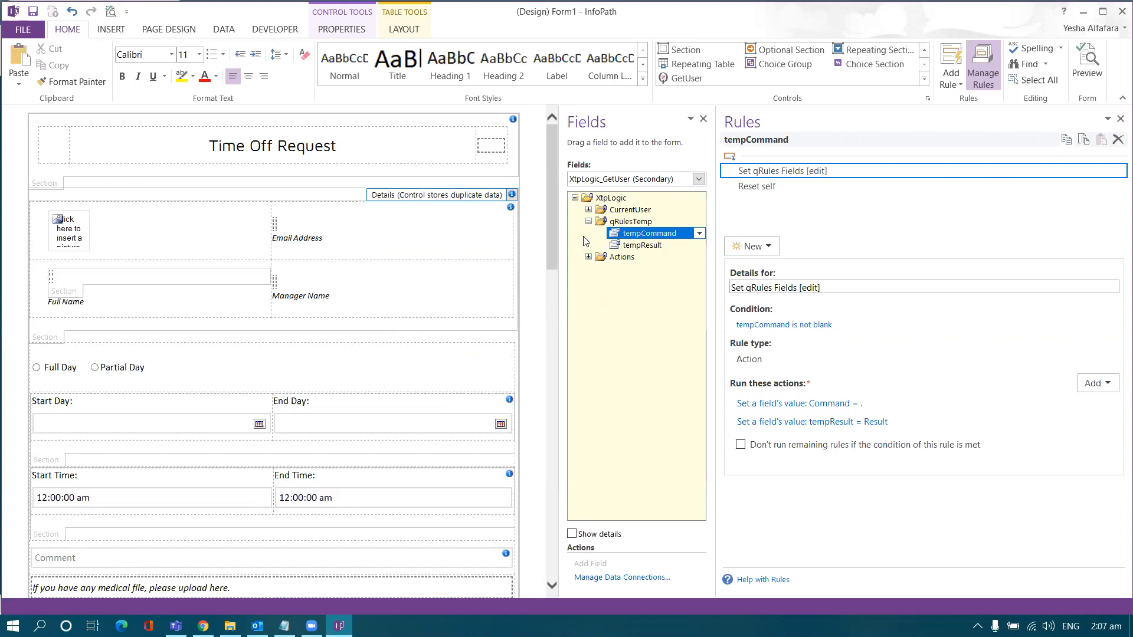
left_click(588, 222)
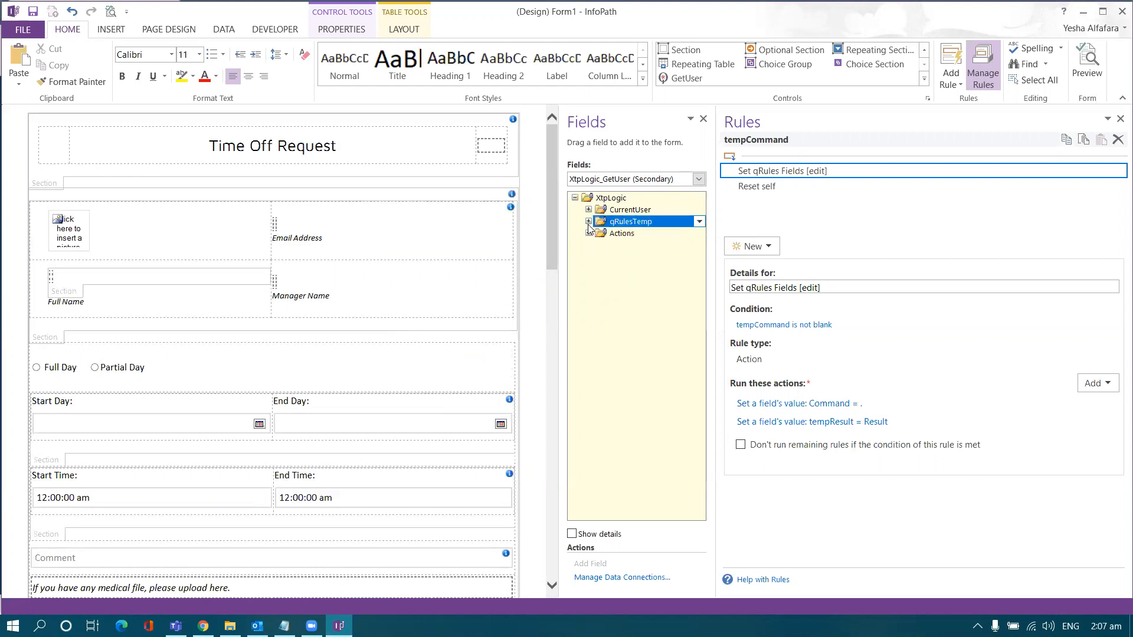
left_click(34, 30)
left_click(52, 161)
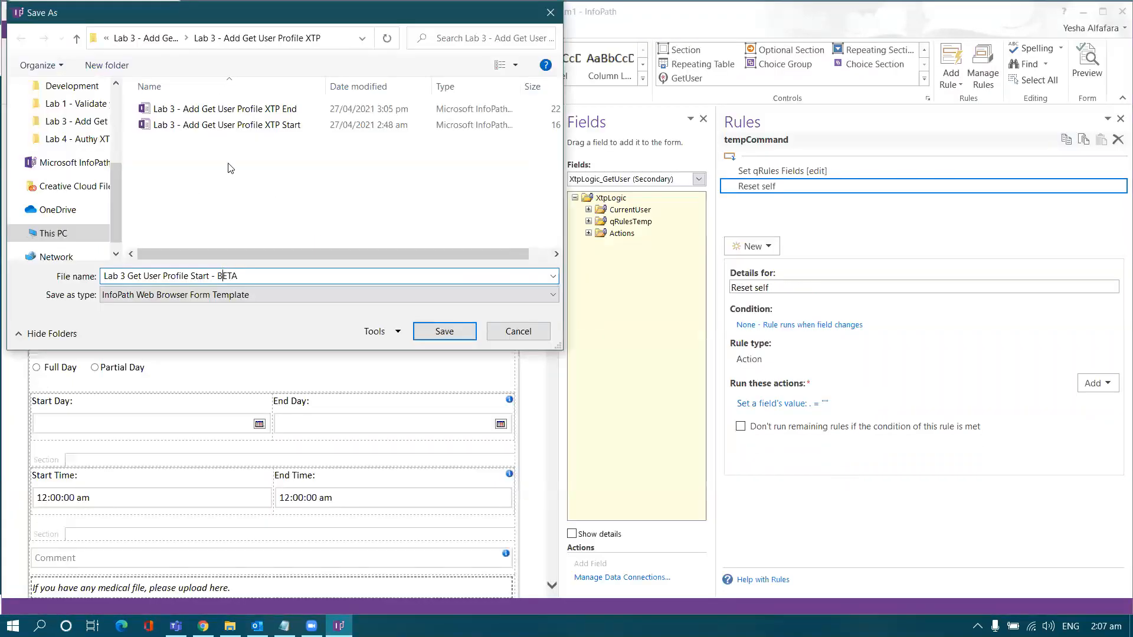
left_click(233, 109)
double_click(262, 275)
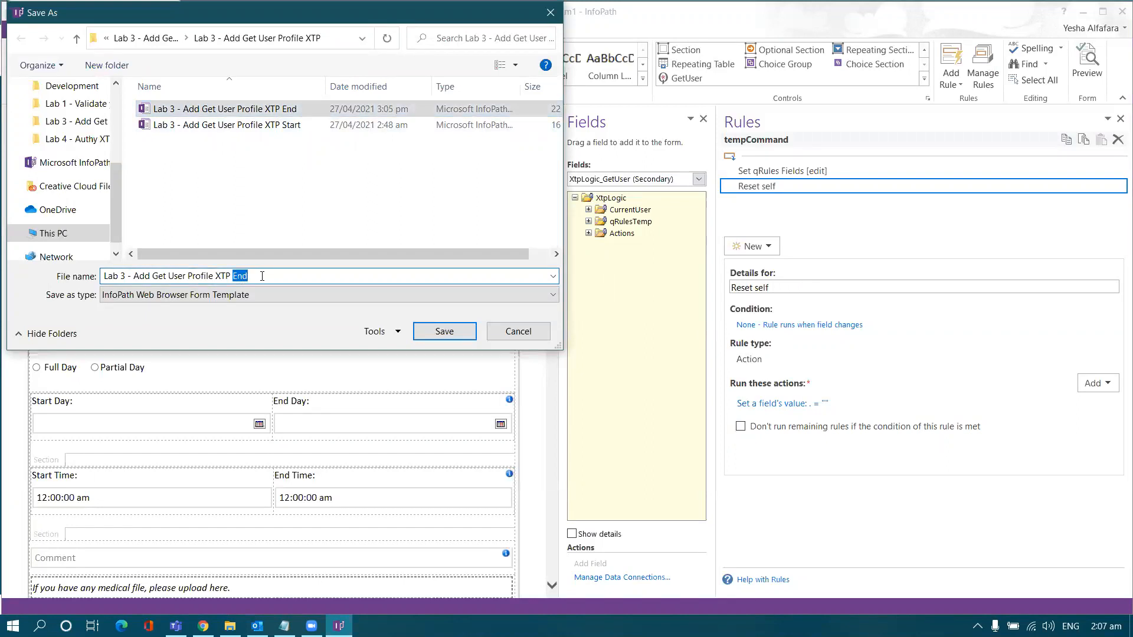
type("Demo")
key("Return")
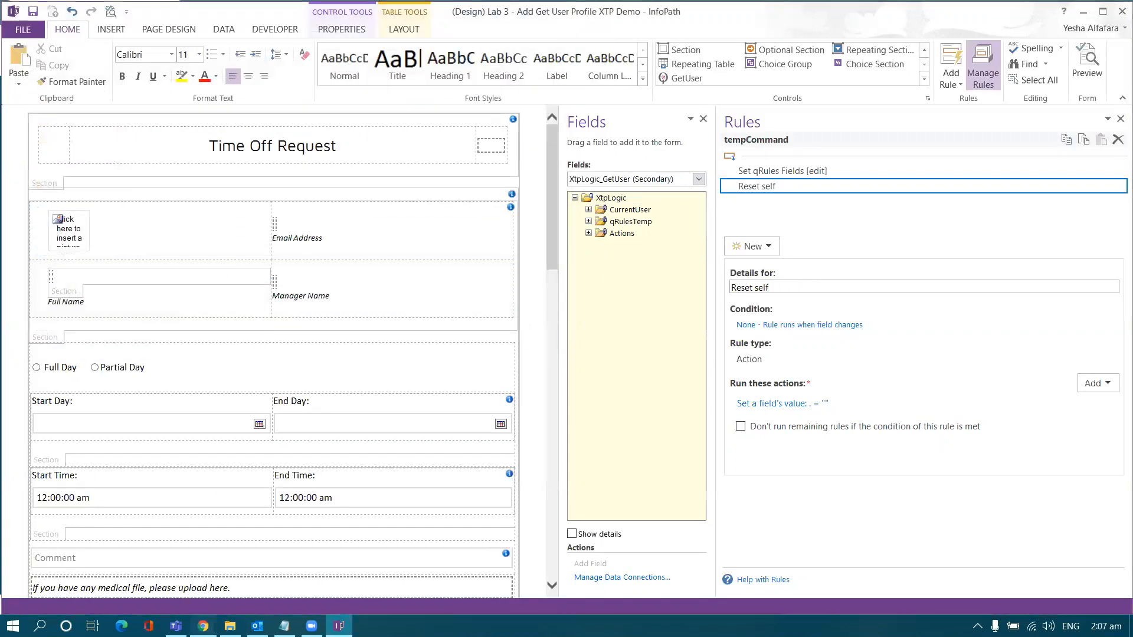
left_click(203, 626)
Step: Upload the Lab 3 - Add Get User Profile XTP Demo template to FormsViewer and close the End tab
left_click(407, 12)
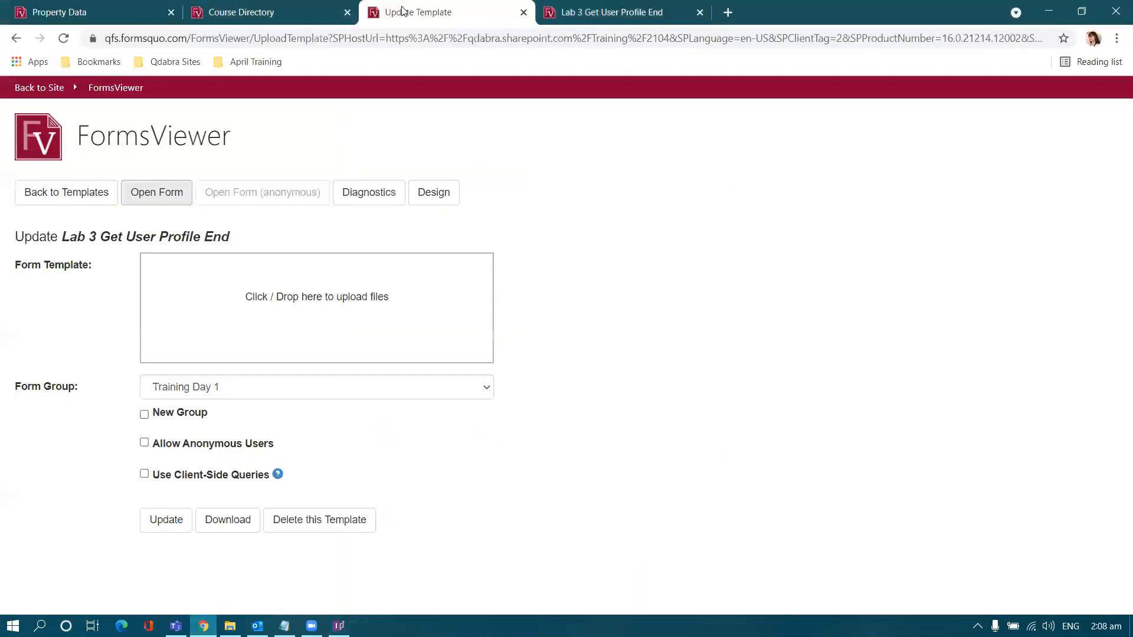
left_click(101, 203)
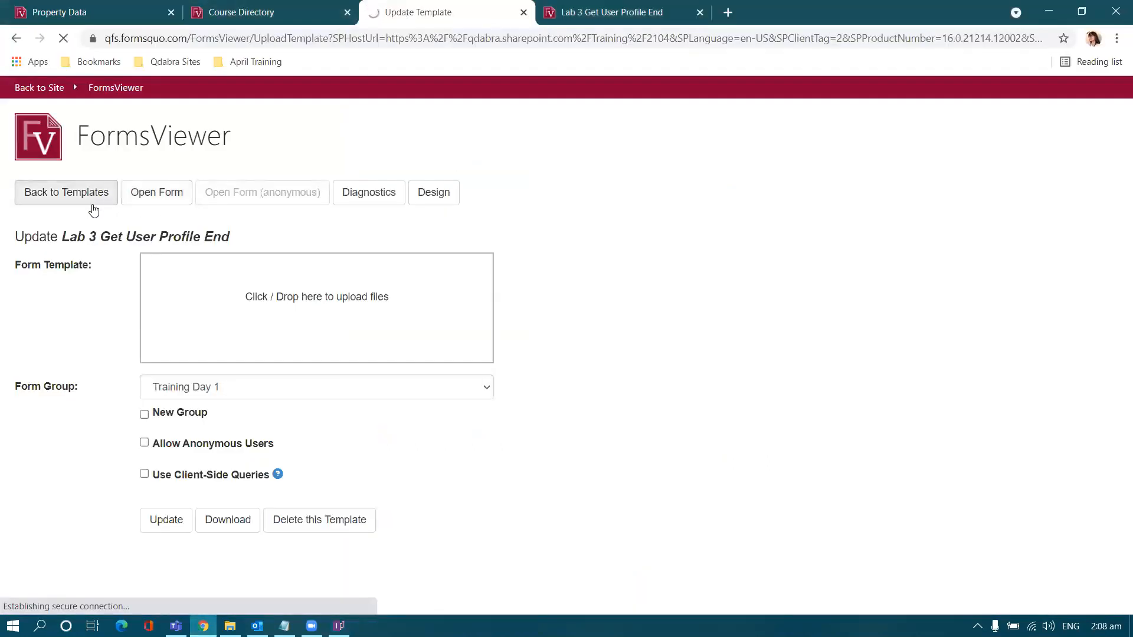
left_click(93, 261)
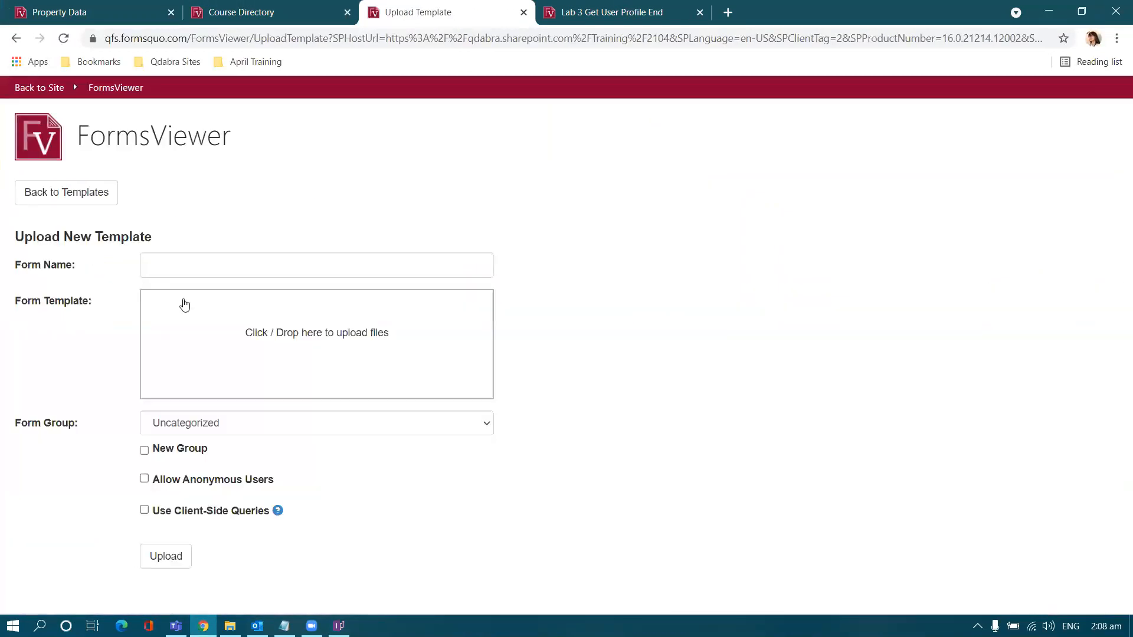
left_click(253, 332)
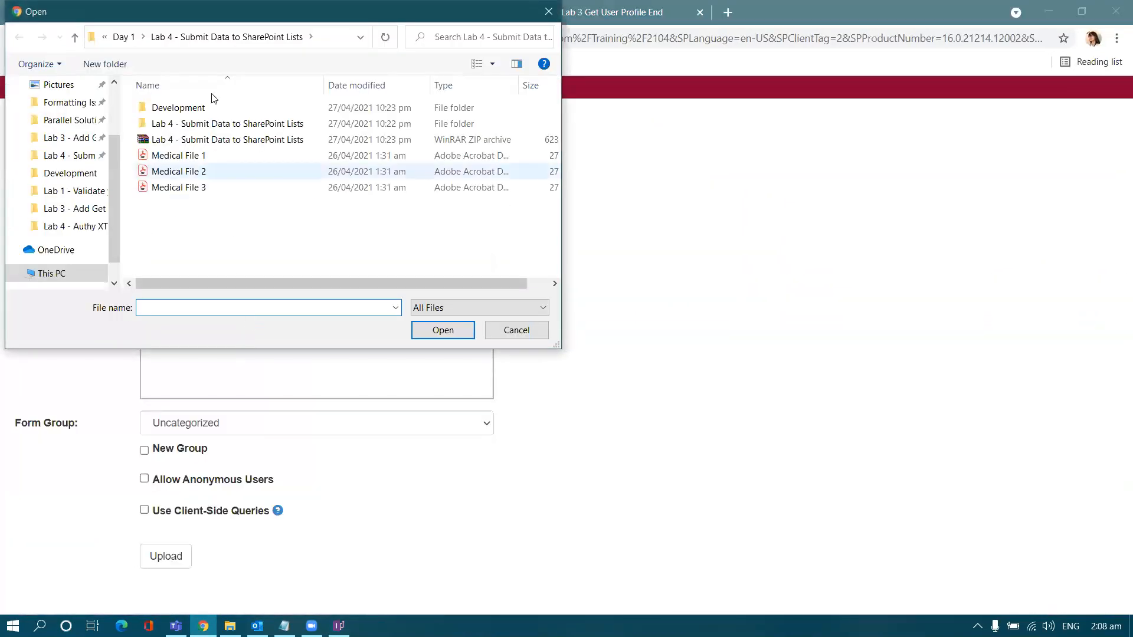
left_click(115, 37)
double_click(172, 111)
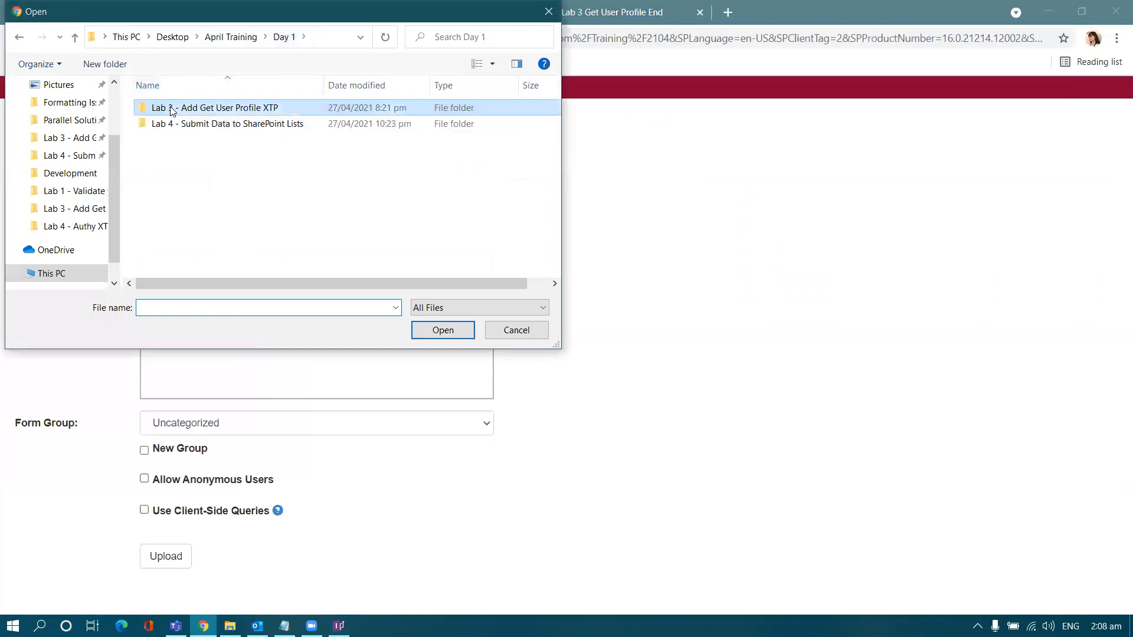
double_click(185, 124)
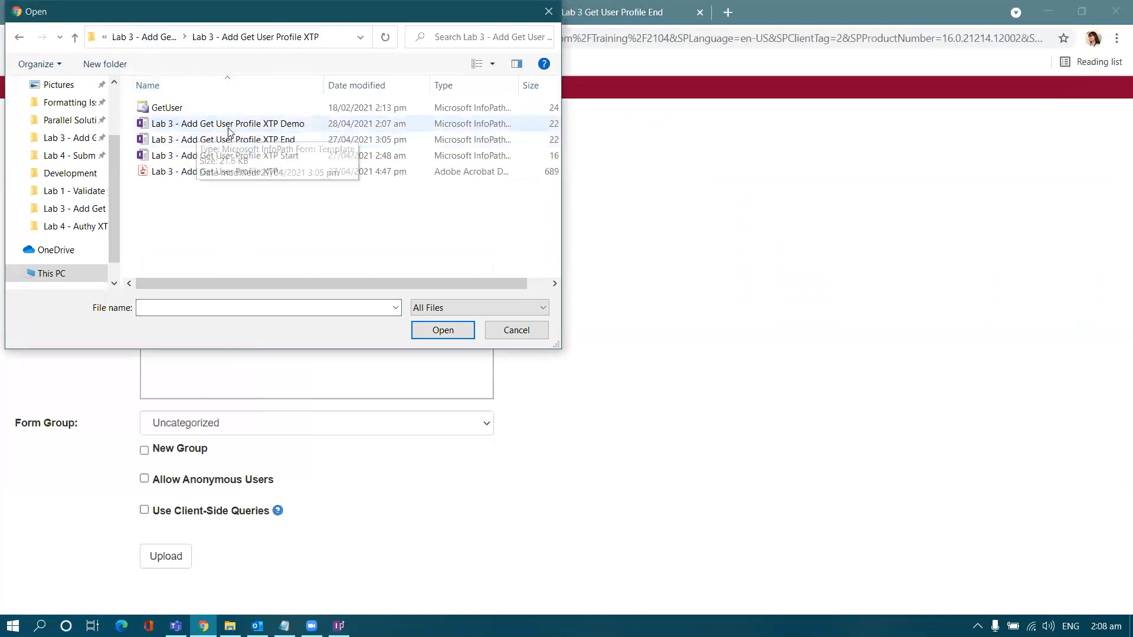
left_click(207, 126)
double_click(292, 125)
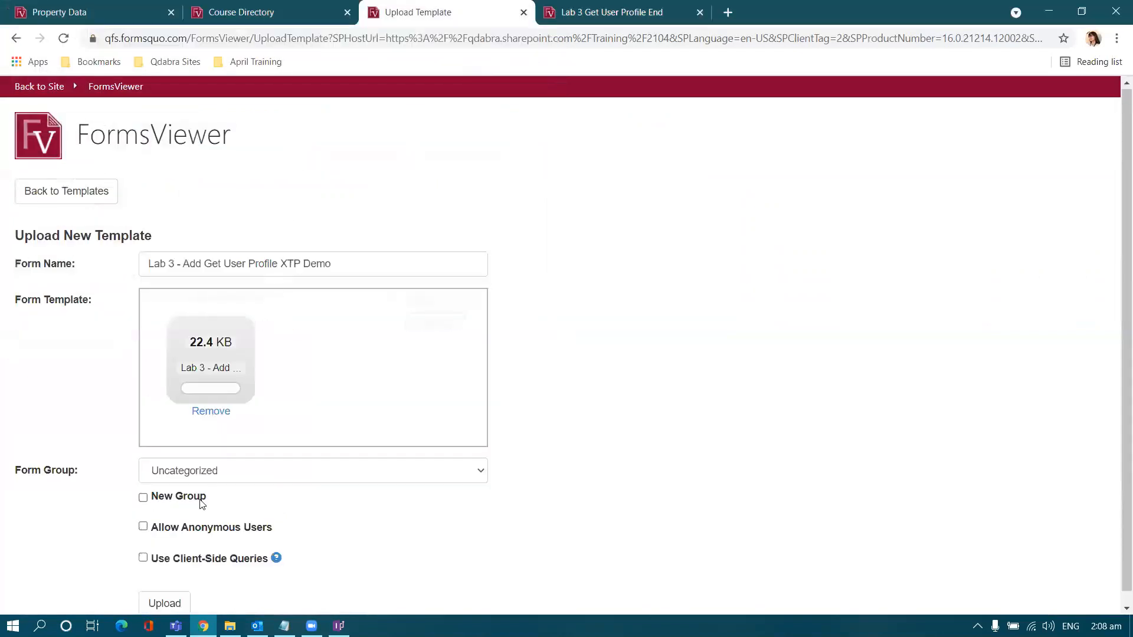
scroll(189, 531, "down", 1)
left_click(165, 588)
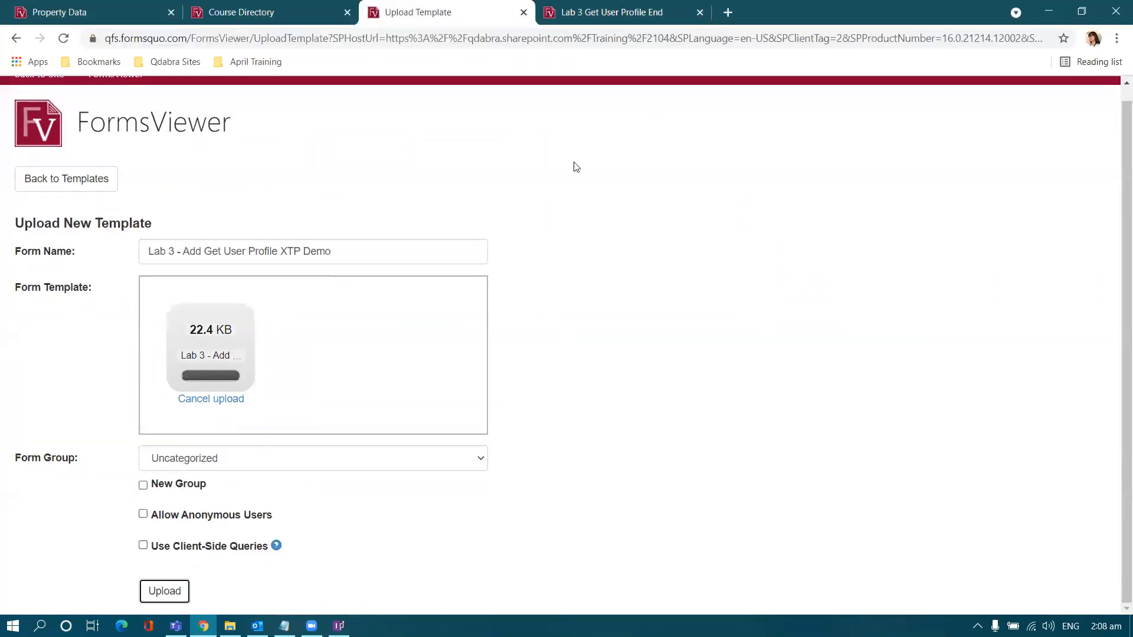
left_click(699, 12)
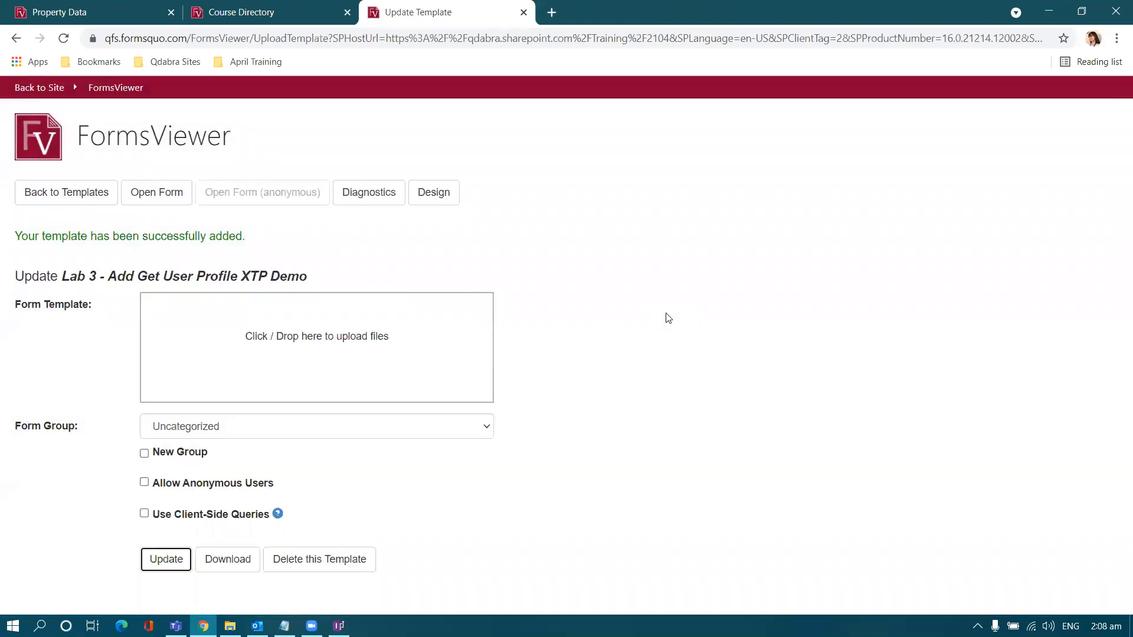
Step: Open the published Time Off Request form and check the photo, name, email and manager are auto-filled
left_click(157, 191)
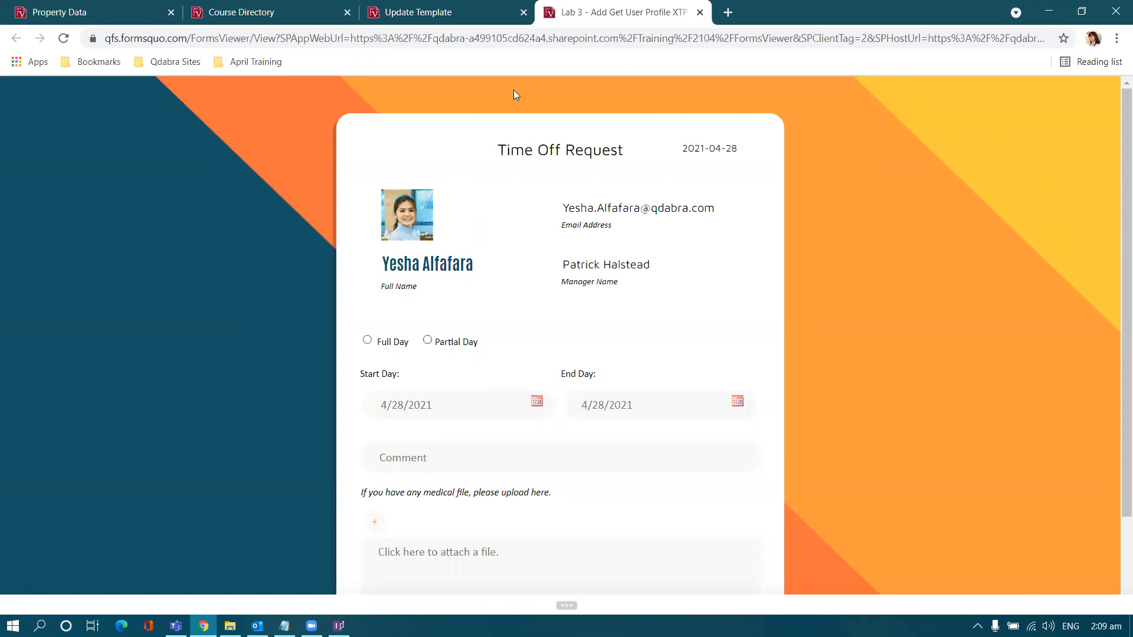
scroll(954, 265, "down", 2)
scroll(951, 266, "up", 2)
left_click(487, 11)
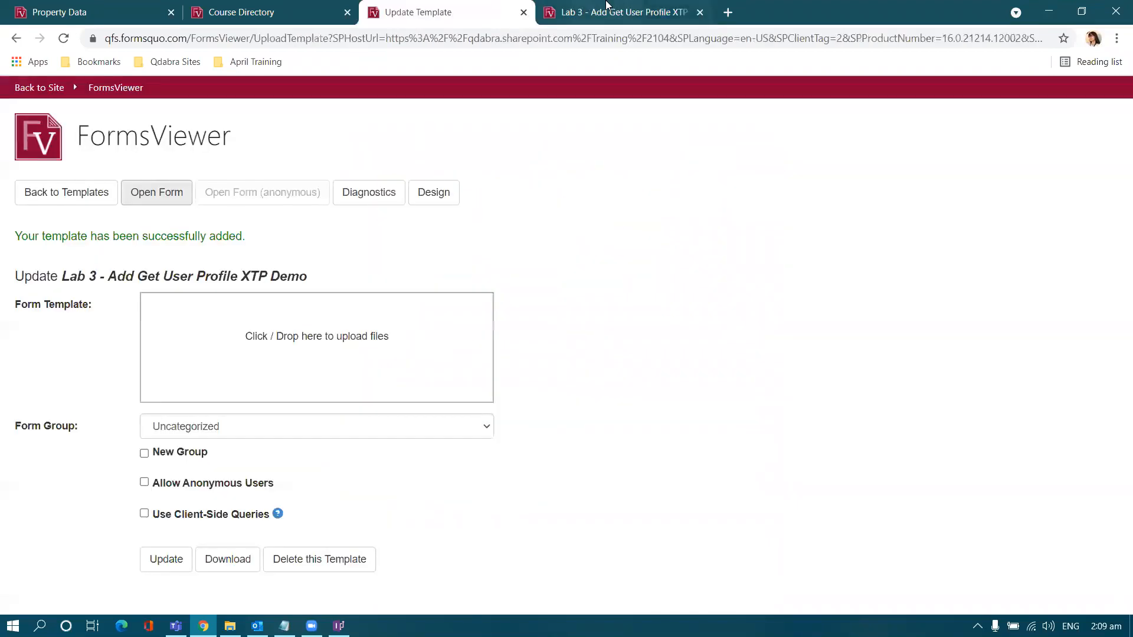
left_click(608, 7)
left_click(495, 7)
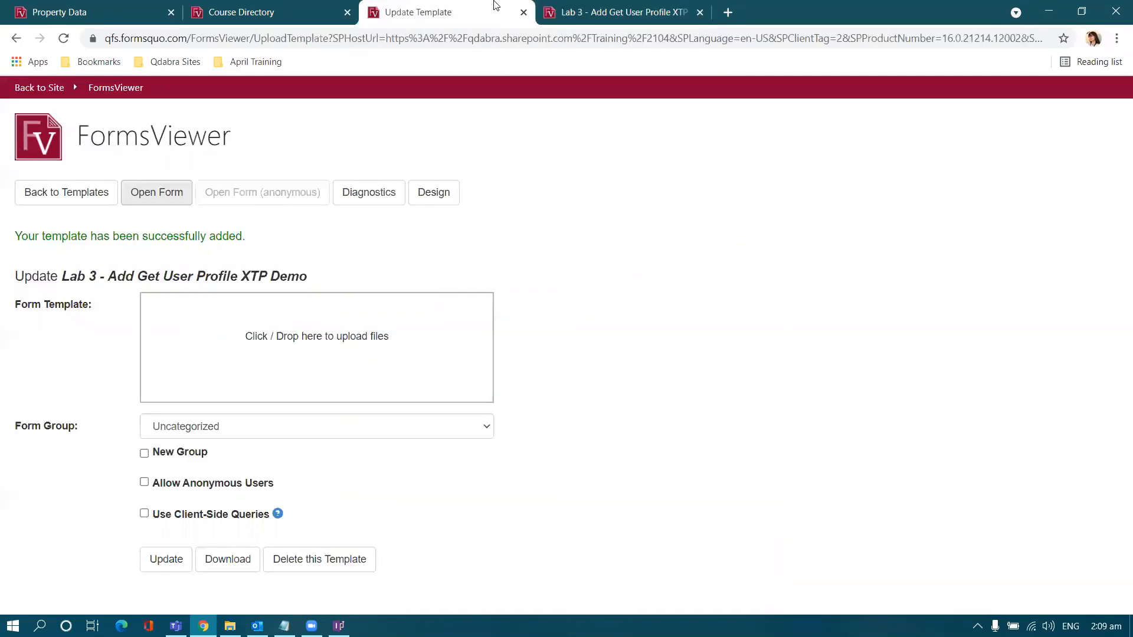
left_click(608, 12)
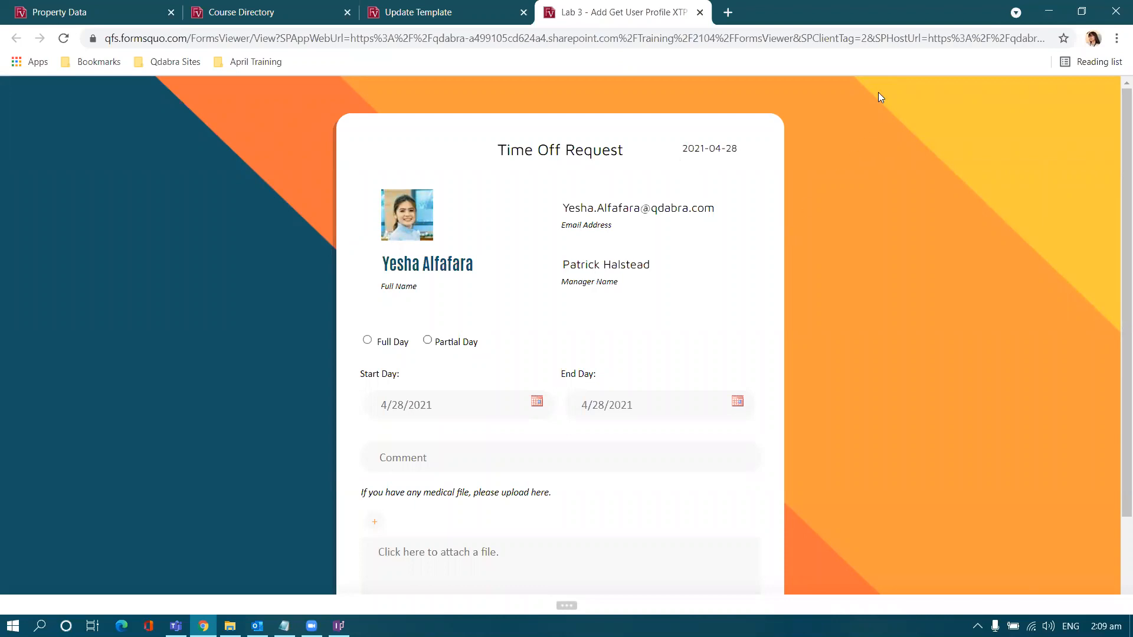
key("alt+Tab")
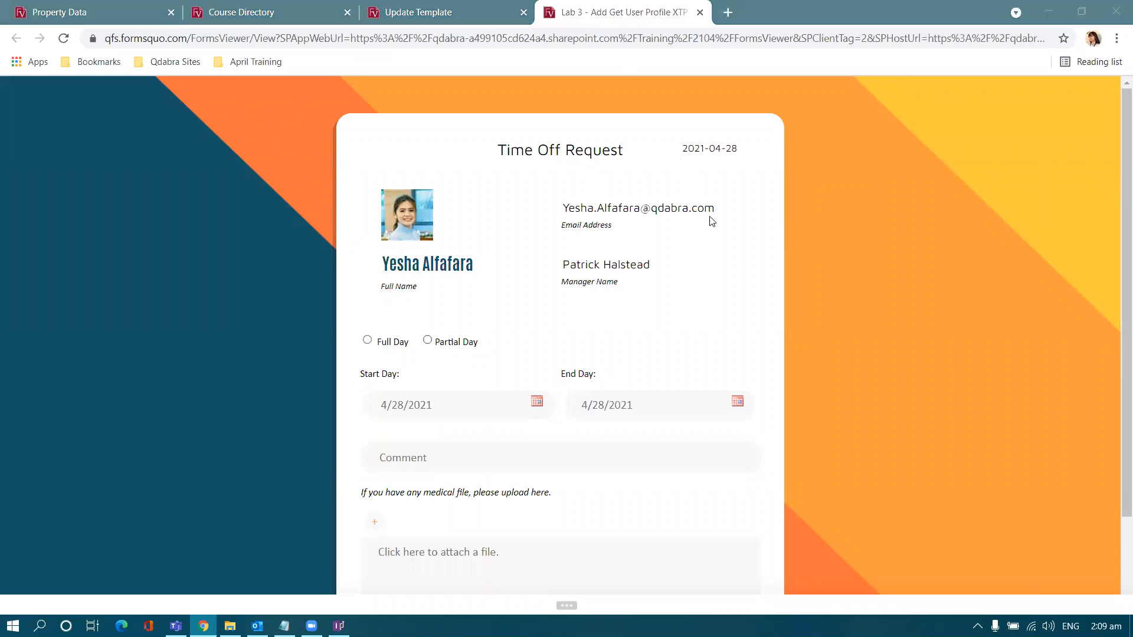
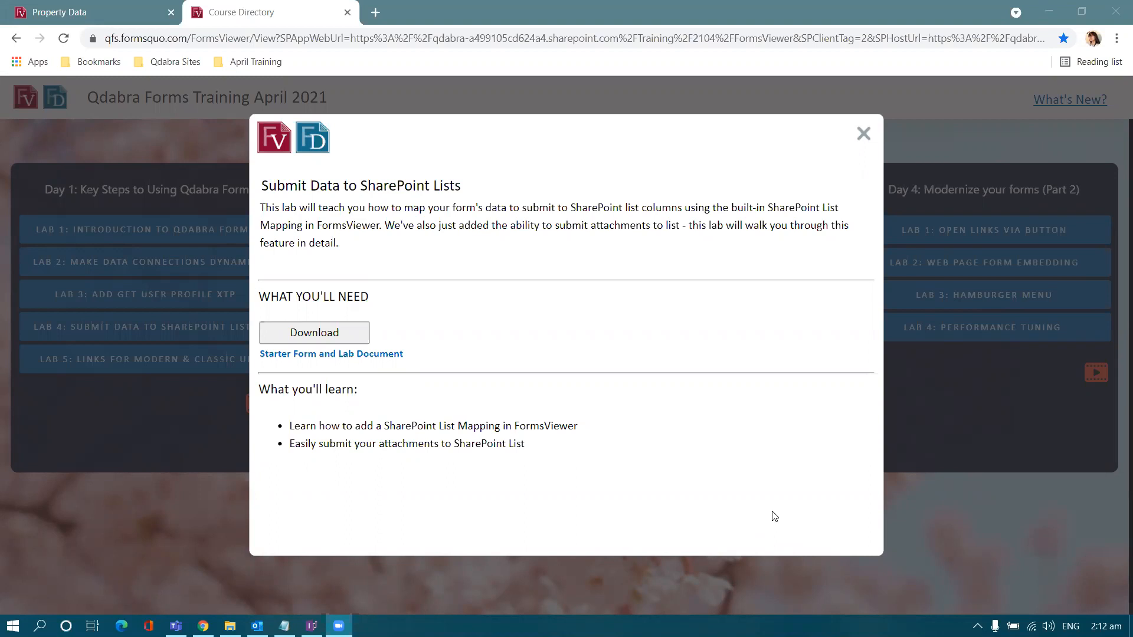
Step: Close the lab dialog and open FormsViewer Main from the April Training bookmarks
left_click(864, 133)
left_click(379, 14)
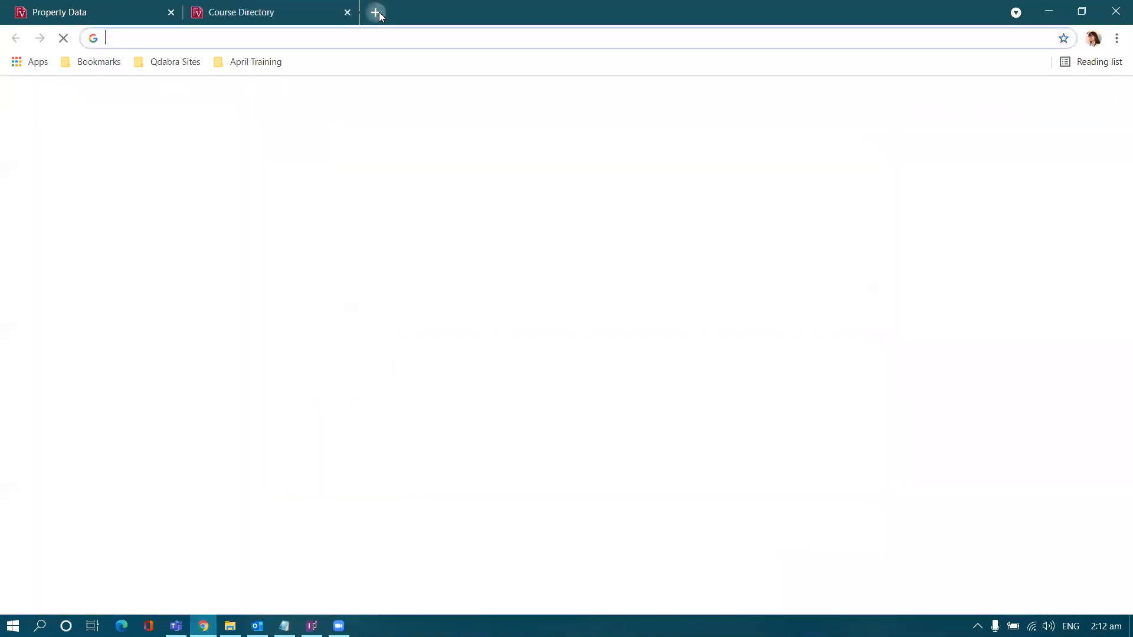
left_click(252, 61)
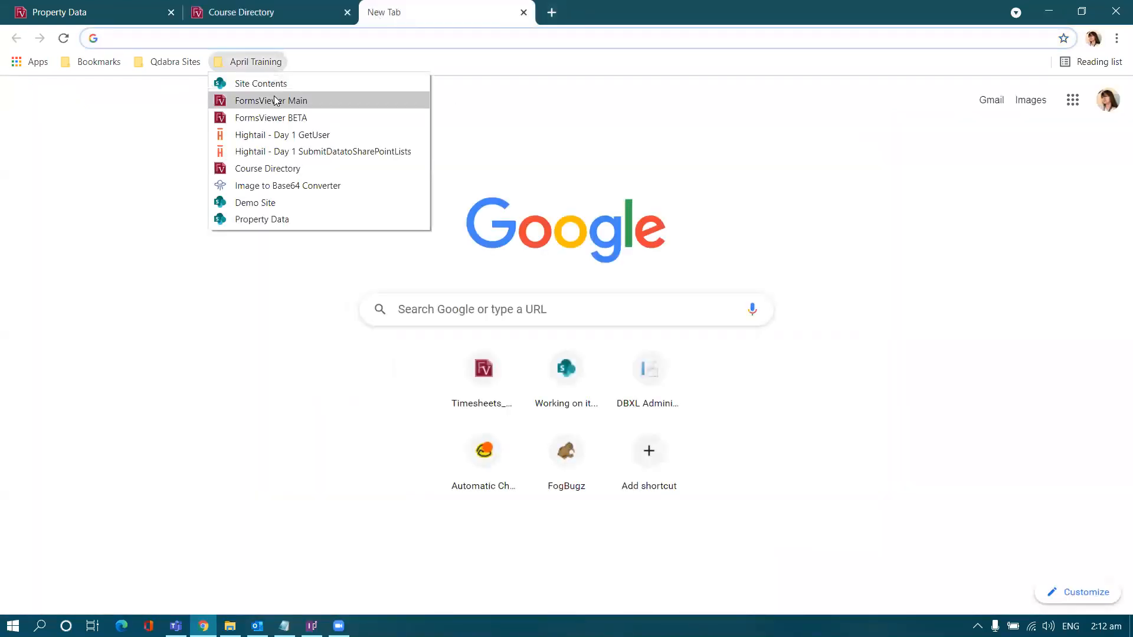
left_click(275, 101)
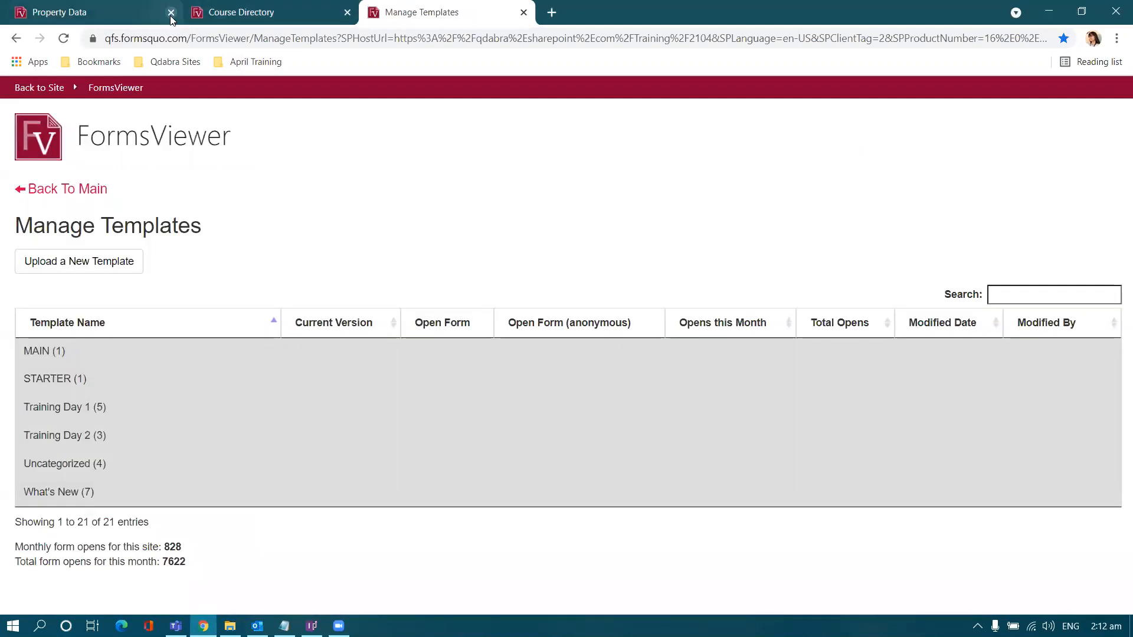
left_click(171, 12)
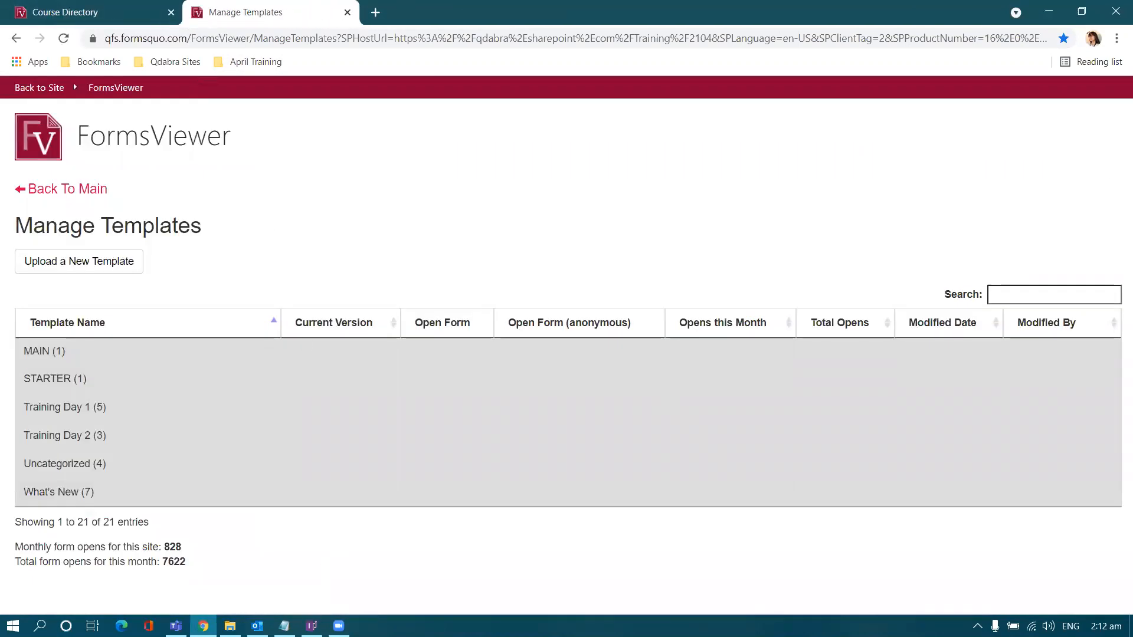
left_click(312, 626)
Step: Open the Lab 4 template's form from Training Day 1, then return to the SharePoint site
left_click(1119, 11)
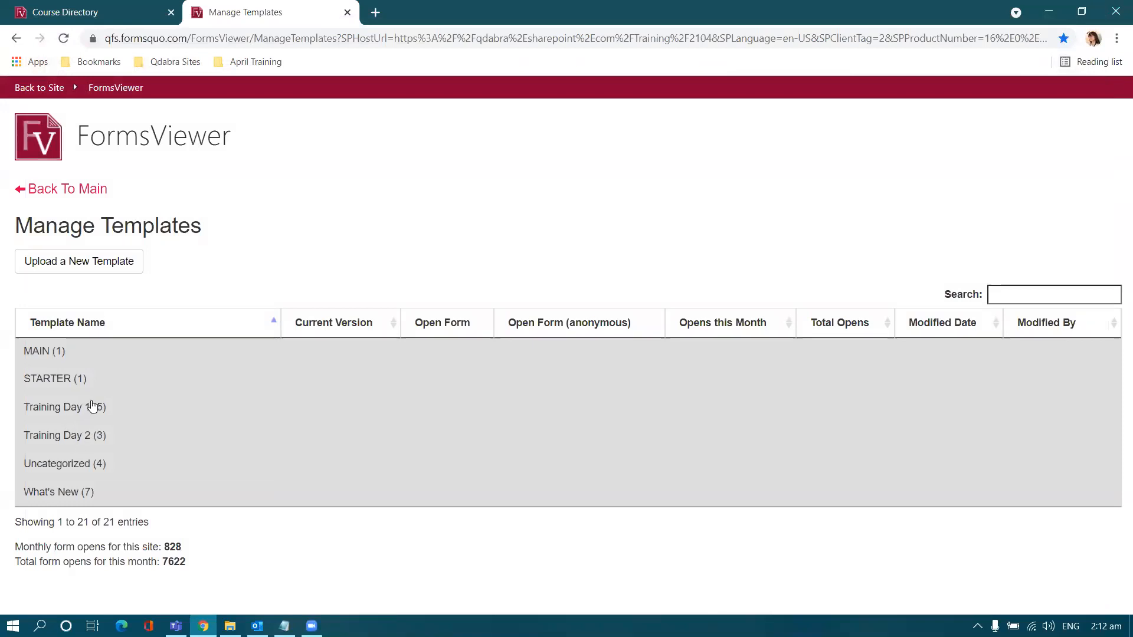
left_click(94, 407)
left_click(89, 523)
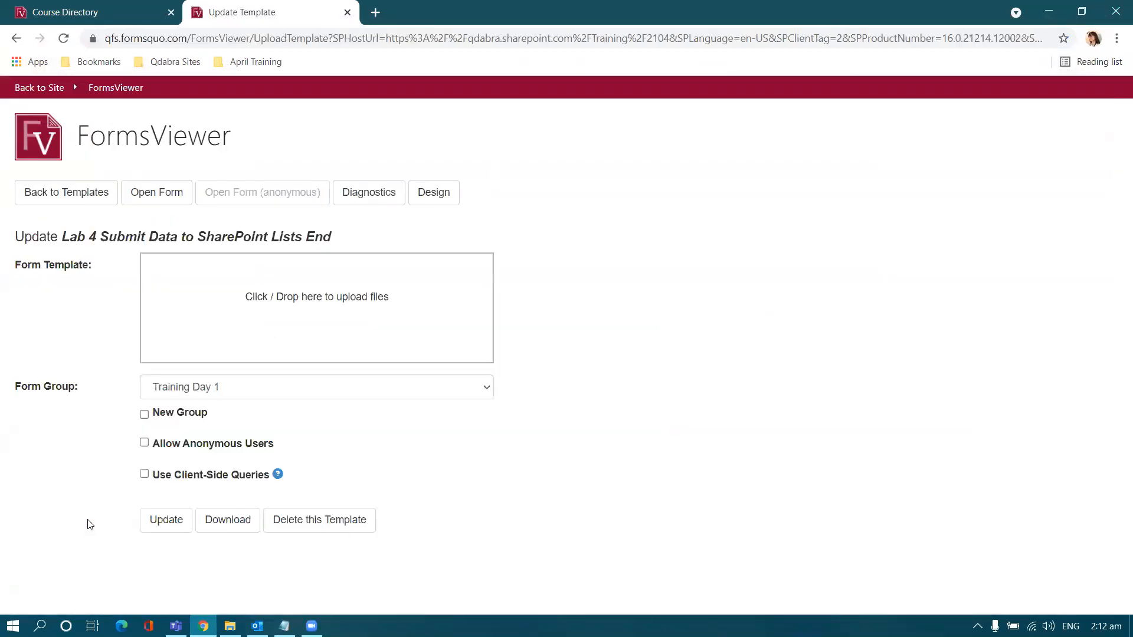
left_click(169, 198)
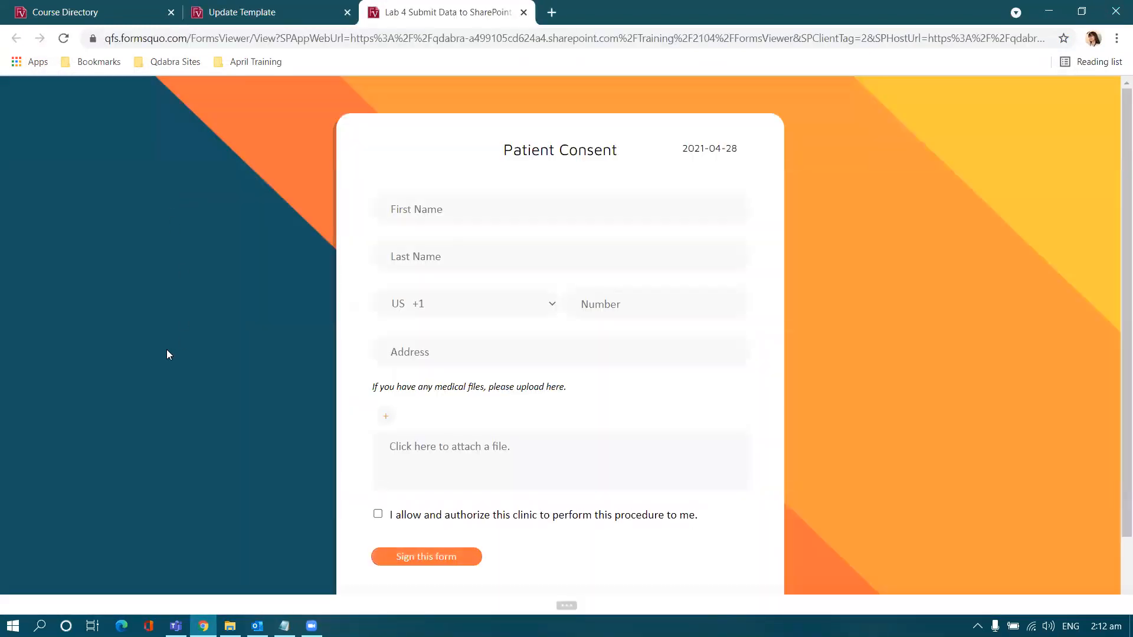
scroll(227, 348, "down", 2)
scroll(227, 348, "up", 1)
scroll(228, 348, "up", 1)
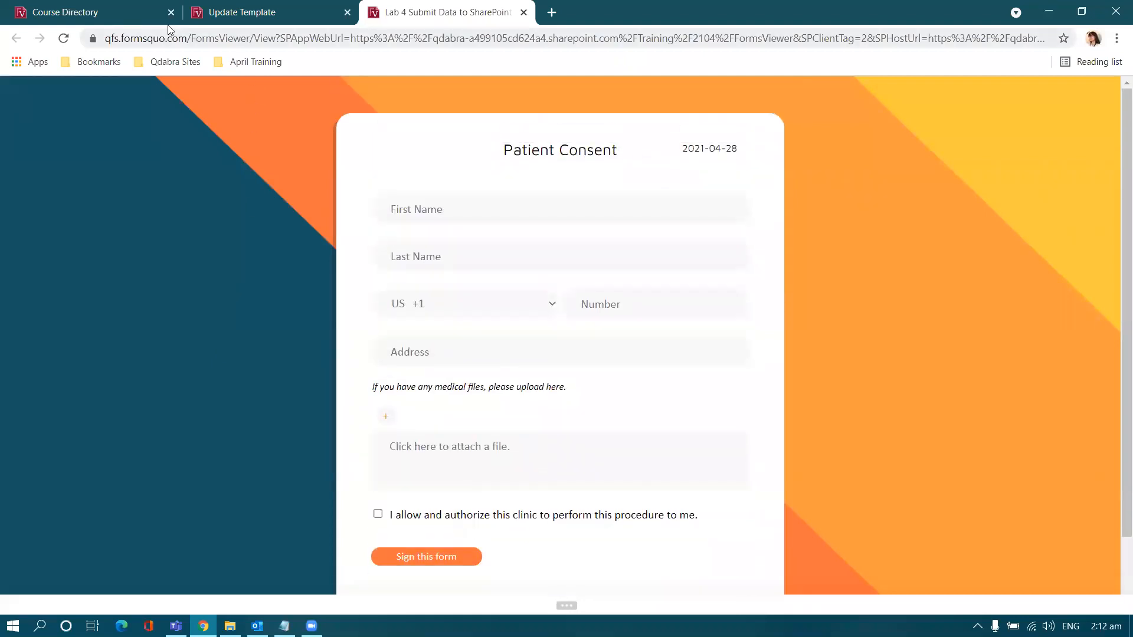
left_click(236, 13)
left_click(36, 88)
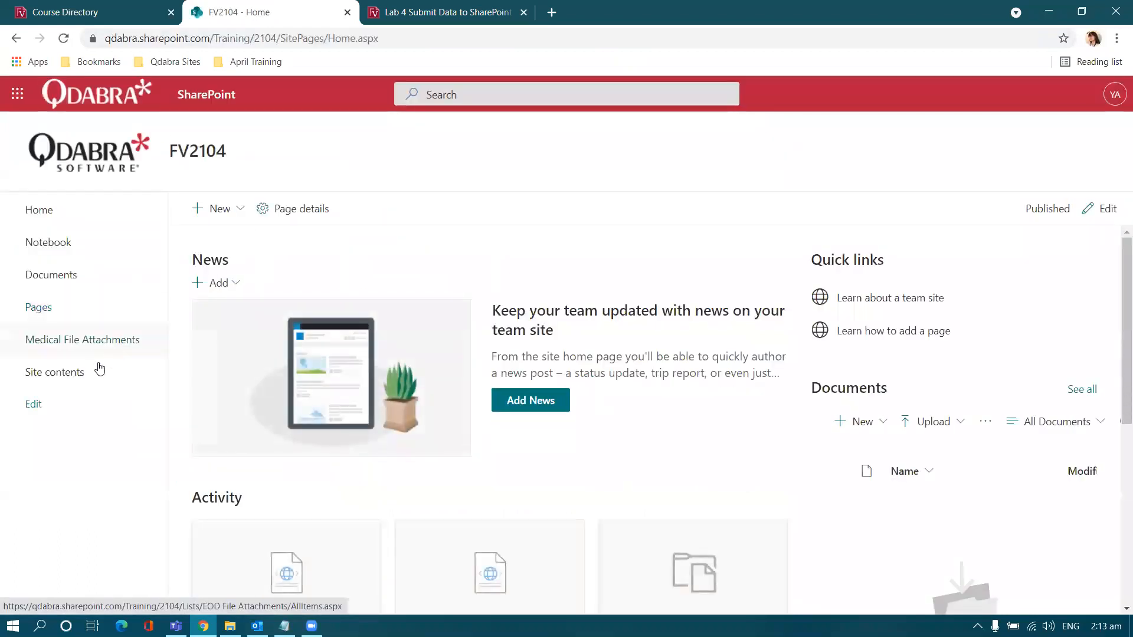
Step: Open the empty Medical File Attachments list from Site contents and compare it with the form
left_click(94, 374)
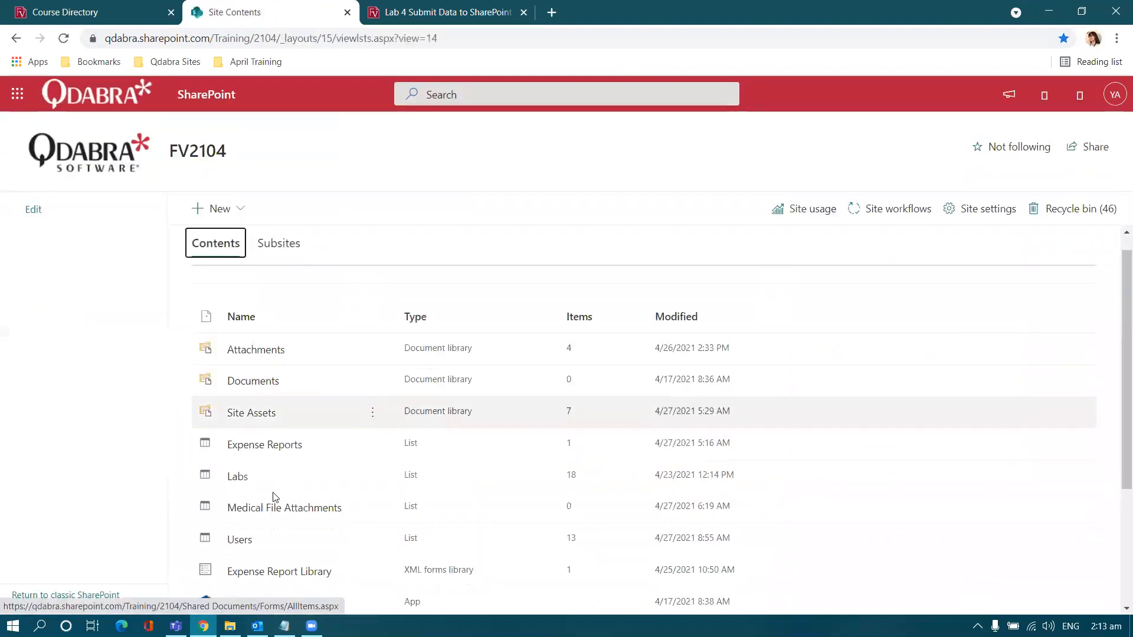
scroll(278, 448, "down", 1)
left_click(287, 384)
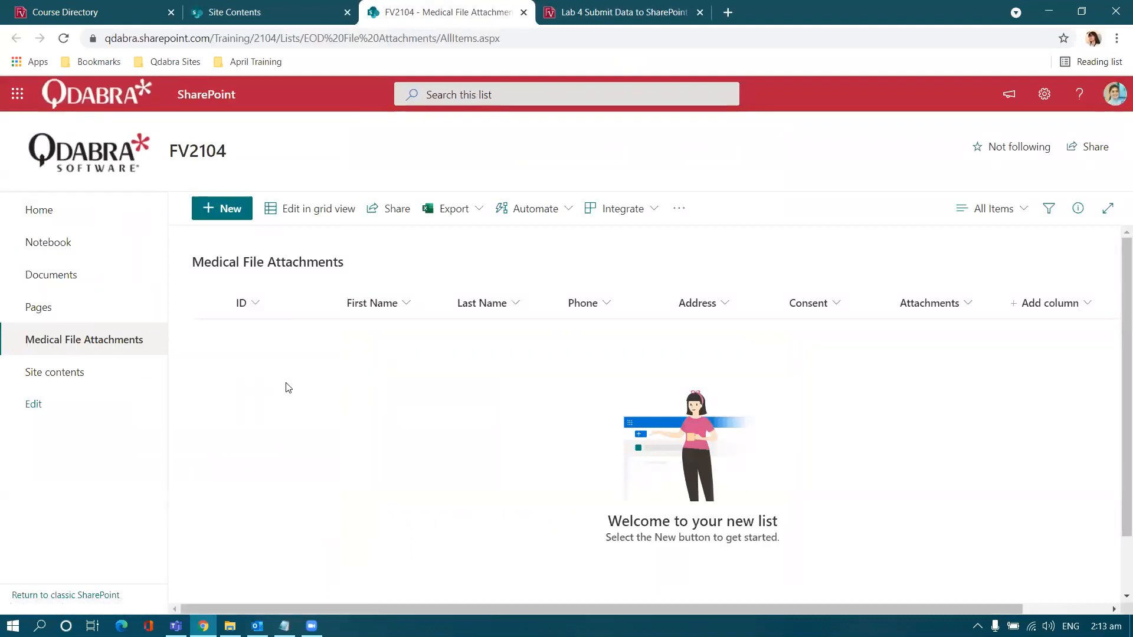
left_click(570, 11)
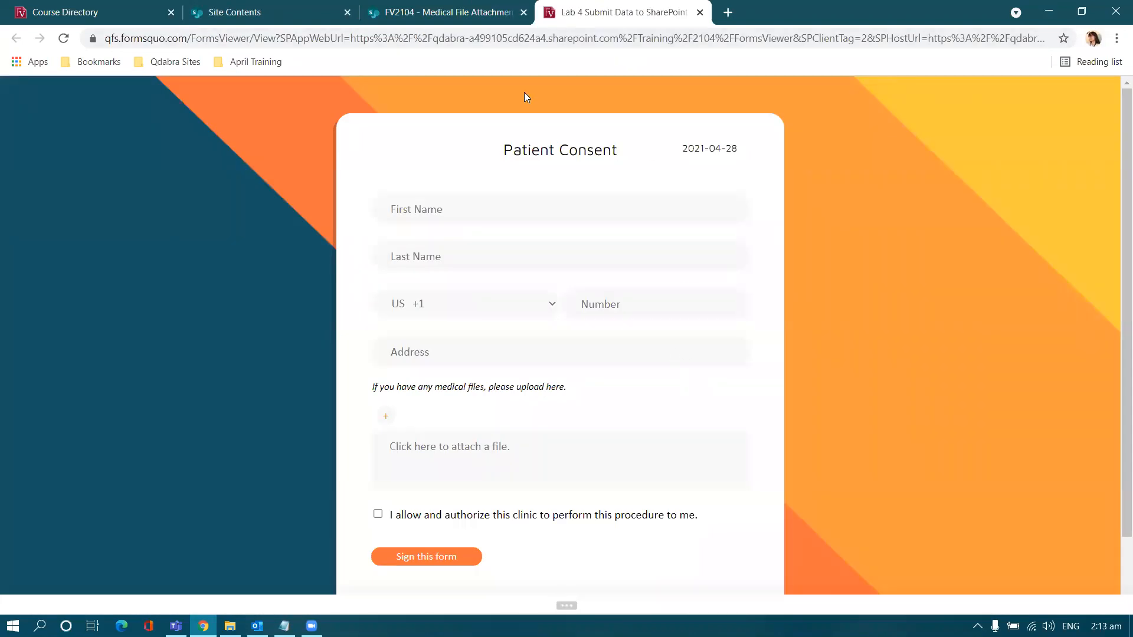
left_click(466, 10)
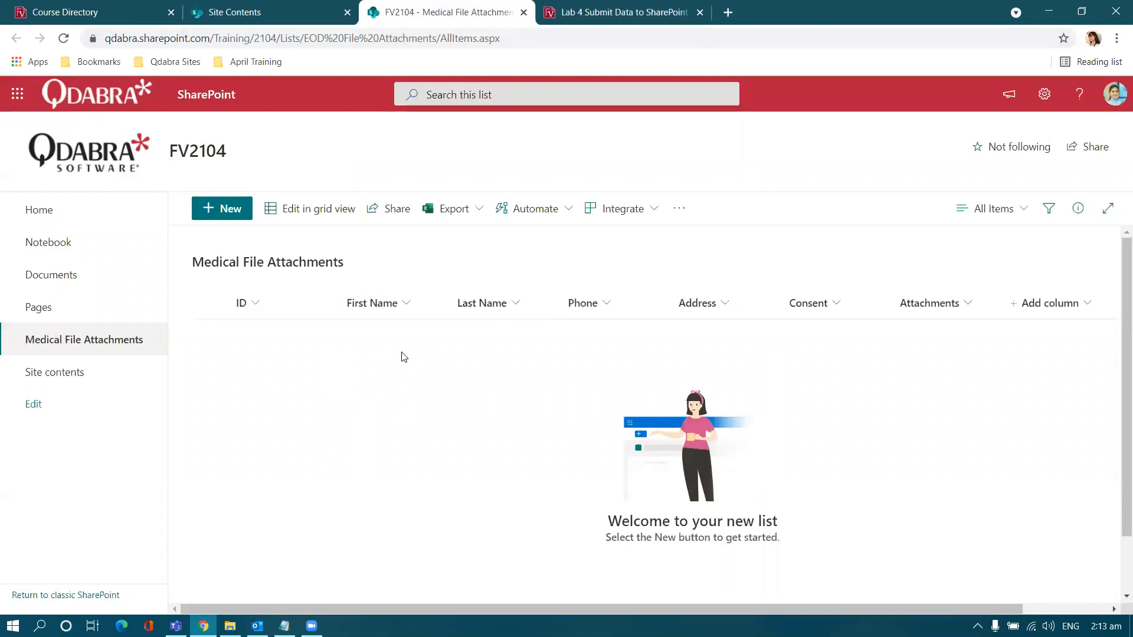
Step: Enter the patient's first and last name, a PH +63 phone number and the address
key("ctrl+Tab")
left_click(521, 218)
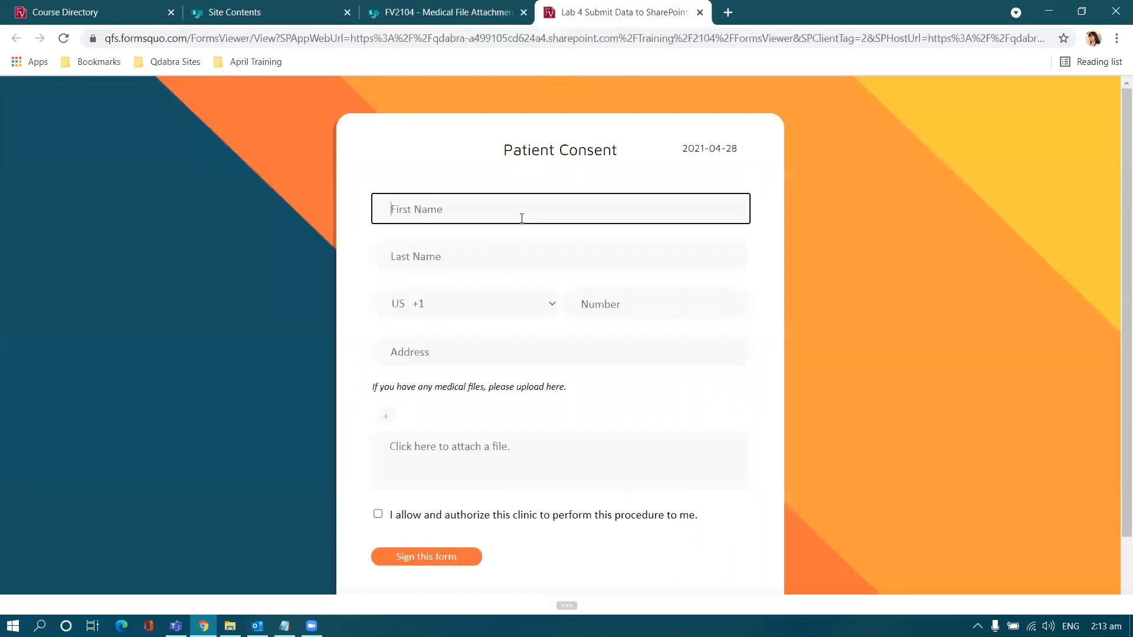
key("Tab")
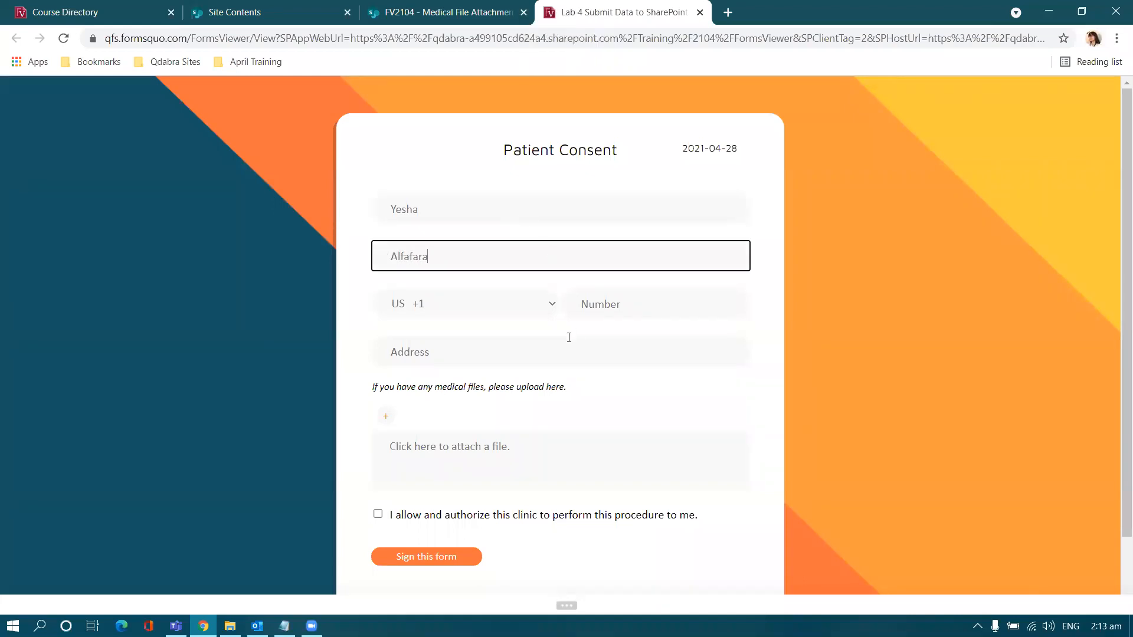
left_click(524, 304)
left_click(511, 341)
left_click(609, 302)
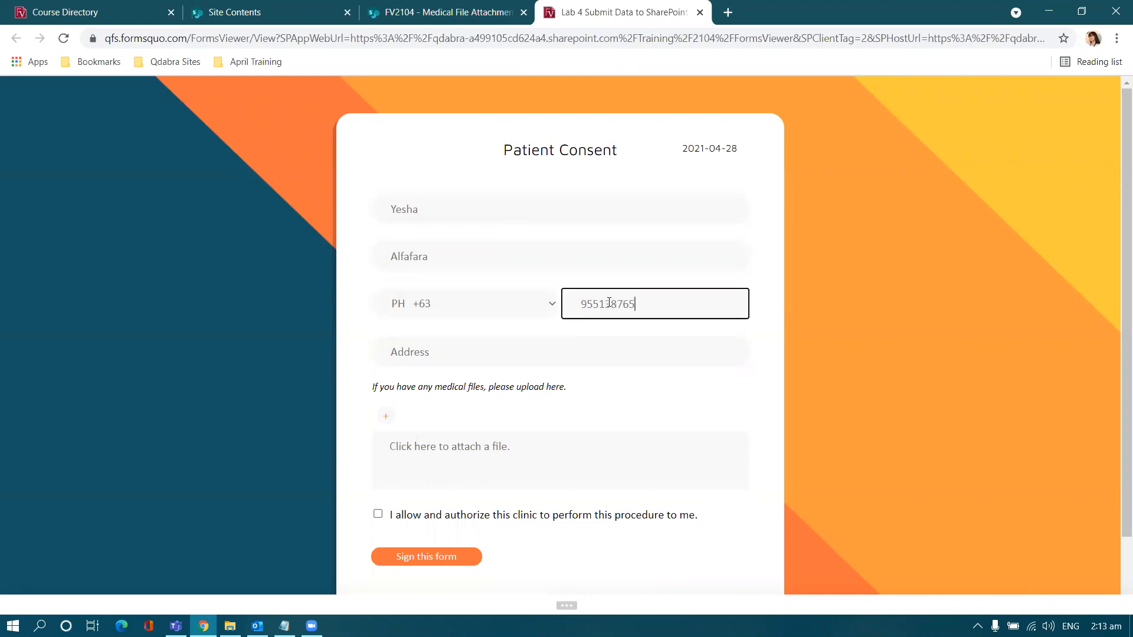
left_click(556, 346)
type("Philippines")
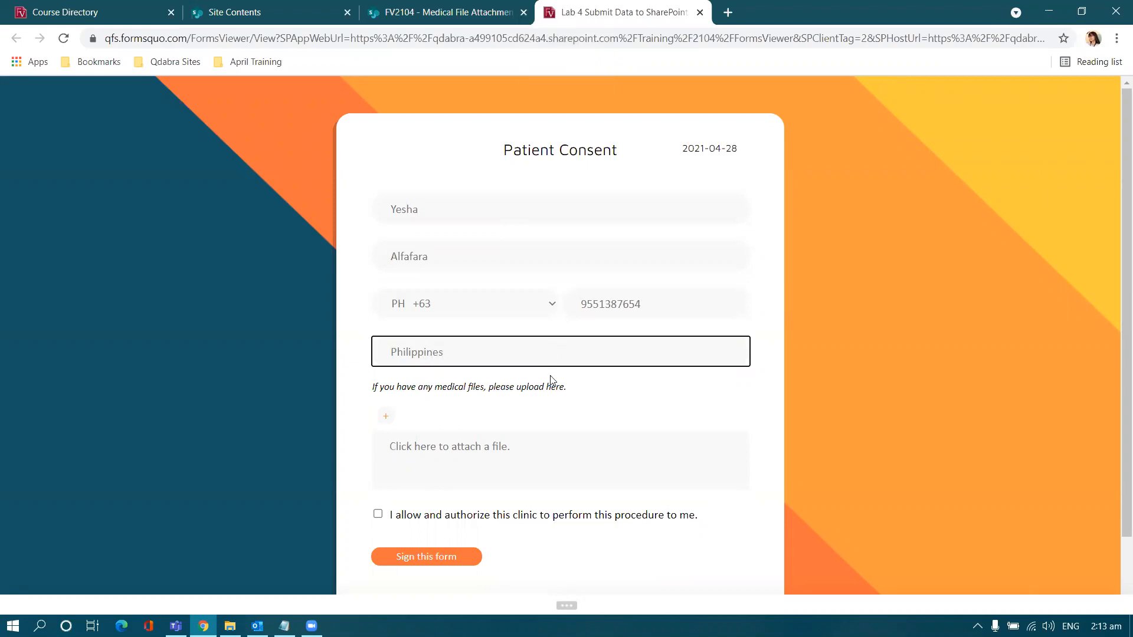
Step: Attach Medical File 1 from the Lab 4 - Submit Data to SharePoint Lists folder
scroll(537, 402, "down", 1)
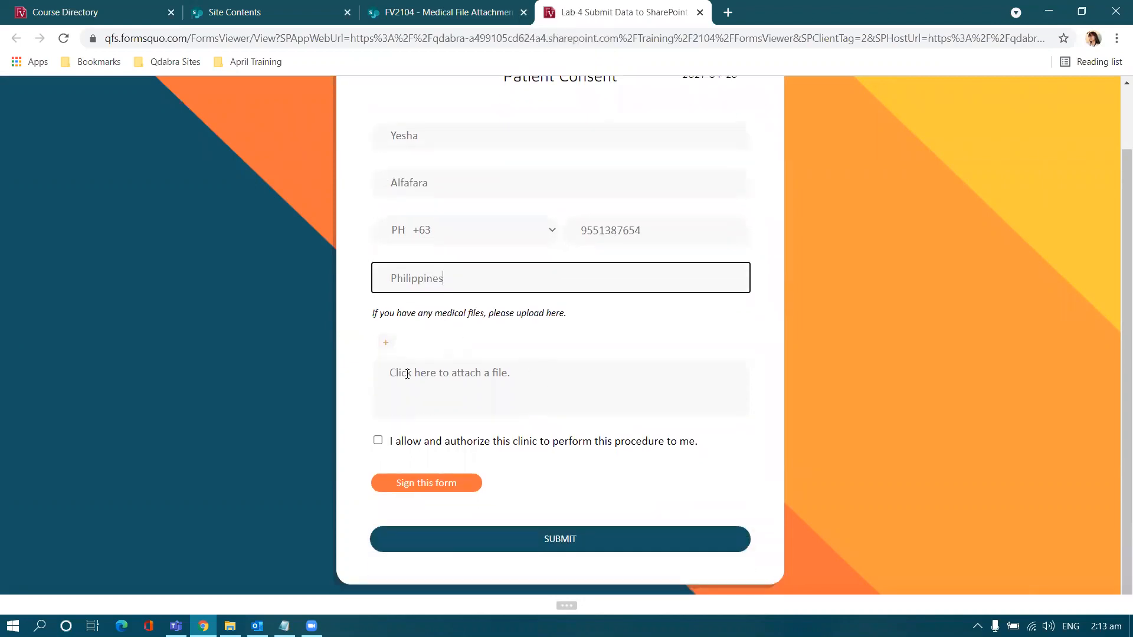
left_click(456, 380)
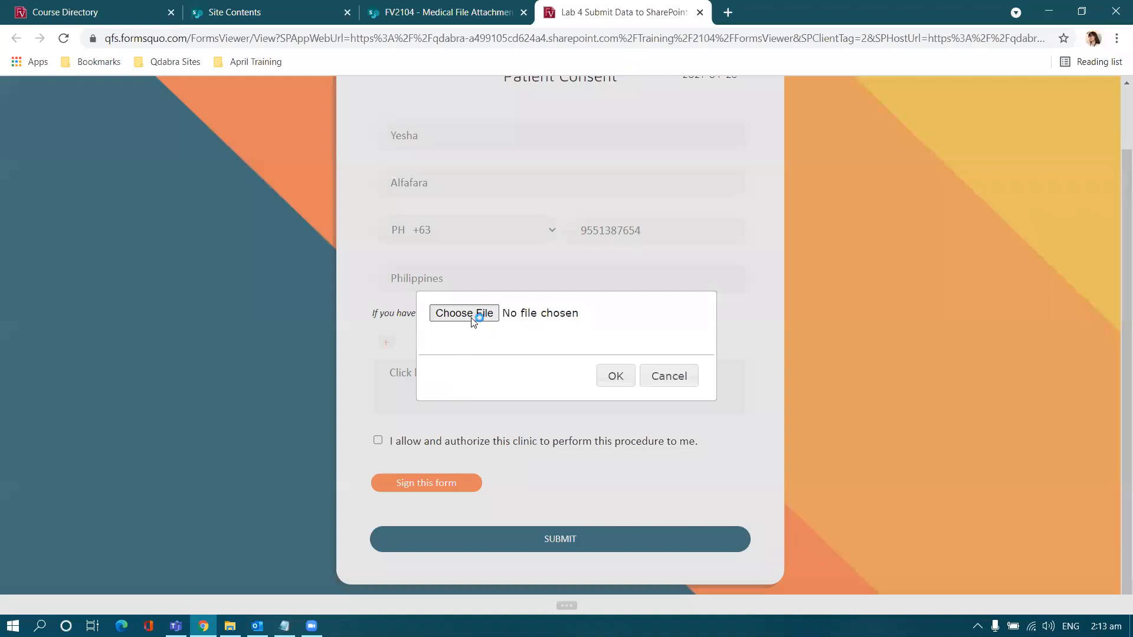
left_click(464, 313)
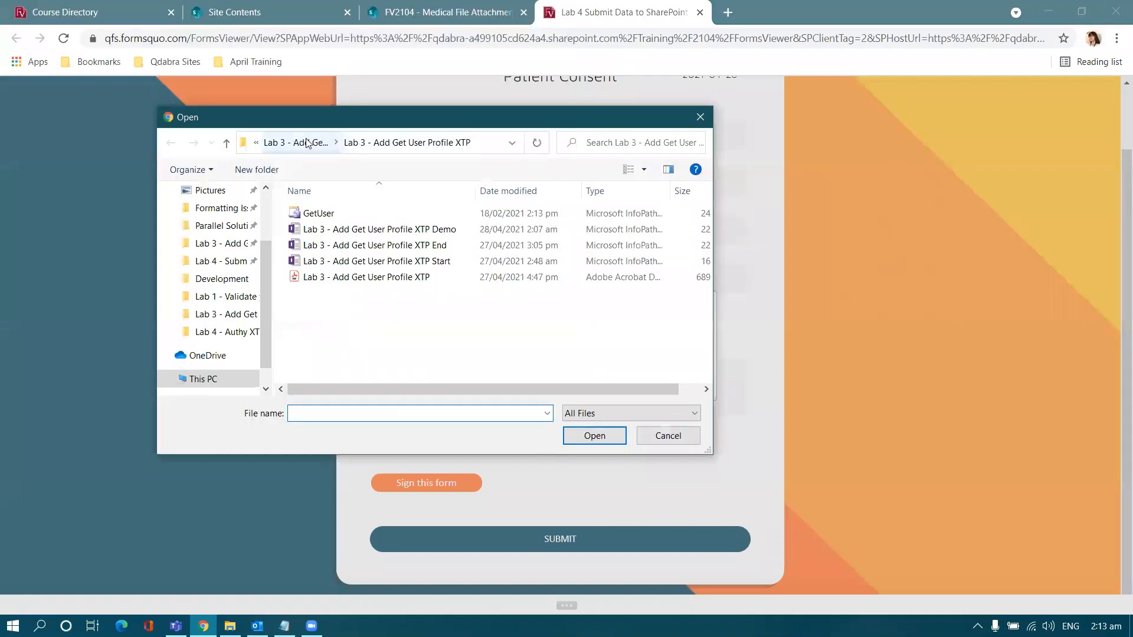
left_click(290, 143)
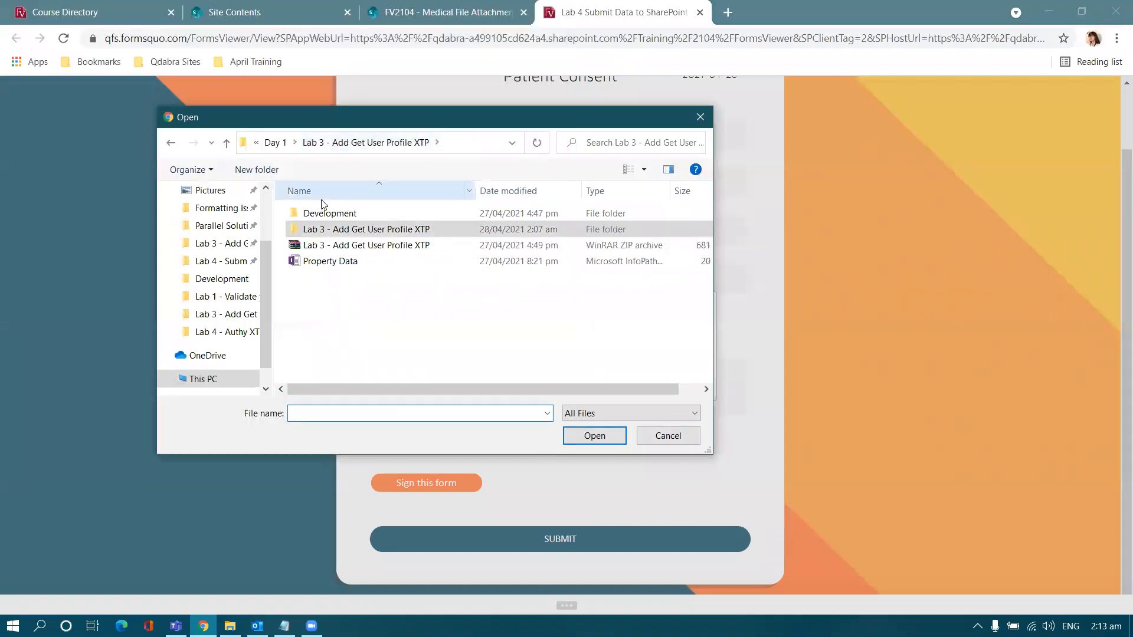
left_click(273, 142)
double_click(314, 229)
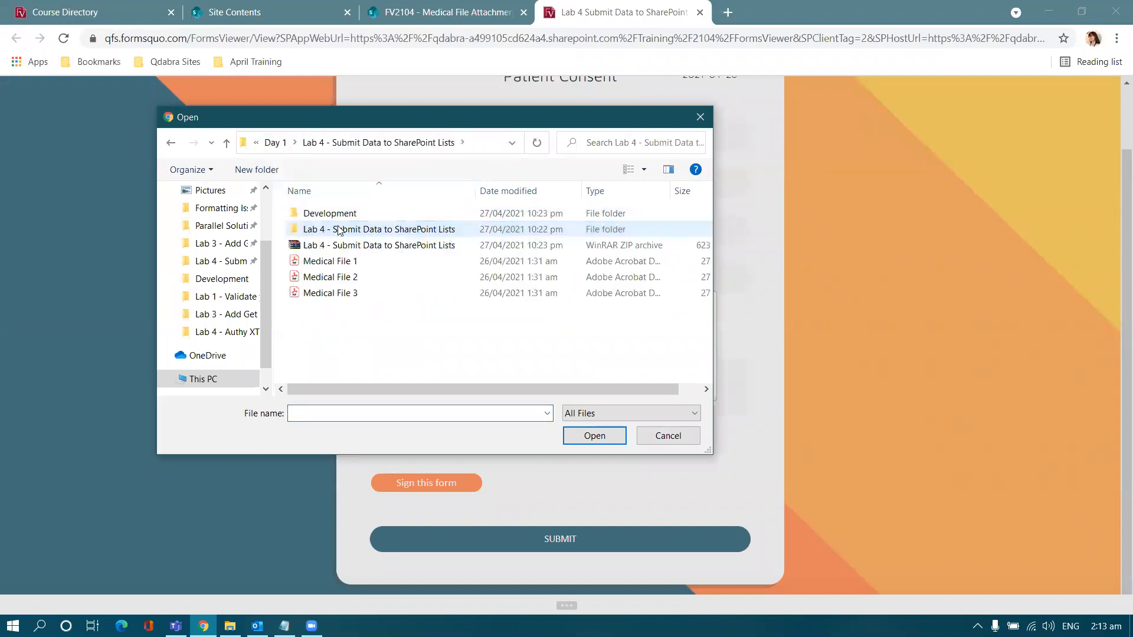
double_click(342, 261)
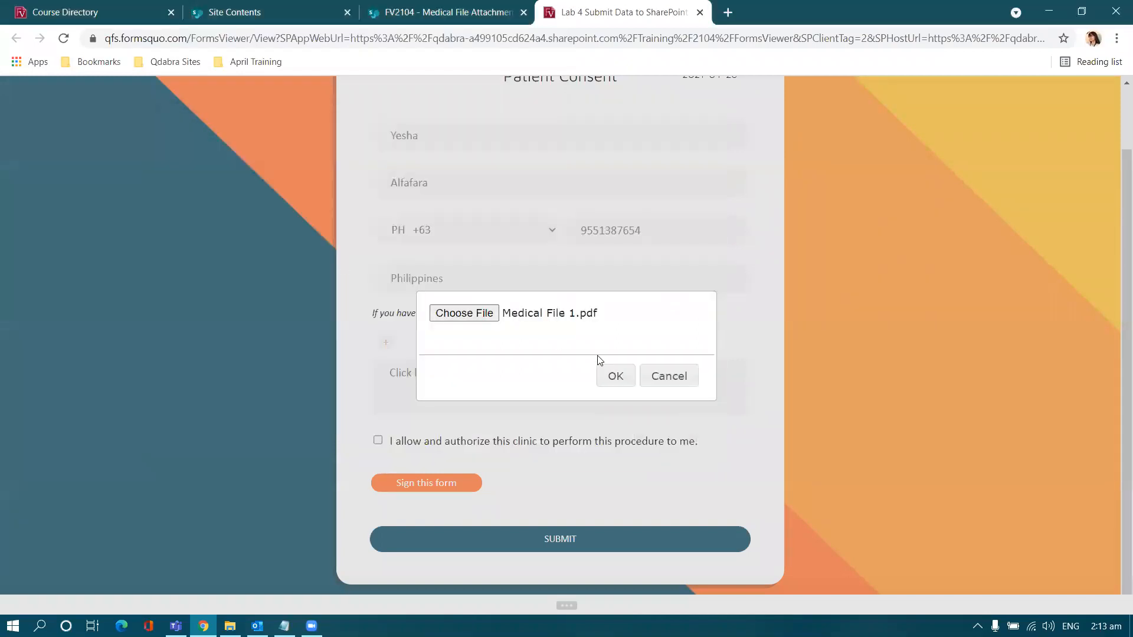
left_click(613, 378)
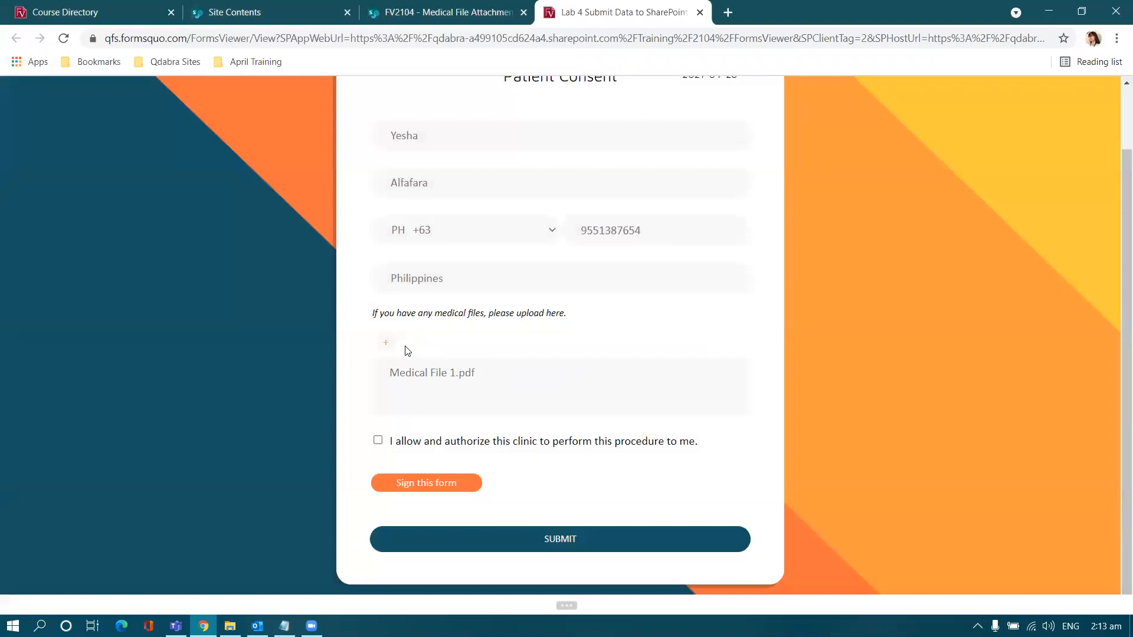
Step: Add a second attachment row and attach Medical File 2
left_click(385, 343)
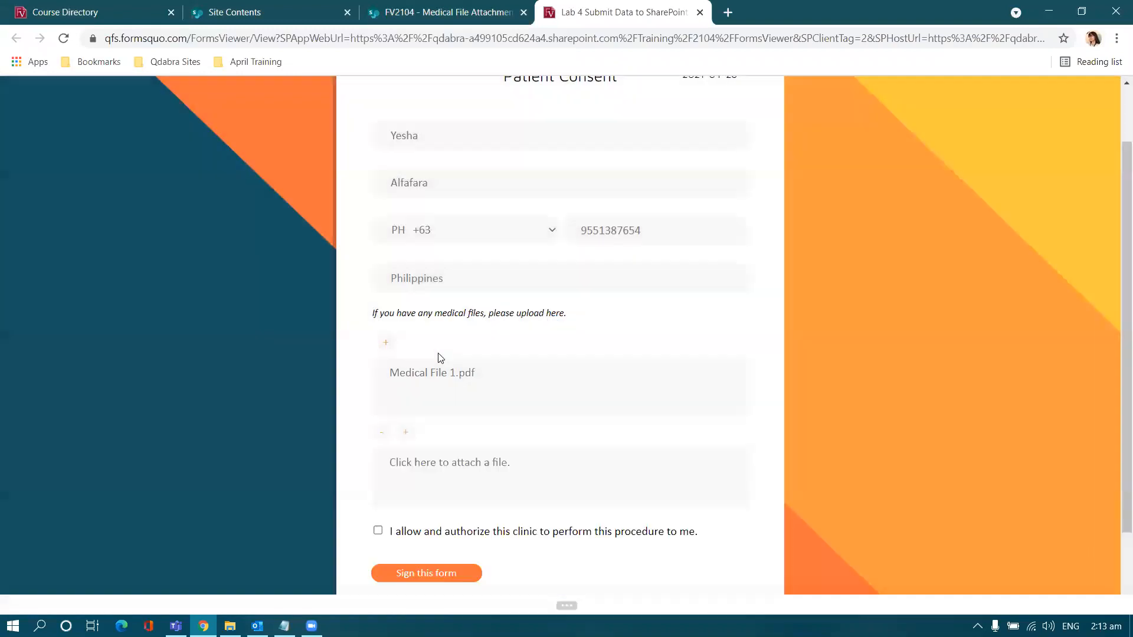
left_click(460, 470)
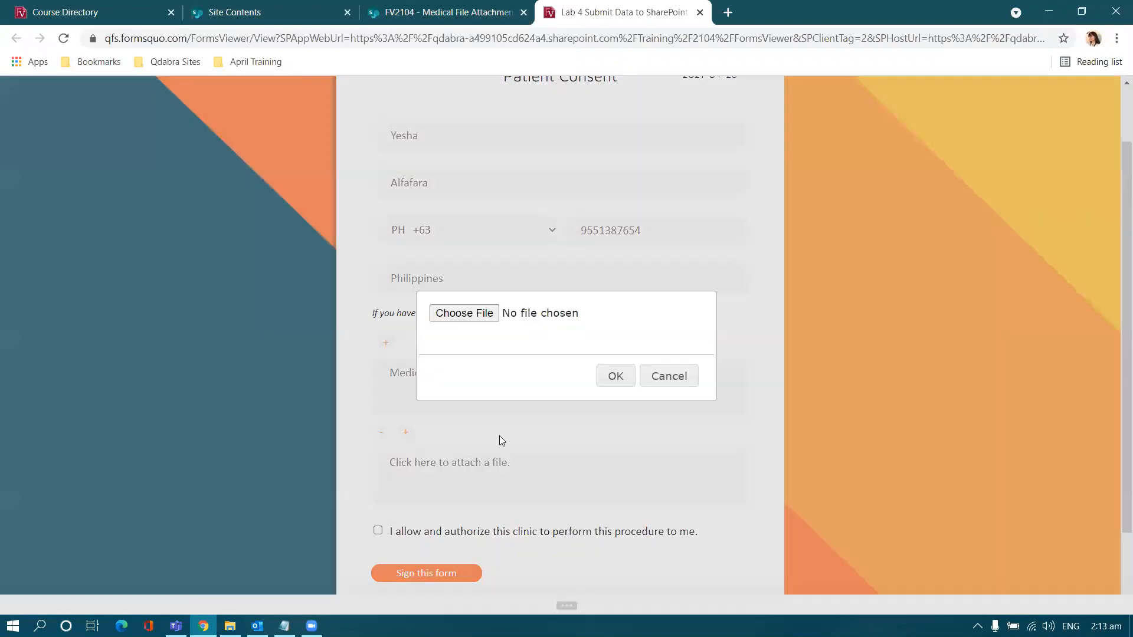
left_click(476, 311)
double_click(392, 279)
left_click(606, 370)
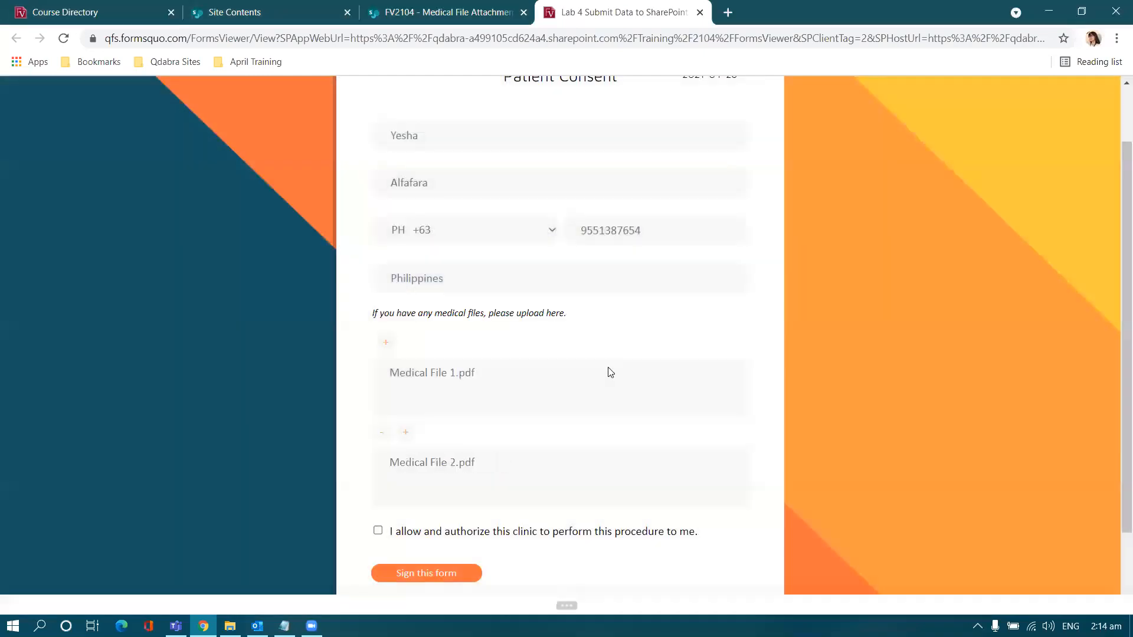
Step: Tick the consent box, then draw and capture a signature
scroll(476, 455, "down", 2)
left_click(378, 435)
left_click(442, 478)
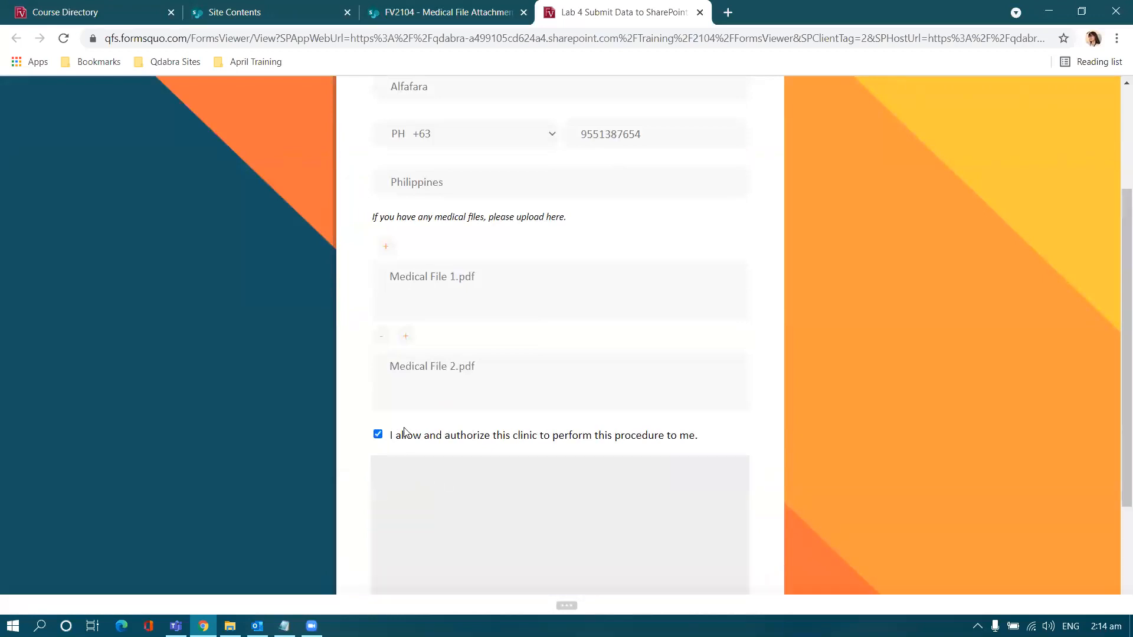
scroll(497, 405, "down", 3)
left_click_drag(413, 391, 649, 354)
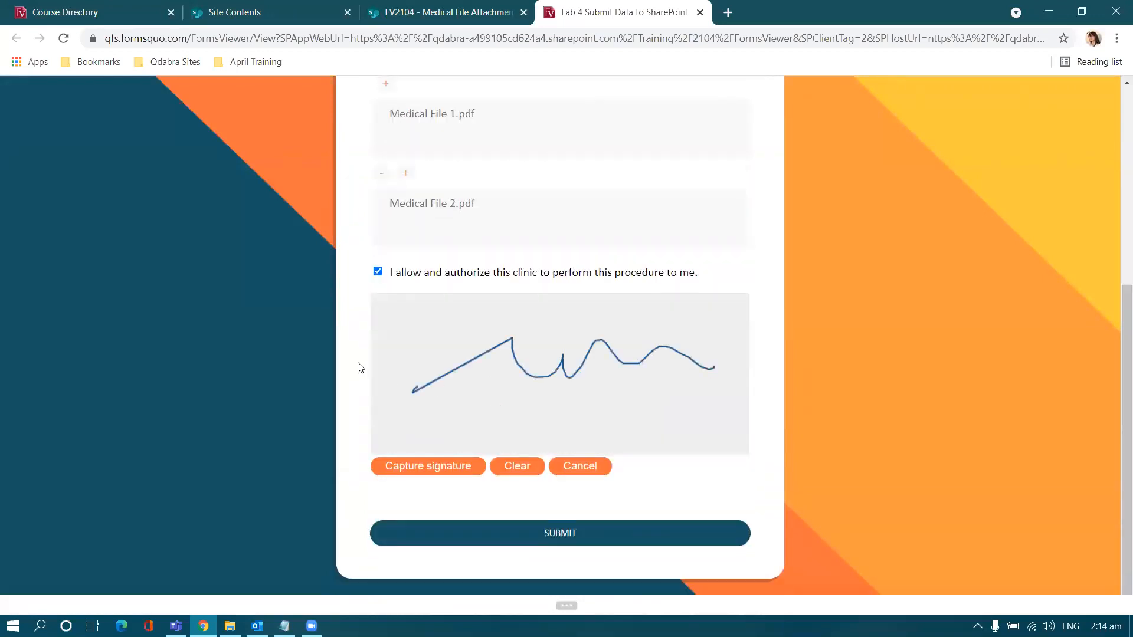
left_click(445, 466)
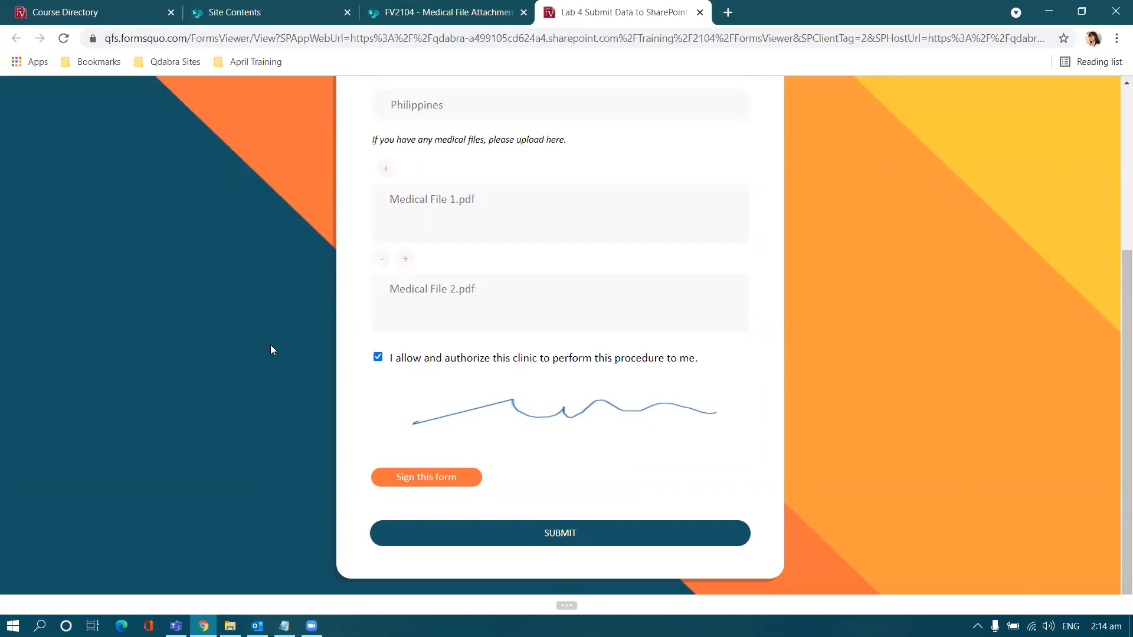
scroll(379, 405, "up", 4)
scroll(372, 399, "down", 3)
scroll(379, 425, "down", 1)
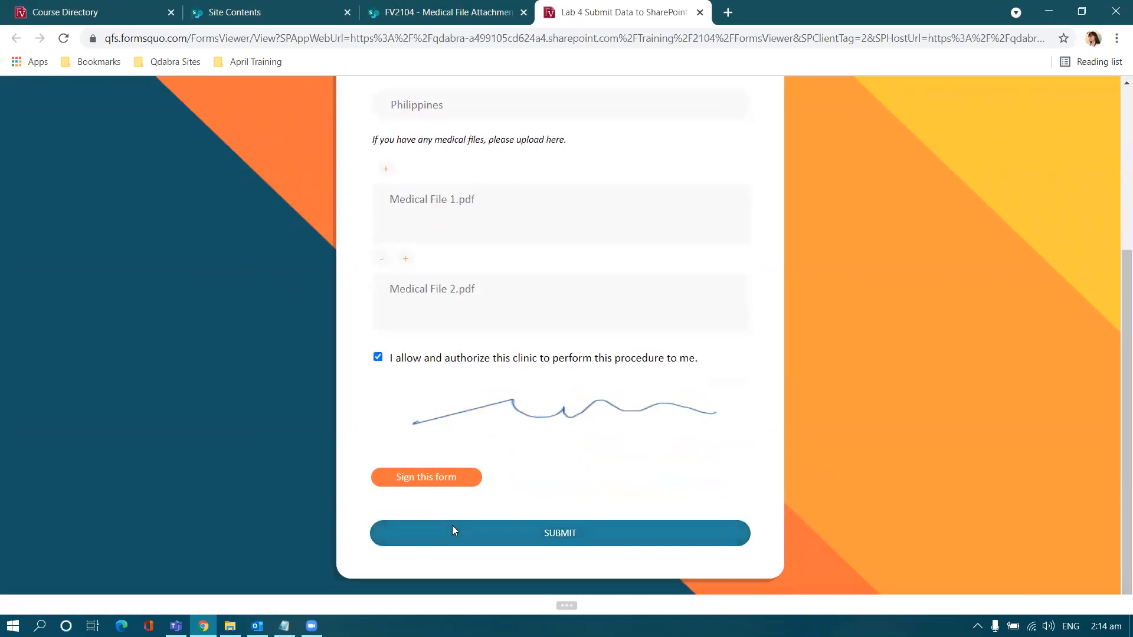
Step: Submit the form and open item 37's details in the Medical File Attachments list
left_click(452, 525)
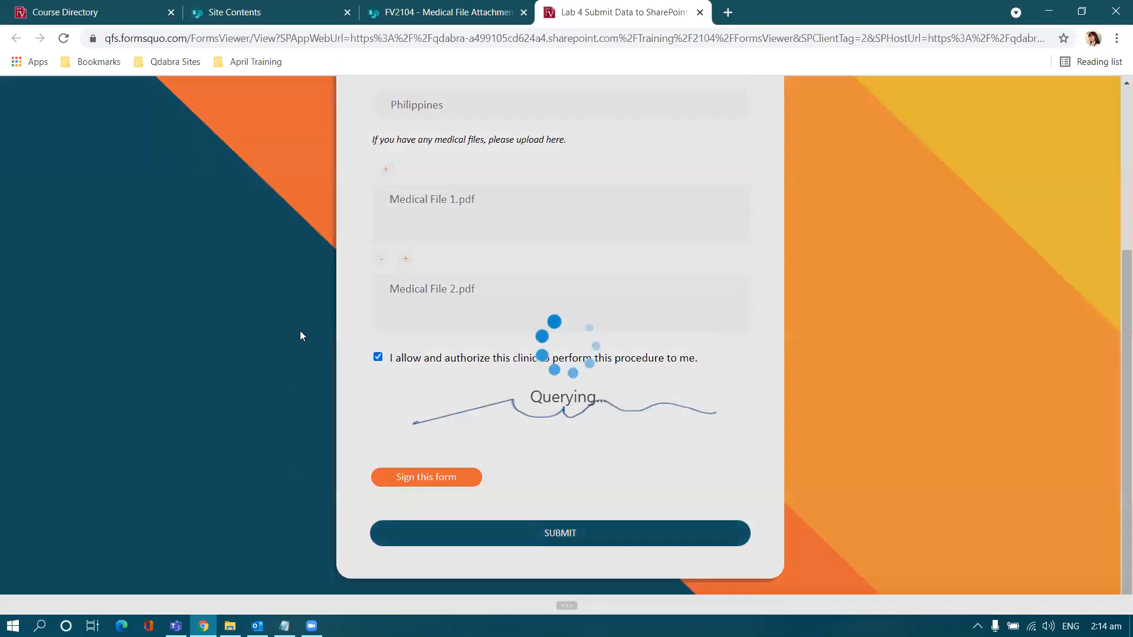
left_click(470, 10)
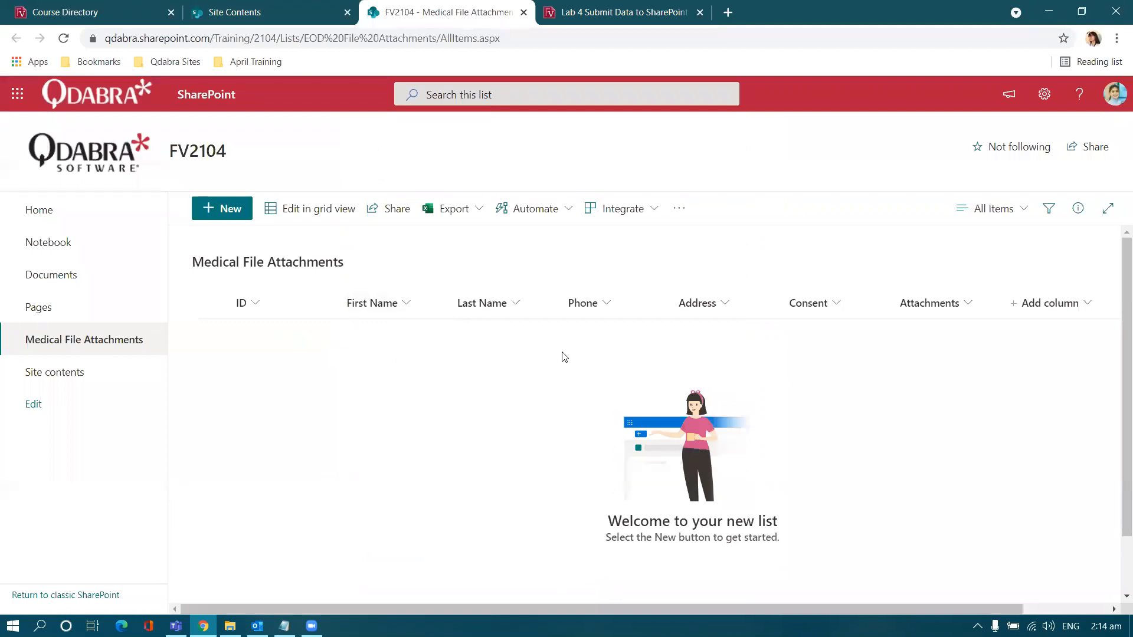
left_click(598, 10)
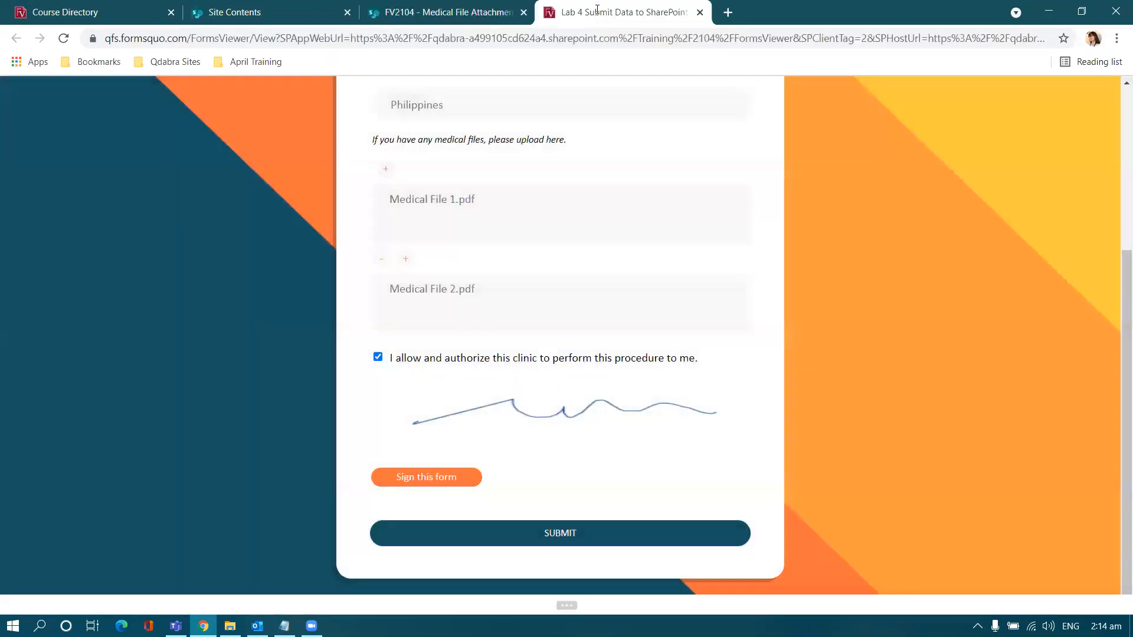
left_click(481, 12)
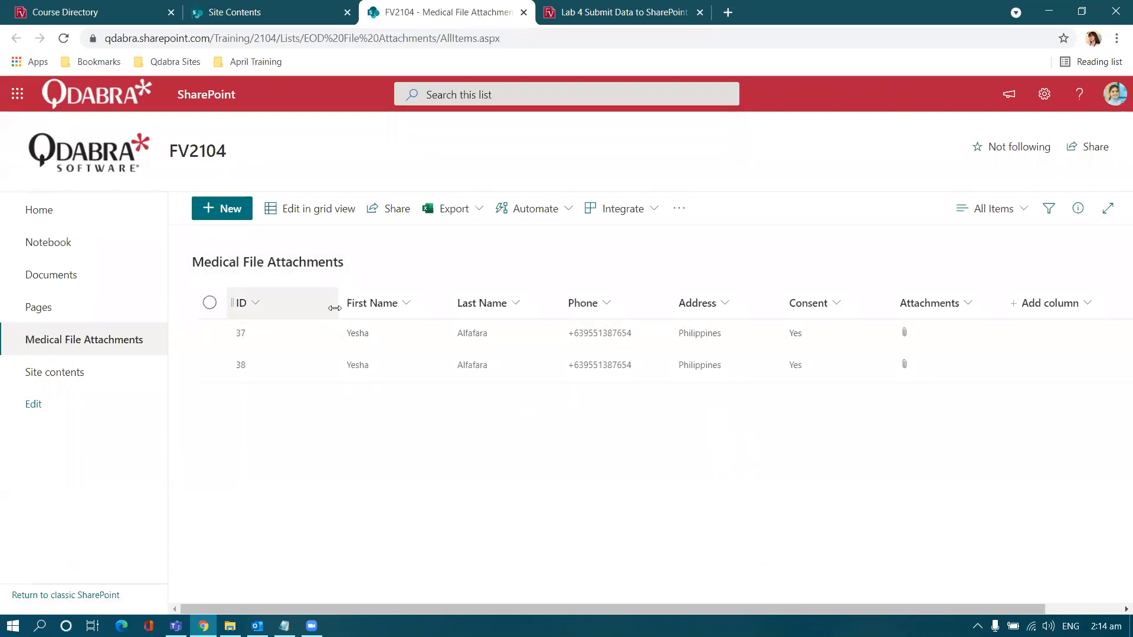
double_click(359, 335)
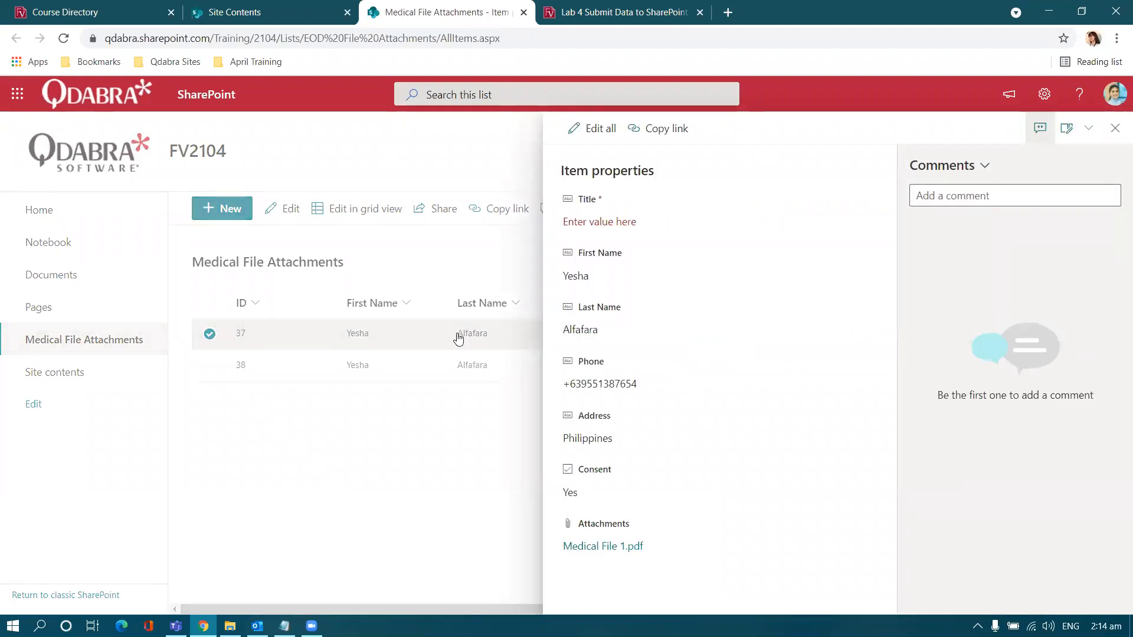
Step: View item 37's Medical File 1.pdf attachment, then close the PDF and the details panel
left_click(584, 546)
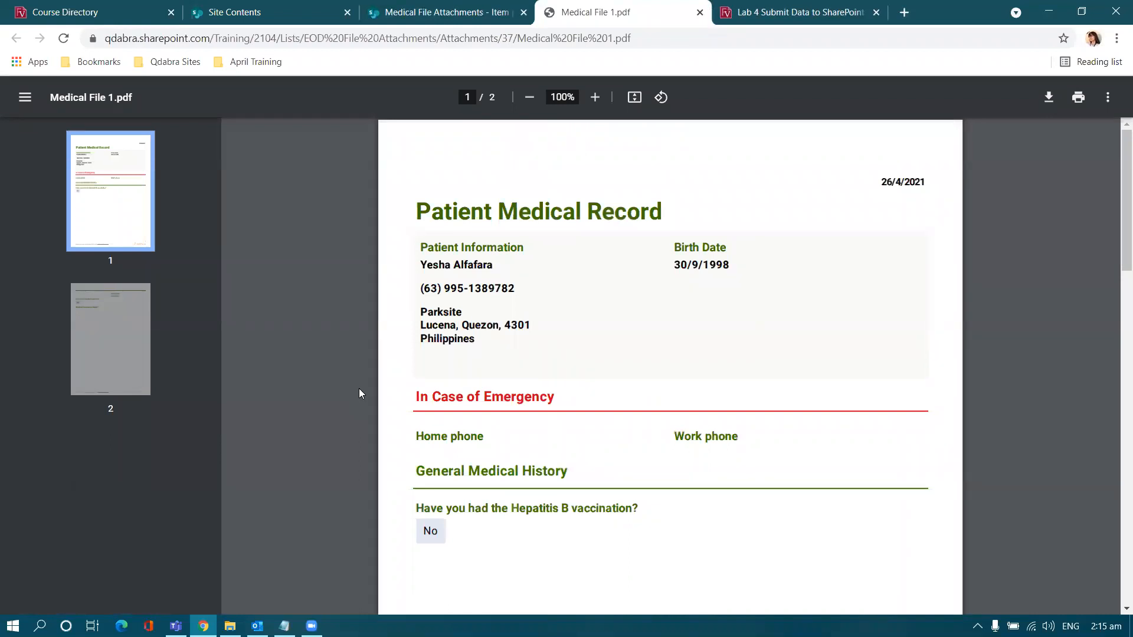
left_click(473, 10)
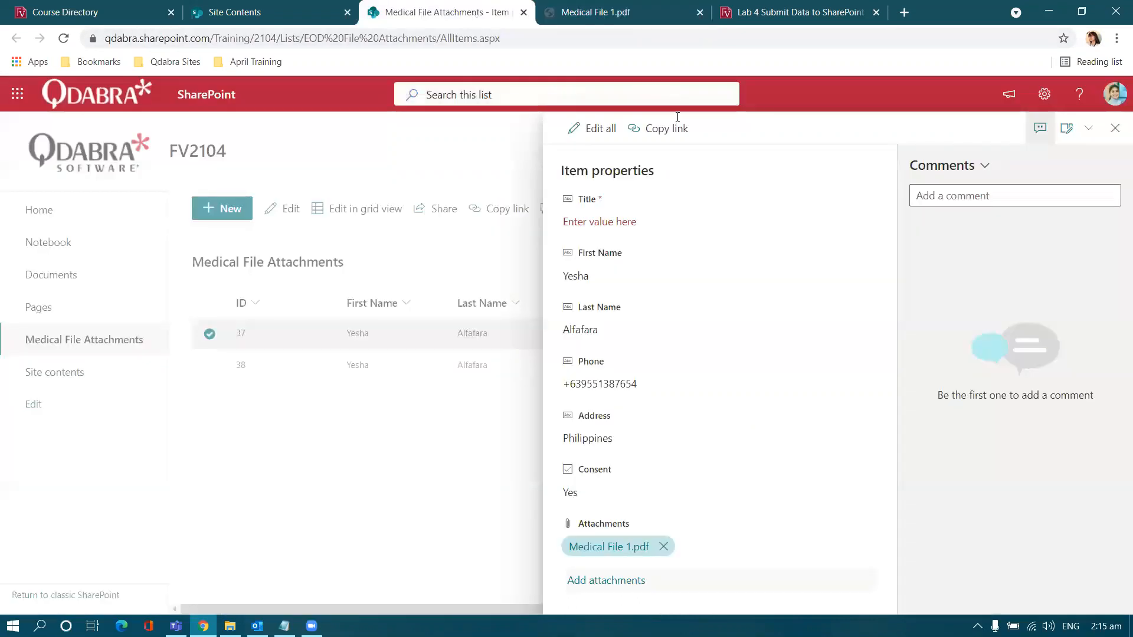
left_click(1114, 128)
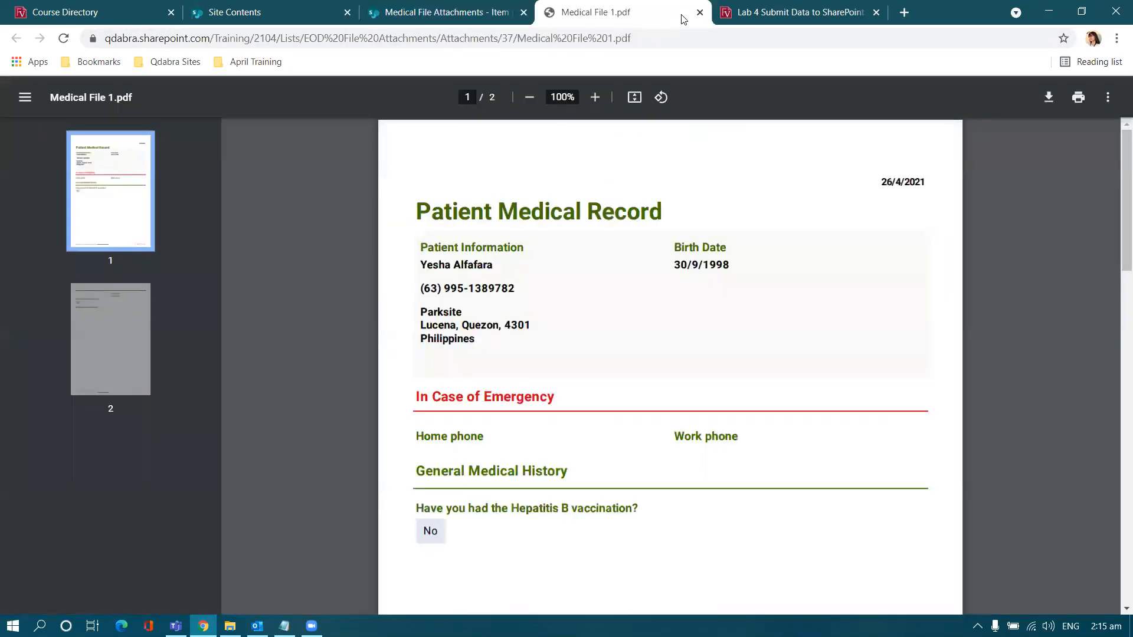
left_click(644, 12)
left_click(700, 12)
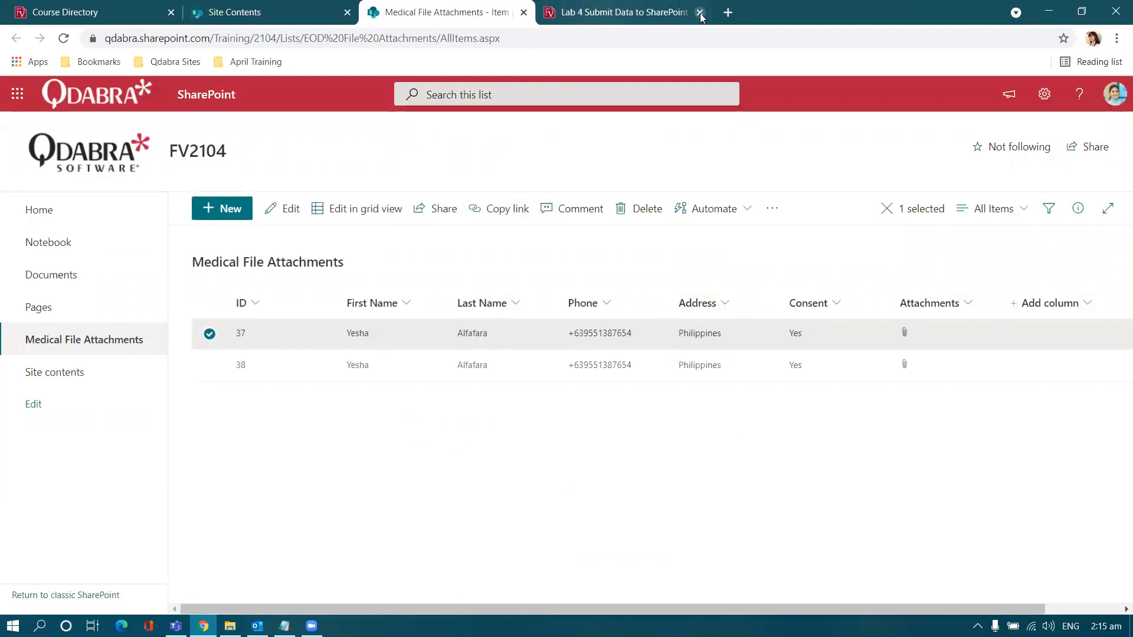
left_click(99, 11)
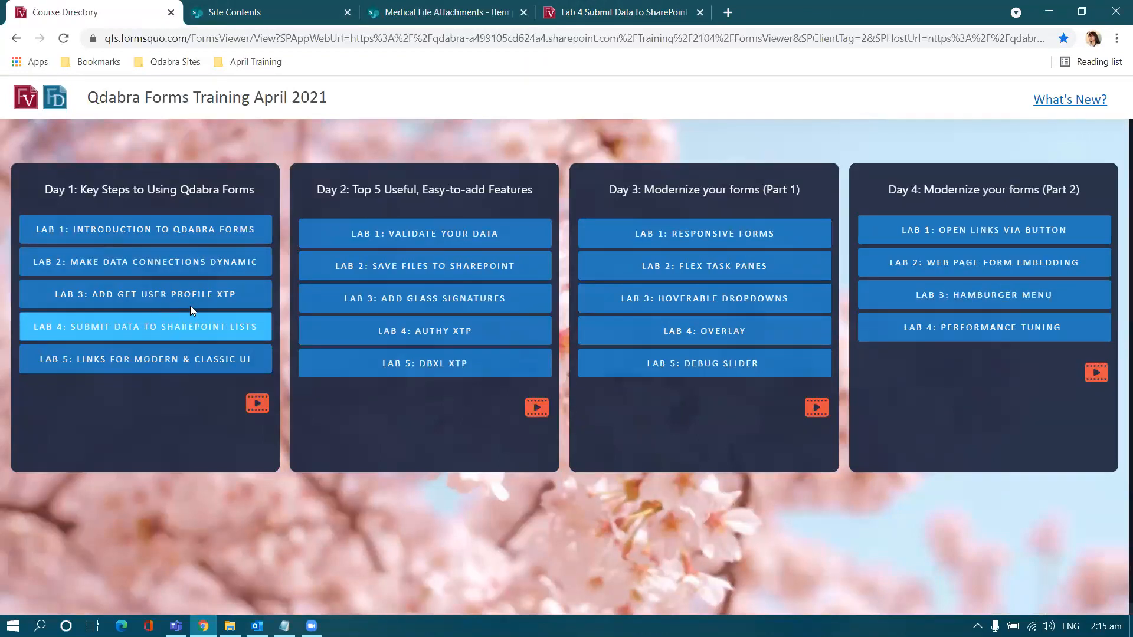
Step: View the Lab 4 description, then close it and the Lab 4 form tab
left_click(147, 325)
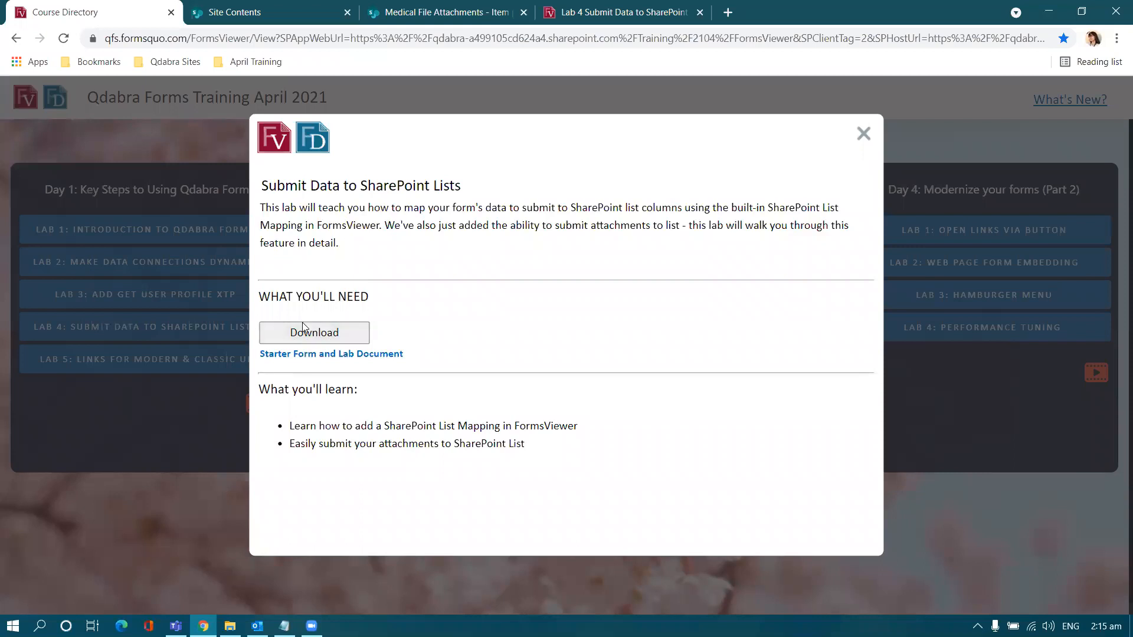
left_click(864, 135)
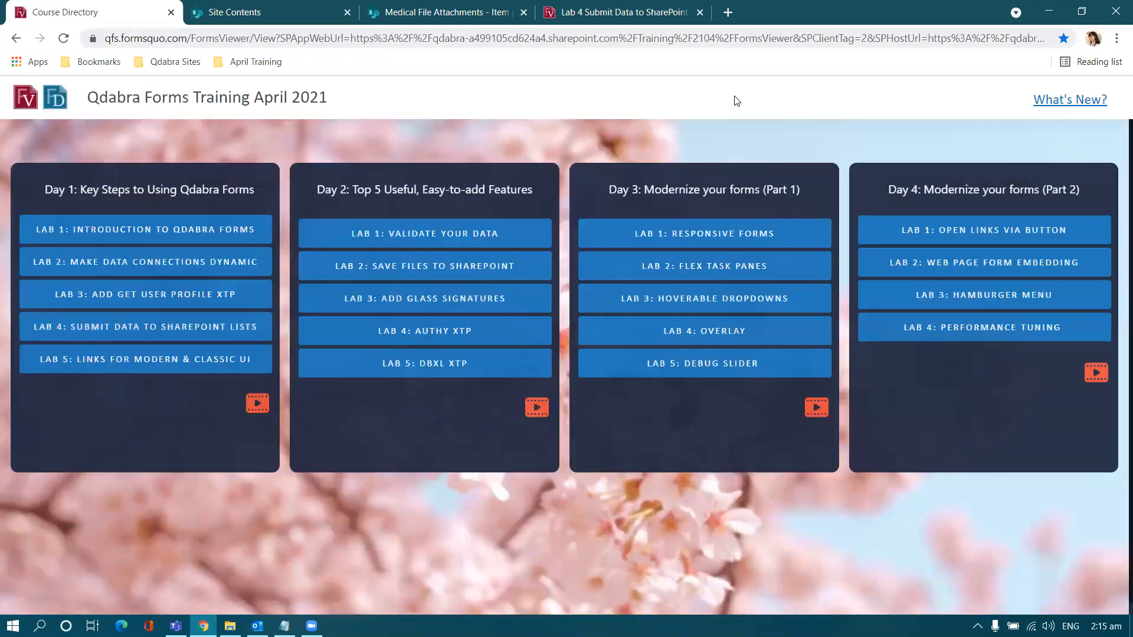
left_click(652, 13)
left_click(700, 13)
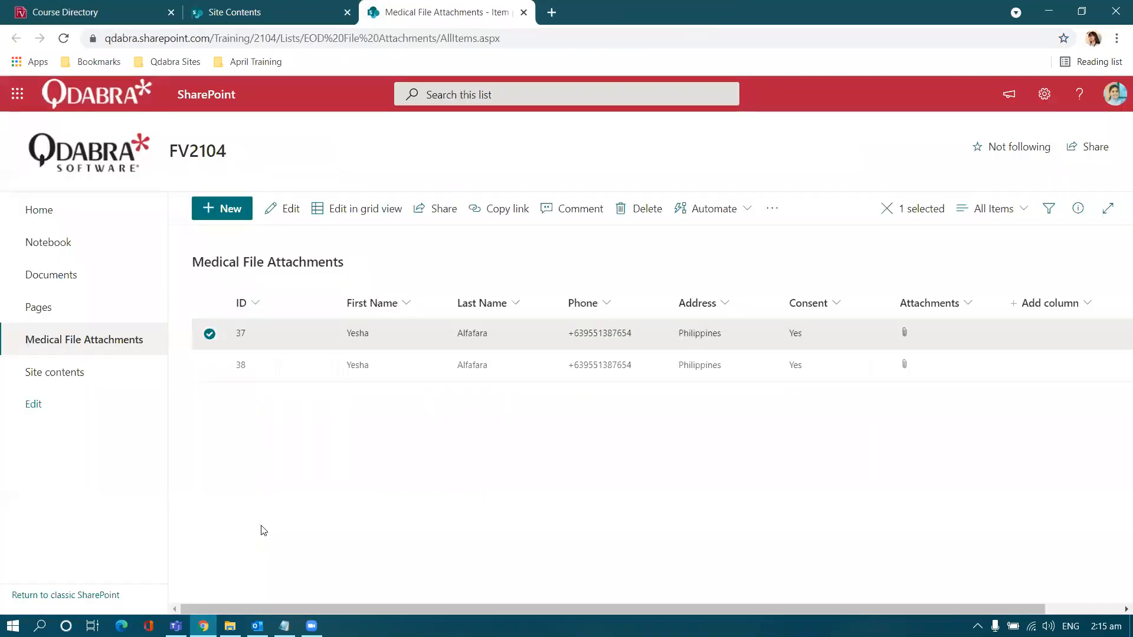
Step: In File Explorer, go to Day 1 > Lab 4 subfolder and select the lab guide PDF
left_click(230, 626)
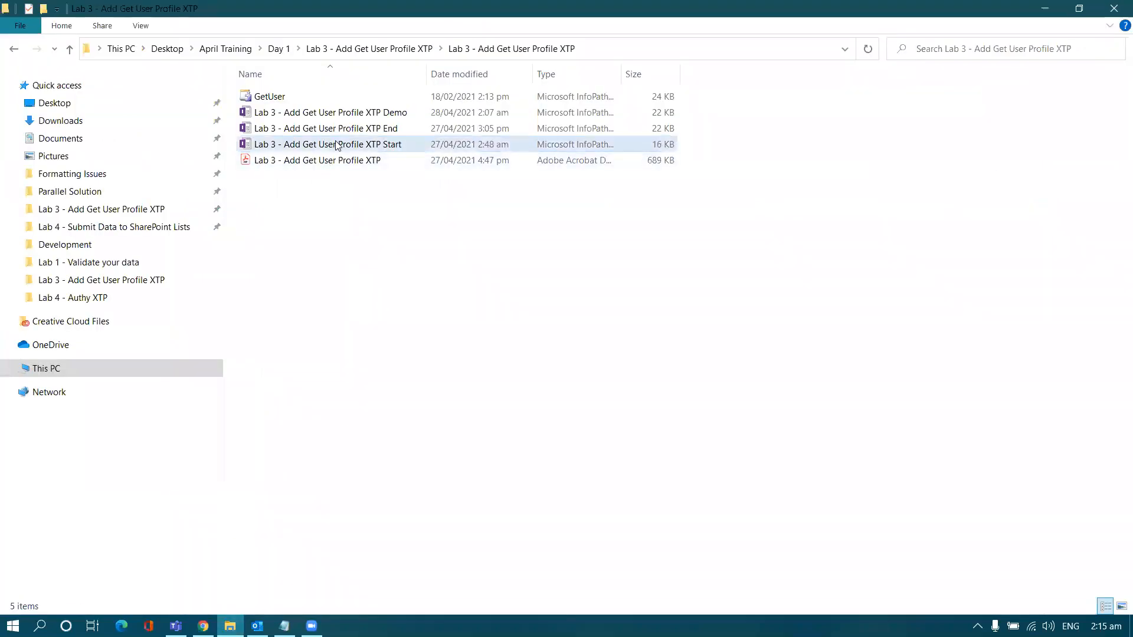
left_click(278, 49)
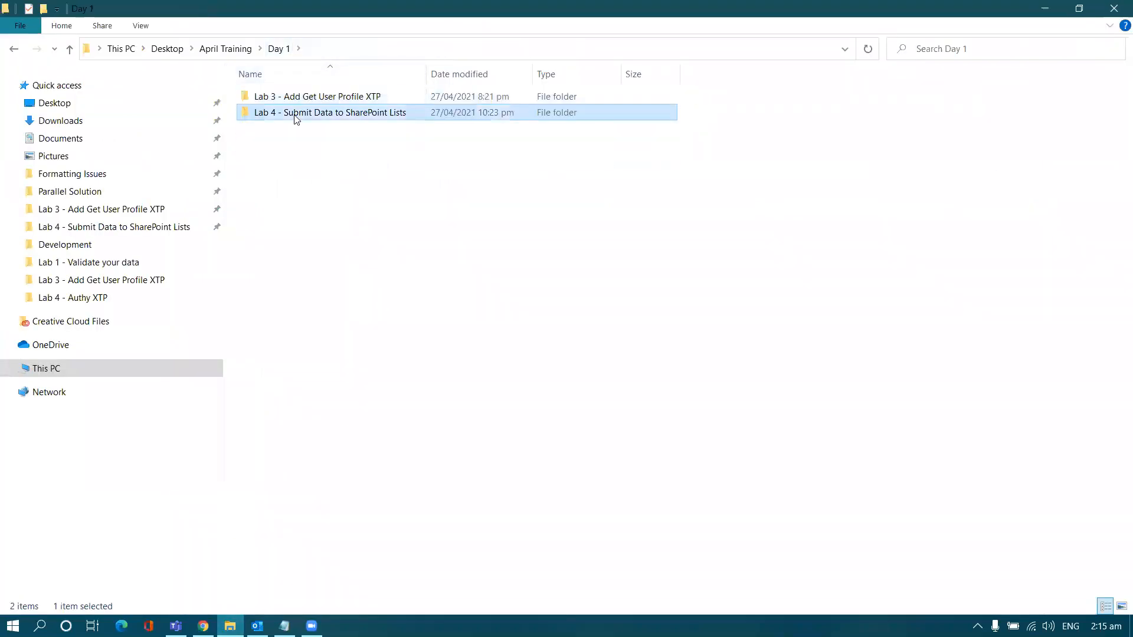
double_click(295, 114)
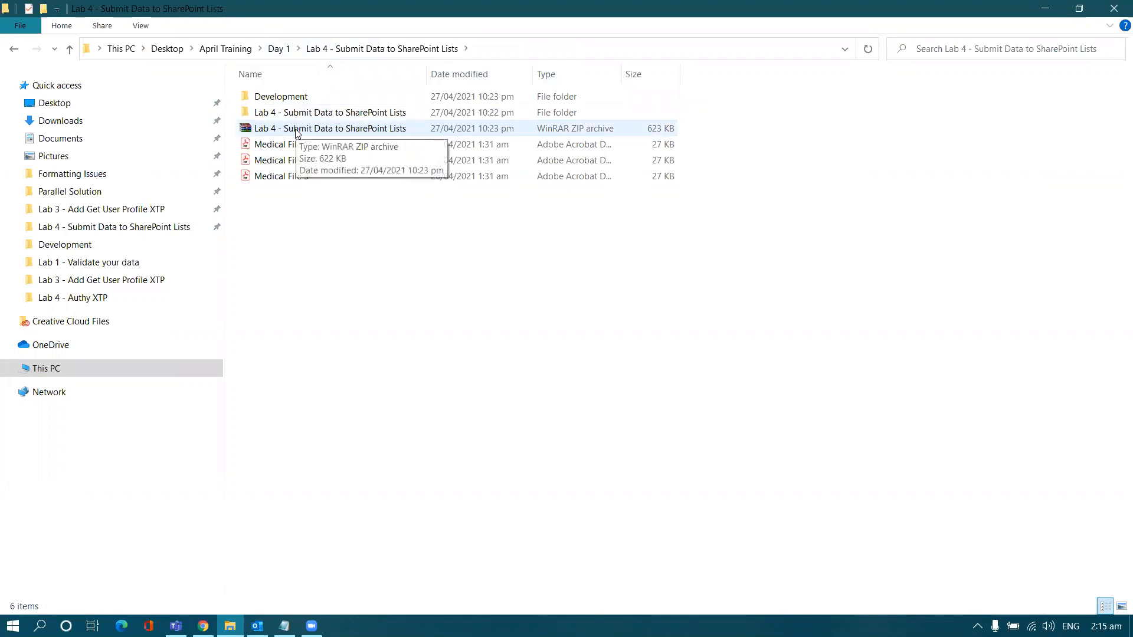
double_click(303, 114)
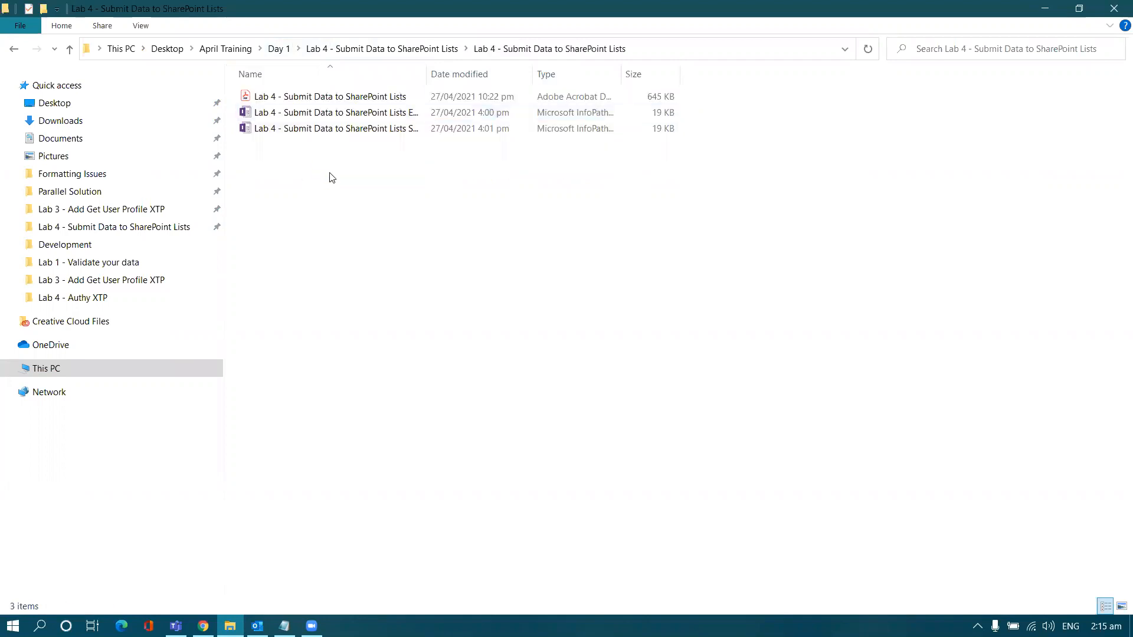
left_click(340, 101)
Step: Read the Lab 4 guide in Acrobat up to Add a SharePoint List, then return to the browser
double_click(340, 101)
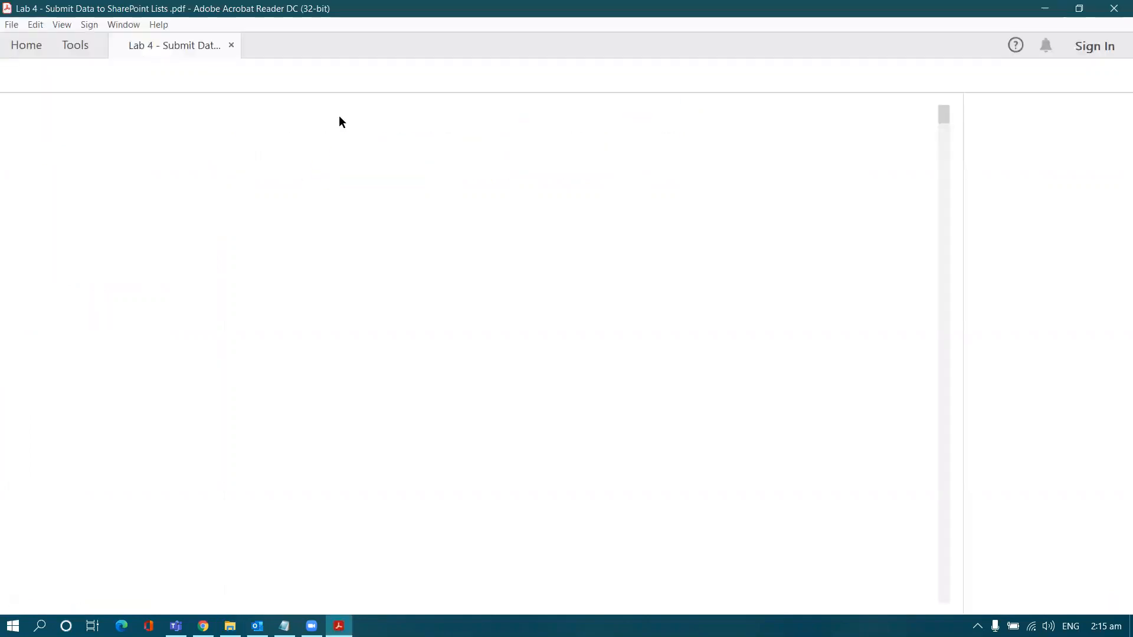
scroll(230, 370, "down", 3)
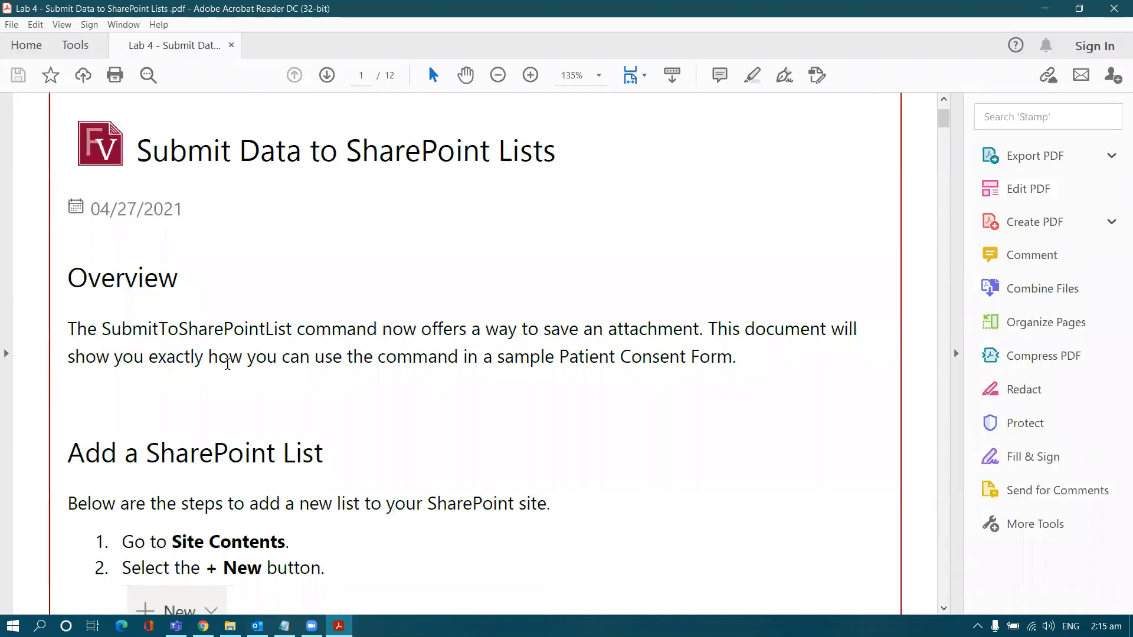
scroll(230, 370, "down", 5)
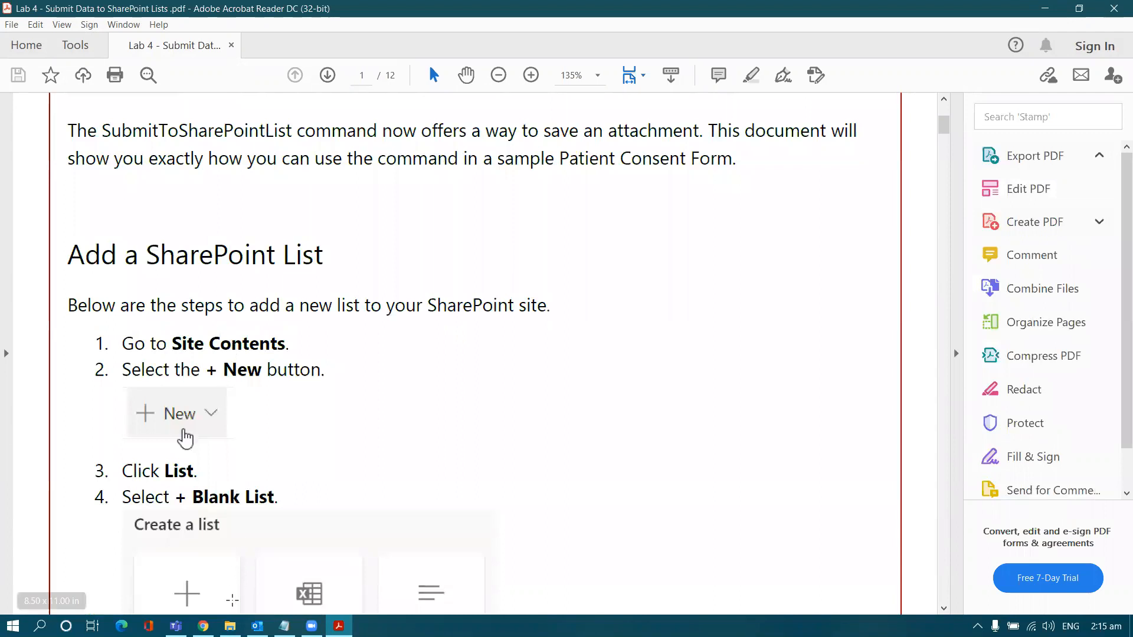
left_click(203, 626)
left_click(278, 540)
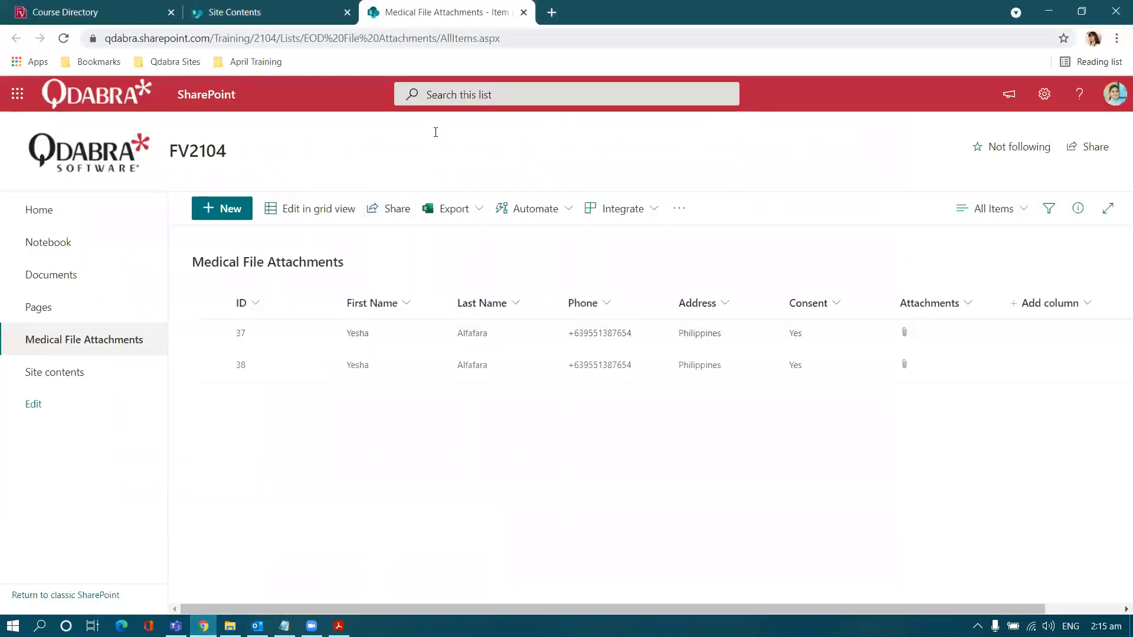
Step: Open the SharePoint Demo Site from the April Training bookmarks
left_click(552, 12)
left_click(524, 13)
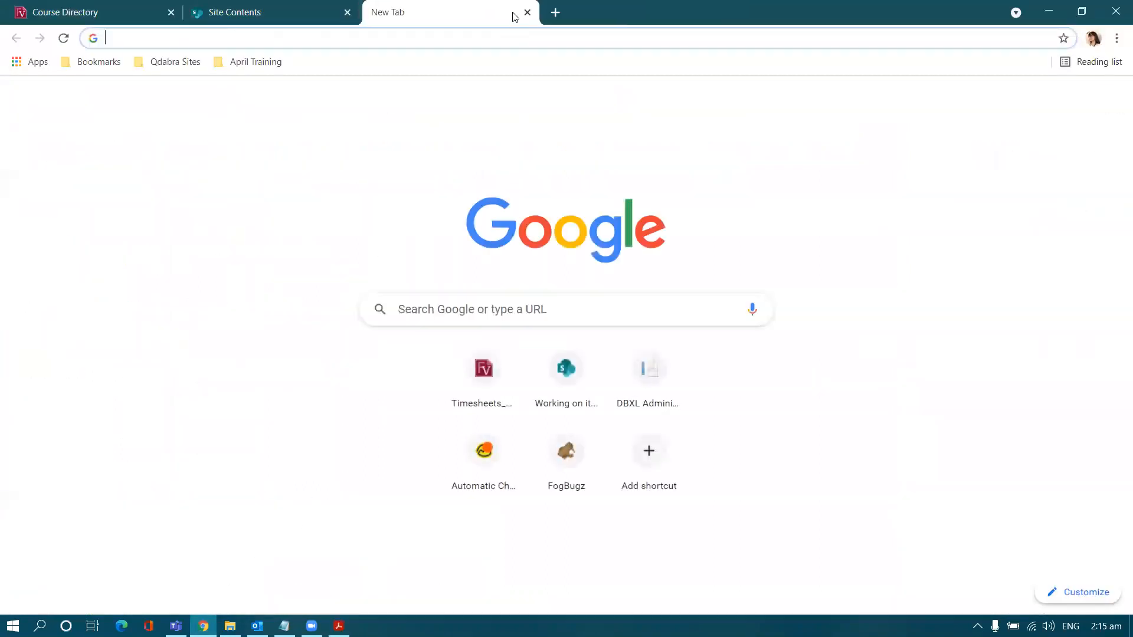
left_click(280, 62)
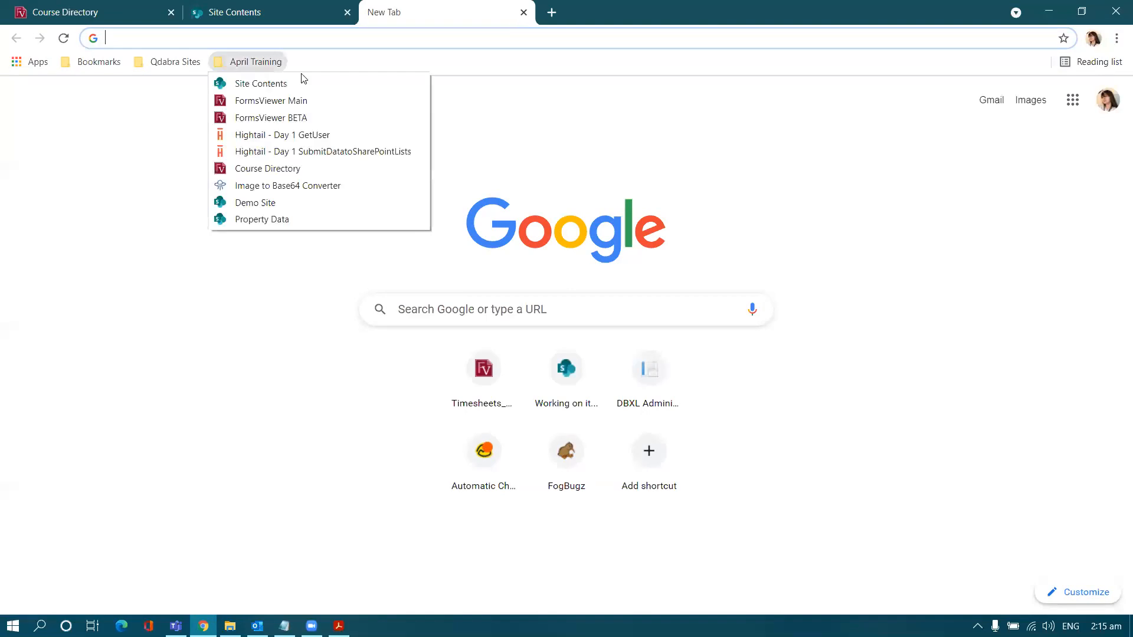
left_click(291, 203)
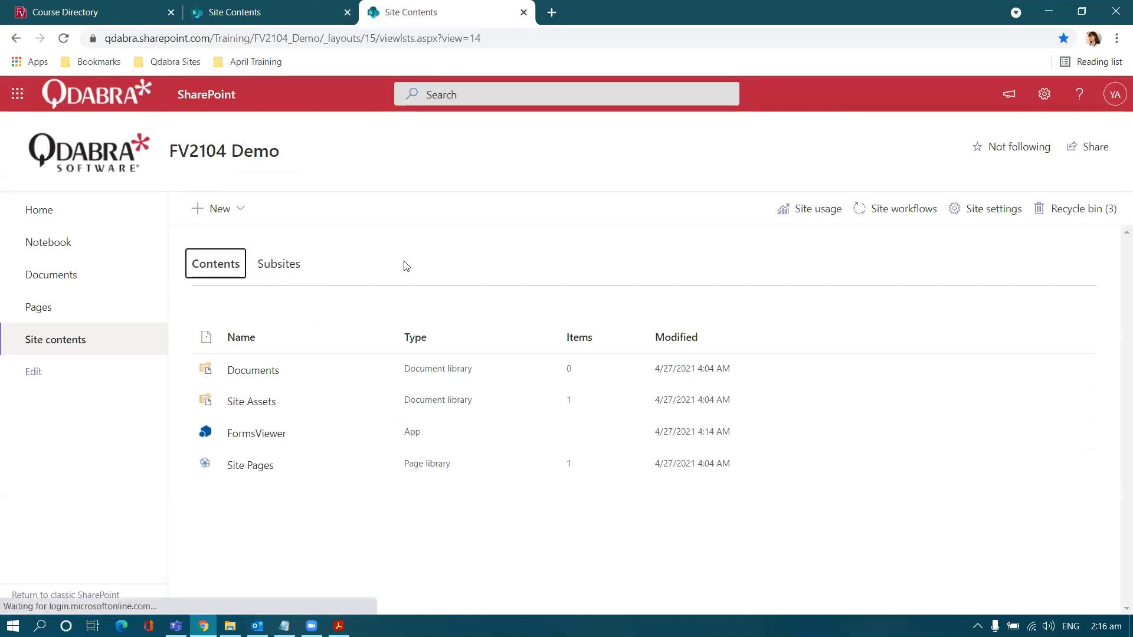
Step: Start a new blank list named 'Medical File Attachments'
left_click(219, 210)
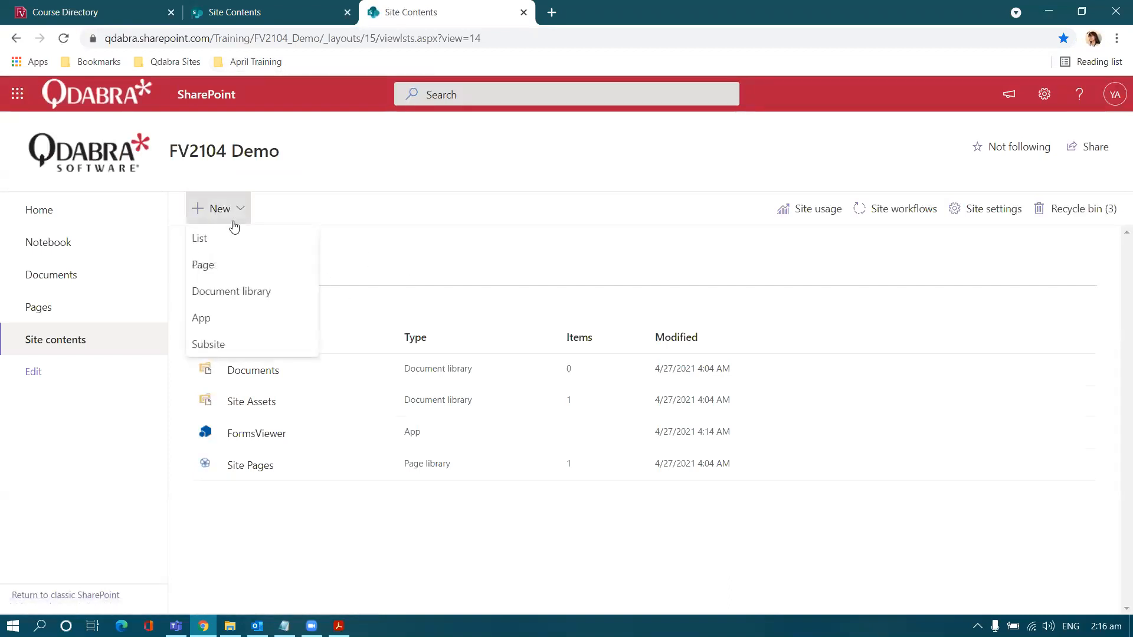
left_click(238, 239)
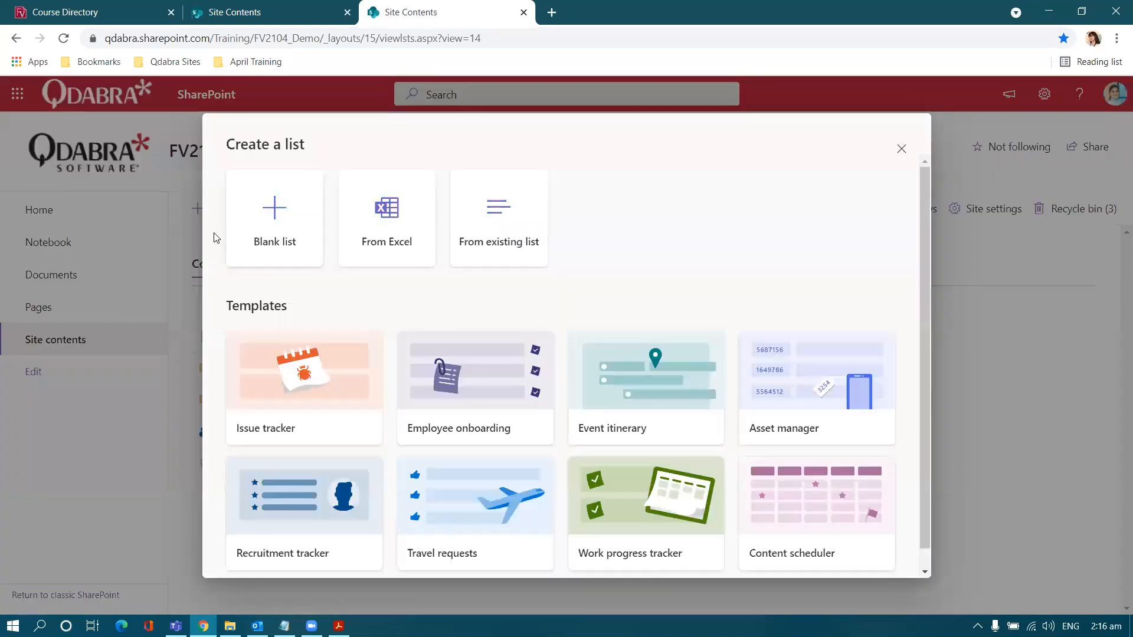
left_click(269, 209)
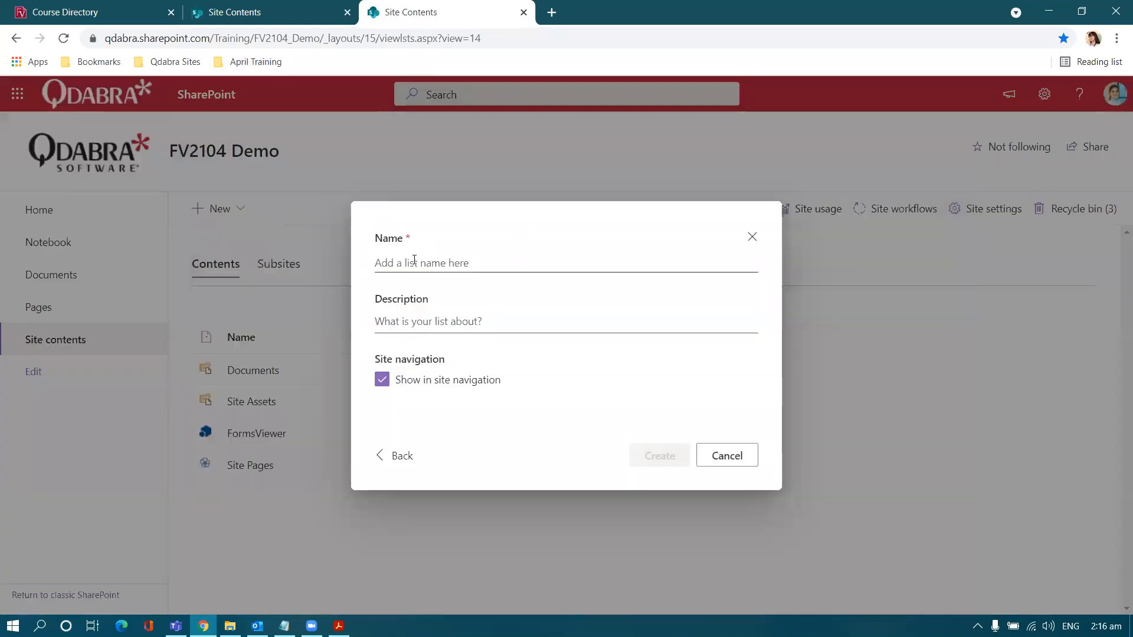
type("Medical ")
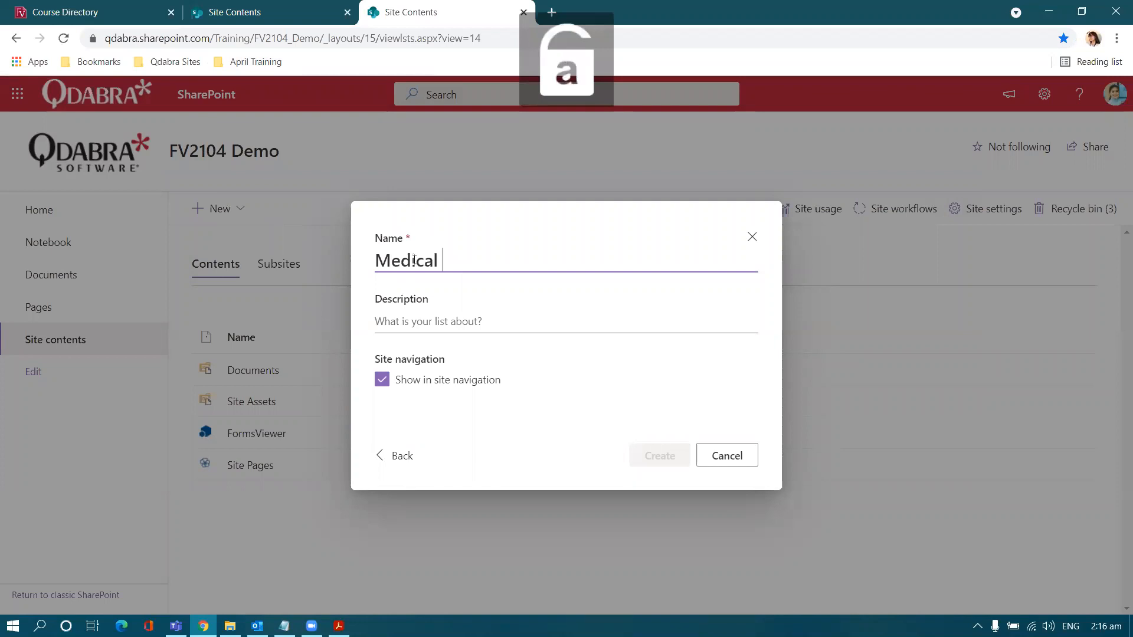
type("File Attach")
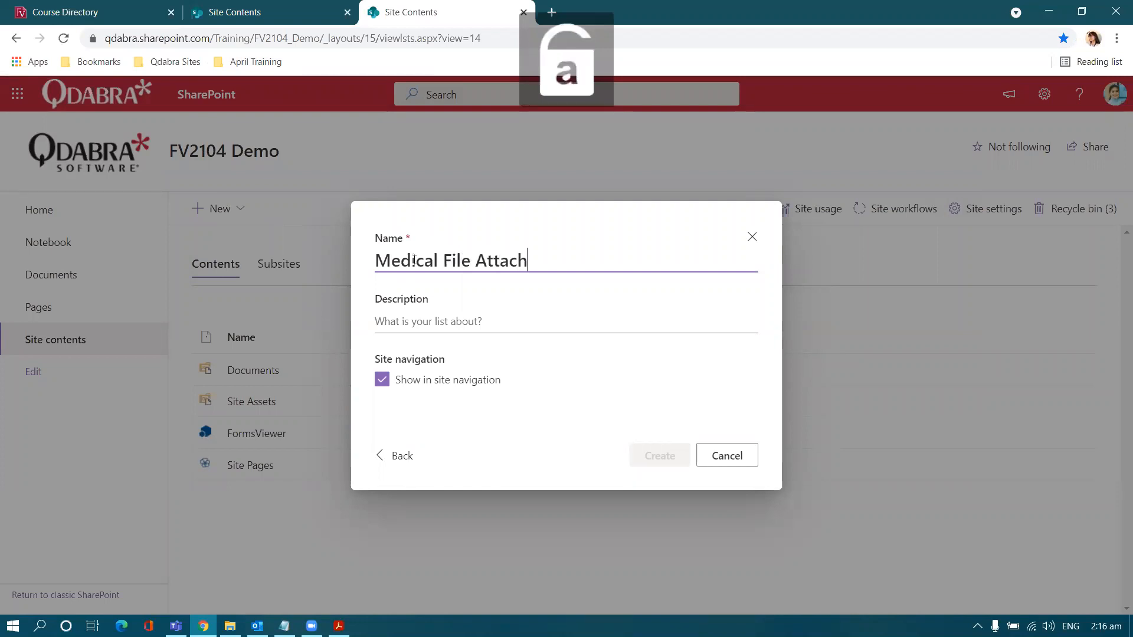
type("ments")
left_click(423, 330)
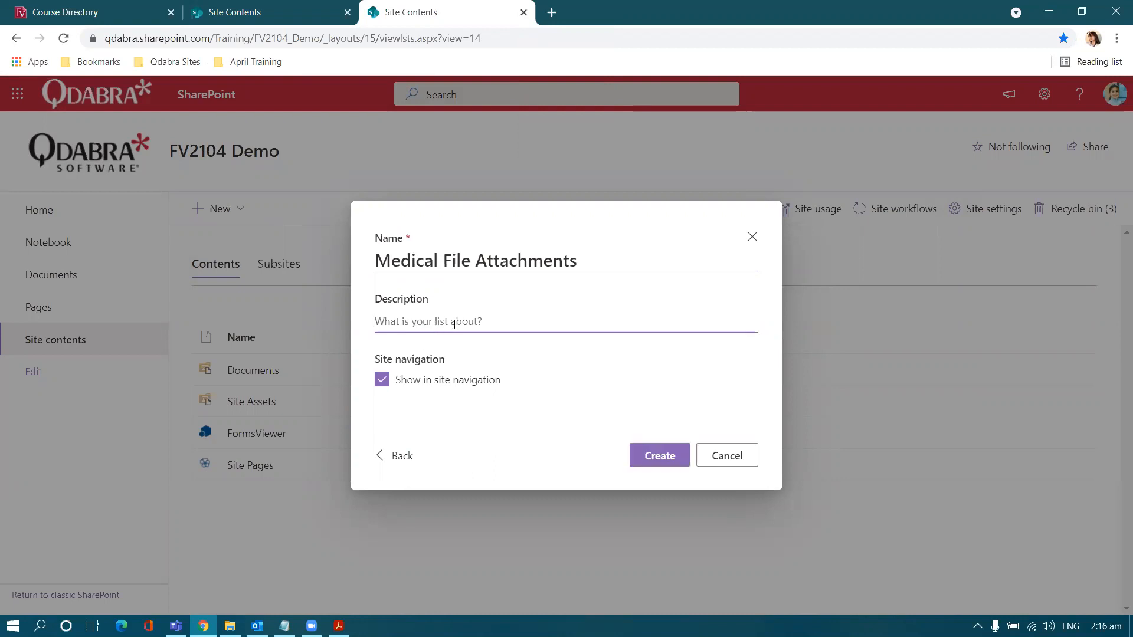
Step: Create the list and add a 'First Name' single line of text column
left_click(643, 456)
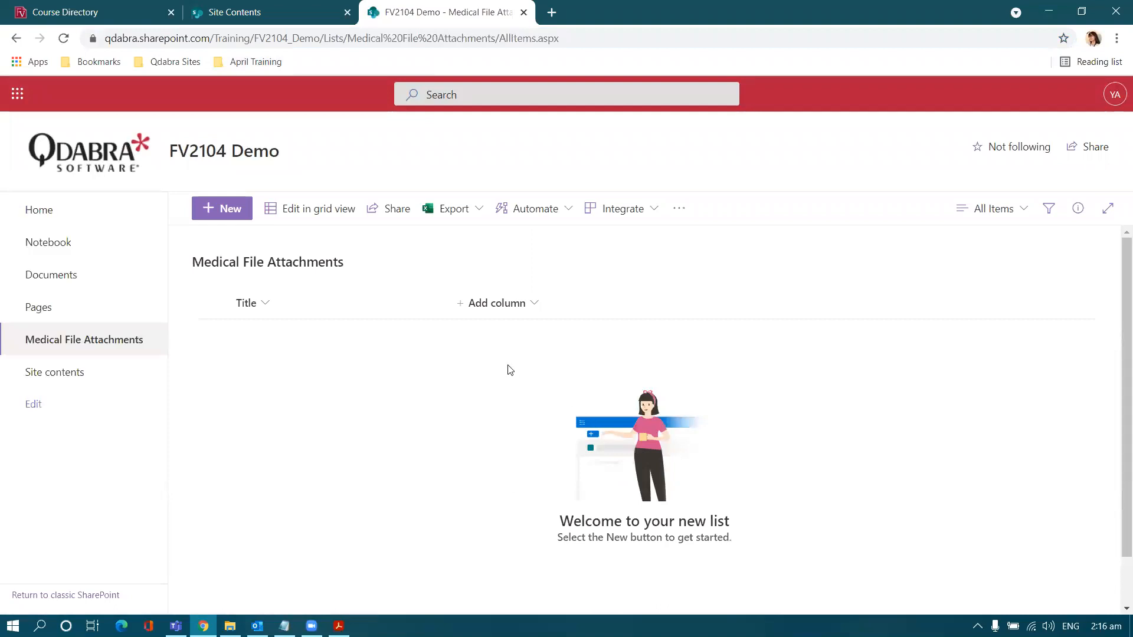
left_click(494, 309)
left_click(755, 277)
type("F")
key("Caps_Lock")
type("irst")
key("Caps_Lock")
type("N")
key("Caps_Lock")
type("ame")
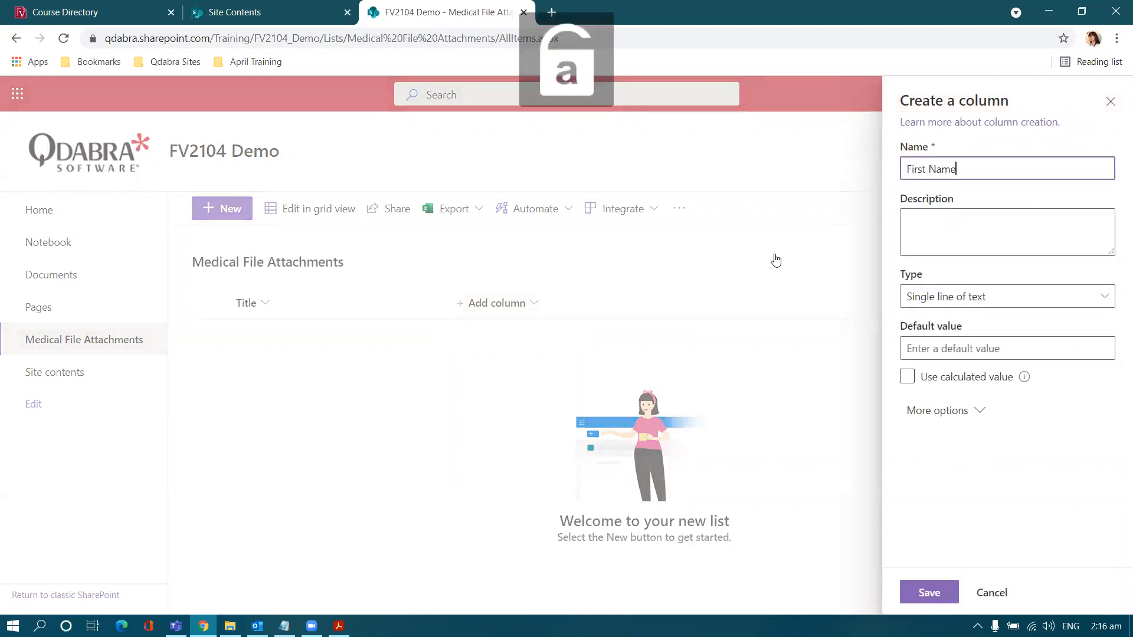
left_click(928, 594)
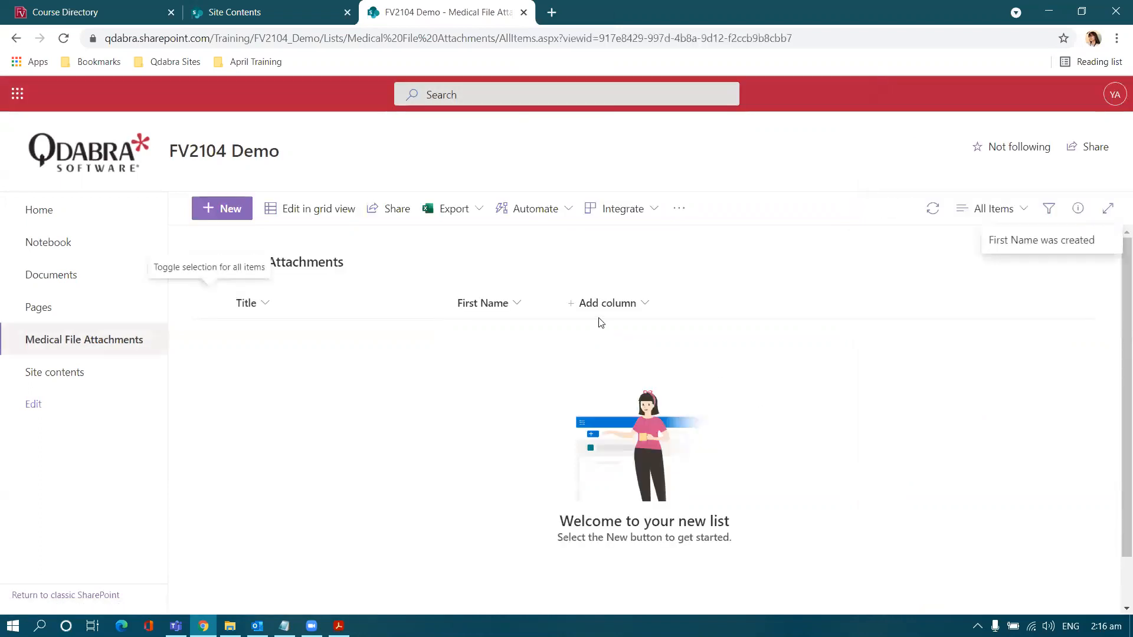
Step: Add 'Last Name' and 'Phone' single line of text columns
left_click(605, 303)
left_click(791, 278)
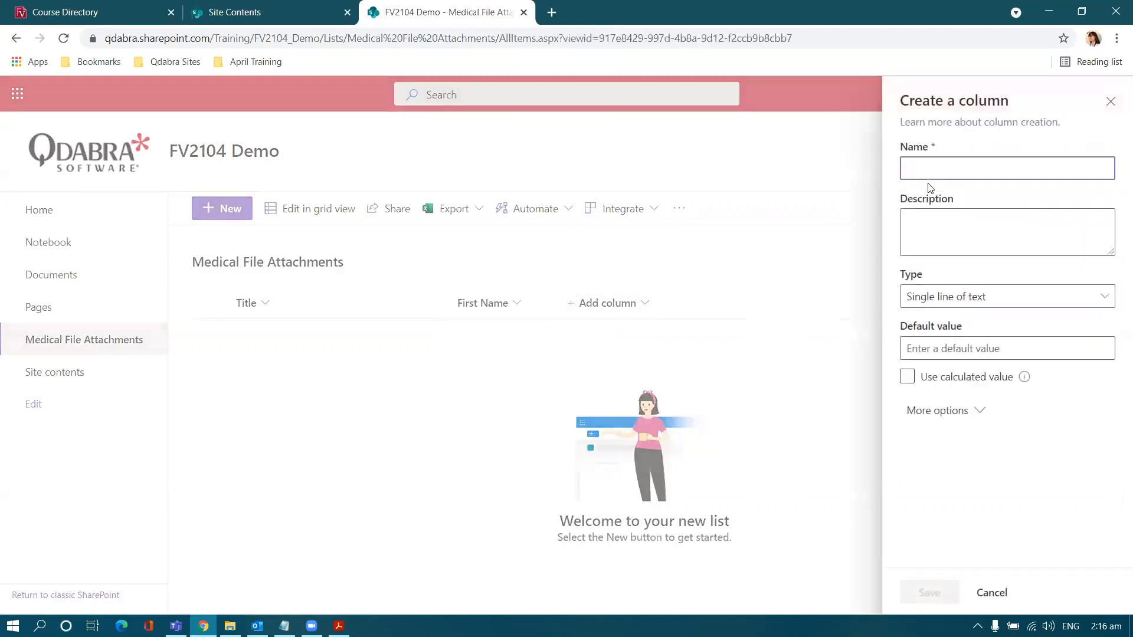
type("L")
key("Caps_Lock")
type("ast Name")
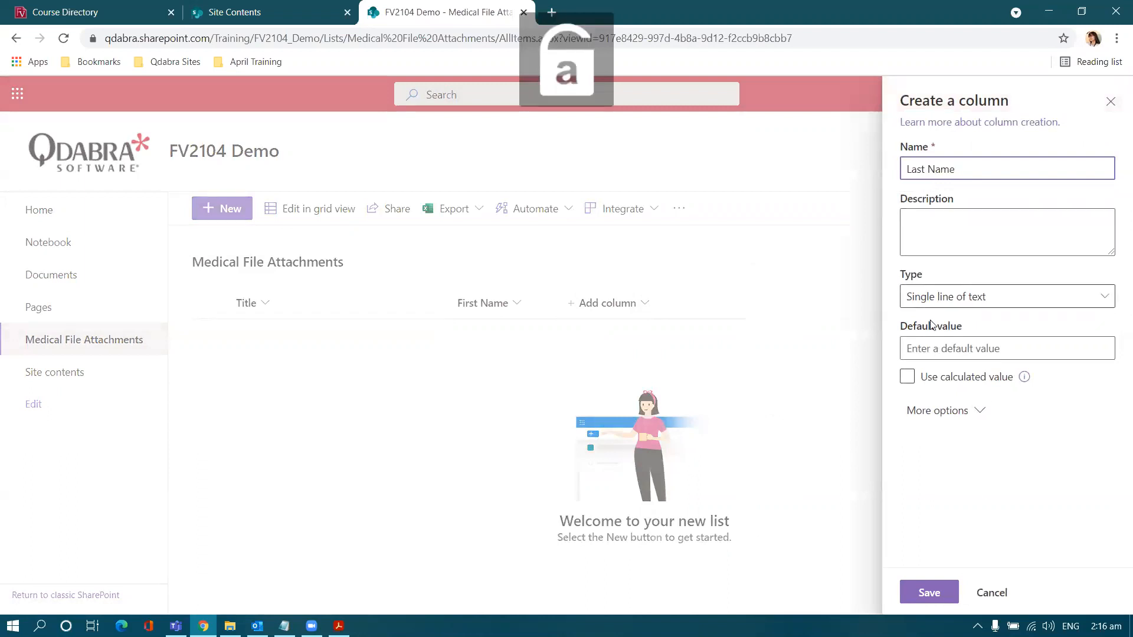
left_click(929, 592)
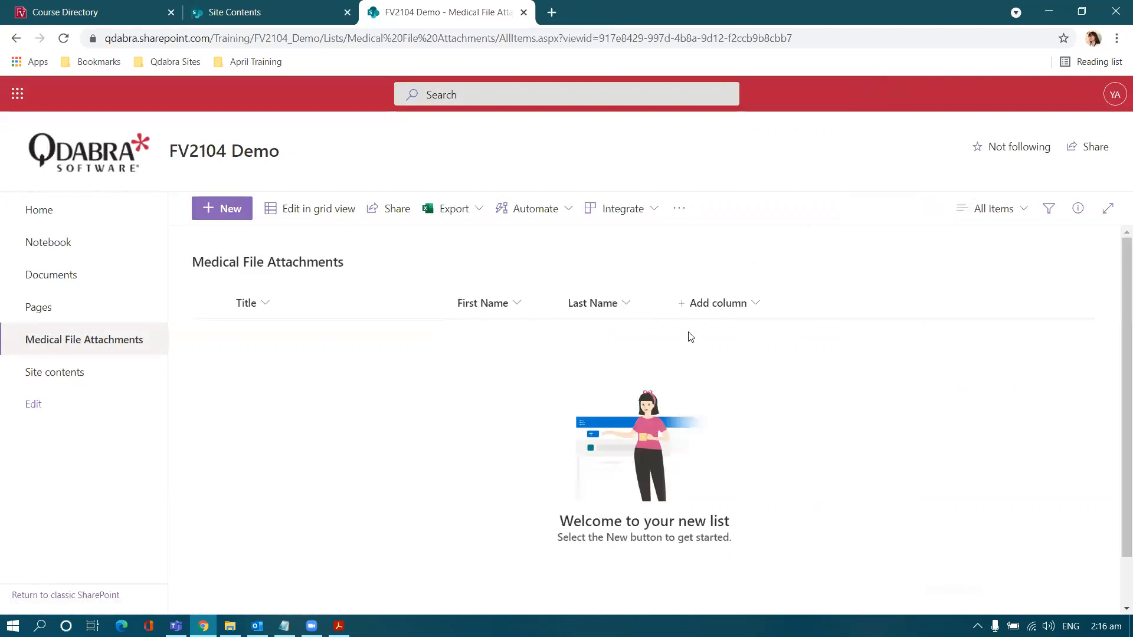
left_click(837, 300)
left_click(887, 279)
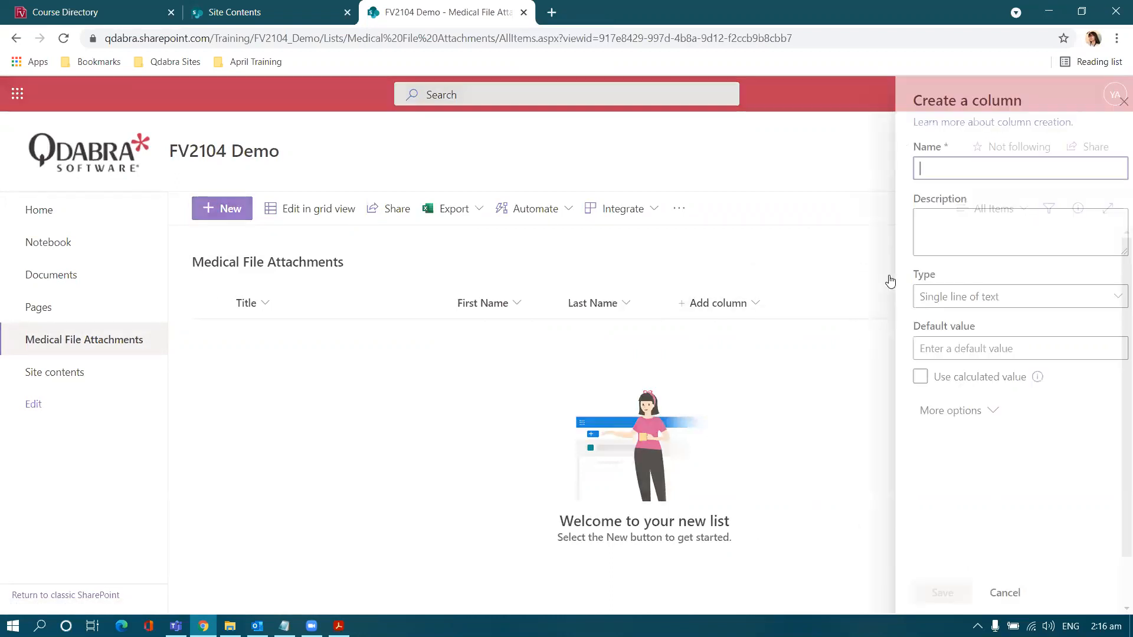
type("P")
key("Caps_Lock")
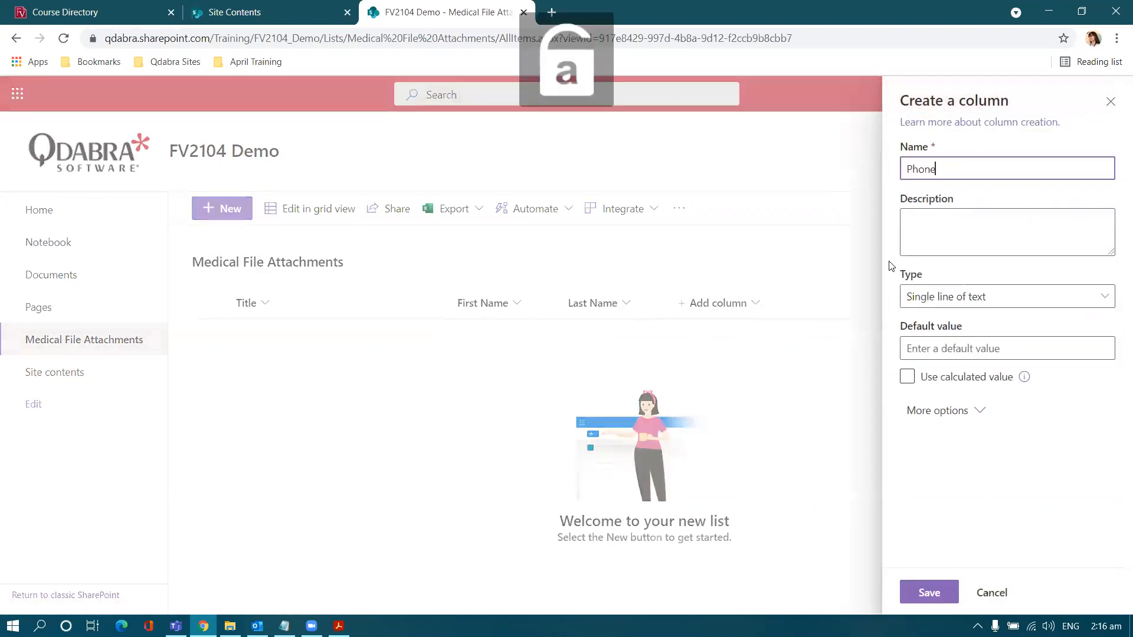
left_click(926, 591)
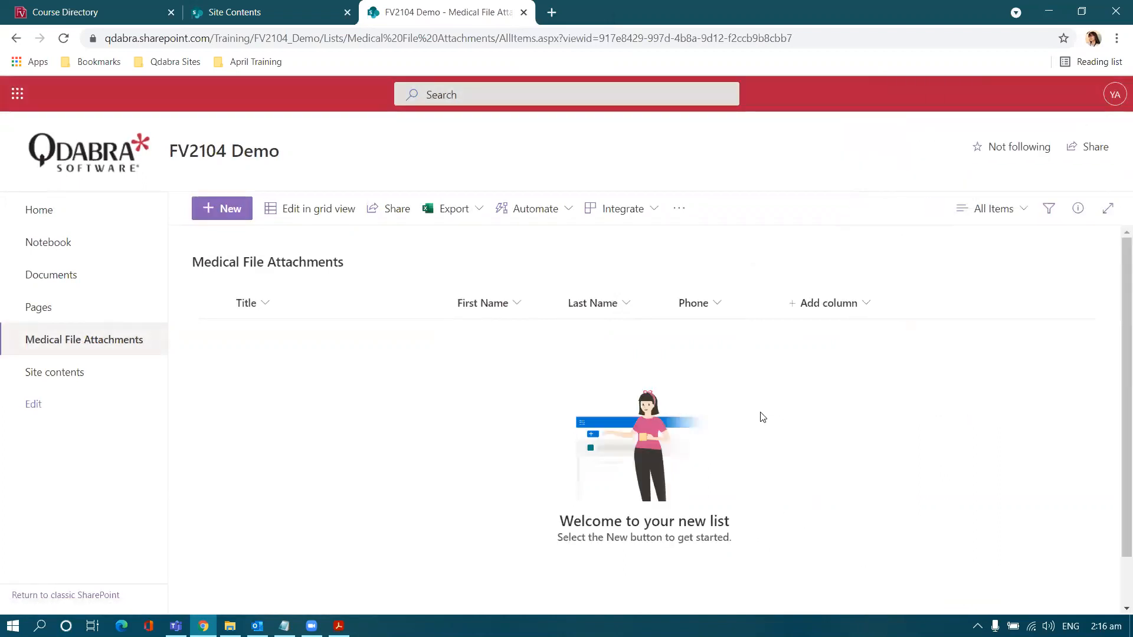
Step: Hide Title, show ID and Attachments, and move ID to the first column position
left_click(804, 311)
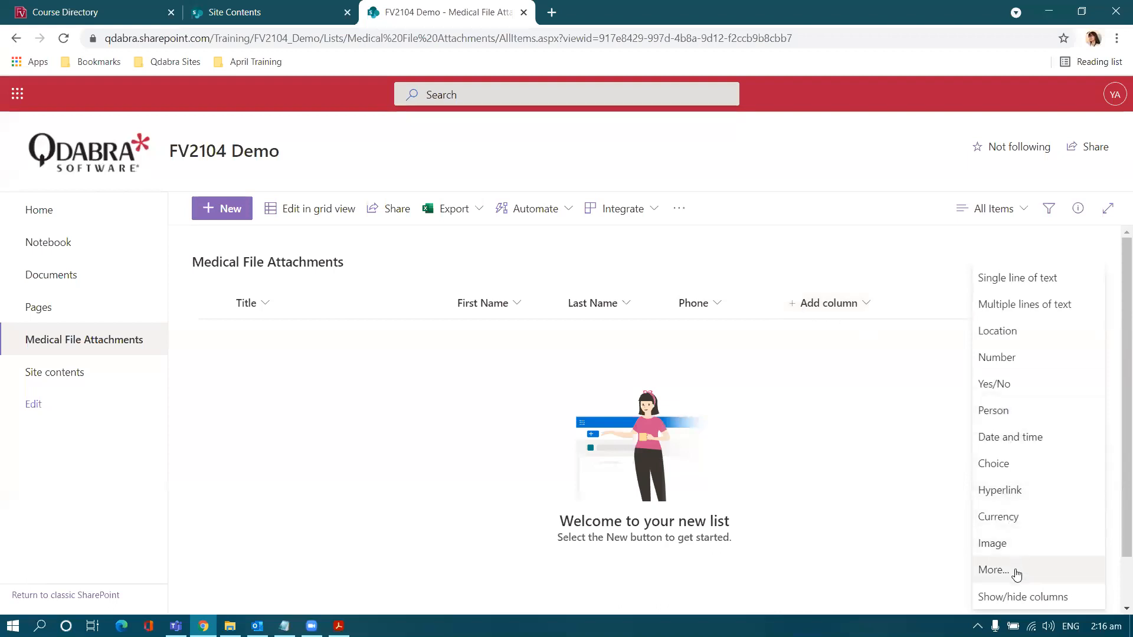
left_click(1083, 598)
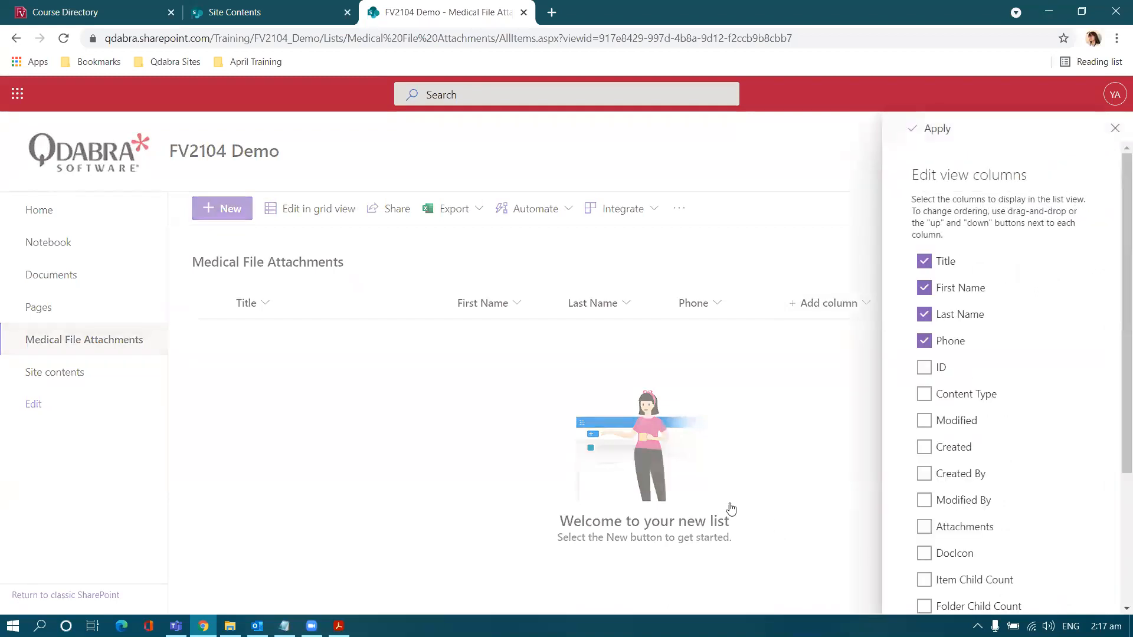
scroll(933, 265, "down", 1)
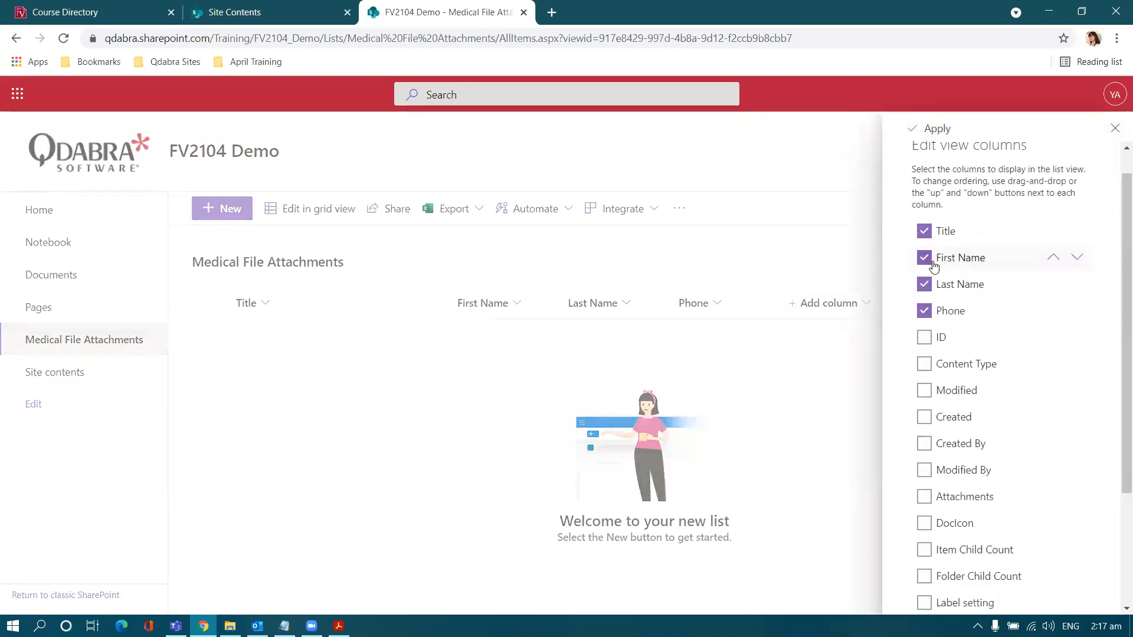
scroll(932, 266, "down", 1)
left_click(923, 187)
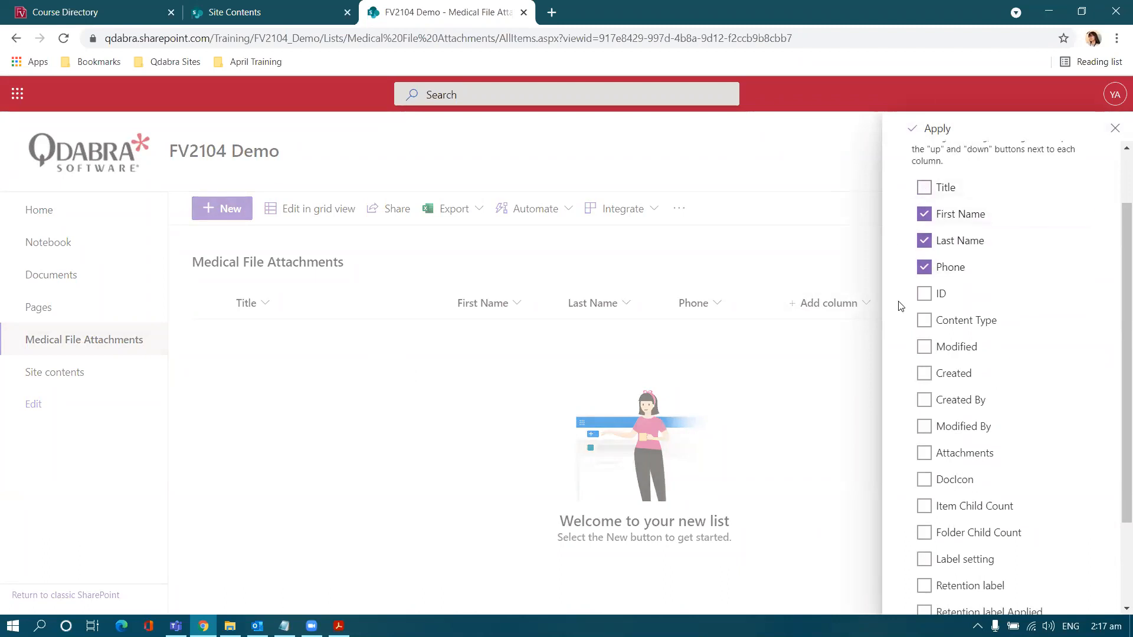
scroll(900, 310, "down", 1)
left_click(924, 220)
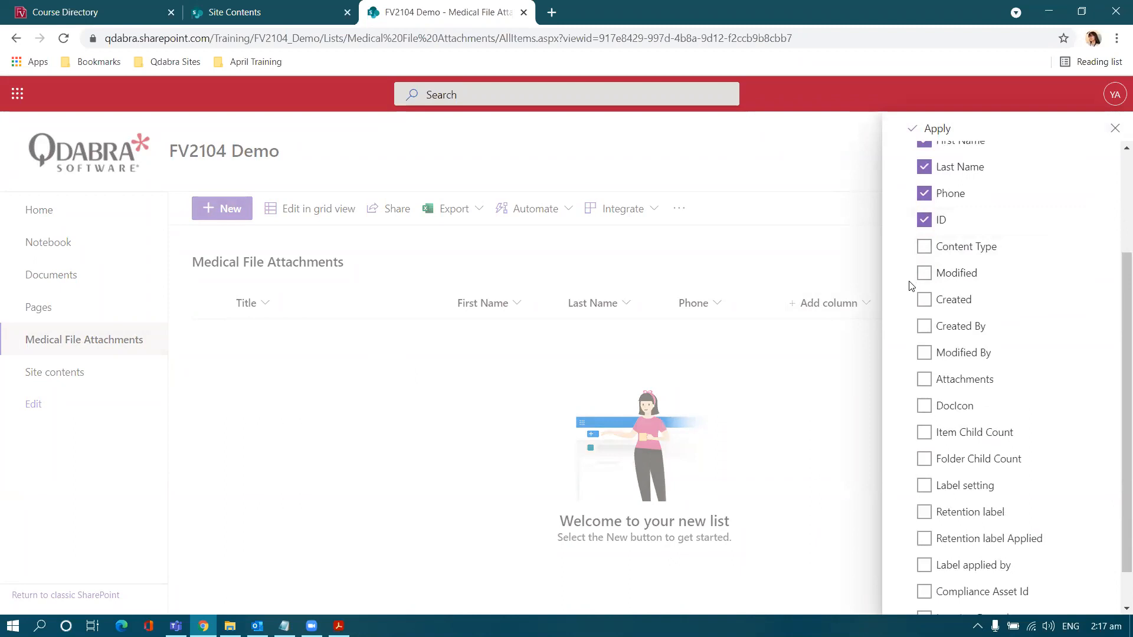
scroll(911, 285, "down", 1)
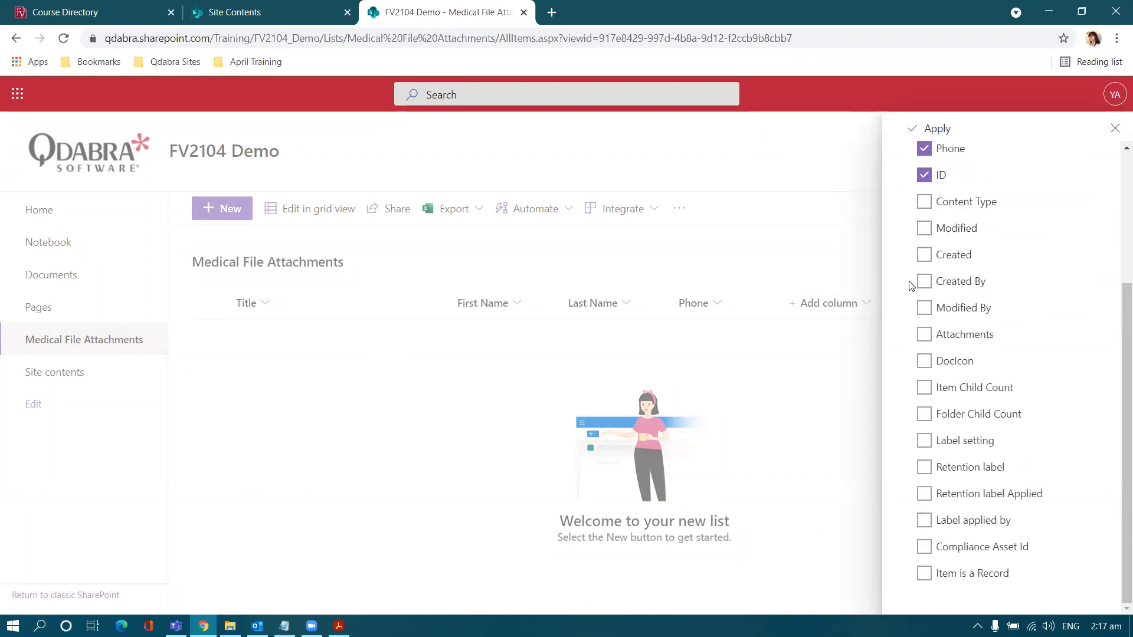
left_click(924, 339)
left_click(931, 127)
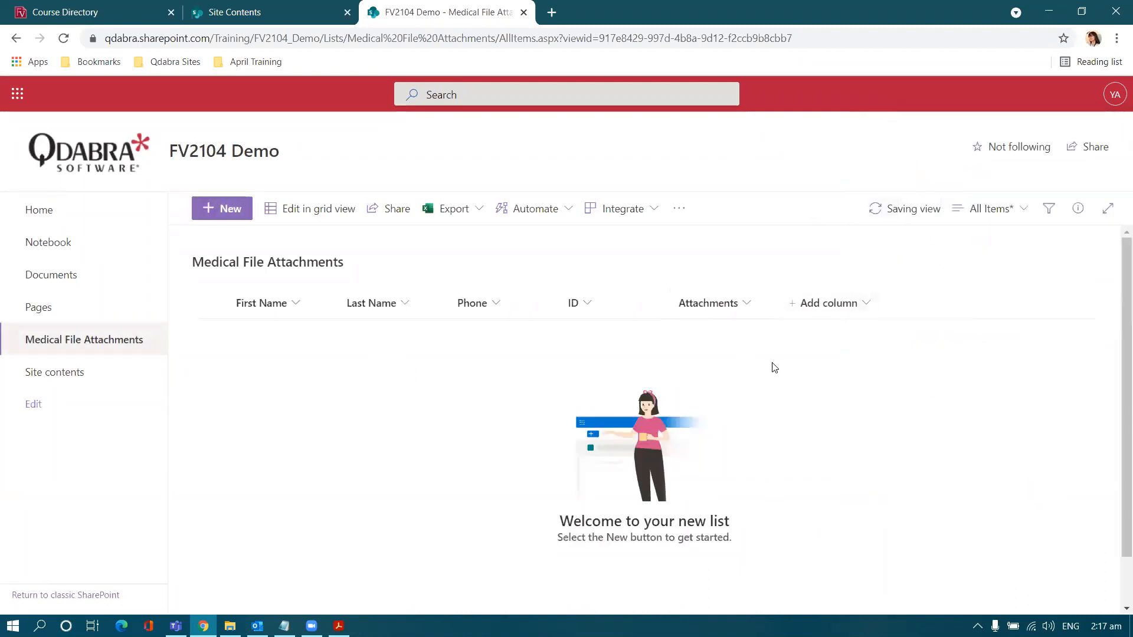
left_click_drag(595, 310, 238, 306)
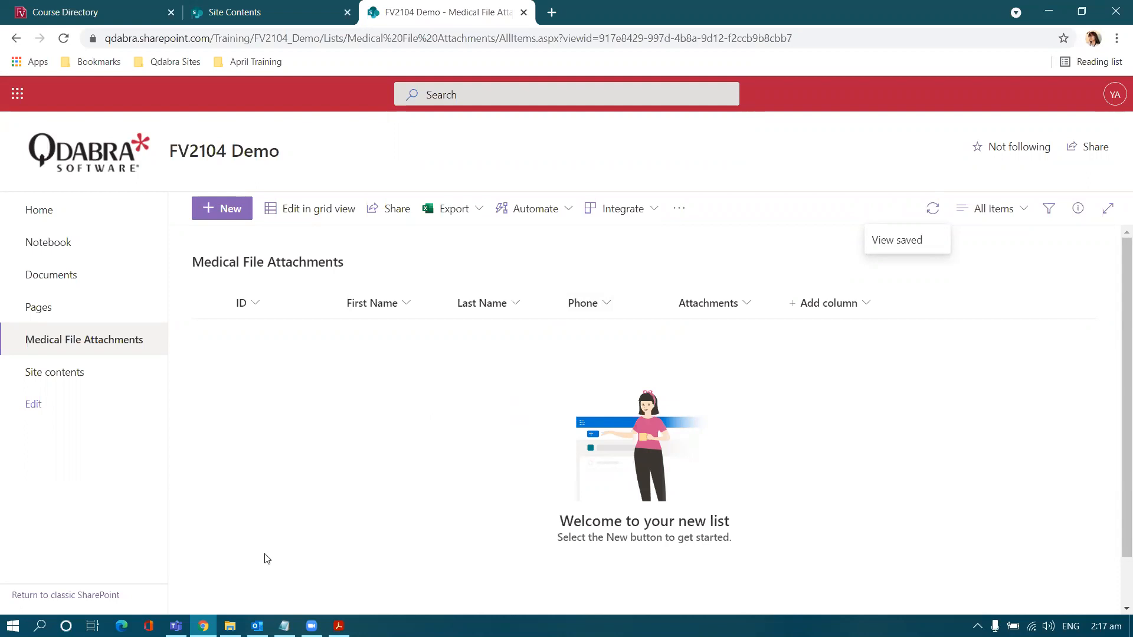
Step: Open the 'Lab 4 - Submit Data to SharePoint Lists Start' form template for design from the Lab 4 folder
mouse_move(230, 625)
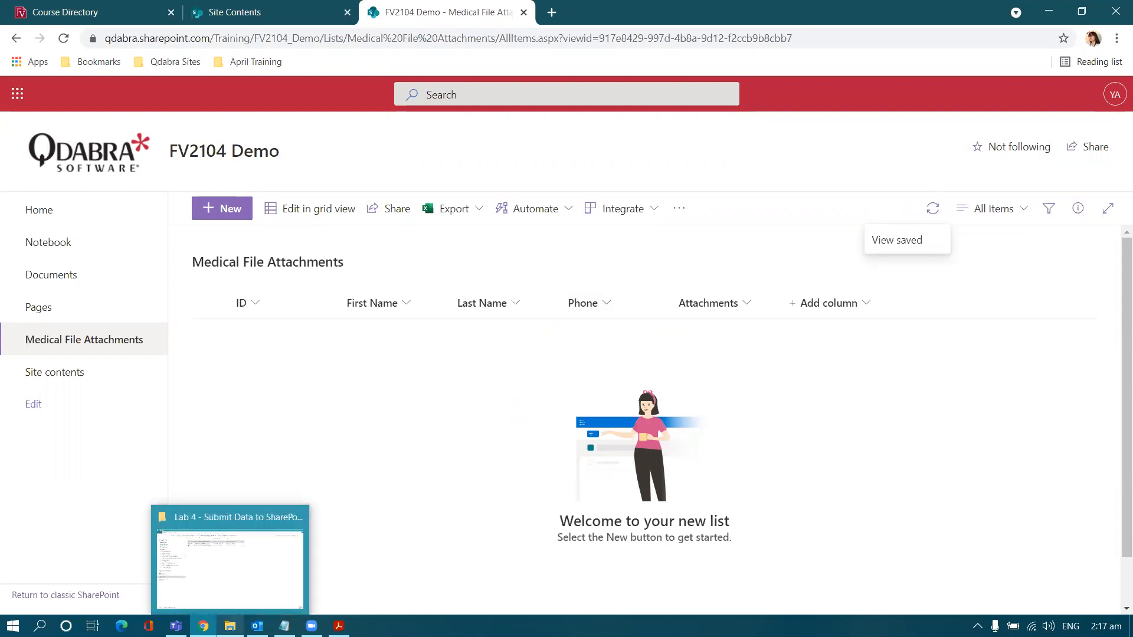
left_click(240, 580)
left_click(430, 286)
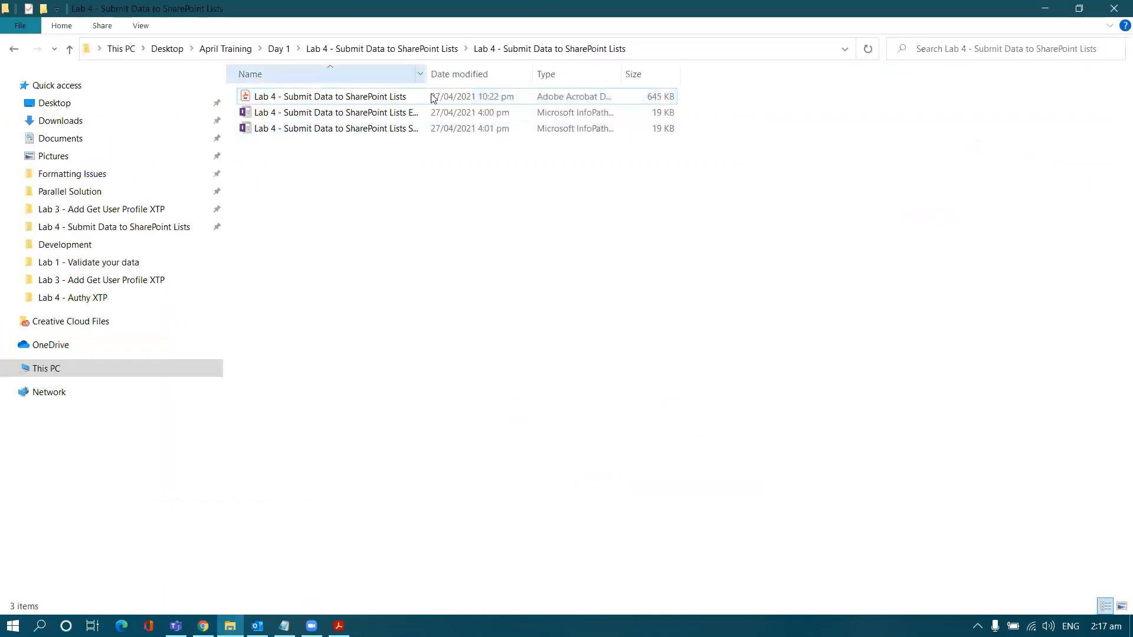
key("ctrl+KP_Add")
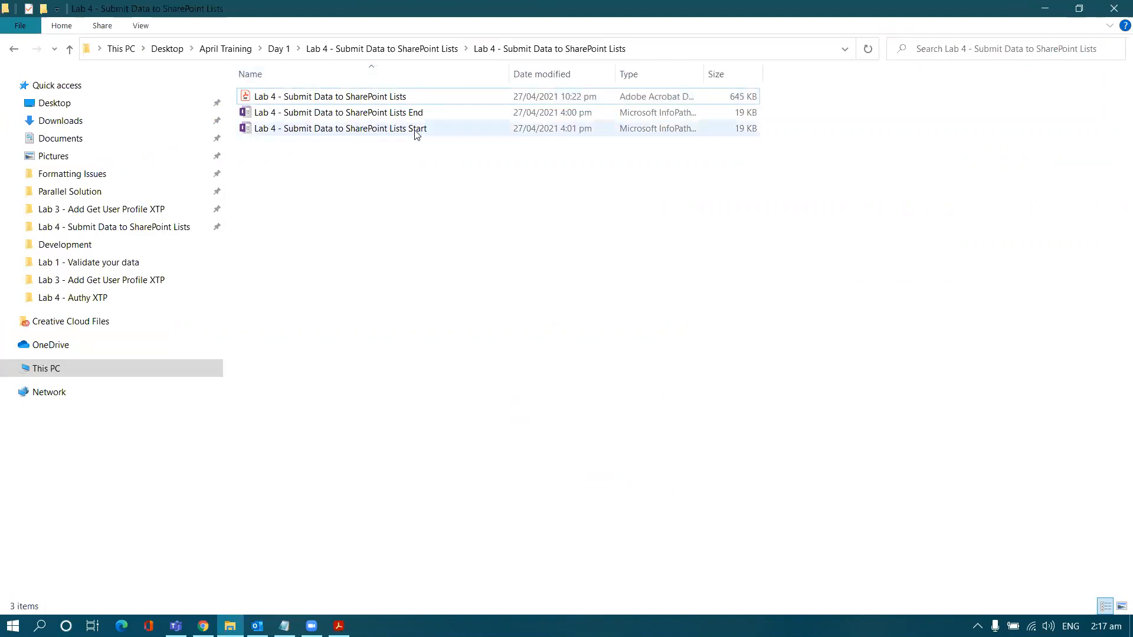
left_click(397, 130)
right_click(394, 132)
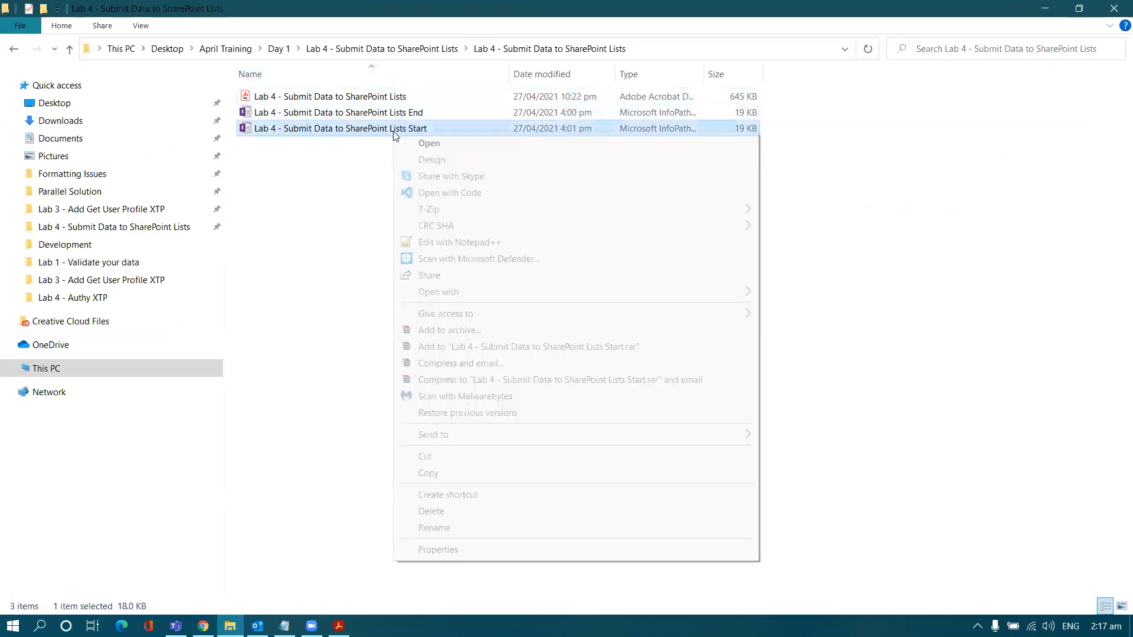
left_click(422, 145)
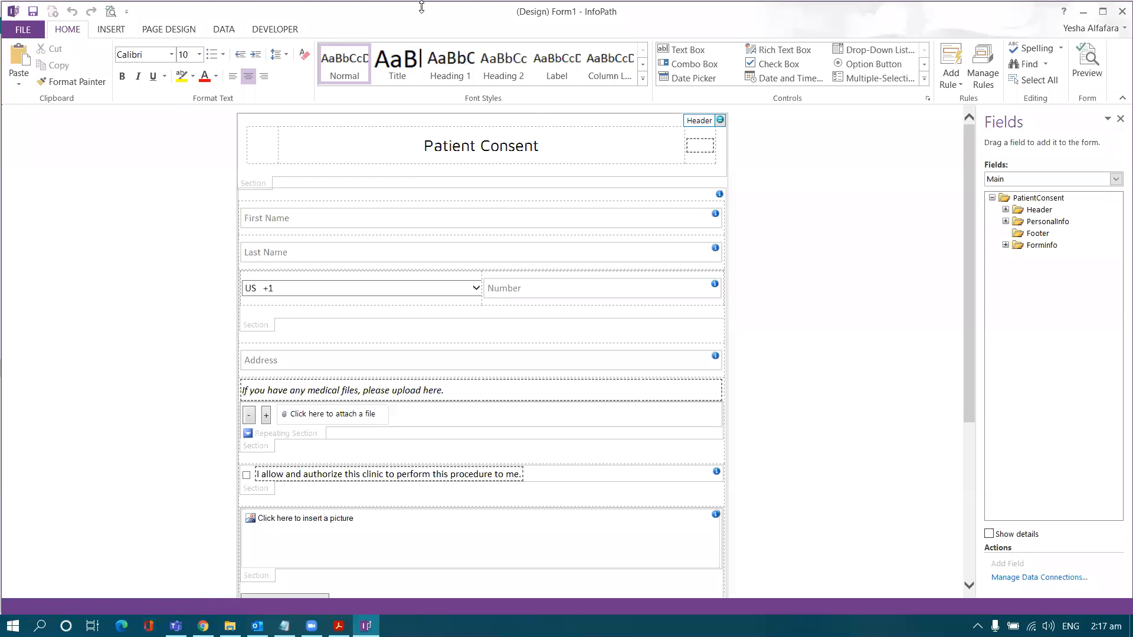
Step: Add a new data connection that submits data to a Web service
left_click(222, 33)
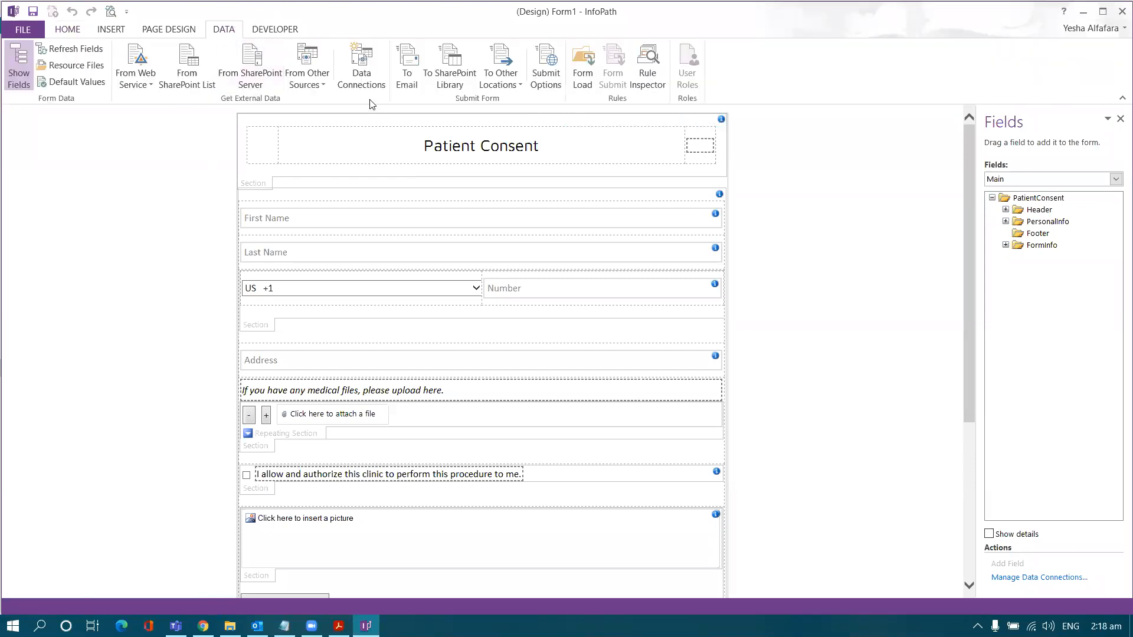
left_click(364, 82)
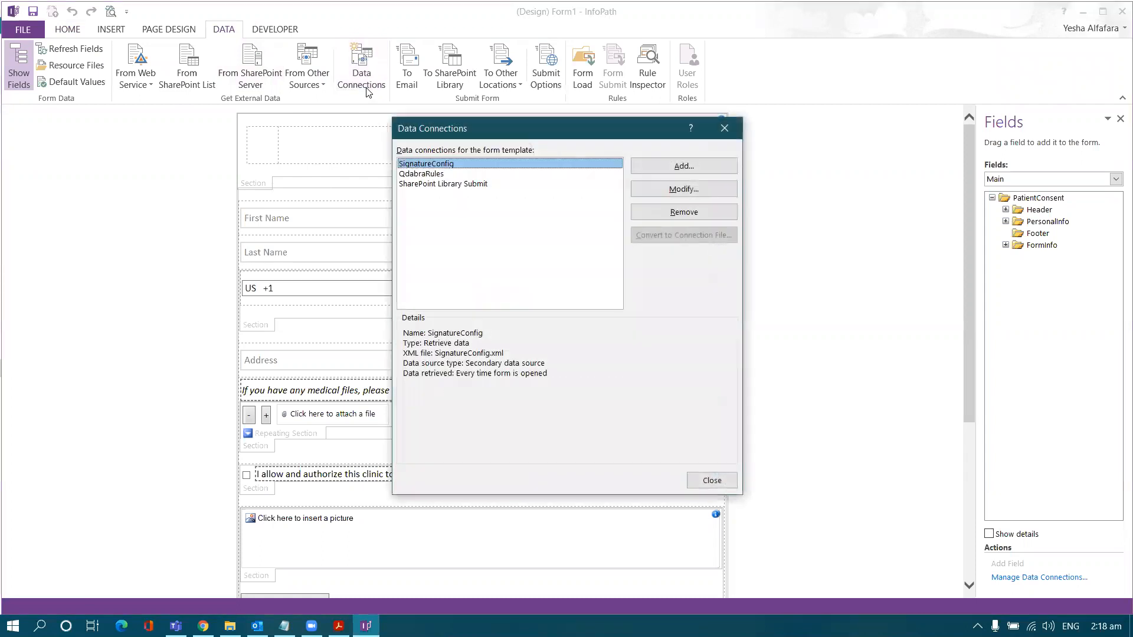
left_click(645, 170)
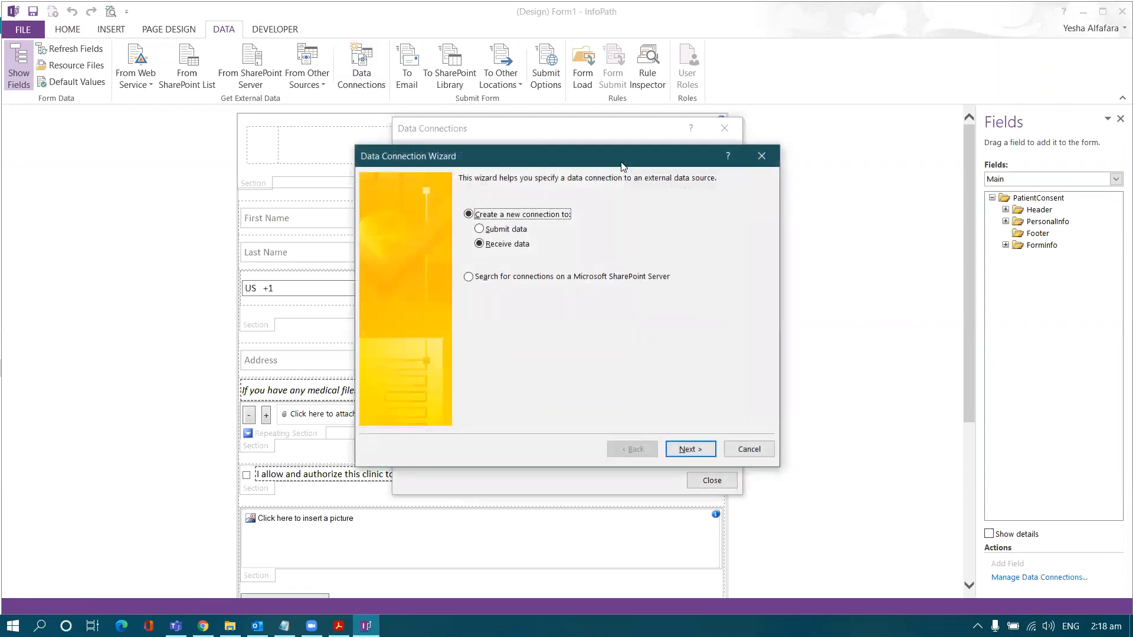
left_click_drag(614, 162, 610, 161)
left_click(475, 230)
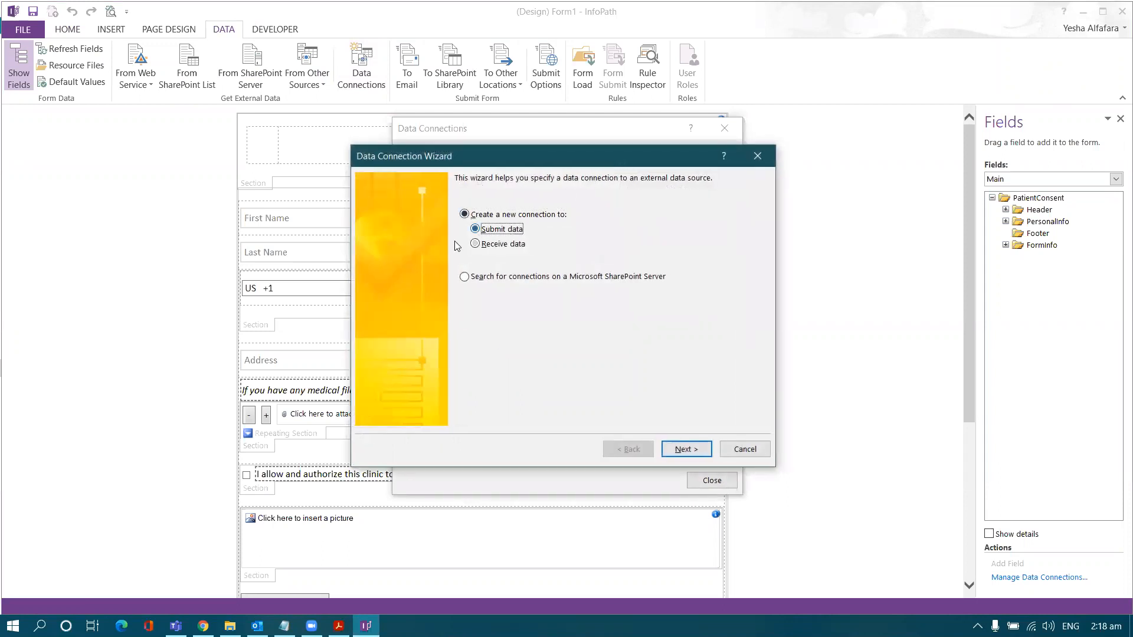
left_click(683, 449)
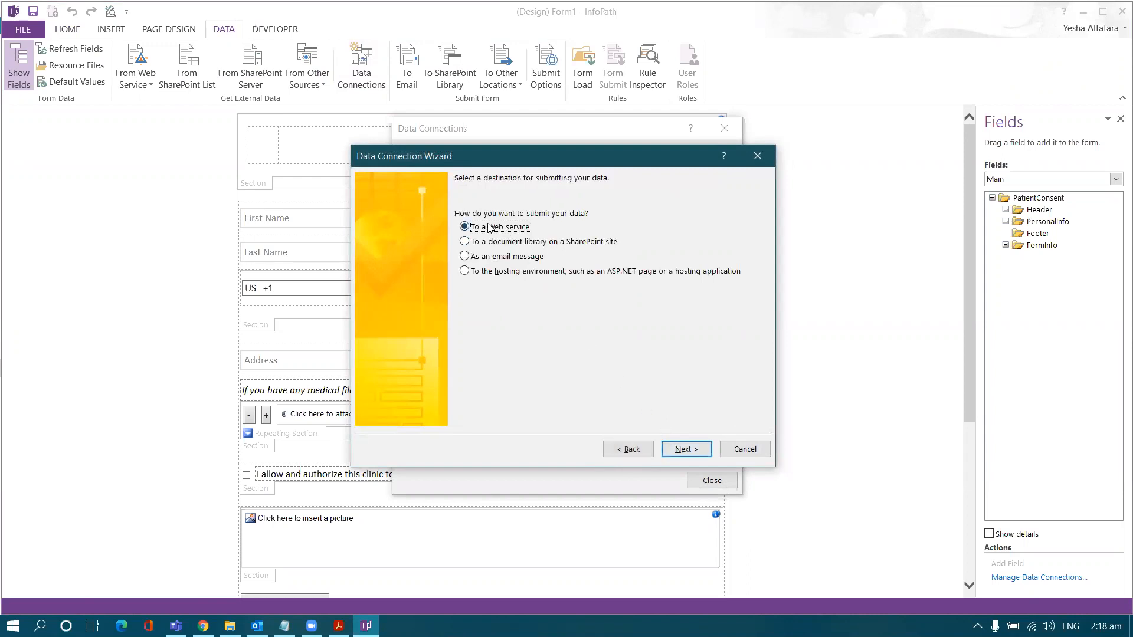
left_click(678, 451)
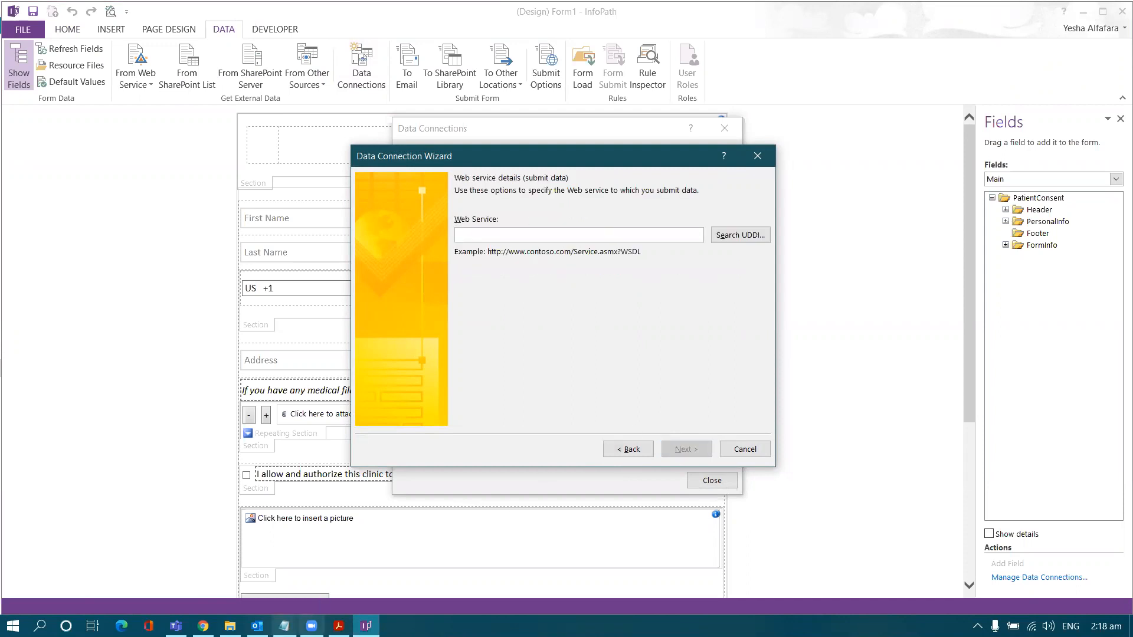
left_click(338, 626)
Step: Check the example SharePoint web service URL in step 8 of the lab guide and dismiss the security warning
scroll(324, 450, "down", 3)
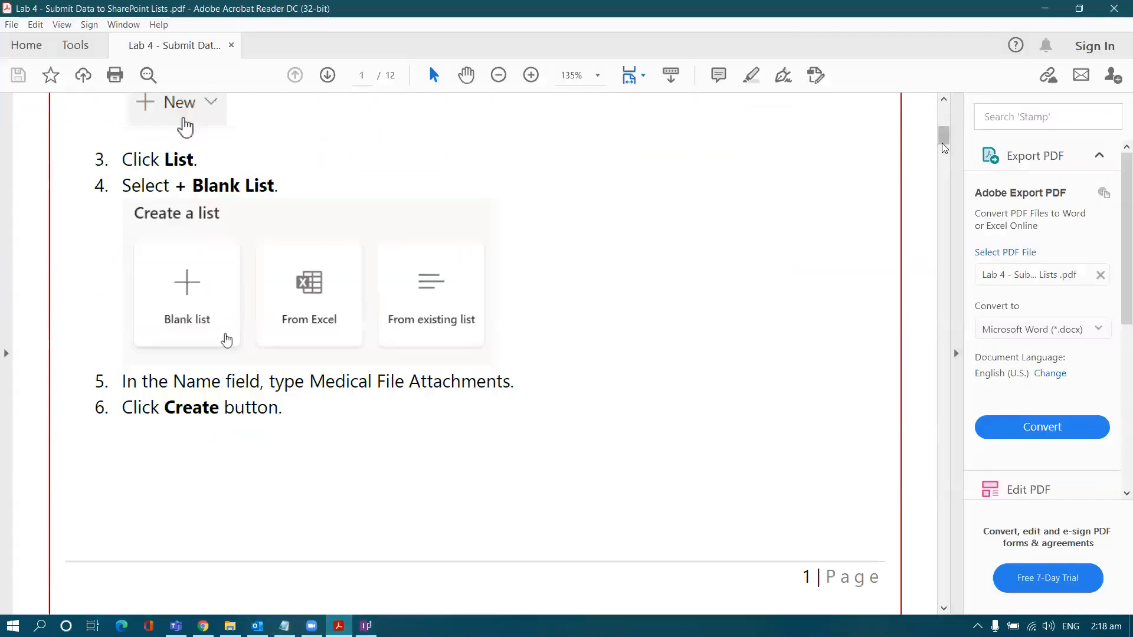
scroll(945, 148, "down", 15)
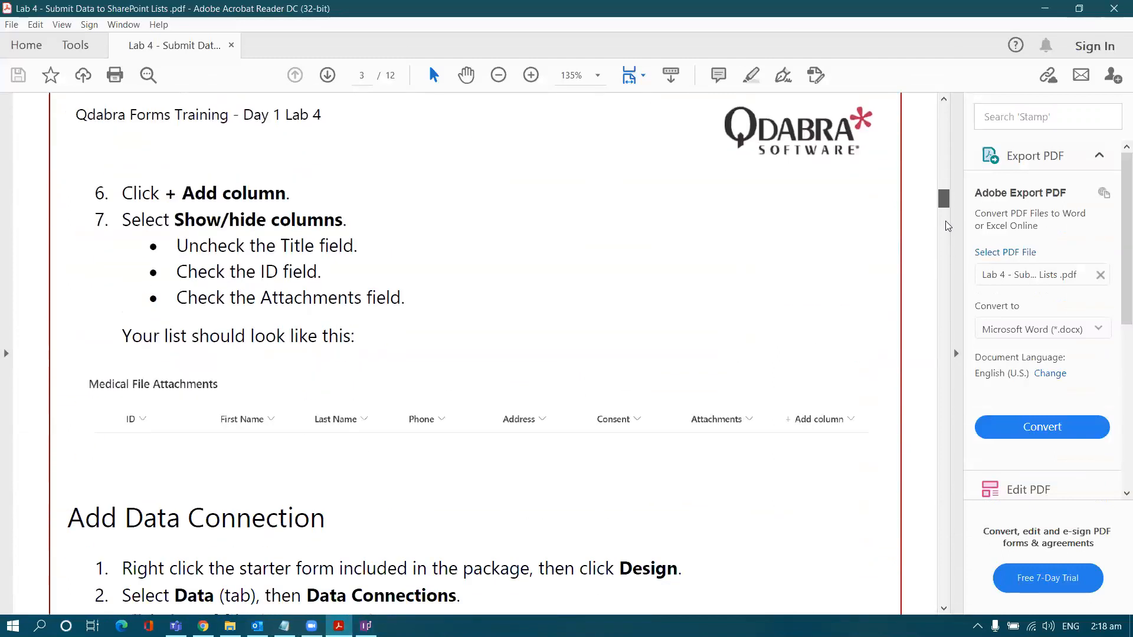
scroll(947, 226, "down", 10)
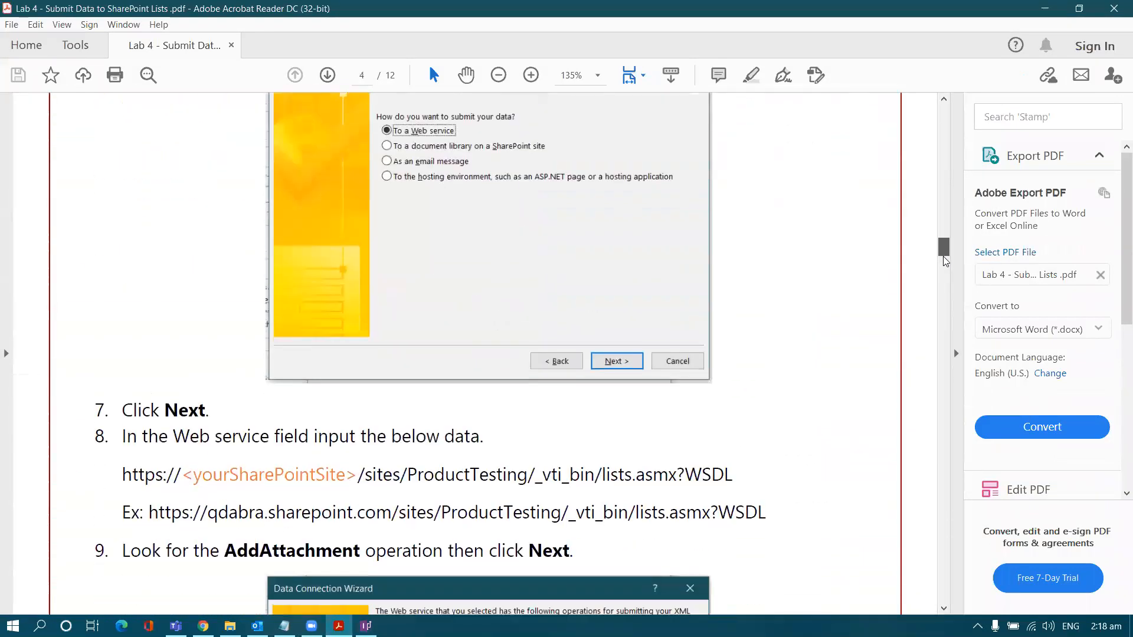
scroll(946, 261, "down", 3)
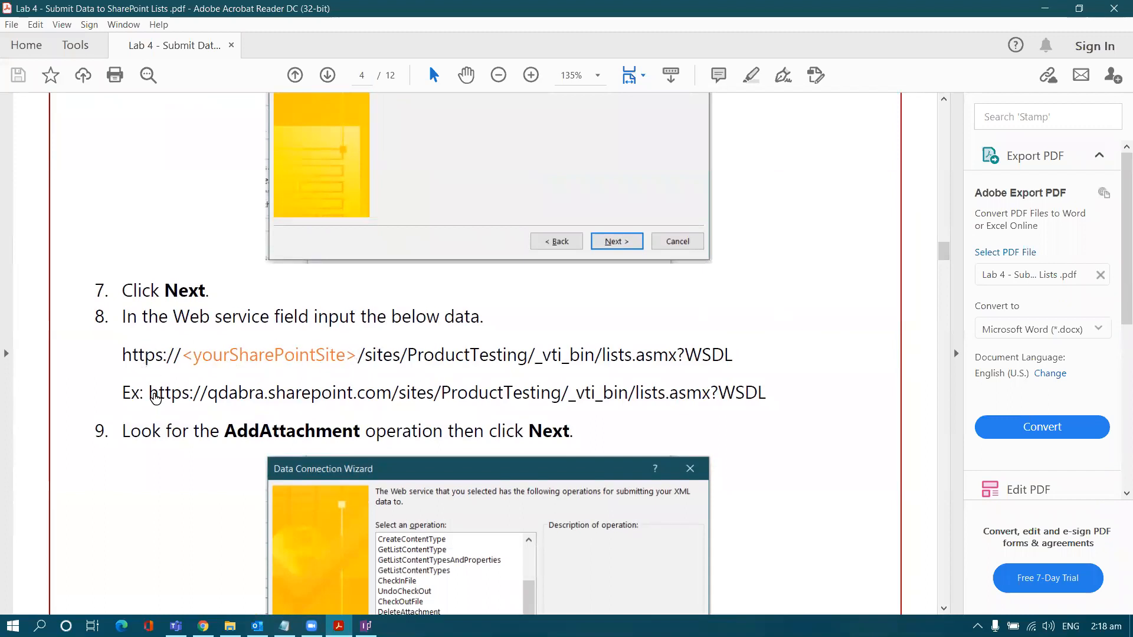
left_click_drag(148, 392, 472, 389)
left_click(361, 397)
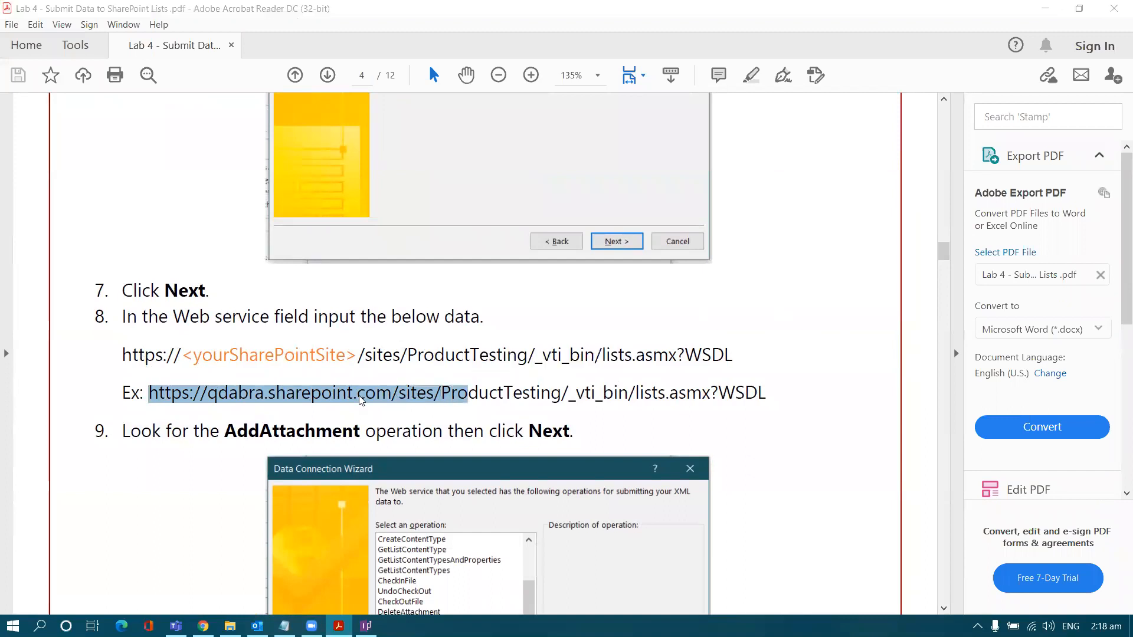
left_click(753, 242)
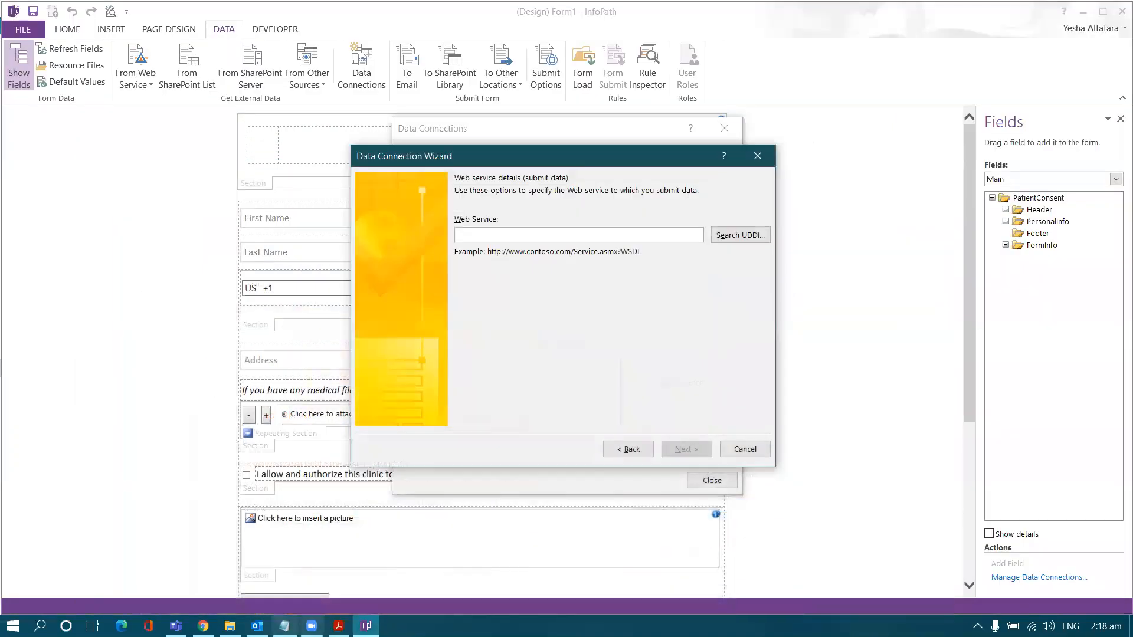
left_click(285, 626)
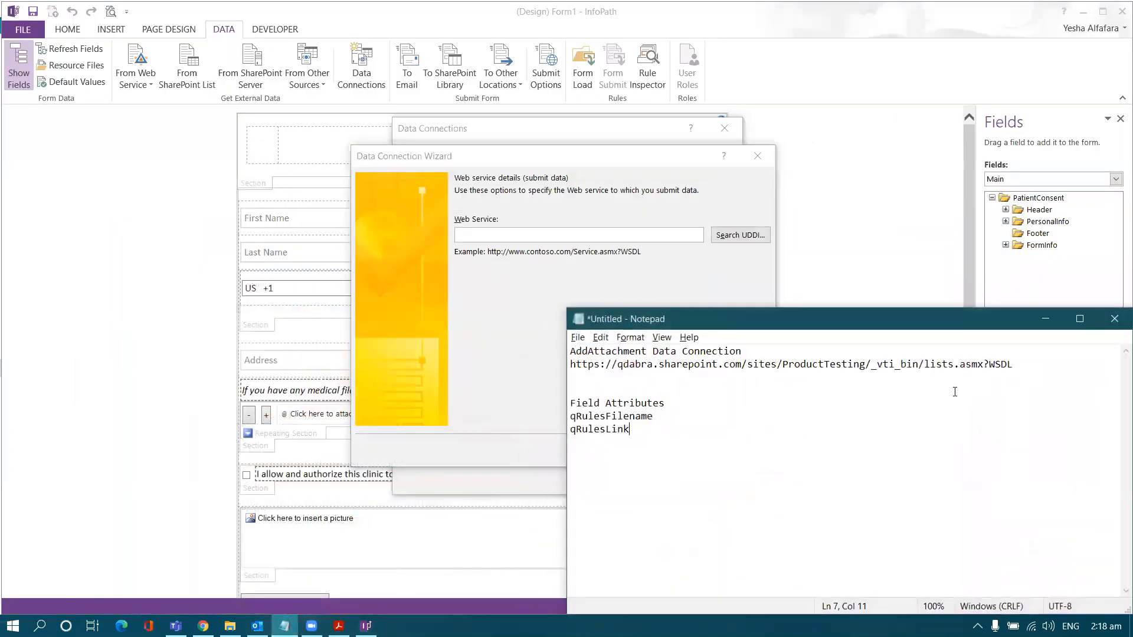
Step: Paste the lists.asmx?WSDL address from the notes as the connection's Web service
left_click_drag(1027, 368, 569, 366)
key("ctrl+c")
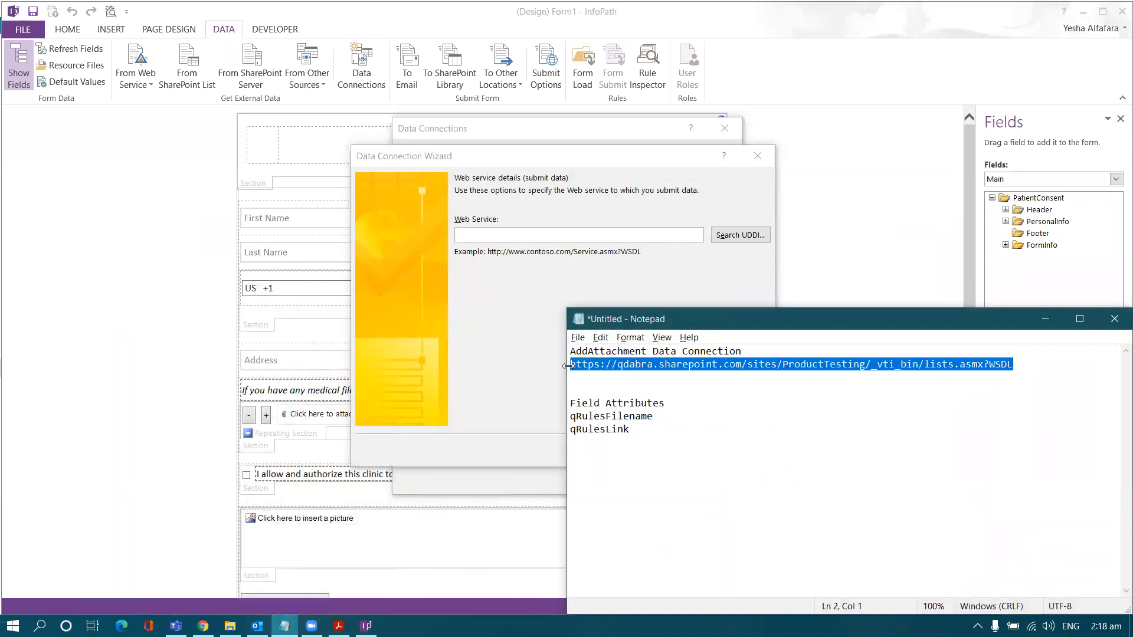
left_click(607, 235)
key("ctrl+v")
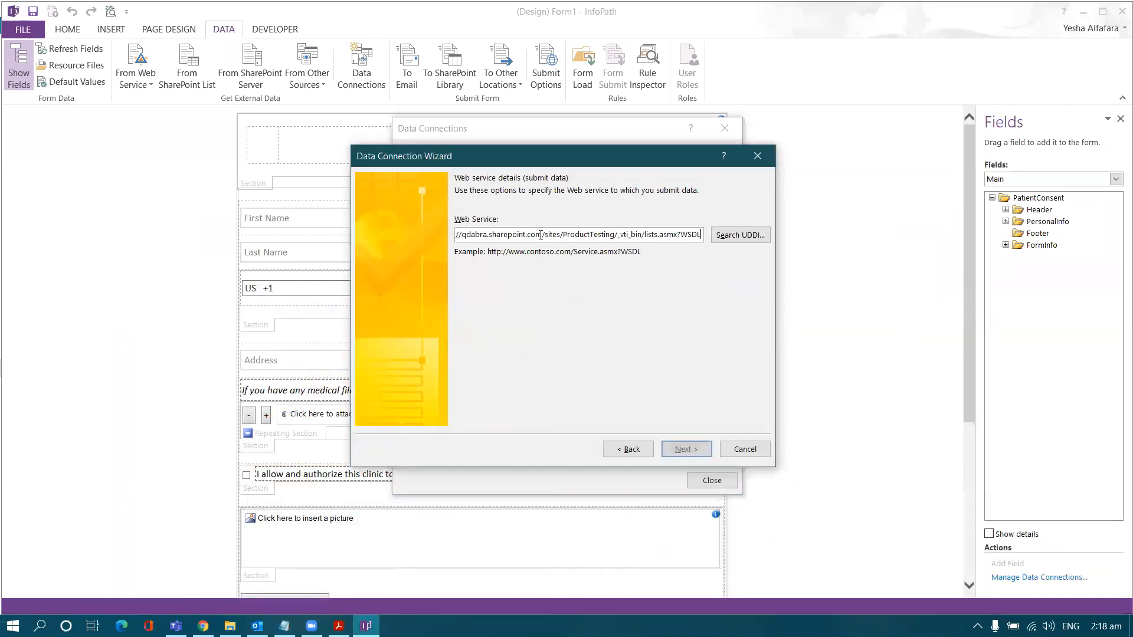
left_click(678, 448)
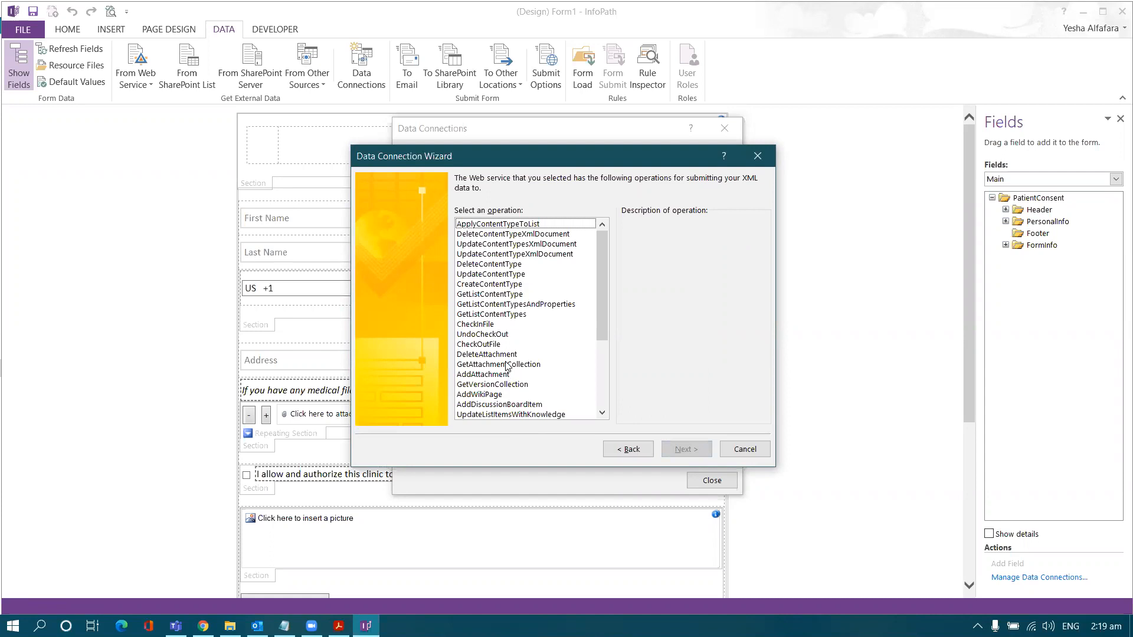
Step: Pick the AddAttachment operation without mapping parameters, name the connection AddAttachment and finish
scroll(506, 366, "down", 2)
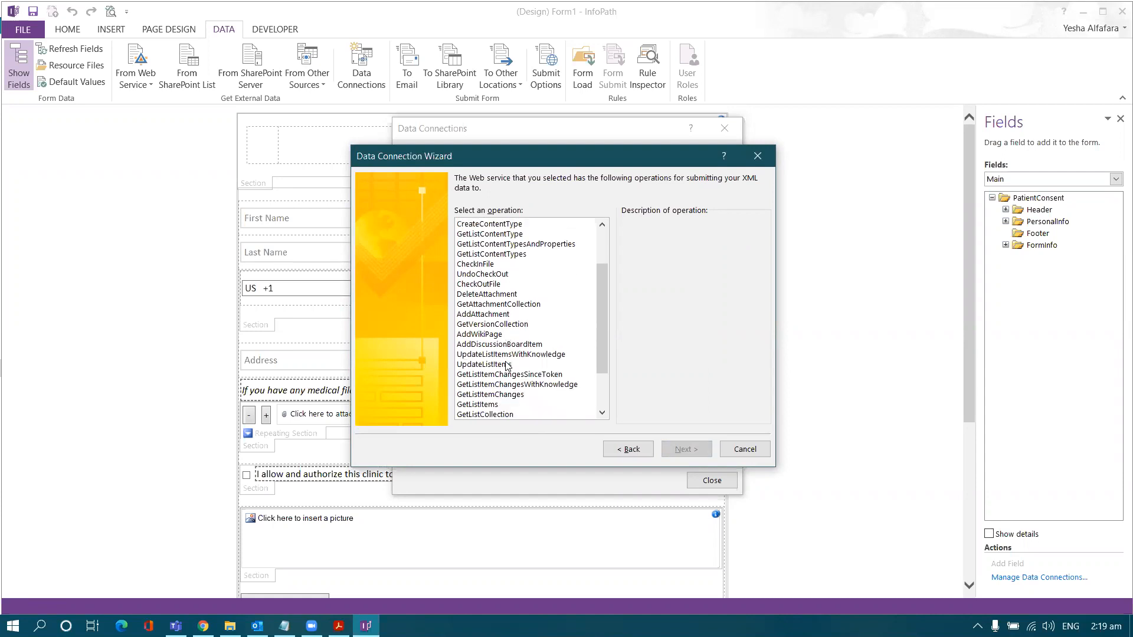
left_click(493, 316)
left_click(687, 452)
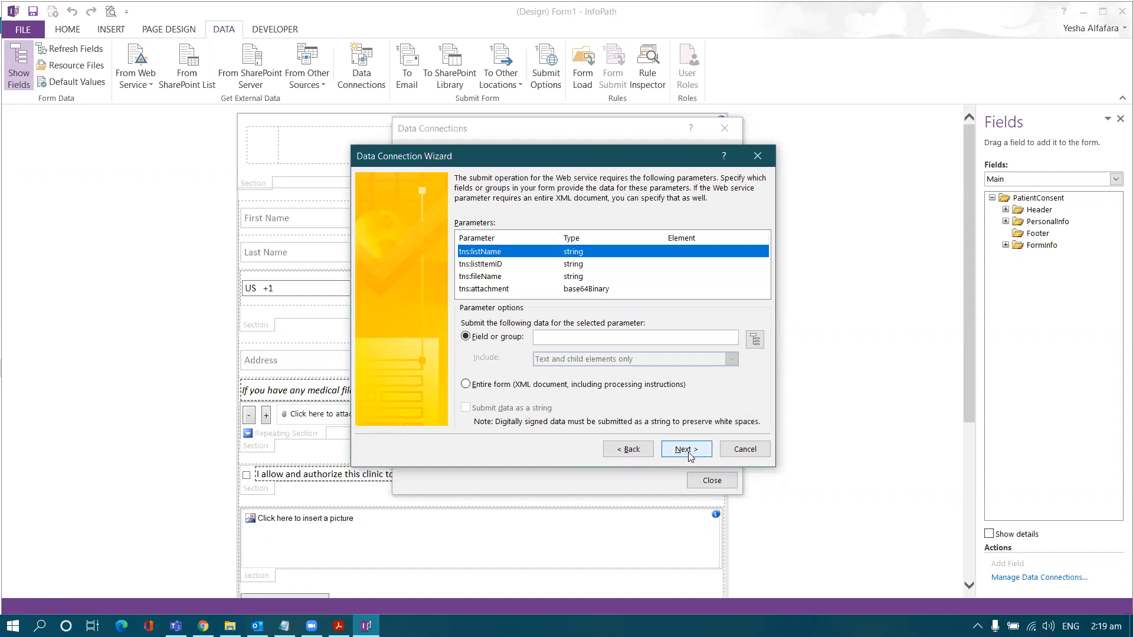
left_click(688, 453)
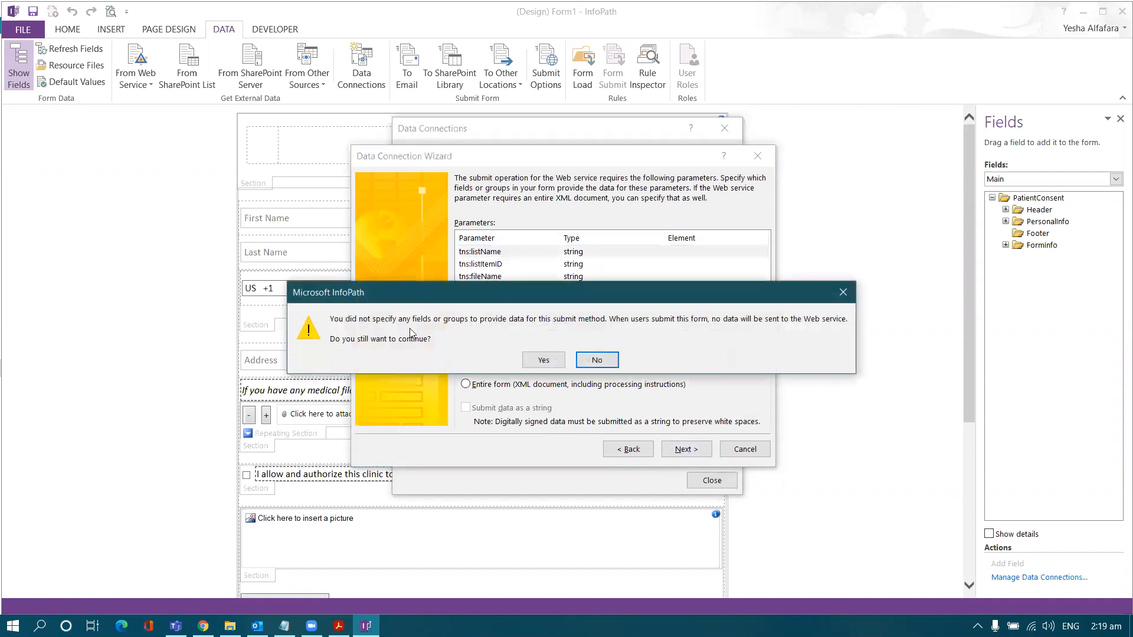
left_click(543, 360)
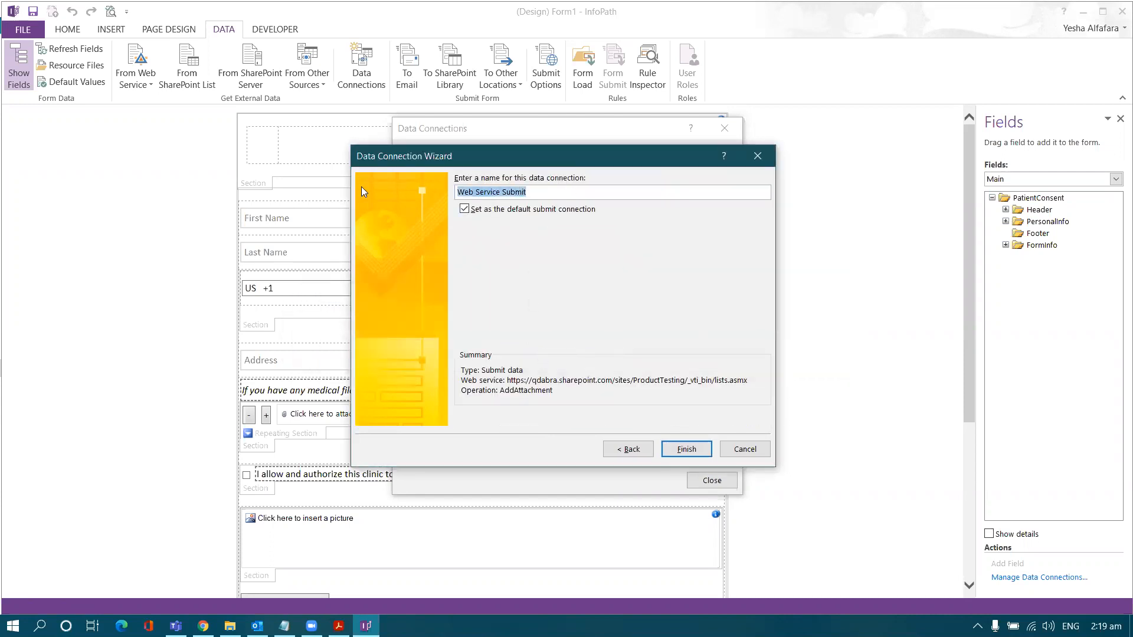
type("AddAttach")
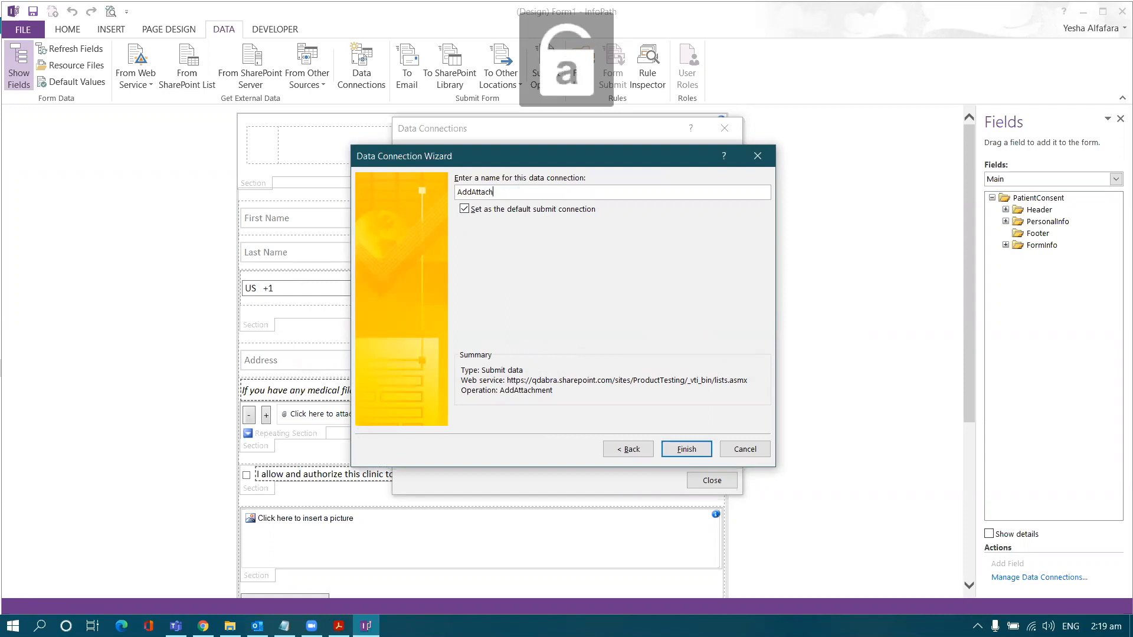
type("ment")
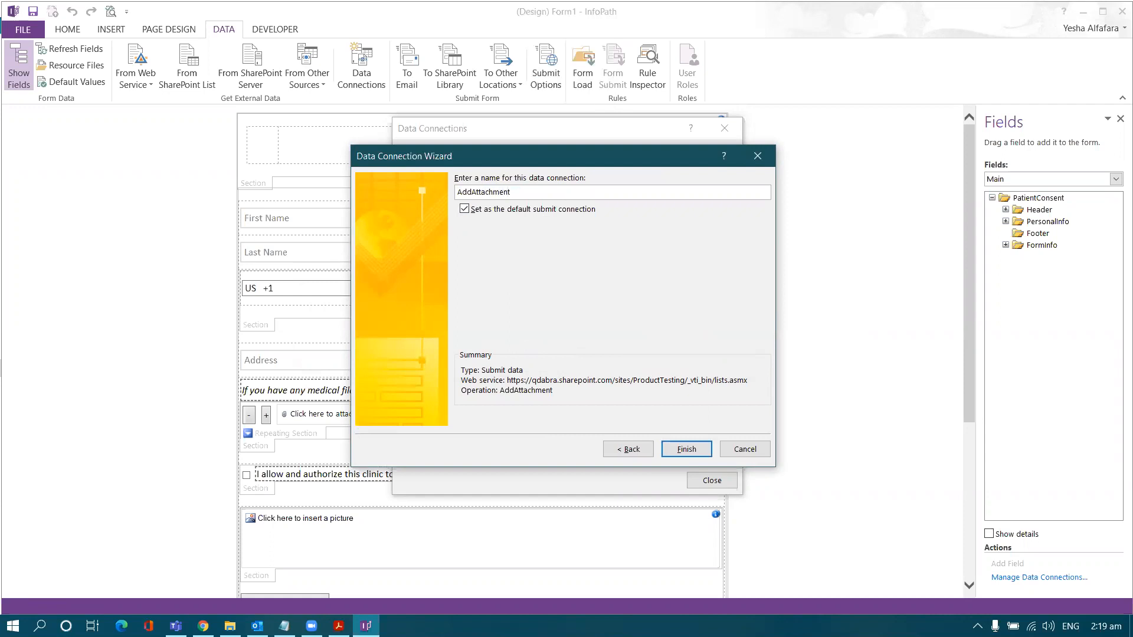
left_click(687, 451)
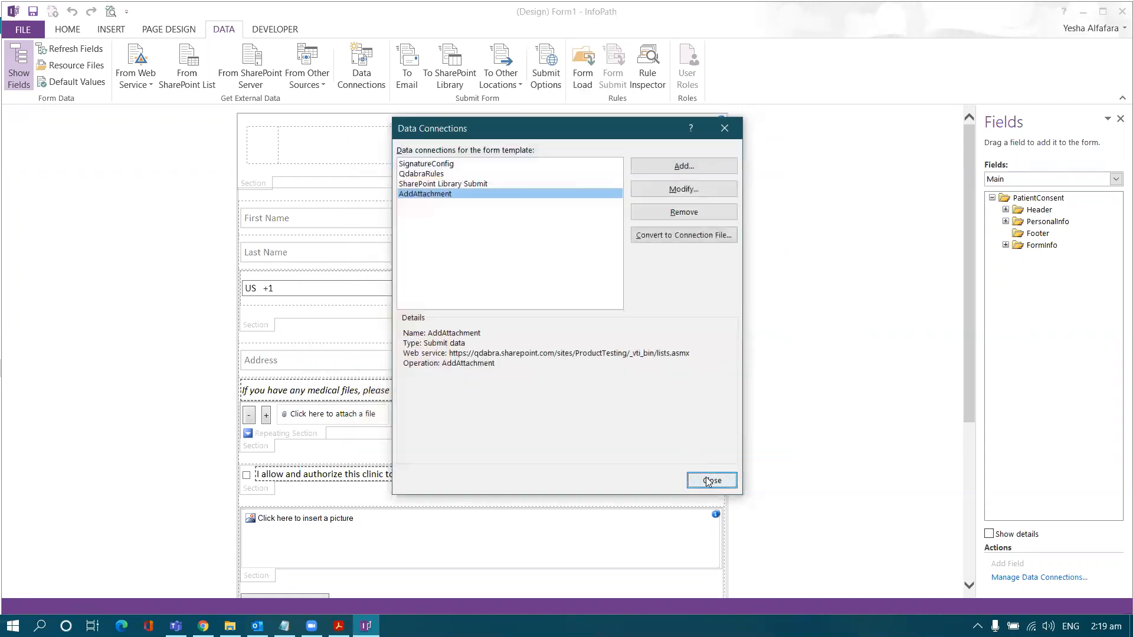
left_click(711, 481)
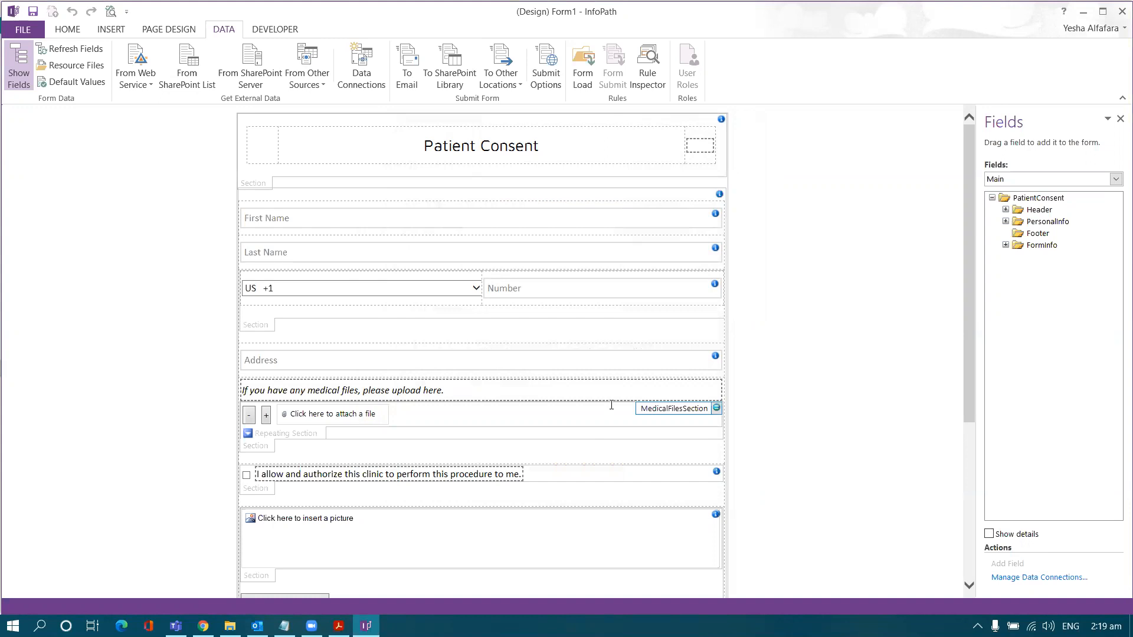
Step: Show the Manage Rules pane and select the MedicalFile file attachment control on the form
left_click(77, 33)
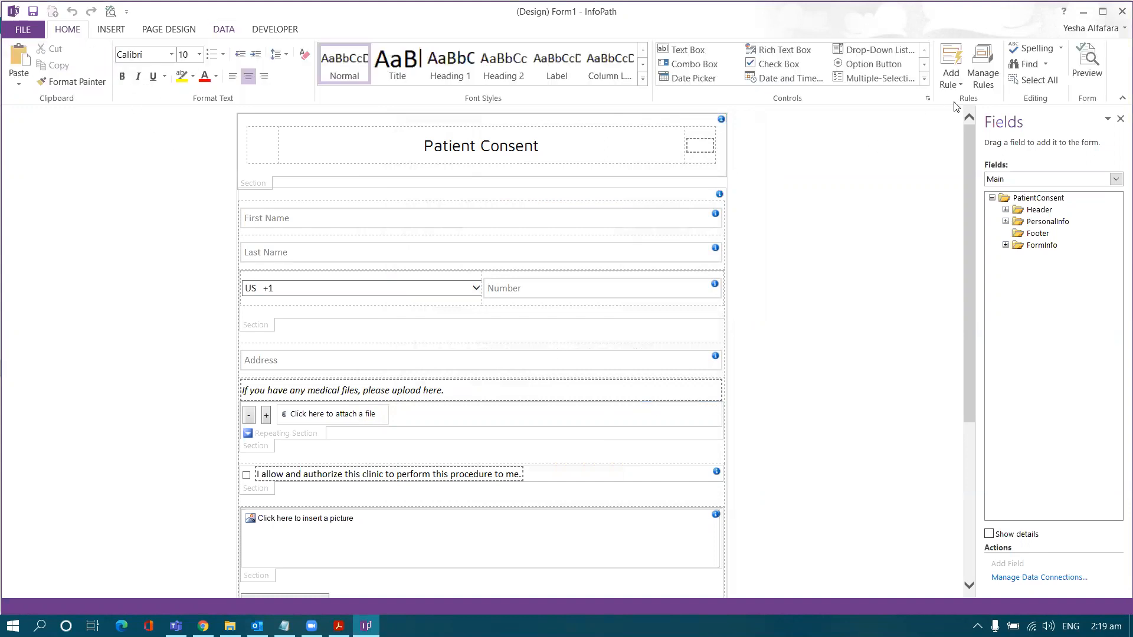
left_click(982, 70)
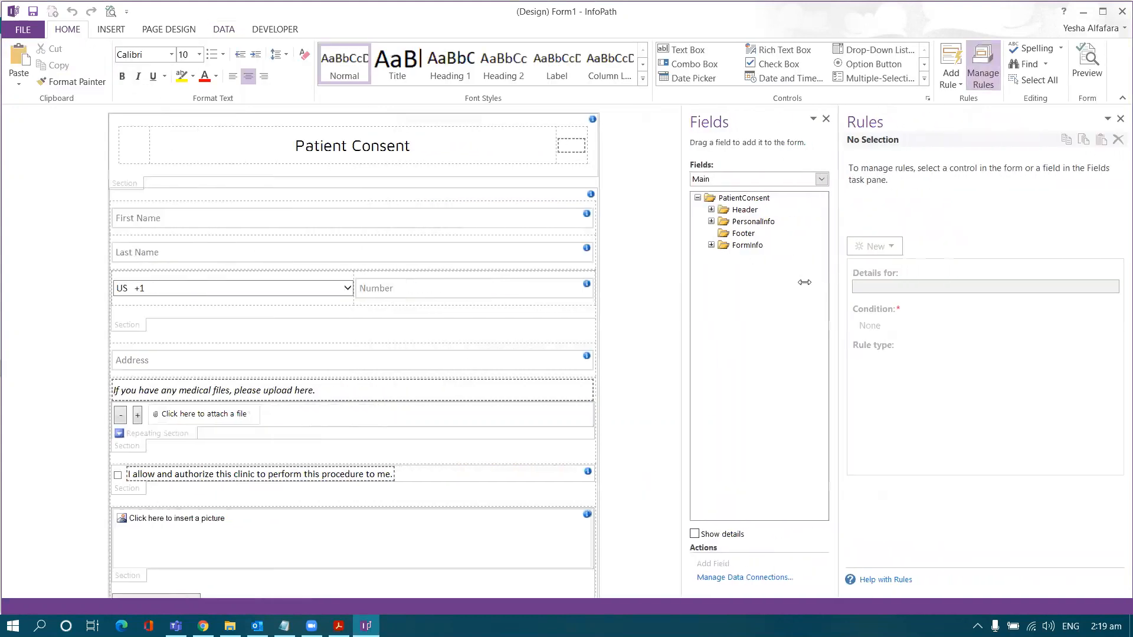
left_click(150, 416)
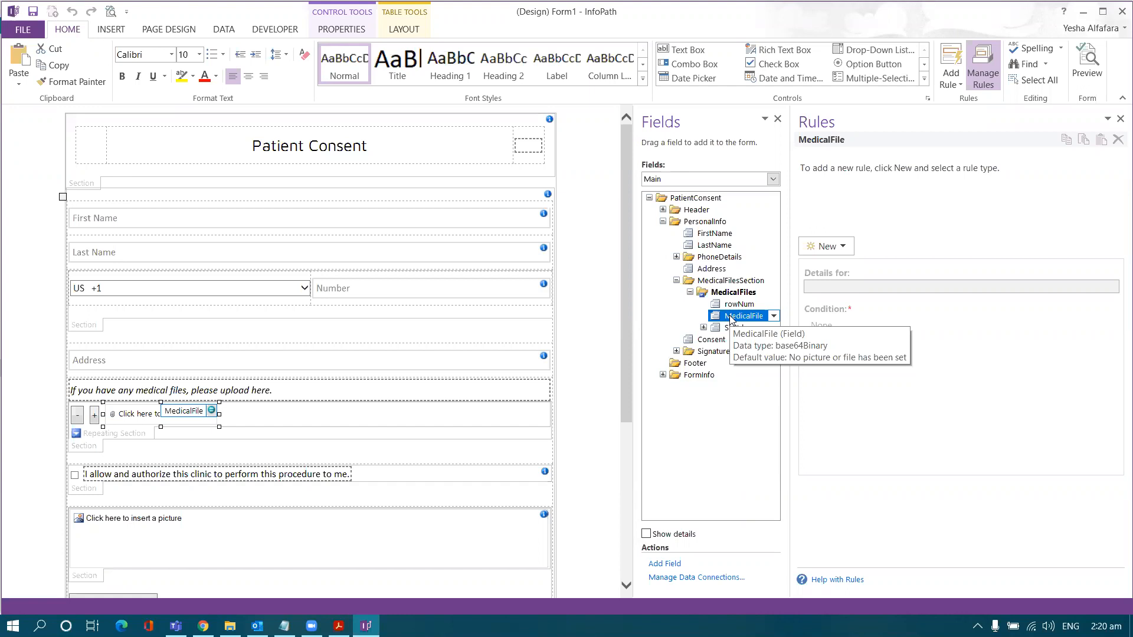
right_click(730, 319)
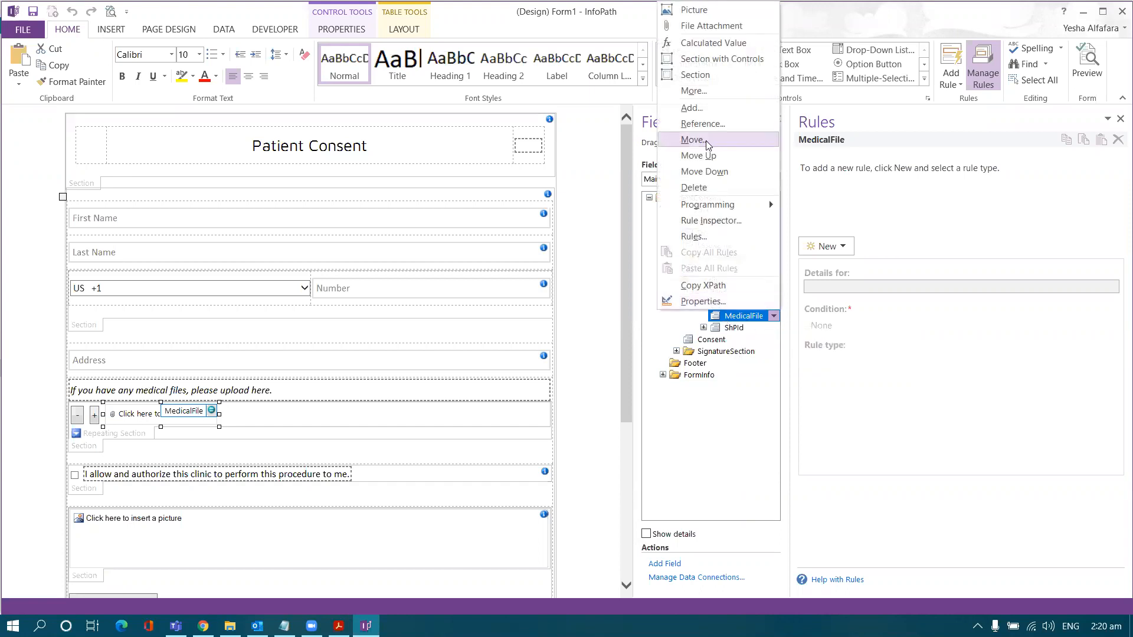
Step: Add a text attribute named qRulesFilename under the MedicalFile field, copying the name from the lab guide
left_click(689, 108)
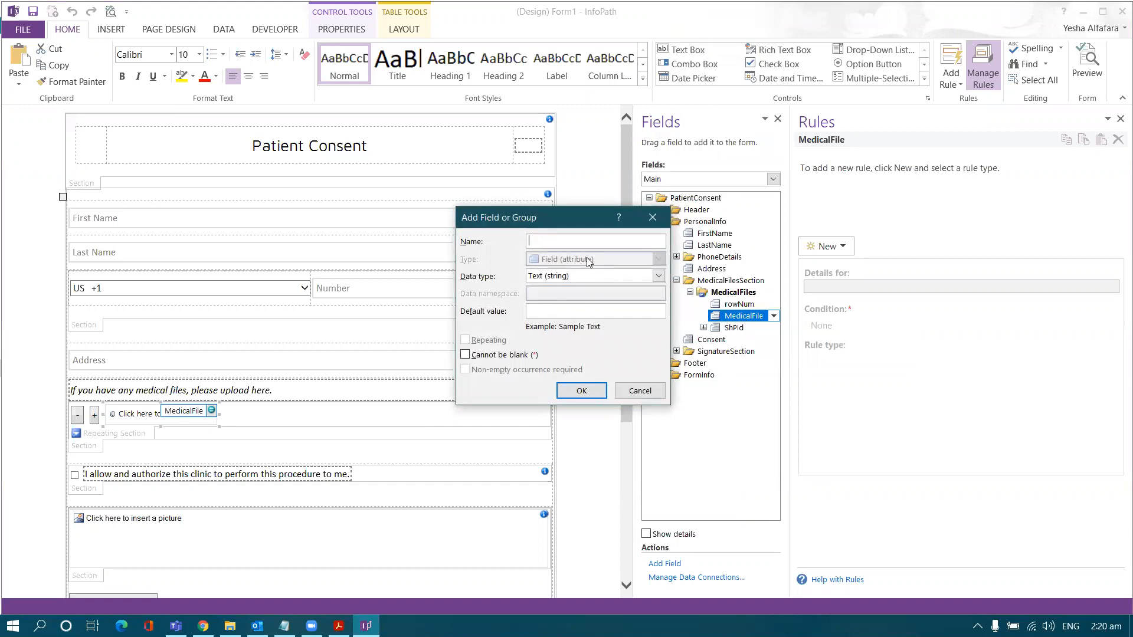
left_click(285, 626)
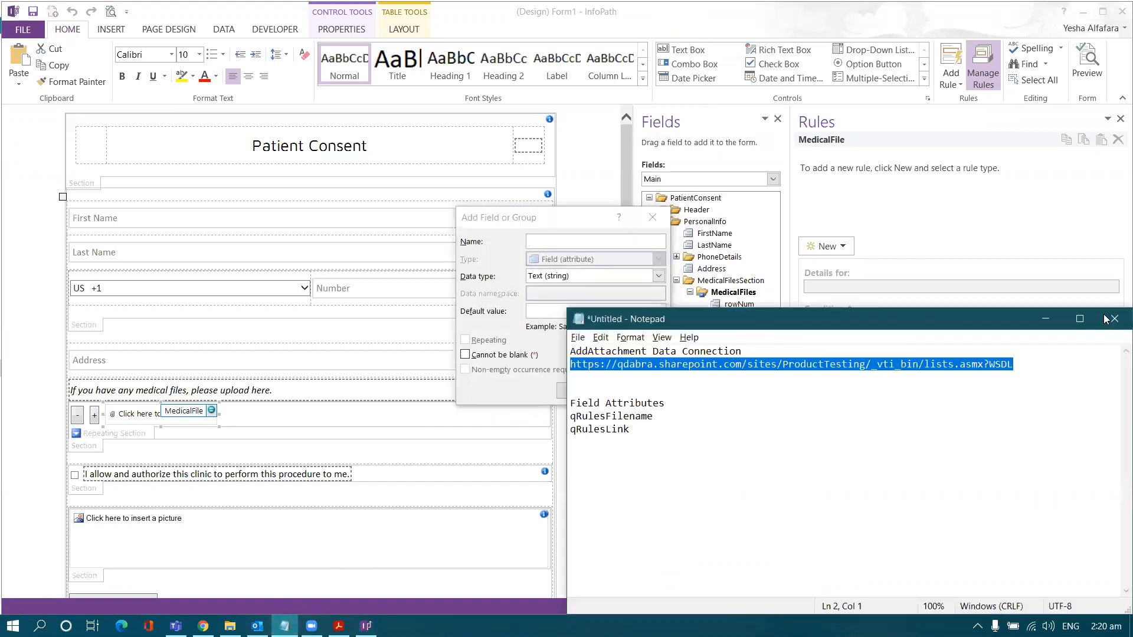
left_click(1046, 318)
left_click(339, 626)
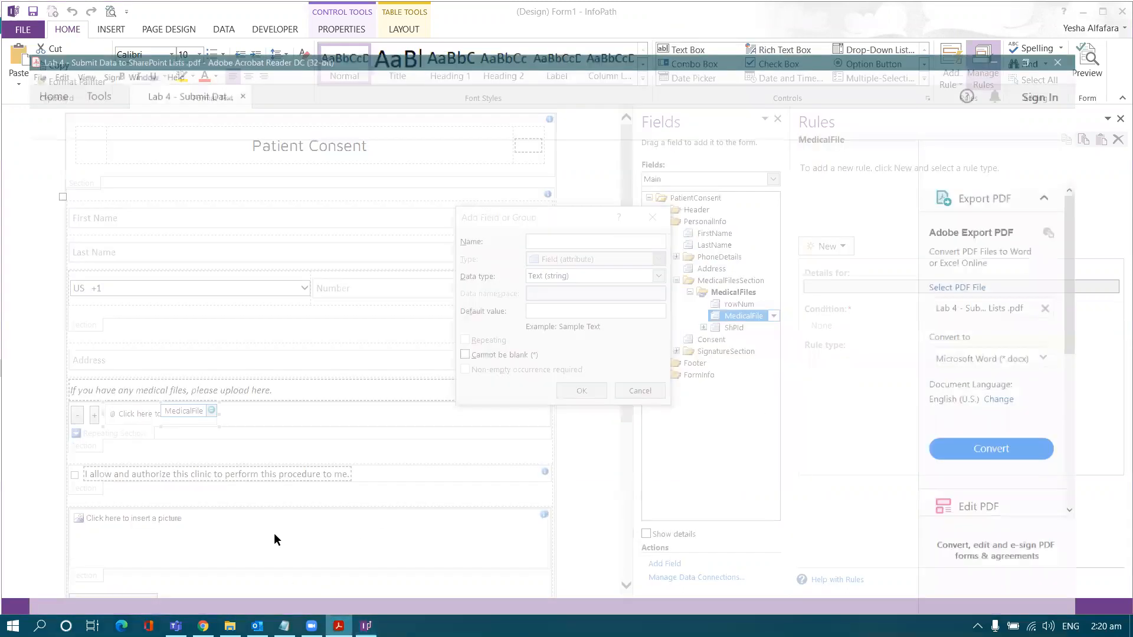
scroll(274, 429, "down", 3)
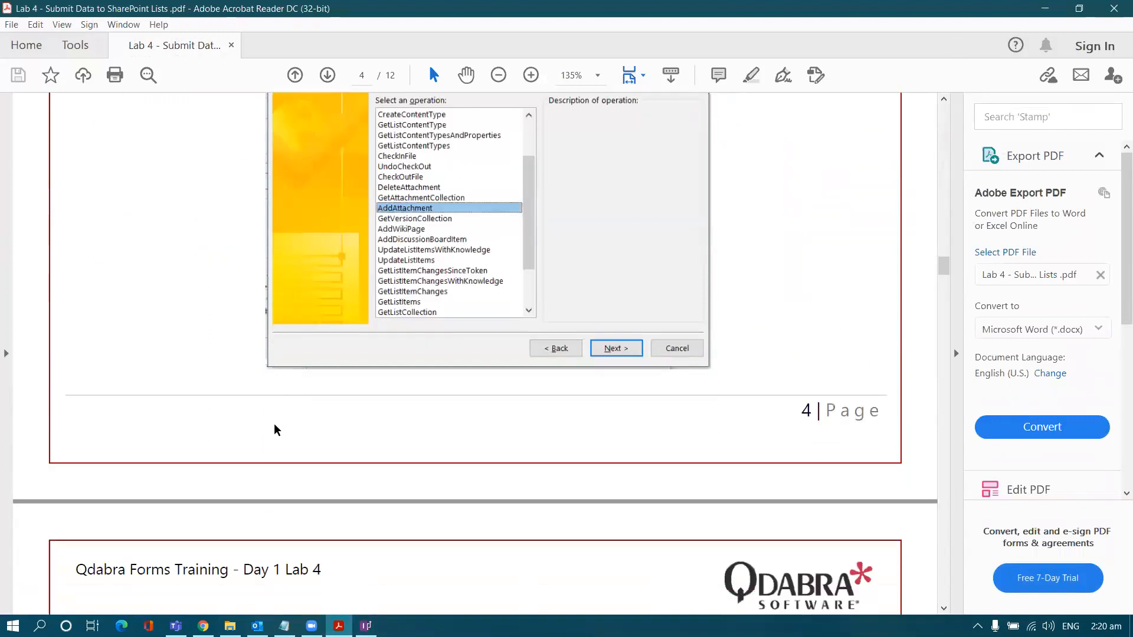
scroll(274, 429, "down", 3)
scroll(274, 429, "down", 3)
left_click_drag(941, 296, 941, 336)
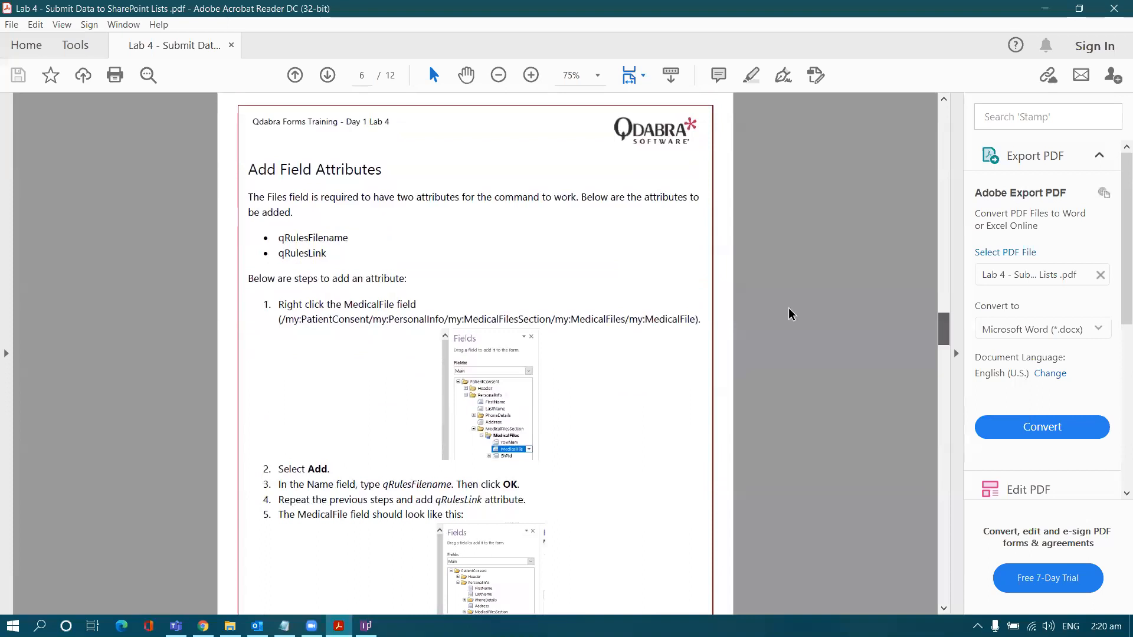
scroll(309, 253, "up", 1)
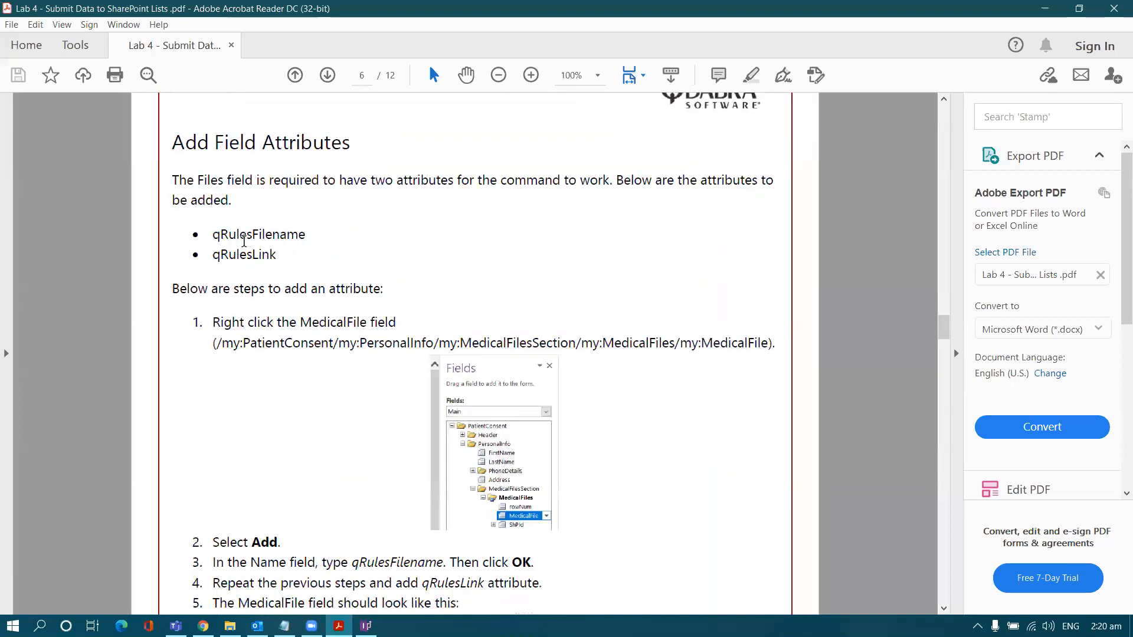
scroll(244, 241, "up", 1)
double_click(236, 234)
key("ctrl+c")
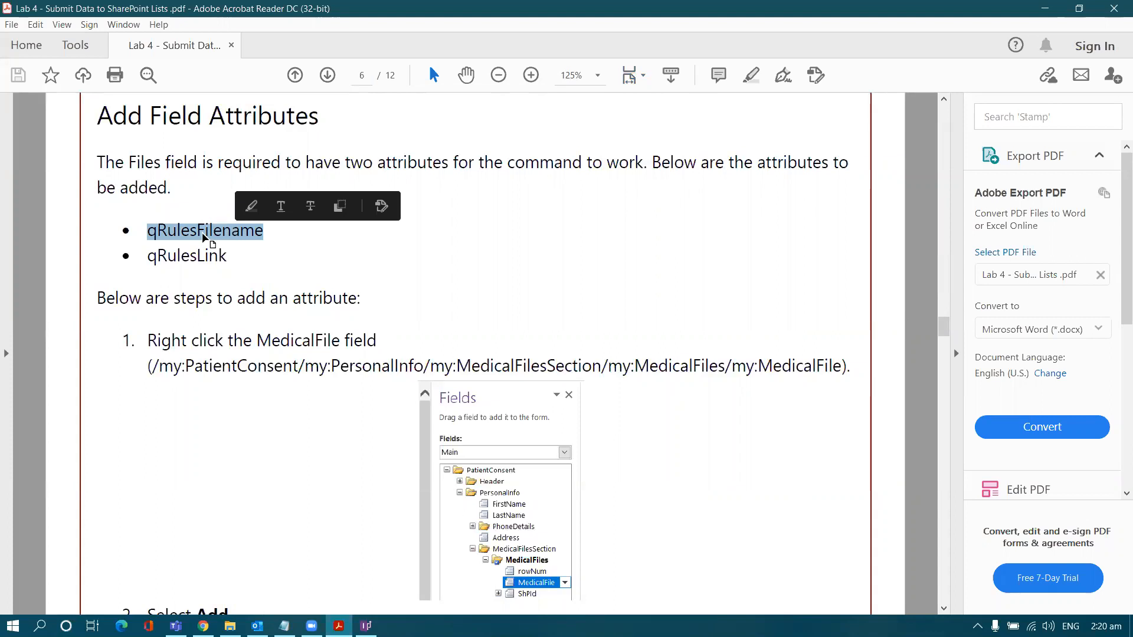
key("alt+Tab")
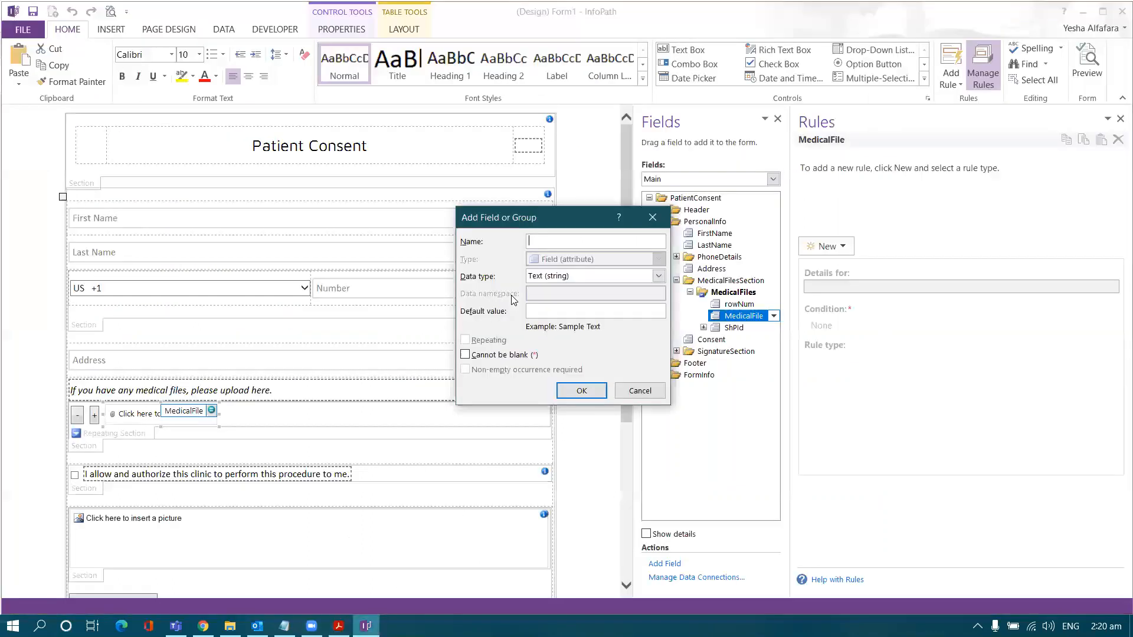
key("ctrl+v")
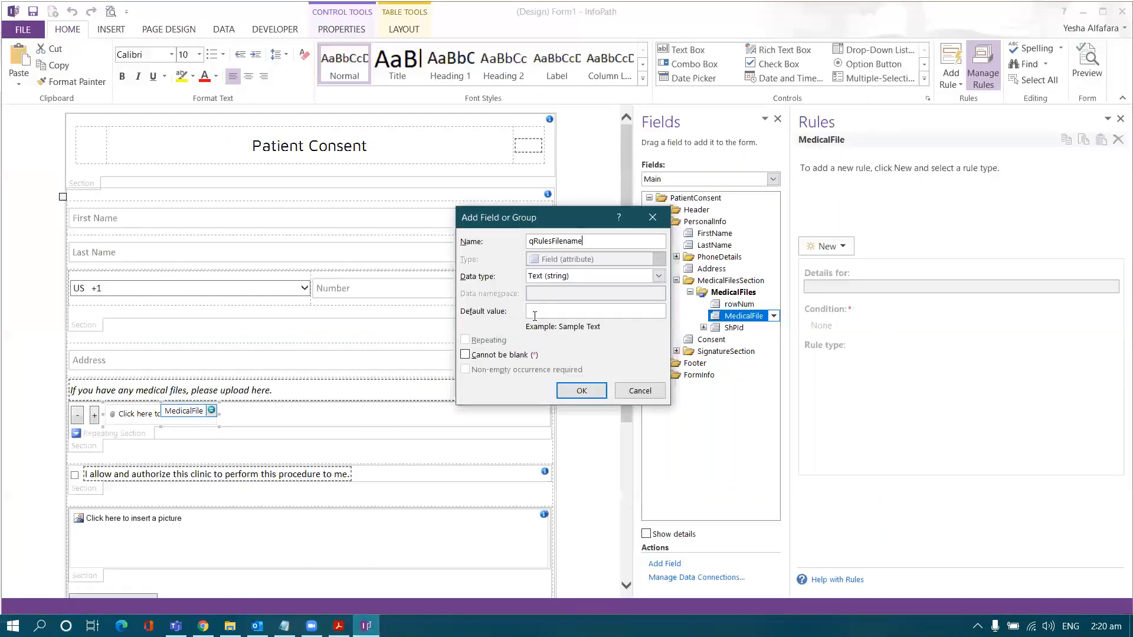
left_click(581, 391)
Step: Add a second text attribute named qRulesLink under MedicalFile
right_click(741, 319)
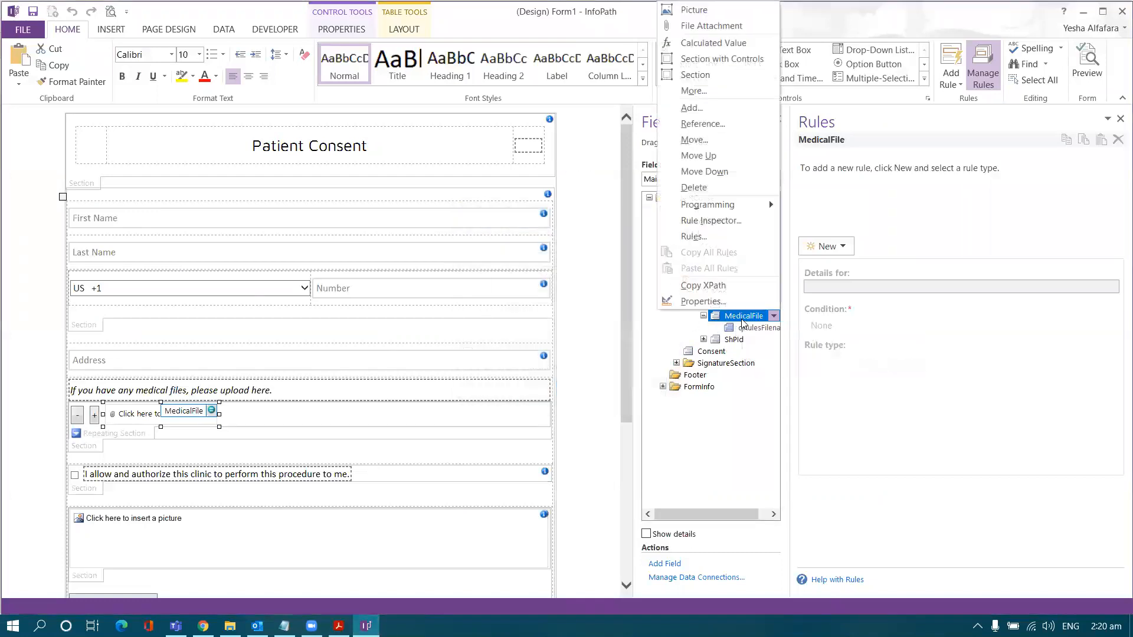
left_click(717, 107)
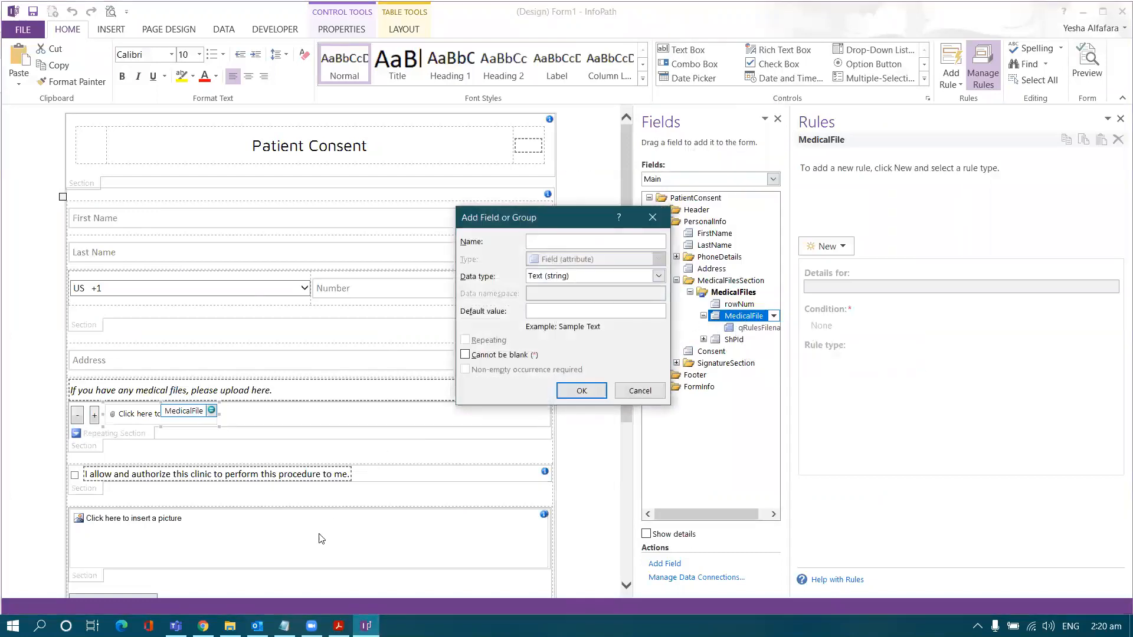
left_click(338, 625)
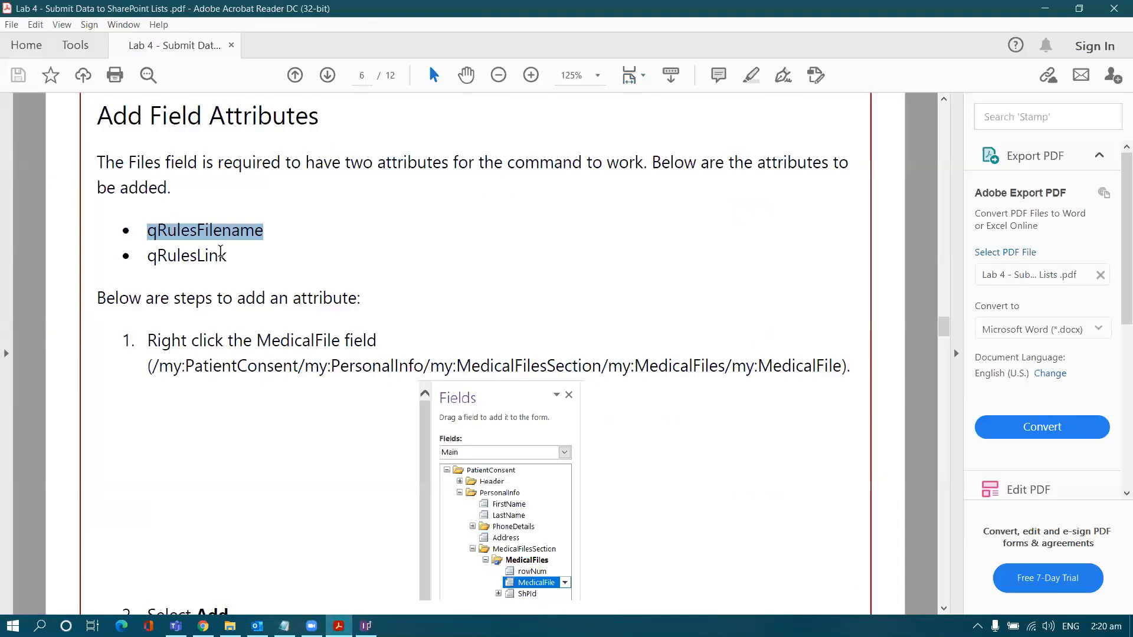
double_click(209, 256)
key("ctrl+c")
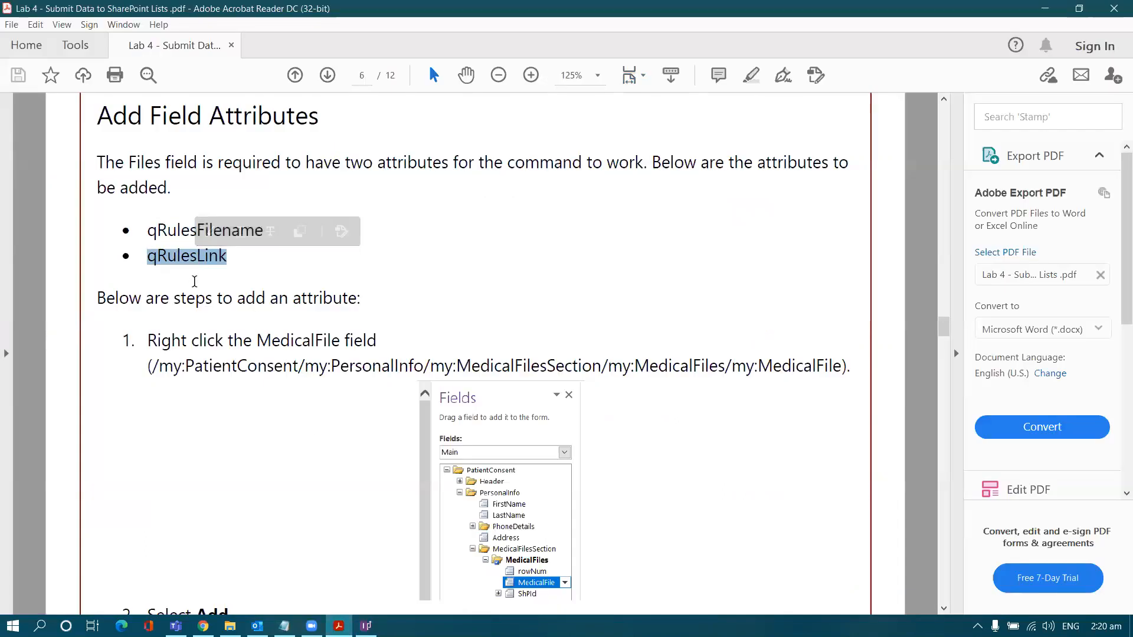
key("alt+Tab")
key("ctrl+v")
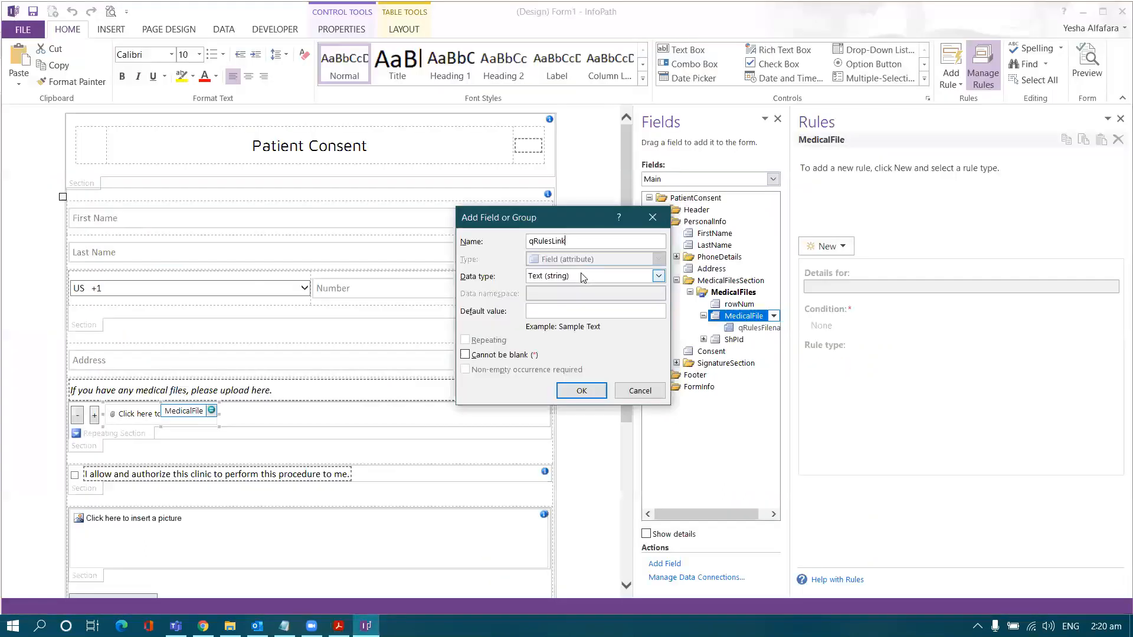
left_click(581, 390)
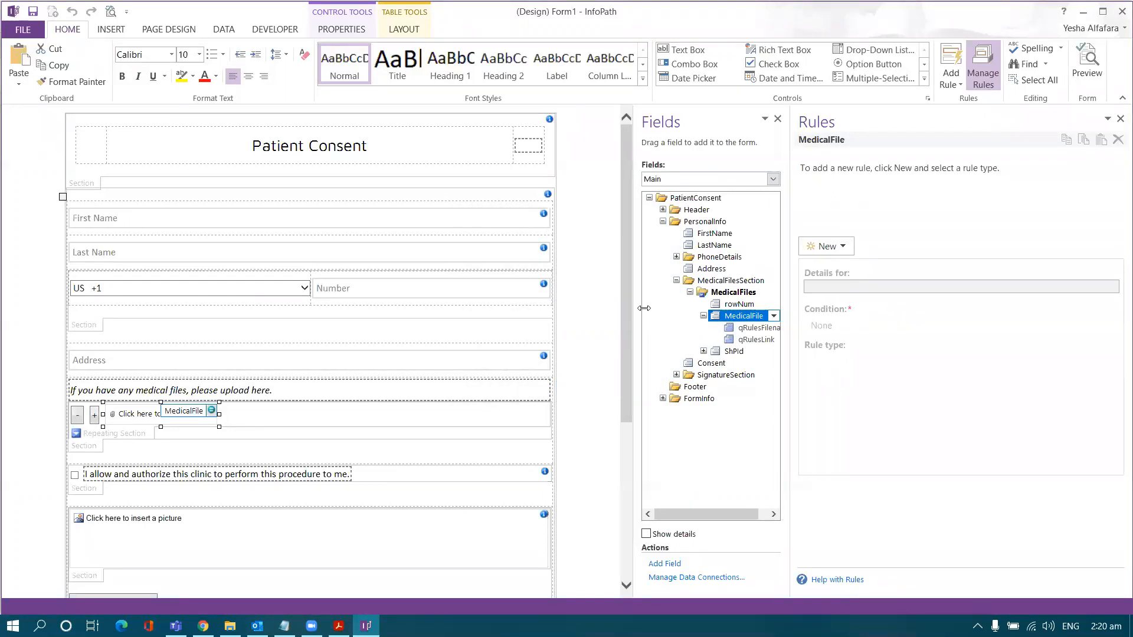
Step: Save the template in the Lab 4 folder, replacing Start with Demo in the file name
left_click(36, 33)
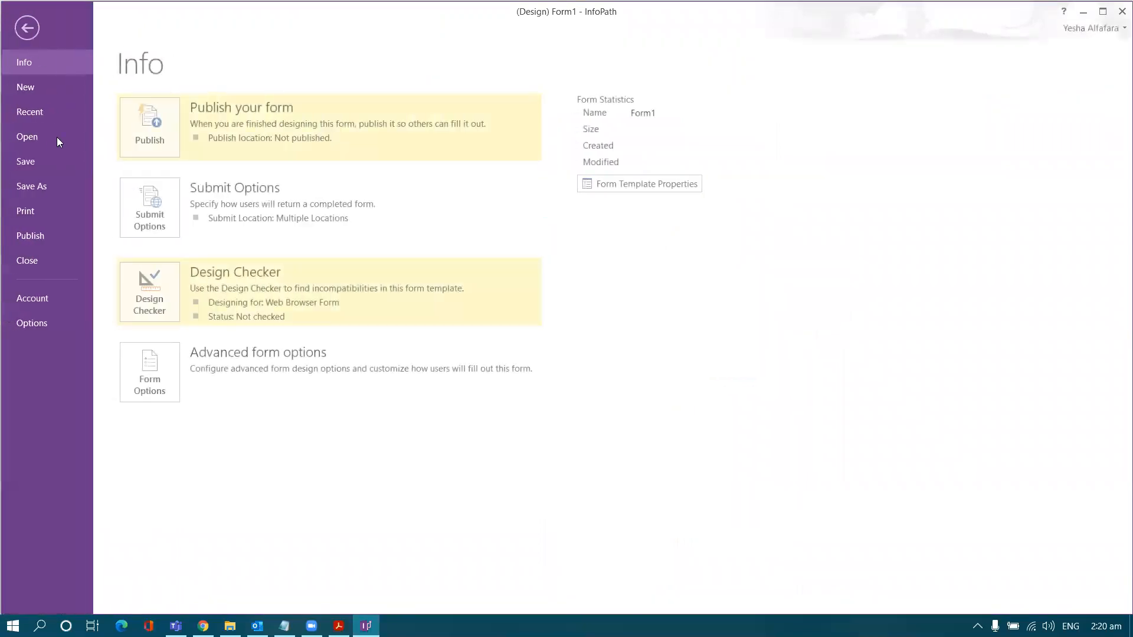
left_click(46, 159)
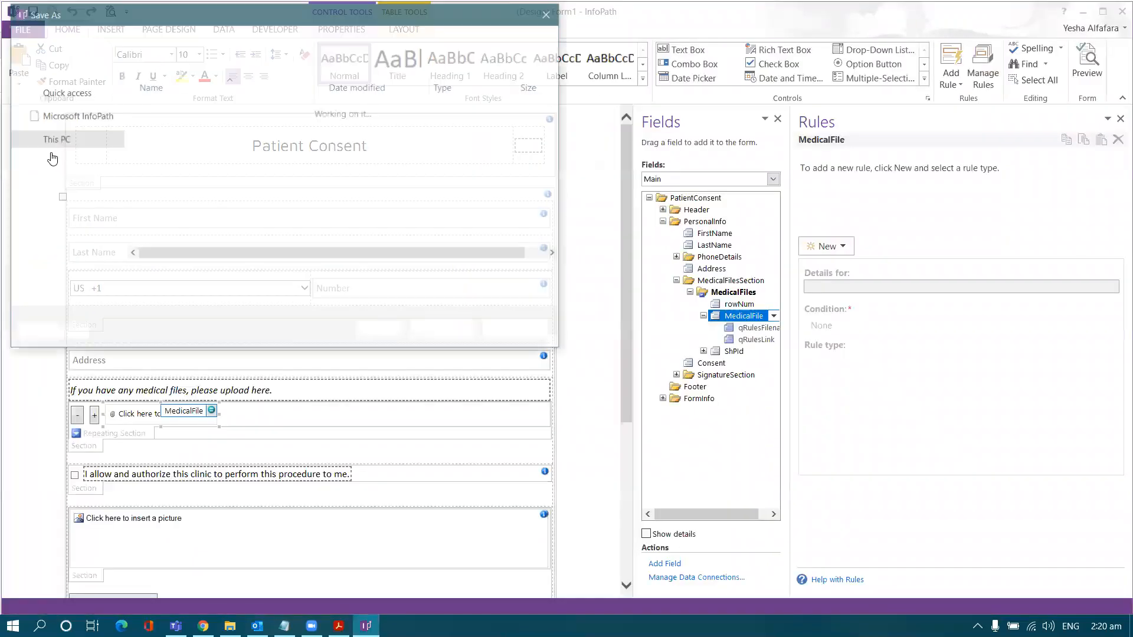
scroll(74, 140, "up", 2)
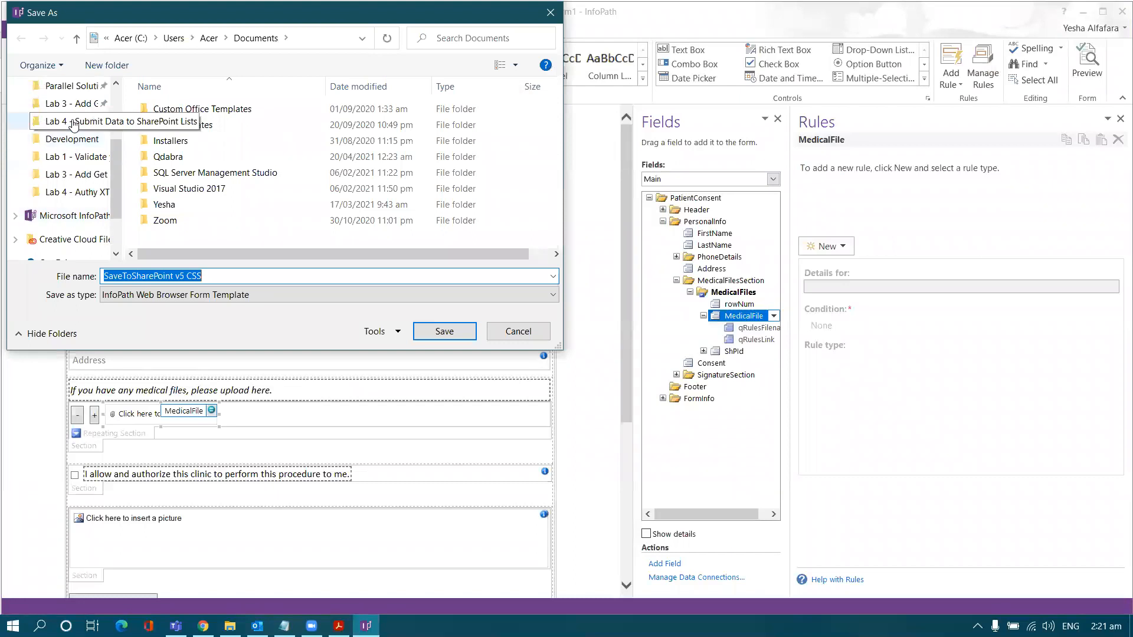
left_click(68, 120)
double_click(198, 124)
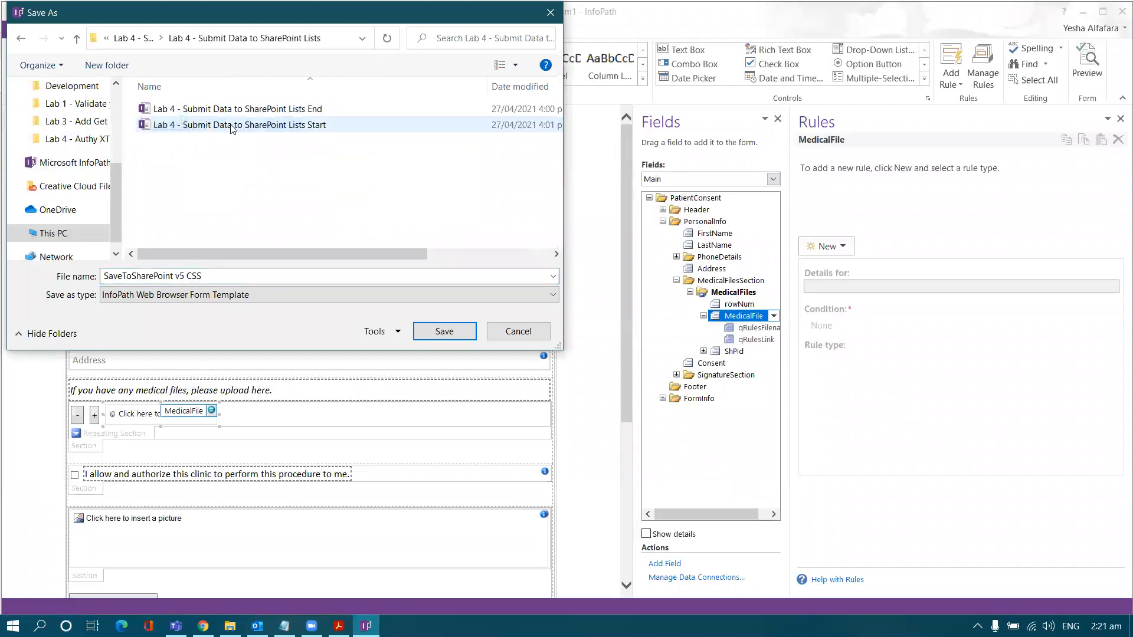
left_click(210, 125)
double_click(269, 276)
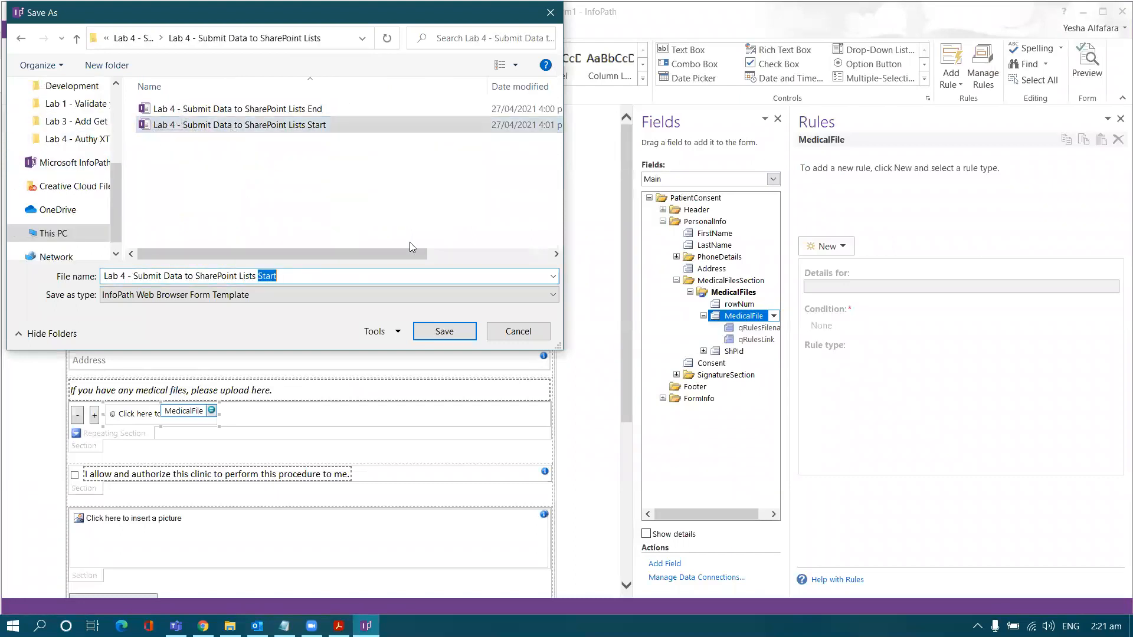
type("Demo")
key("Return")
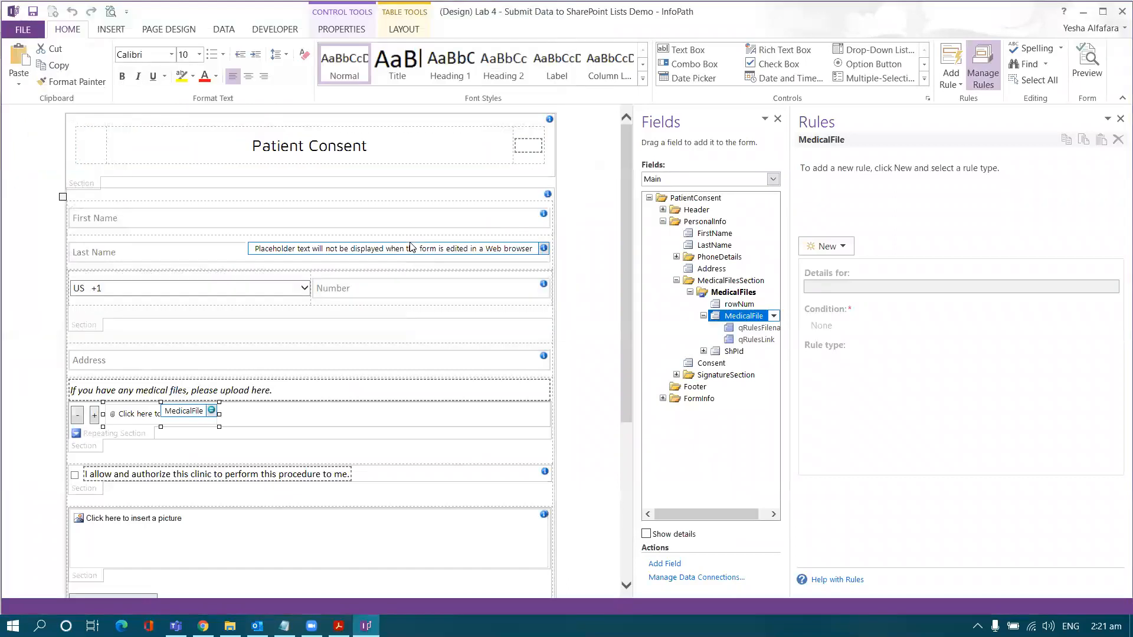
key("alt+Tab")
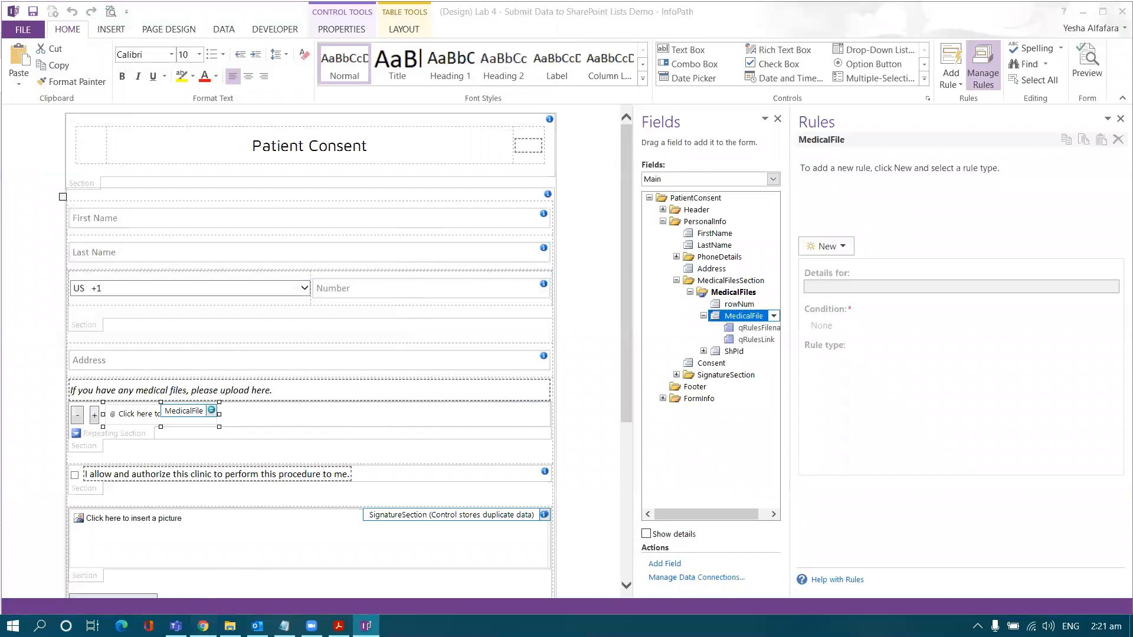
left_click(88, 381)
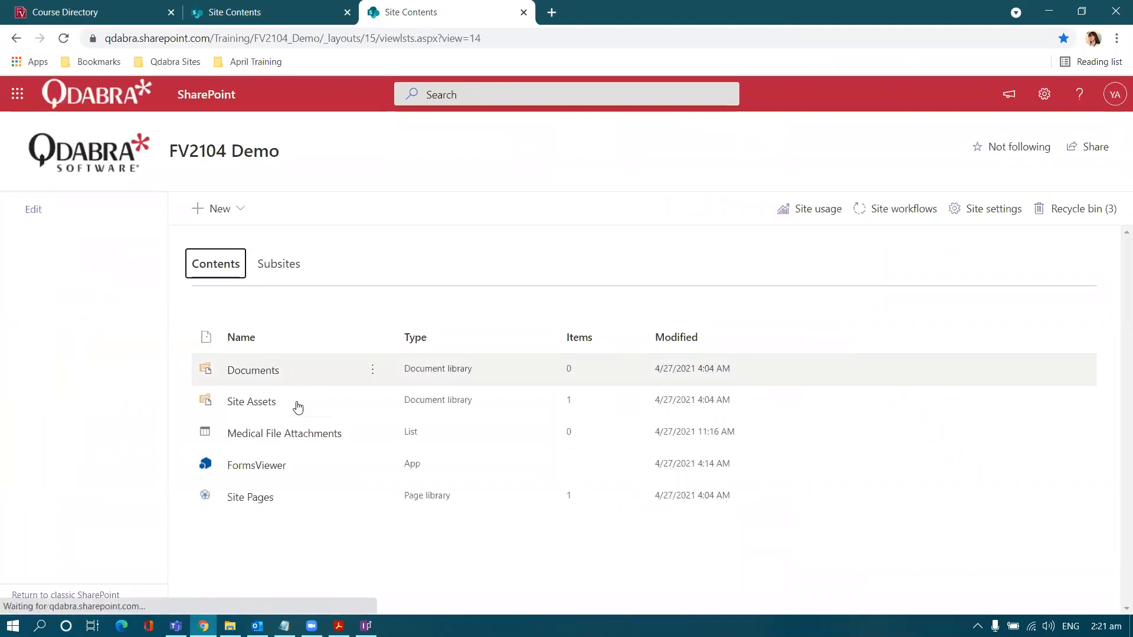
Step: Upload the Lab 4 Demo .xsn file through FormsViewer's Manage Templates page
left_click(256, 467)
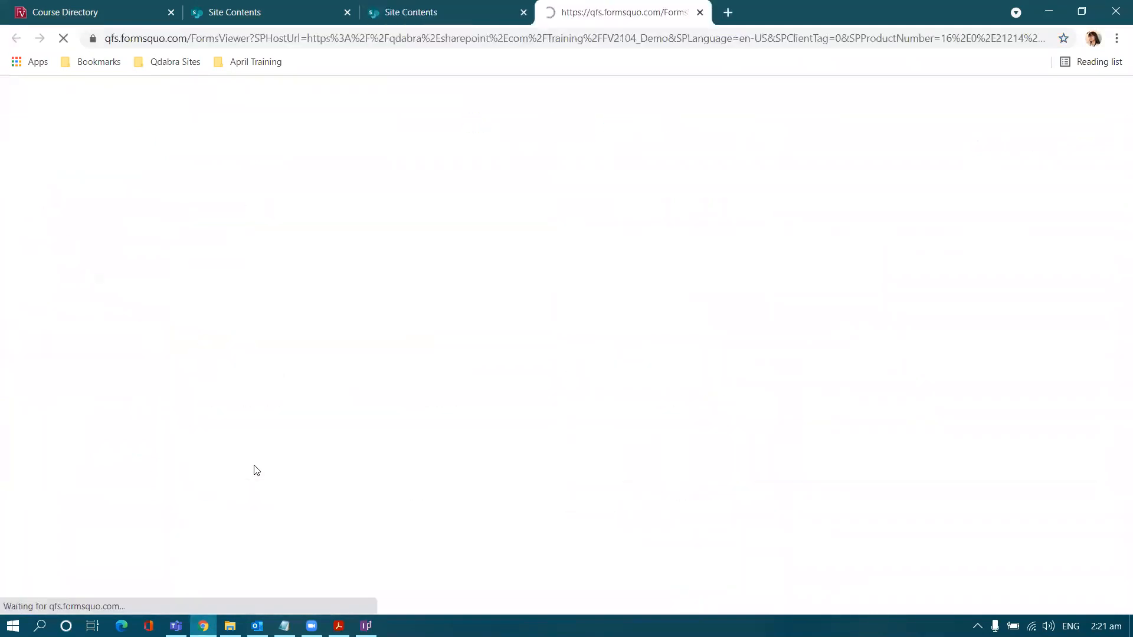
left_click(112, 288)
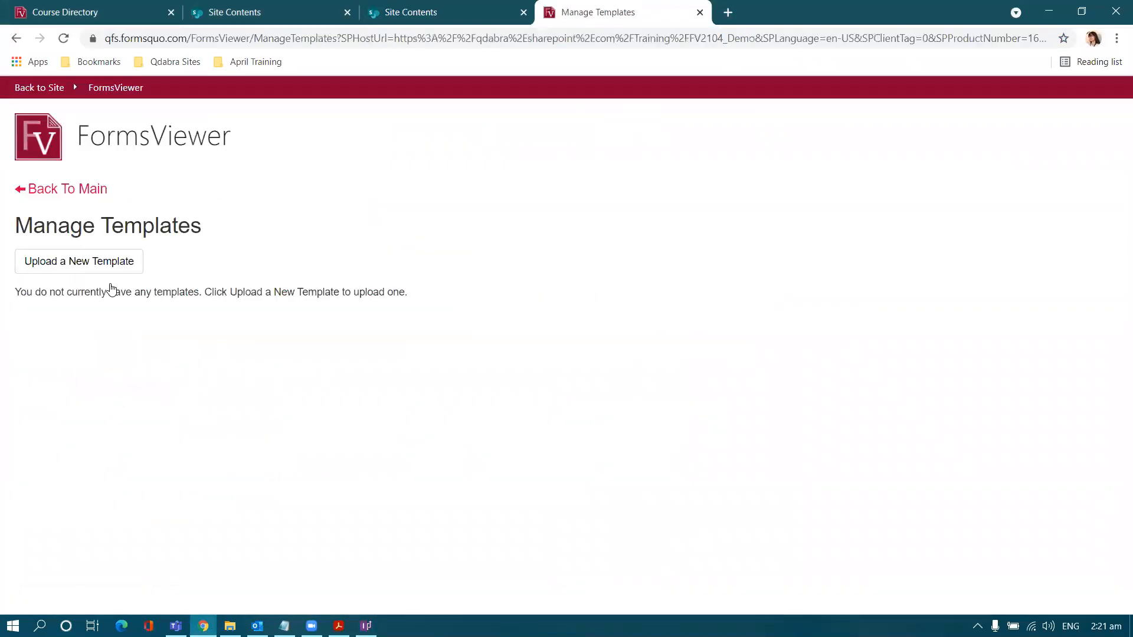
left_click(104, 271)
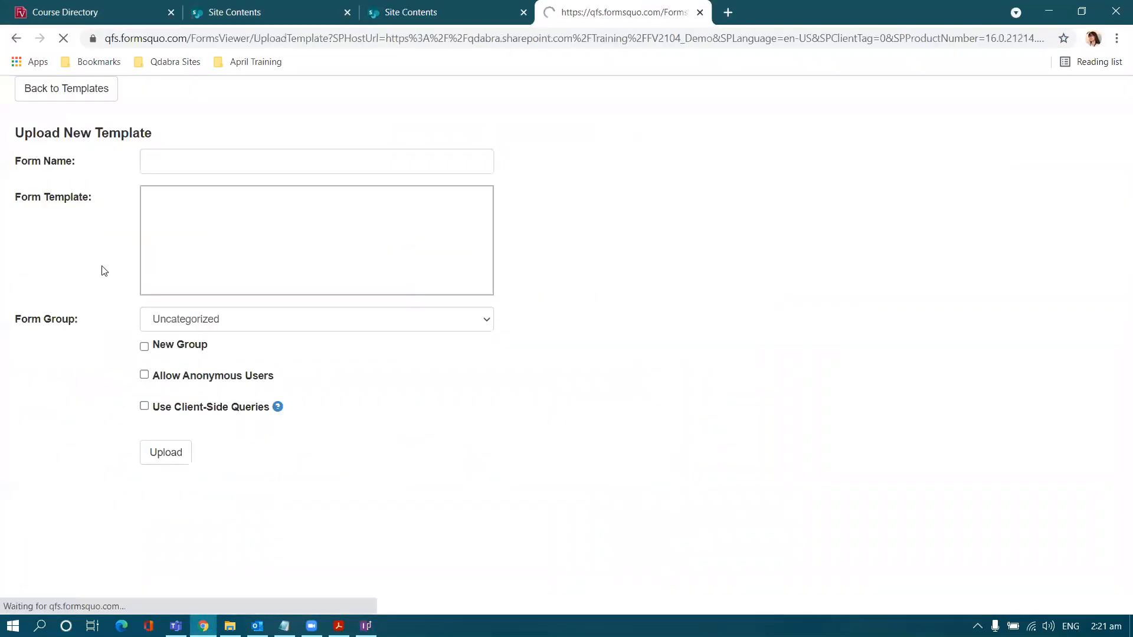
left_click(287, 328)
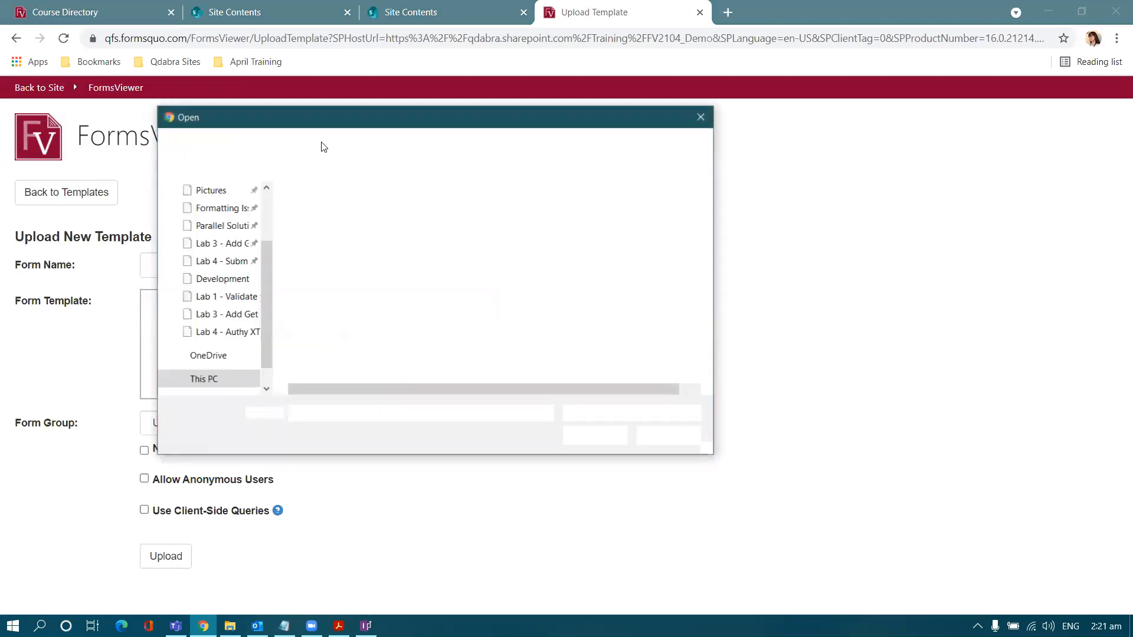
double_click(406, 239)
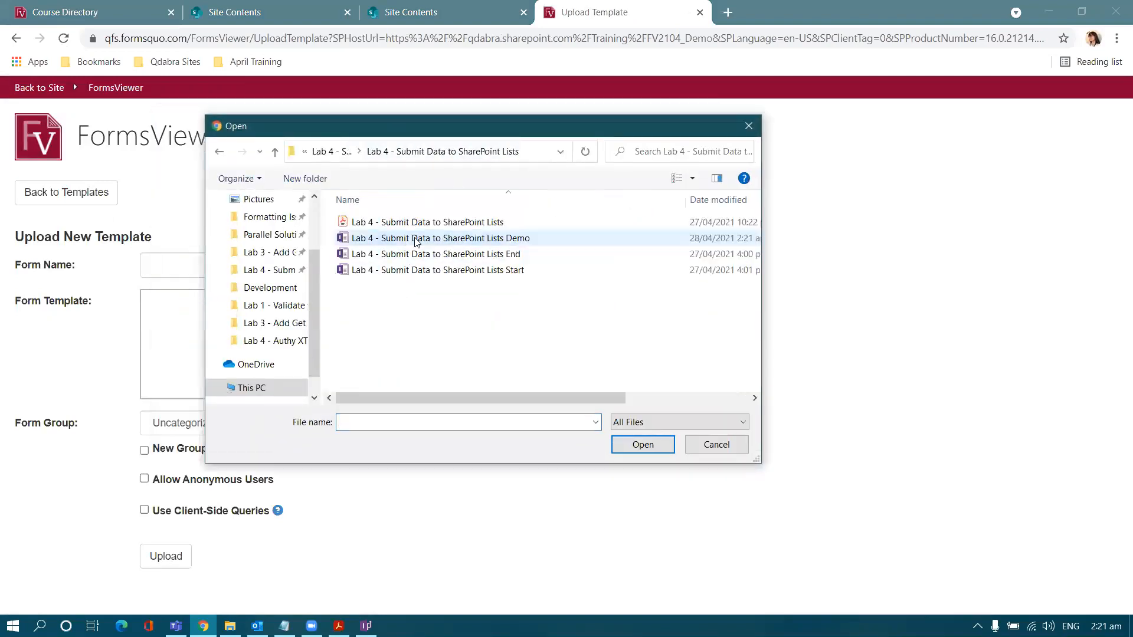
left_click(407, 239)
left_click(620, 444)
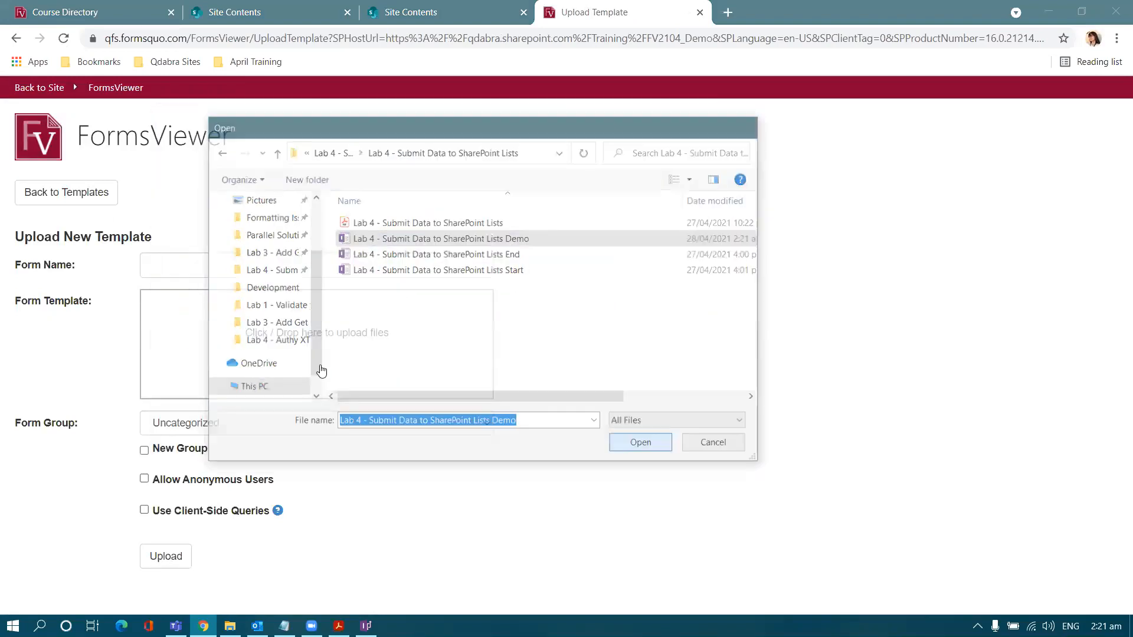
scroll(190, 446, "down", 1)
left_click(170, 591)
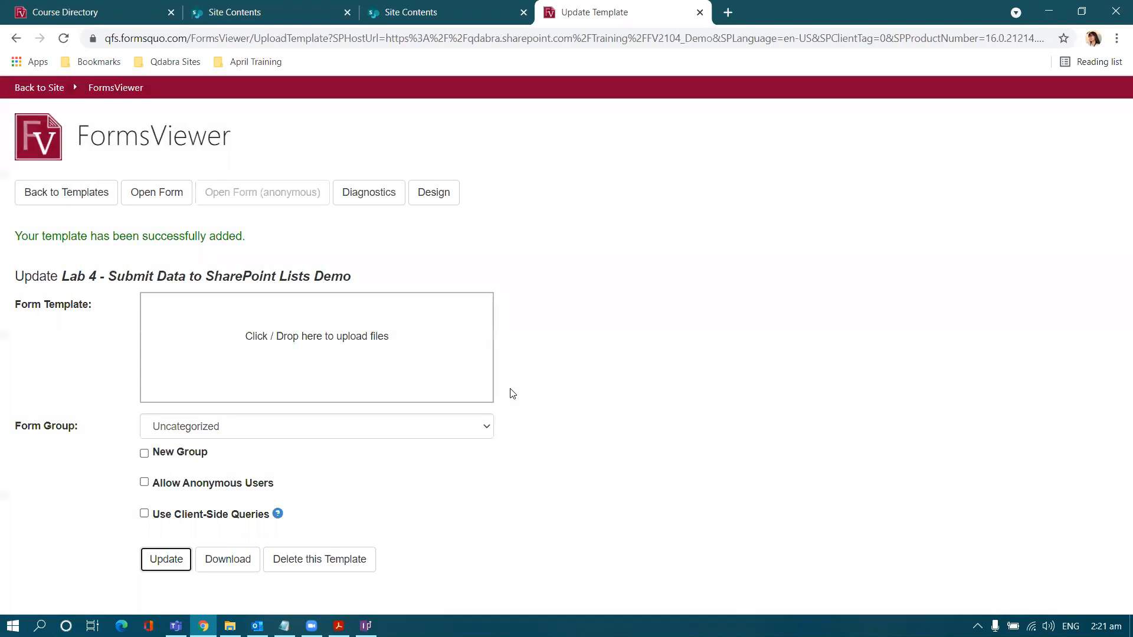
Step: In the Demo template's SharePoint List Mappings, add a top-level mapping named mapping_attachments
left_click(449, 199)
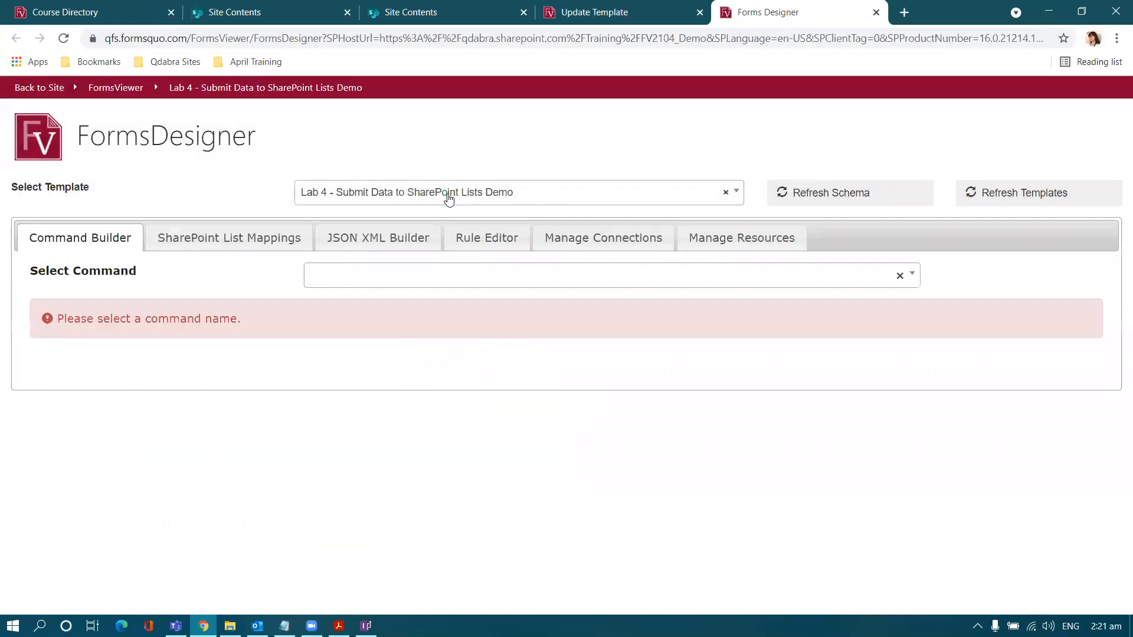
left_click(264, 242)
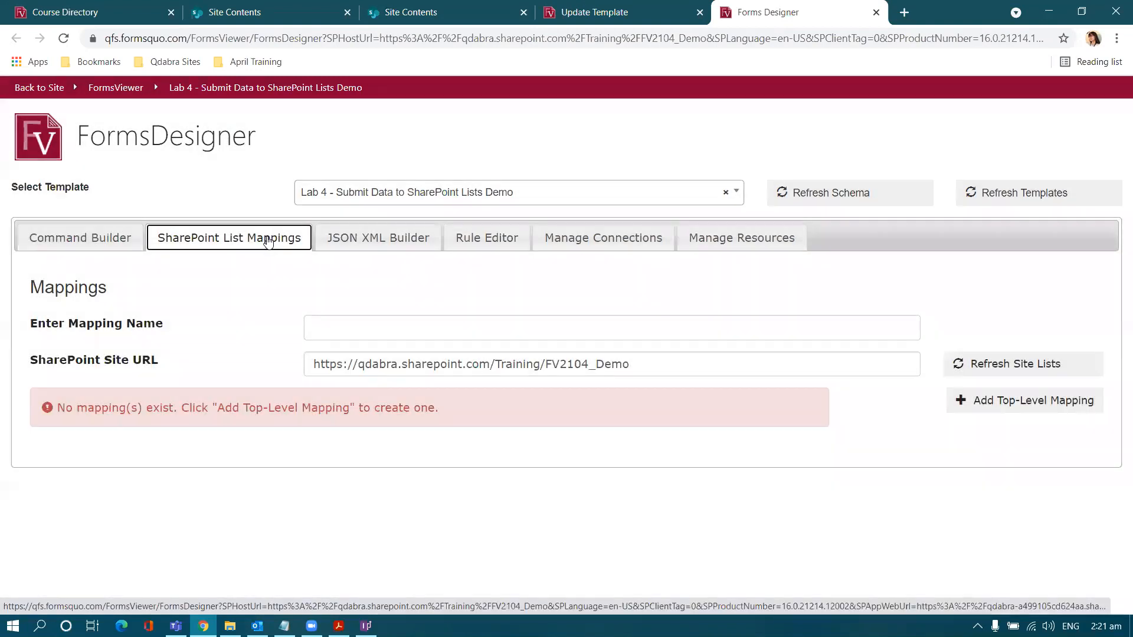
left_click(338, 323)
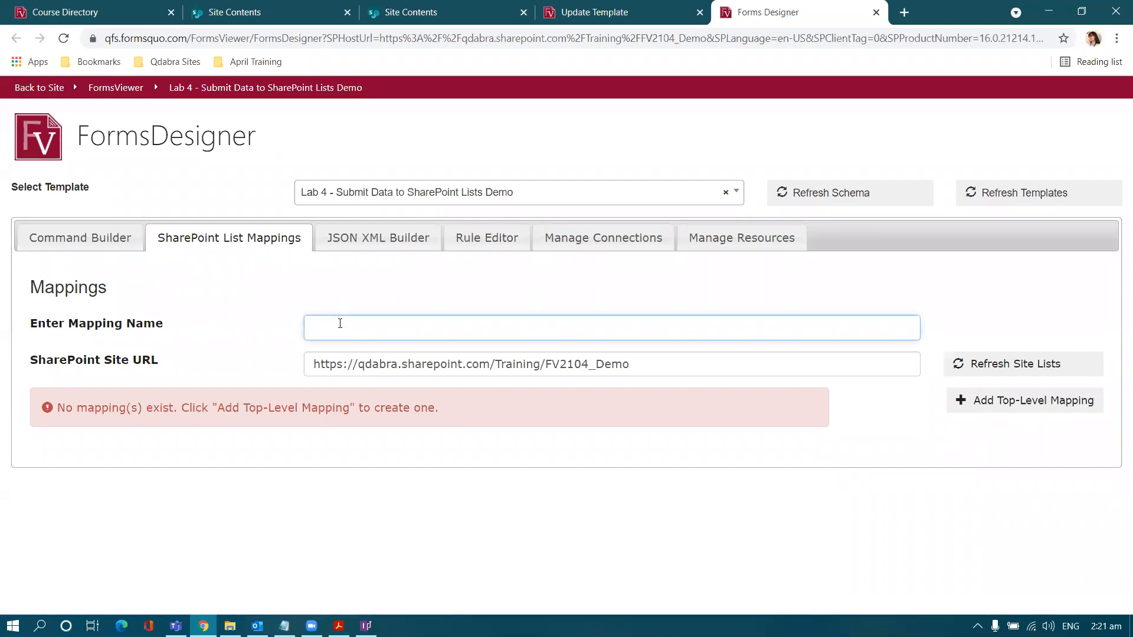
type("mapping_attachments")
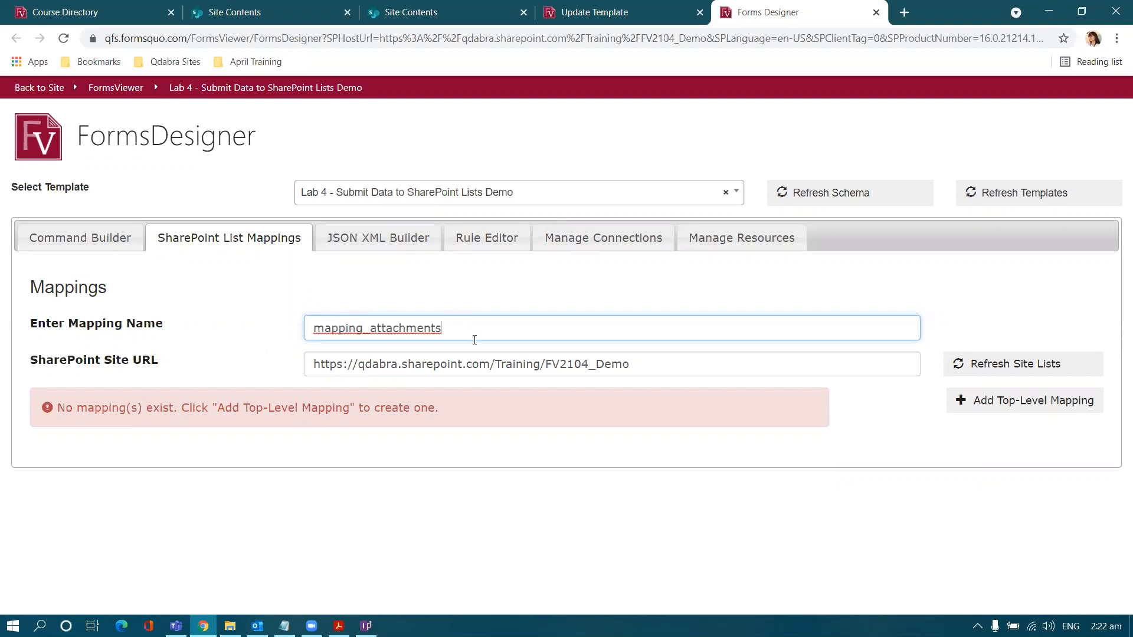
left_click(986, 407)
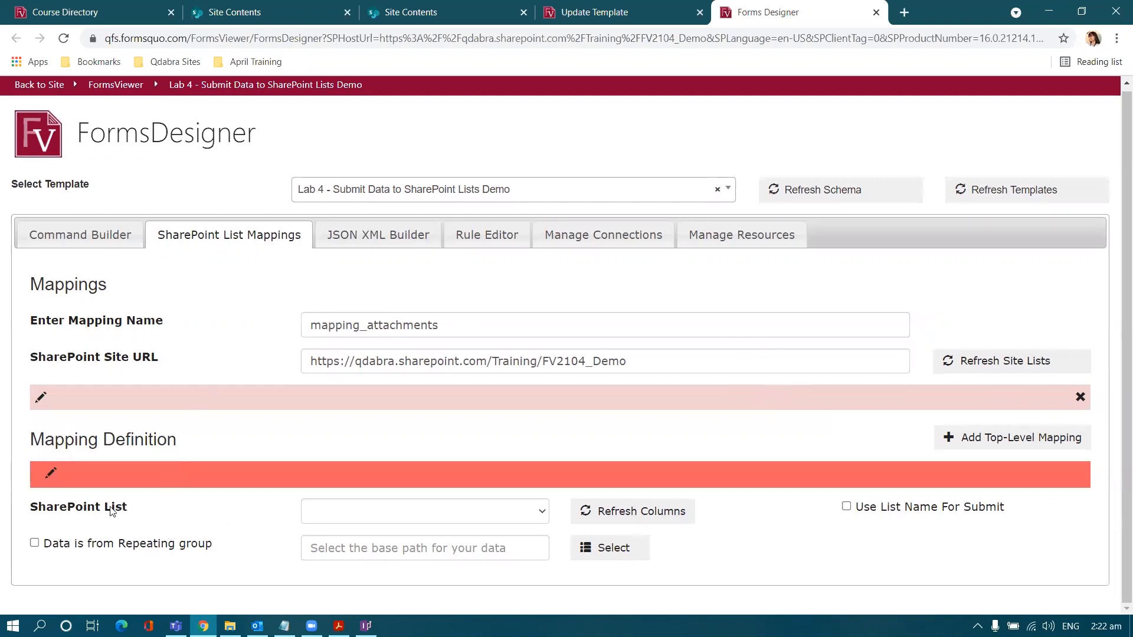
Step: Point mapping_attachments at the Medical File Attachments SharePoint list
left_click(400, 515)
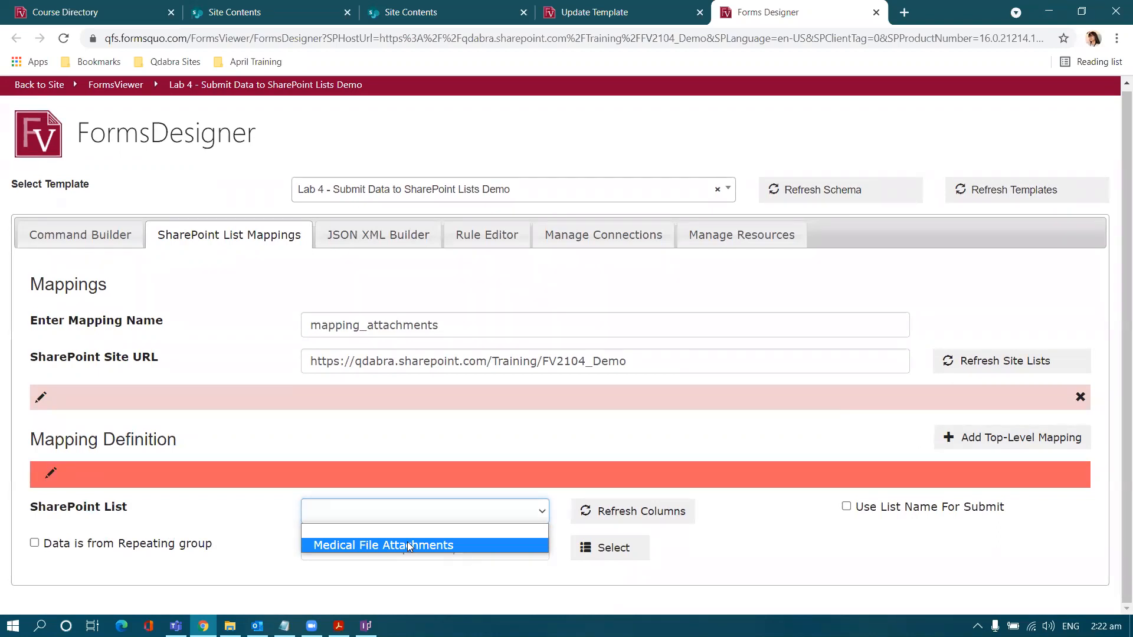
left_click(444, 547)
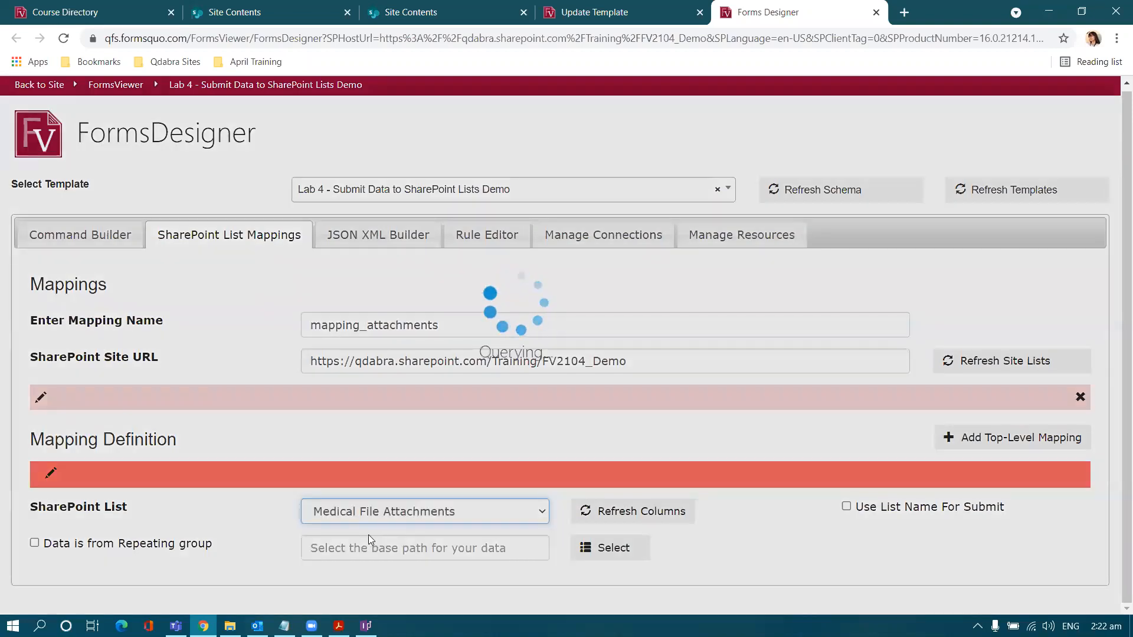
scroll(263, 533, "down", 3)
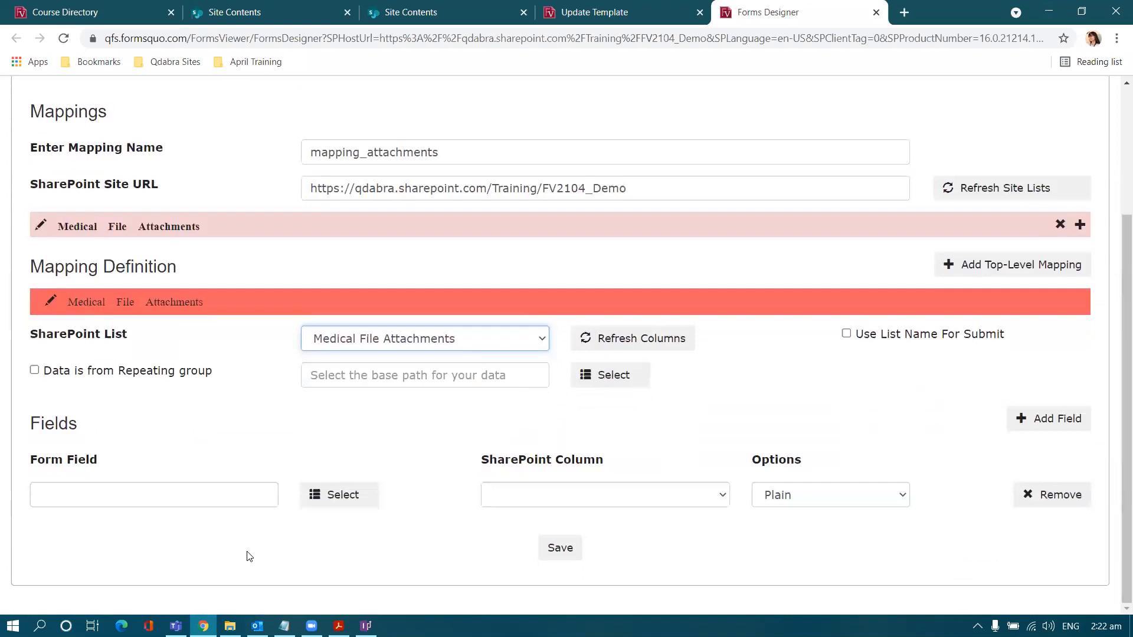
Step: Set the repeating group path to PatientConsent > PersonalInfo > MedicalFilesSection > MedicalFiles
left_click(406, 378)
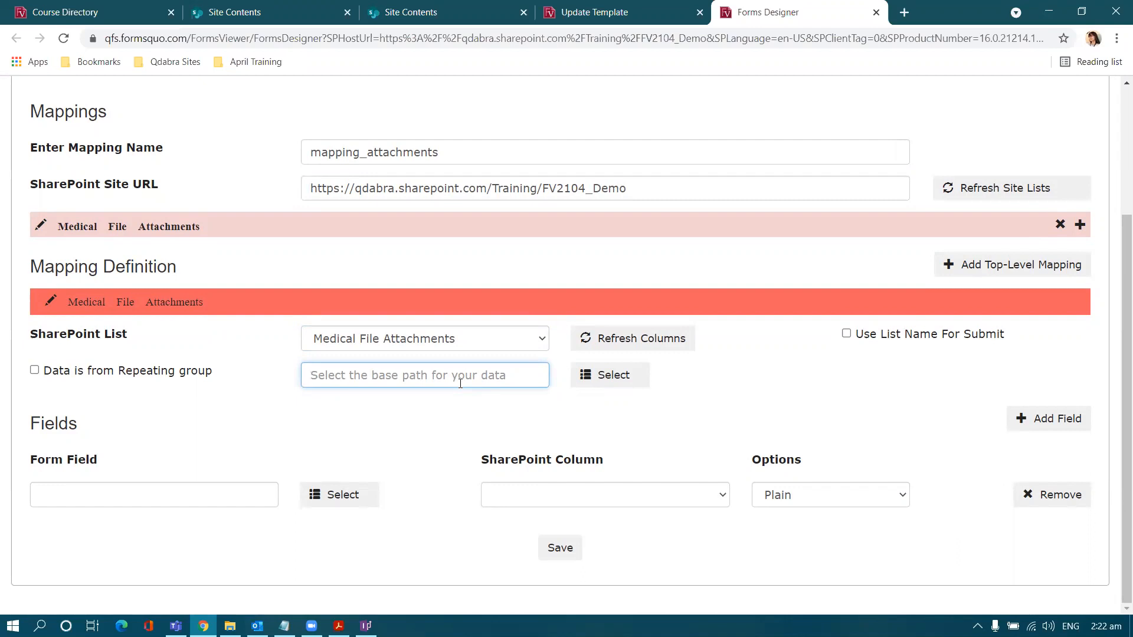
left_click(593, 382)
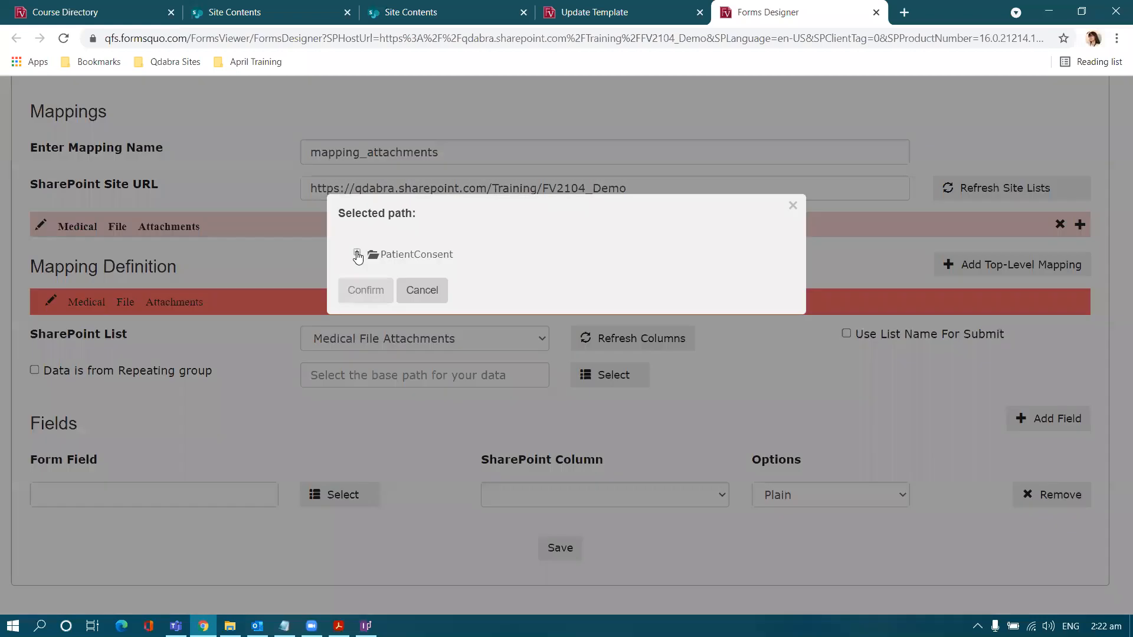
left_click(357, 251)
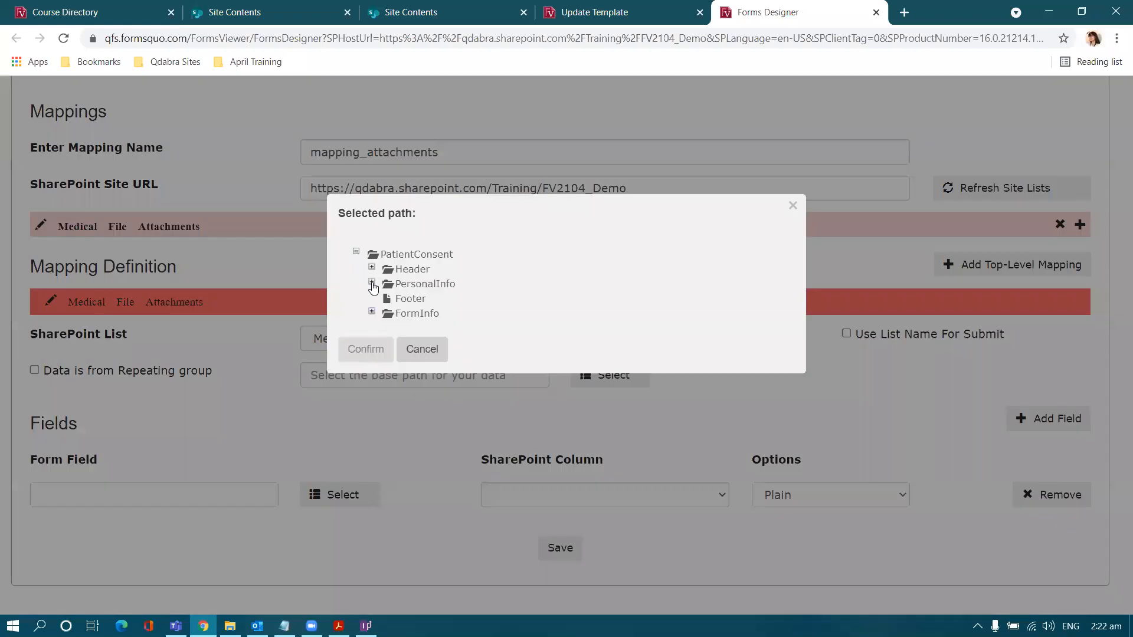
left_click(371, 283)
left_click(386, 355)
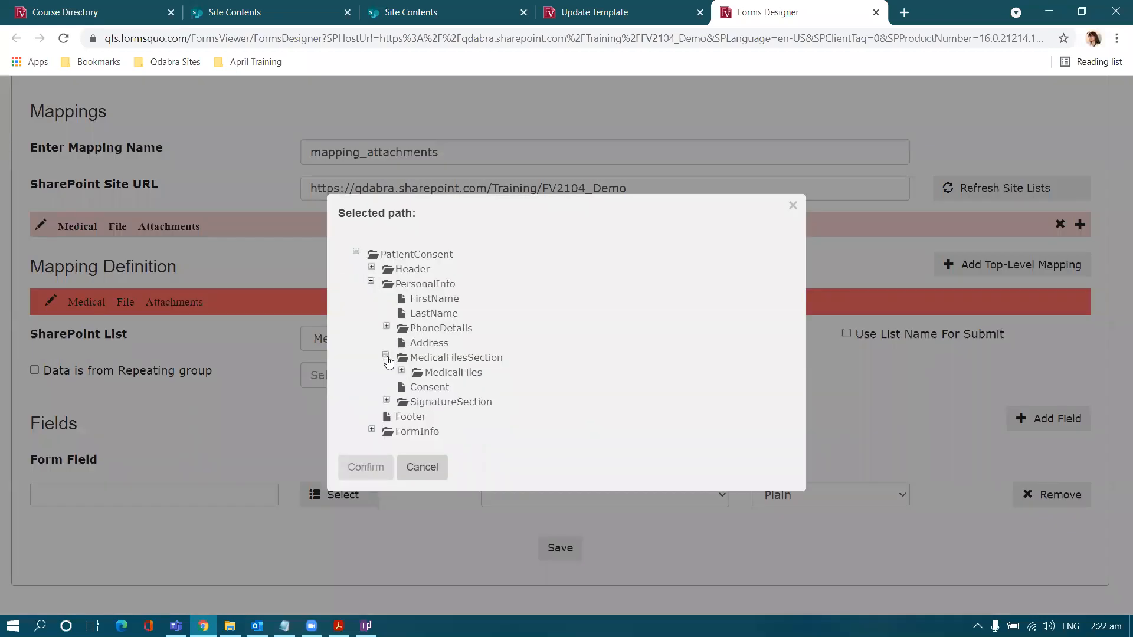
left_click(402, 370)
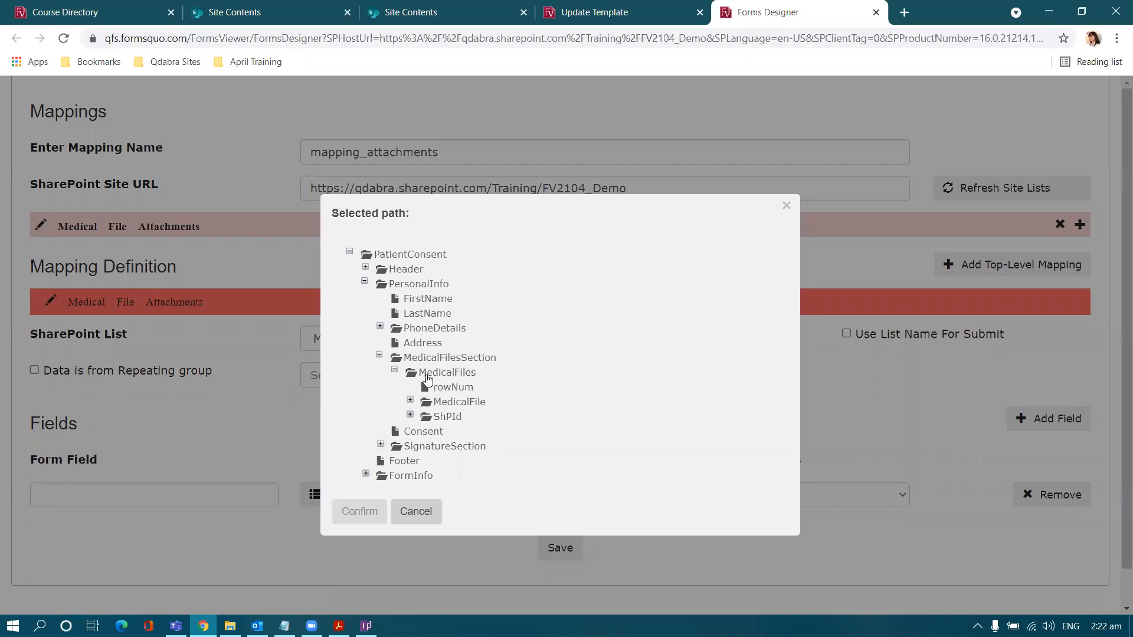
left_click(428, 378)
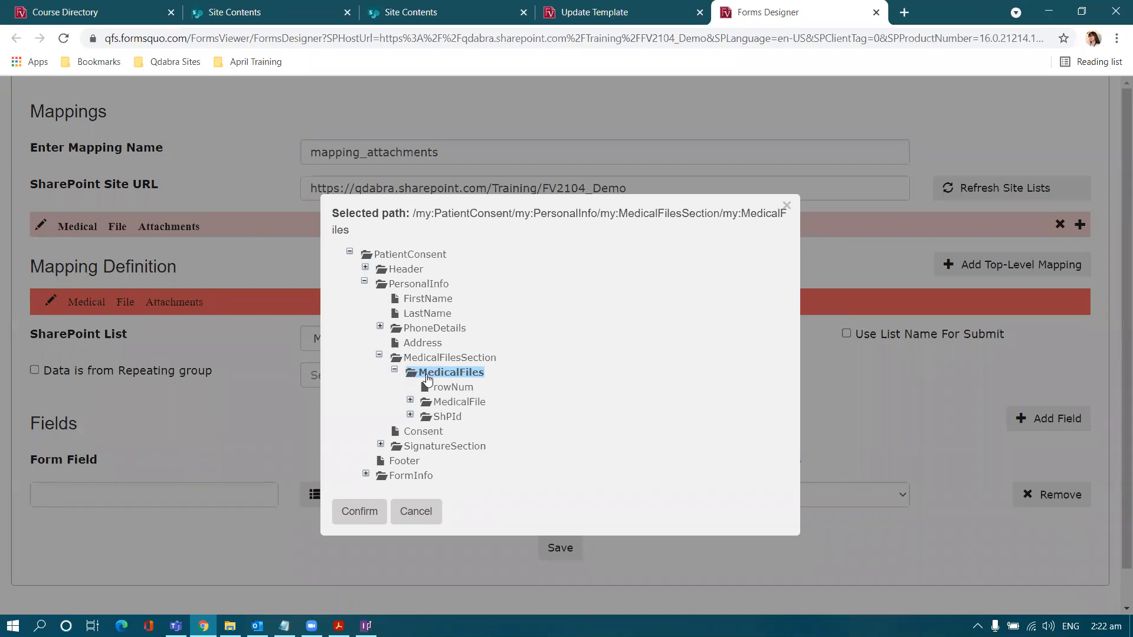
left_click(363, 512)
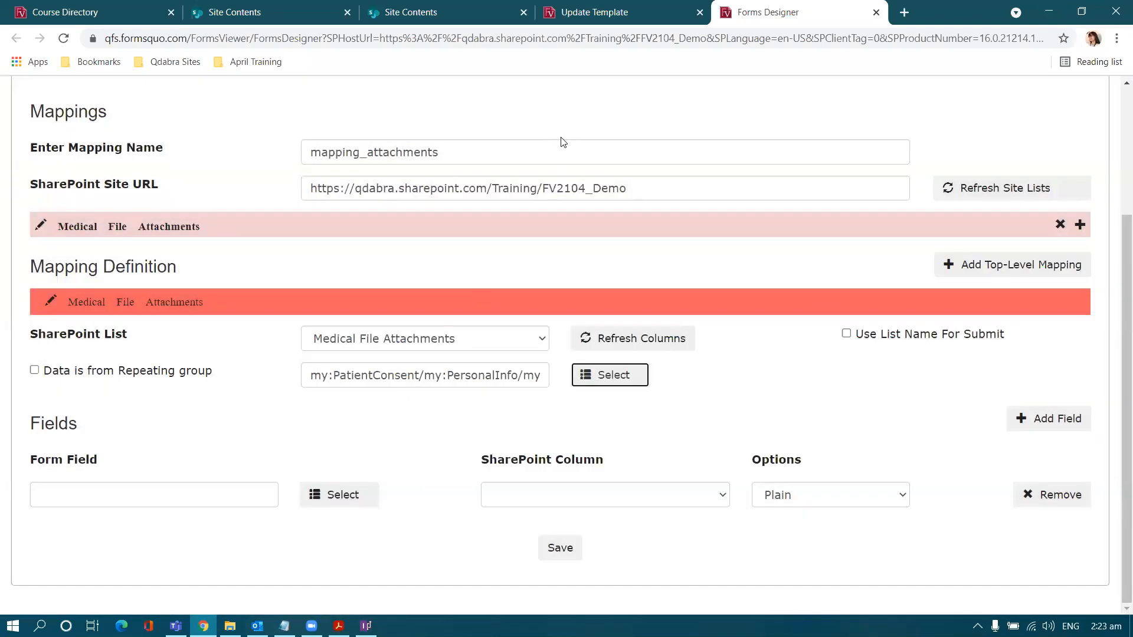
Step: Flag the mapping as repeating-group data and choose ShPId as the first form field
left_click(34, 372)
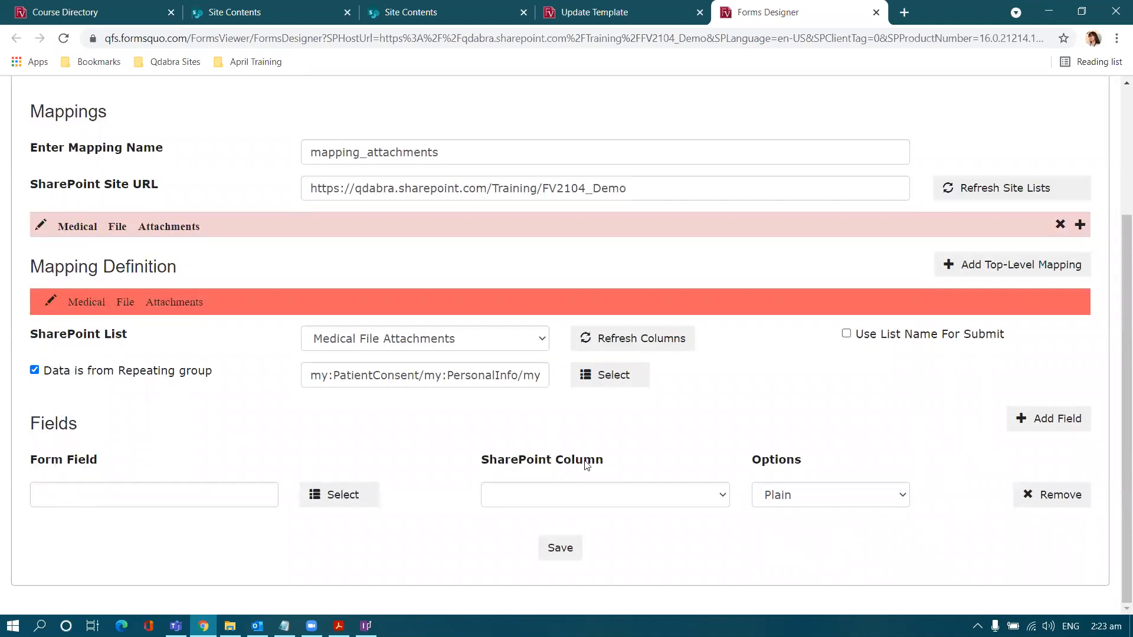
left_click(235, 489)
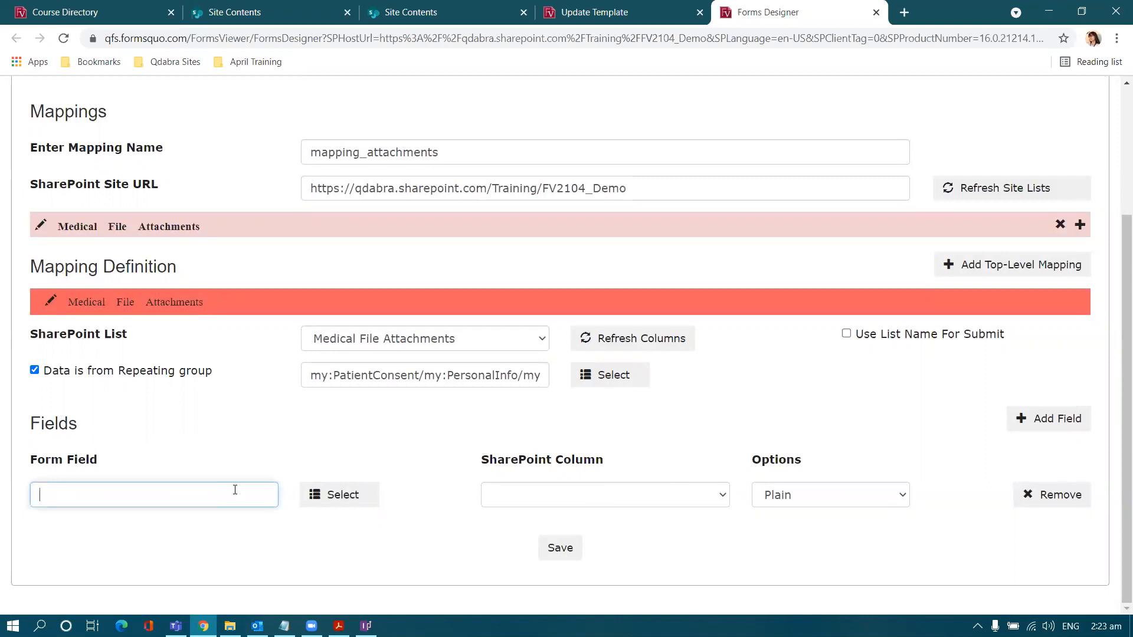
left_click(319, 495)
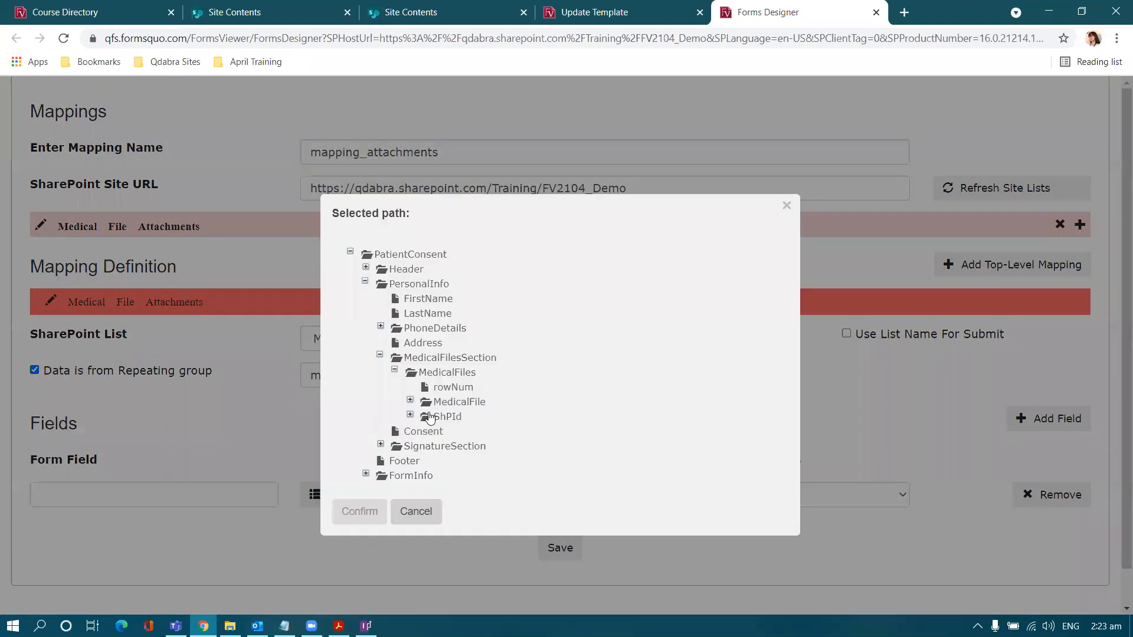
left_click(429, 416)
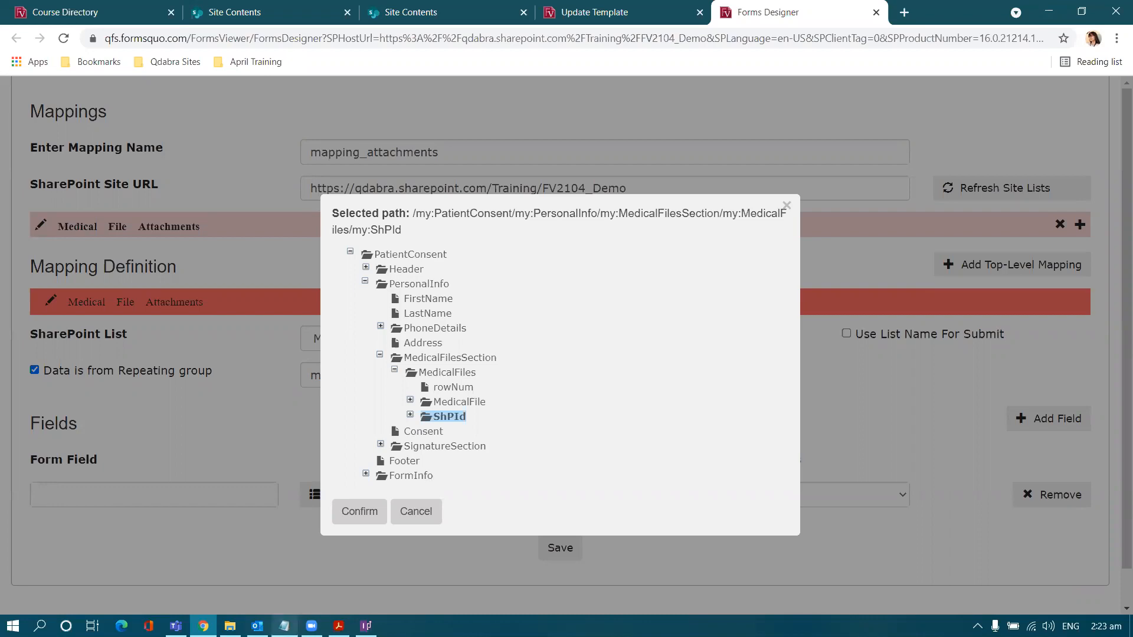
left_click(365, 626)
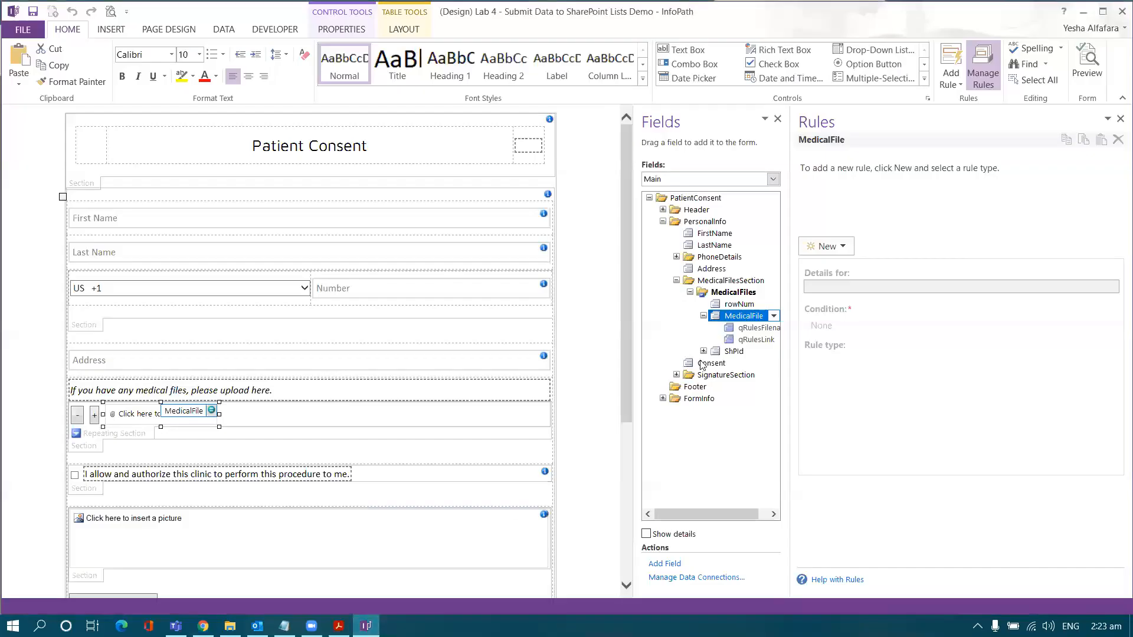
Step: Widen InfoPath's Fields pane and check ShPId's qRulesLastModified attribute
left_click(704, 317)
left_click(703, 328)
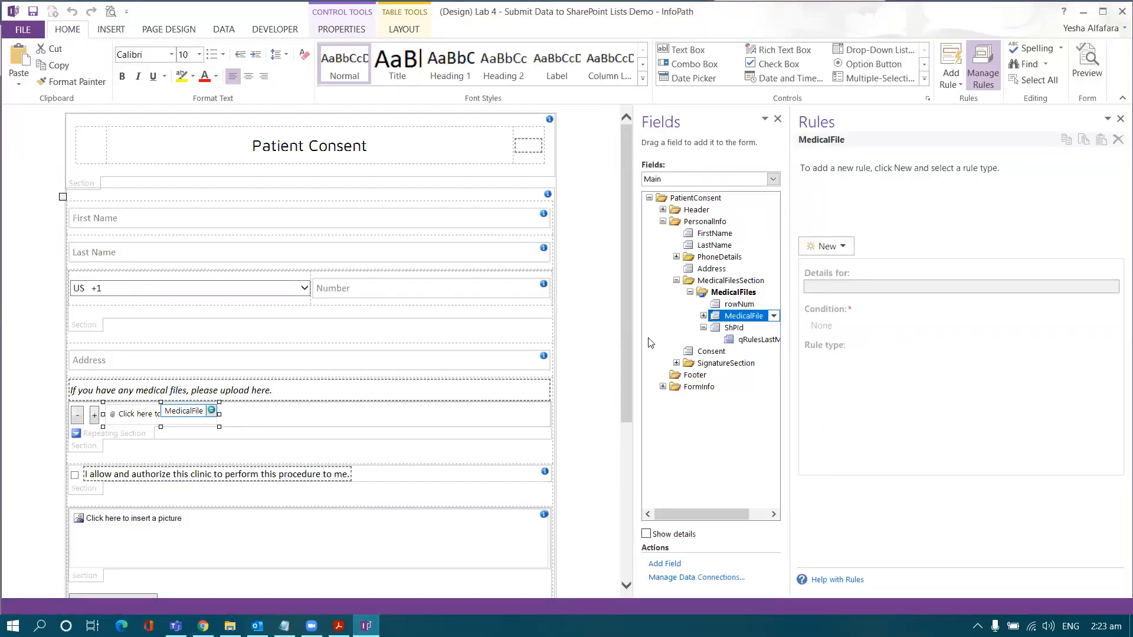
left_click_drag(589, 339, 480, 339)
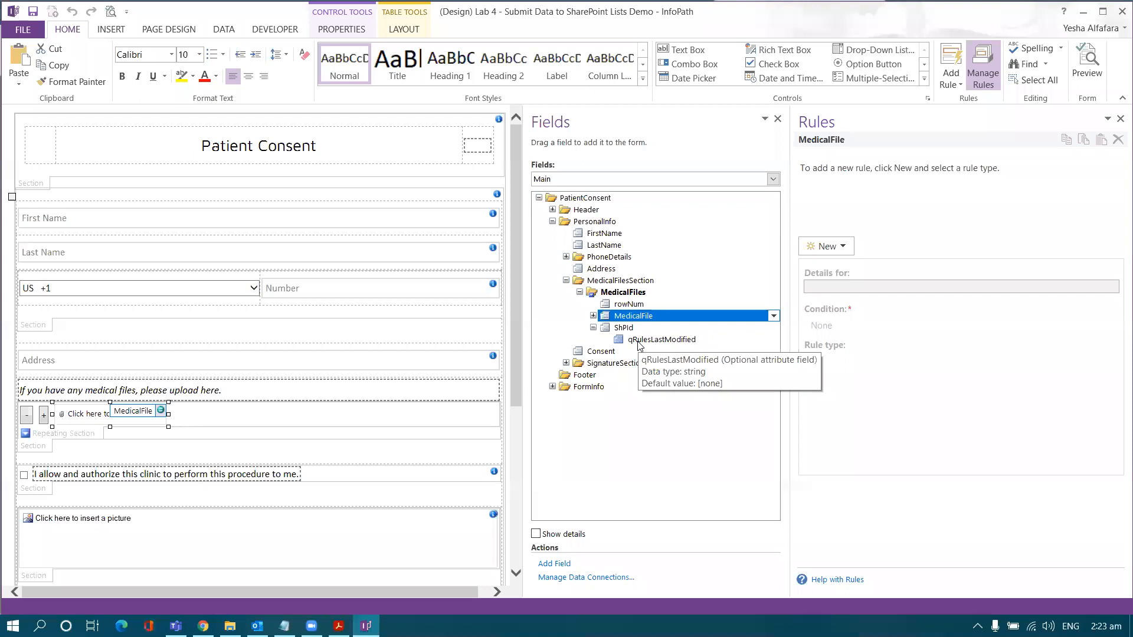
left_click(624, 327)
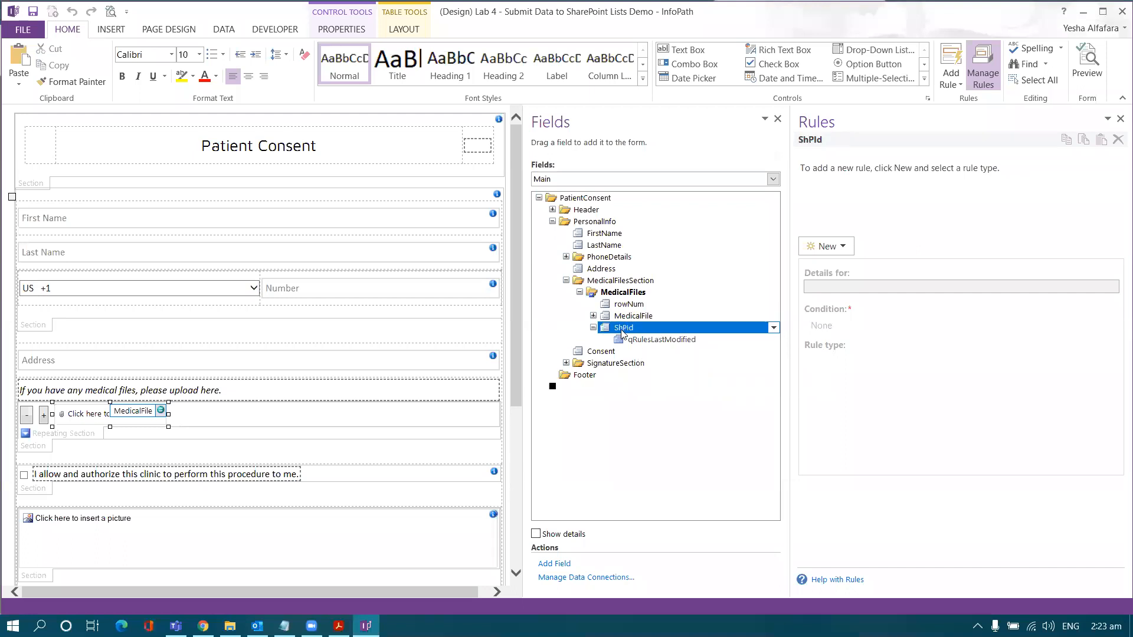
left_click(592, 328)
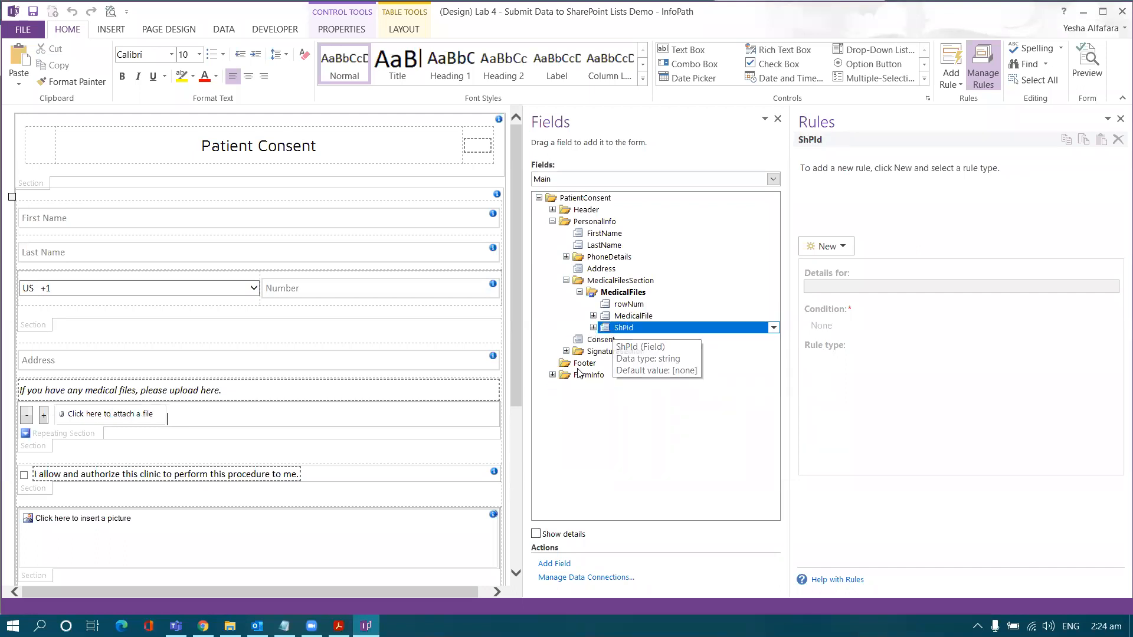
mouse_move(203, 625)
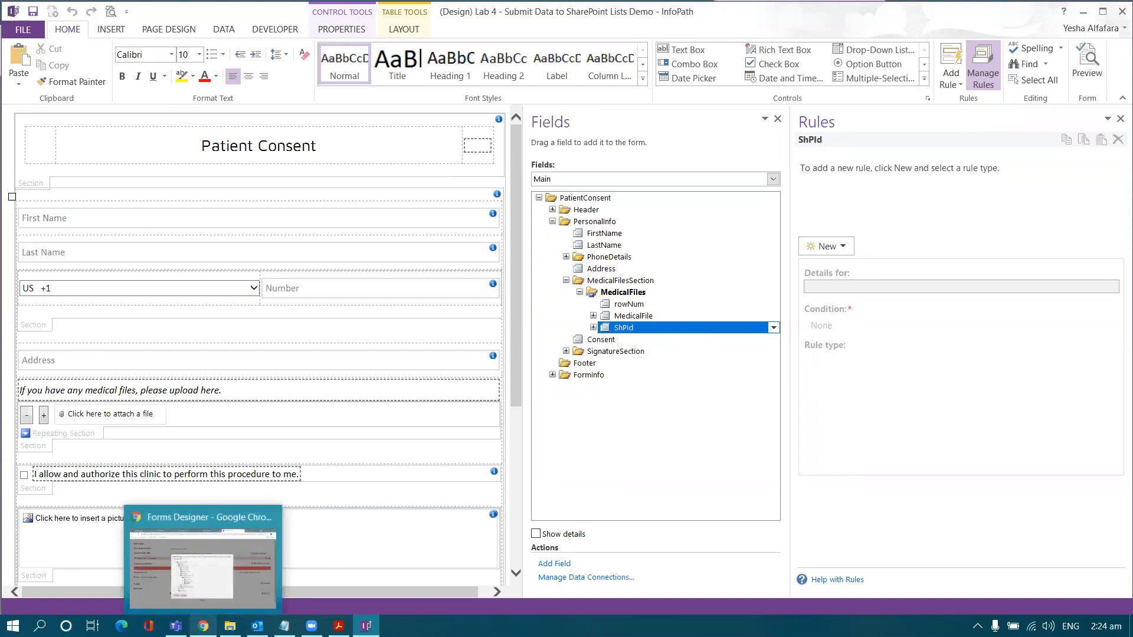
left_click(224, 584)
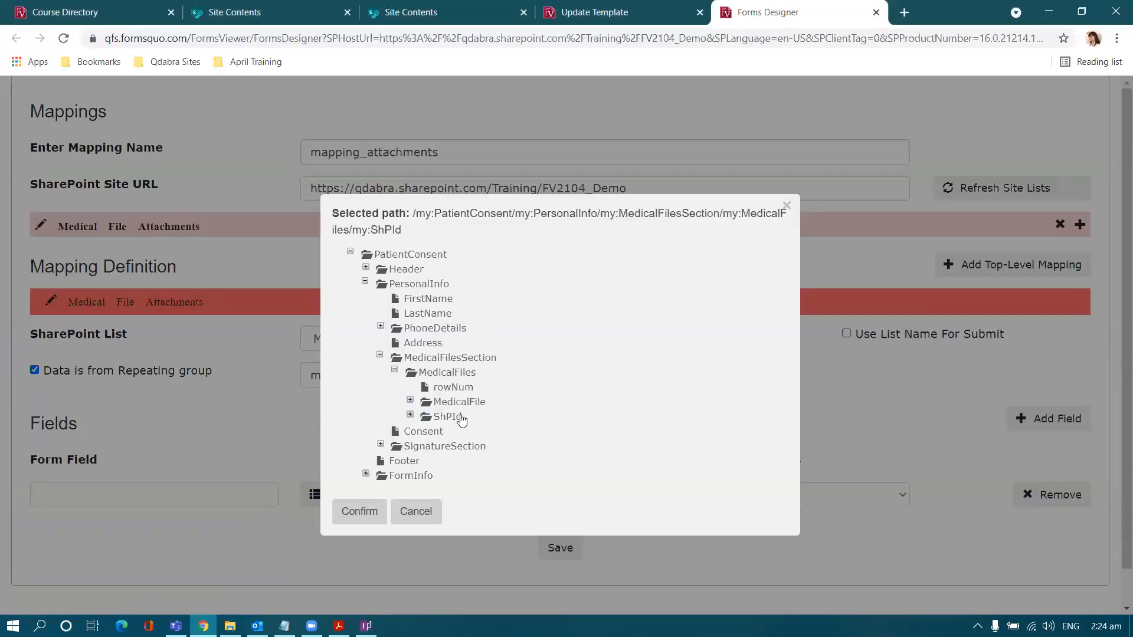
Step: Map the ShPId form field to the SharePoint ID column
left_click(361, 513)
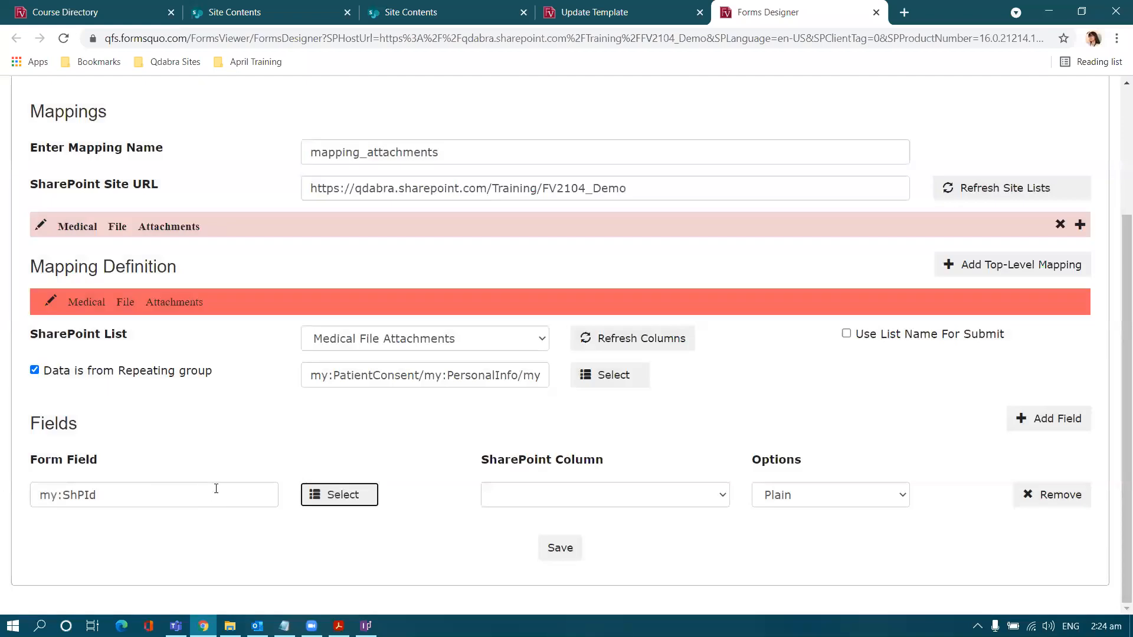
left_click(548, 498)
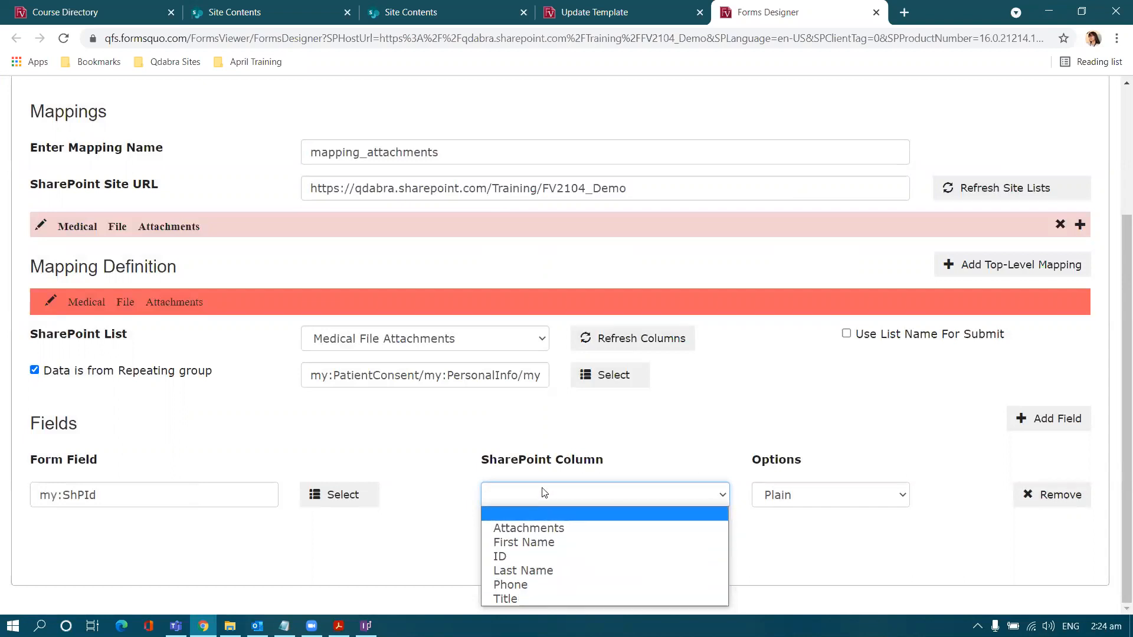
left_click(531, 557)
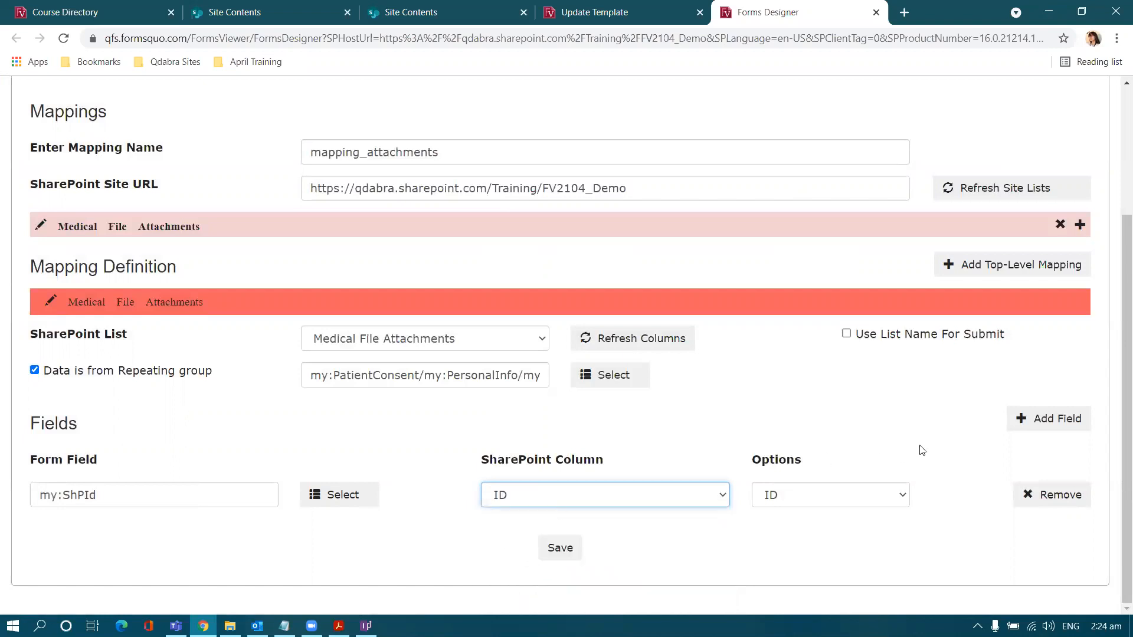
Step: Add a second mapping row linking MedicalFile to the Attachments column
left_click(1024, 429)
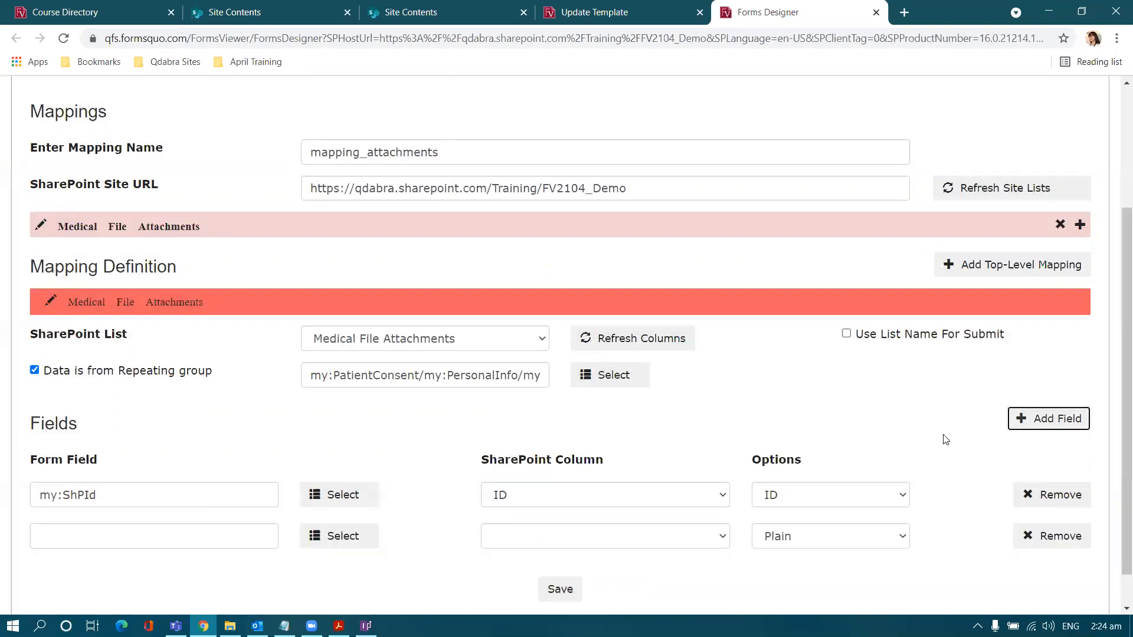
left_click(353, 542)
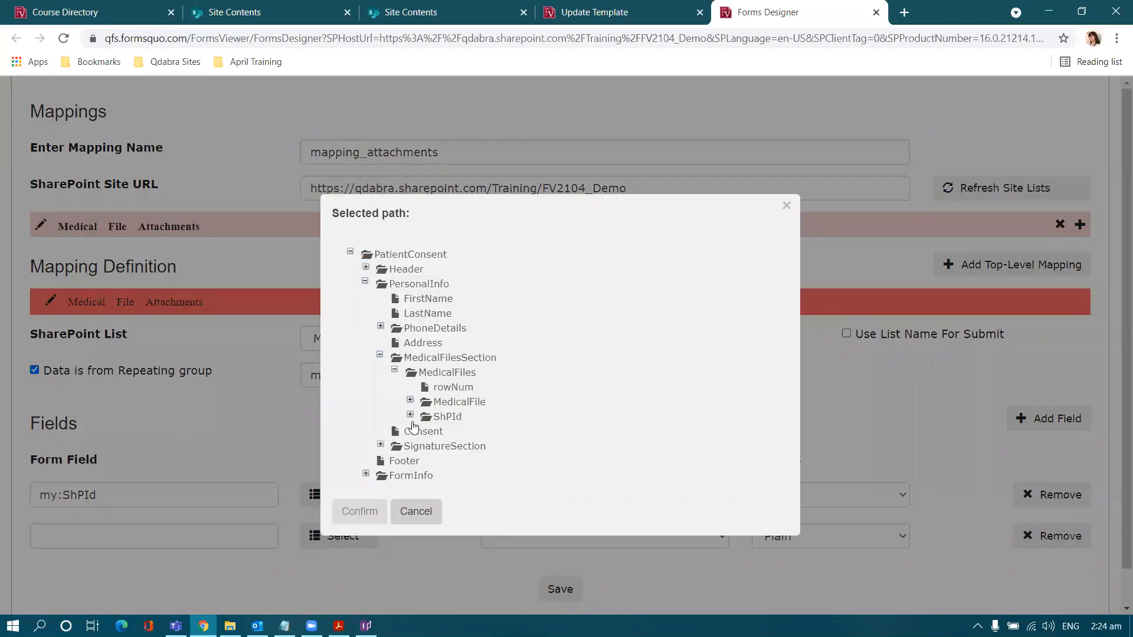
left_click(448, 402)
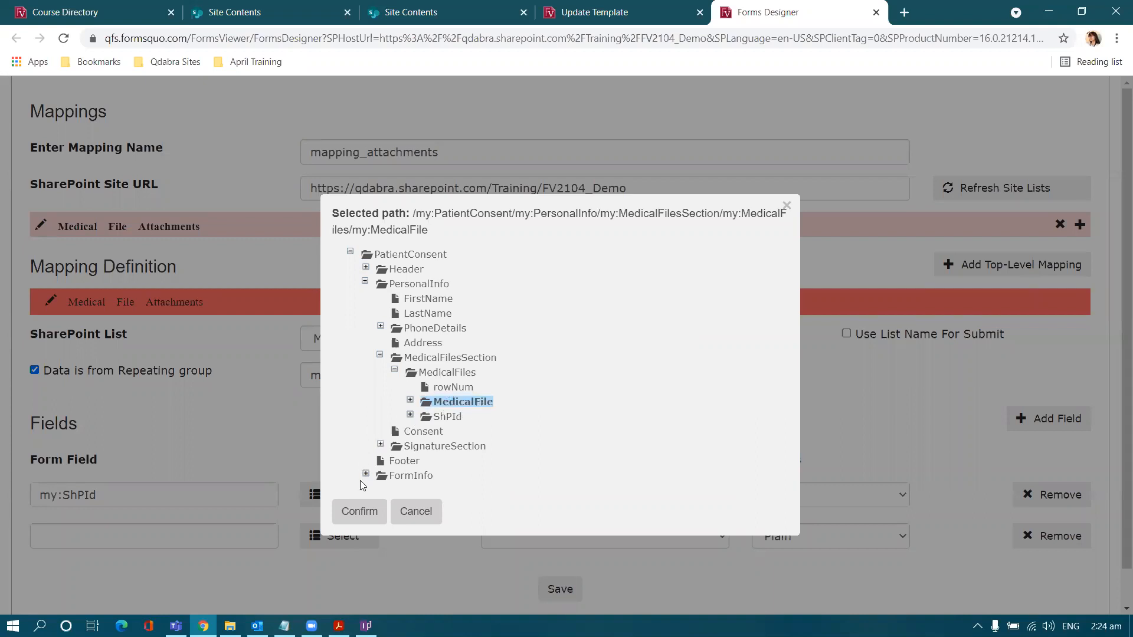
left_click(358, 508)
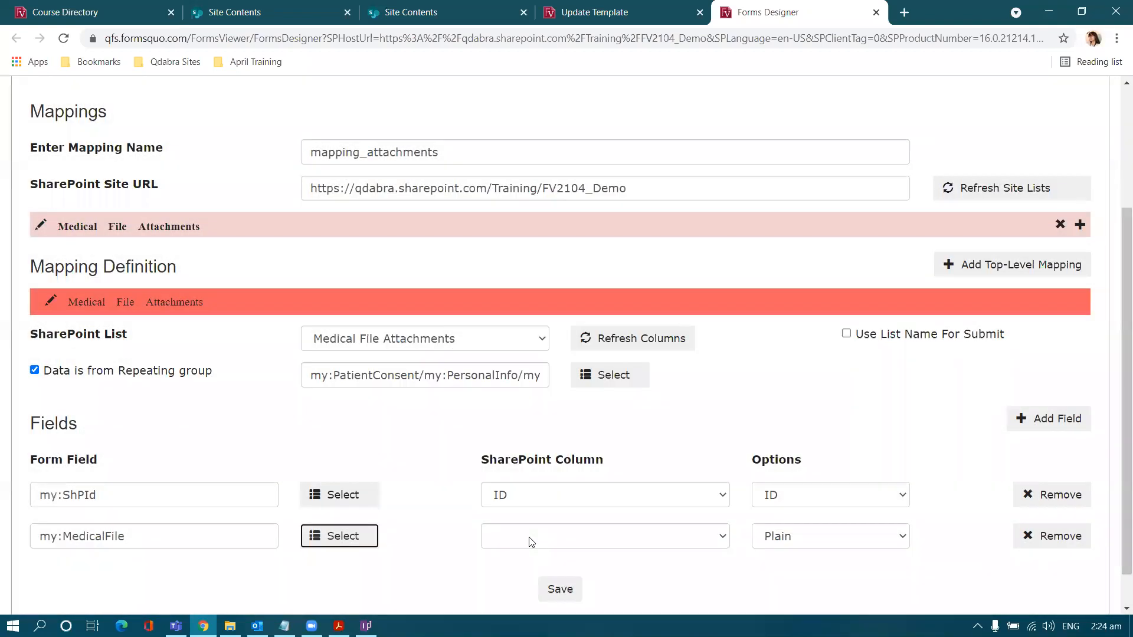
left_click(528, 537)
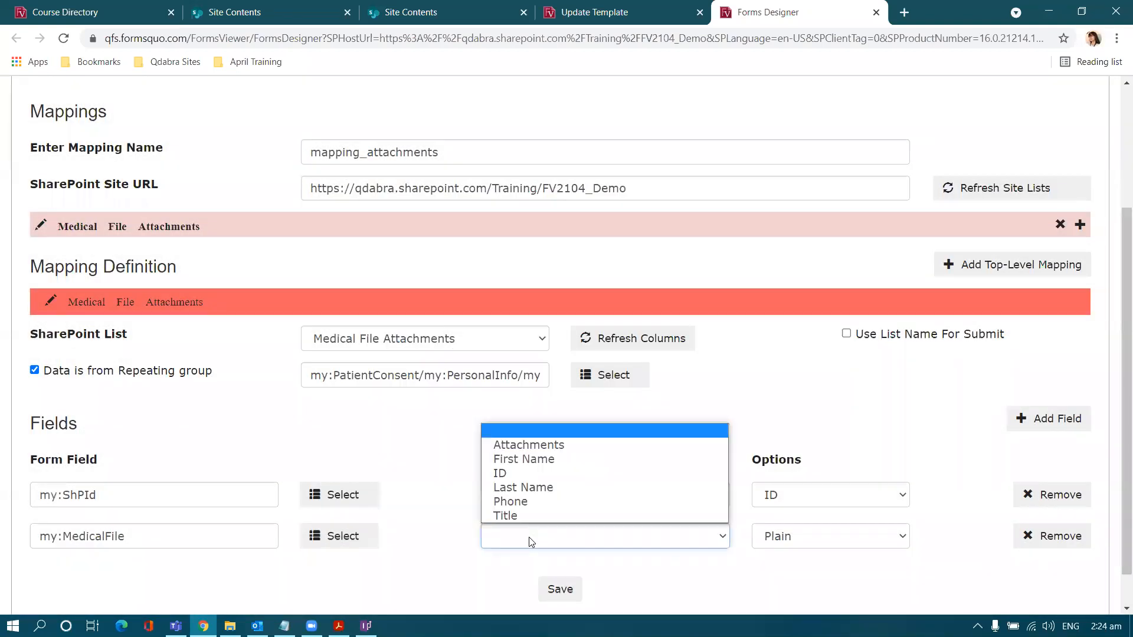
left_click(540, 446)
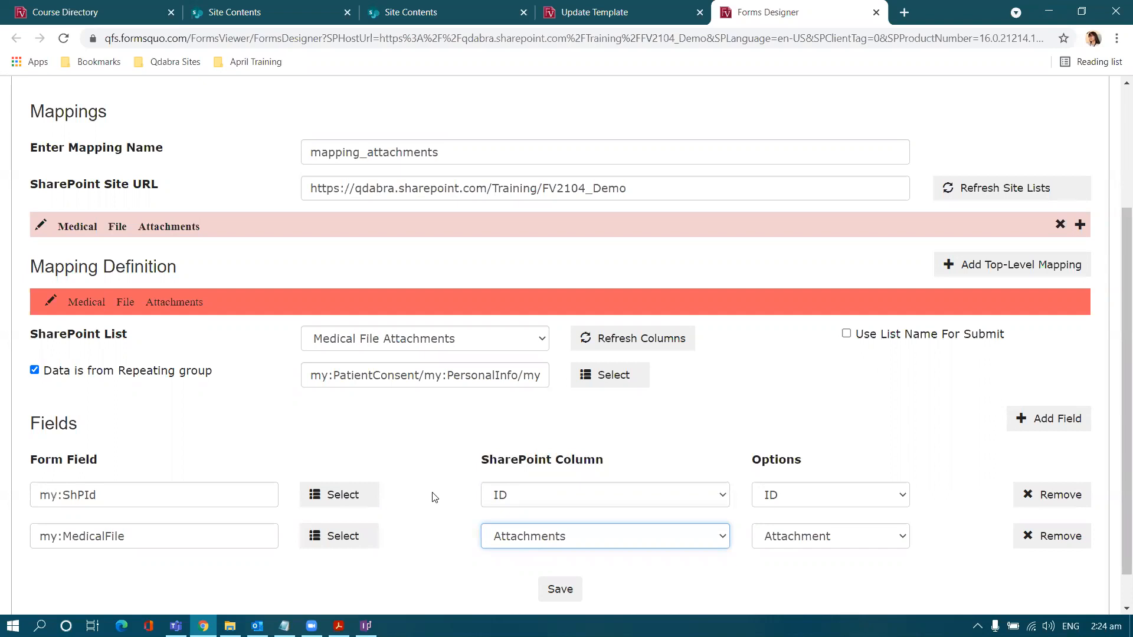
scroll(434, 498, "down", 1)
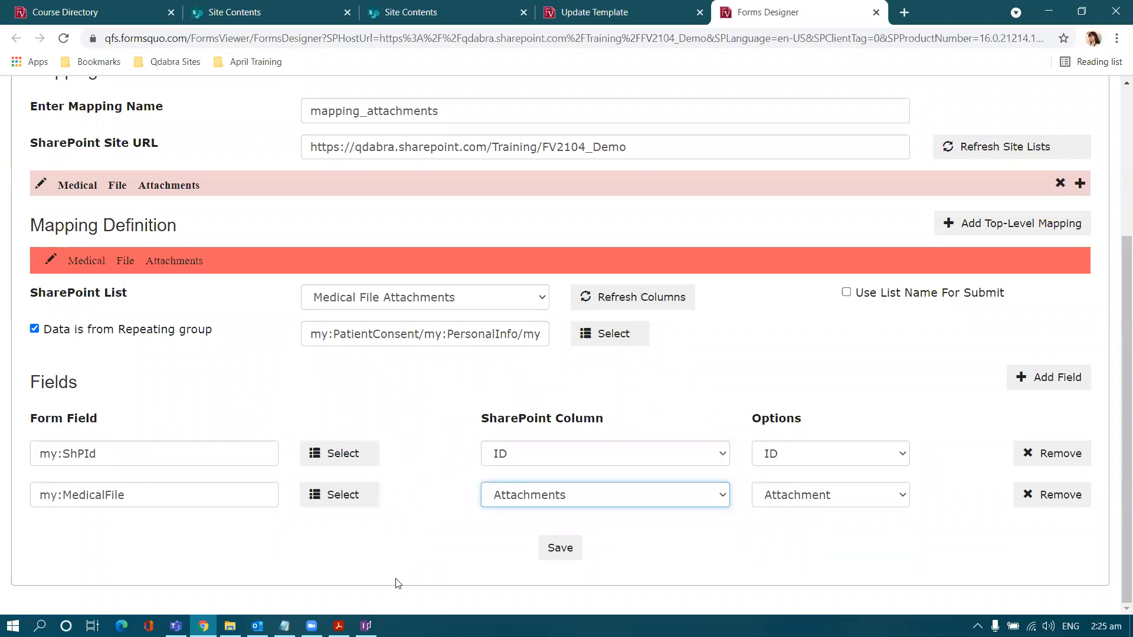
left_click(366, 625)
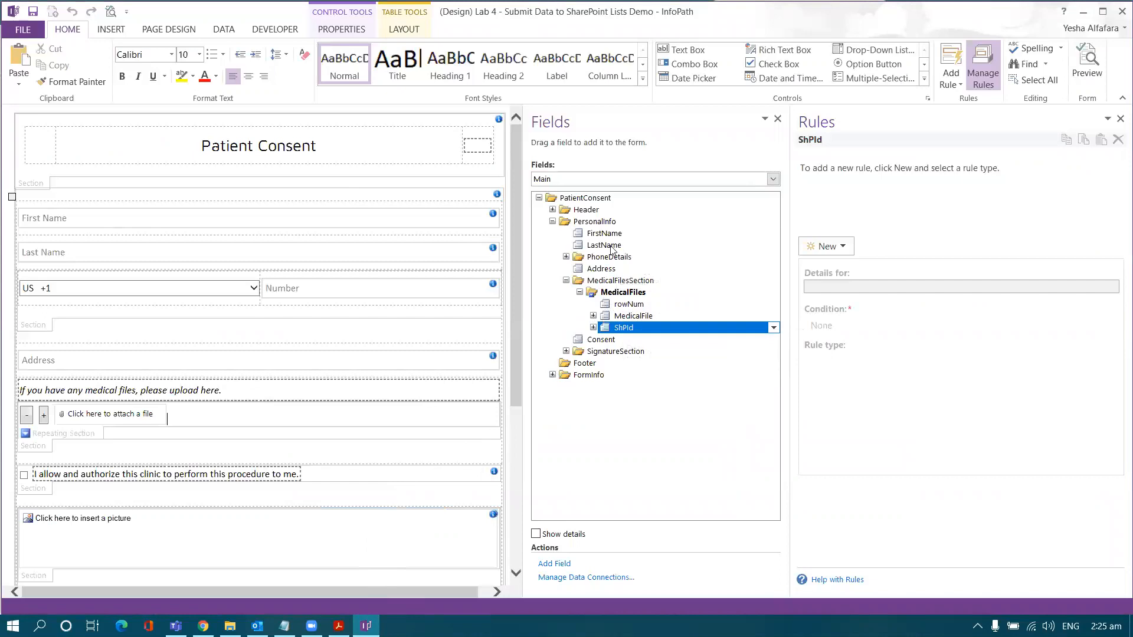
Step: Add a new action rule to the MedicalFiles repeating group and open its condition
left_click(565, 257)
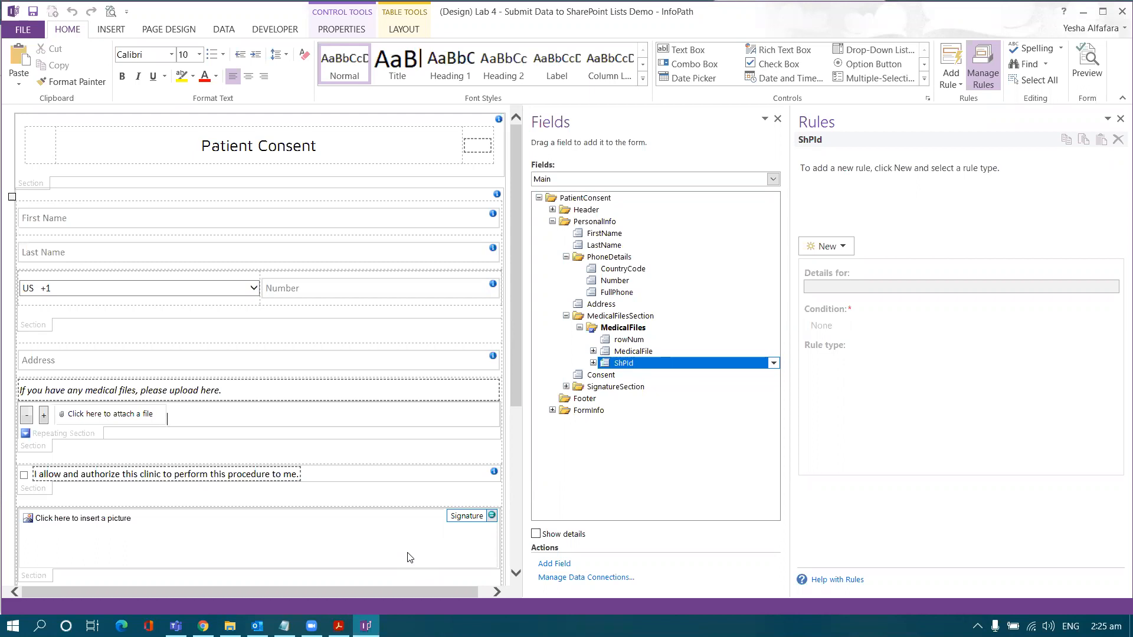
left_click(625, 328)
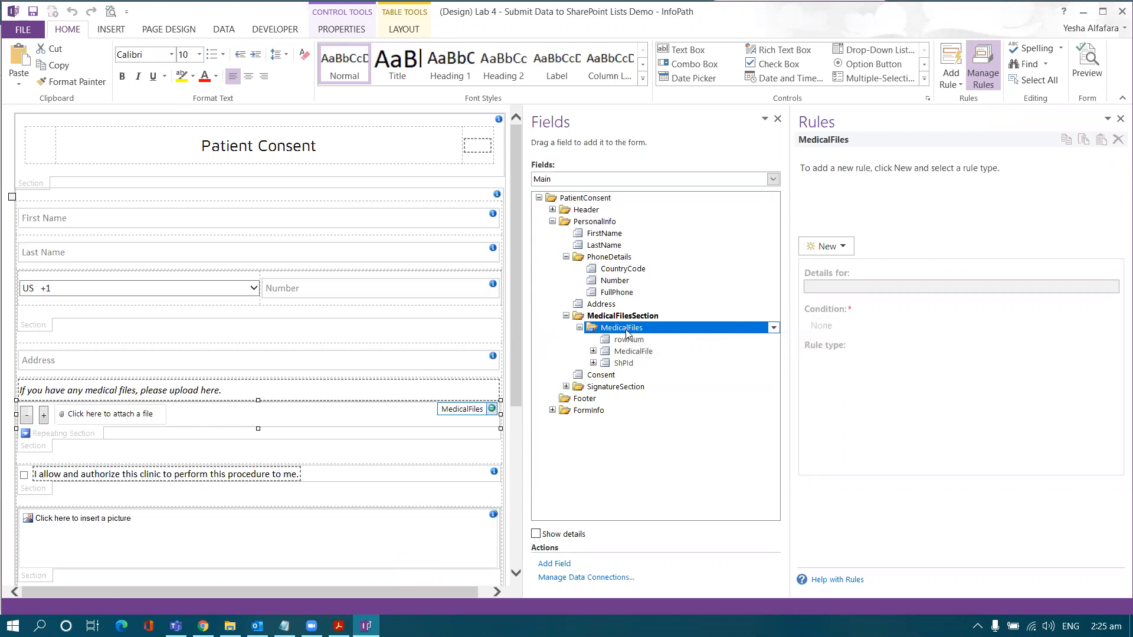
left_click(823, 248)
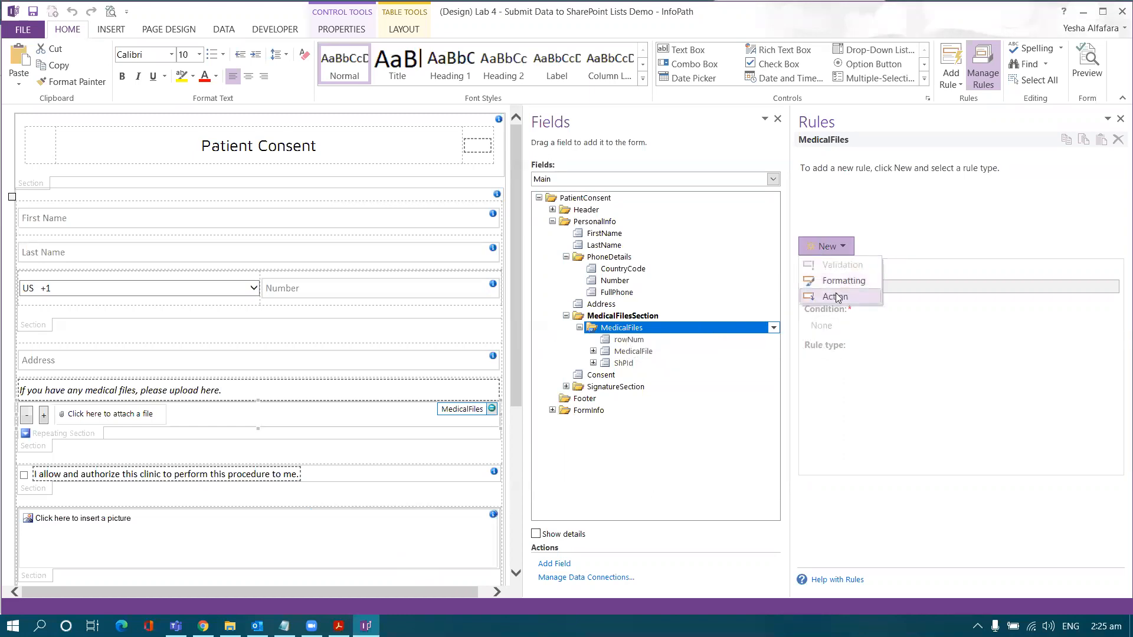
left_click(836, 297)
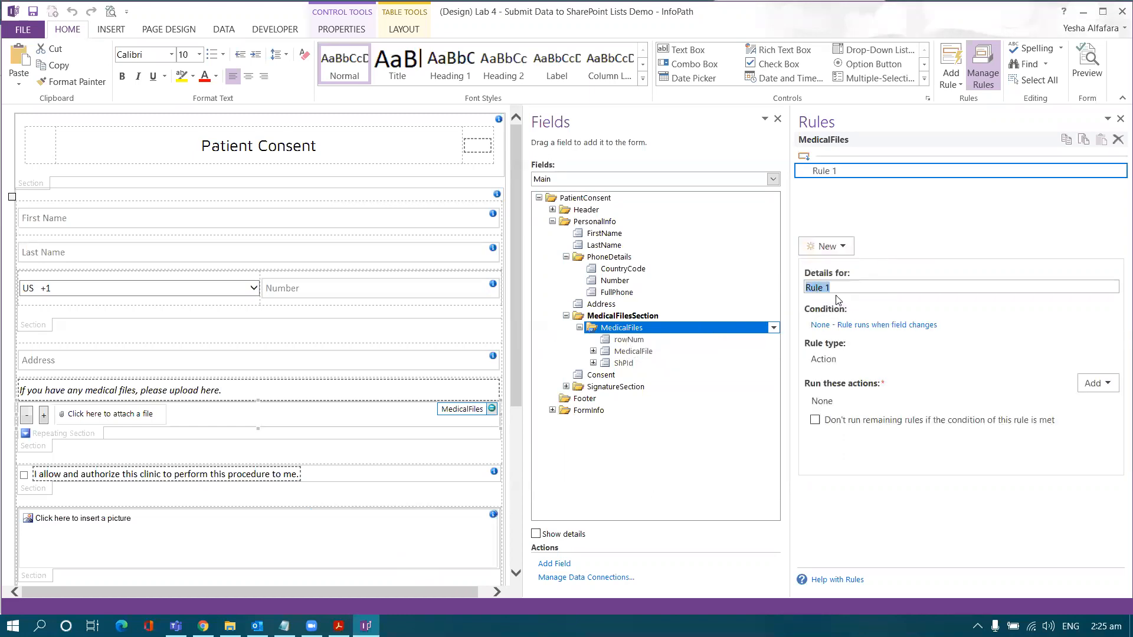
left_click(848, 332)
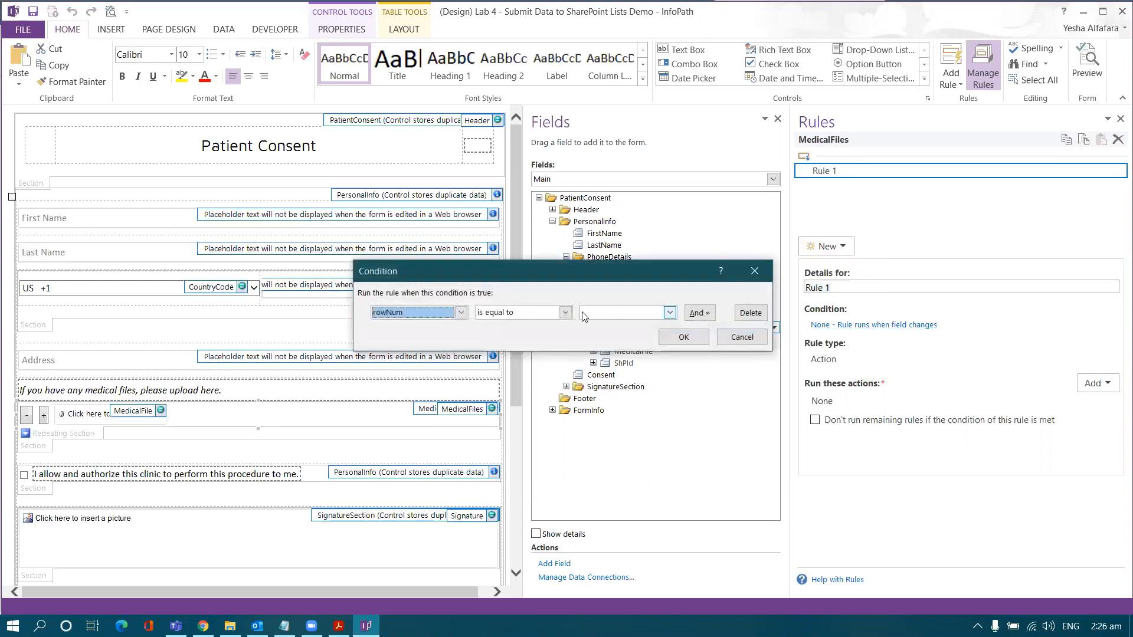
Step: Set Rule 1's condition to FirstName is blank
left_click(462, 312)
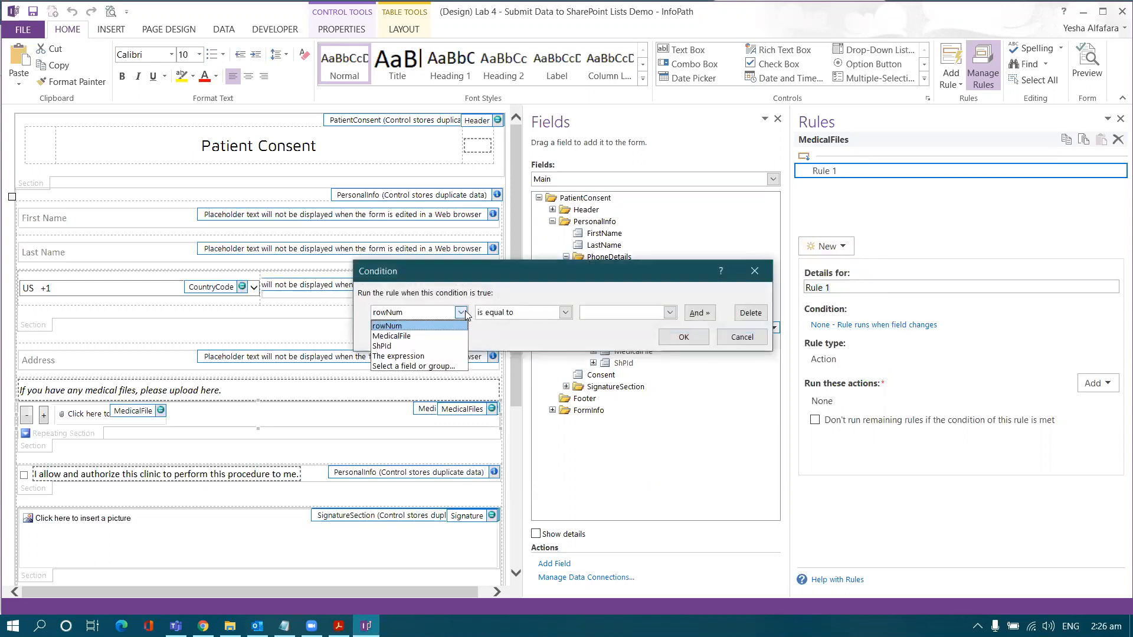
left_click(447, 366)
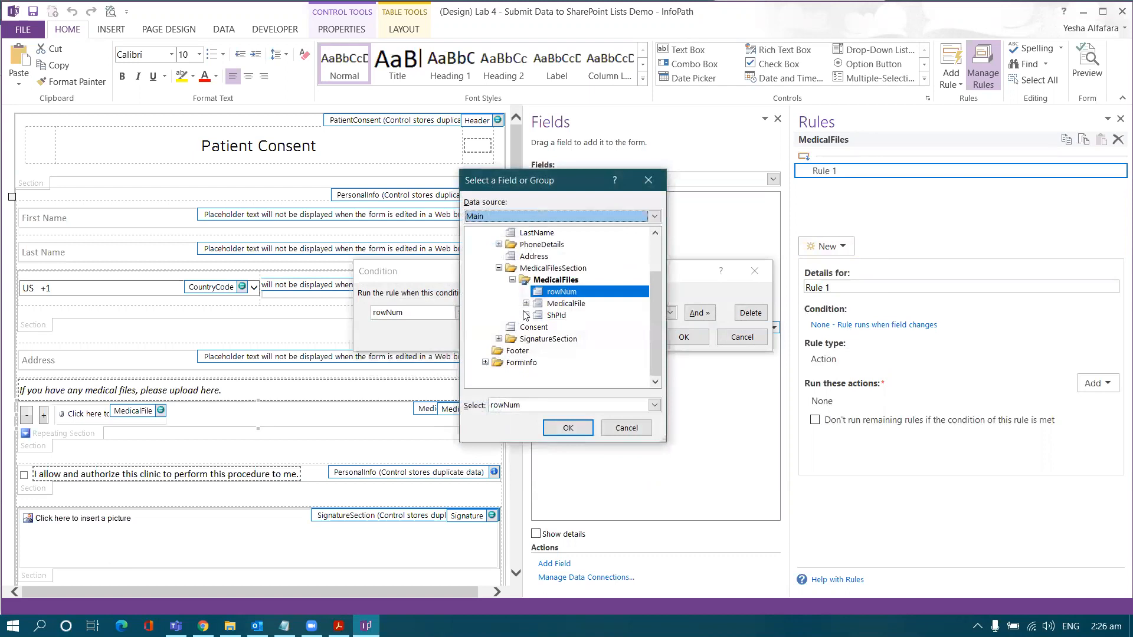
scroll(523, 318, "up", 2)
double_click(531, 268)
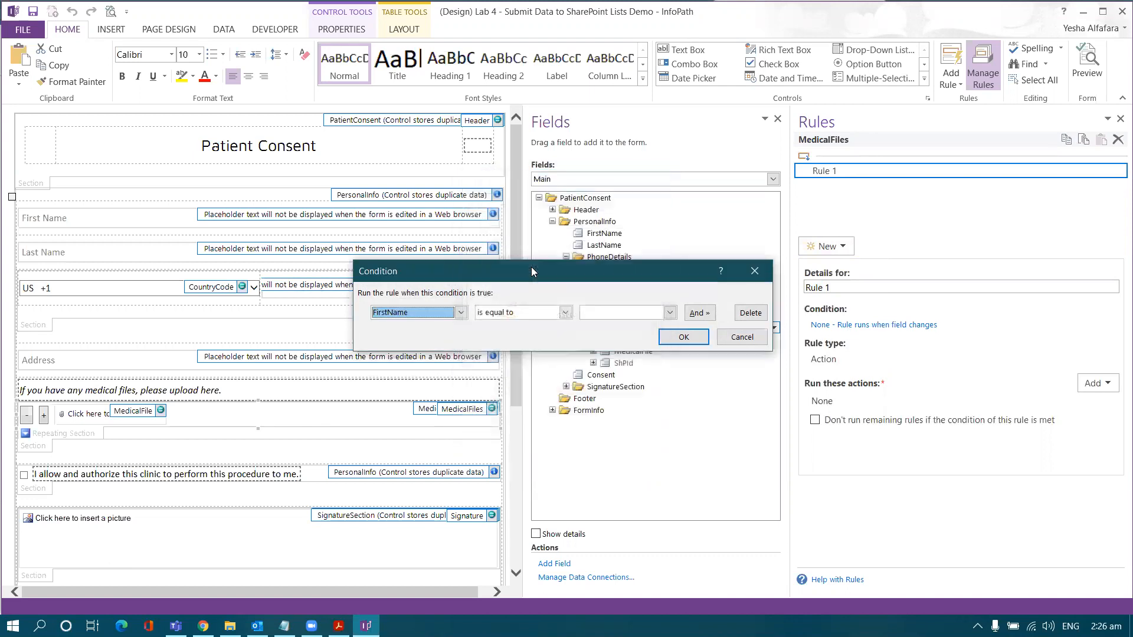
left_click(524, 311)
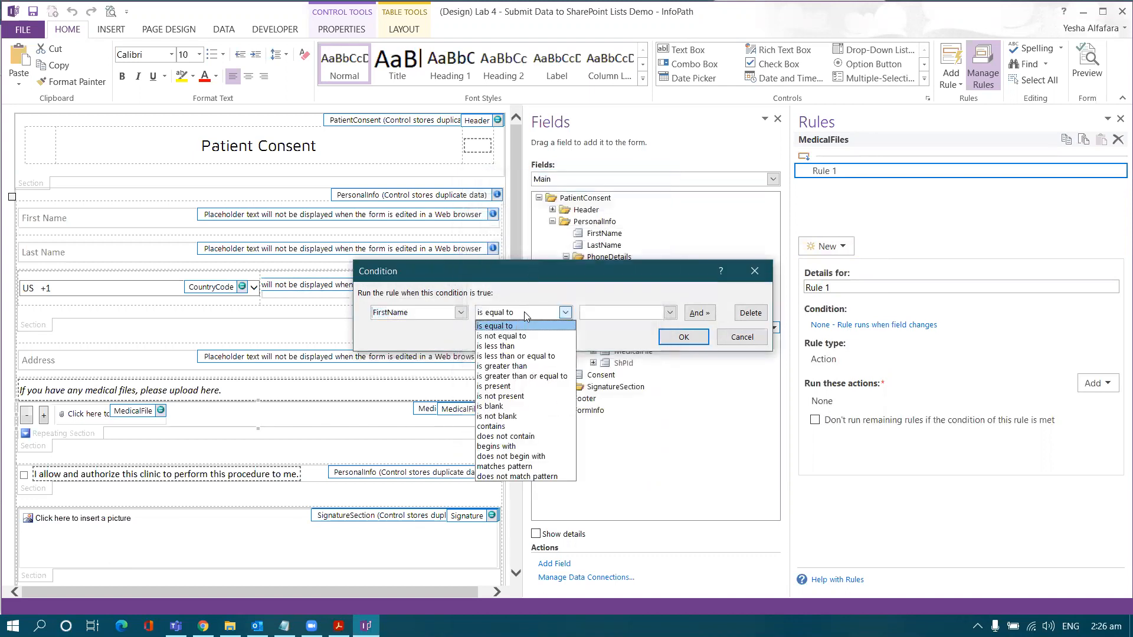
left_click(502, 407)
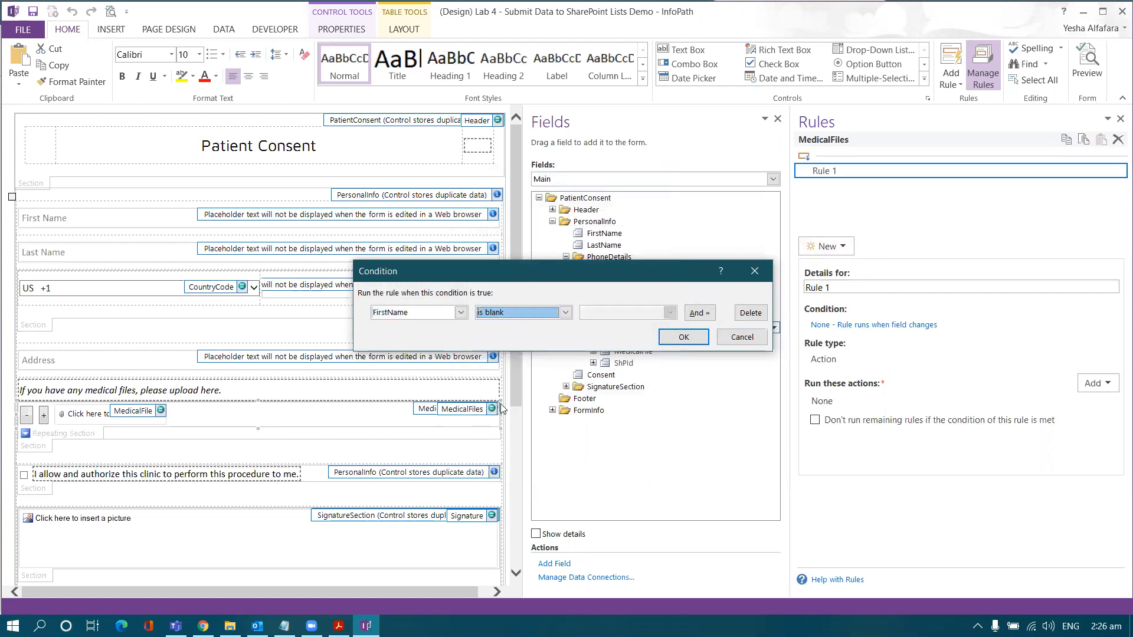
Step: Copy the expression path ../../my:FirstName into a new FormsViewer mapping row
left_click(433, 315)
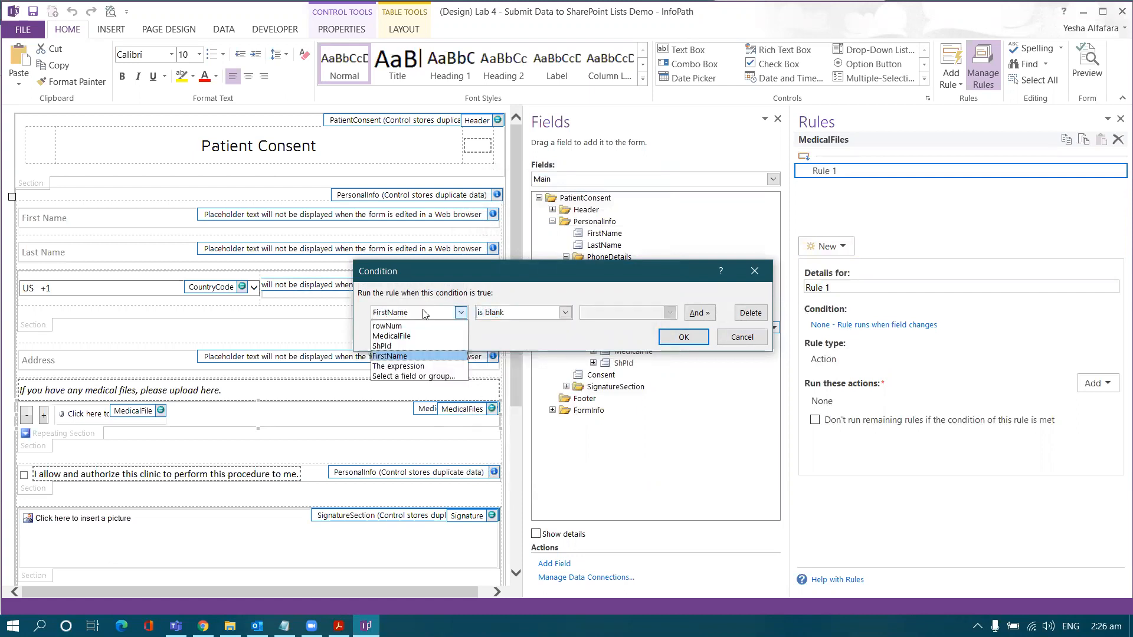
left_click(398, 366)
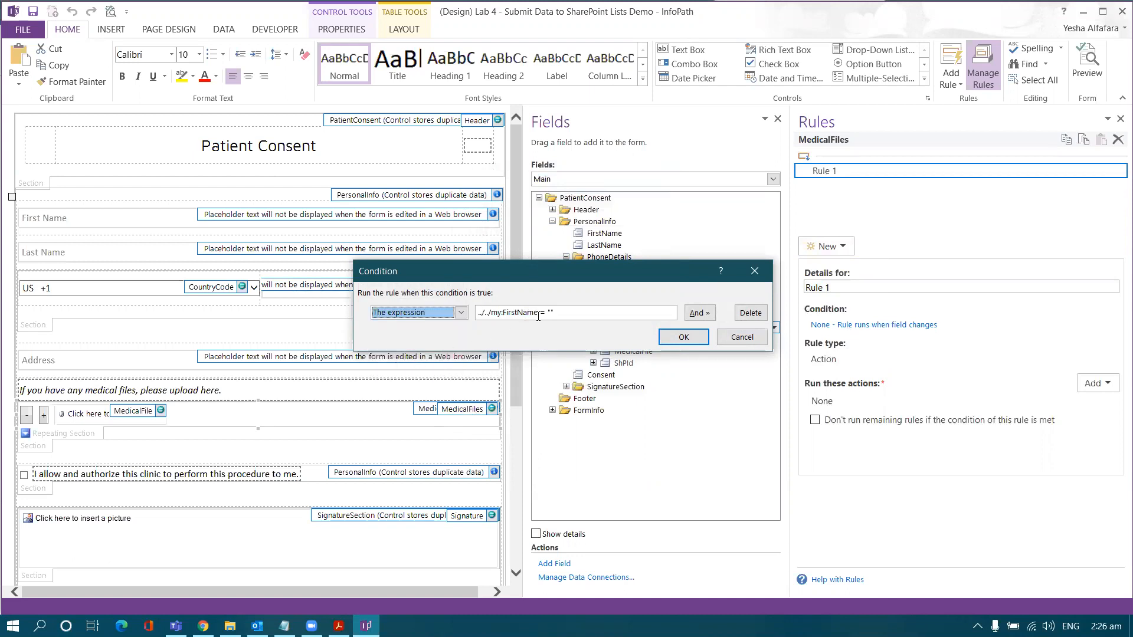
left_click_drag(537, 310, 459, 306)
key("ctrl+c")
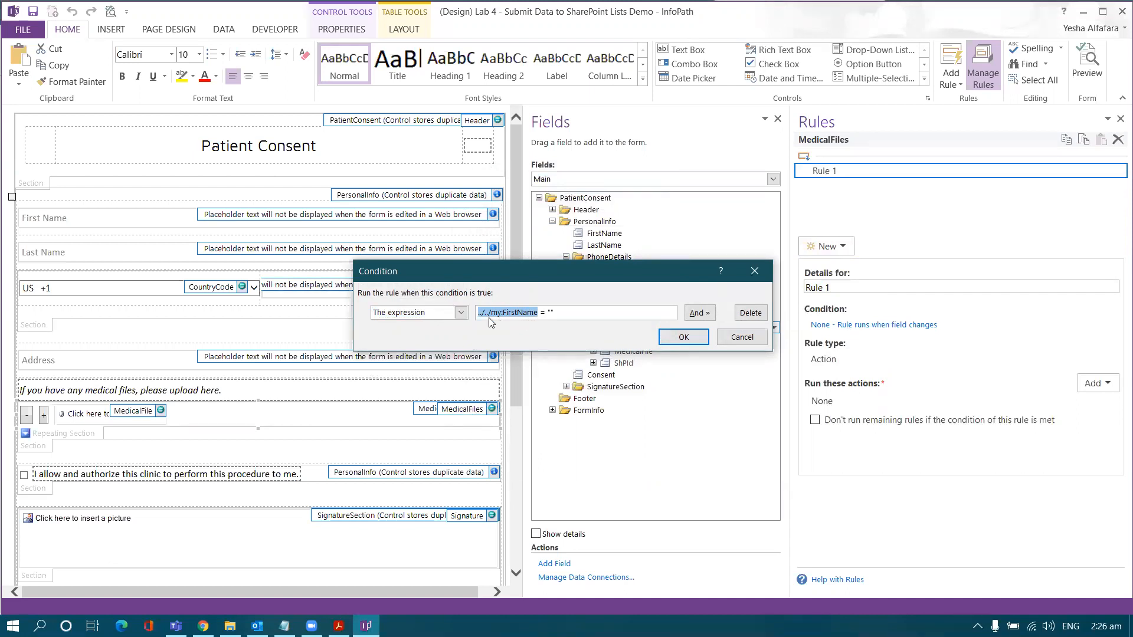
left_click(203, 626)
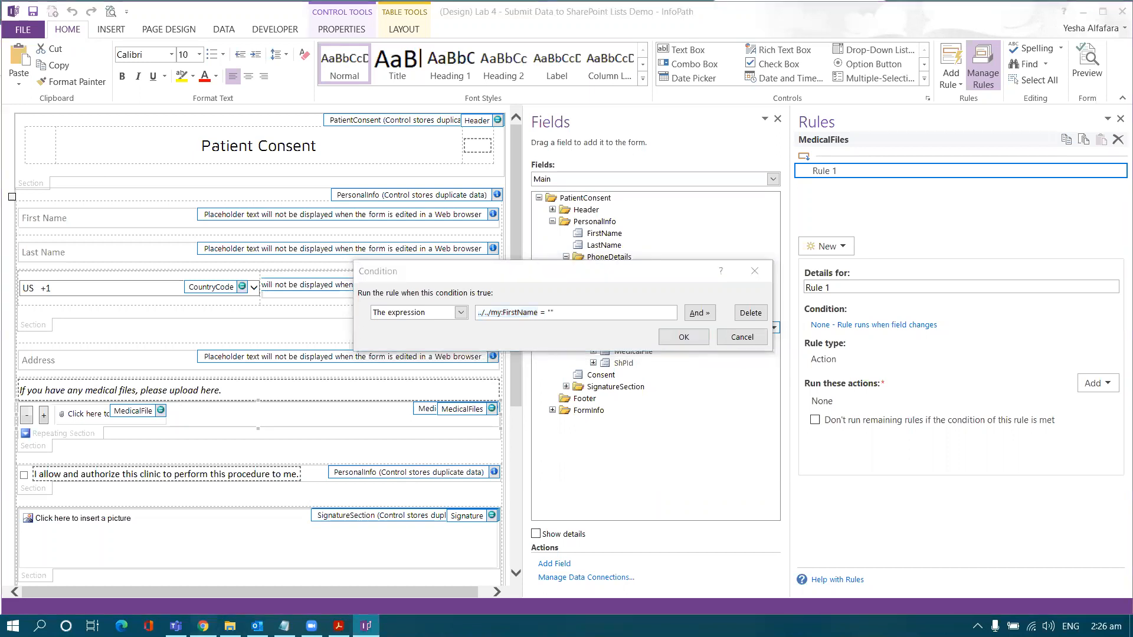
left_click(1038, 380)
left_click(150, 524)
key("ctrl+v")
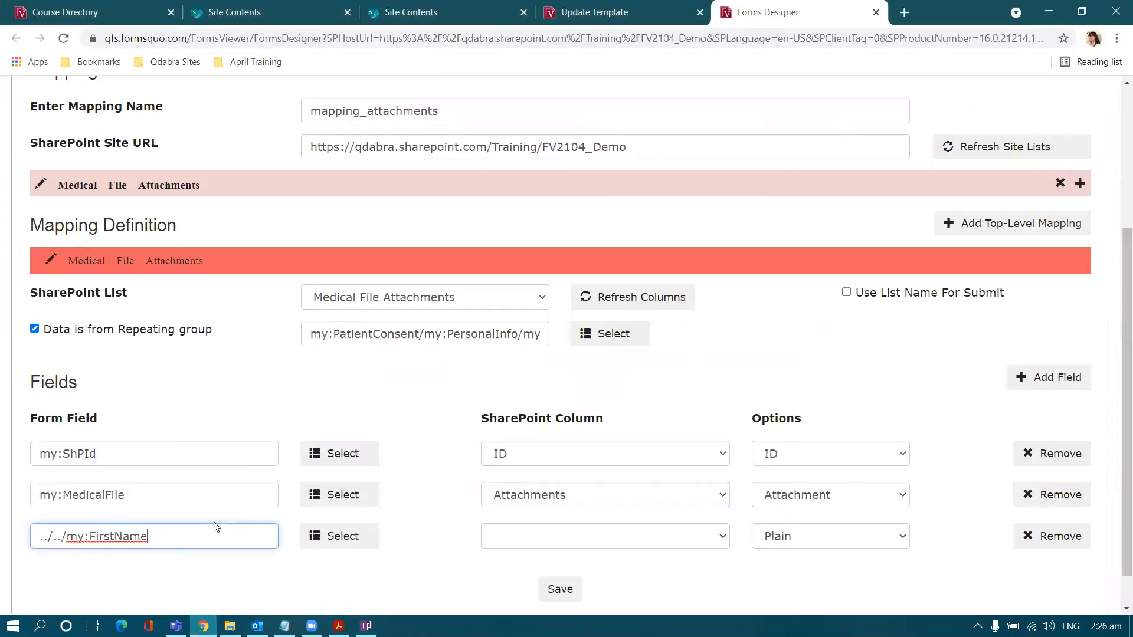
Step: Map ../../my:FirstName to the First Name column and add a fourth empty row
left_click(536, 542)
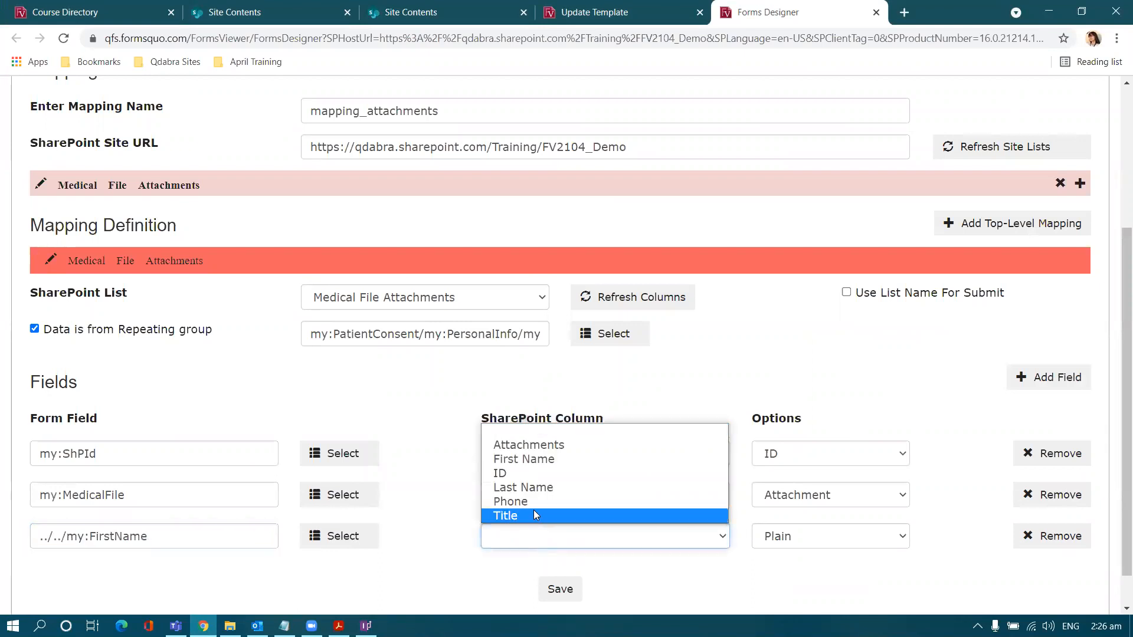
left_click(547, 460)
left_click_drag(155, 536, 9, 528)
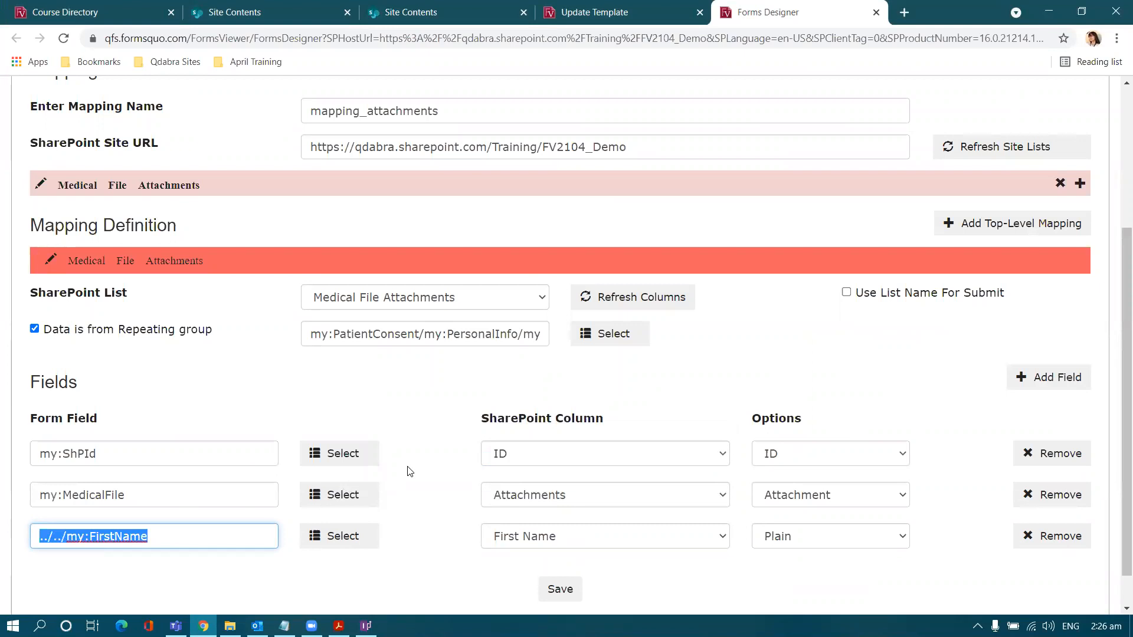
left_click_drag(521, 334, 642, 337)
left_click(408, 425)
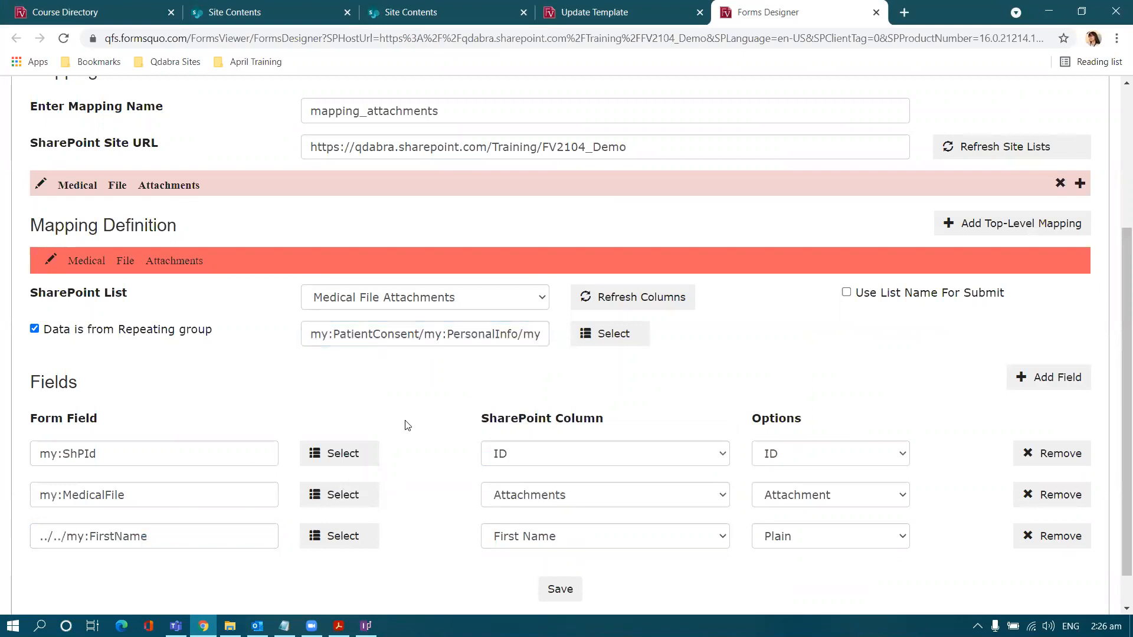
left_click(1043, 380)
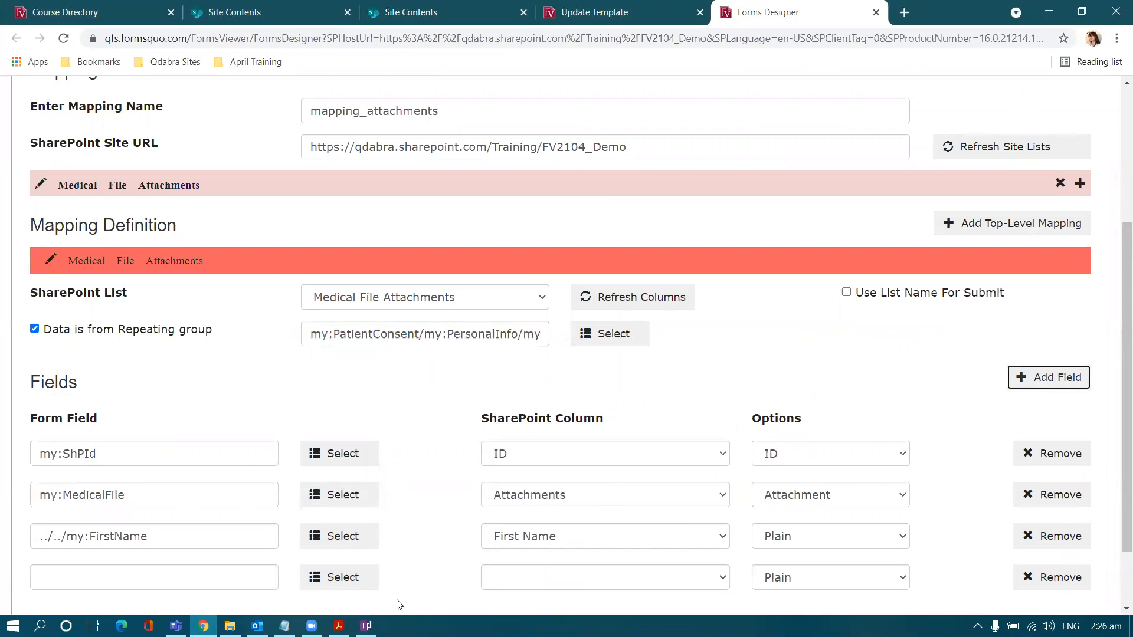
left_click(366, 625)
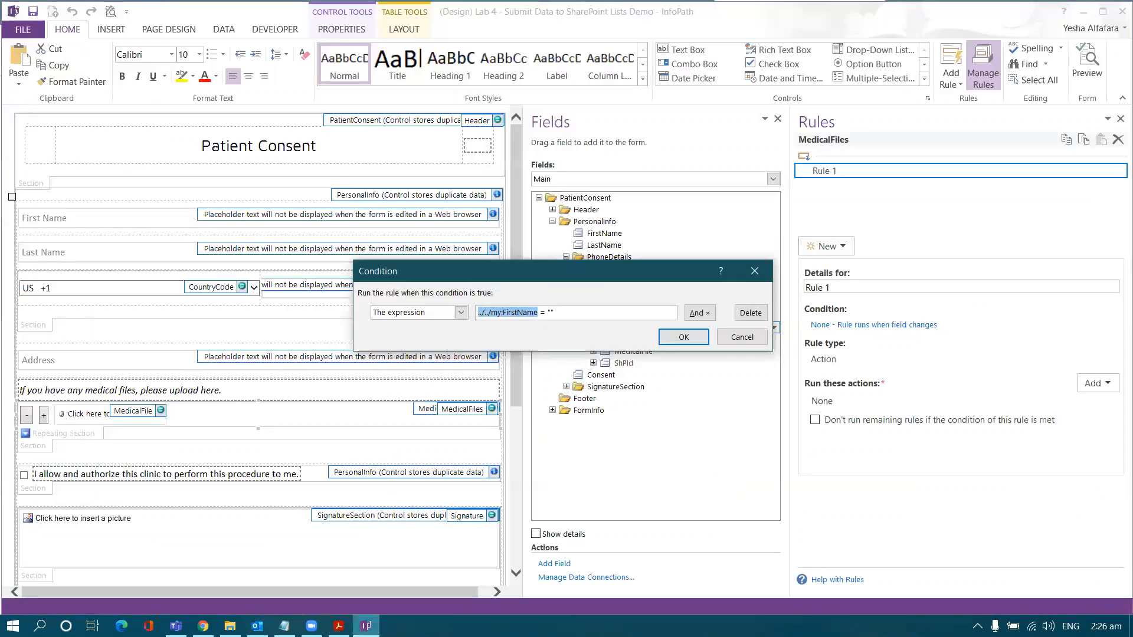
Step: Replace the condition with LastName is blank
left_click(750, 312)
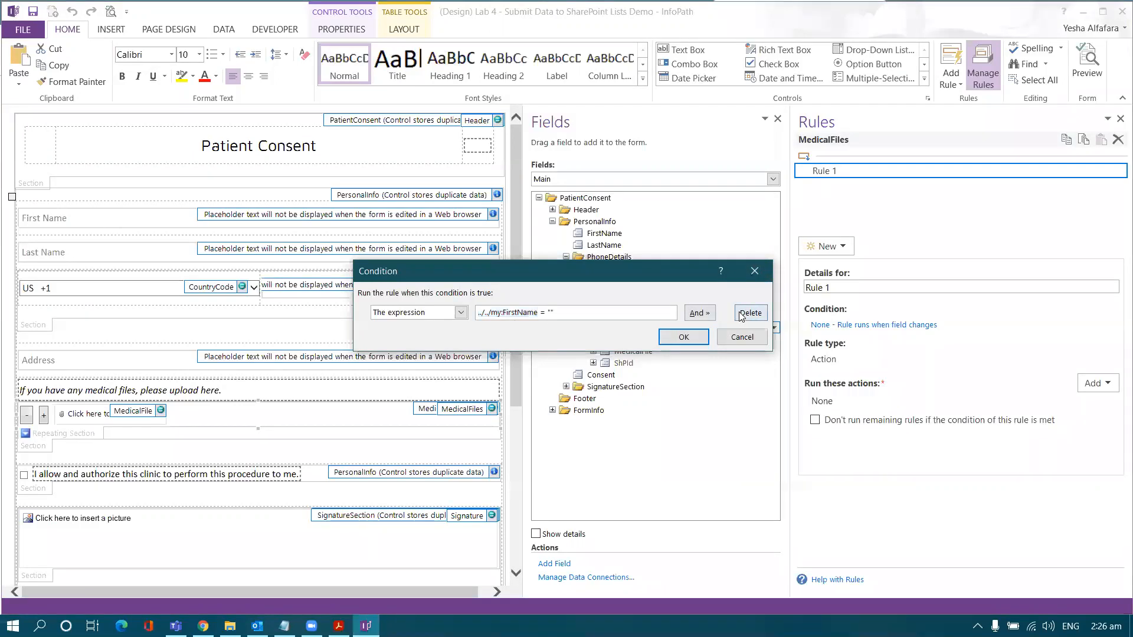
left_click(432, 313)
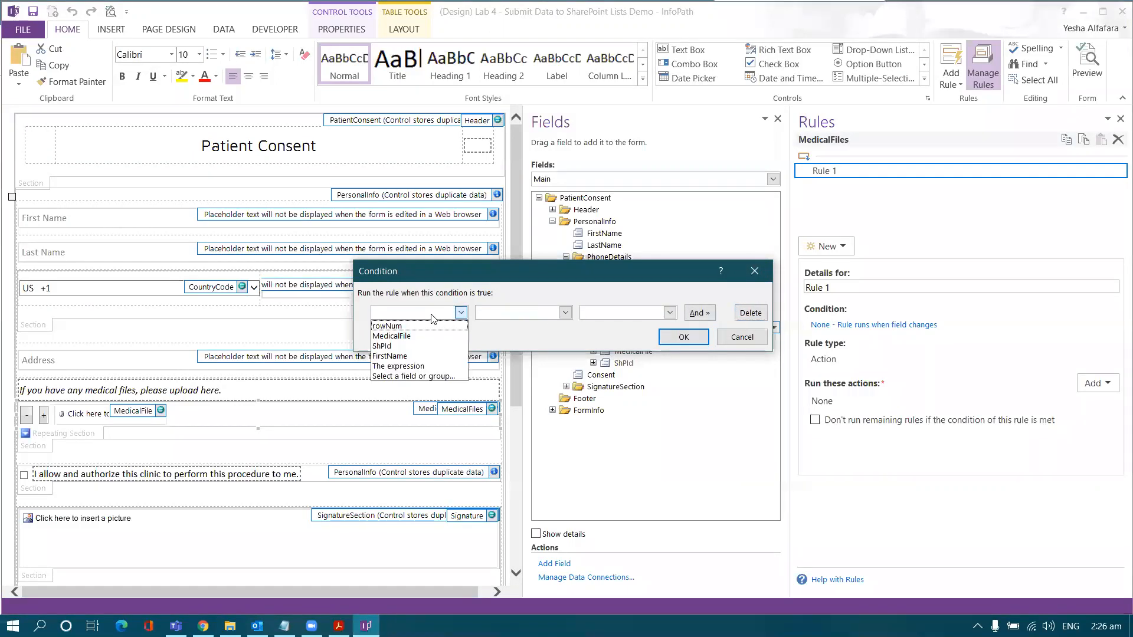
left_click(413, 376)
double_click(533, 268)
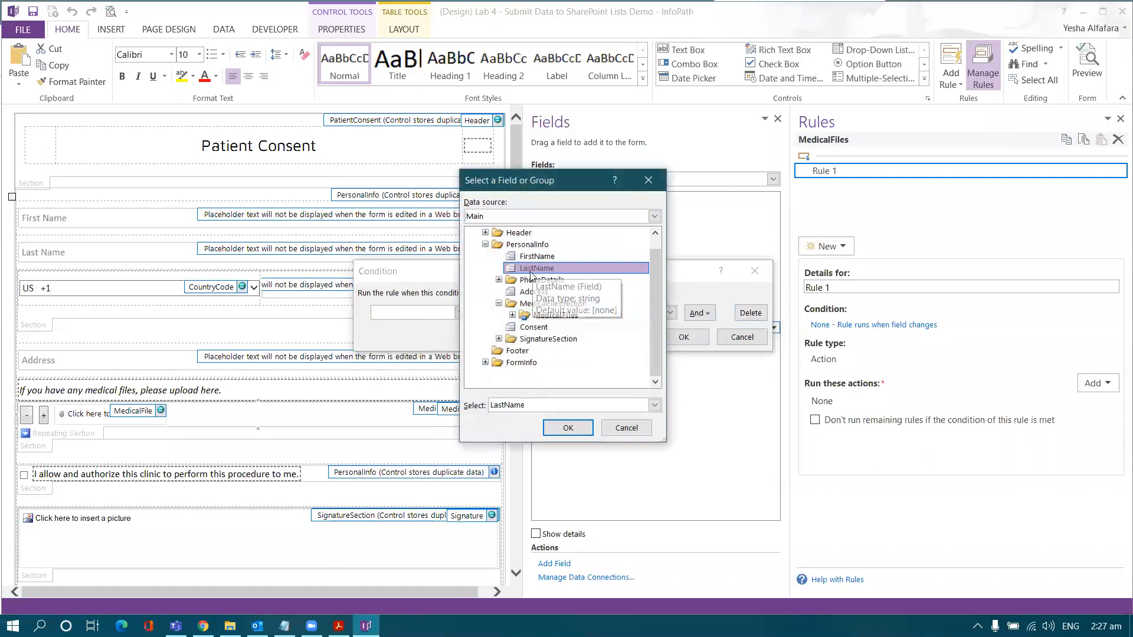
left_click(564, 312)
left_click(498, 406)
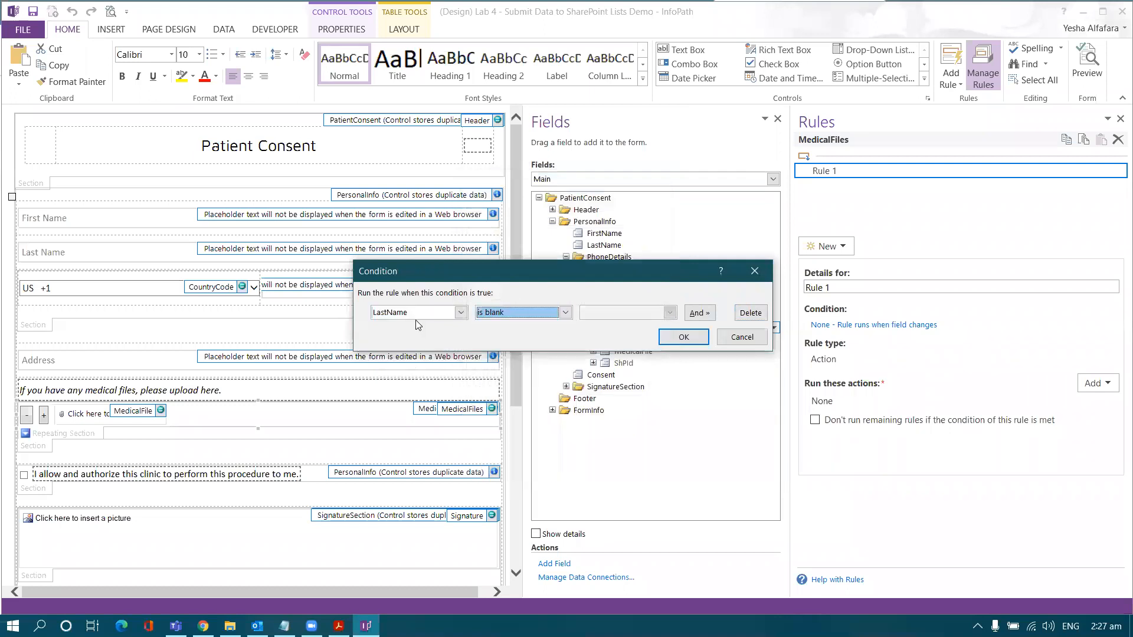
Step: Copy the expression path ../../my:LastName into the fourth Form Field box
left_click(416, 316)
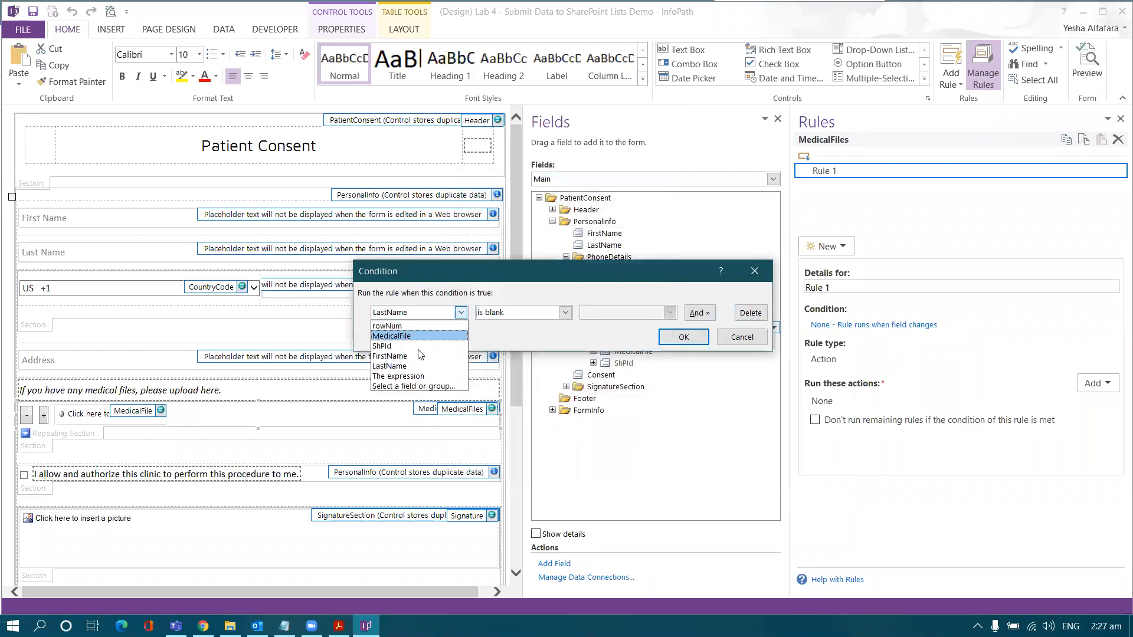
left_click(413, 376)
double_click(534, 313)
key("ctrl+c")
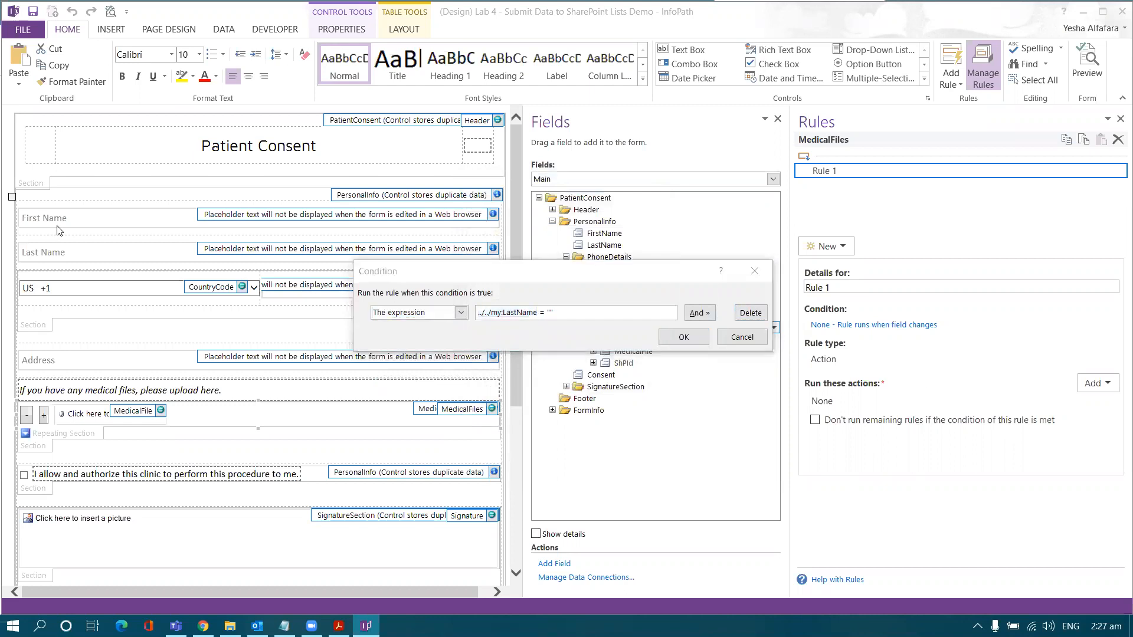
key("alt+Tab")
left_click(117, 570)
key("ctrl+v")
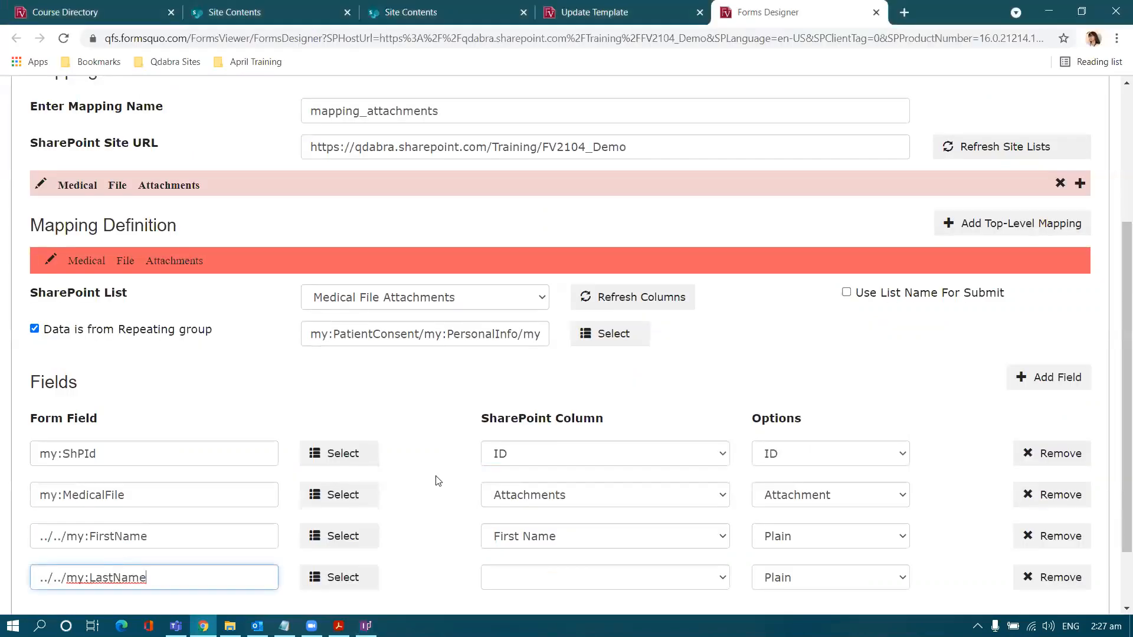
Step: Map ../../my:LastName to the Last Name column and add a fifth empty mapping row
scroll(466, 487, "down", 1)
left_click(497, 495)
left_click(506, 580)
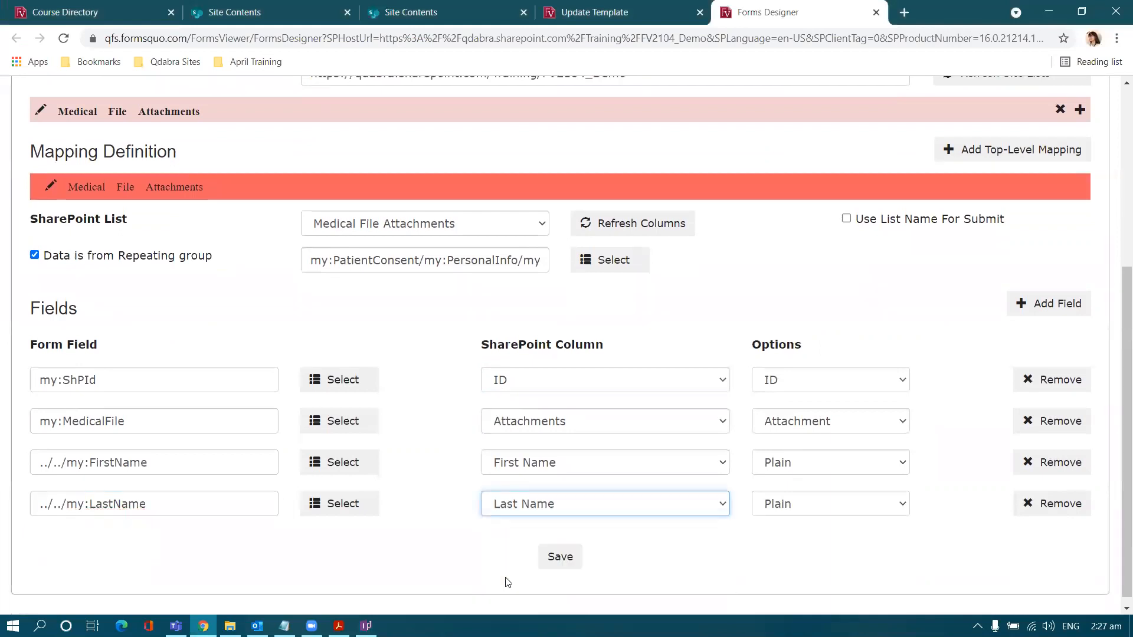
left_click(1059, 311)
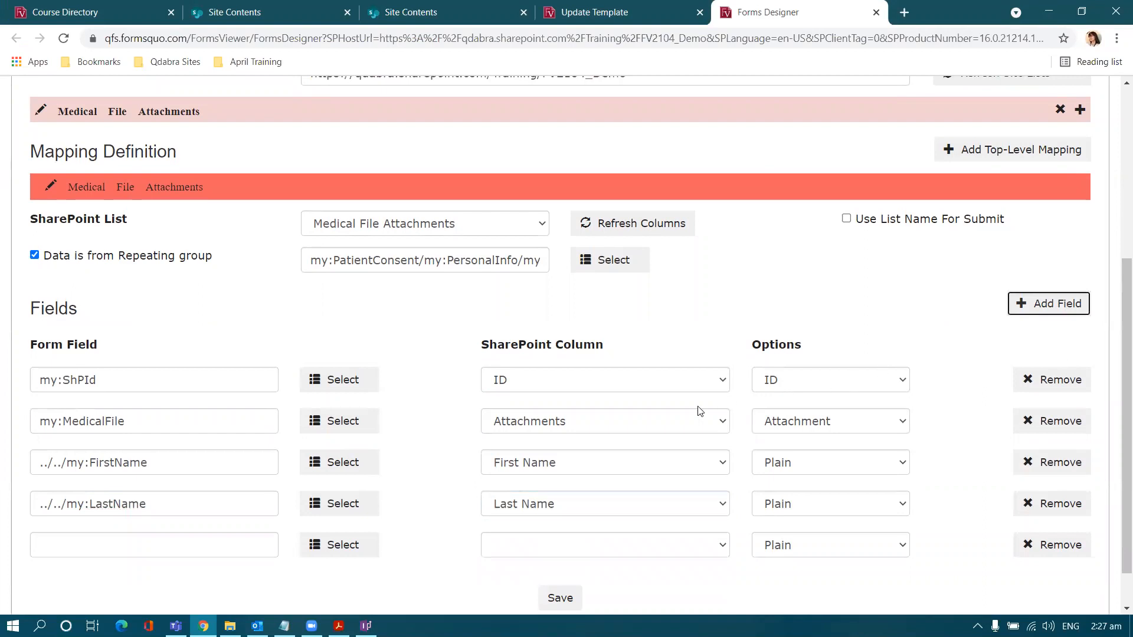
key("alt+Tab")
left_click(459, 312)
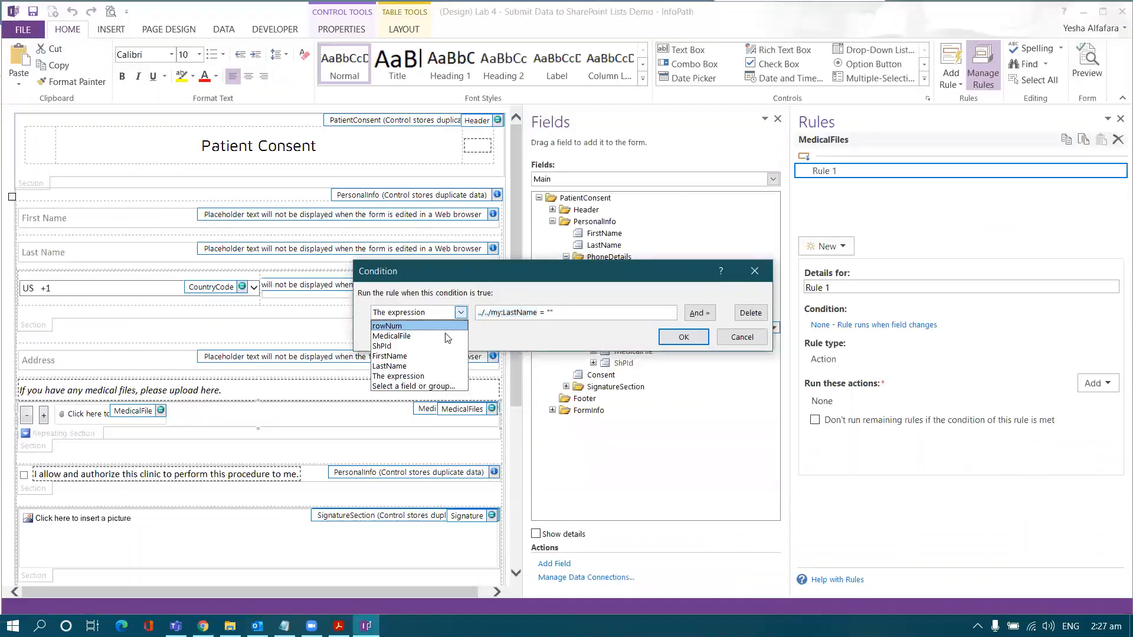
Step: Replace the condition with PhoneDetails > FullPhone is blank
left_click(752, 318)
left_click(751, 314)
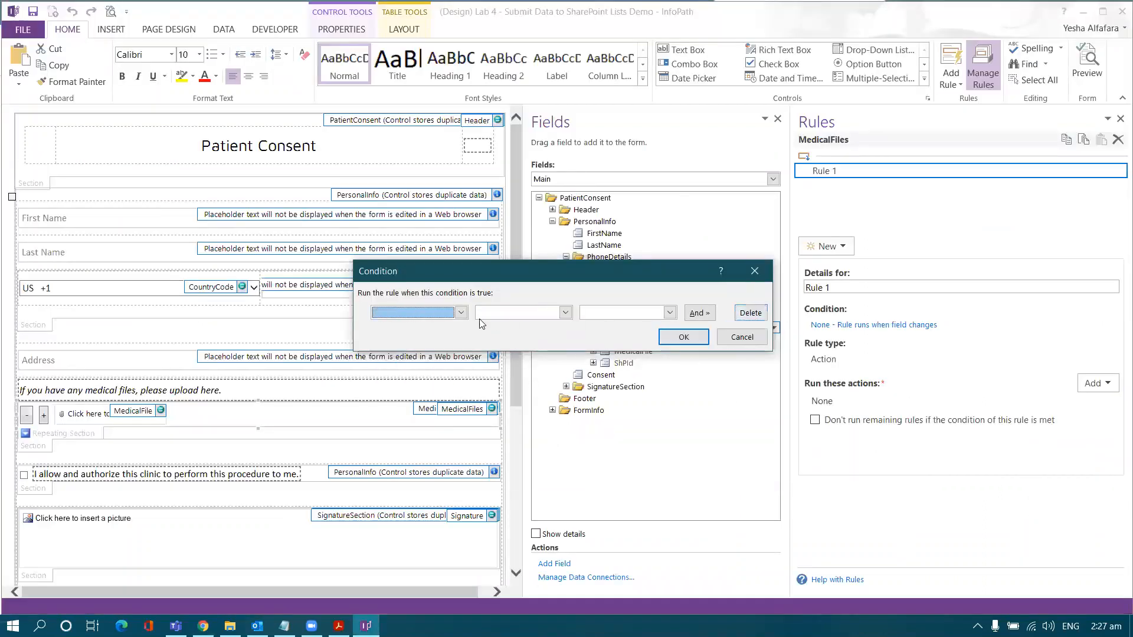
left_click(451, 316)
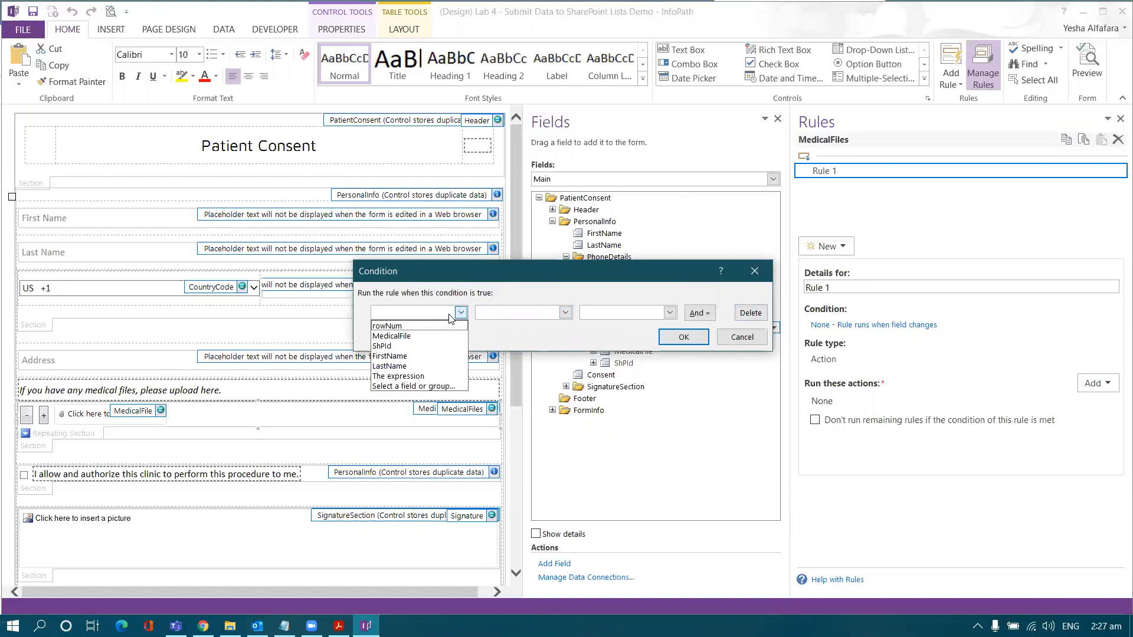
left_click(417, 387)
left_click(499, 280)
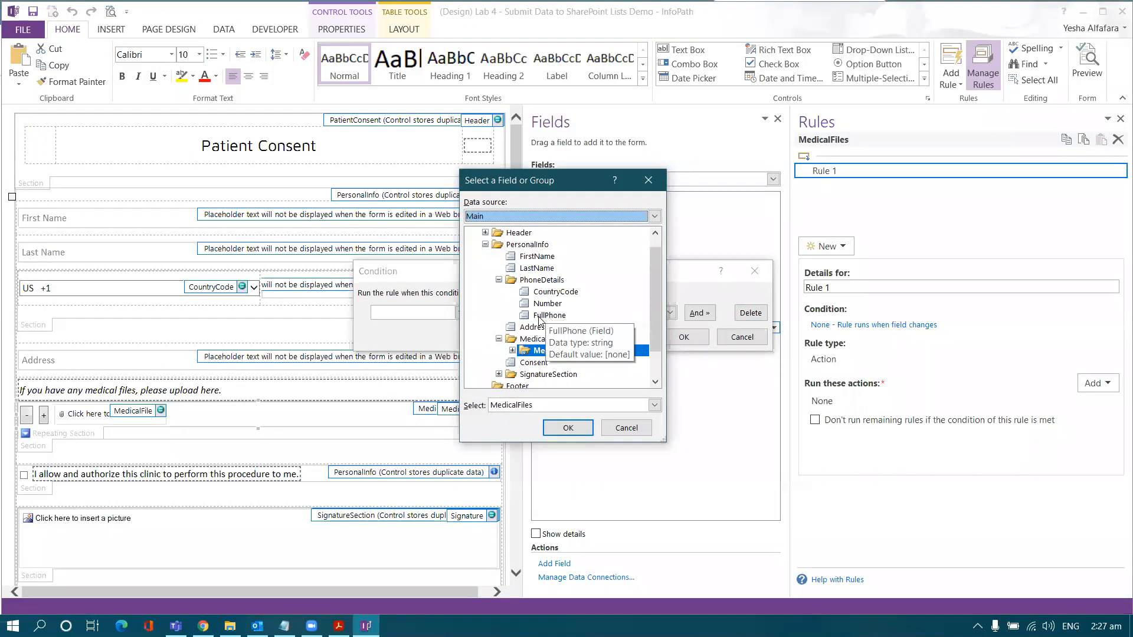
double_click(539, 317)
left_click(511, 314)
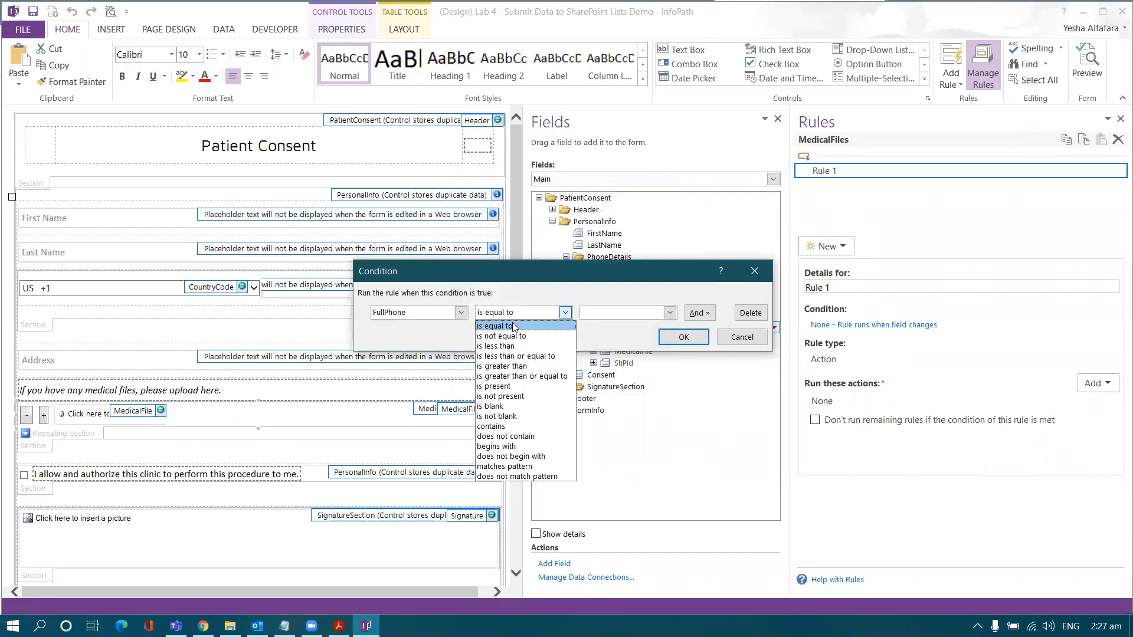
left_click(498, 407)
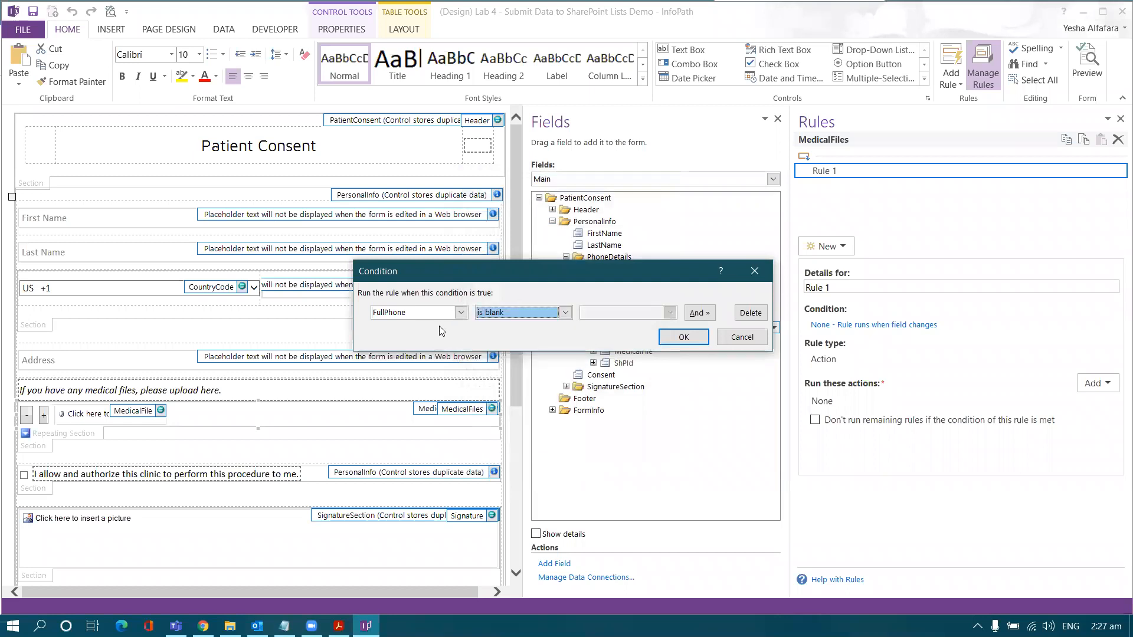
Step: Copy ../../my:PhoneDetails/my:FullPhone into the fifth row, closing the Condition dialog unsaved
left_click(460, 312)
left_click(413, 388)
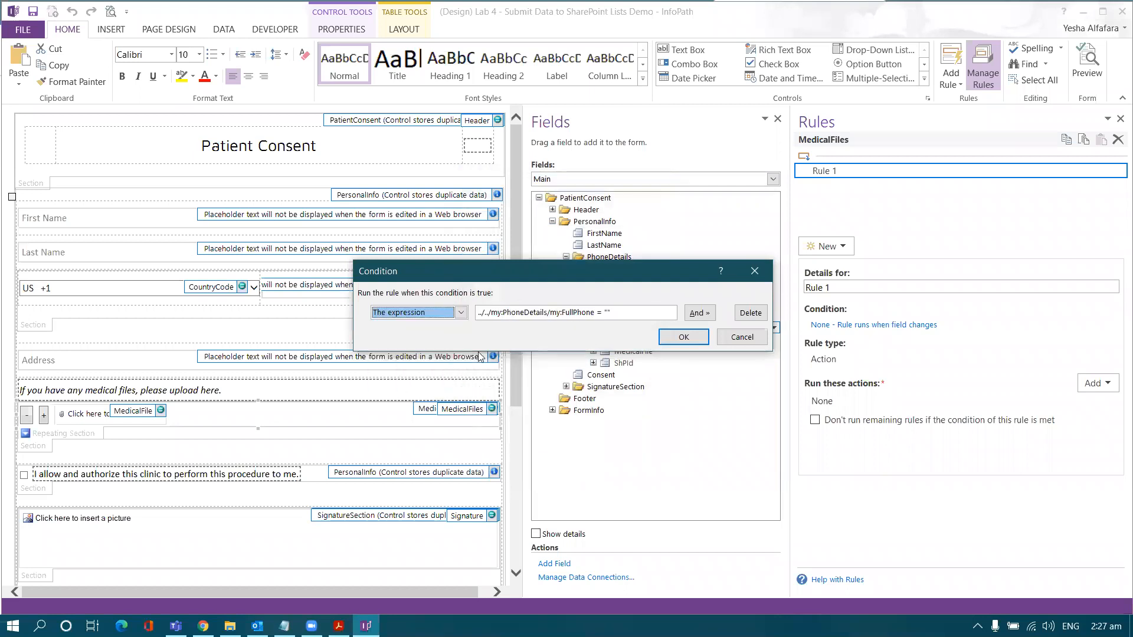
left_click_drag(595, 311, 466, 310)
key("ctrl+c")
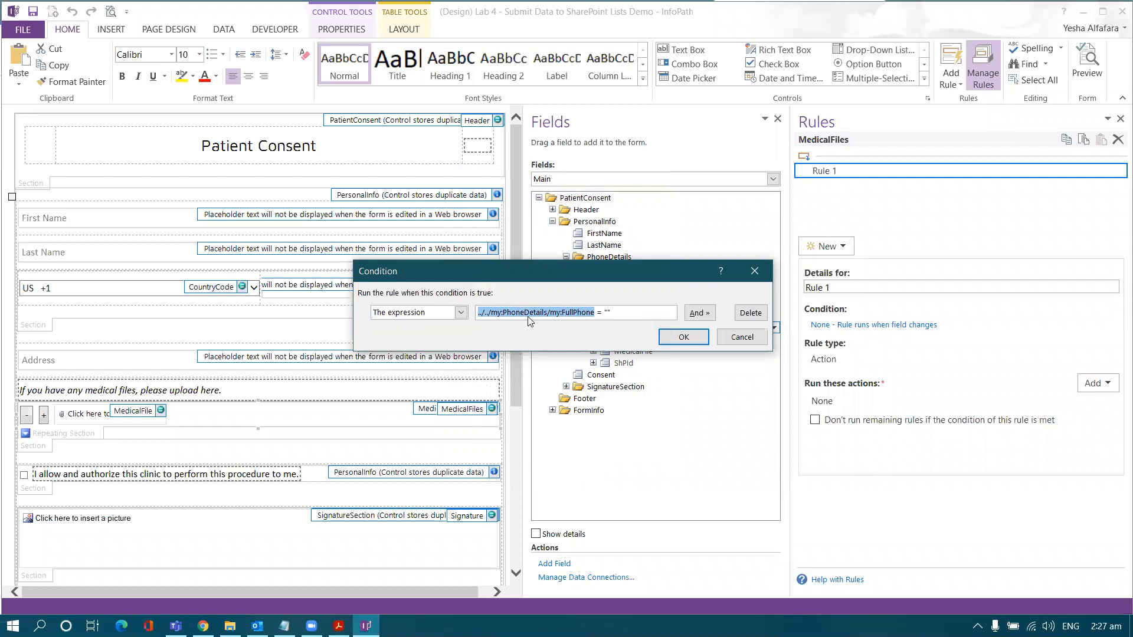
left_click(754, 271)
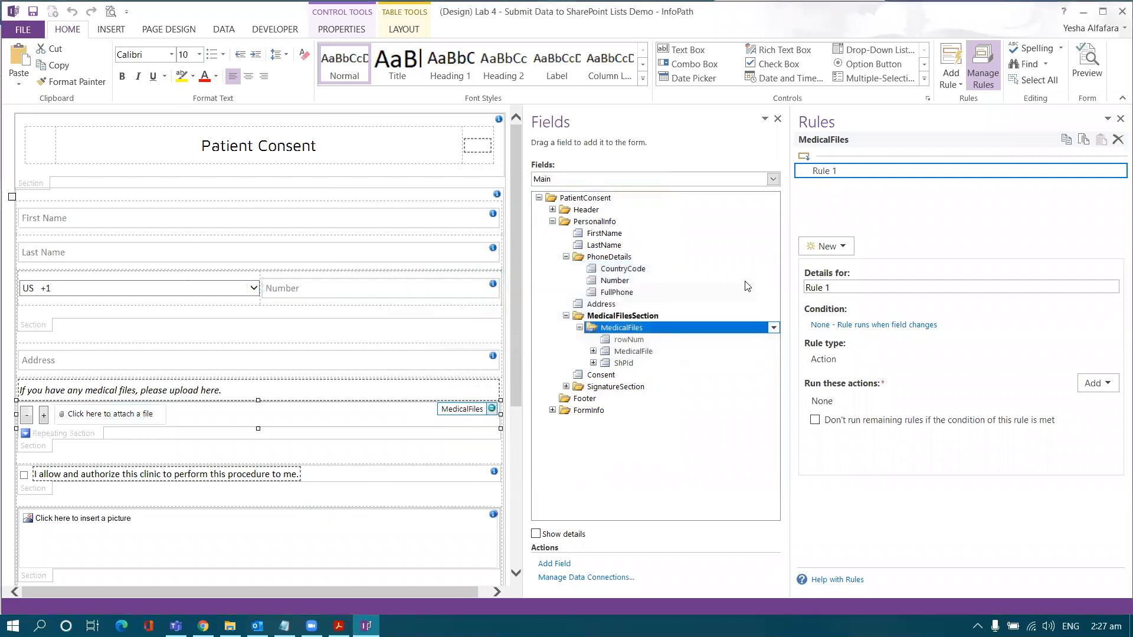
key("alt+Tab")
left_click(220, 545)
key("ctrl+v")
left_click(529, 554)
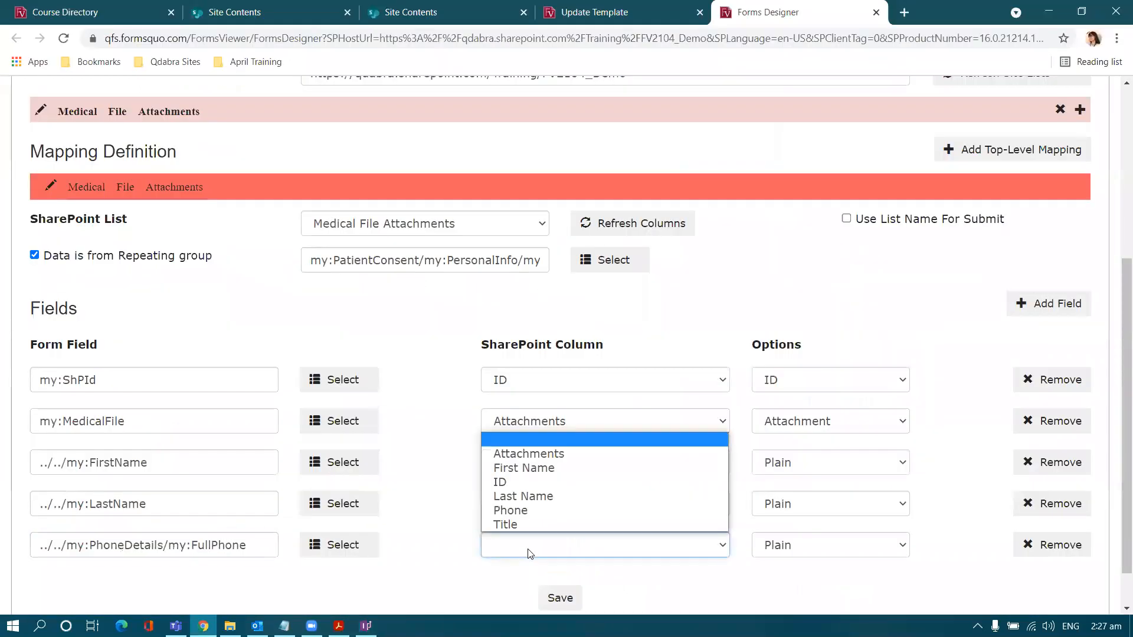
Step: Map FullPhone to the Phone column and save the injected attachments mapping
left_click(531, 510)
scroll(362, 482, "down", 1)
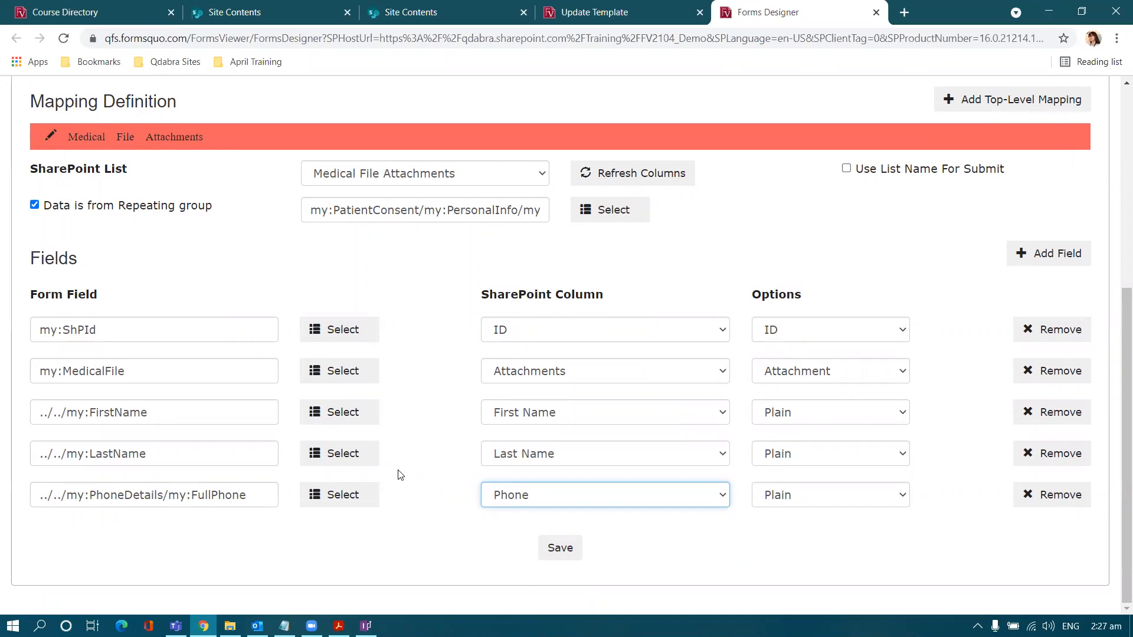
left_click(560, 548)
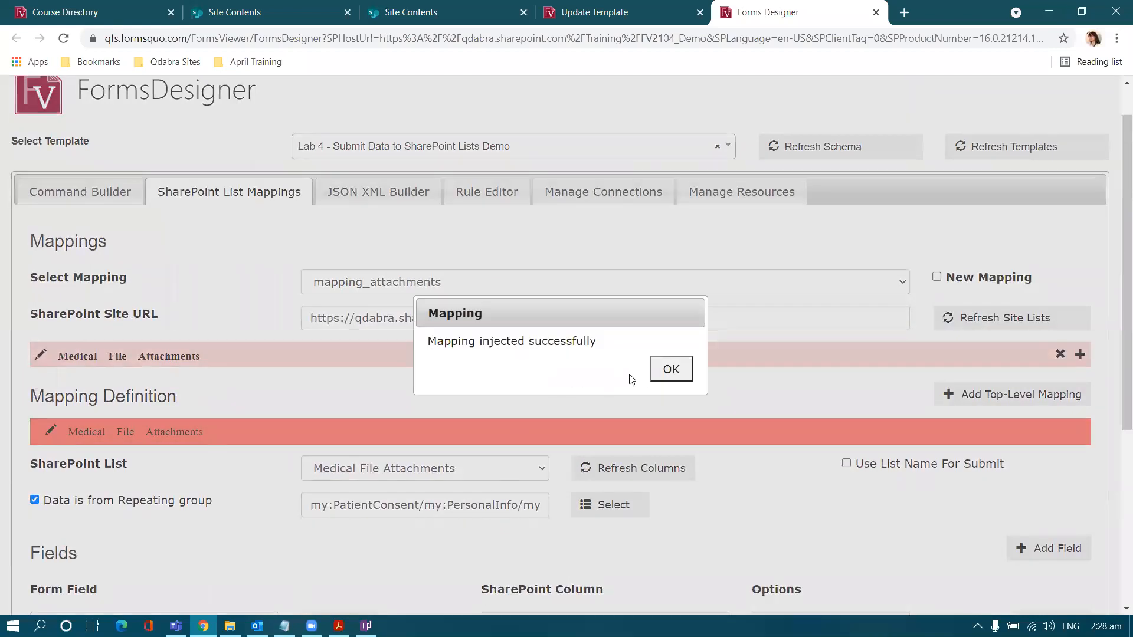
left_click(670, 371)
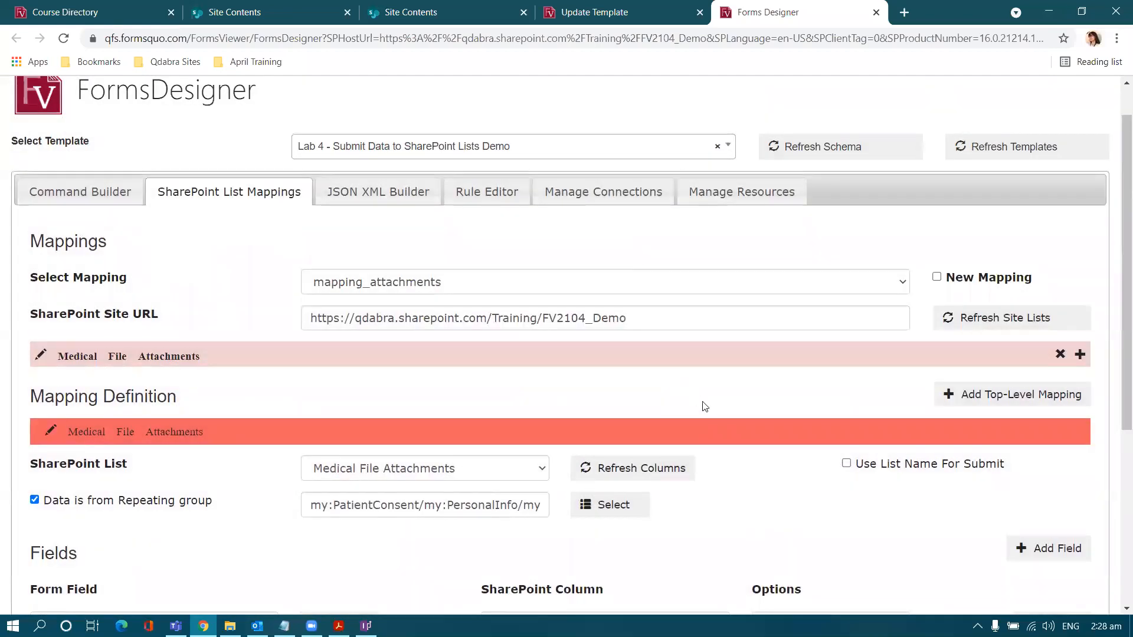
left_click(619, 9)
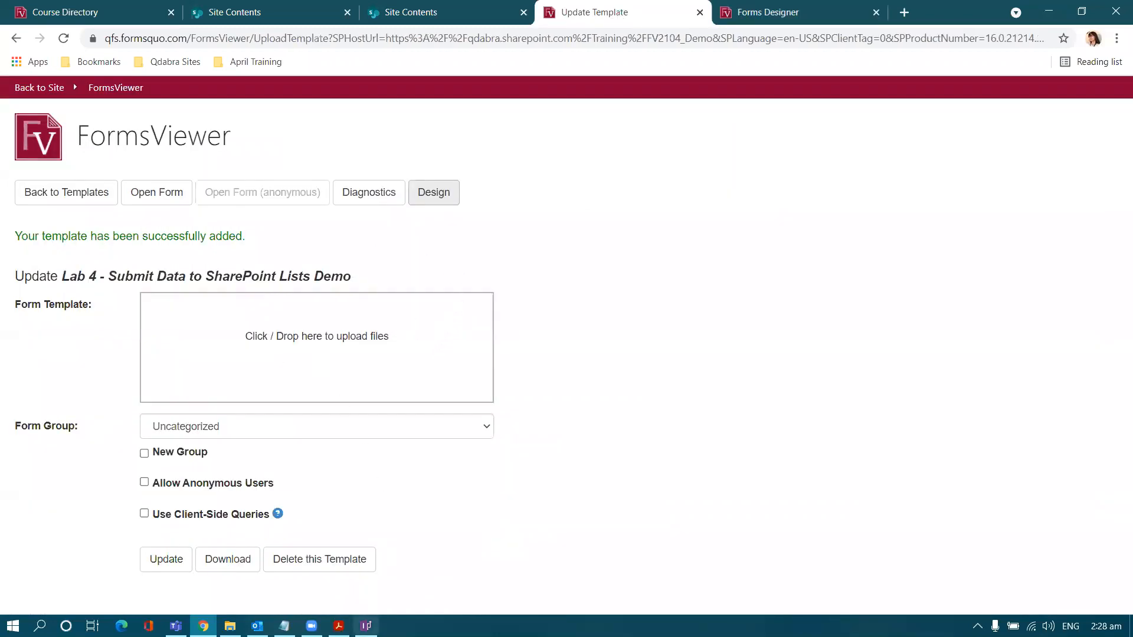
Step: Review InfoPath's Data Connections, then close InfoPath without saving
left_click(365, 625)
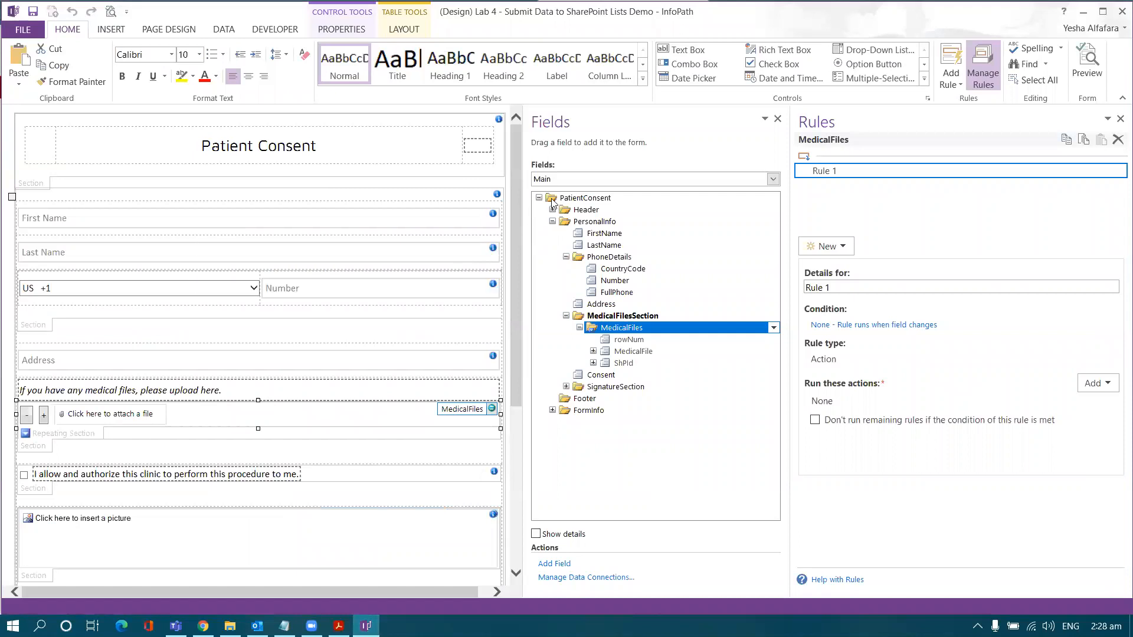
left_click(226, 31)
left_click(362, 66)
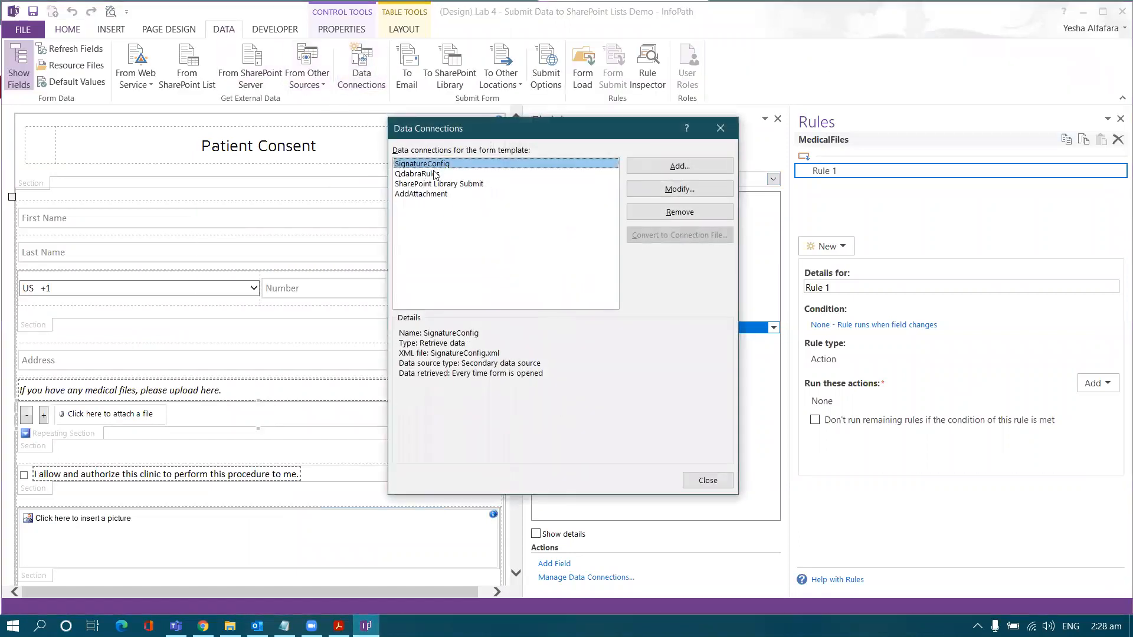
left_click(720, 128)
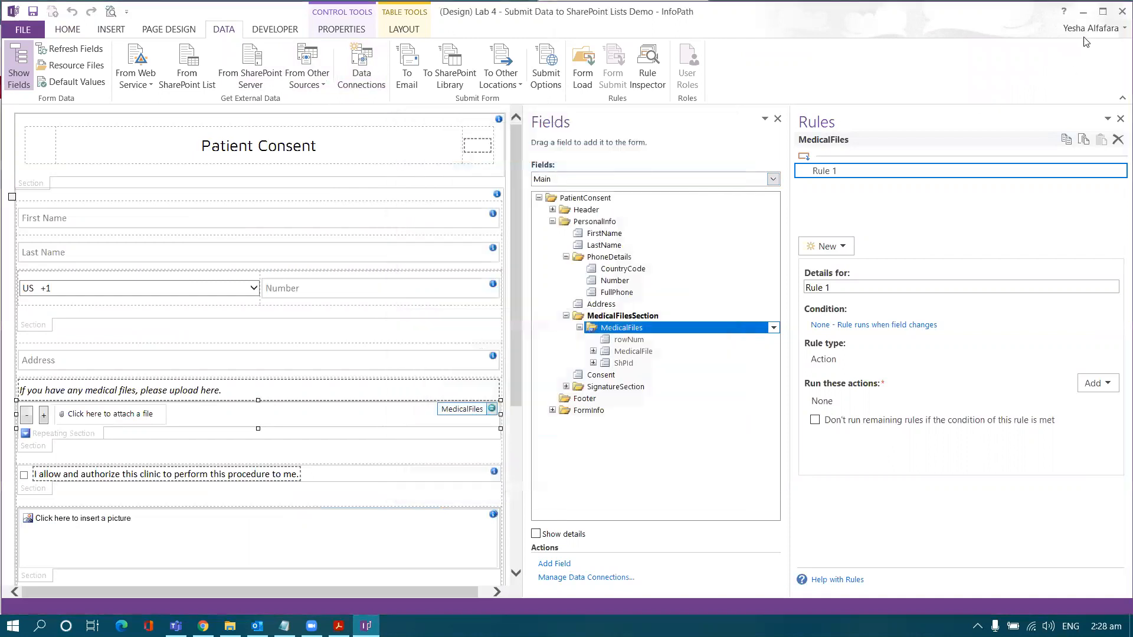
left_click(1121, 11)
left_click(576, 334)
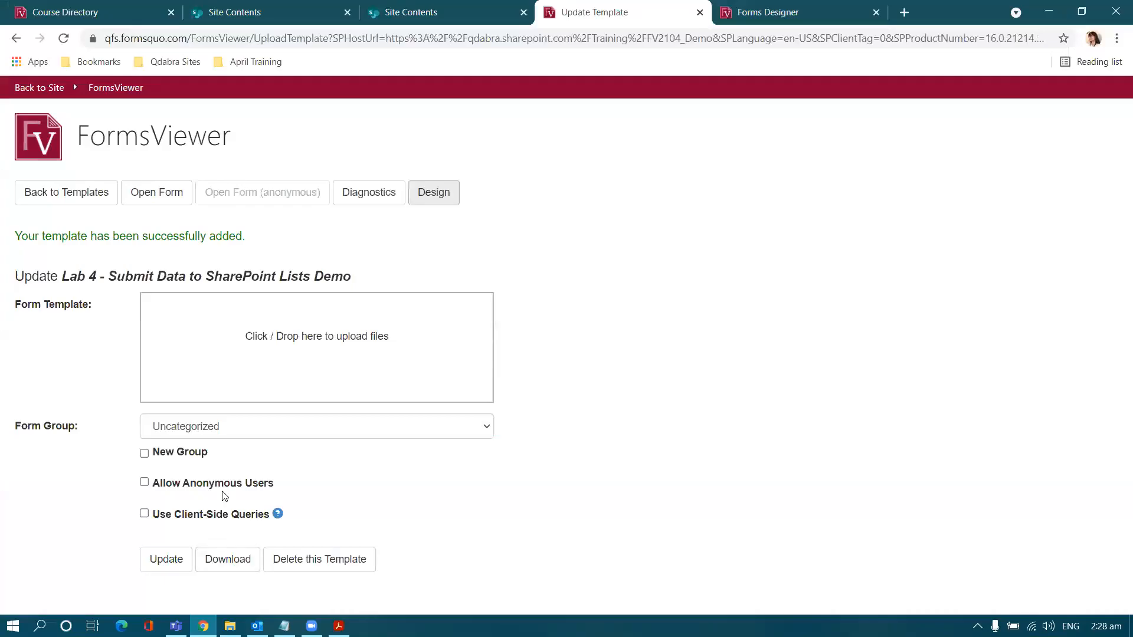
Step: Download the updated Lab 4 .xsn template and open it in Design mode from Downloads
left_click(224, 568)
left_click(160, 593)
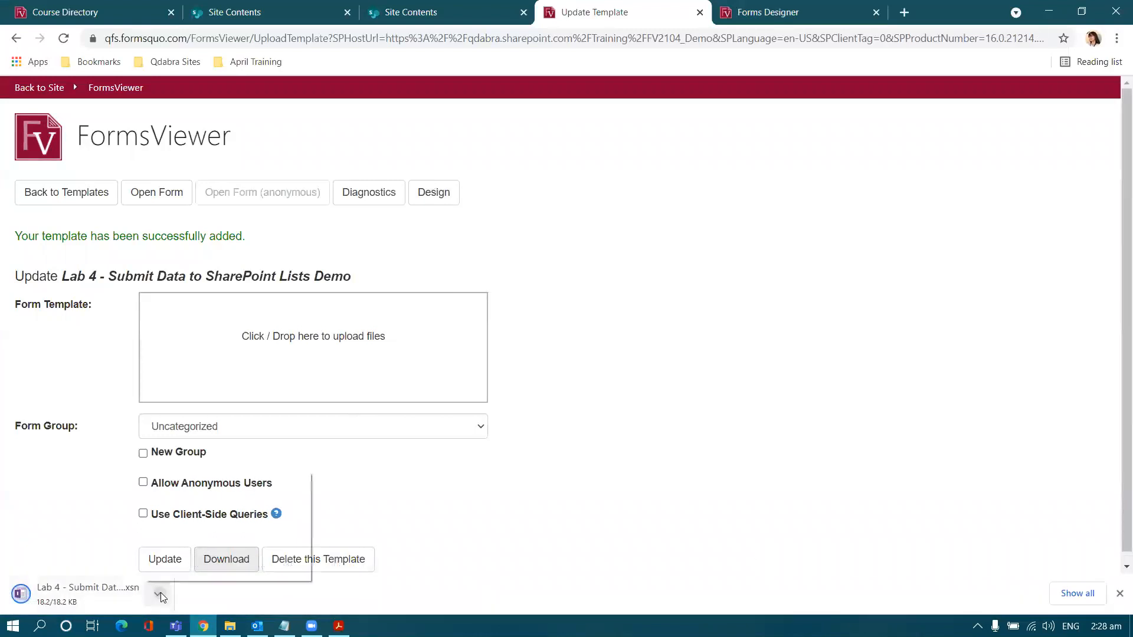
left_click(183, 544)
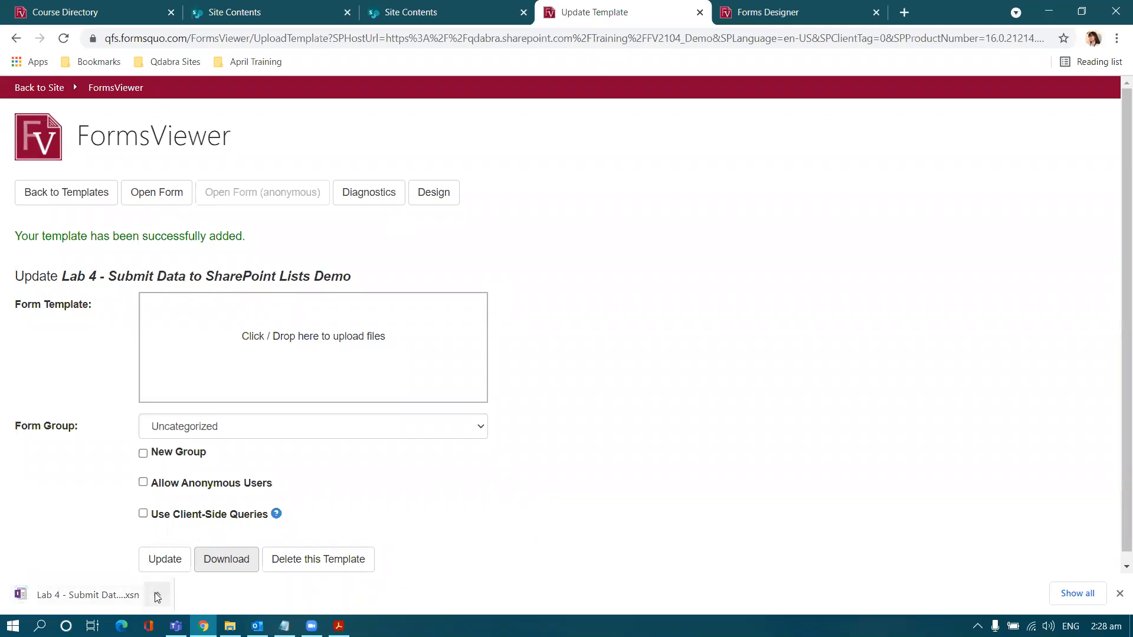
left_click(157, 598)
left_click(178, 542)
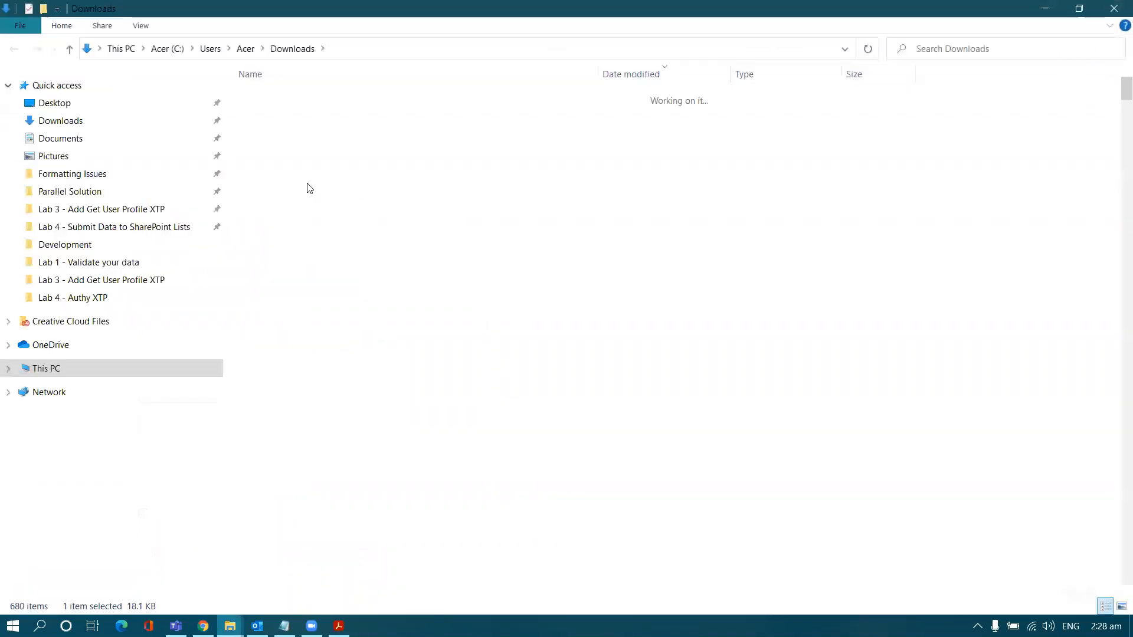
right_click(301, 114)
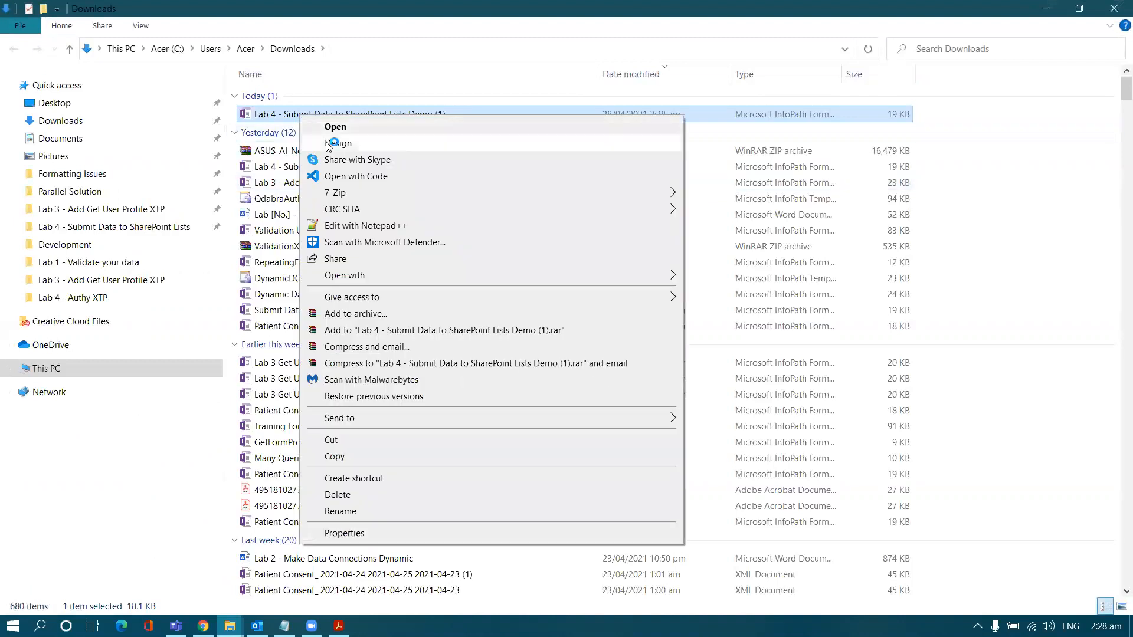
left_click(336, 144)
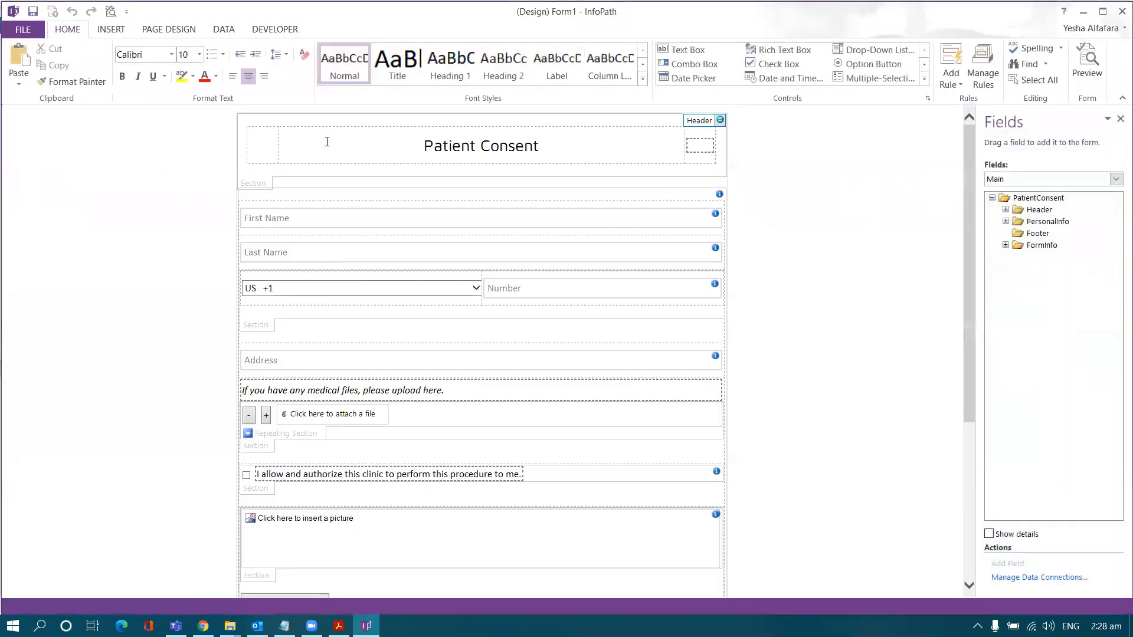
Step: Check that mapping_attachments is listed among the template's data connections
left_click(224, 30)
left_click(361, 65)
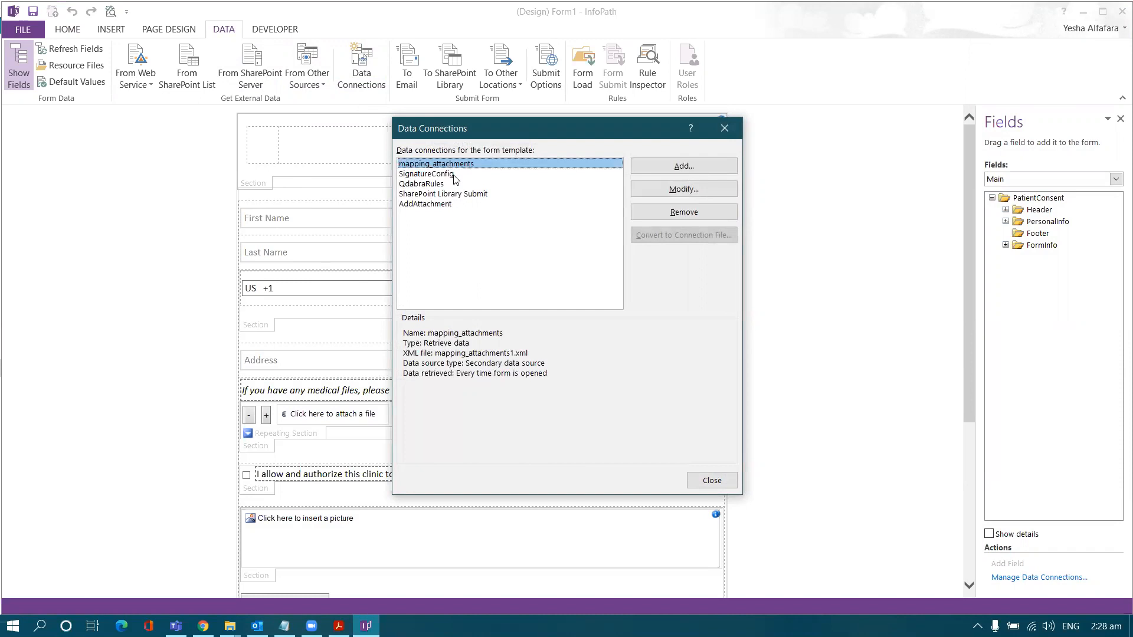
left_click(724, 128)
Step: Select the SUBMIT button on the Patient Consent form
scroll(681, 182, "down", 5)
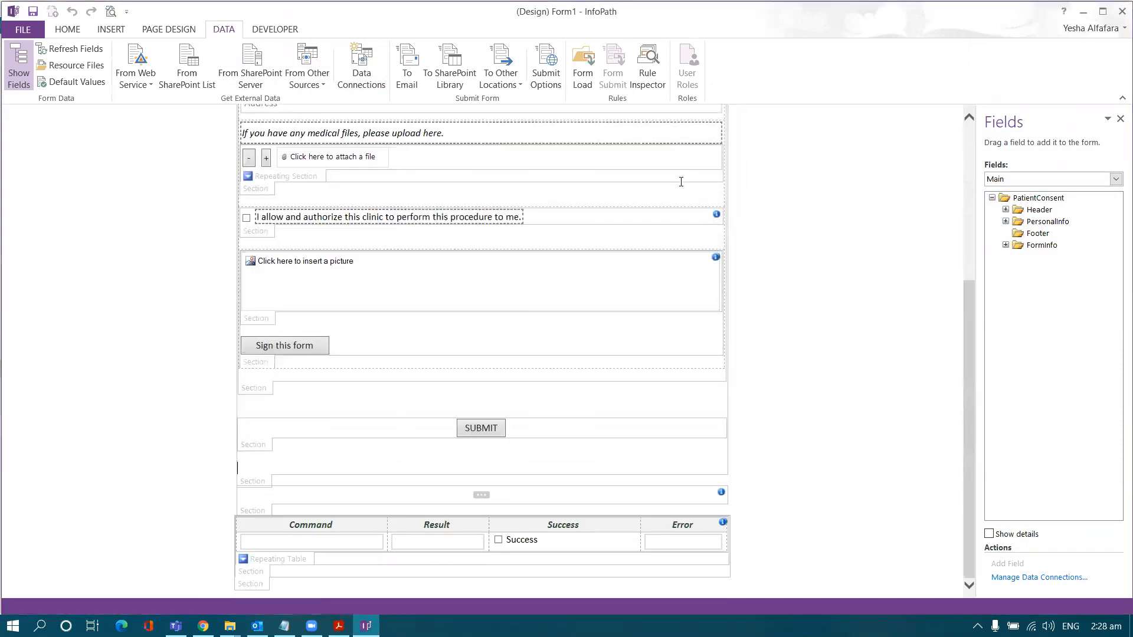
left_click(496, 426)
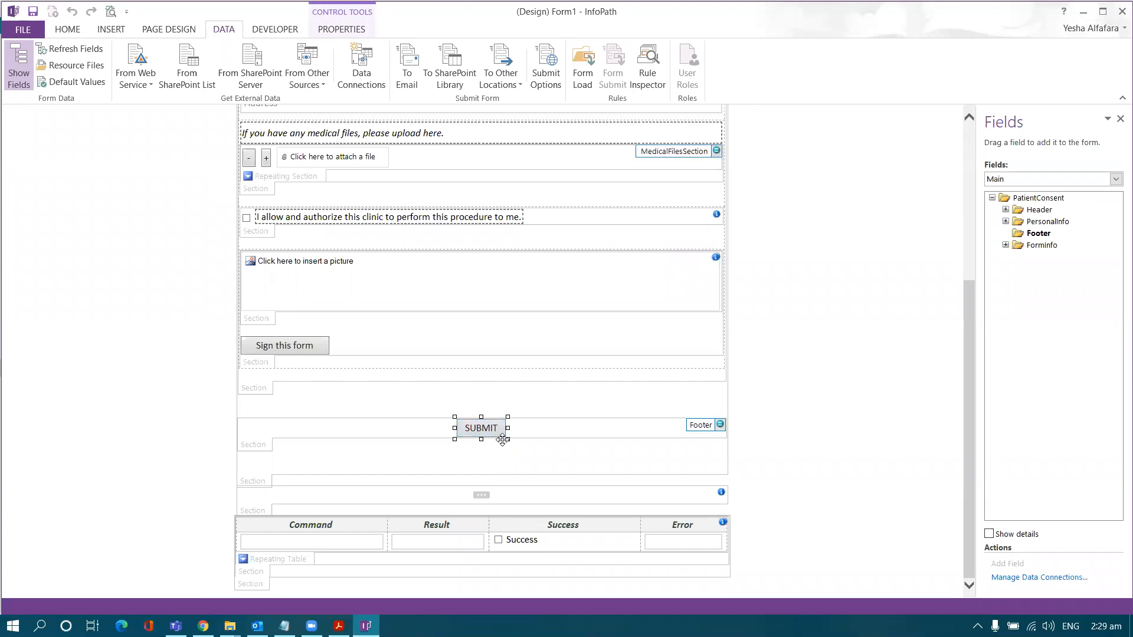
left_click(65, 31)
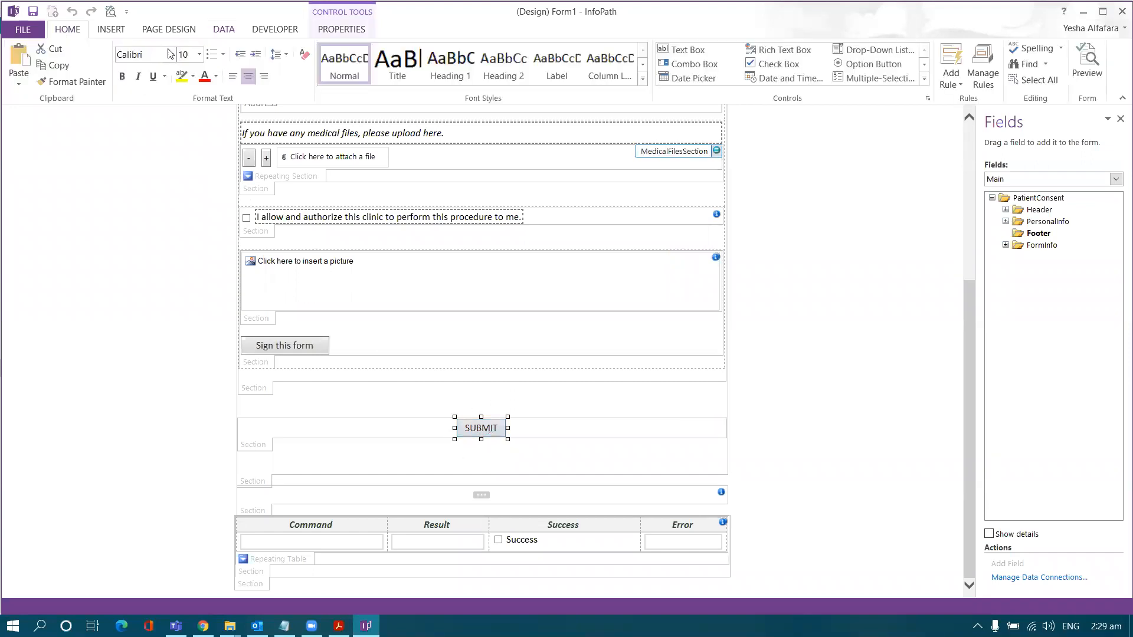
Step: Add a new action rule to the SUBMIT button after the Set Full Phone Number rule
left_click(982, 64)
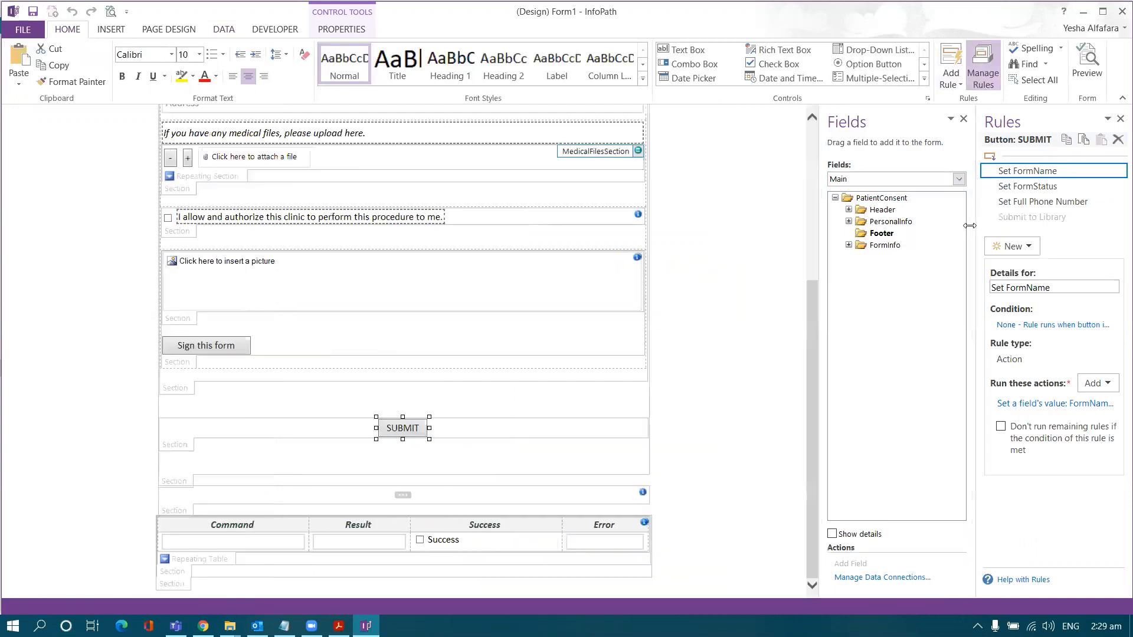
left_click_drag(969, 226, 772, 225)
left_click(838, 202)
left_click(813, 248)
left_click(838, 293)
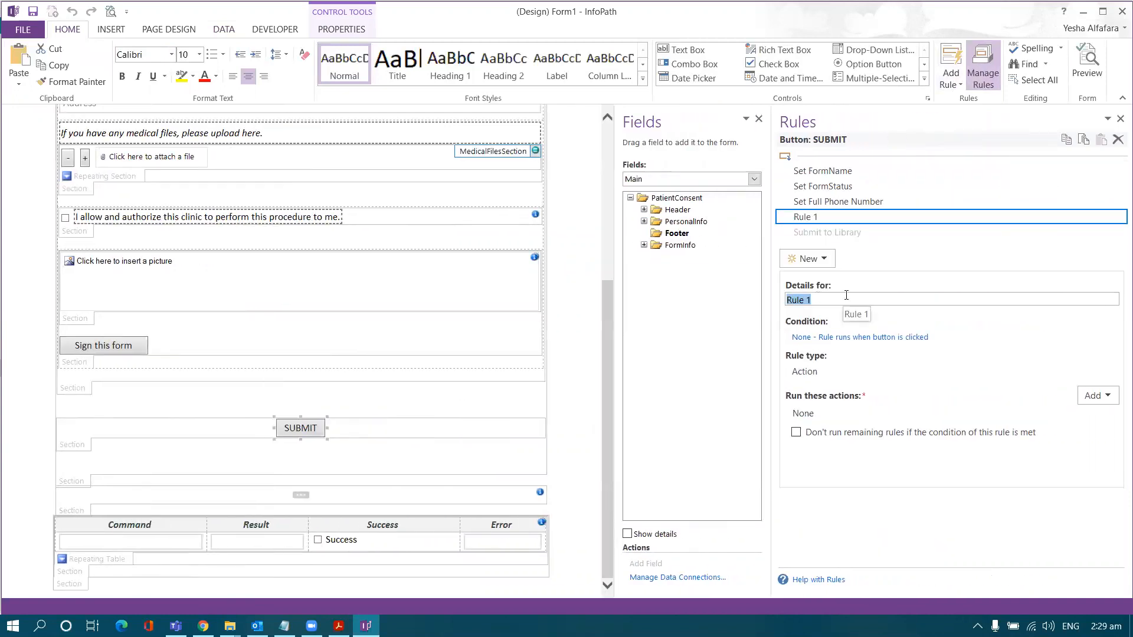
Step: Name the new rule 'Submit to List'
key("Caps_Lock")
type("S")
key("Caps_Lock")
type("ubmit to")
key("Caps_Lock")
type("L")
key("Caps_Lock")
type("is")
Step: Copy the 'SubmitToSharePointList /mapping=mapping_attachments /dsname=AddAttachment' line from page 11 of the lab guide
key("alt+Tab")
scroll(383, 467, "down", 3)
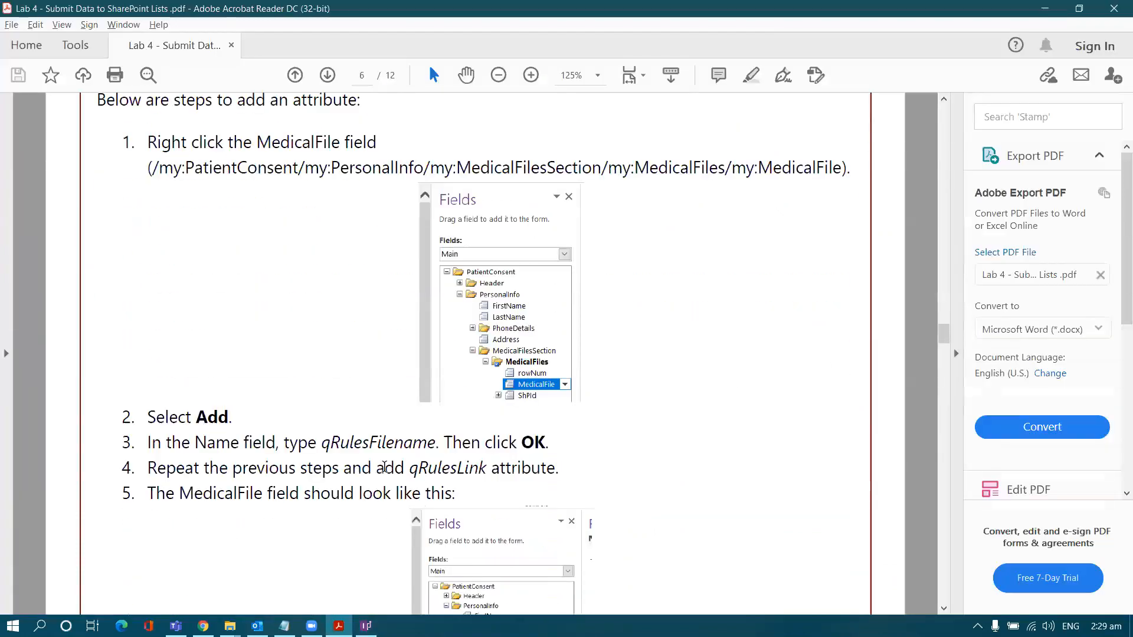
scroll(383, 468, "down", 12)
scroll(942, 412, "down", 20)
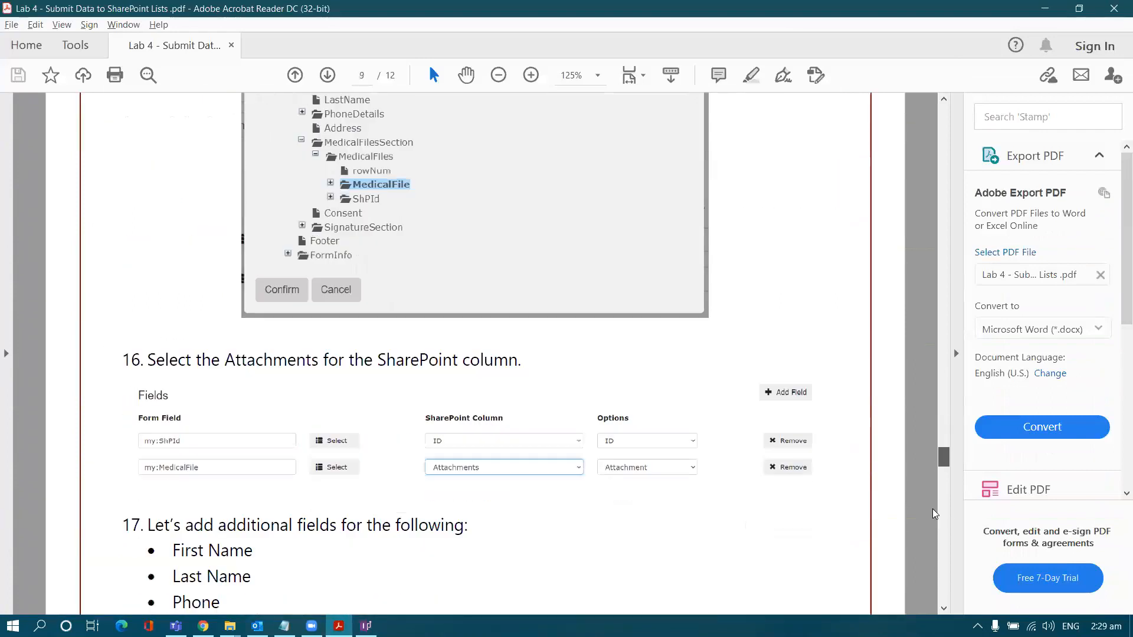
scroll(934, 513, "down", 20)
scroll(926, 564, "down", 5)
scroll(926, 555, "up", 15)
left_click_drag(148, 422, 725, 429)
key("ctrl+c")
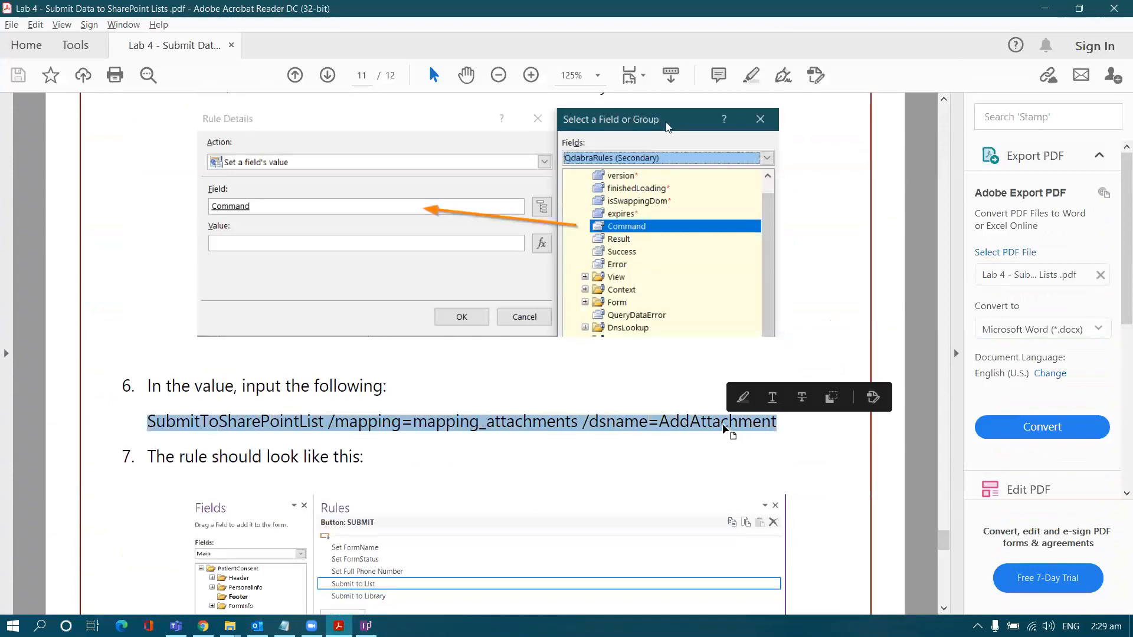
key("alt+Tab")
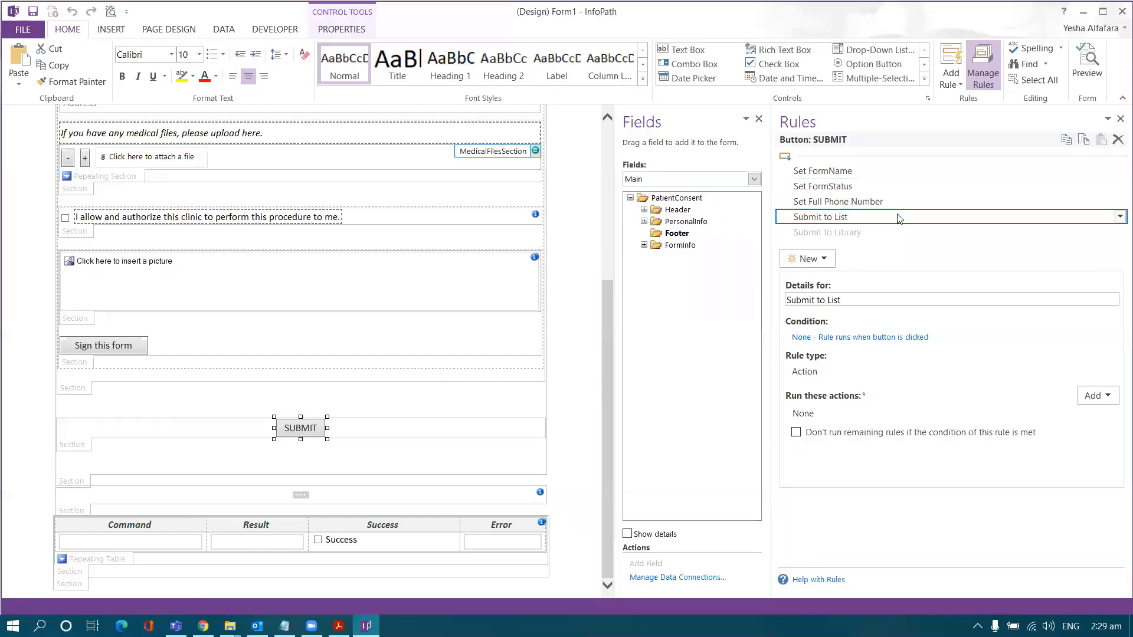
Step: Add a Set a field's value action for QdabraRules Command, pasting in the SubmitToSharePointList command
left_click(1089, 397)
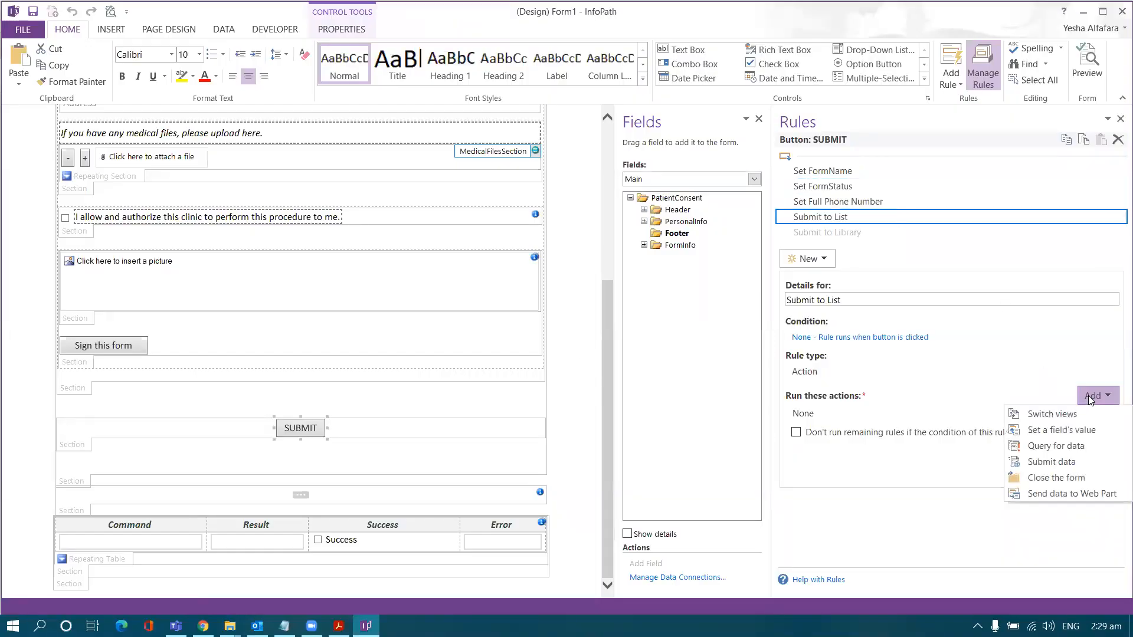
left_click(1059, 430)
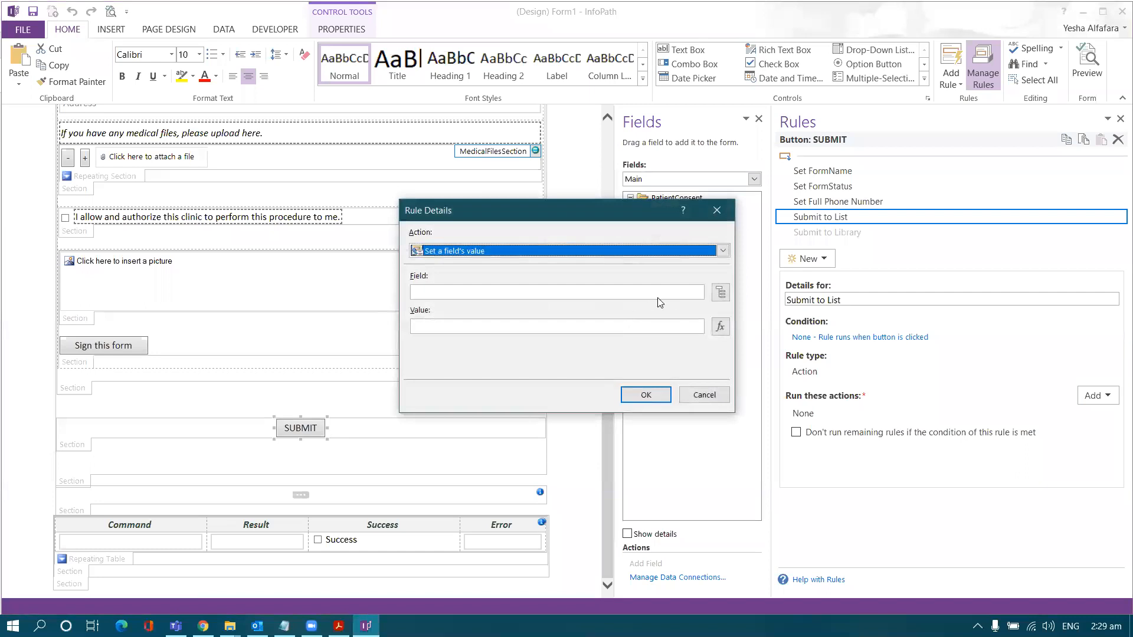
mouse_move(582, 208)
left_mouse_down()
mouse_move(492, 204)
mouse_move(576, 193)
left_mouse_up()
left_click(624, 290)
left_click(534, 226)
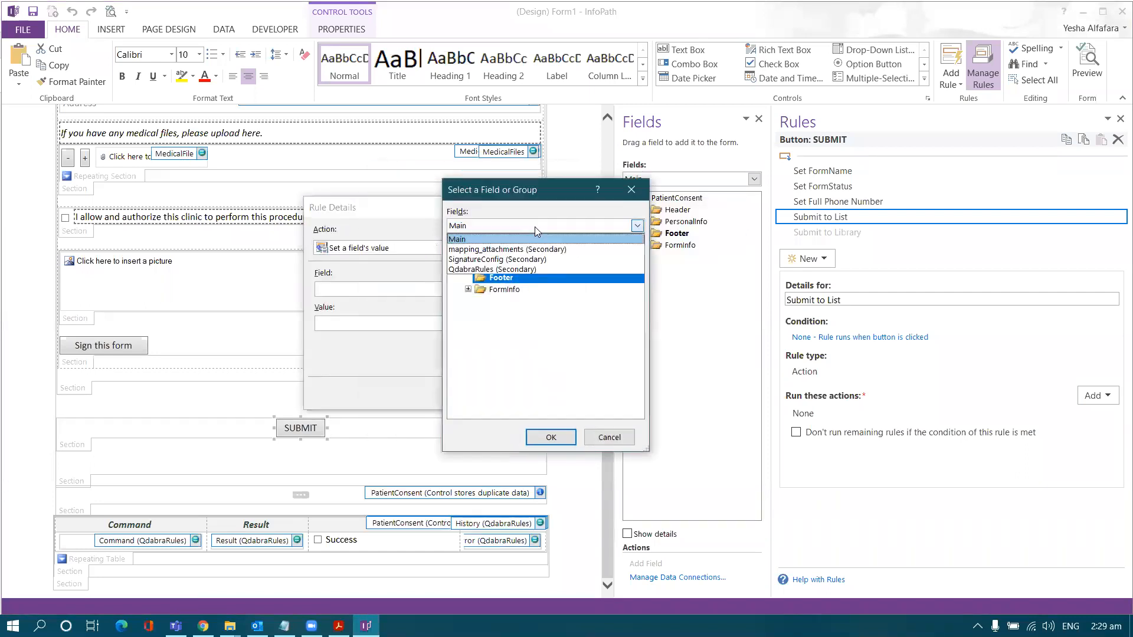
left_click(515, 270)
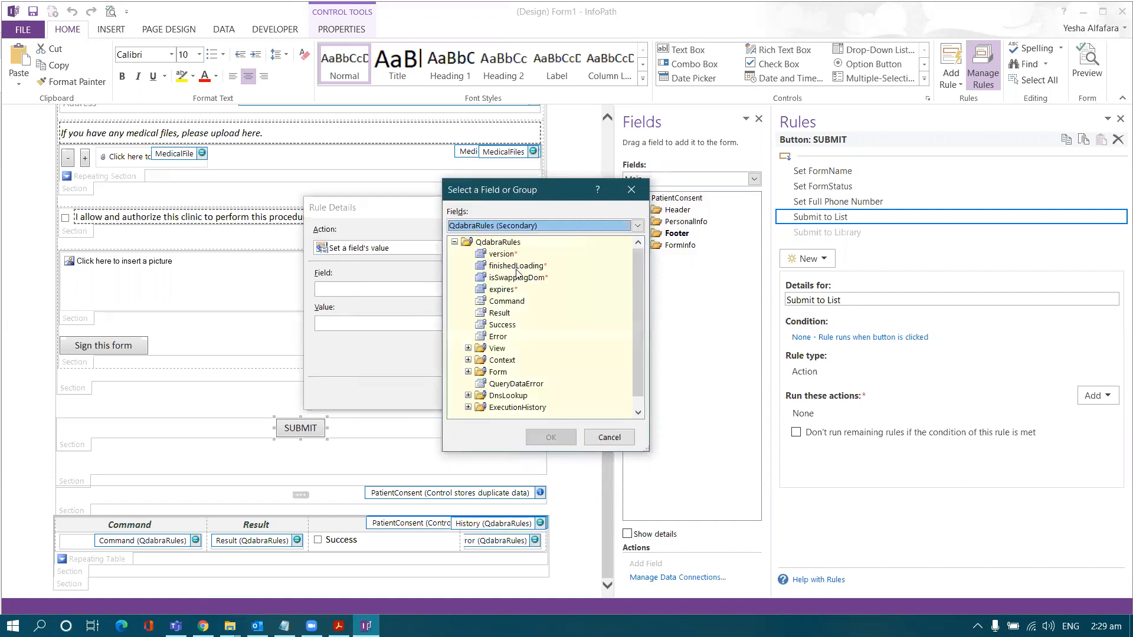
double_click(502, 301)
left_click(461, 324)
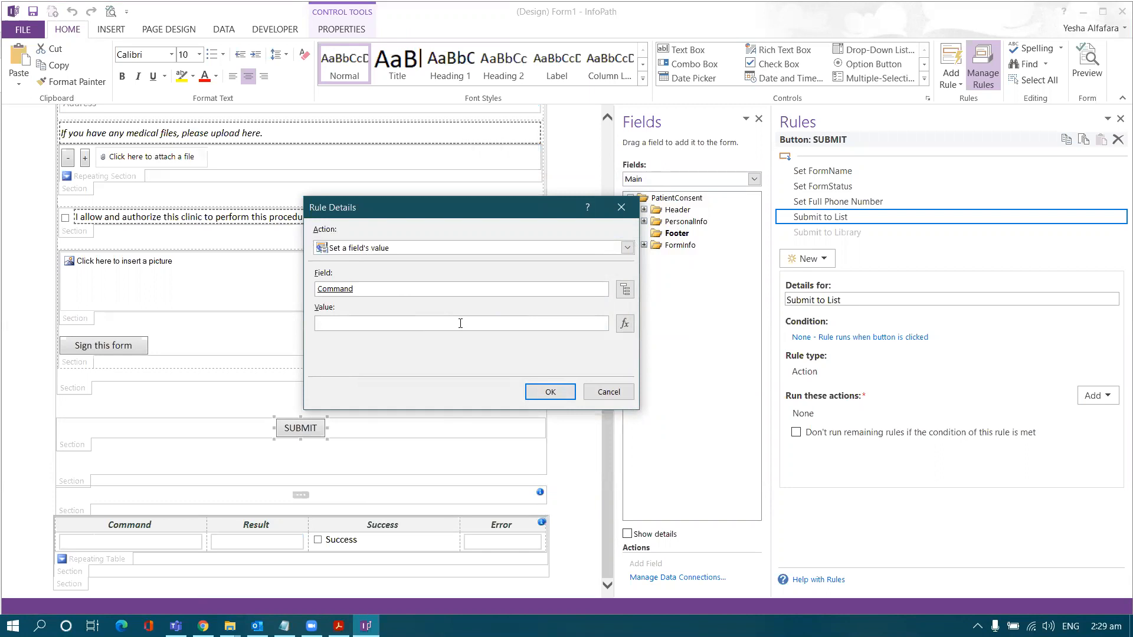
key("ctrl+v")
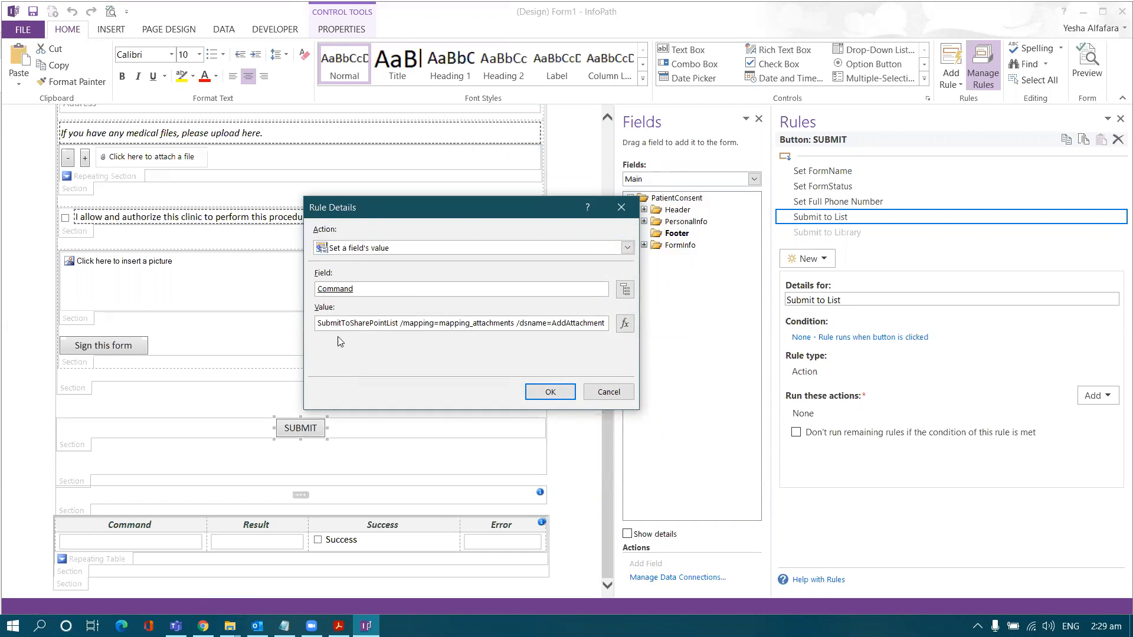
Step: Review the command's mapping_attachments and AddAttachment parameters, then confirm the action
double_click(366, 320)
double_click(467, 326)
left_click(486, 326)
double_click(454, 327)
double_click(481, 325)
double_click(464, 326)
double_click(484, 326)
double_click(528, 325)
double_click(566, 326)
left_click(509, 323)
left_click_drag(316, 323, 651, 323)
left_click(535, 326)
left_click(561, 393)
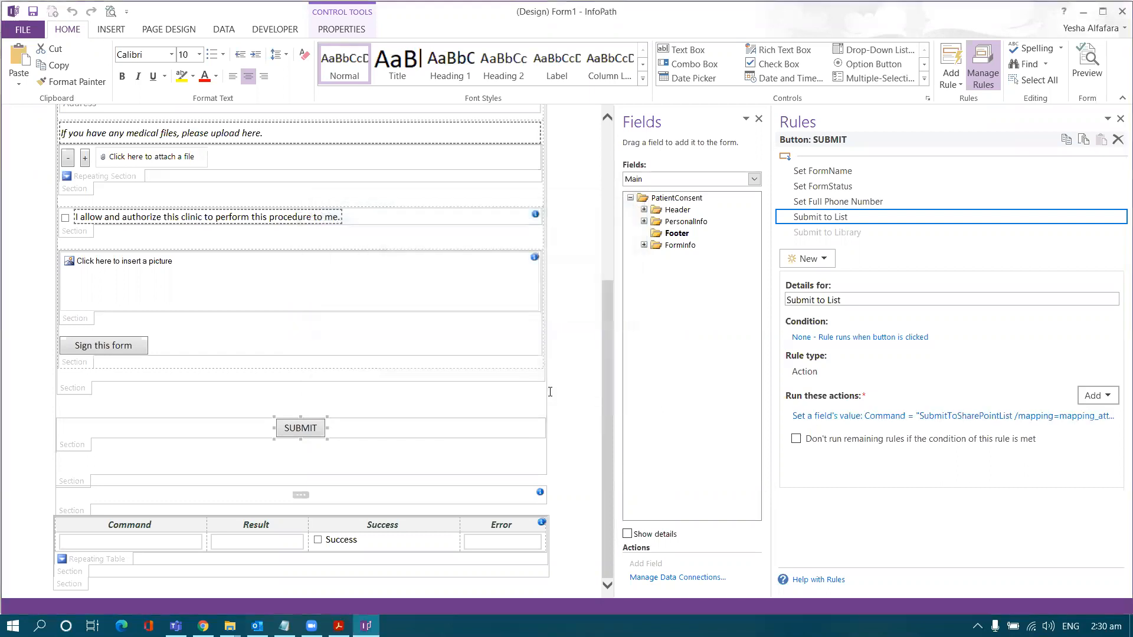
Step: Save the template over 'Lab 4 - Submit Data to SharePoint Lists Demo' in the Lab 4 folder
left_click(23, 29)
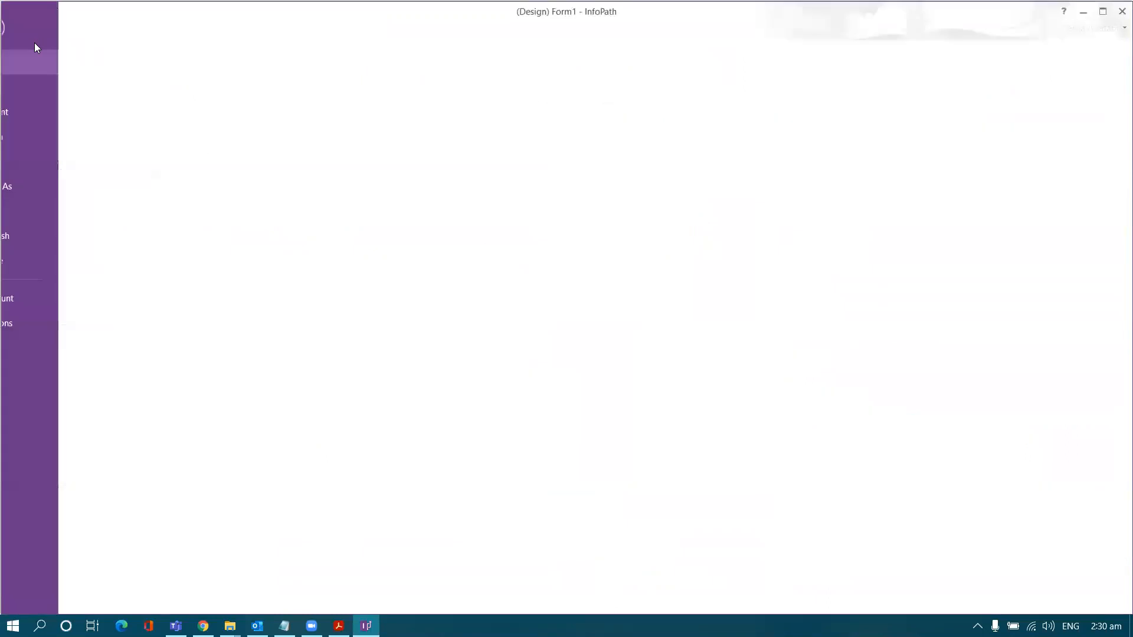
left_click(47, 180)
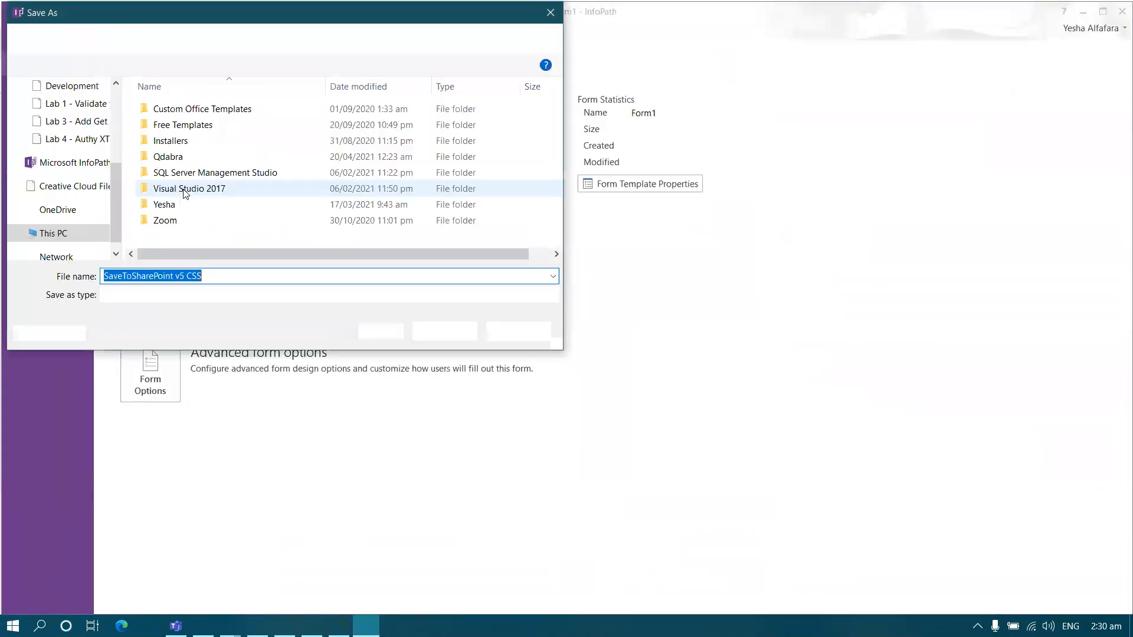
scroll(88, 148, "up", 2)
left_click(70, 121)
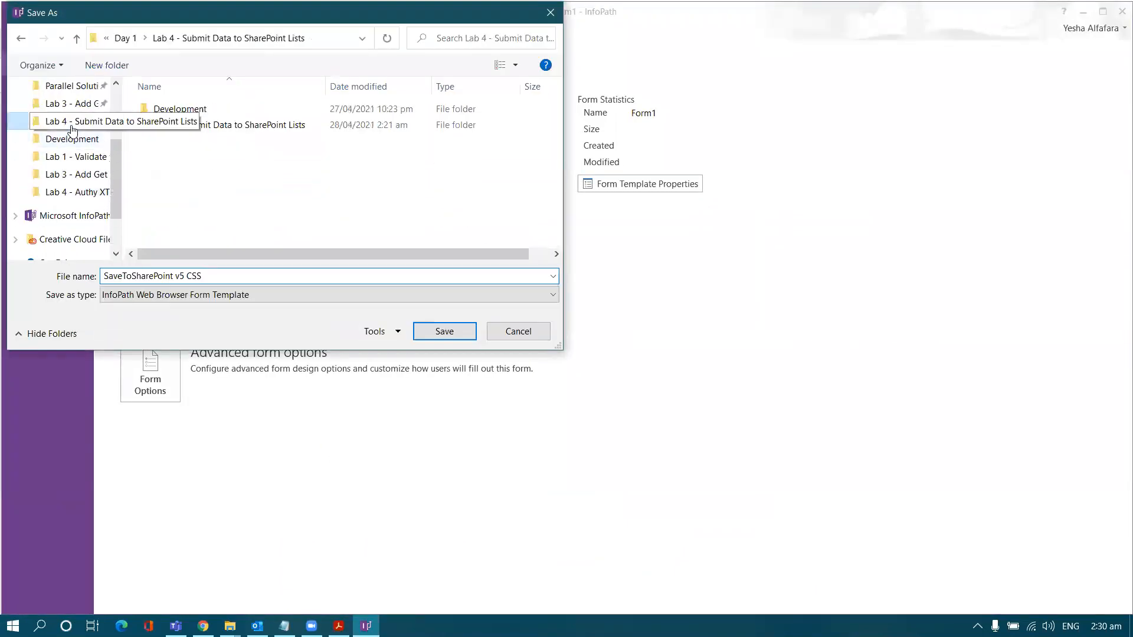
double_click(177, 124)
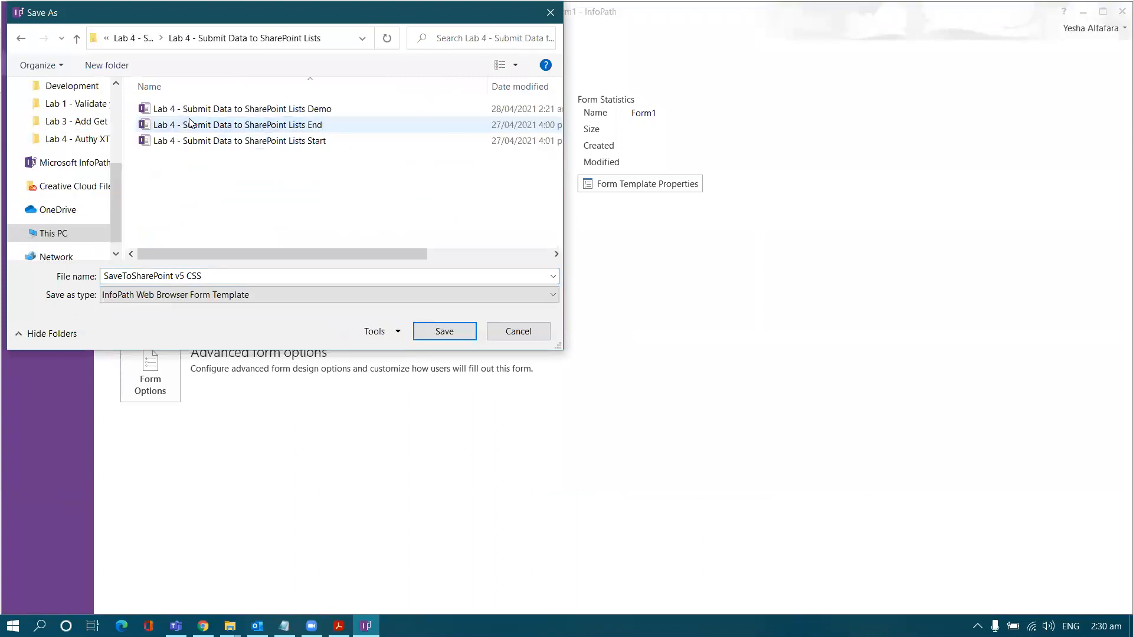
left_click(186, 111)
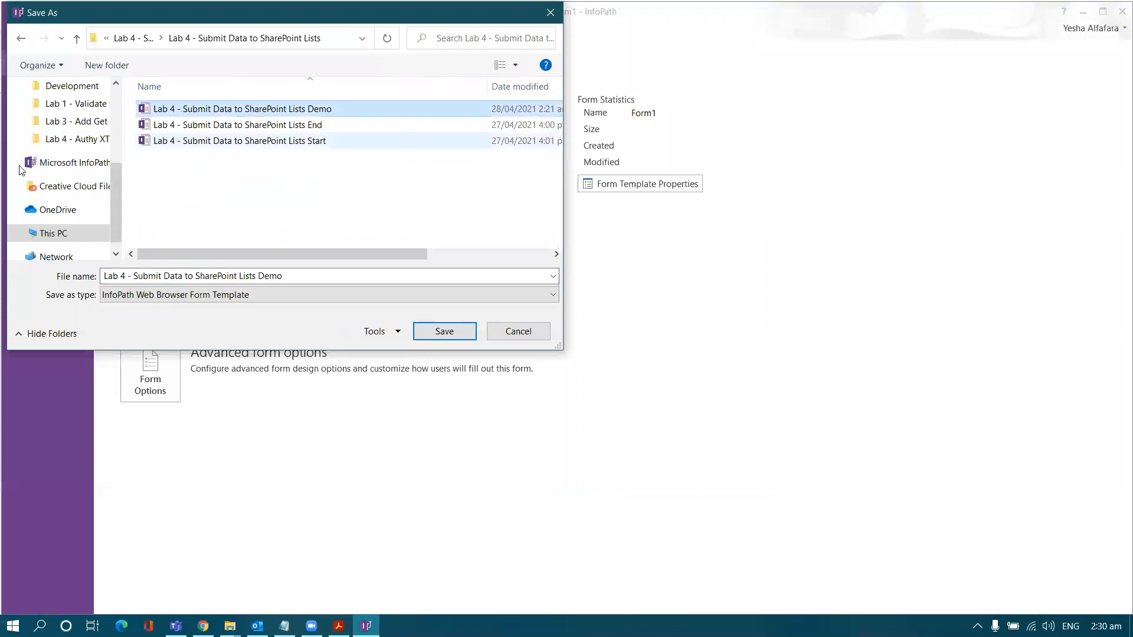
left_click(444, 331)
left_click(527, 343)
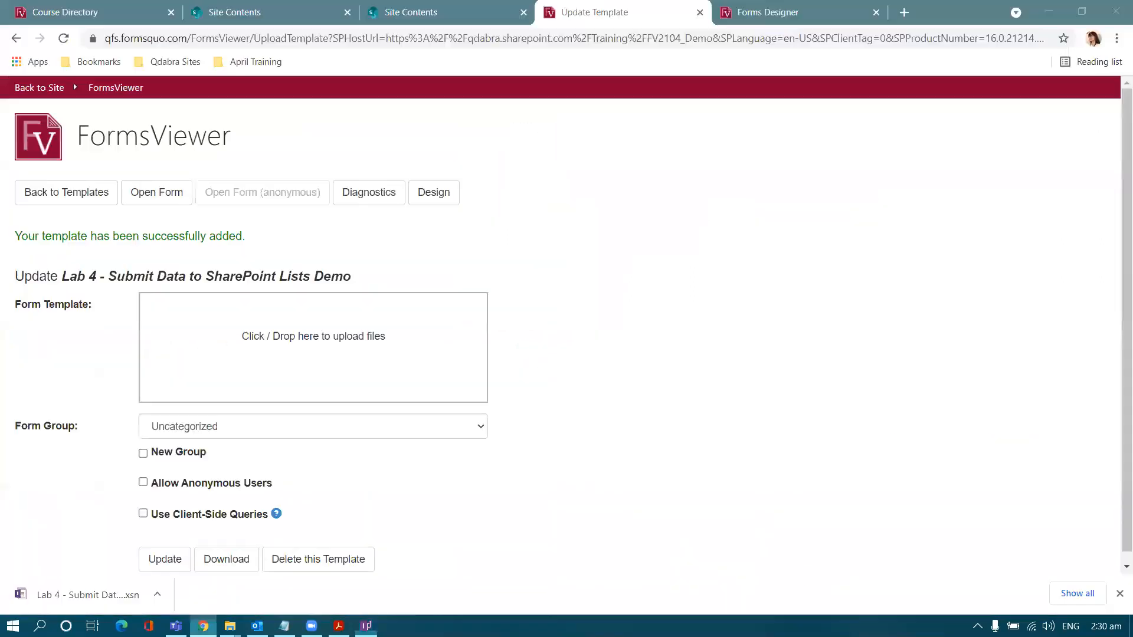
Step: Update the FormsViewer Demo template with the newly saved .xsn and open the form
left_click(296, 366)
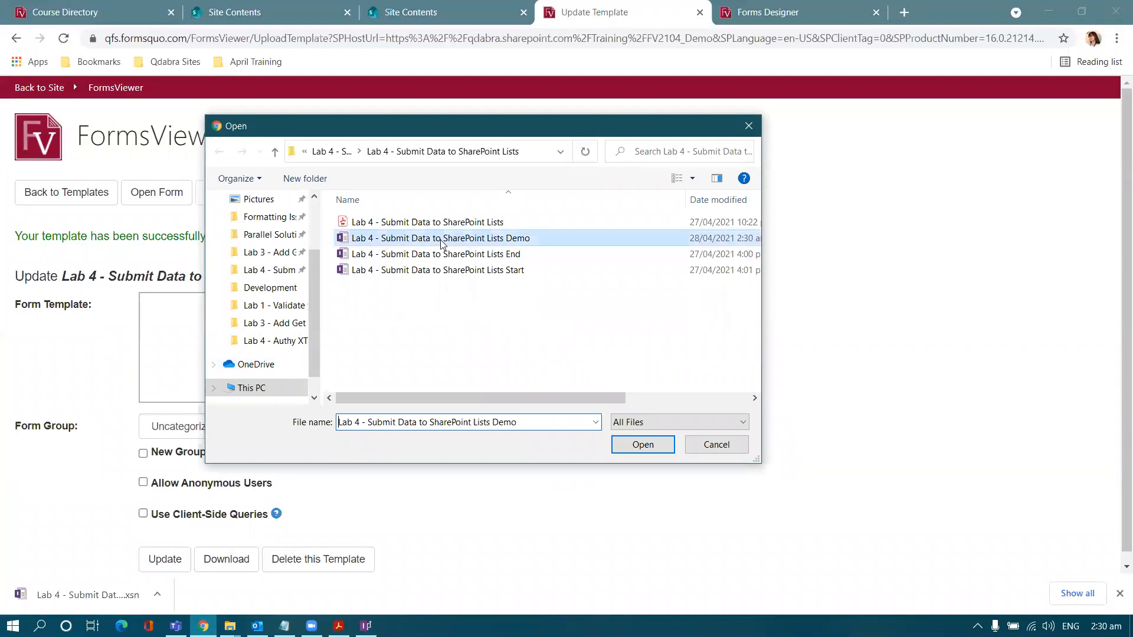
double_click(413, 239)
scroll(179, 547, "down", 1)
left_click(165, 549)
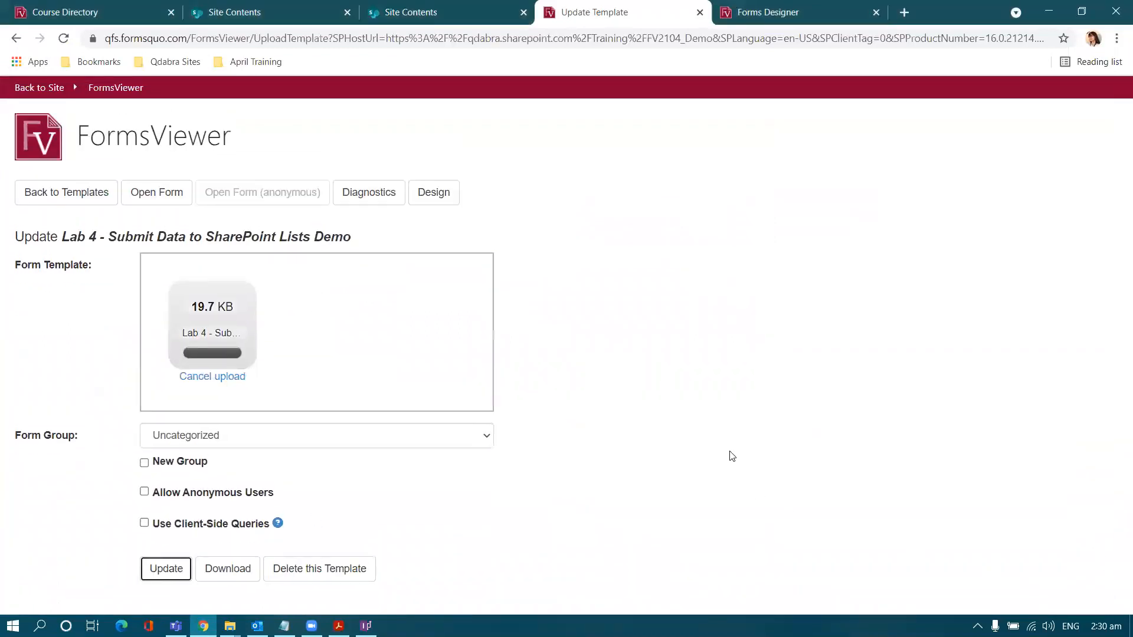
left_click(876, 12)
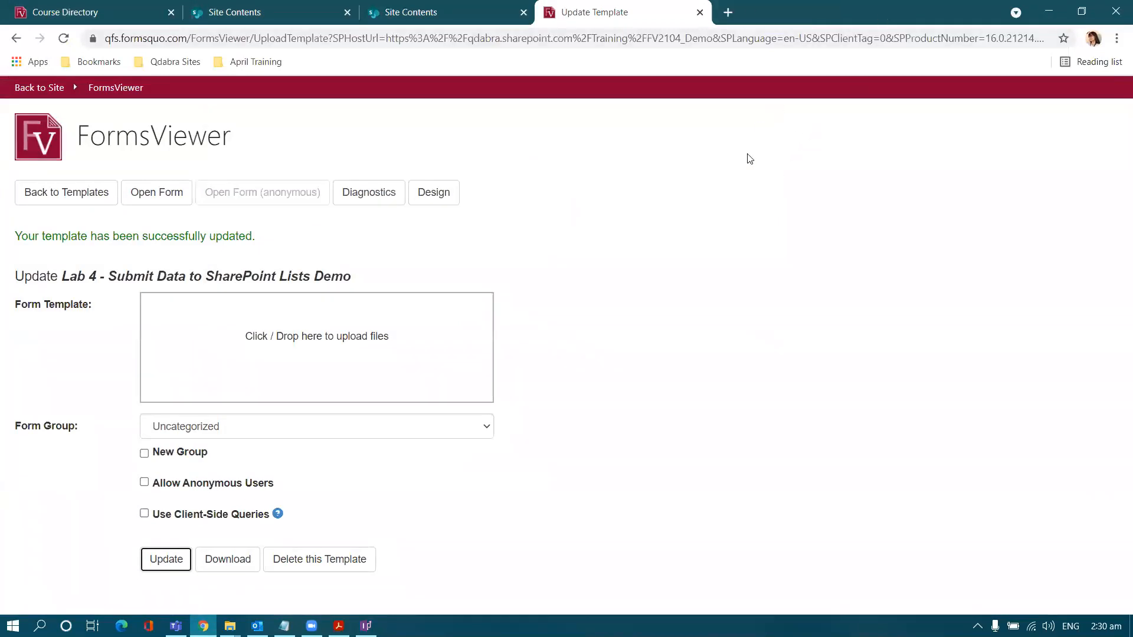
left_click(134, 200)
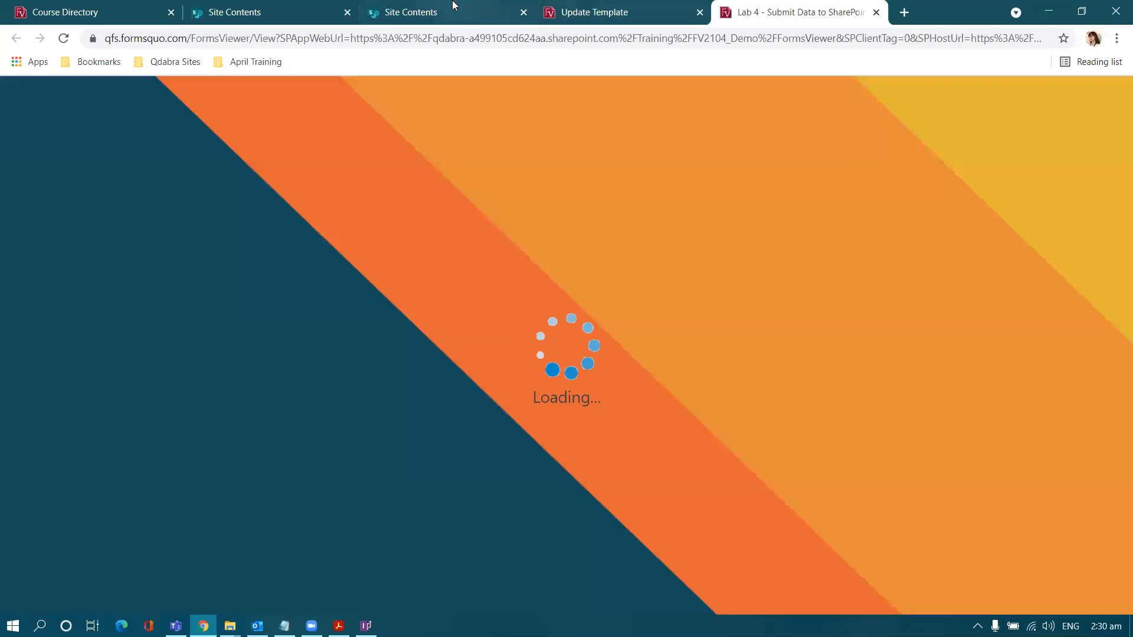
Step: Close the Update Template tab and open SharePoint's empty Medical File Attachments list
left_click(484, 11)
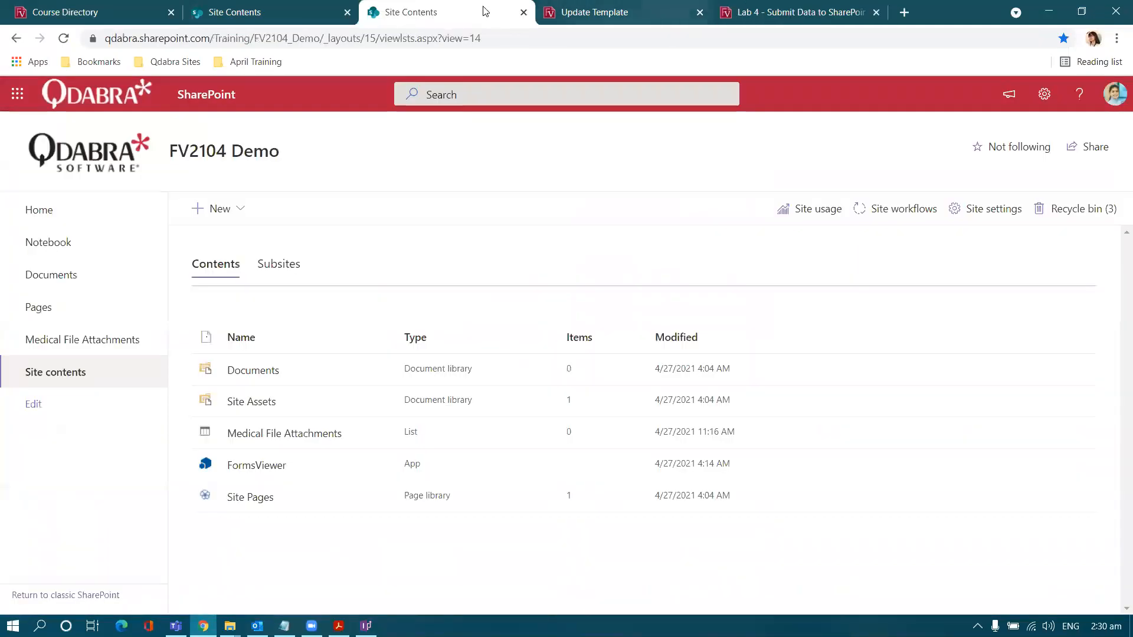
left_click(700, 12)
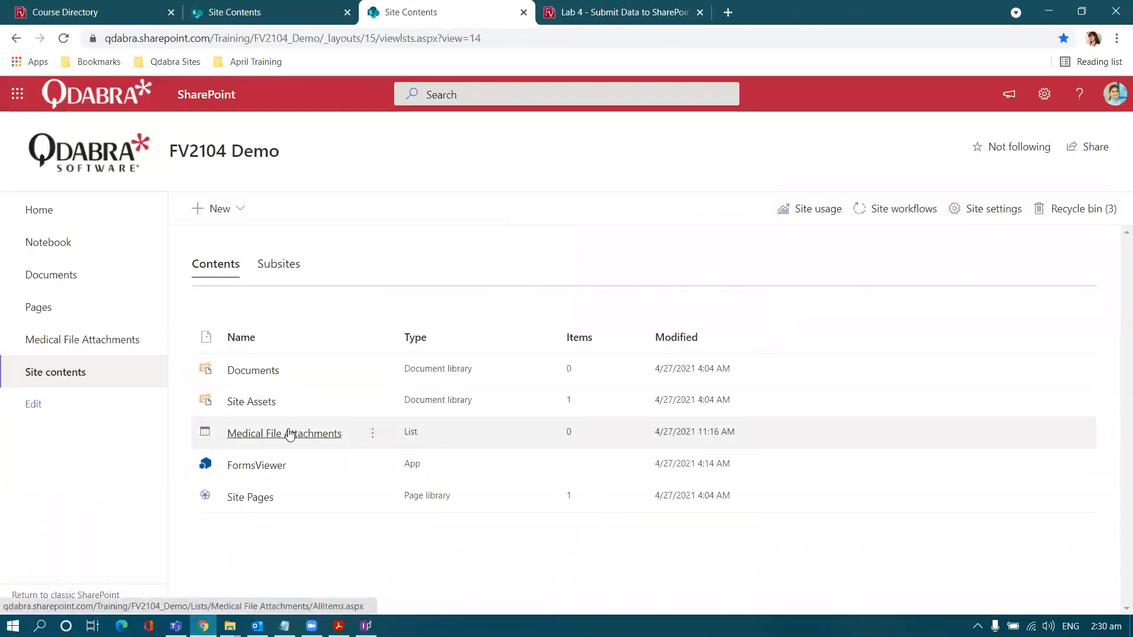
left_click(289, 435)
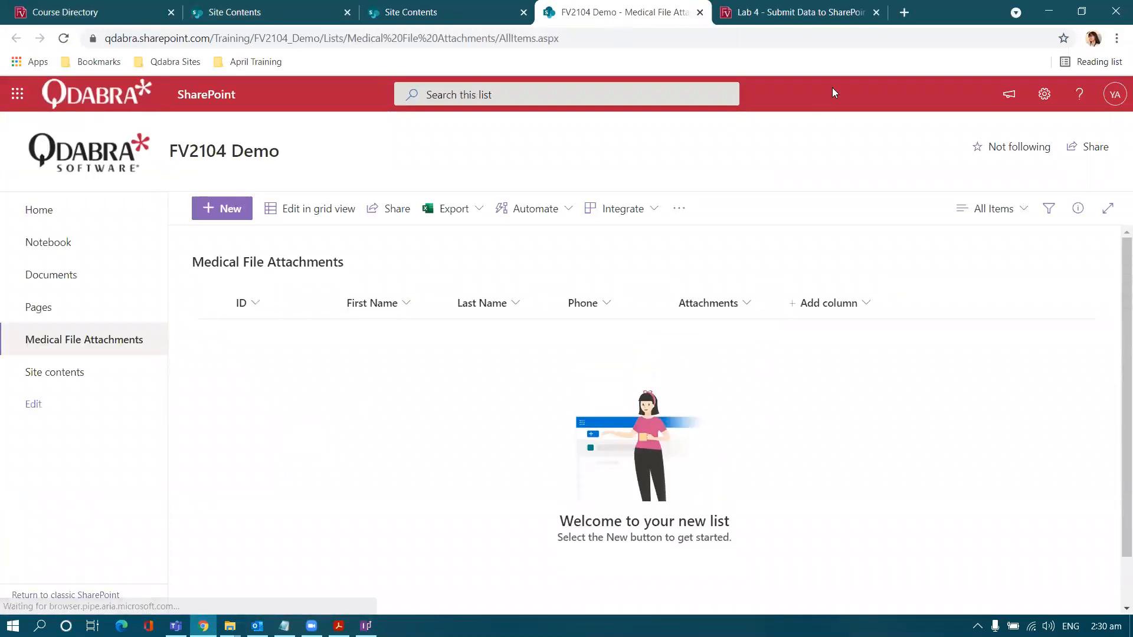
key("ctrl+Tab")
Step: Fill in the patient's first name, last name, phone number and address
left_click(580, 223)
key("Tab")
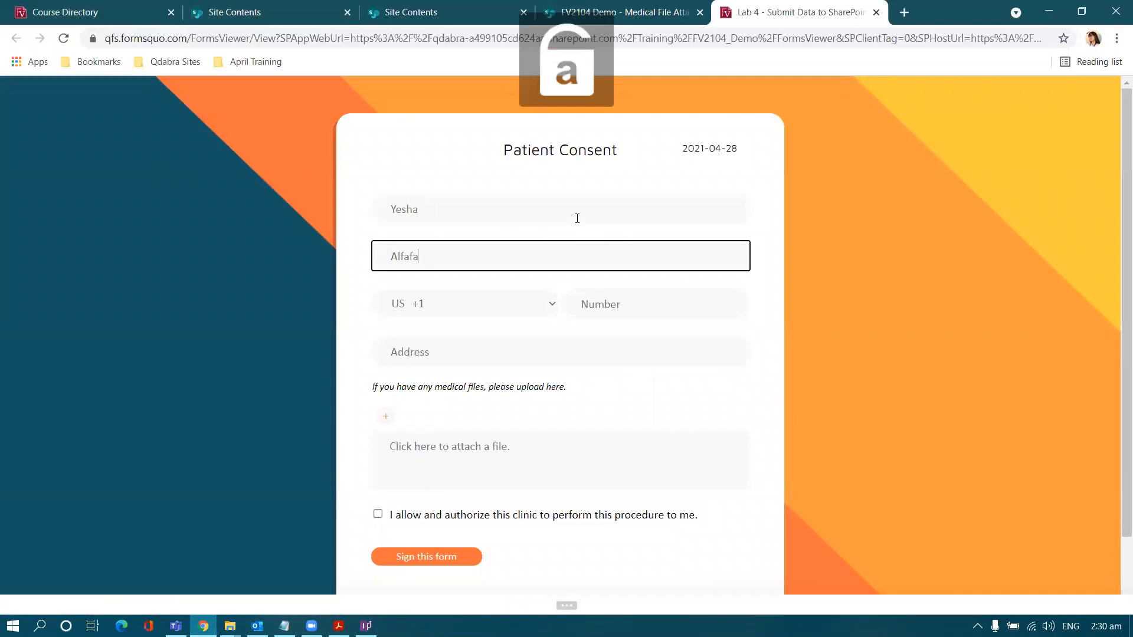
left_click(603, 310)
type("98632342")
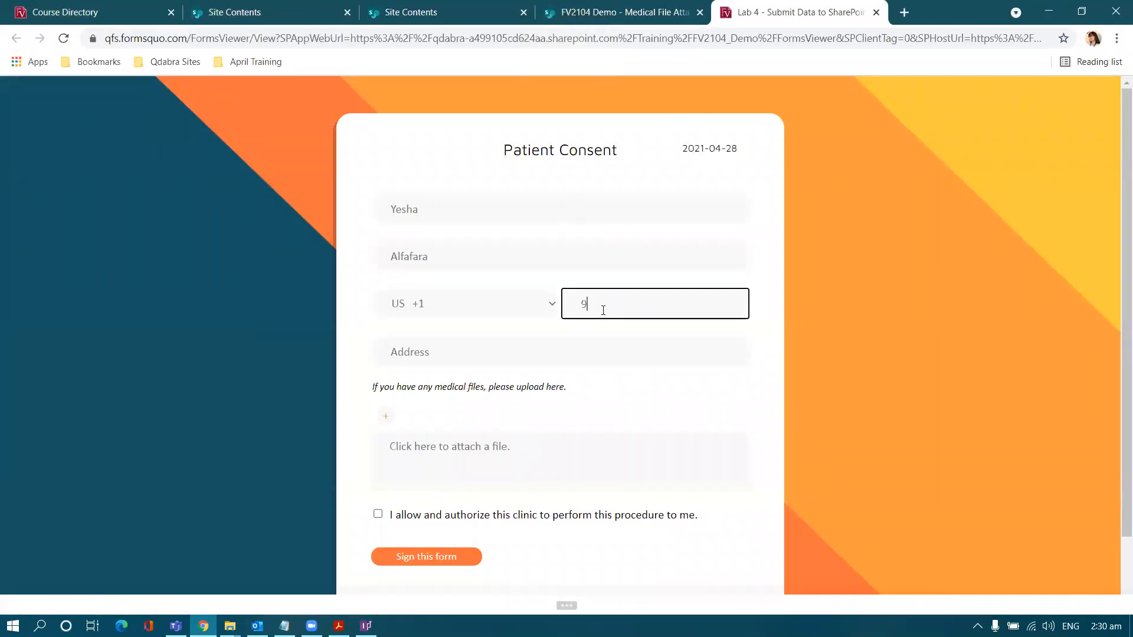
left_click(570, 339)
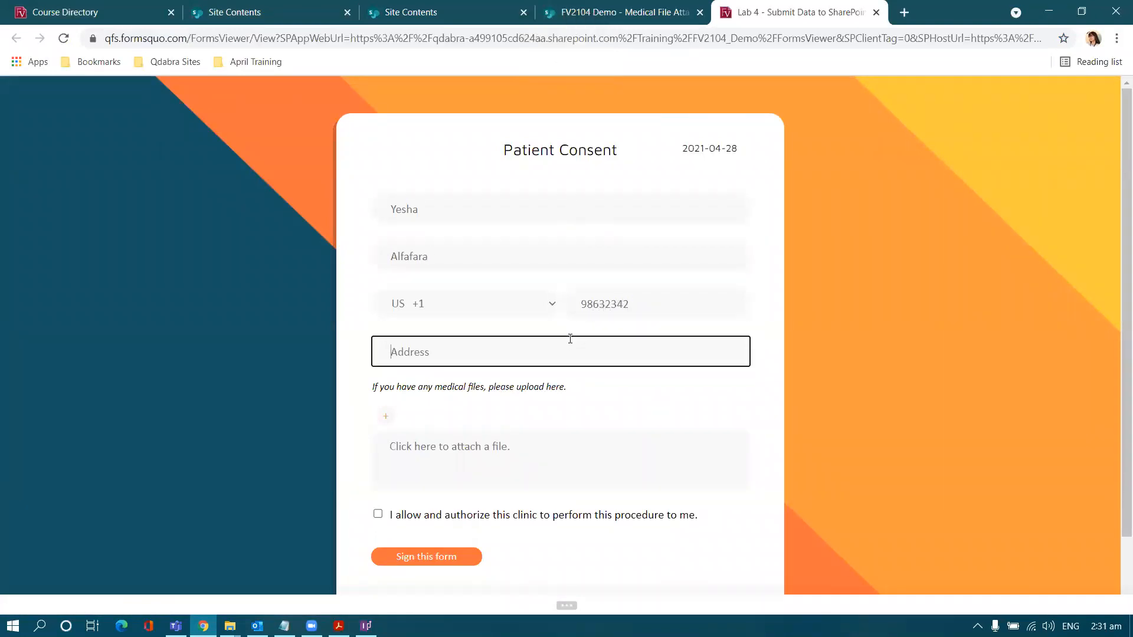
type("Philippines")
Step: Attach Medical File 3.pdf, tick the consent box, and submit the form
left_click(475, 448)
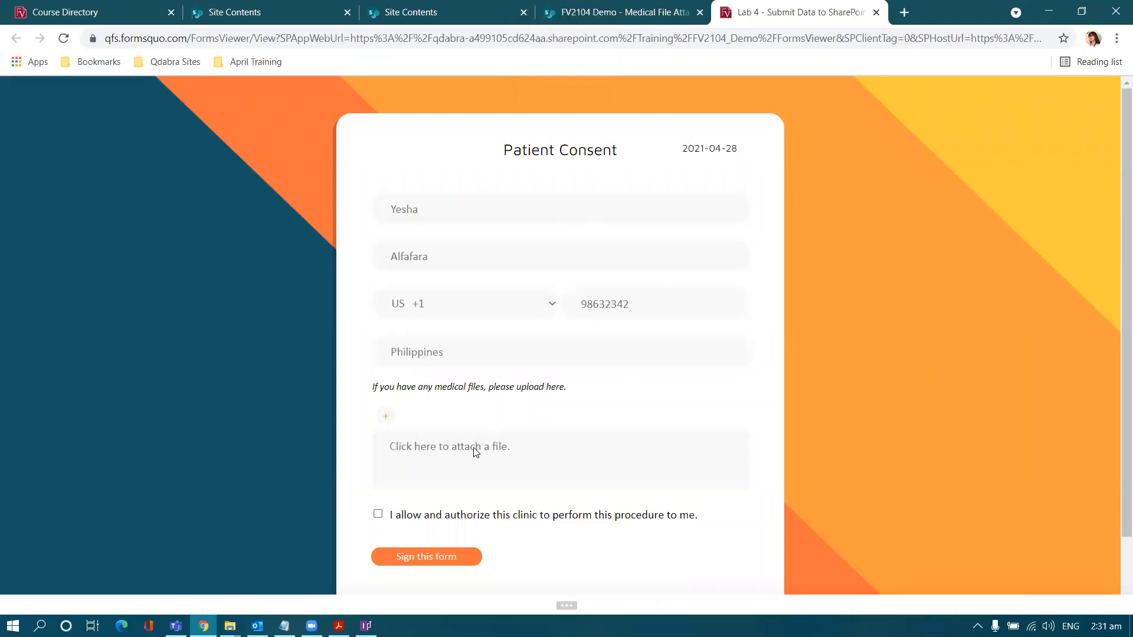
left_click(473, 317)
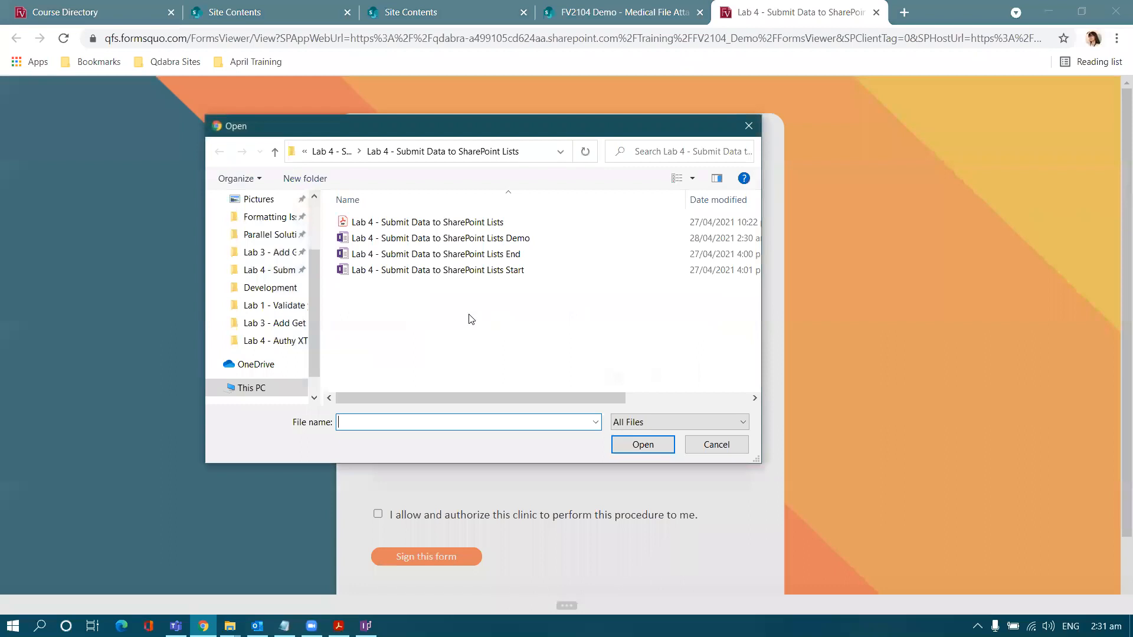
left_click(334, 154)
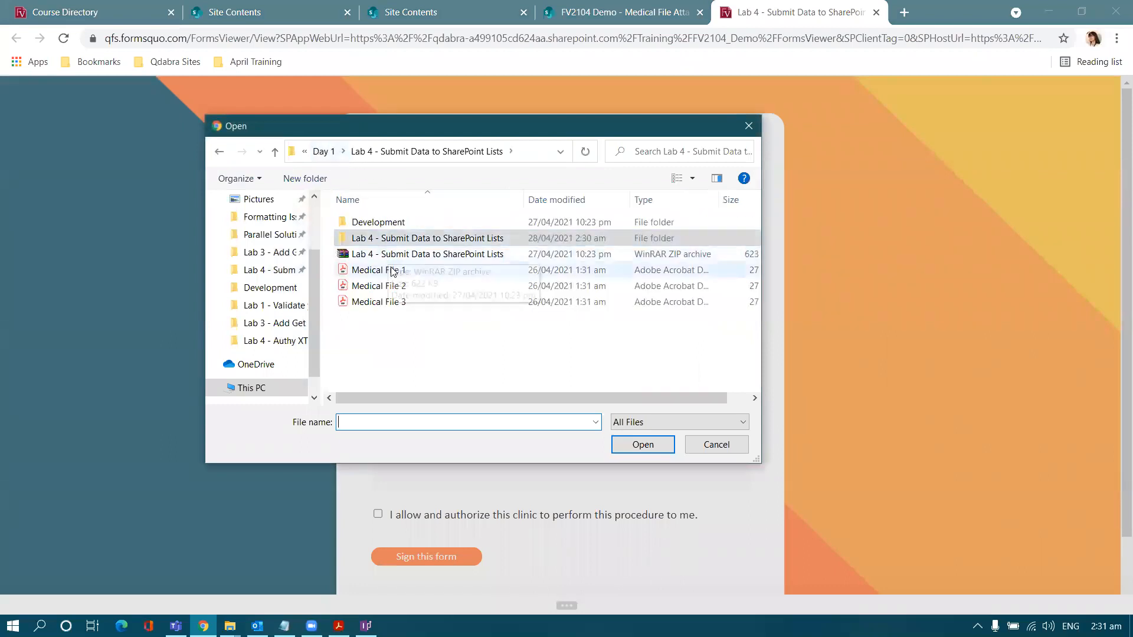
left_click(392, 302)
double_click(392, 303)
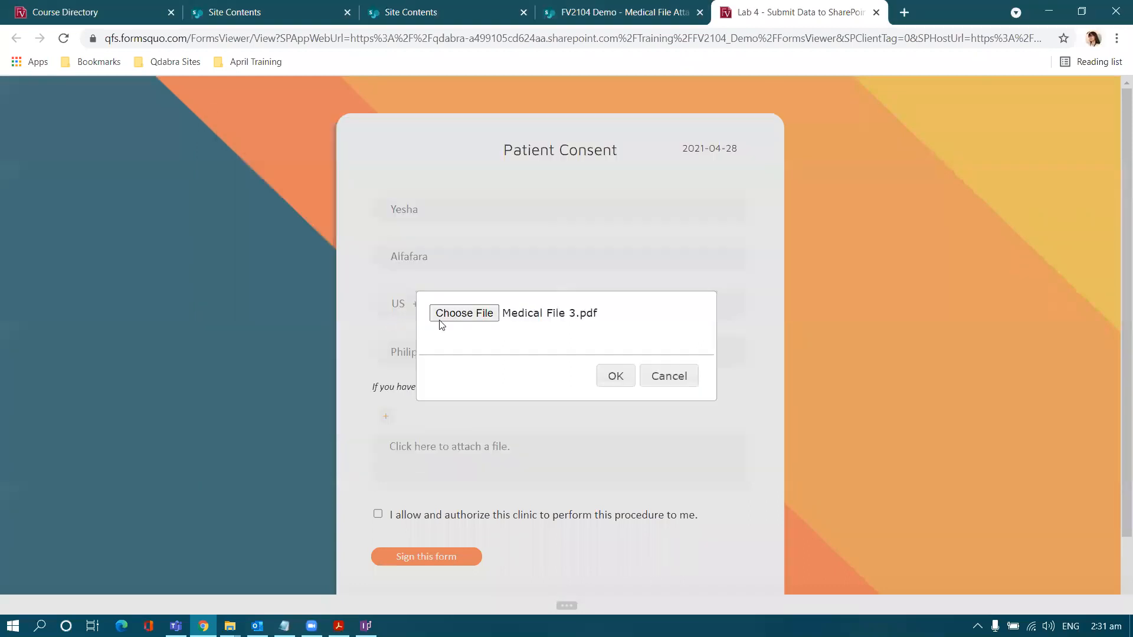
left_click(616, 378)
scroll(430, 456, "down", 1)
left_click(377, 435)
left_click(468, 529)
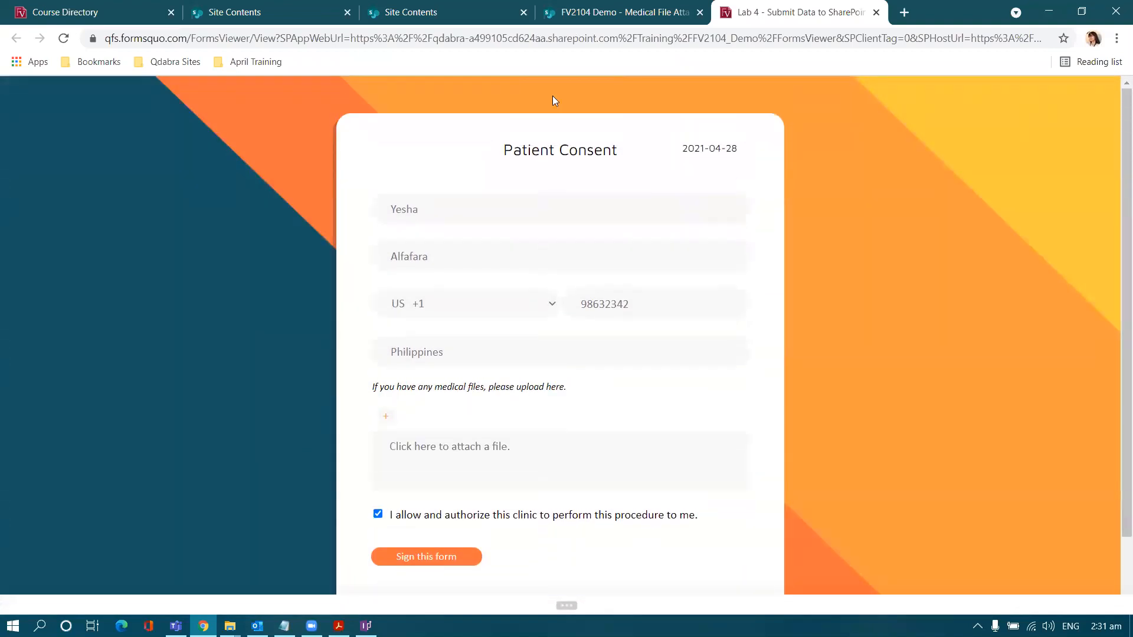
left_click(595, 13)
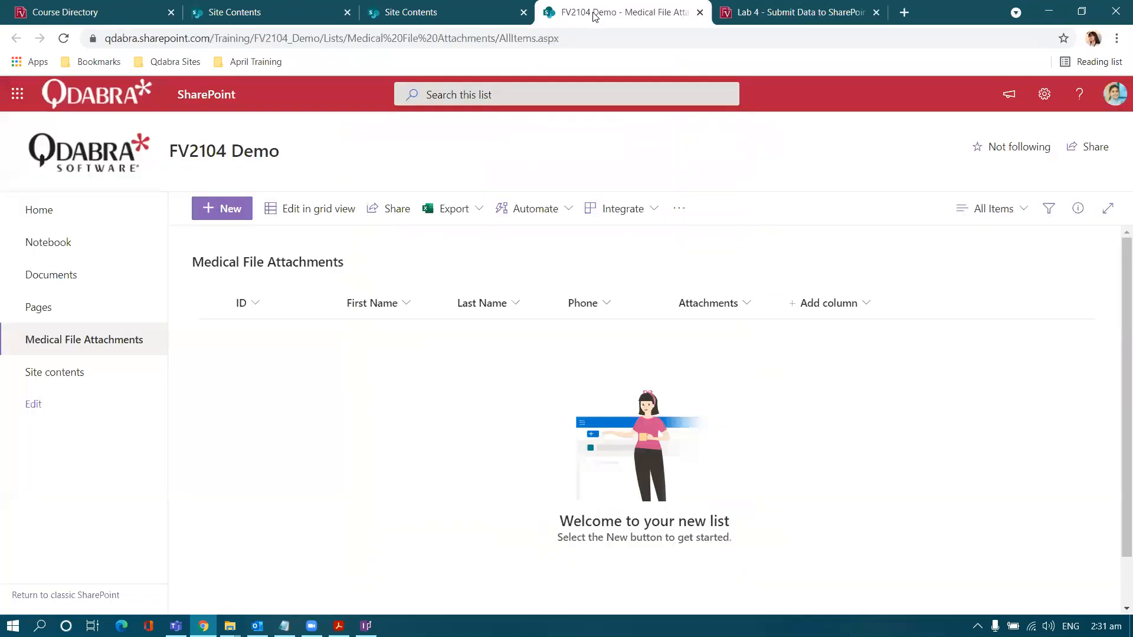
Step: Reload the list and open item 1's Medical File 3.pdf attachment to verify the submission
left_click(63, 38)
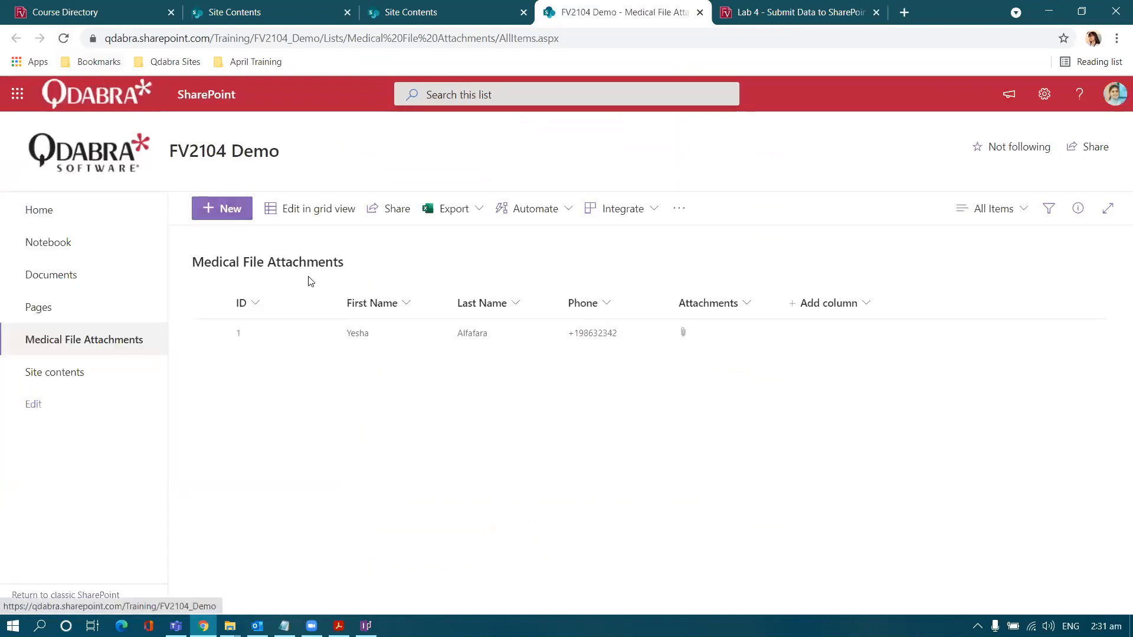
left_click(326, 334)
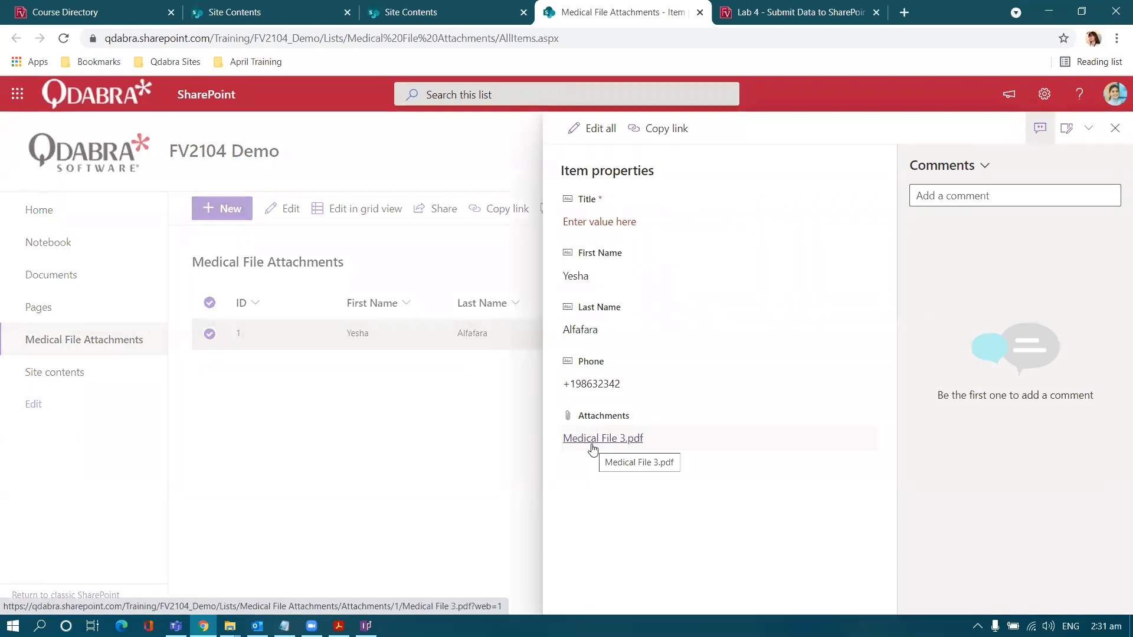
left_click(592, 445)
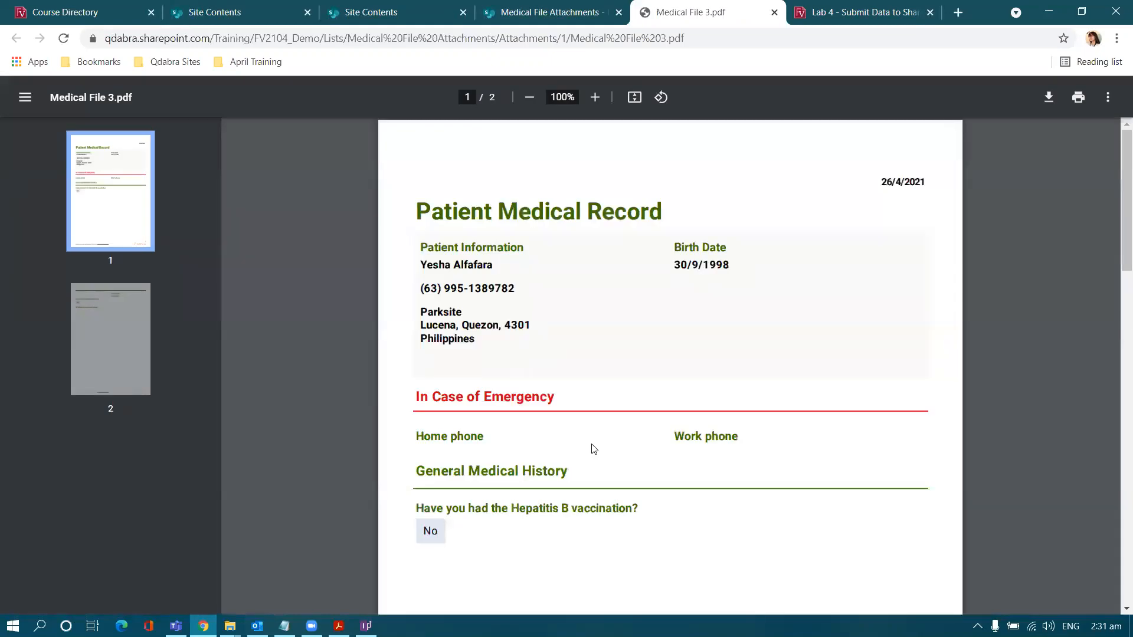
left_click(539, 11)
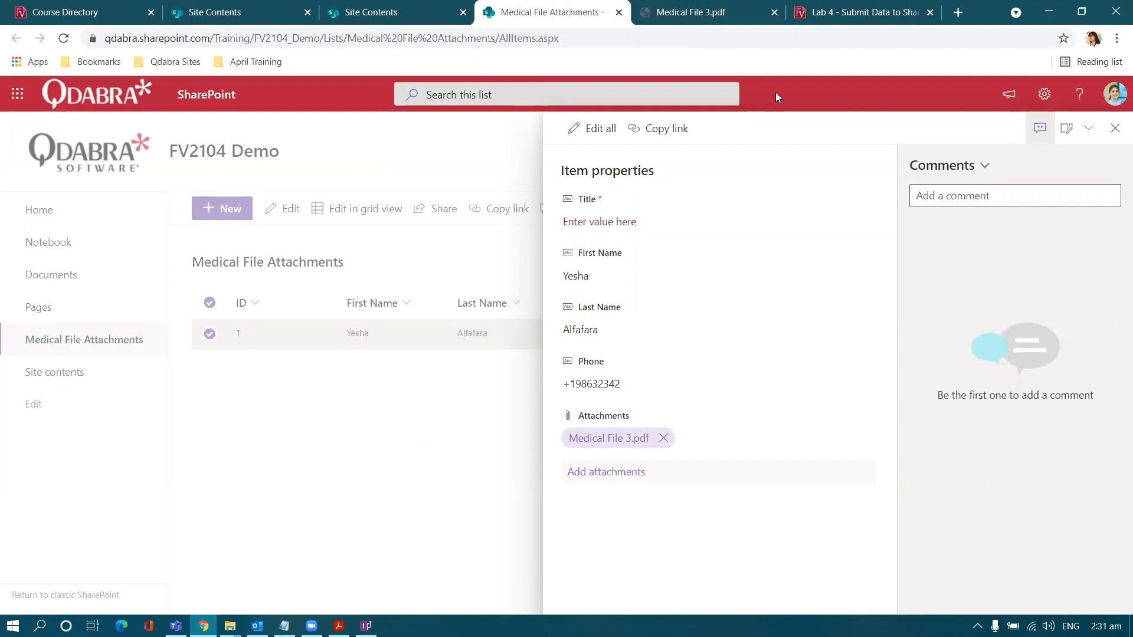
left_click(774, 13)
left_click(751, 12)
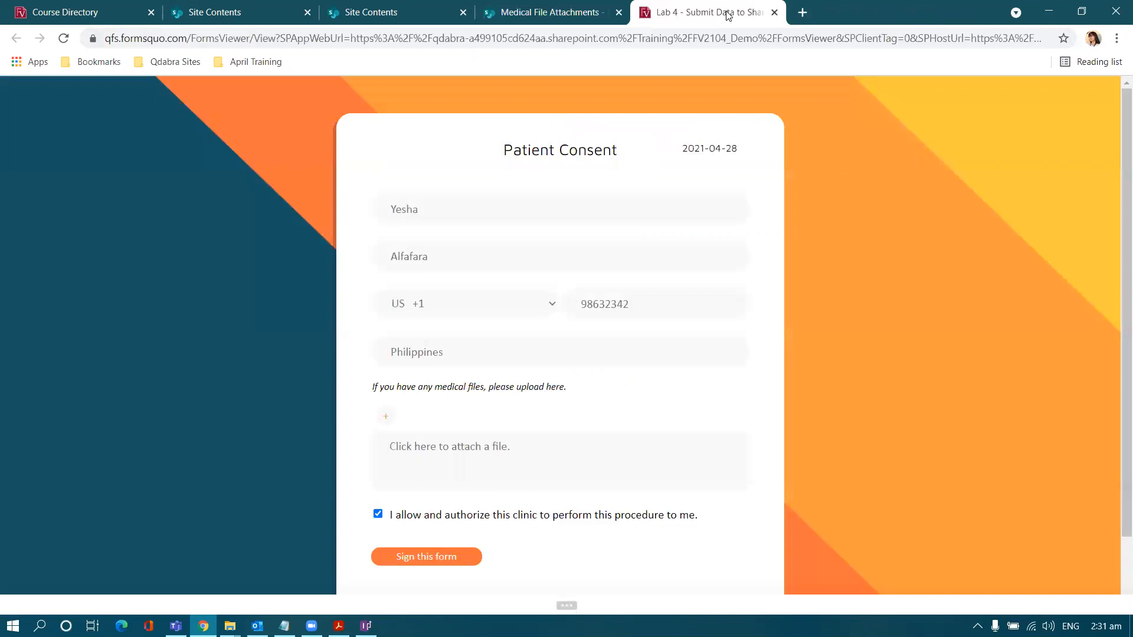
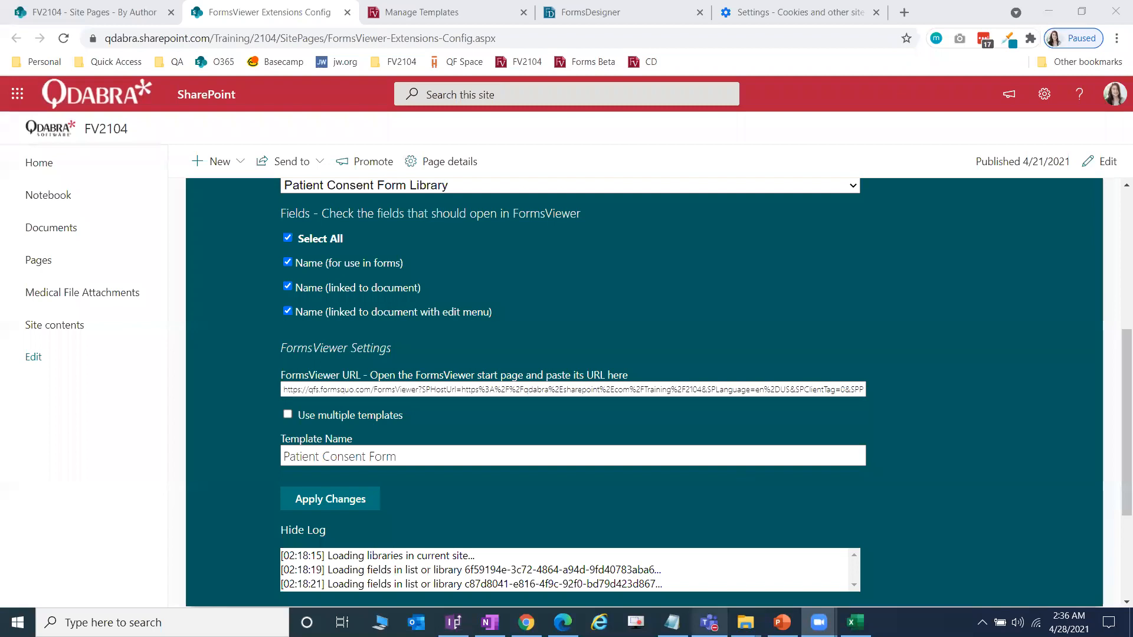
Step: Load the FormsViewer page from Manage Templates and bring the Lab 5 PKG folder forward
left_click(447, 7)
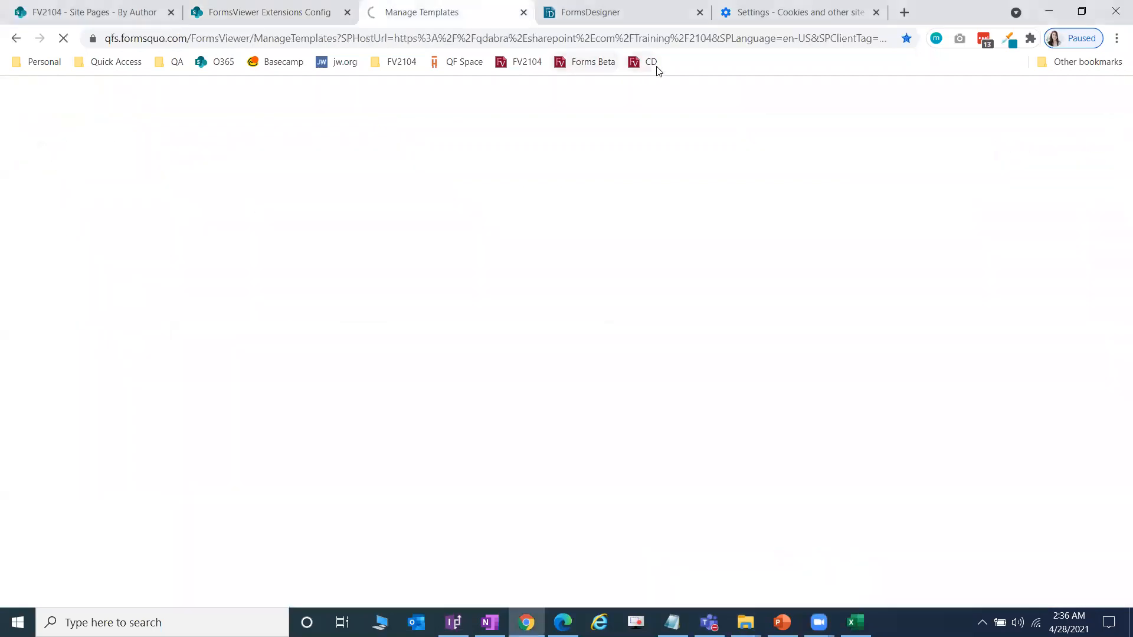
left_click(636, 64)
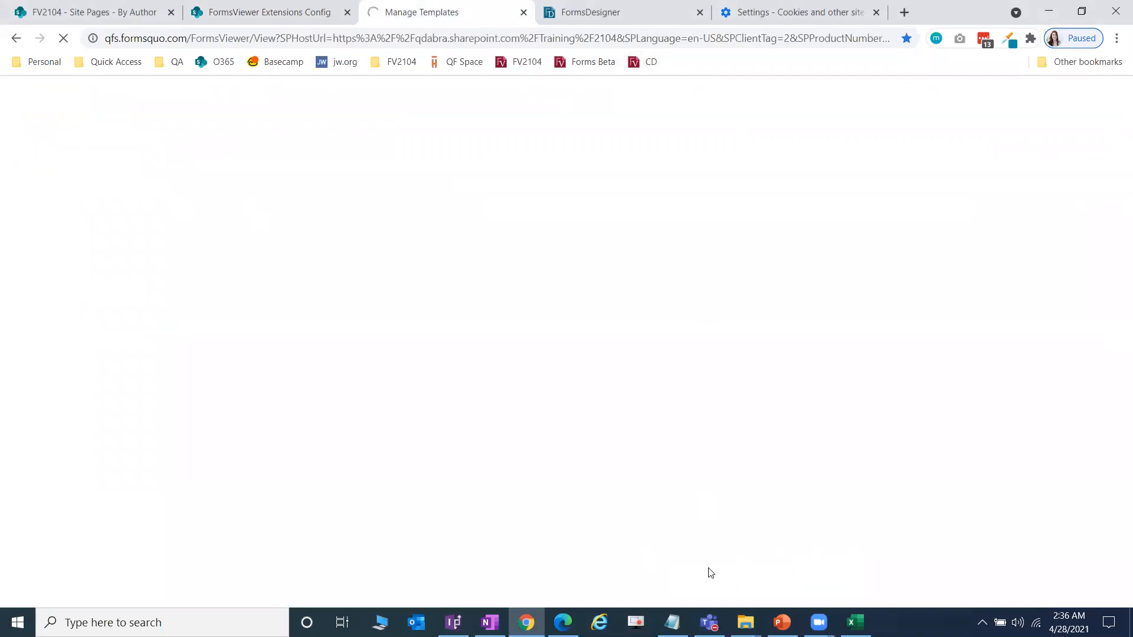
left_click(745, 623)
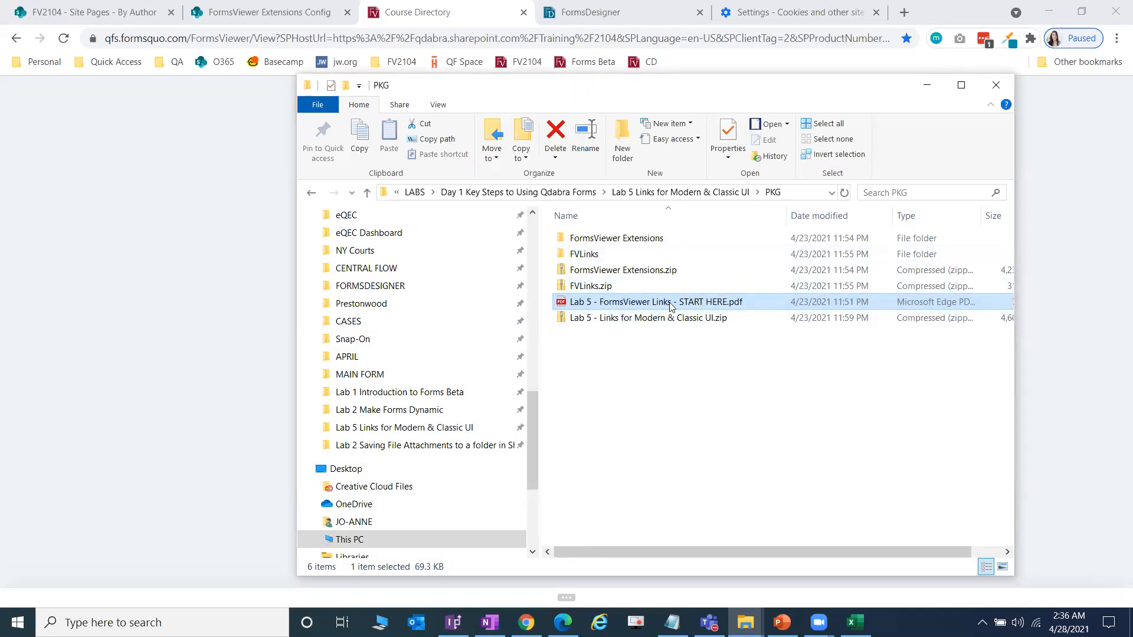
Step: Widen the PKG folder's Name column and open 'Lab 5 - FormsViewer Links - START HERE.pdf'
mouse_move(788, 223)
left_mouse_down()
mouse_move(803, 225)
mouse_move(779, 226)
left_mouse_up()
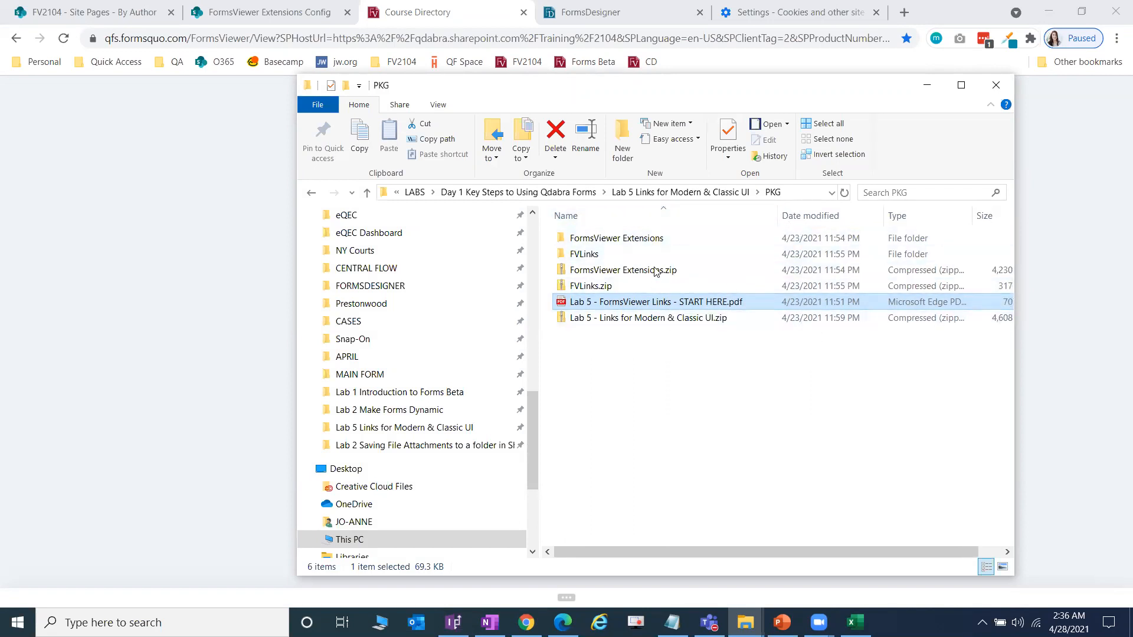
left_click(714, 292)
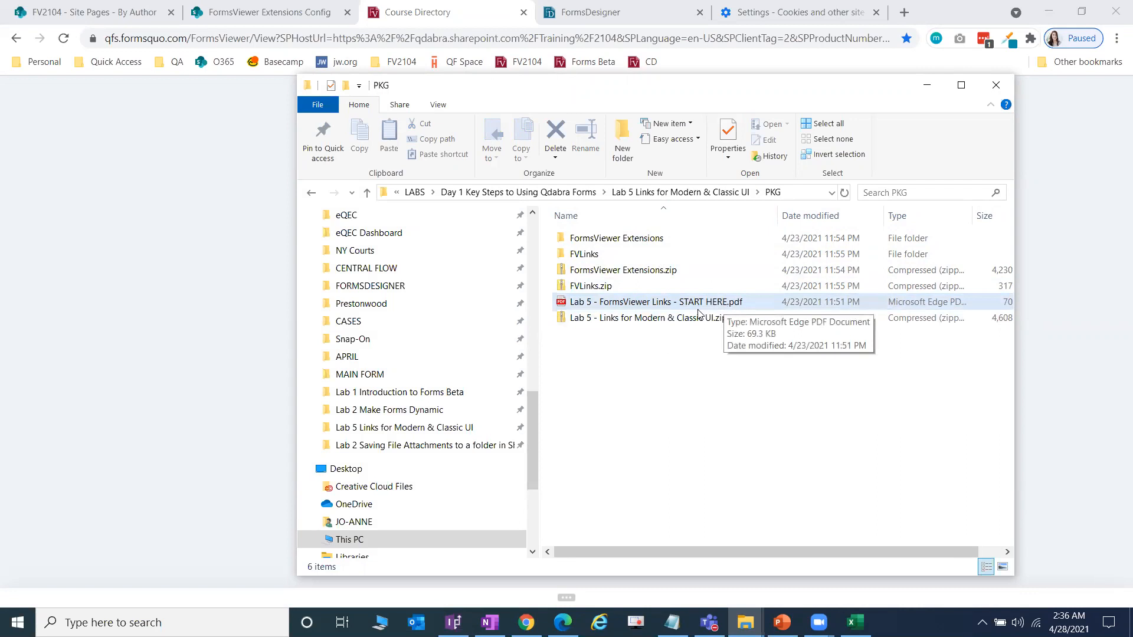
double_click(729, 301)
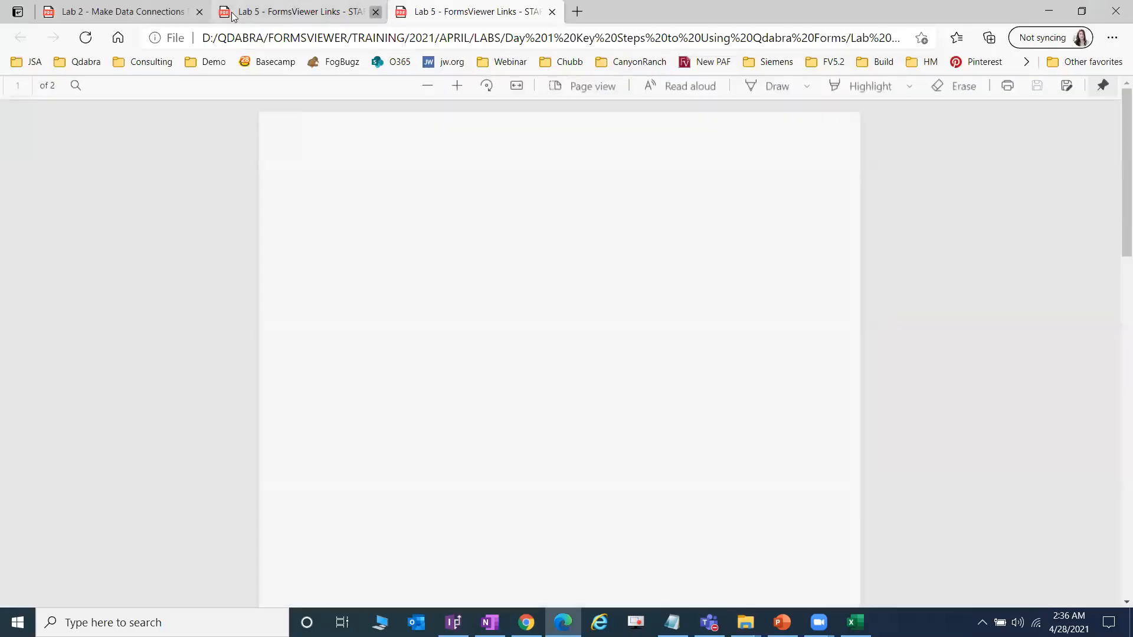
Step: Close the duplicate Lab 5 and Lab 2 tabs and review the PDF's Modern and Classic UI sections
left_click(376, 12)
left_click(199, 12)
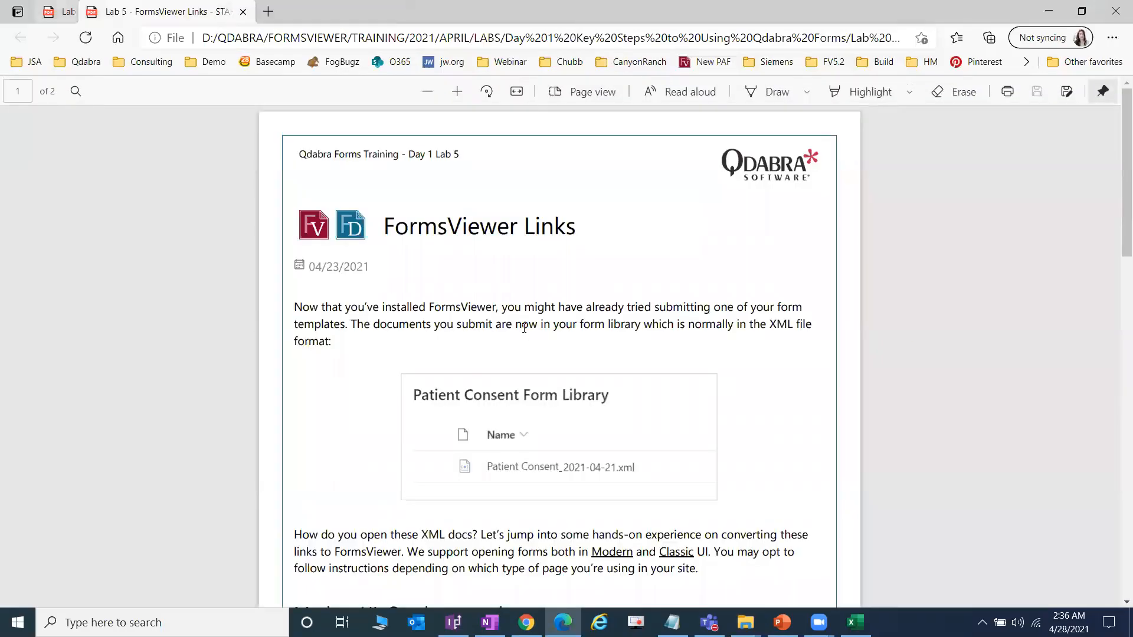
scroll(590, 384, "down", 5)
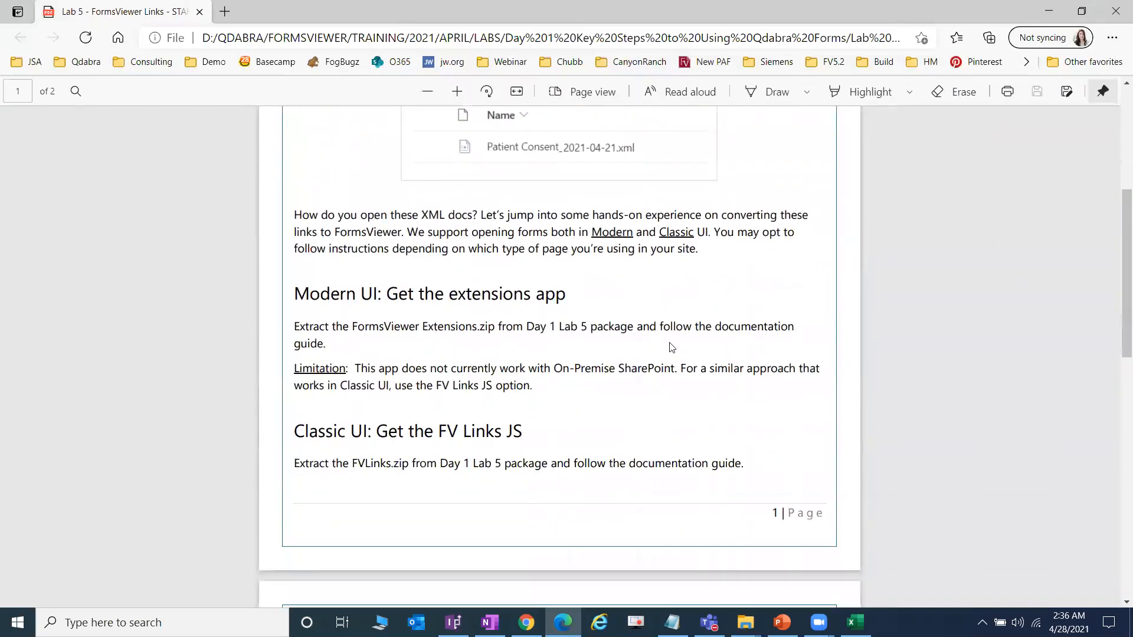
scroll(668, 350, "down", 1)
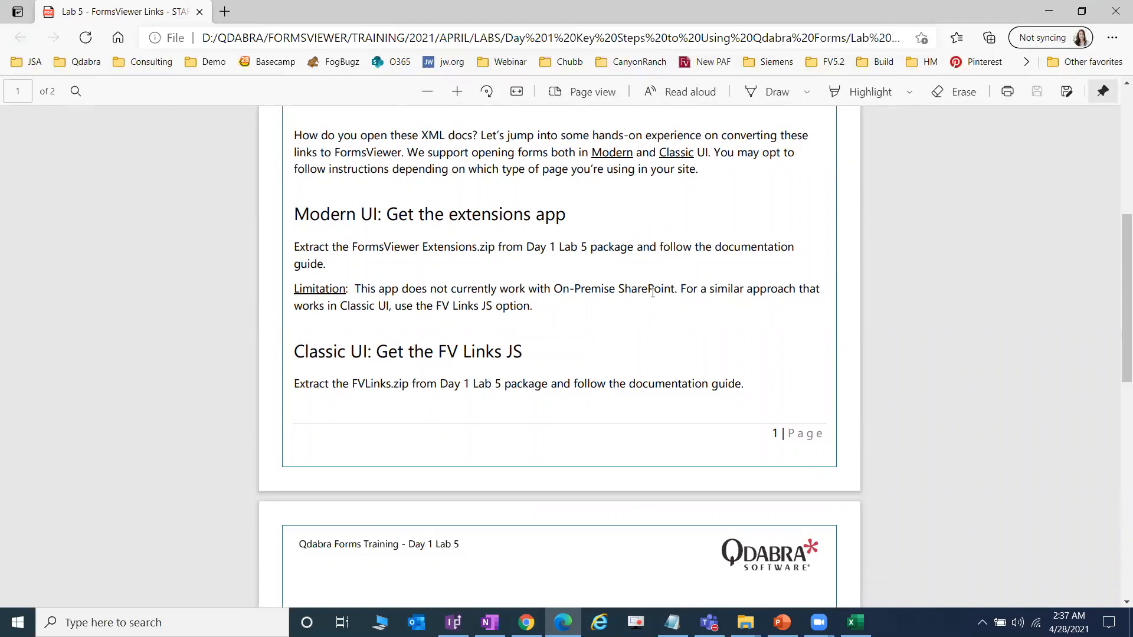
key("alt+Tab")
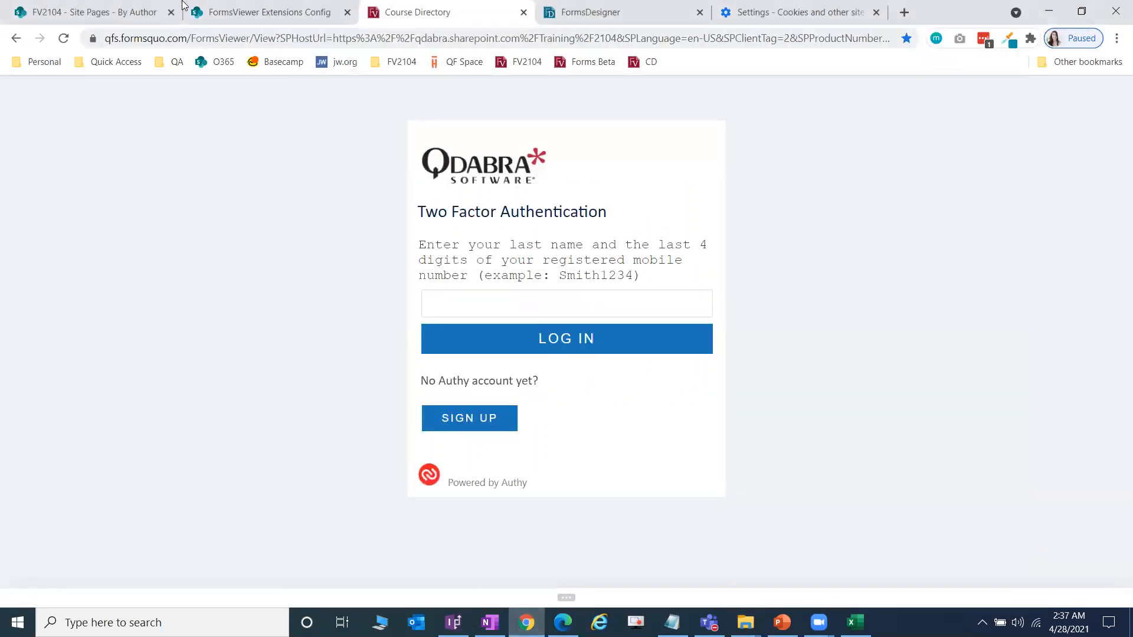
Step: Open the Patient Consent Form Library from FV2104 Site contents and switch it to classic SharePoint
left_click(254, 11)
left_click(118, 8)
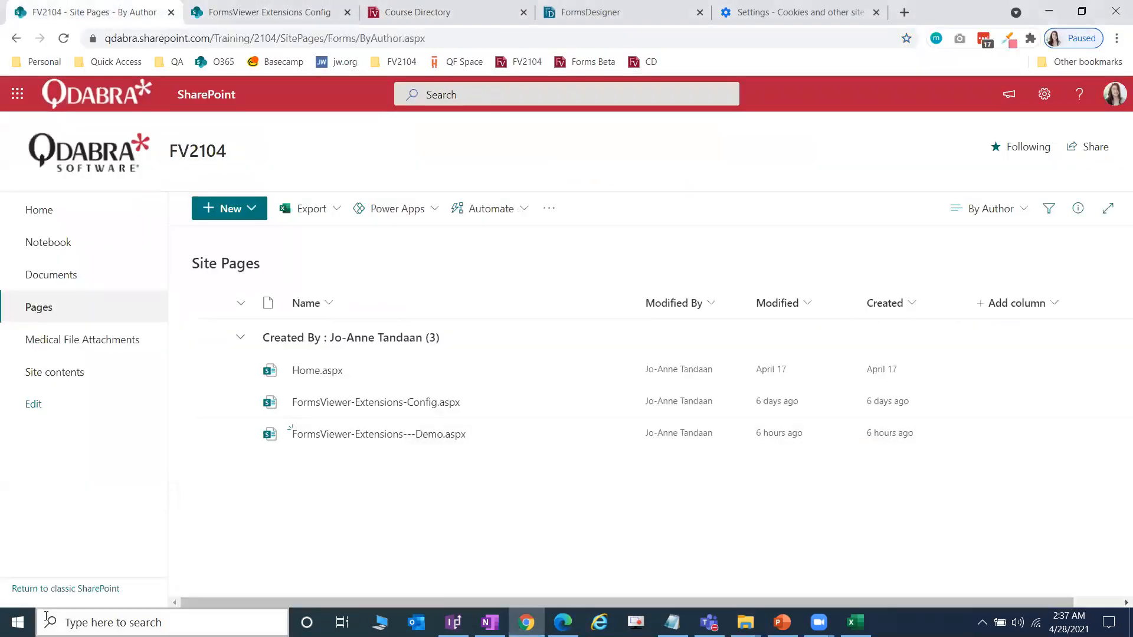
left_click(71, 379)
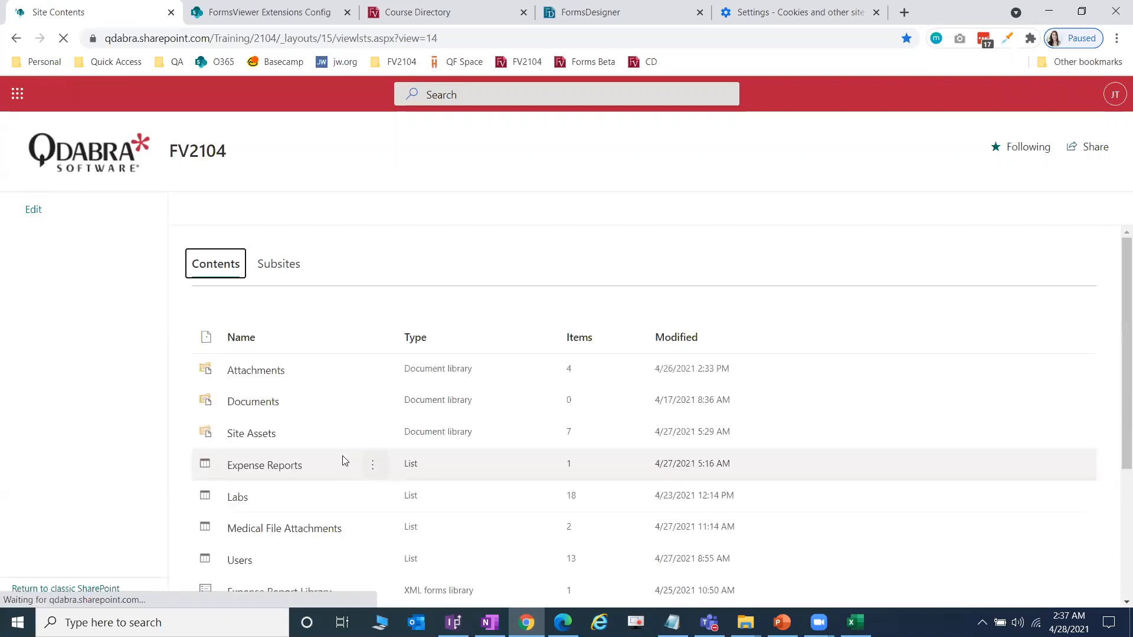
scroll(322, 519, "down", 4)
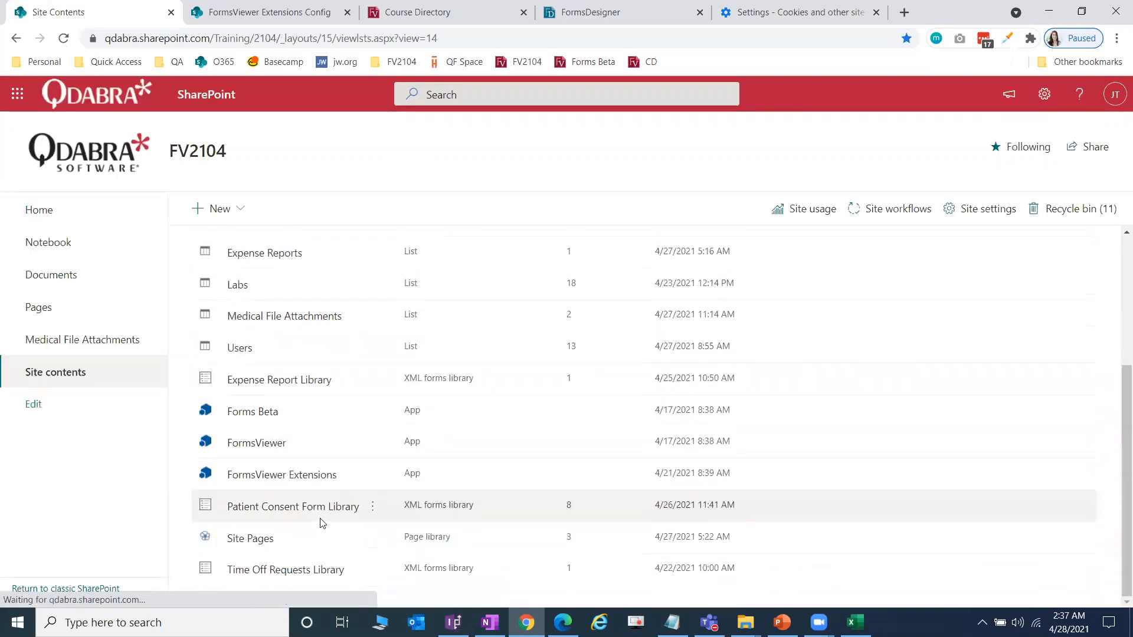
left_click(447, 505)
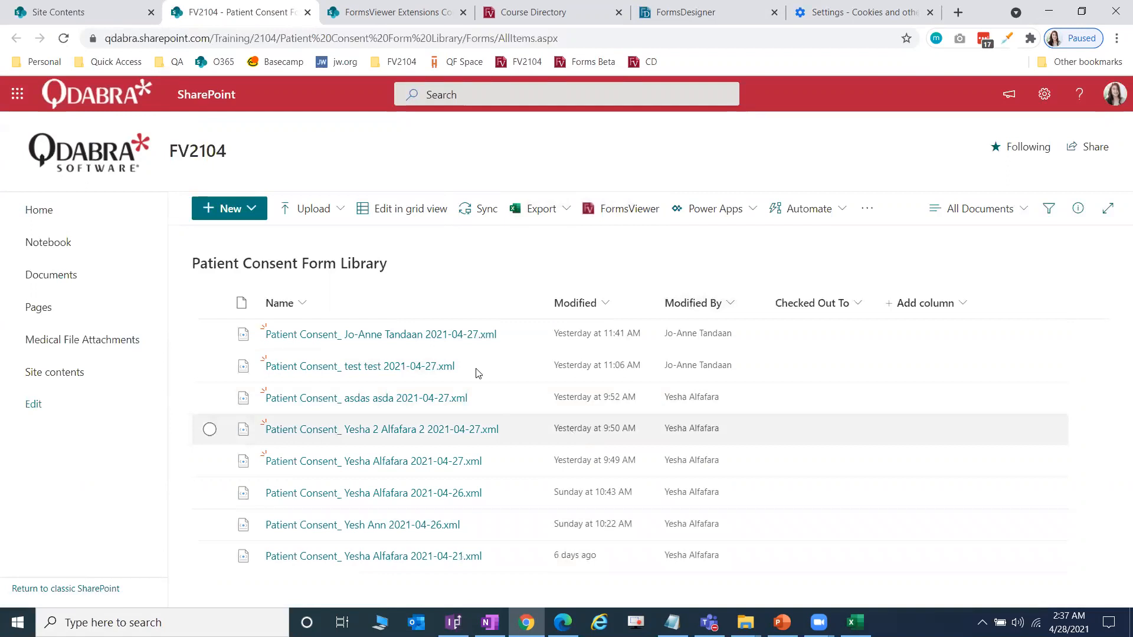
left_click(101, 589)
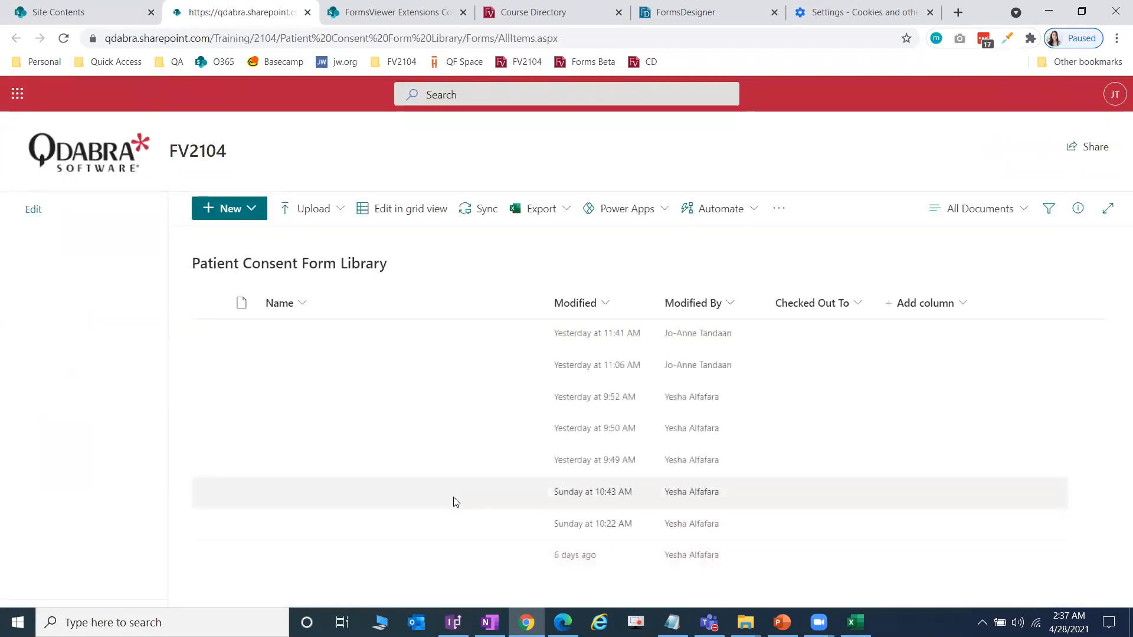
left_click(432, 559)
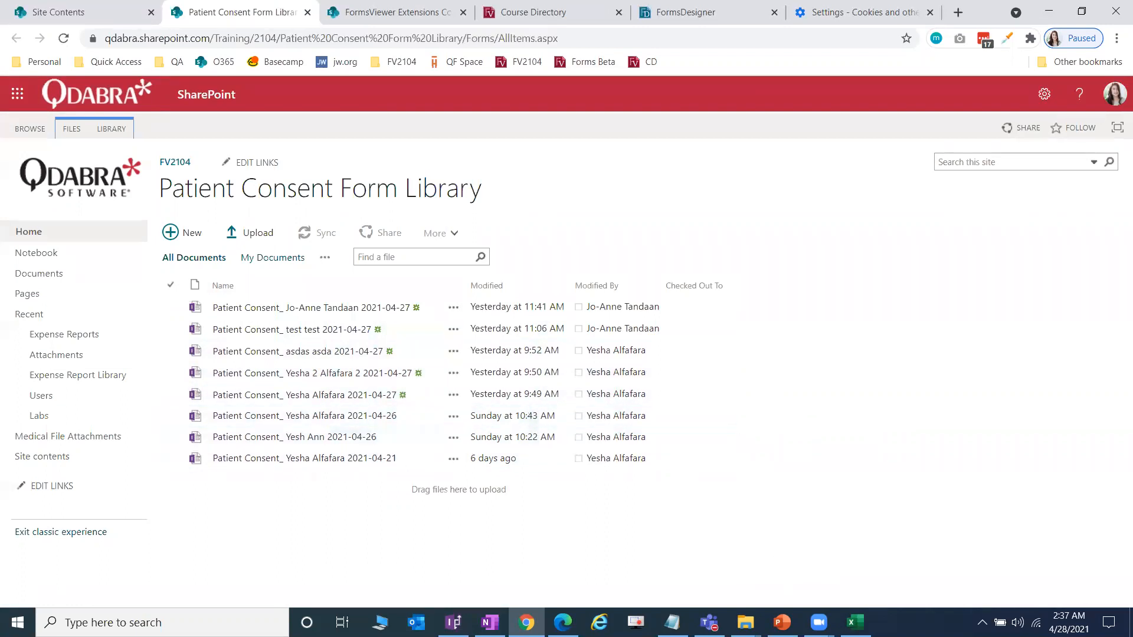
Step: Bring the PKG folder back and look inside the FormsViewer Extensions folder
mouse_move(745, 623)
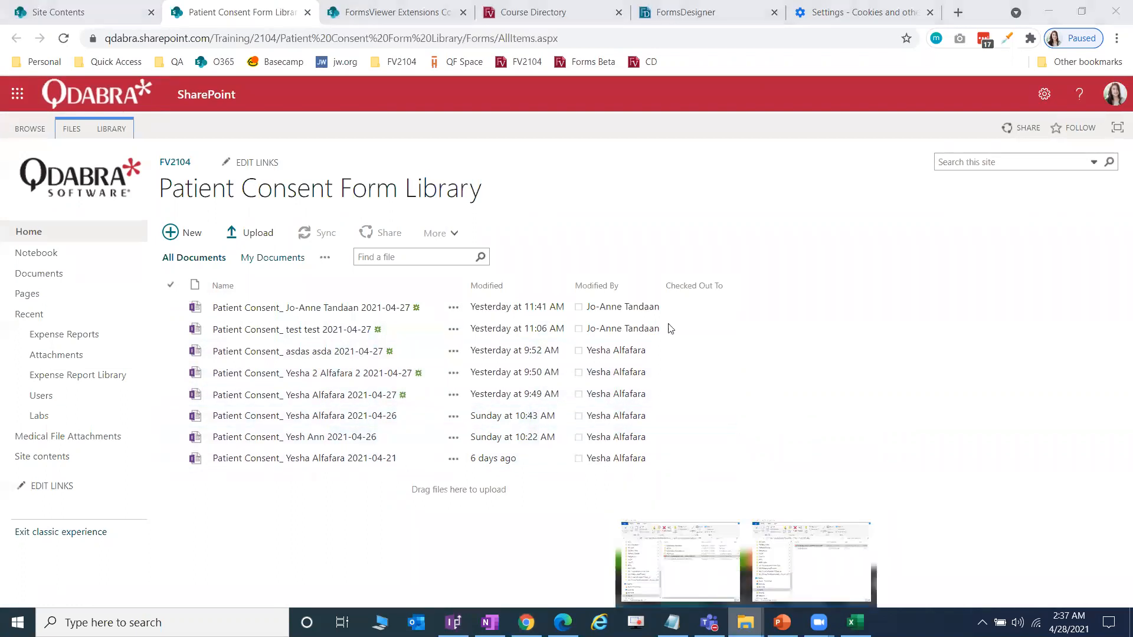
left_click(714, 582)
left_click(637, 241)
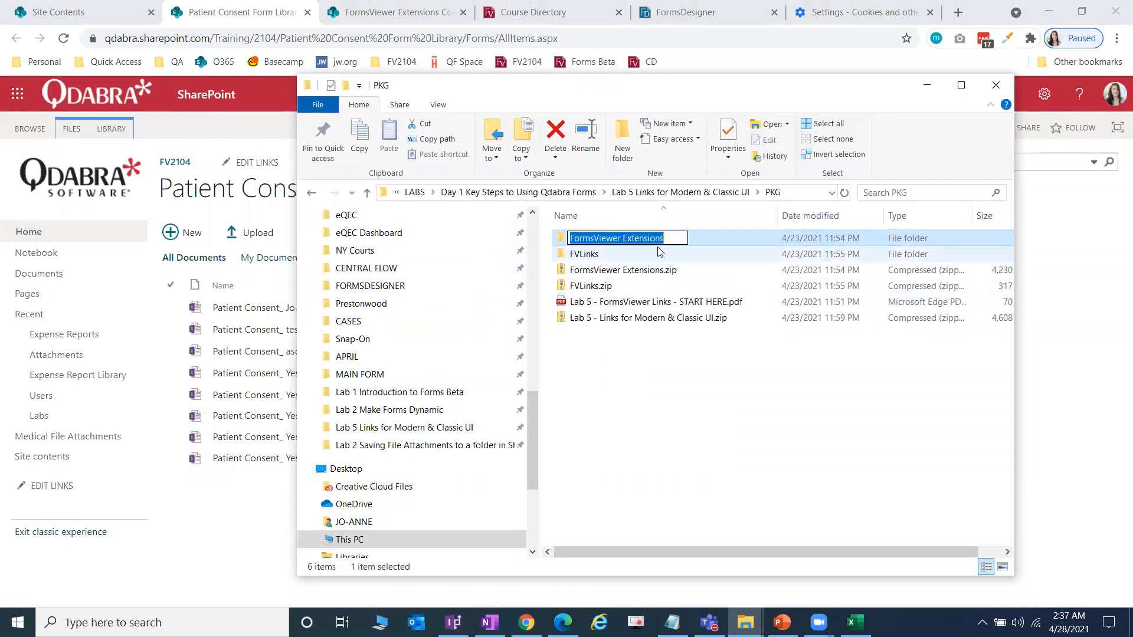
key("Down")
double_click(660, 239)
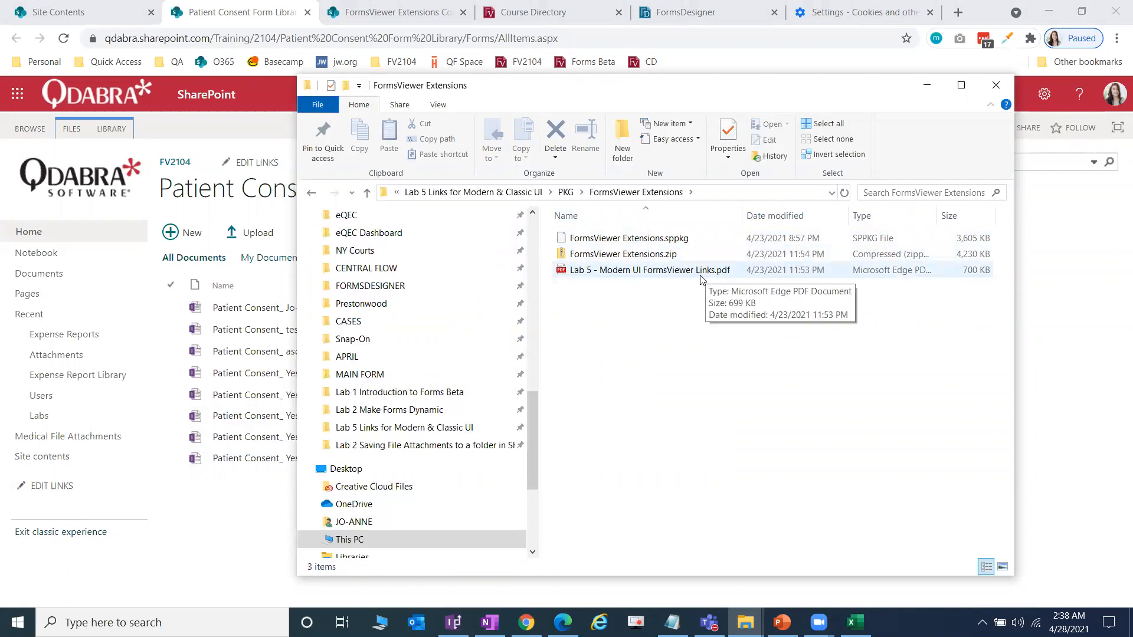
left_click(566, 193)
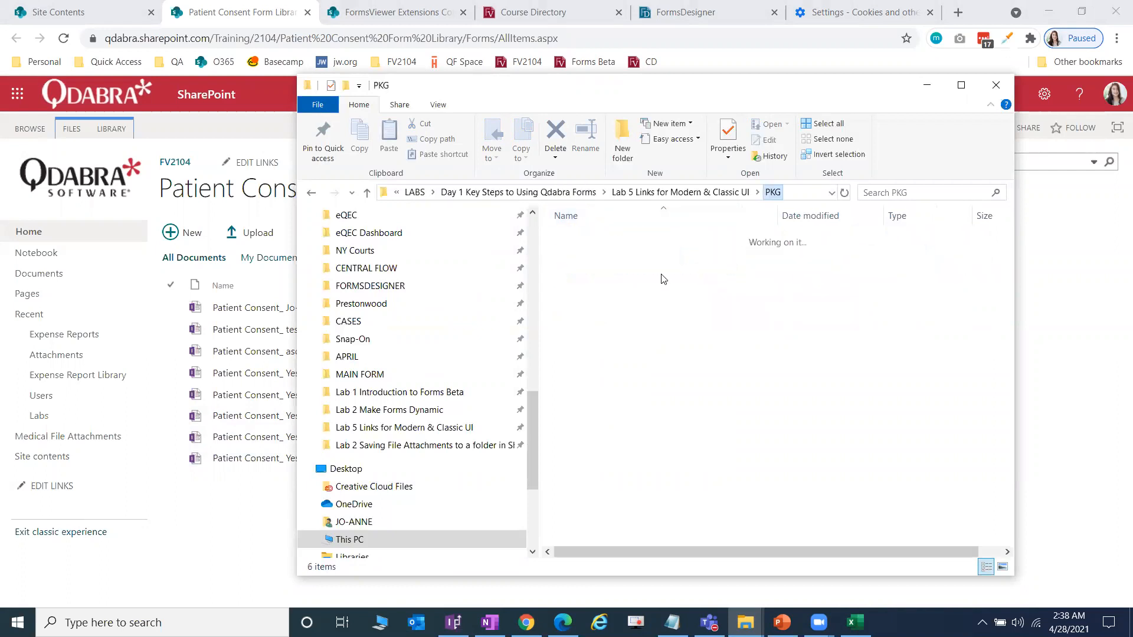
Step: Review the Lab 5 links PDF in the FVLinks folder, return to PKG, and minimize Explorer
double_click(589, 258)
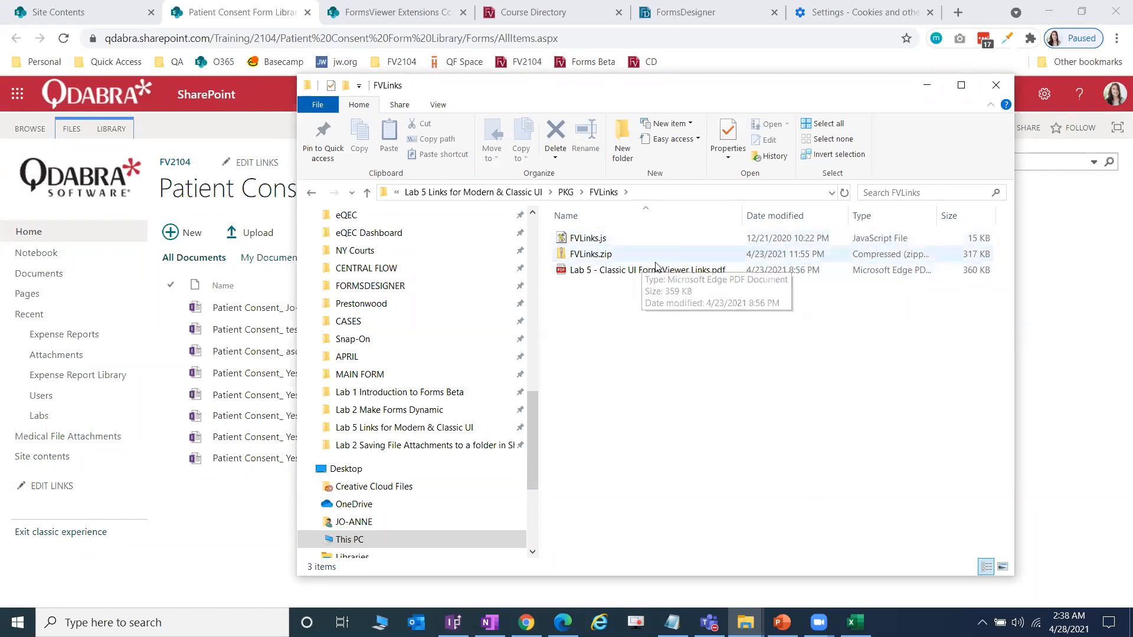
left_click_drag(743, 216, 759, 216)
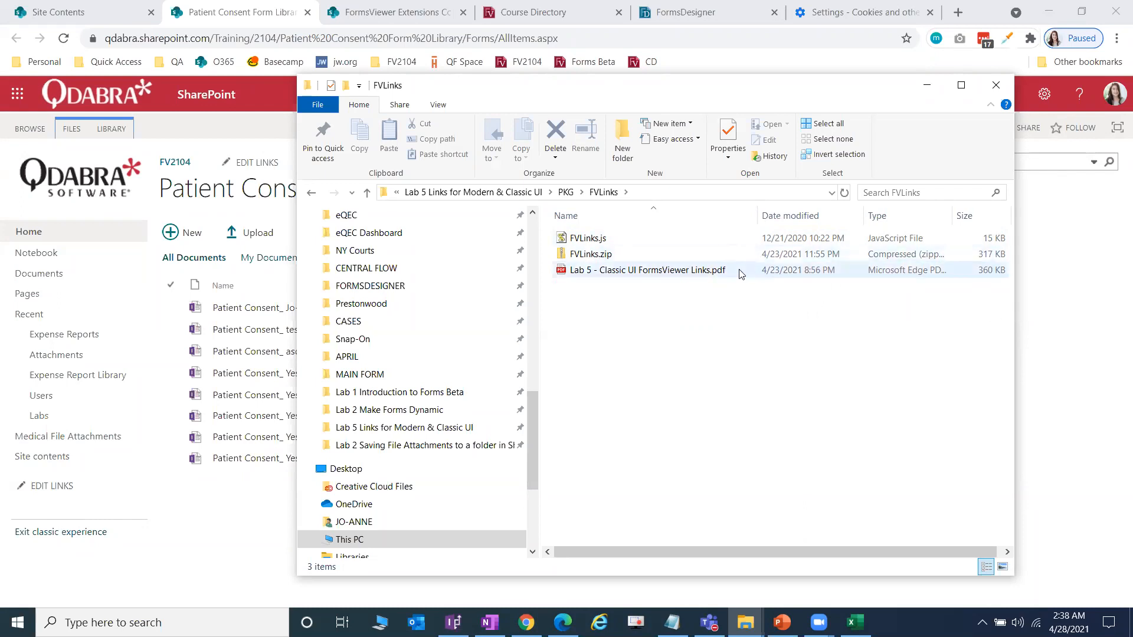
left_click(704, 275)
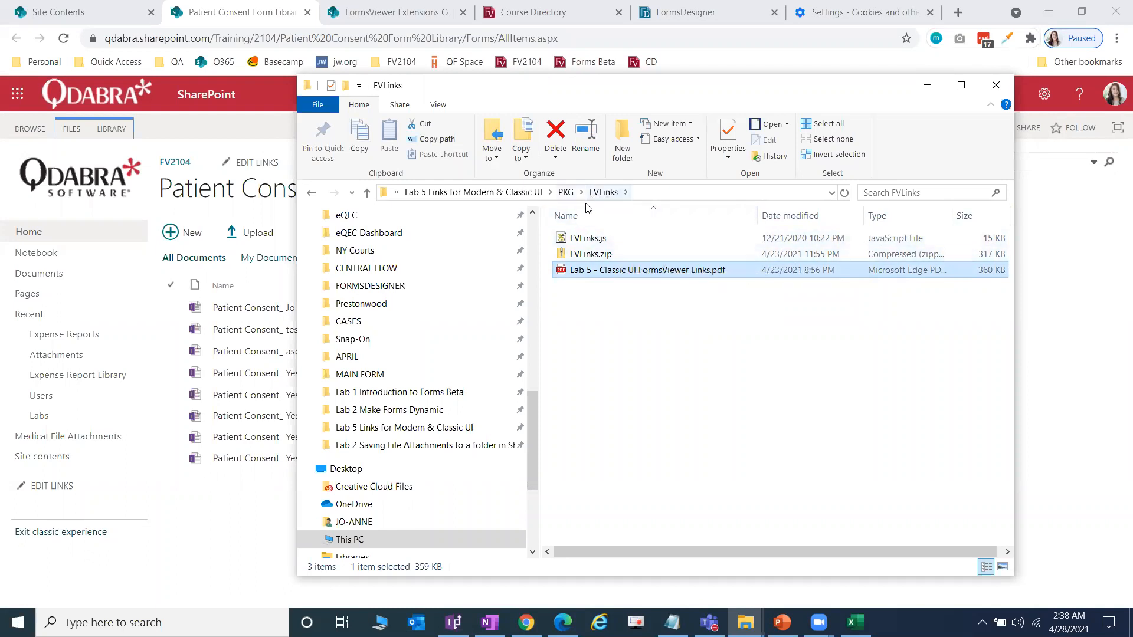
left_click(566, 193)
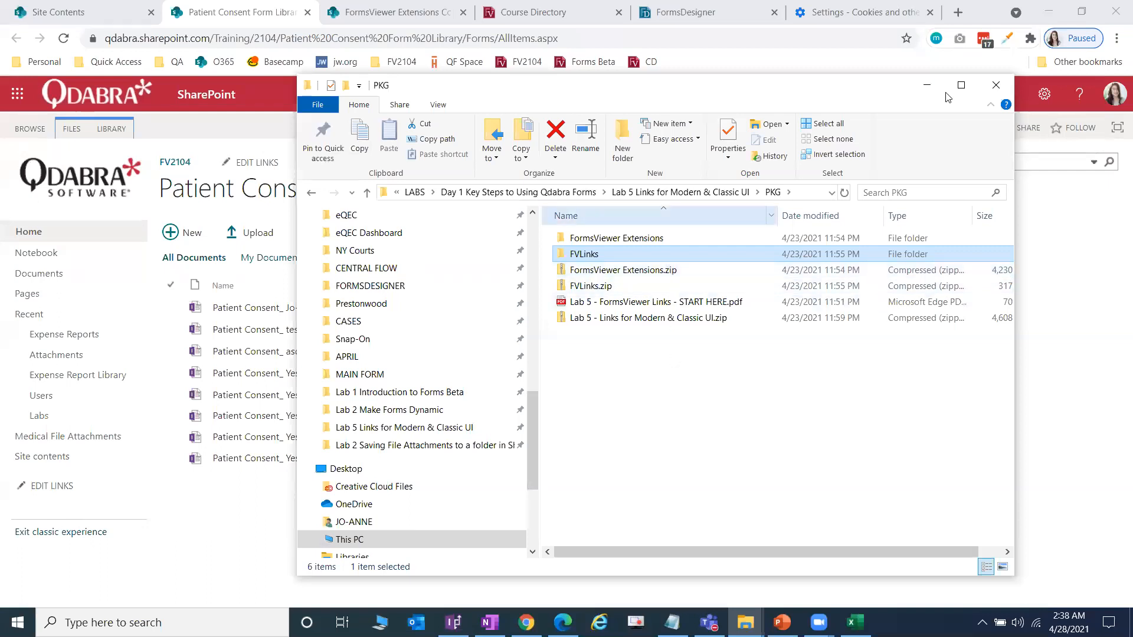
left_click(926, 85)
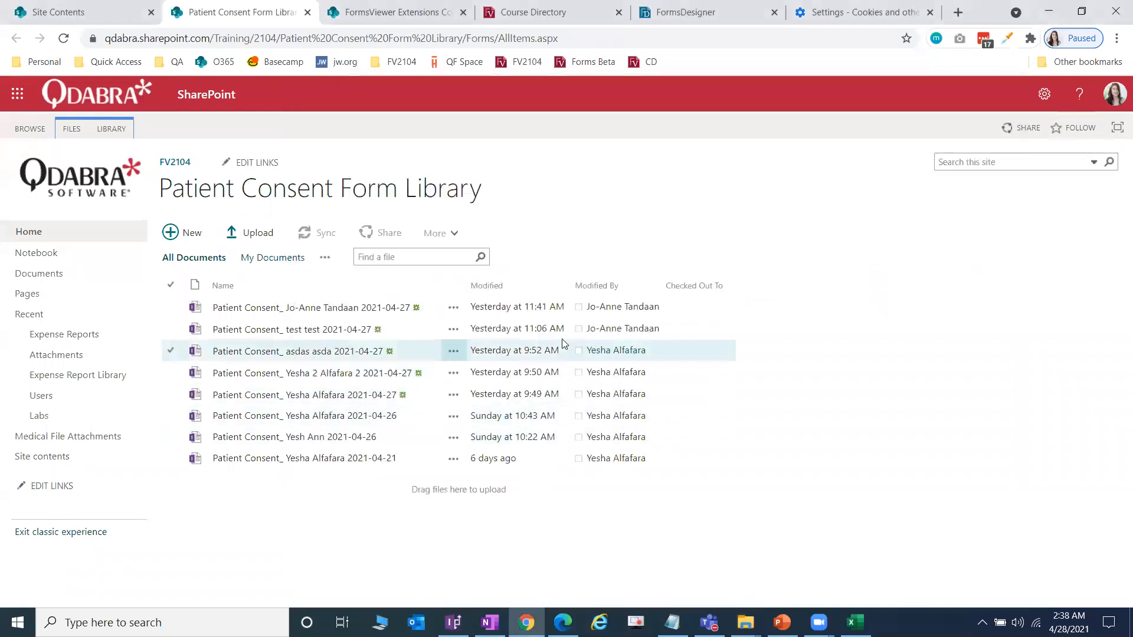
Step: In the Day 1 slides, go to slide 31, LAB 5 DEMO
left_click(782, 623)
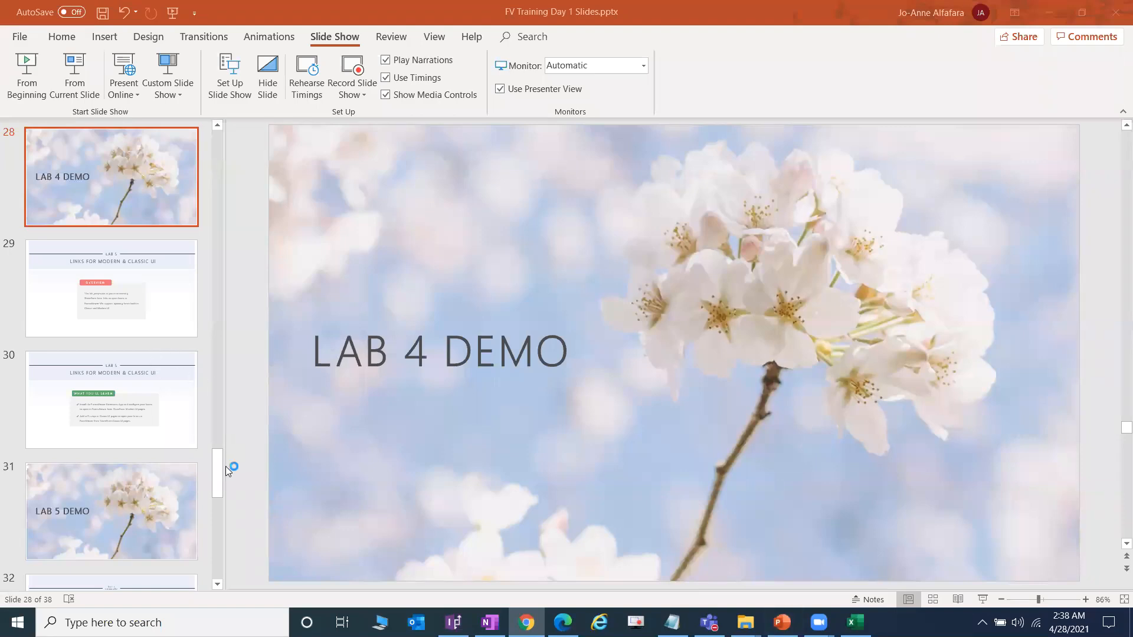
scroll(151, 433, "down", 1)
scroll(151, 433, "down", 2)
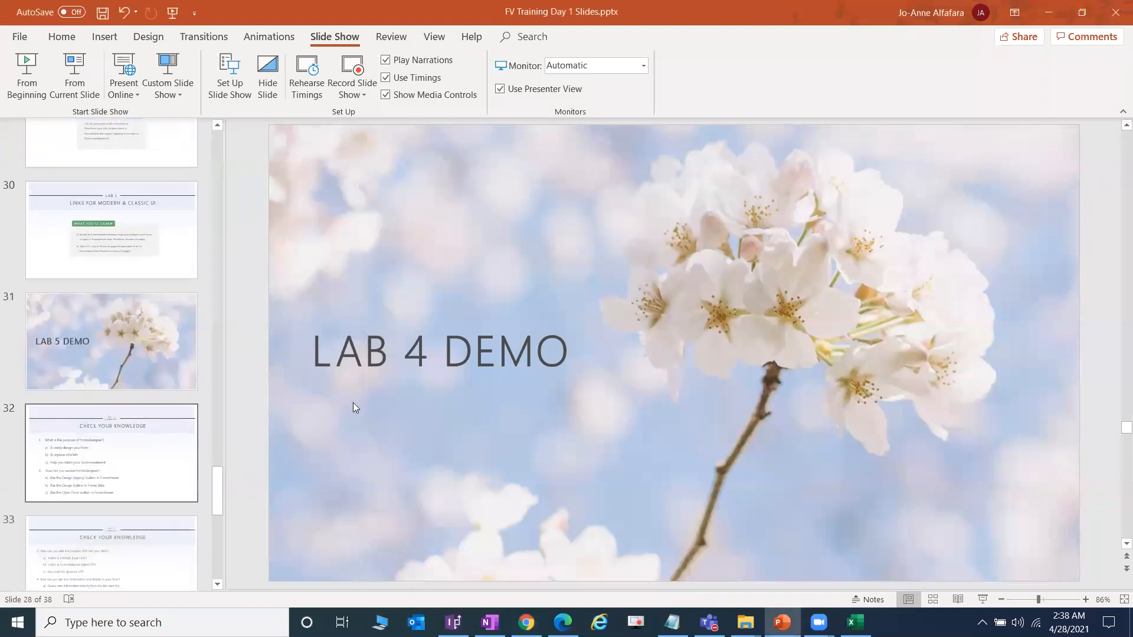
left_click(207, 367)
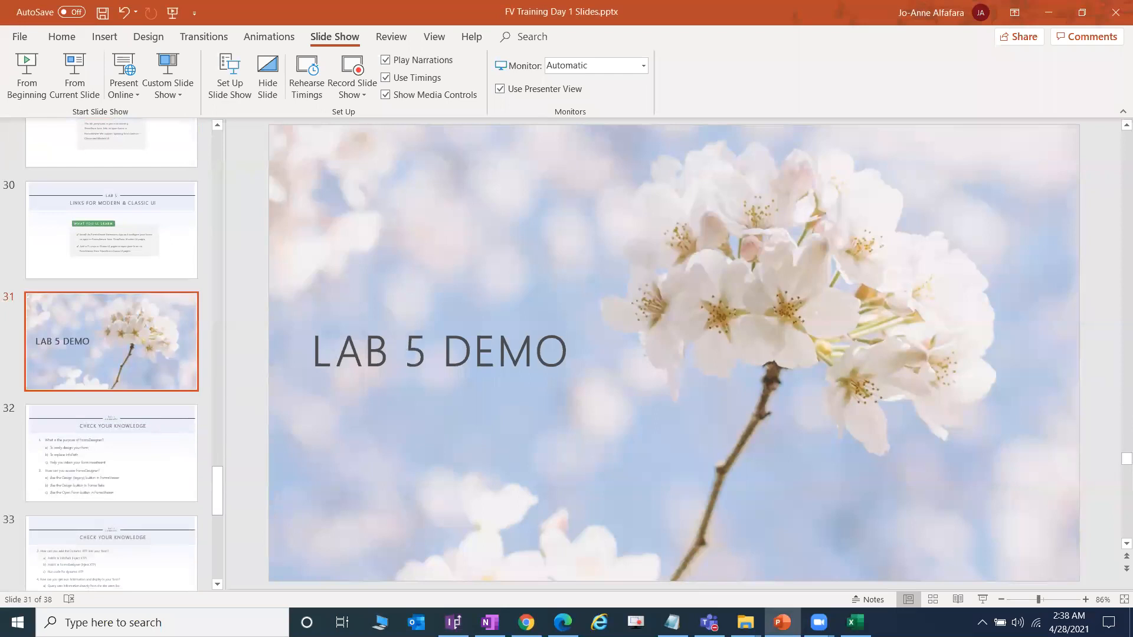
Step: Close the Course Directory tab in Chrome
left_click(527, 622)
left_click(577, 5)
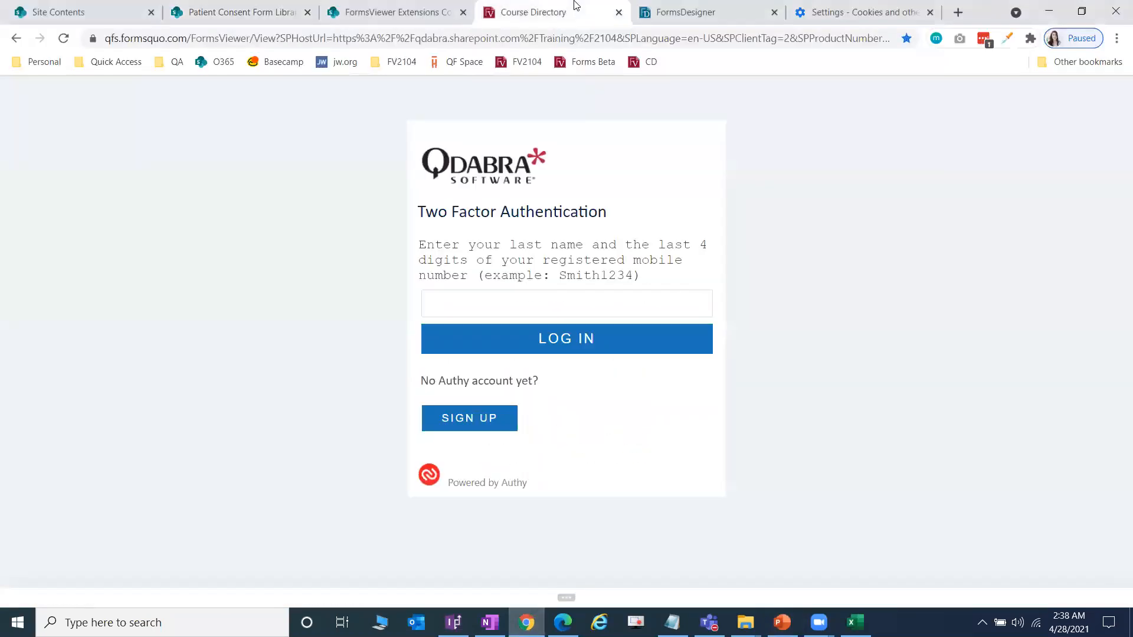
left_click(618, 13)
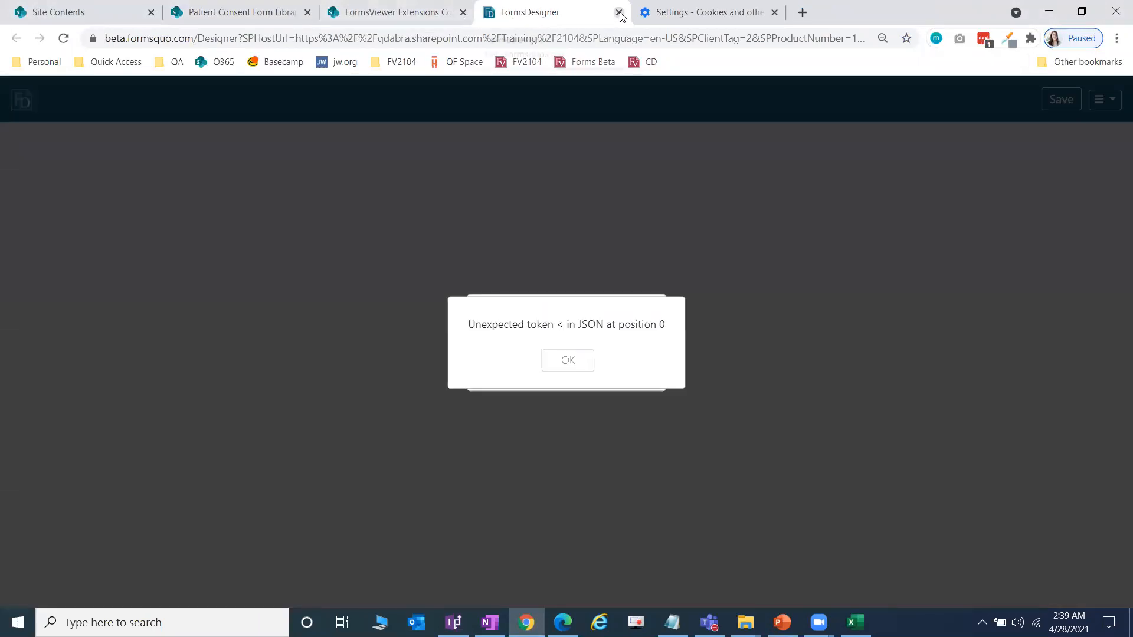
Step: Close the FormsDesigner tab and keep third-party cookie blocking limited to Incognito
left_click(618, 13)
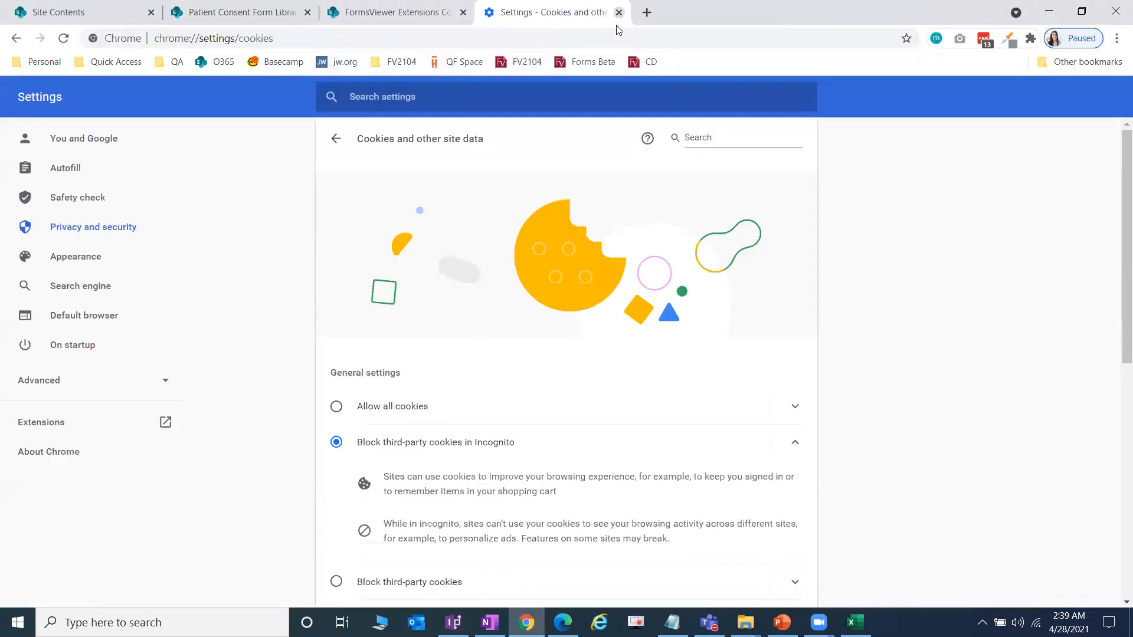
scroll(576, 220, "down", 2)
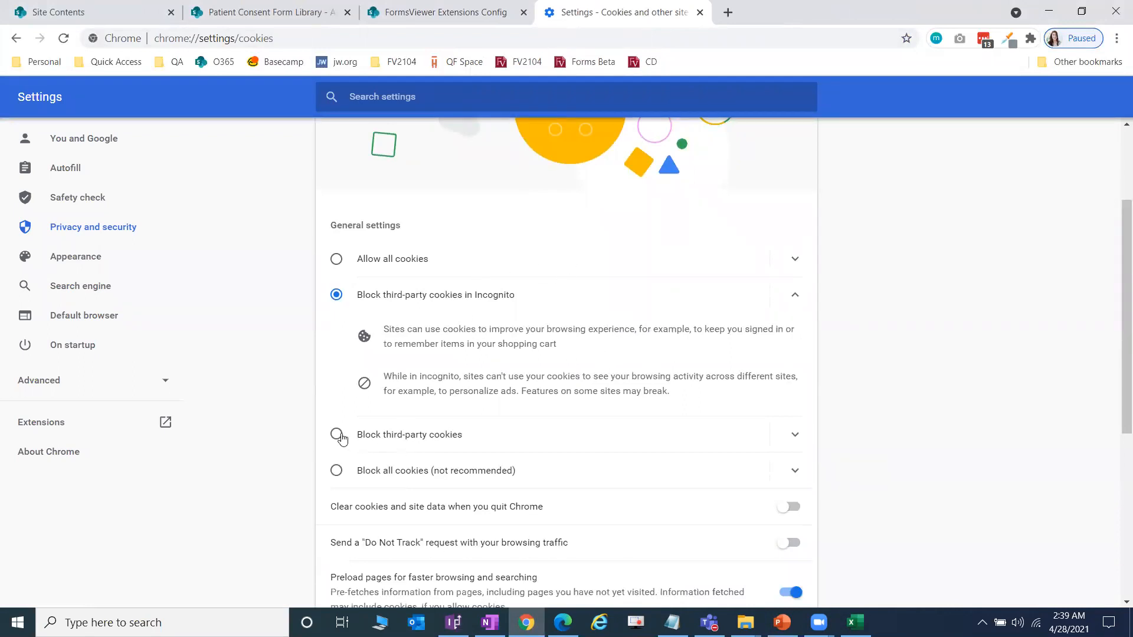
left_click(336, 434)
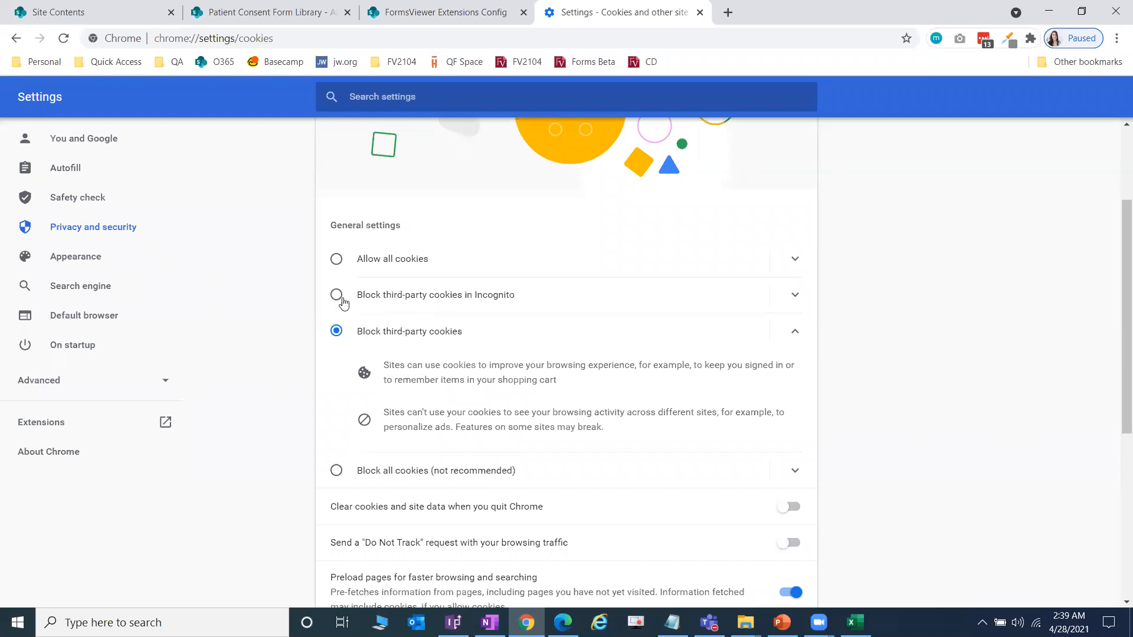
left_click(343, 299)
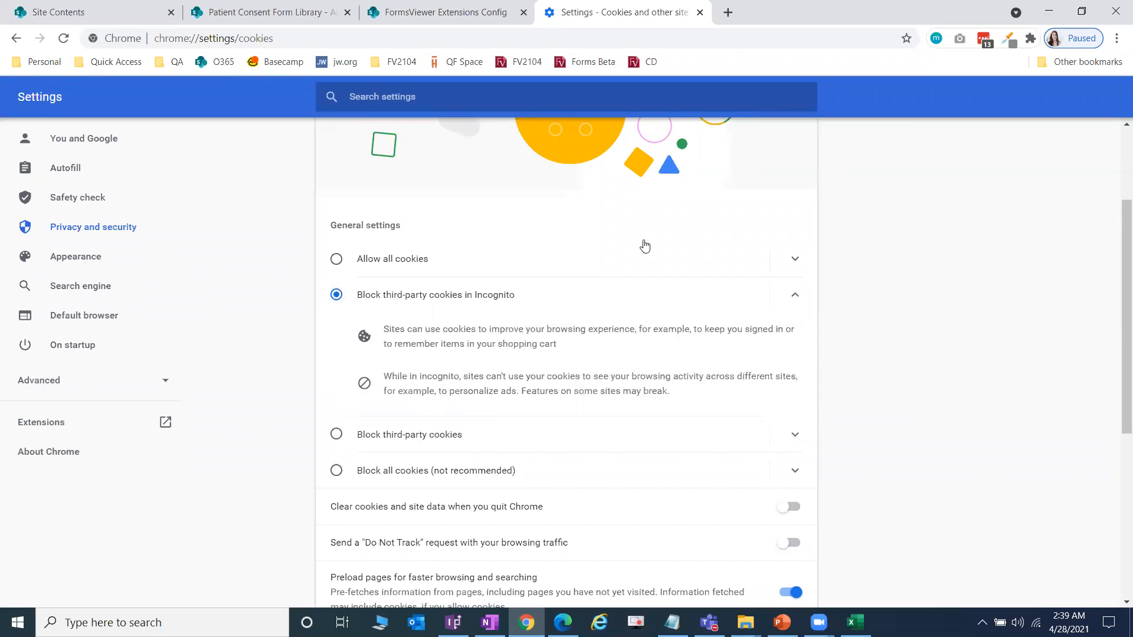
Step: Close Settings and load the FV2104 FormsViewer site in a new tab
left_click(701, 13)
left_click(550, 12)
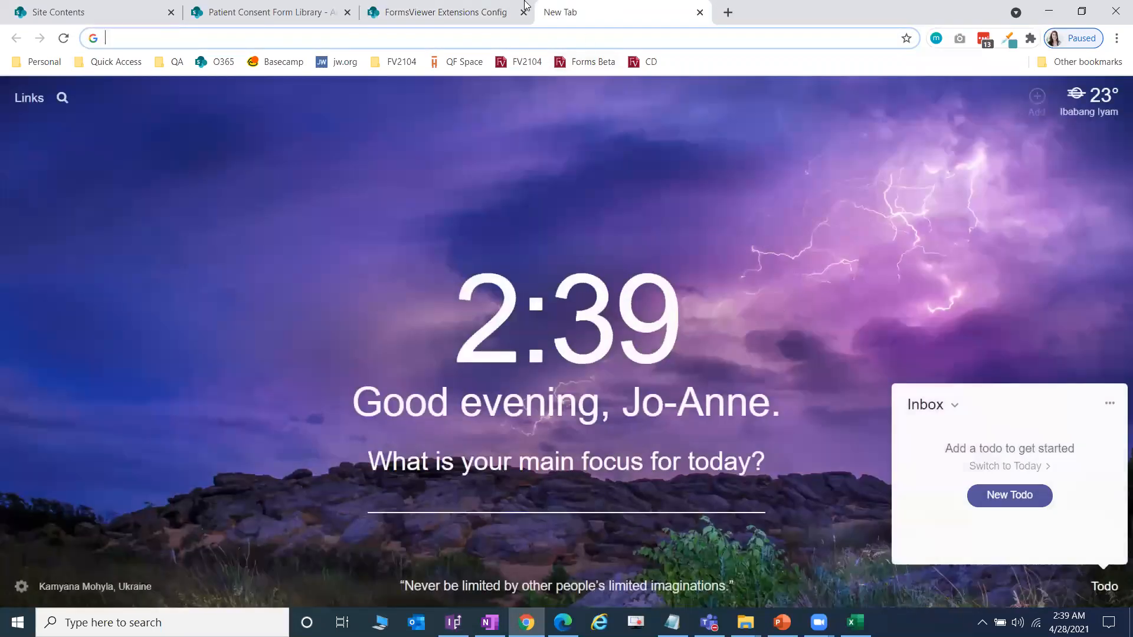
left_click(523, 65)
Step: Expand MAIN in FV2104, open the Course Directory, dismiss its intro, then return to PowerPoint
left_click(523, 12)
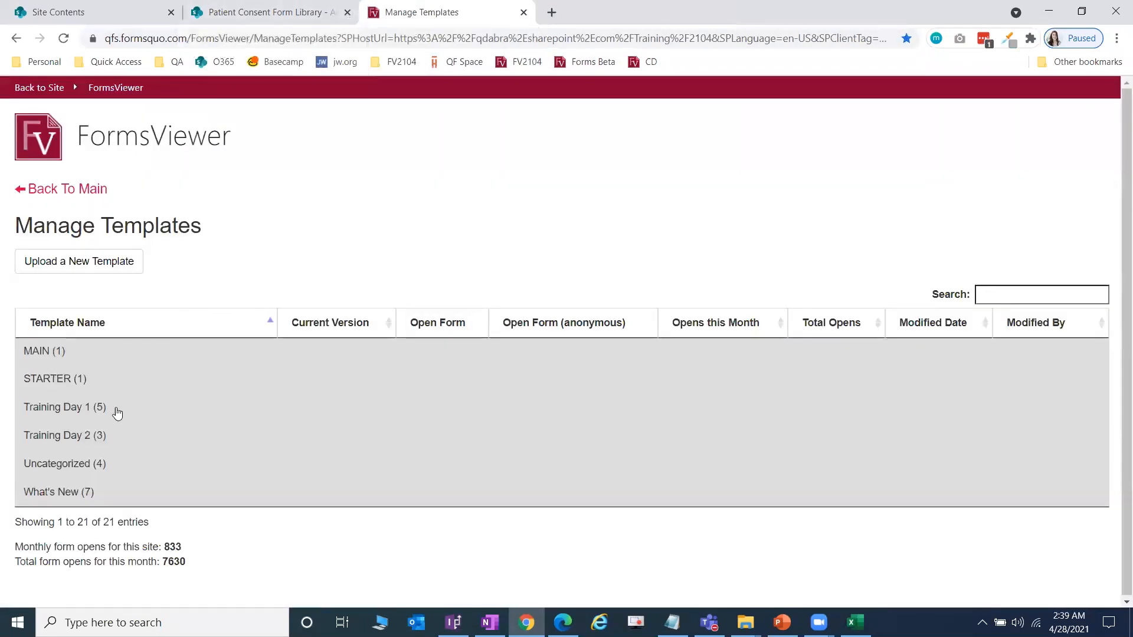
left_click(108, 354)
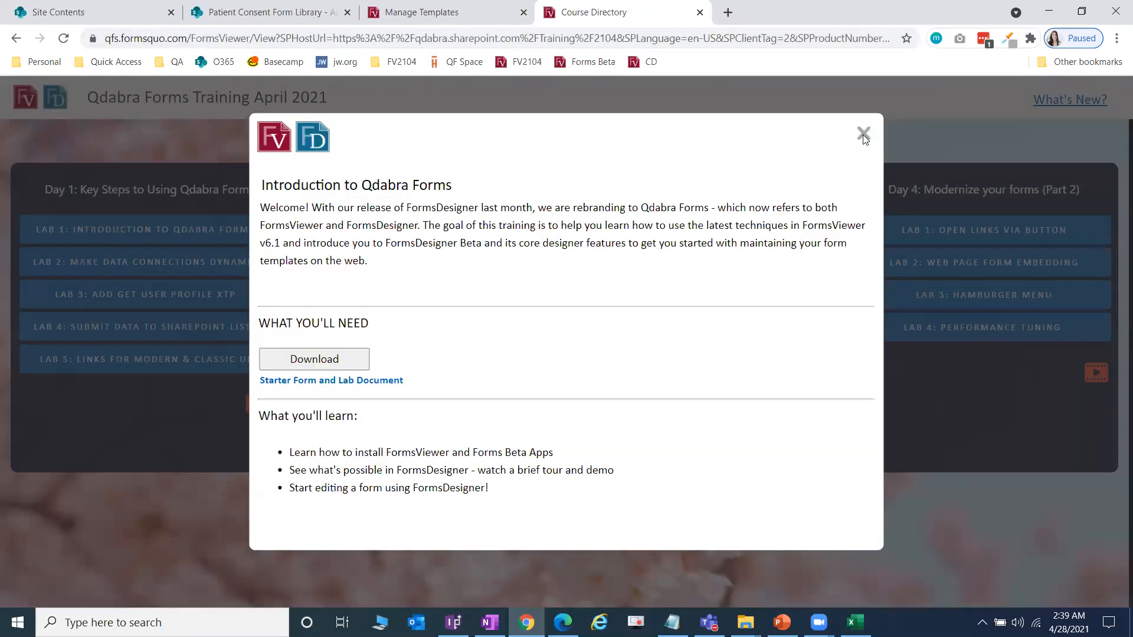
left_click(863, 136)
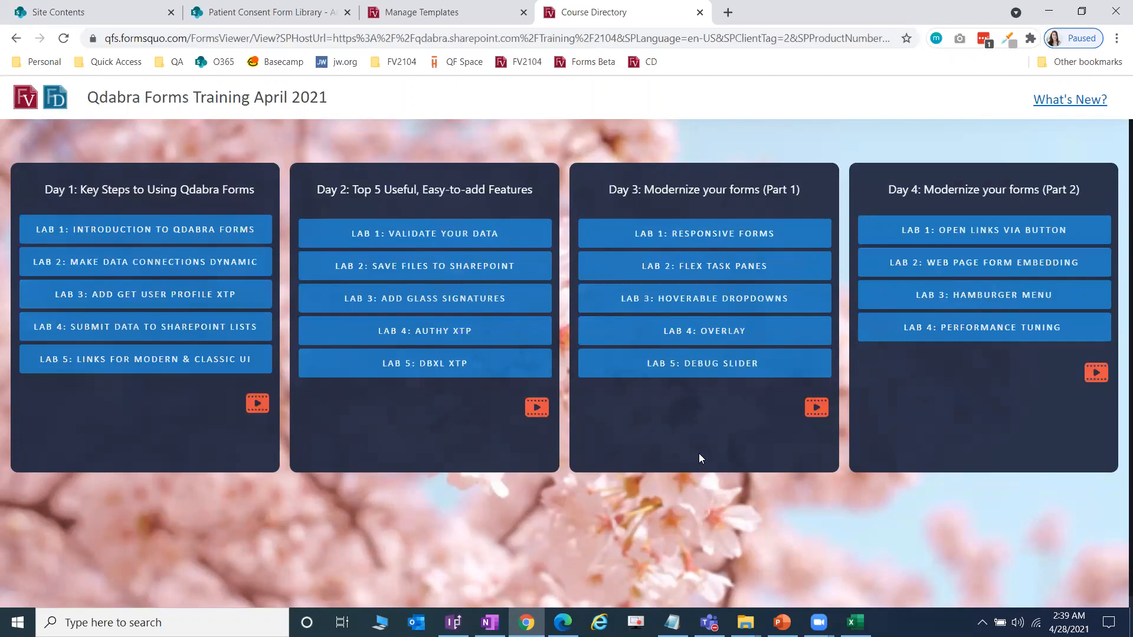
left_click(782, 622)
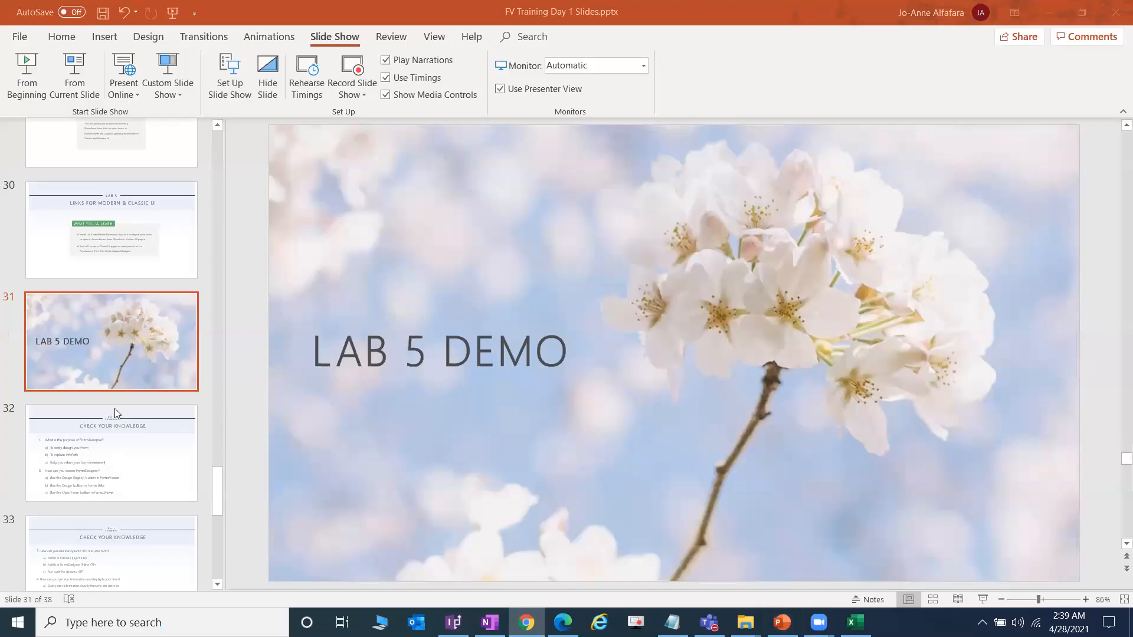
Step: Move to slide 32, 'Check Your Knowledge', and start the slide show from it
key("Down")
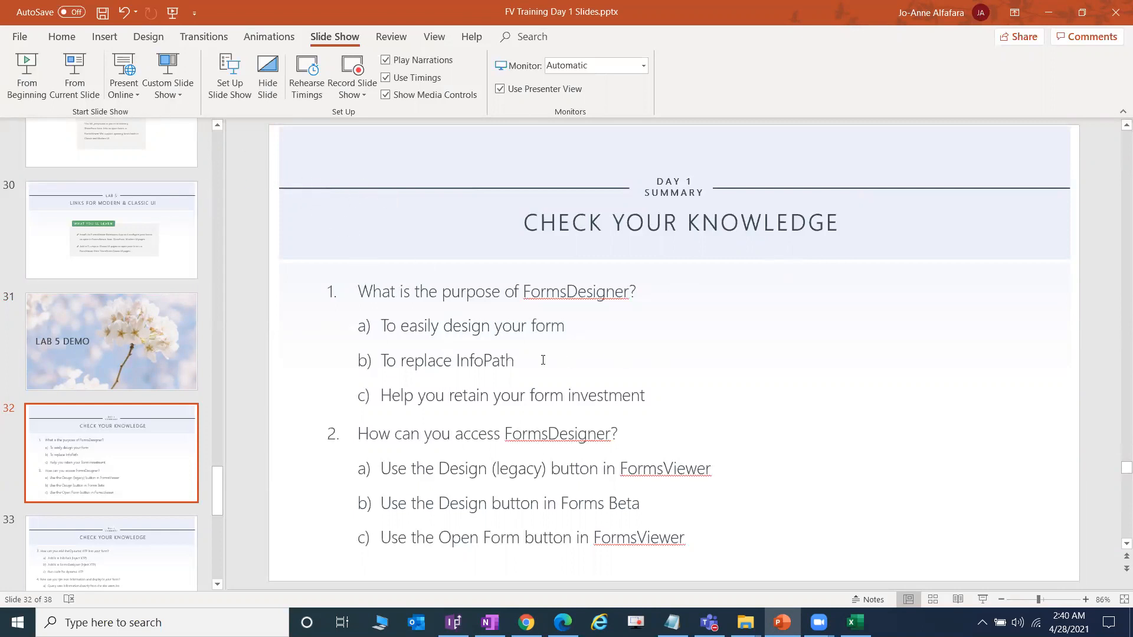
left_click(97, 89)
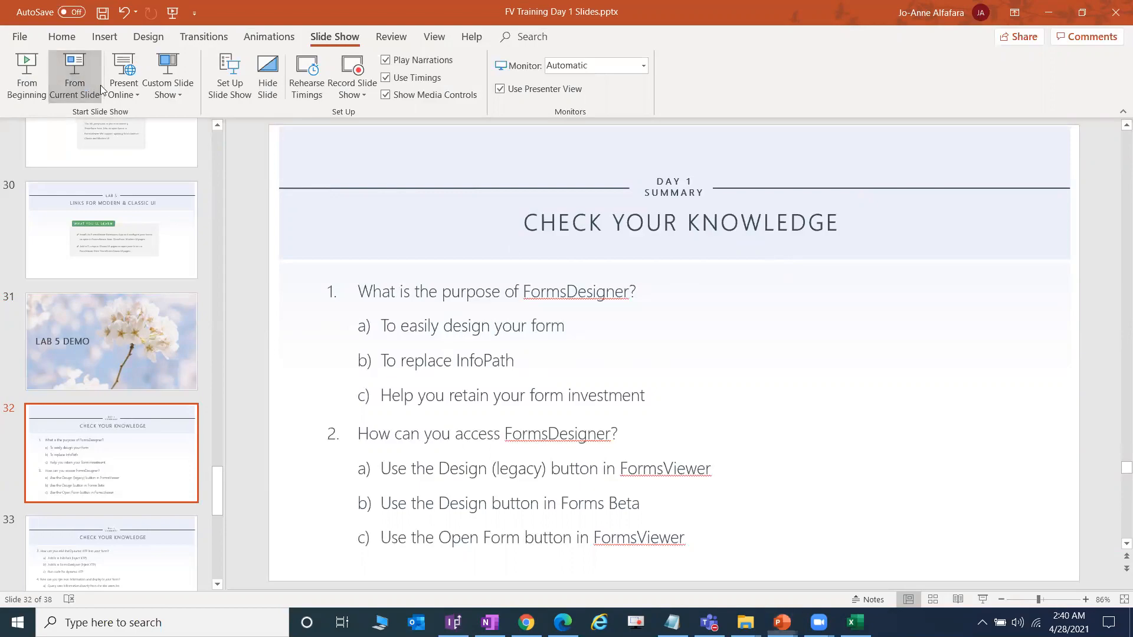